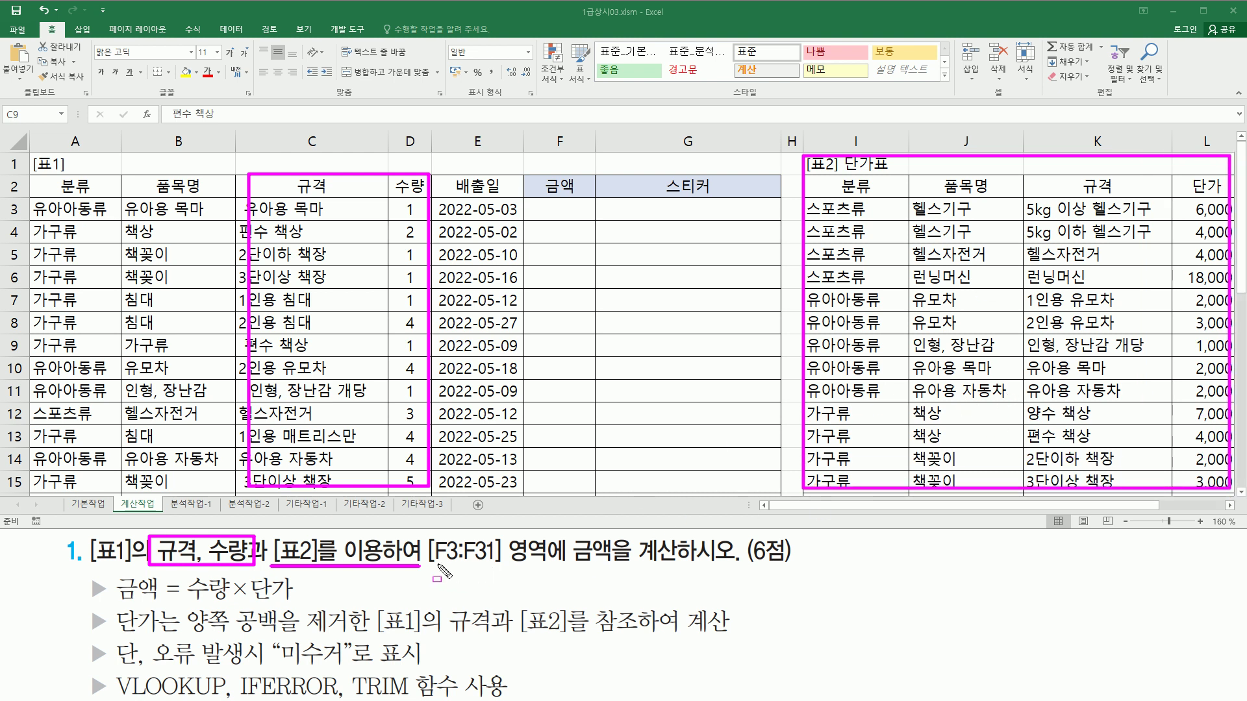
# - Review the task of calculating 금액 in F3:F31 as 수량 × 단가, using 표1's 규격 and 수량 and the 표2 price table
pyautogui.moveTo(535, 201)
pyautogui.mouseDown()
pyautogui.moveTo(574, 482)
pyautogui.moveTo(593, 507)
pyautogui.moveTo(582, 498)
pyautogui.mouseUp()
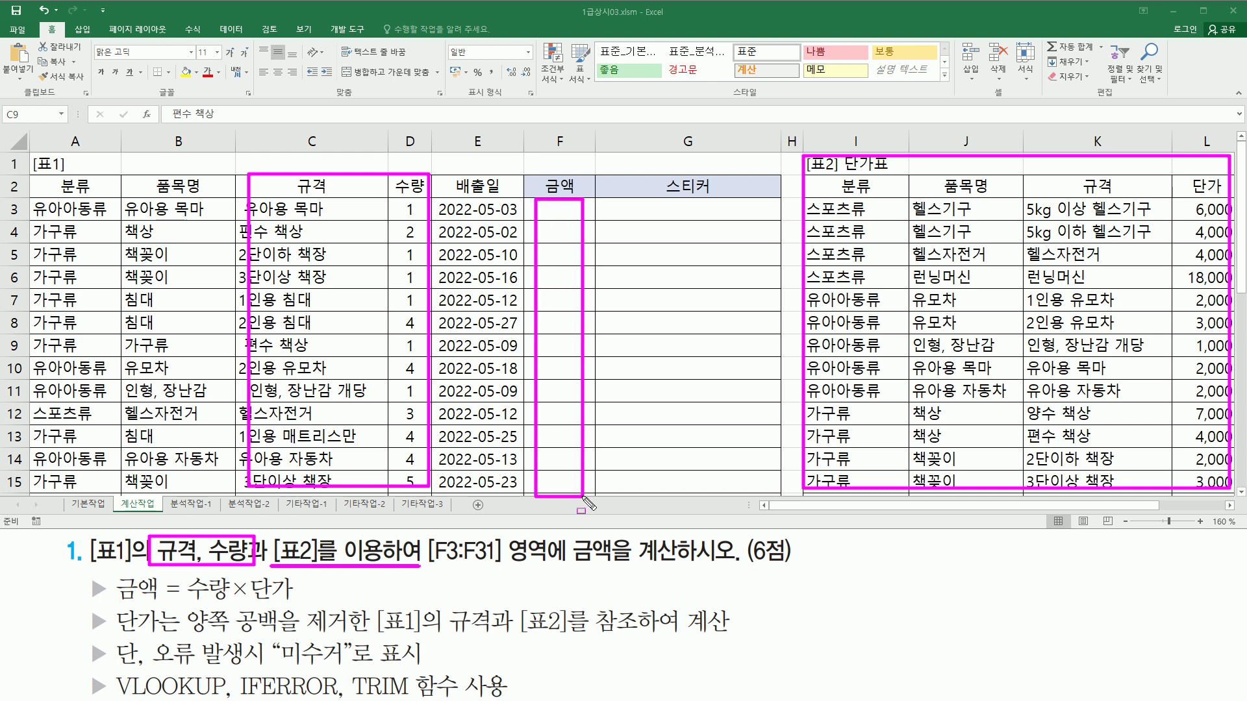
pyautogui.moveTo(567, 568); pyautogui.dragTo(677, 569)
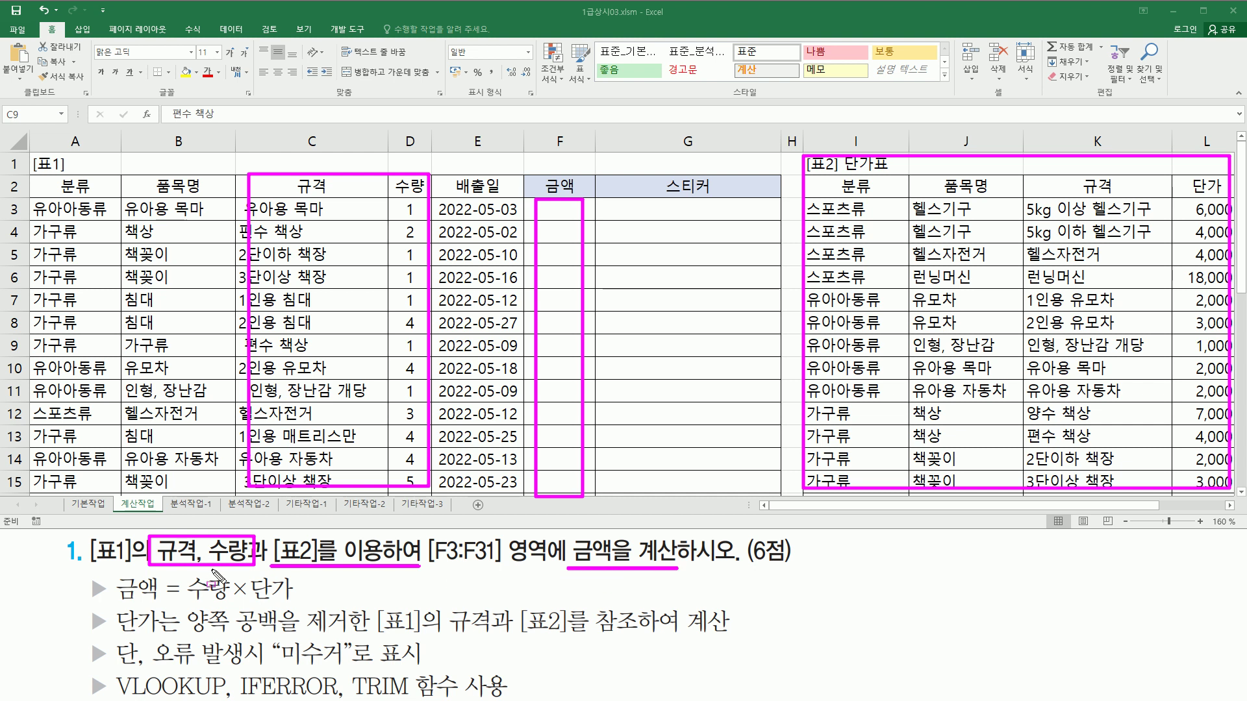
pyautogui.moveTo(117, 603); pyautogui.dragTo(298, 605)
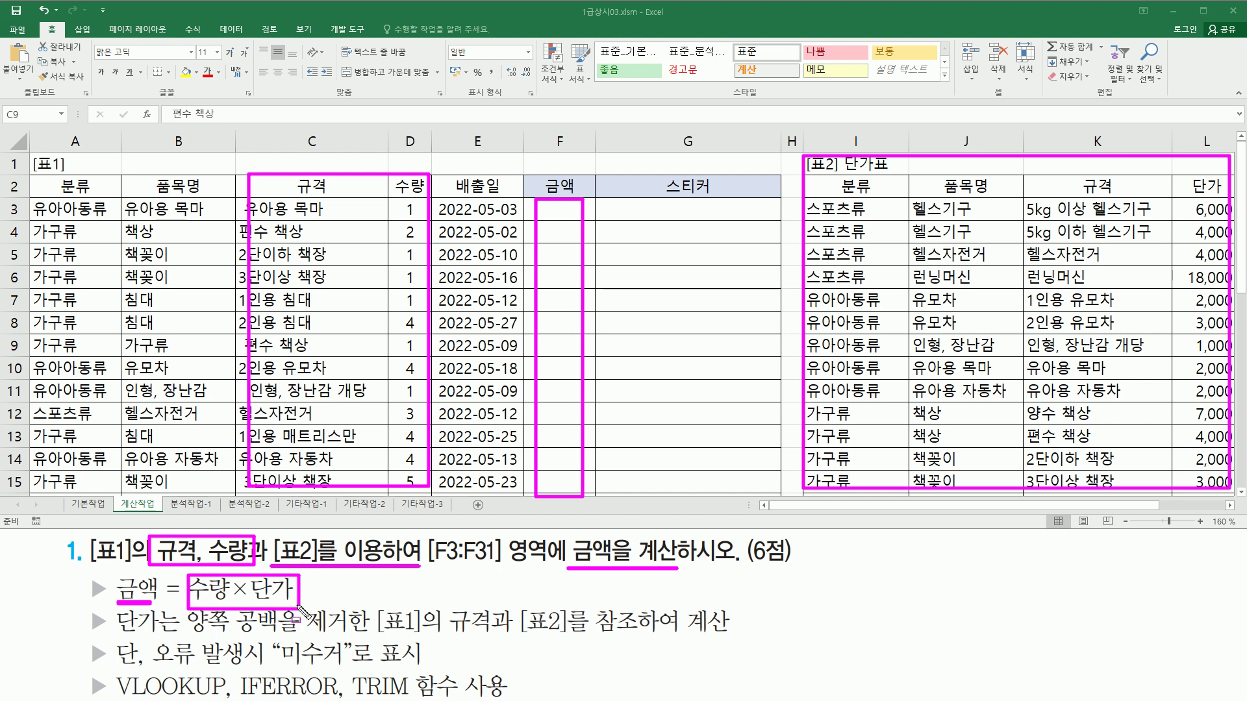
pyautogui.moveTo(396, 196); pyautogui.dragTo(426, 491)
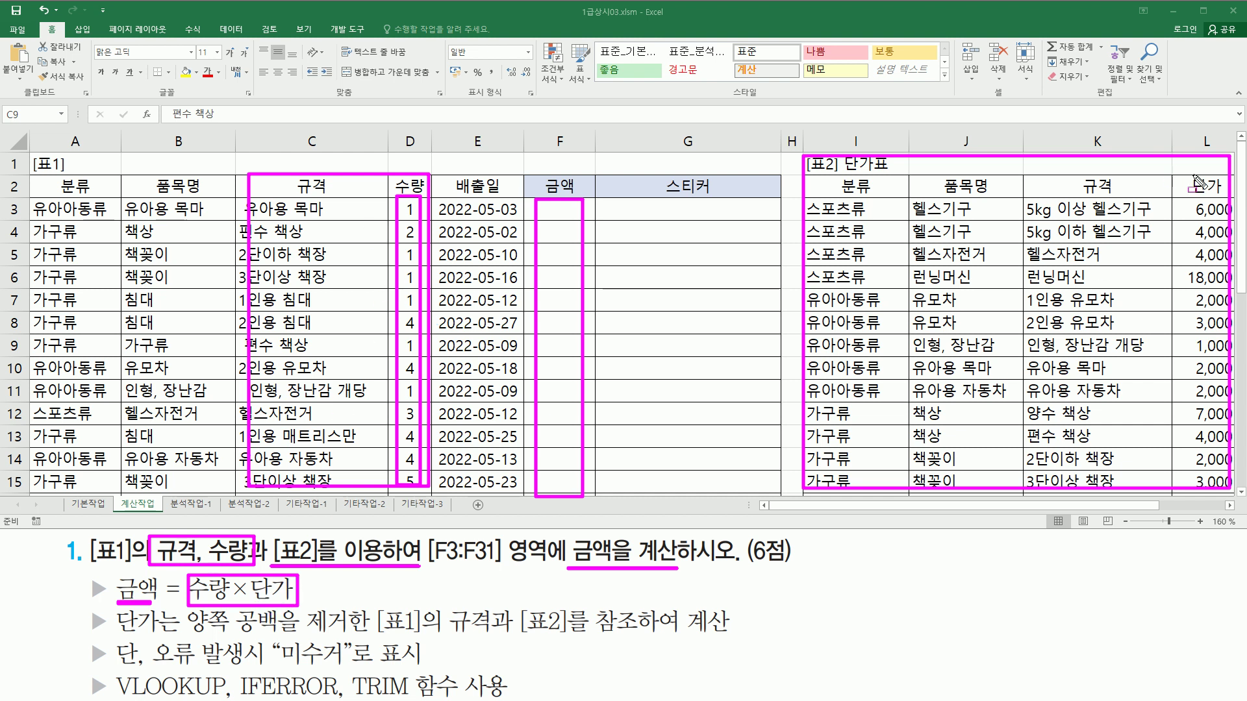
pyautogui.moveTo(1184, 172); pyautogui.dragTo(1221, 199)
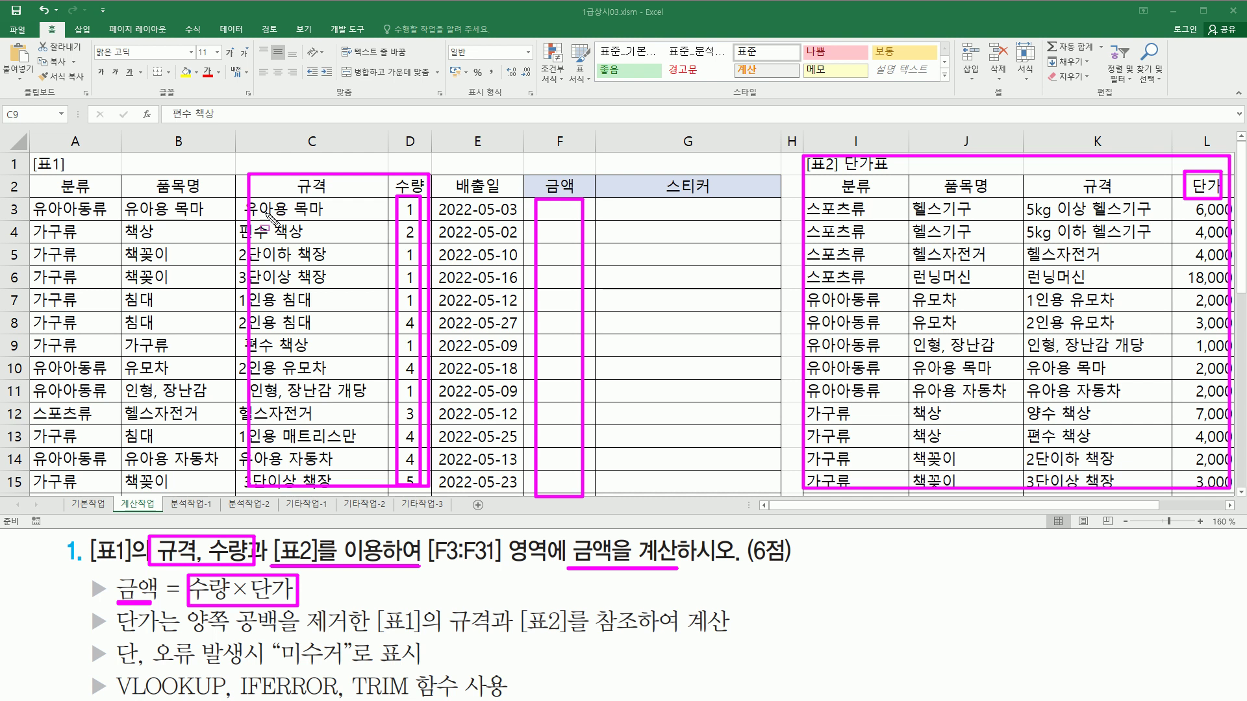
pyautogui.press('Escape')
# - Compare the 규격 entries in 표1 with the 규격 and 단가 columns of 표2, following the unit-price rule
pyautogui.moveTo(245, 214); pyautogui.dragTo(330, 213)
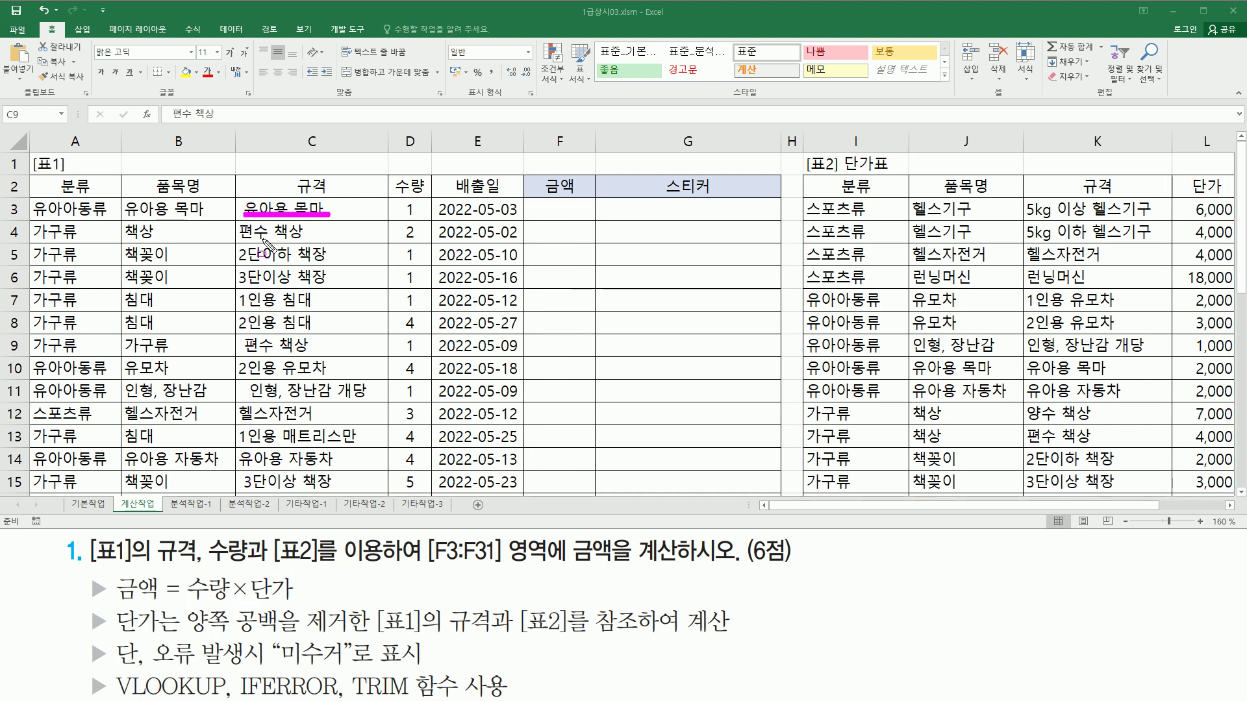
pyautogui.moveTo(239, 240); pyautogui.dragTo(302, 239)
pyautogui.moveTo(234, 265); pyautogui.dragTo(335, 266)
pyautogui.moveTo(237, 287); pyautogui.dragTo(329, 285)
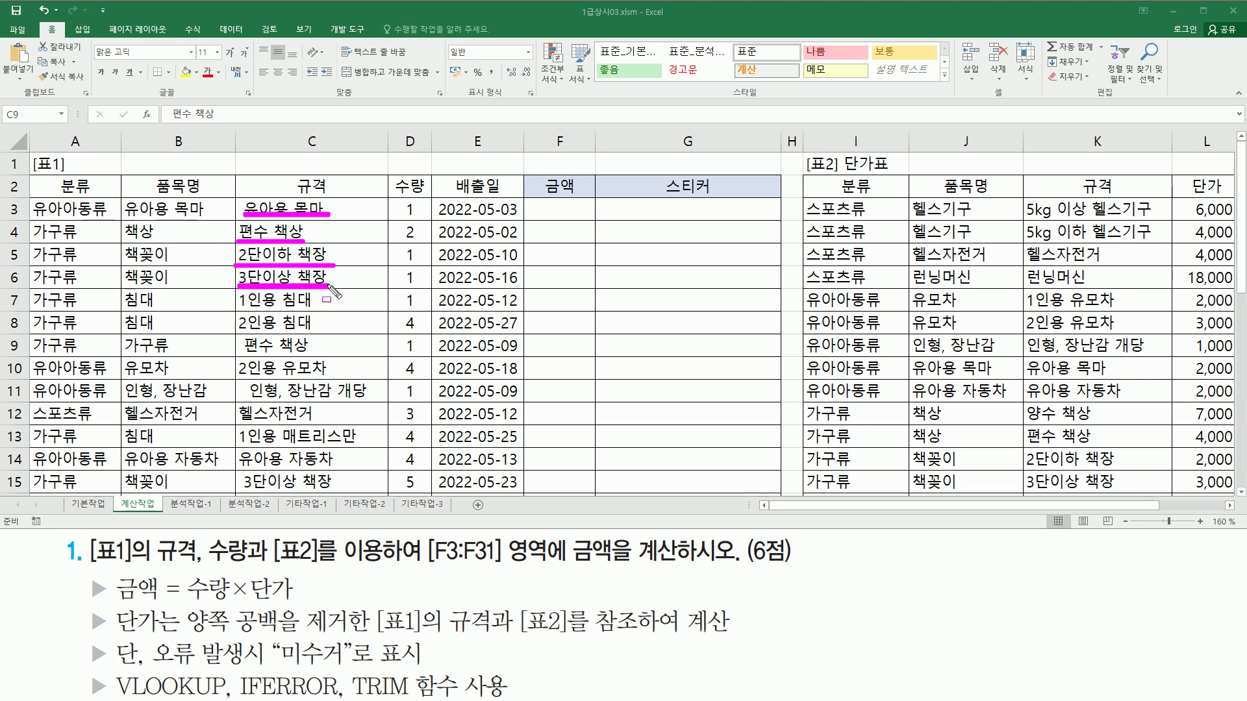
pyautogui.moveTo(1034, 200)
pyautogui.mouseDown()
pyautogui.moveTo(1130, 492)
pyautogui.moveTo(1141, 487)
pyautogui.mouseUp()
pyautogui.moveTo(1197, 203)
pyautogui.mouseDown()
pyautogui.moveTo(1207, 448)
pyautogui.moveTo(1236, 493)
pyautogui.mouseUp()
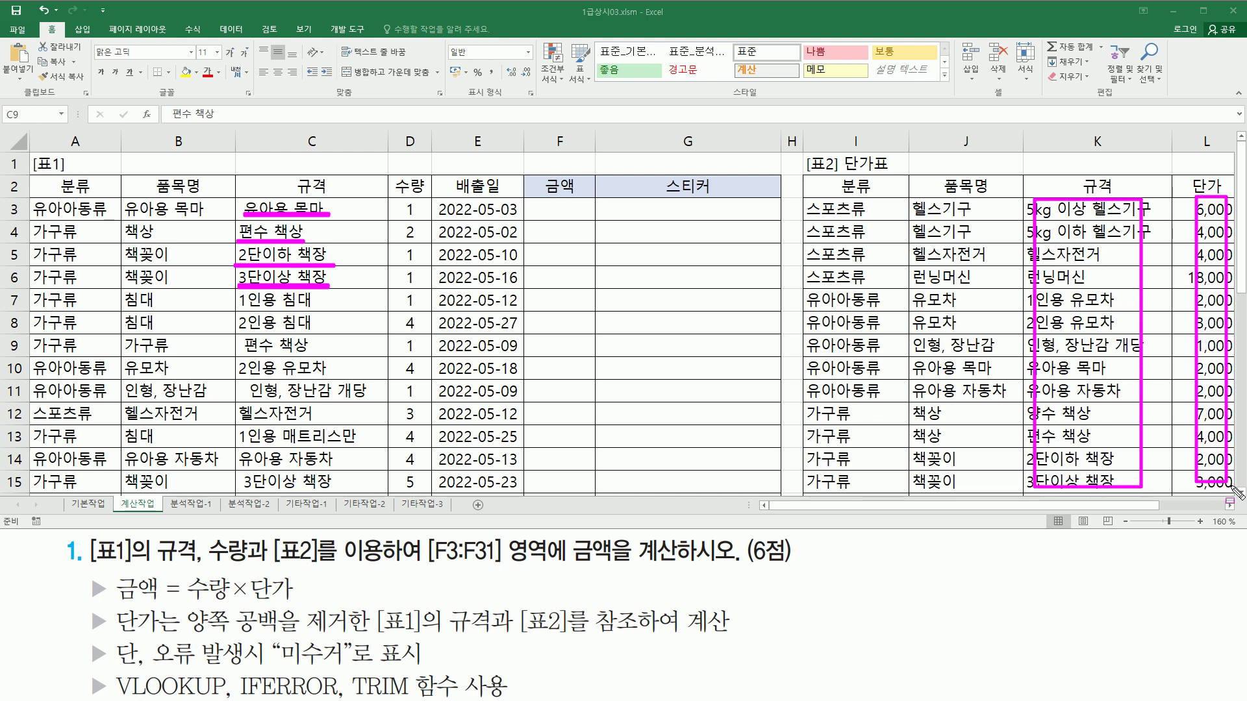
pyautogui.moveTo(114, 639)
pyautogui.mouseDown()
pyautogui.moveTo(178, 638)
pyautogui.moveTo(184, 603)
pyautogui.moveTo(237, 638)
pyautogui.moveTo(367, 637)
pyautogui.moveTo(379, 601)
pyautogui.moveTo(501, 645)
pyautogui.moveTo(739, 644)
pyautogui.mouseUp()
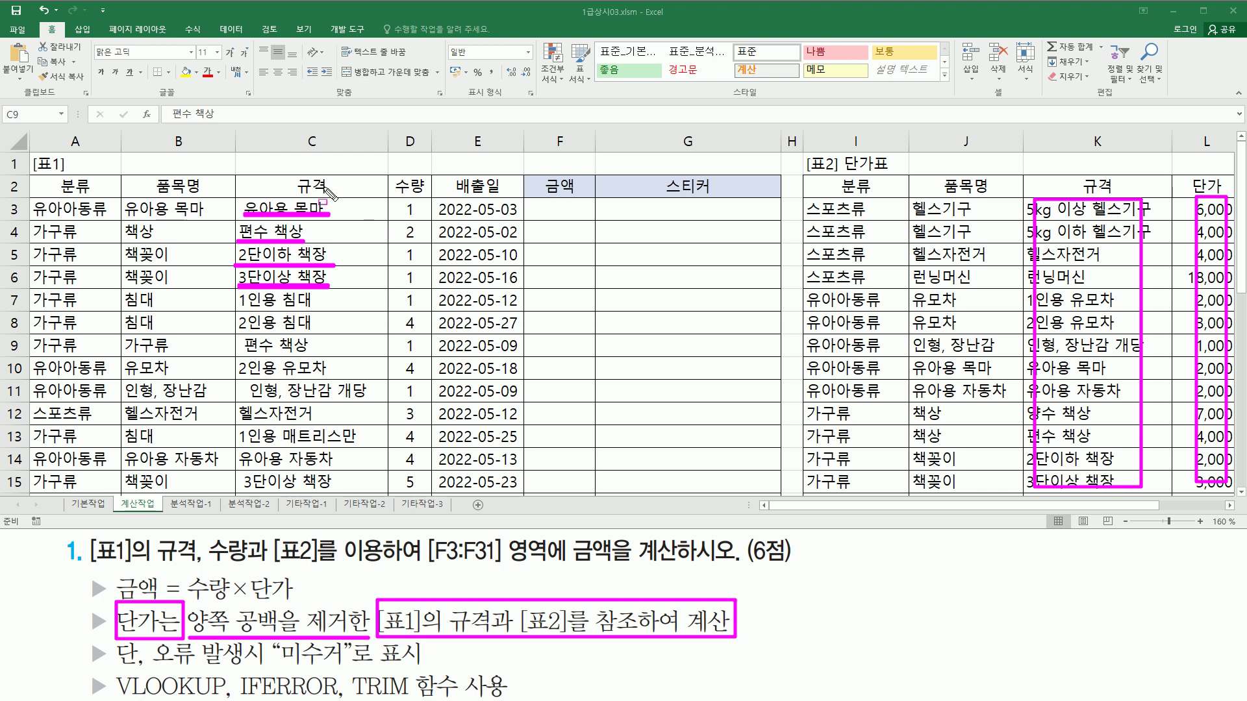
pyautogui.press('Escape')
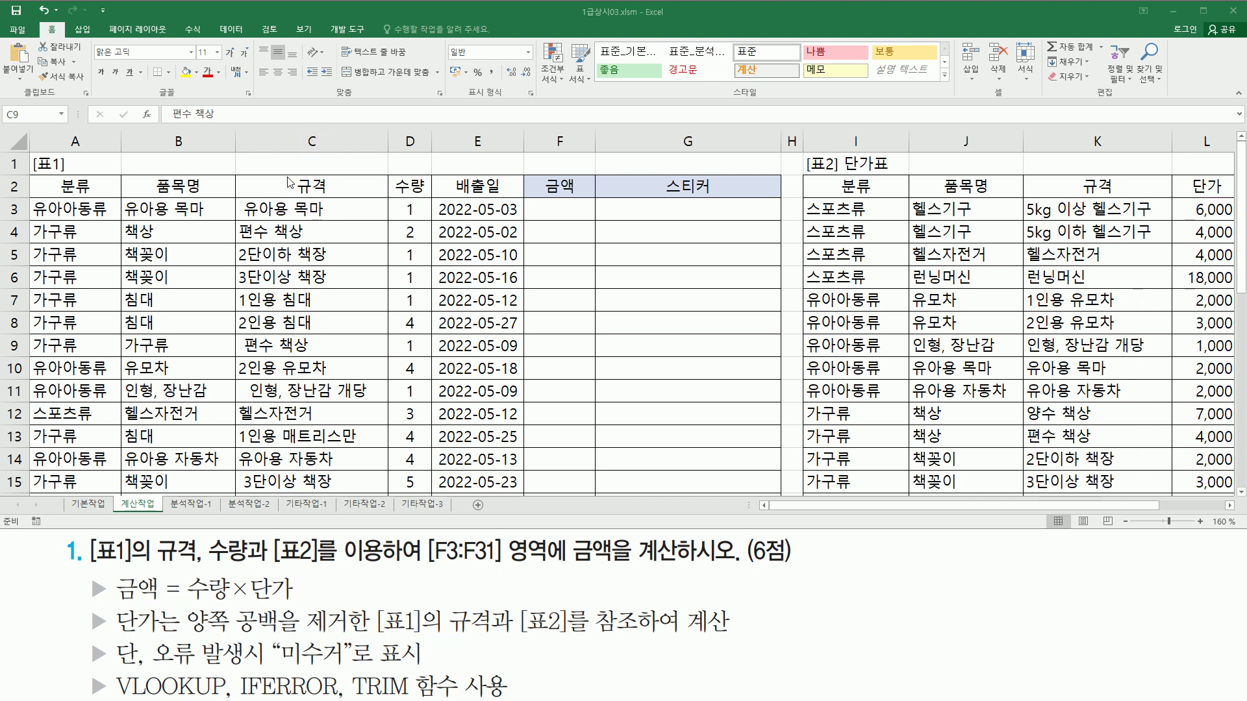
# - Inspect 표1's 규격 entries for leading spaces against 표2's 규격 column, considering the required TRIM function
pyautogui.moveTo(241, 200); pyautogui.dragTo(240, 217)
pyautogui.moveTo(239, 336); pyautogui.dragTo(250, 397)
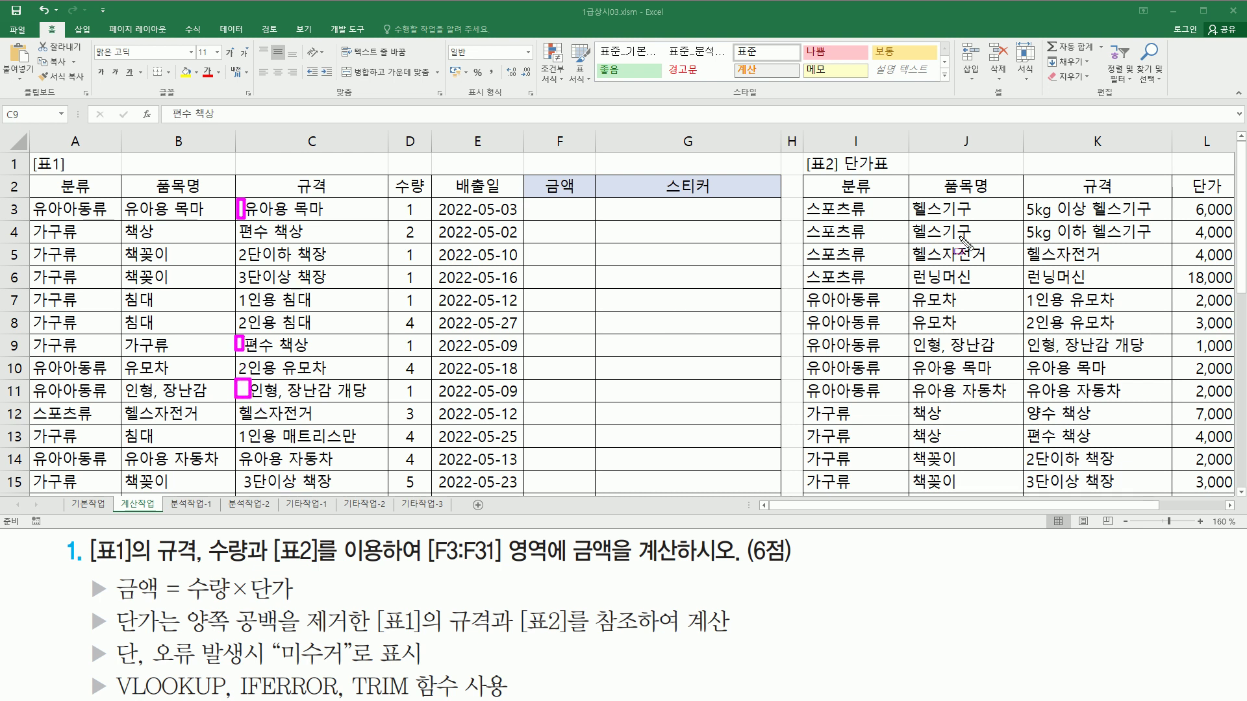
pyautogui.moveTo(1026, 201)
pyautogui.mouseDown()
pyautogui.moveTo(1071, 484)
pyautogui.moveTo(1146, 221)
pyautogui.moveTo(1026, 196)
pyautogui.mouseUp()
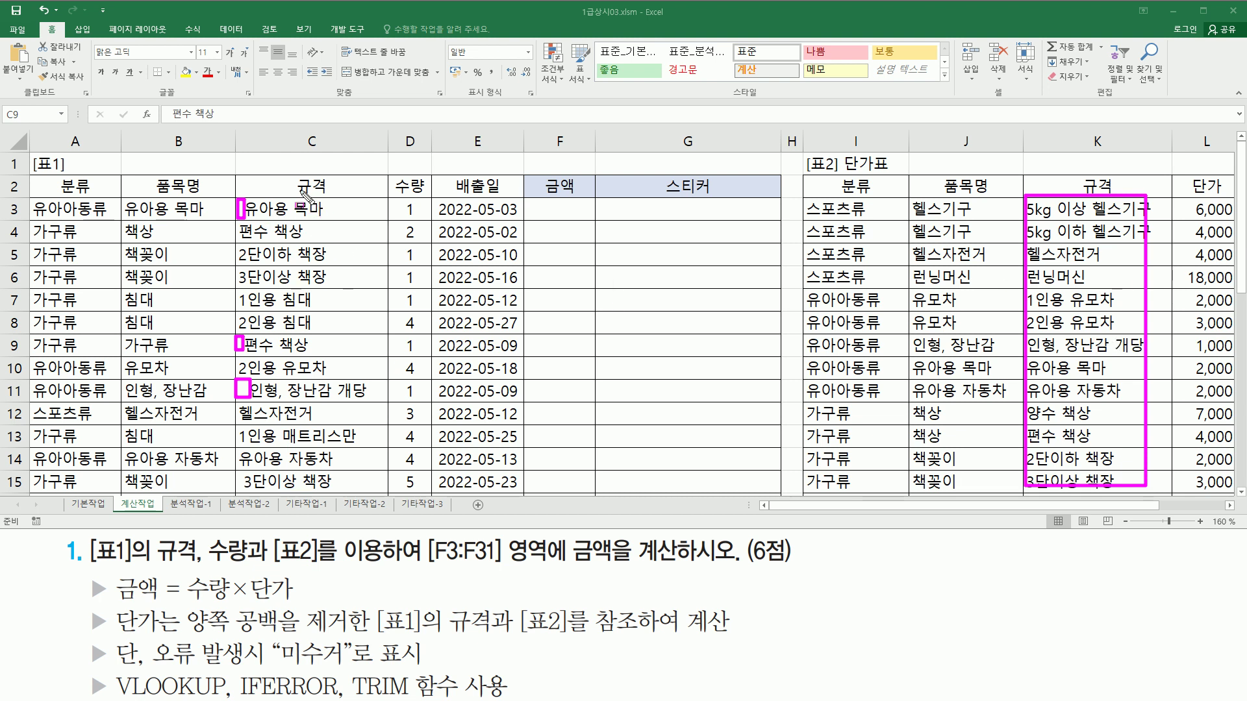
pyautogui.moveTo(350, 669)
pyautogui.mouseDown()
pyautogui.moveTo(357, 691)
pyautogui.moveTo(413, 699)
pyautogui.mouseUp()
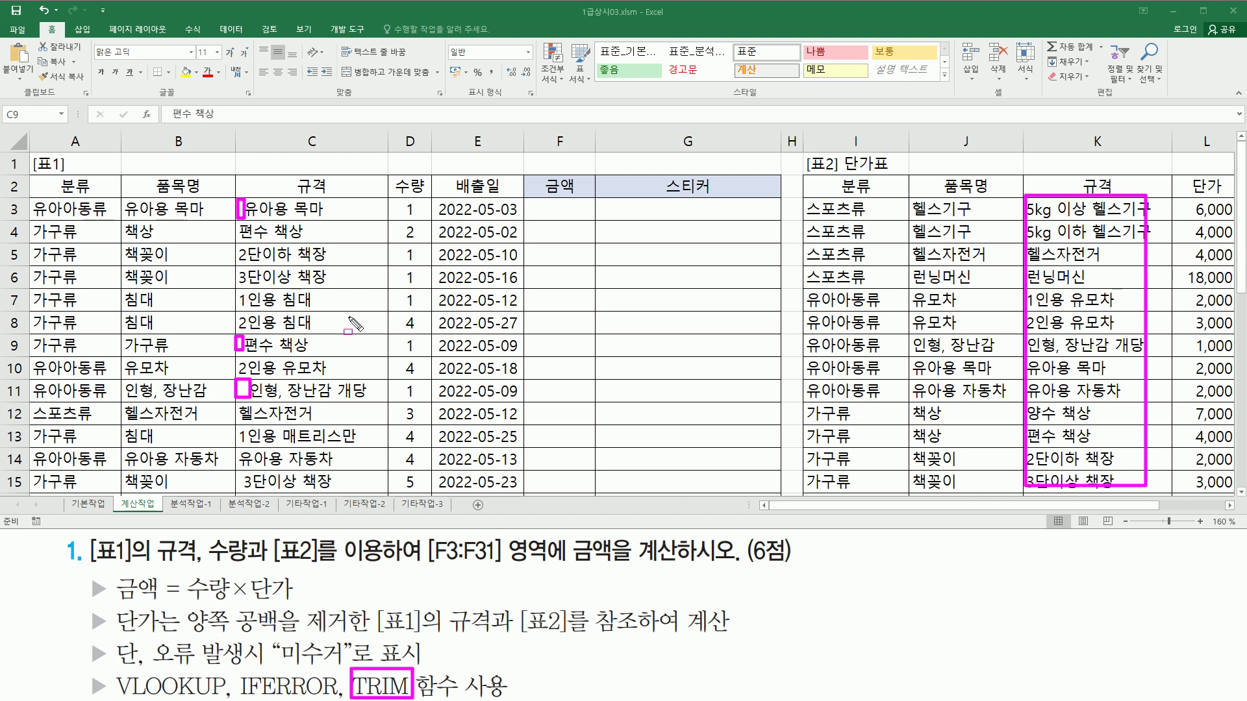
pyautogui.moveTo(239, 199); pyautogui.dragTo(327, 220)
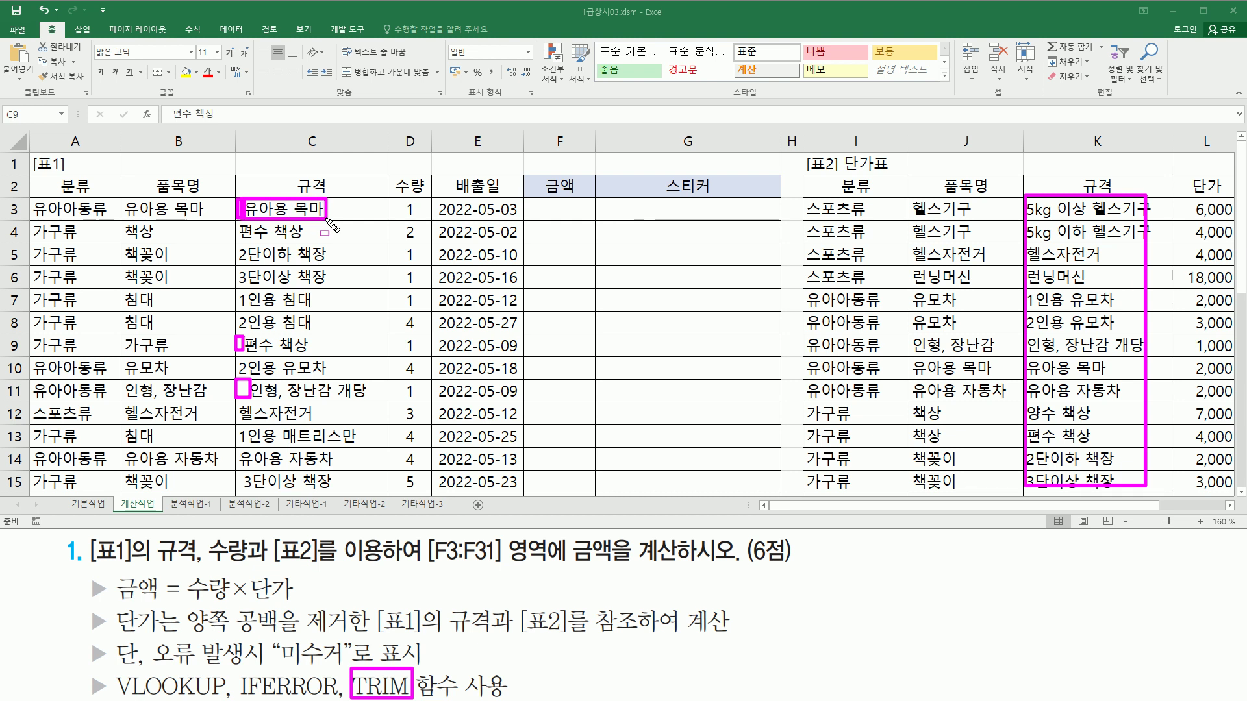
pyautogui.moveTo(1026, 194)
pyautogui.mouseDown()
pyautogui.moveTo(1058, 417)
pyautogui.moveTo(1229, 488)
pyautogui.mouseUp()
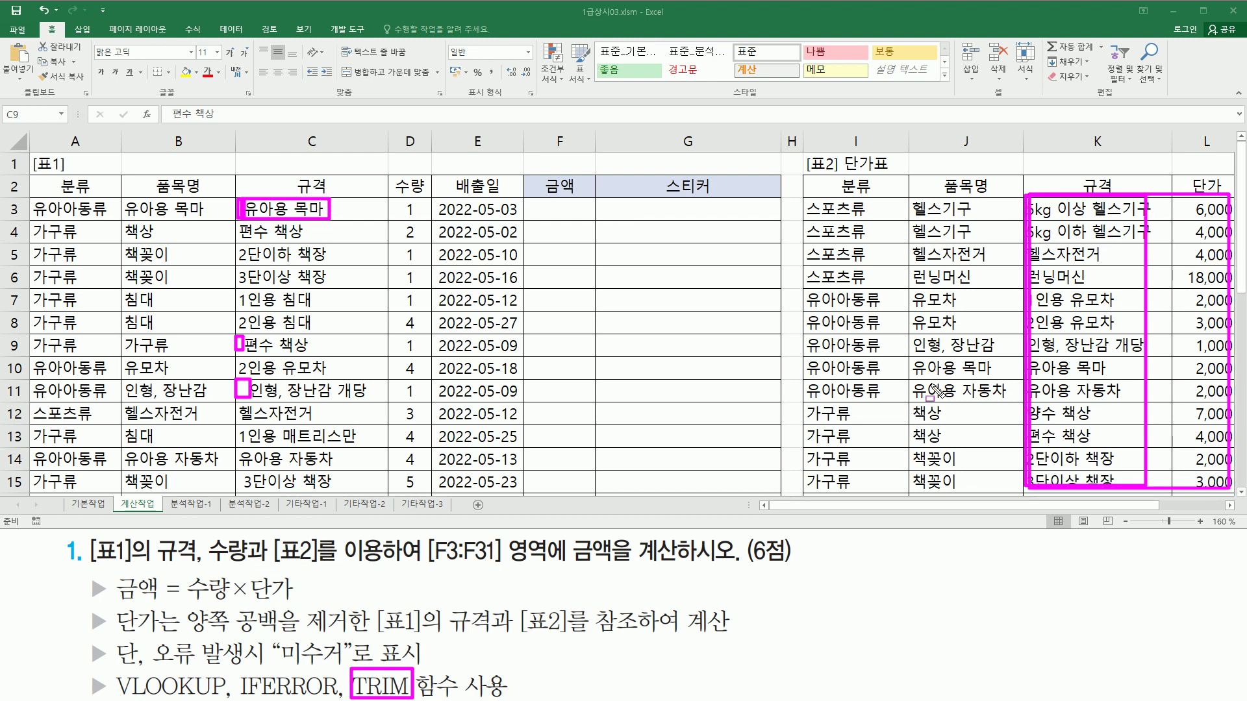
pyautogui.press('Escape')
# - Examine the full layout of 표2 from 분류 to 순위 to judge which range suits a VLOOKUP of 단가
pyautogui.moveTo(1004, 505); pyautogui.dragTo(1075, 507)
pyautogui.moveTo(650, 187); pyautogui.dragTo(1041, 195)
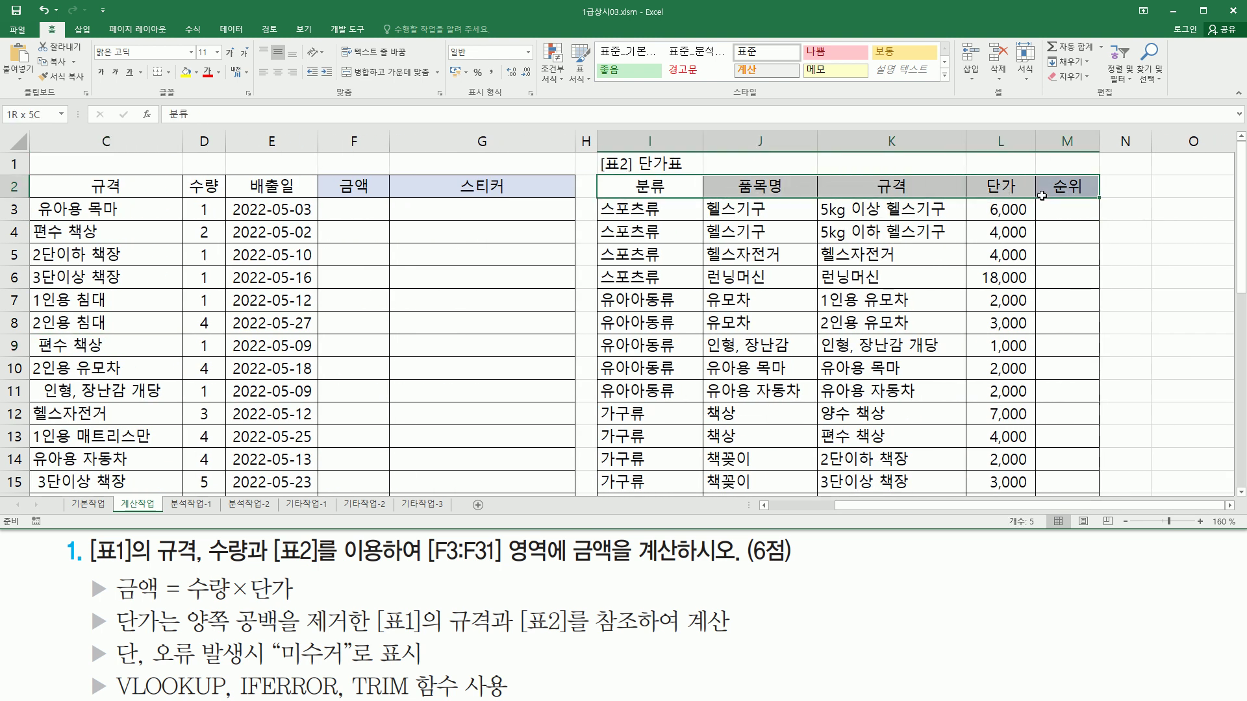
pyautogui.moveTo(1044, 254); pyautogui.dragTo(1062, 481)
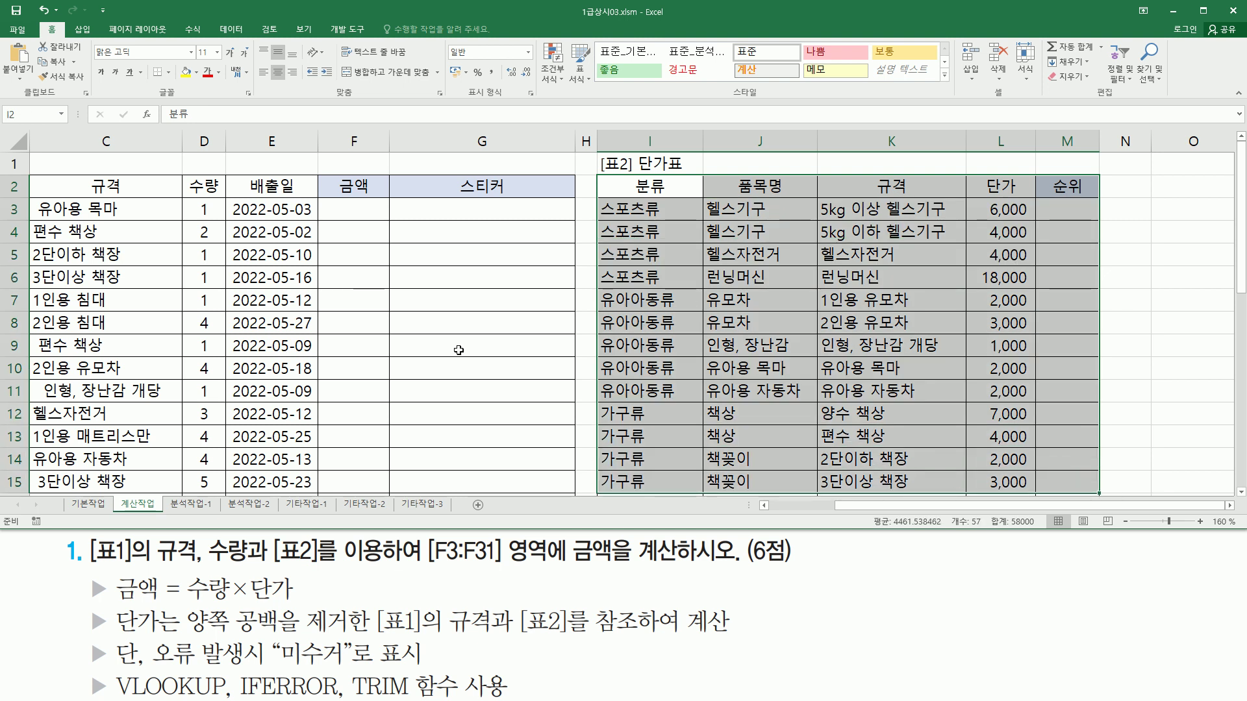
pyautogui.moveTo(34, 198); pyautogui.dragTo(124, 220)
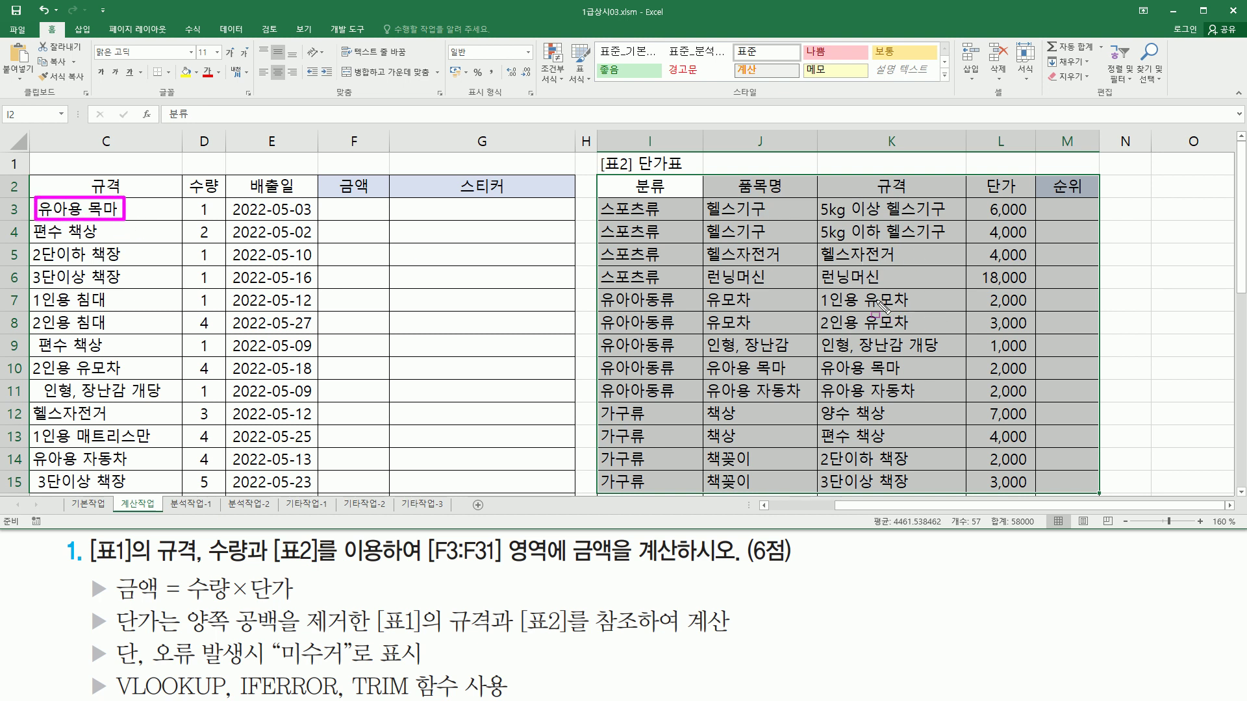
pyautogui.moveTo(117, 696); pyautogui.dragTo(222, 694)
pyautogui.moveTo(974, 173); pyautogui.dragTo(1030, 199)
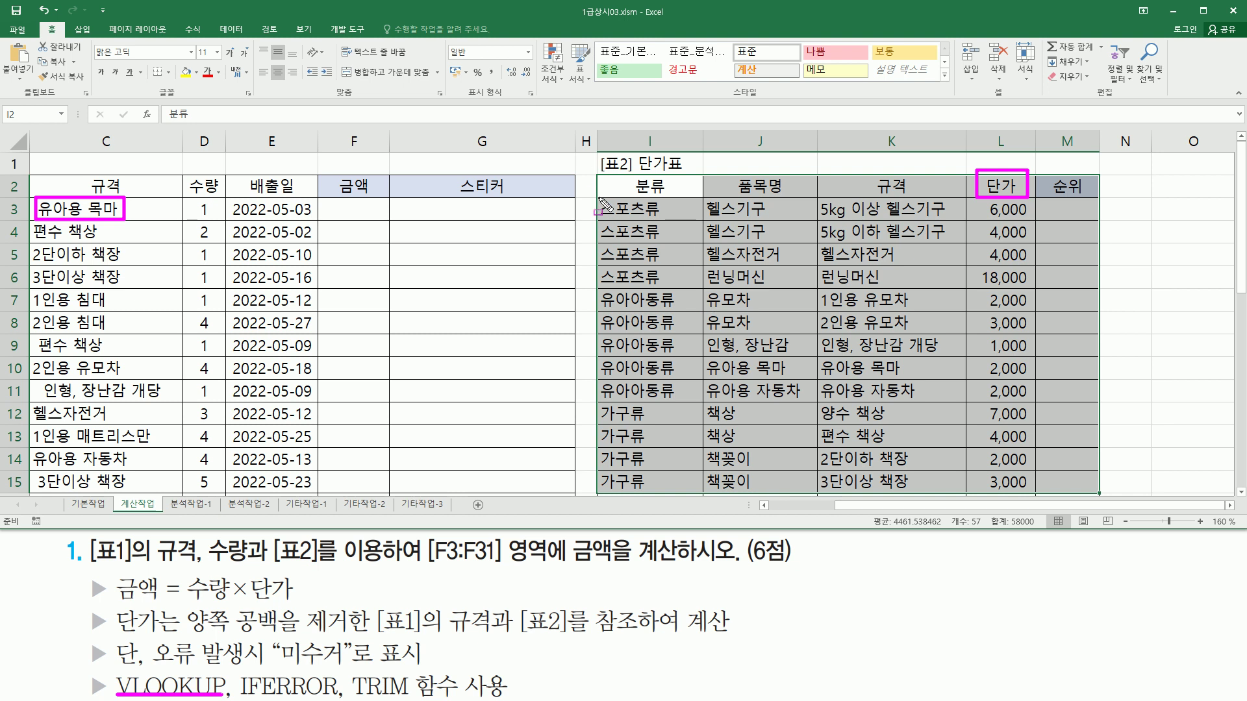
pyautogui.moveTo(598, 200); pyautogui.dragTo(1102, 497)
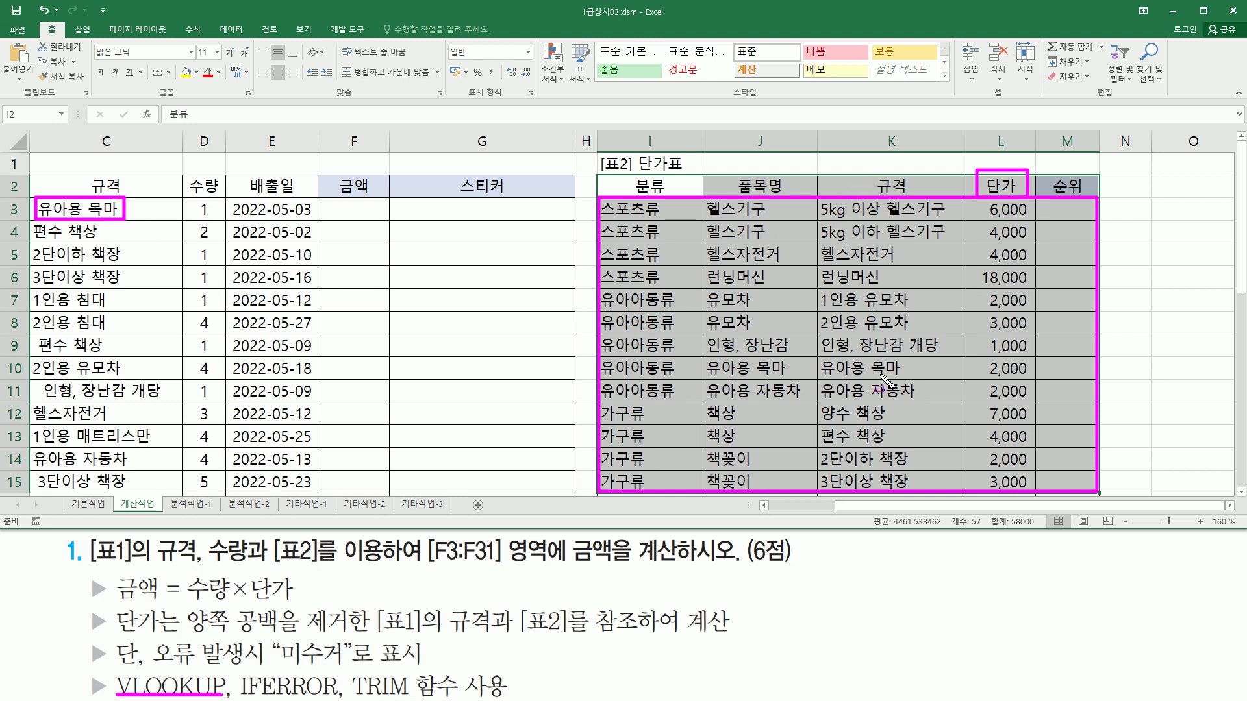
pyautogui.press('Escape')
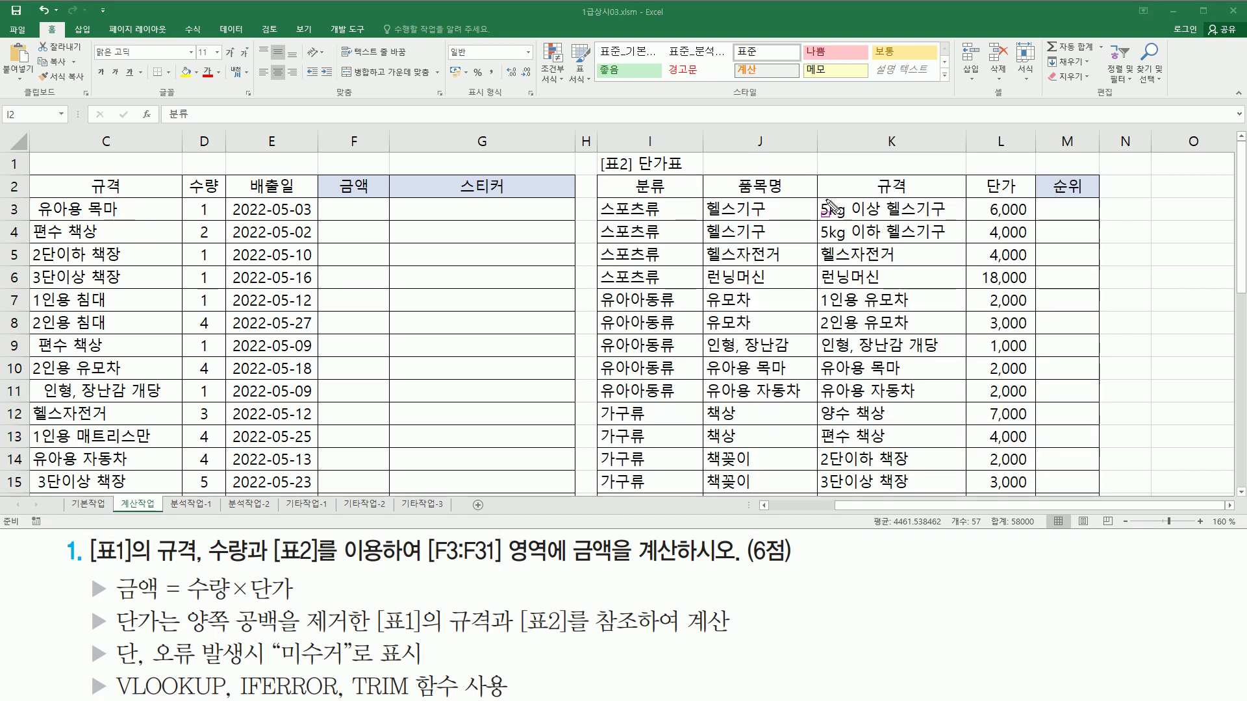
# - Examine only 표2's 규격 and 단가 columns as the lookup range for the first 규격 in 표1
pyautogui.moveTo(822, 200)
pyautogui.mouseDown()
pyautogui.moveTo(976, 442)
pyautogui.moveTo(1049, 404)
pyautogui.moveTo(1034, 393)
pyautogui.moveTo(1037, 494)
pyautogui.mouseUp()
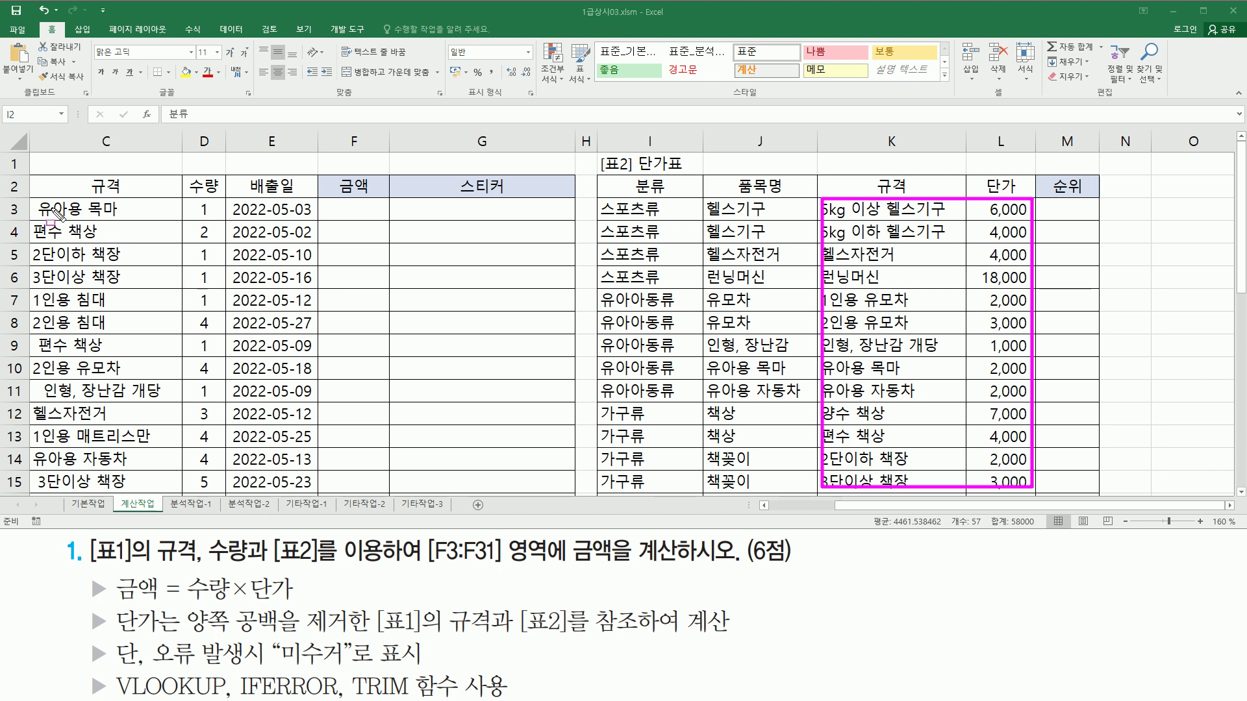
pyautogui.moveTo(37, 195)
pyautogui.mouseDown()
pyautogui.moveTo(57, 214)
pyautogui.moveTo(123, 224)
pyautogui.mouseUp()
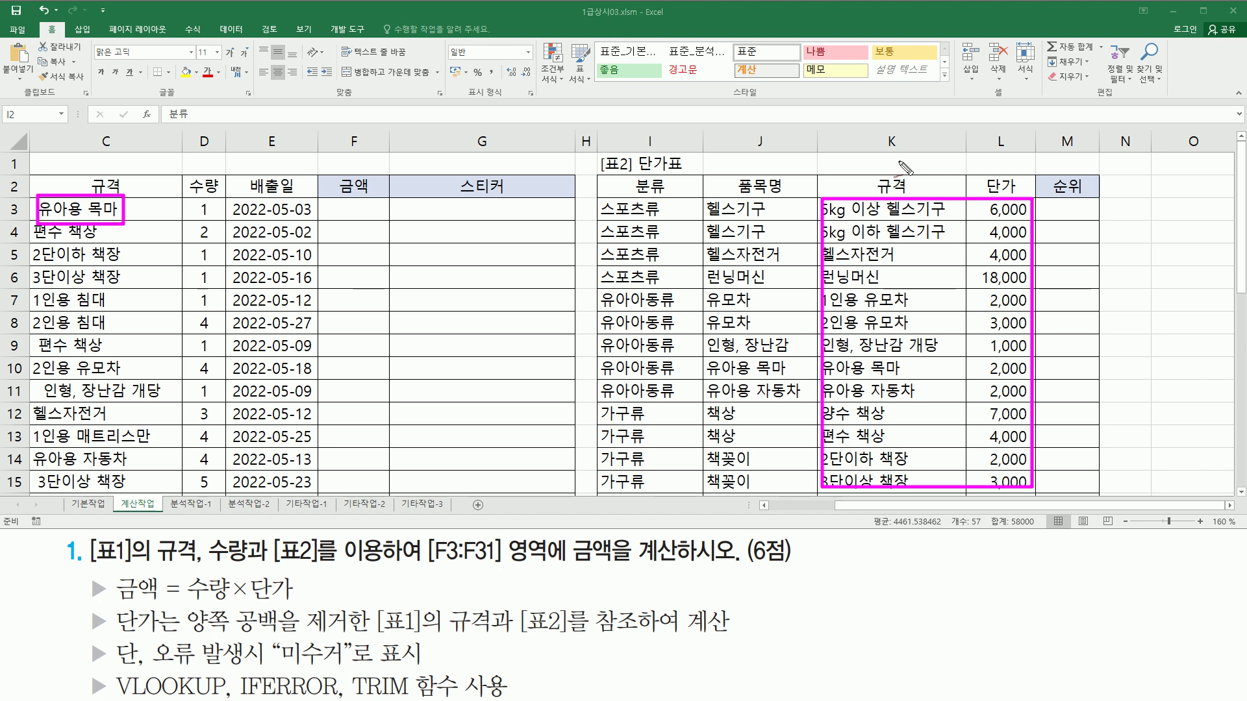
pyautogui.moveTo(985, 170); pyautogui.dragTo(1009, 161)
pyautogui.moveTo(983, 248); pyautogui.dragTo(992, 245)
pyautogui.press('Escape')
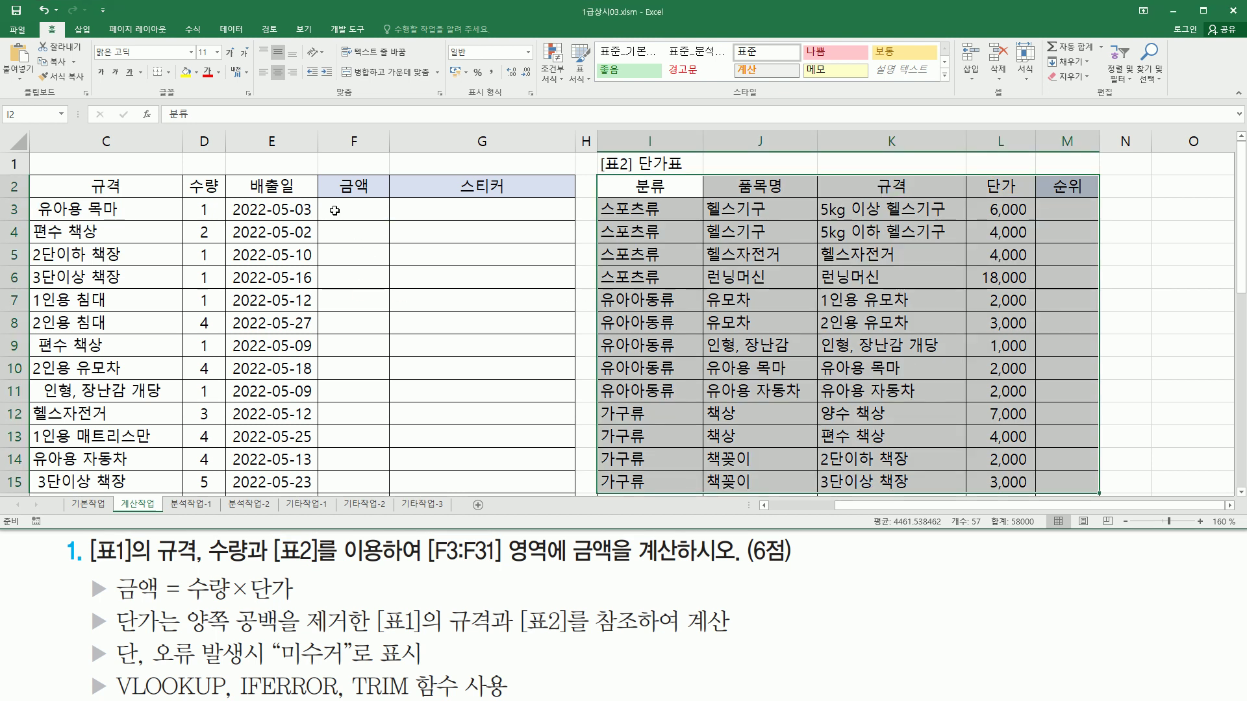
# - Enter =TRIM(C3) in cell F3 to strip the surrounding spaces from the first 규격
pyautogui.click(382, 217)
pyautogui.write('=')
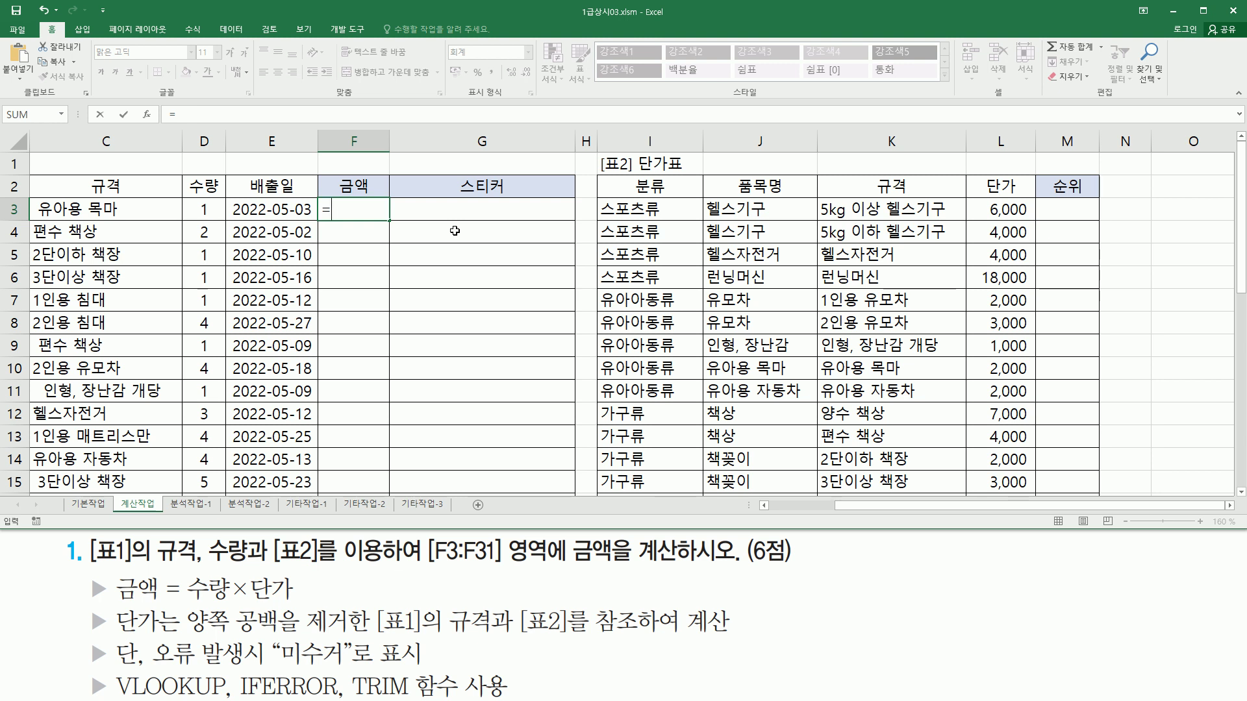
pyautogui.write('tr')
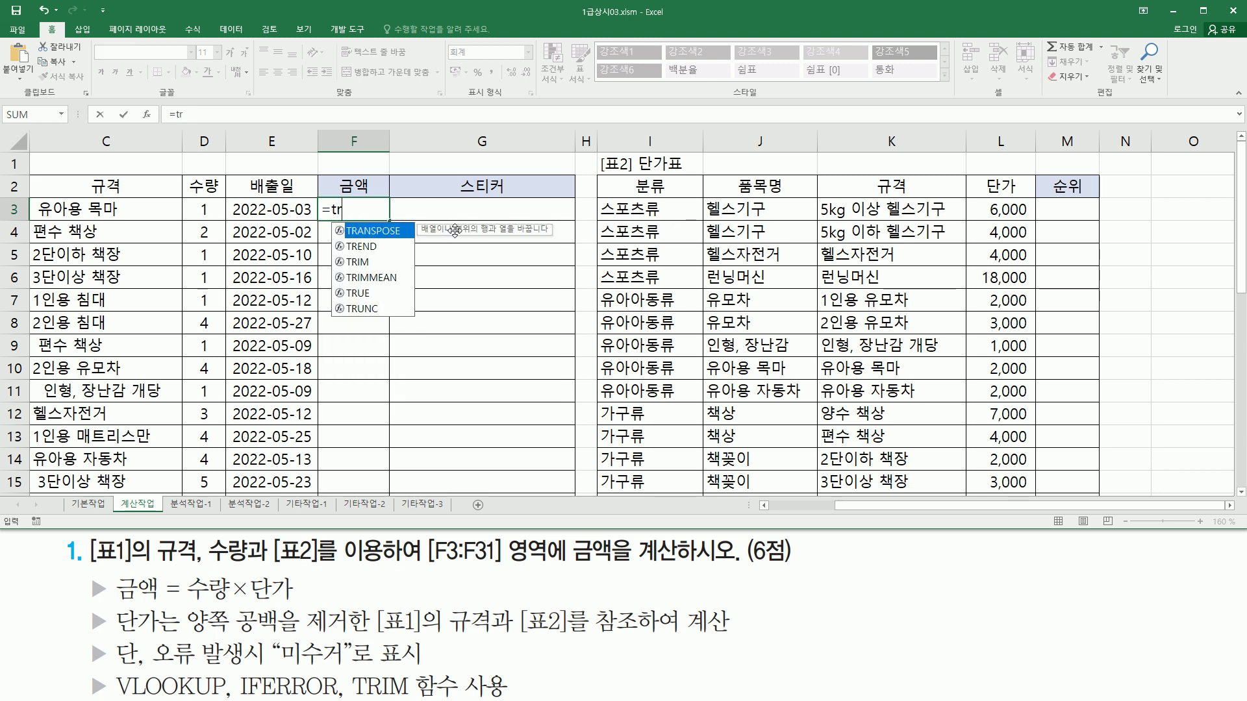
pyautogui.write('im')
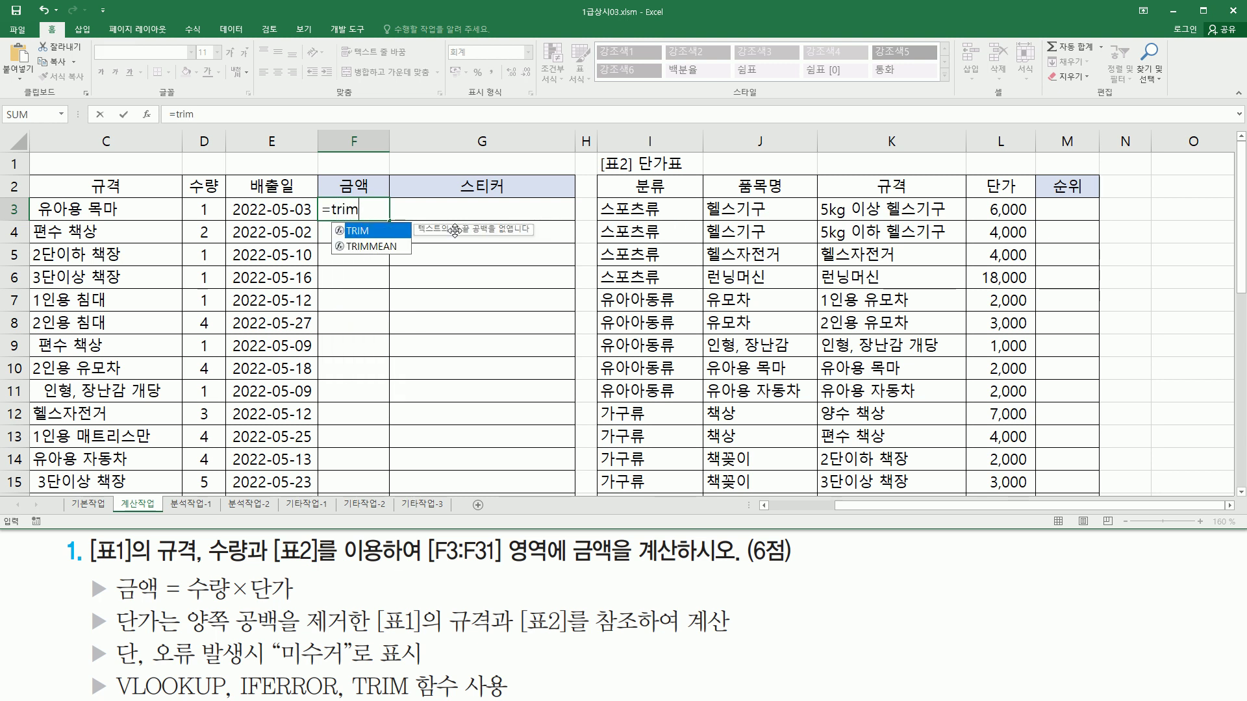
pyautogui.write('(')
pyautogui.press('Left')
pyautogui.press('Left')
pyautogui.press('Left')
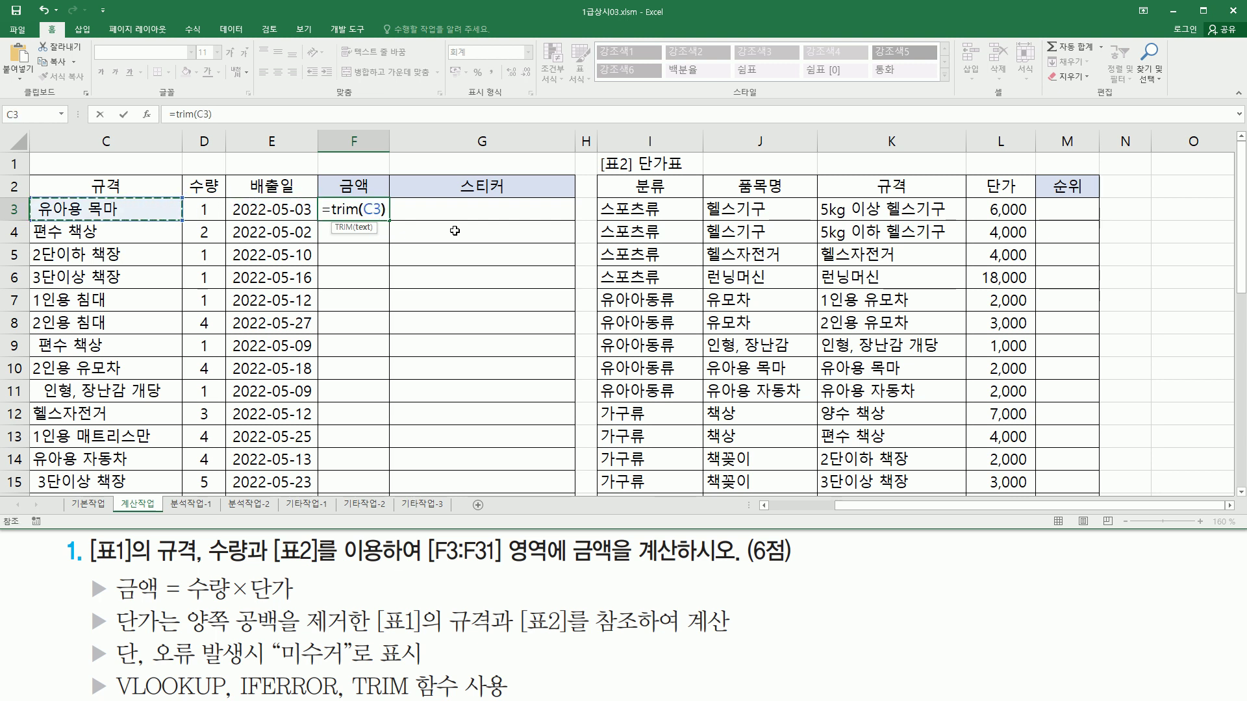
pyautogui.write(')')
pyautogui.hotkey('ctrl', 'Return')
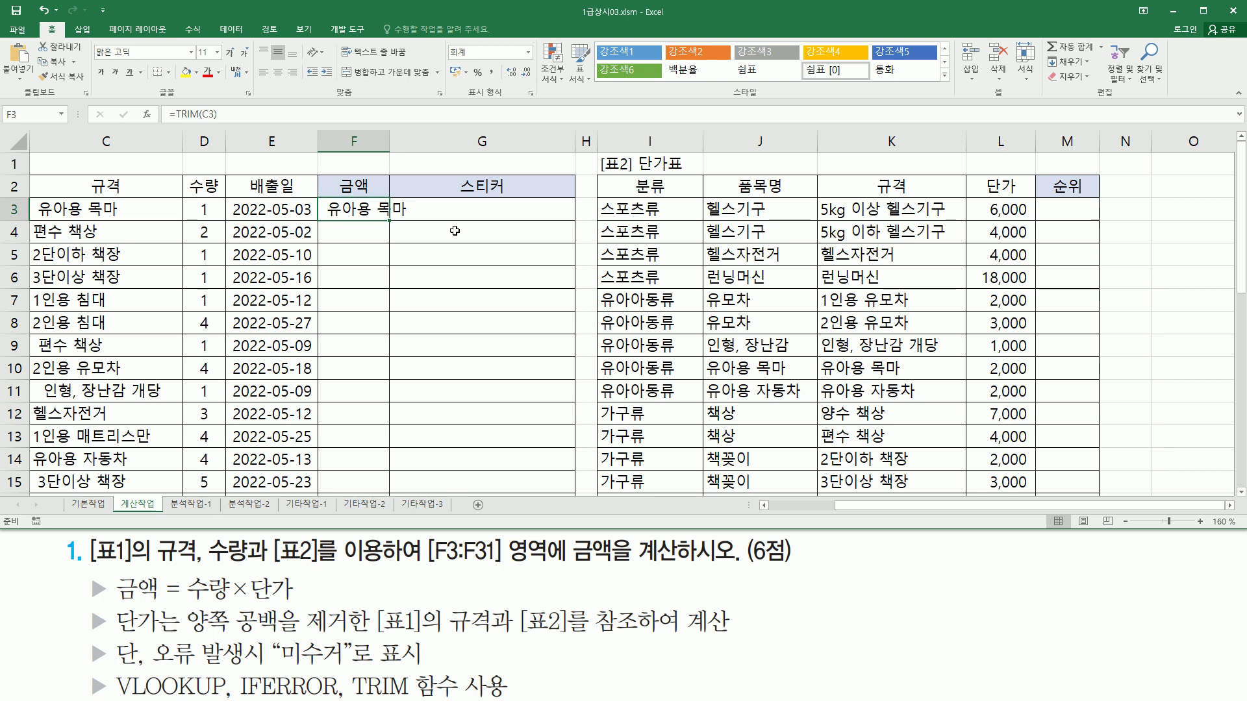
# - Rework the F3 formula into a VLOOKUP that uses TRIM(C3) as its lookup value
pyautogui.doubleClick(332, 208)
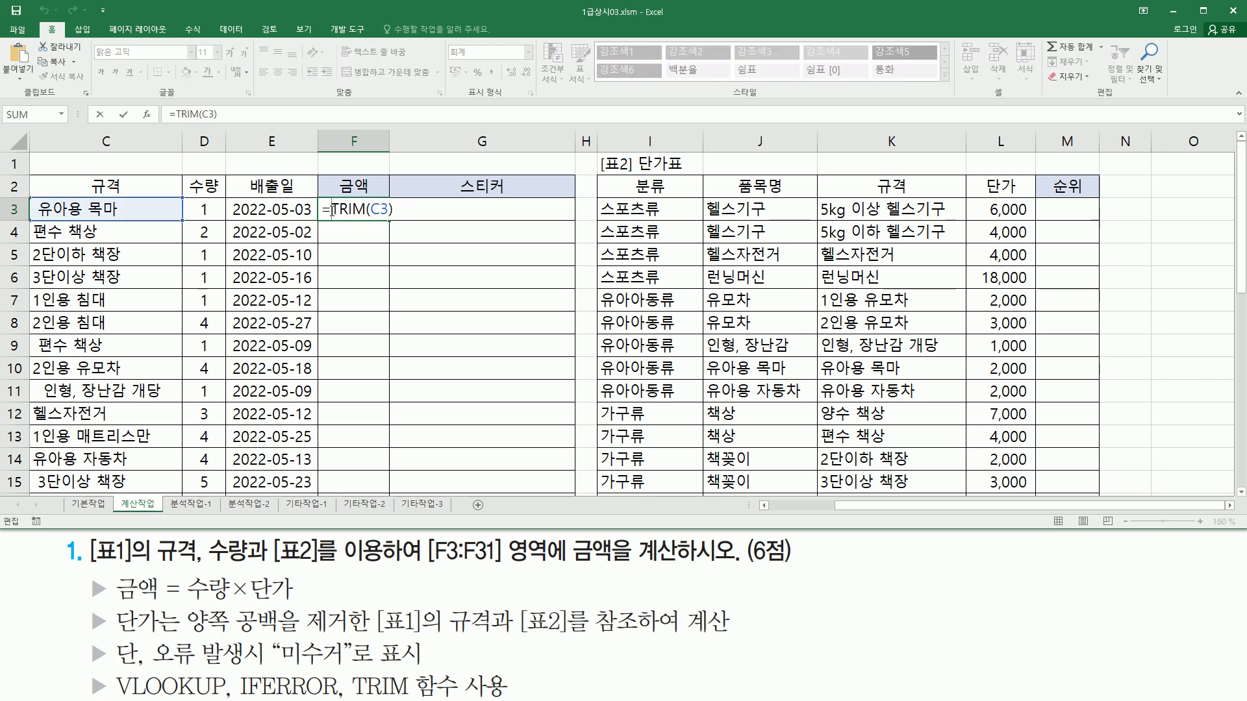
pyautogui.moveTo(331, 212); pyautogui.dragTo(427, 209)
pyautogui.press('BackSpace')
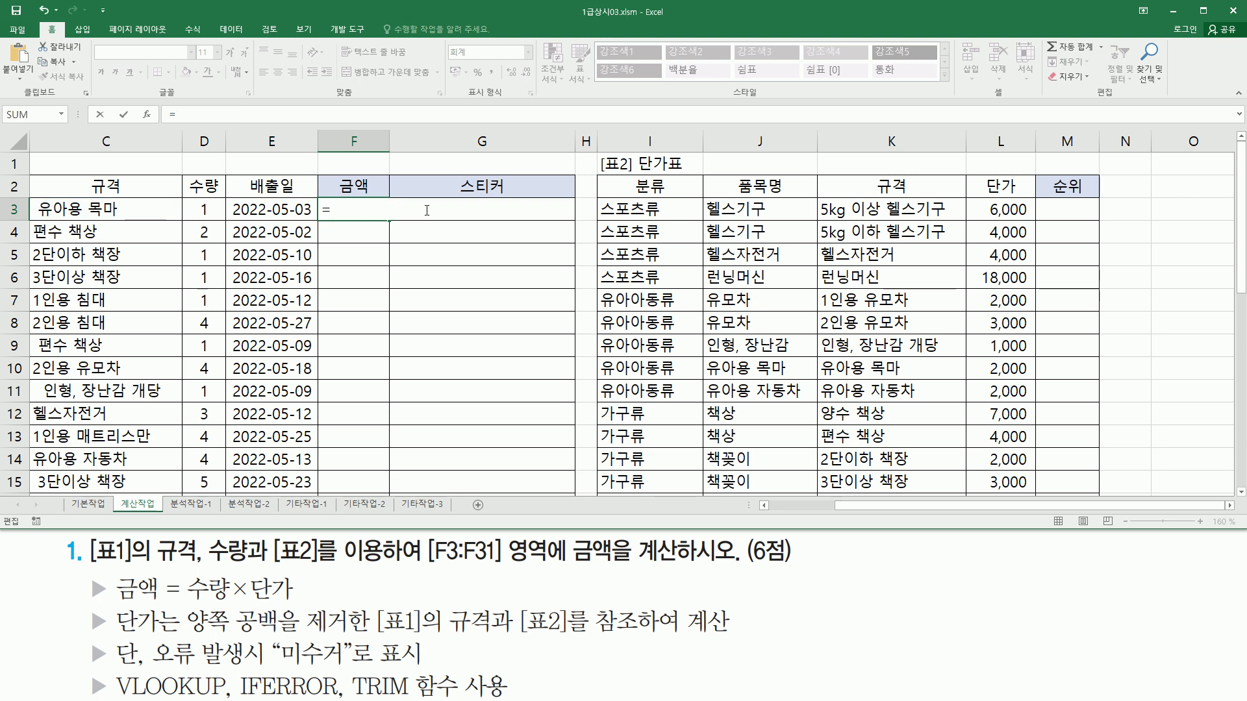
pyautogui.write('vloo')
pyautogui.press('Tab')
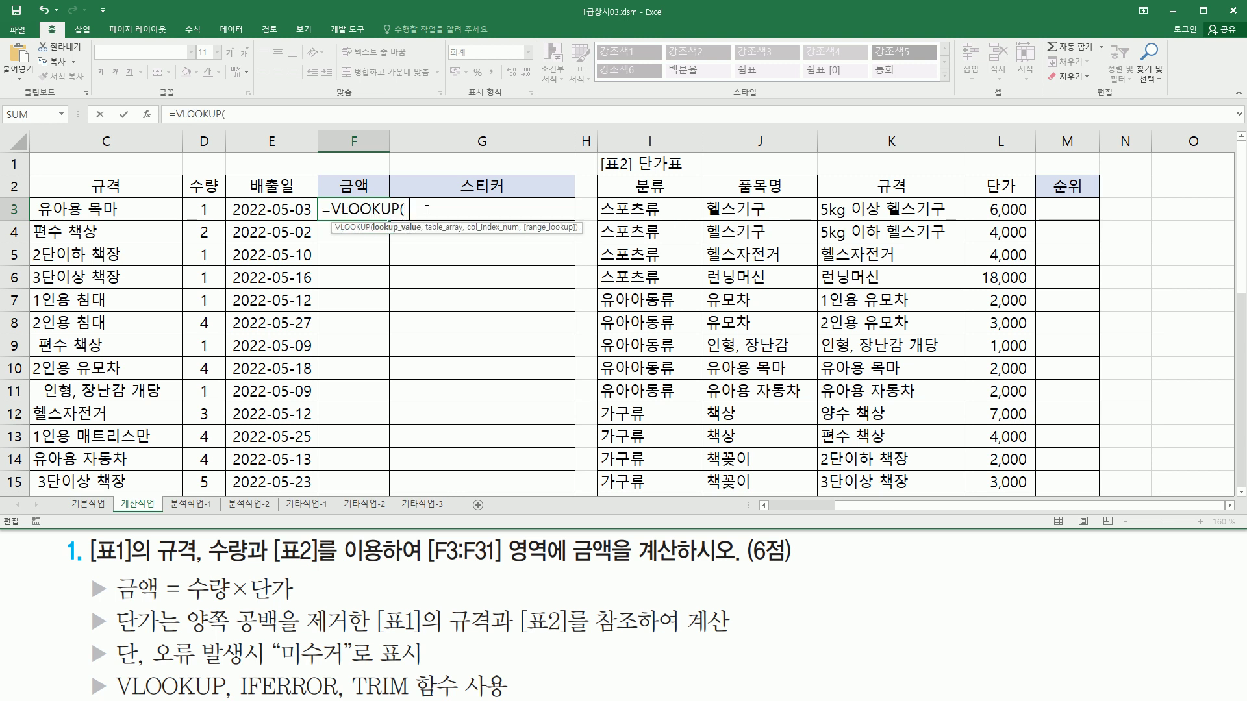
pyautogui.write('TRIM(C3)')
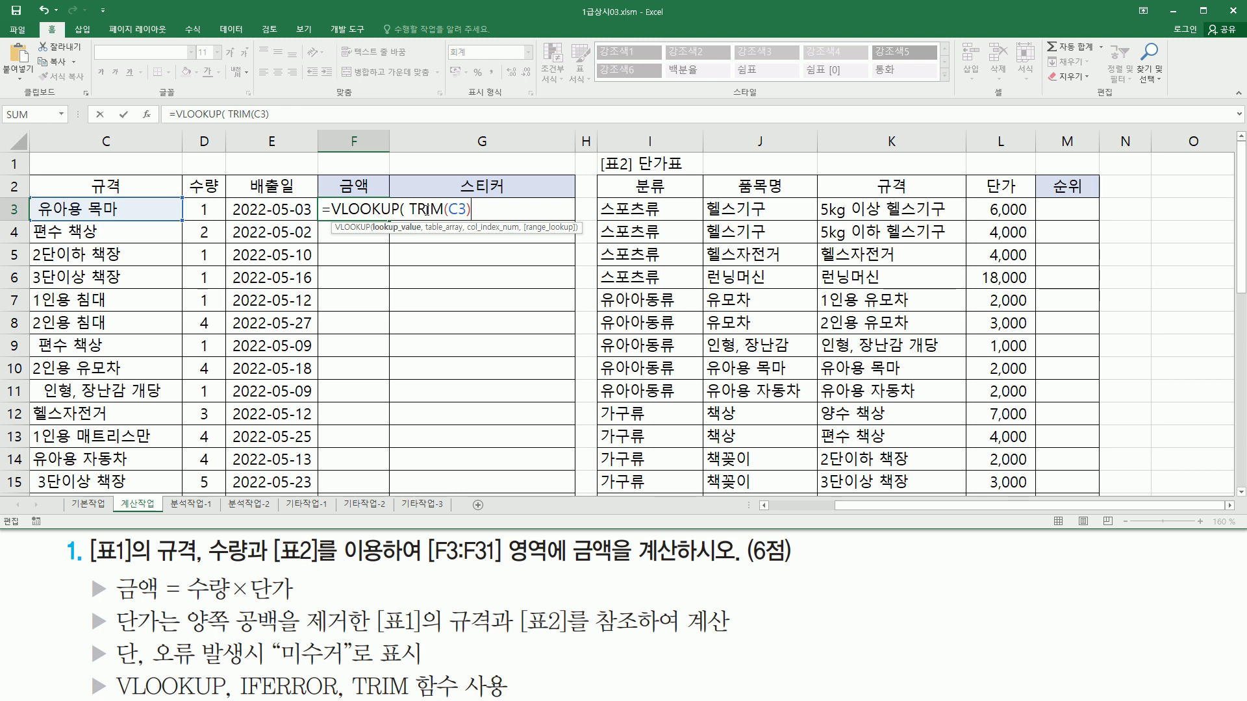
# - Complete the VLOOKUP in F3 with 표2's range K3:L19, column 2 and the exact-match option false
pyautogui.write(',')
pyautogui.moveTo(853, 209); pyautogui.dragTo(987, 454)
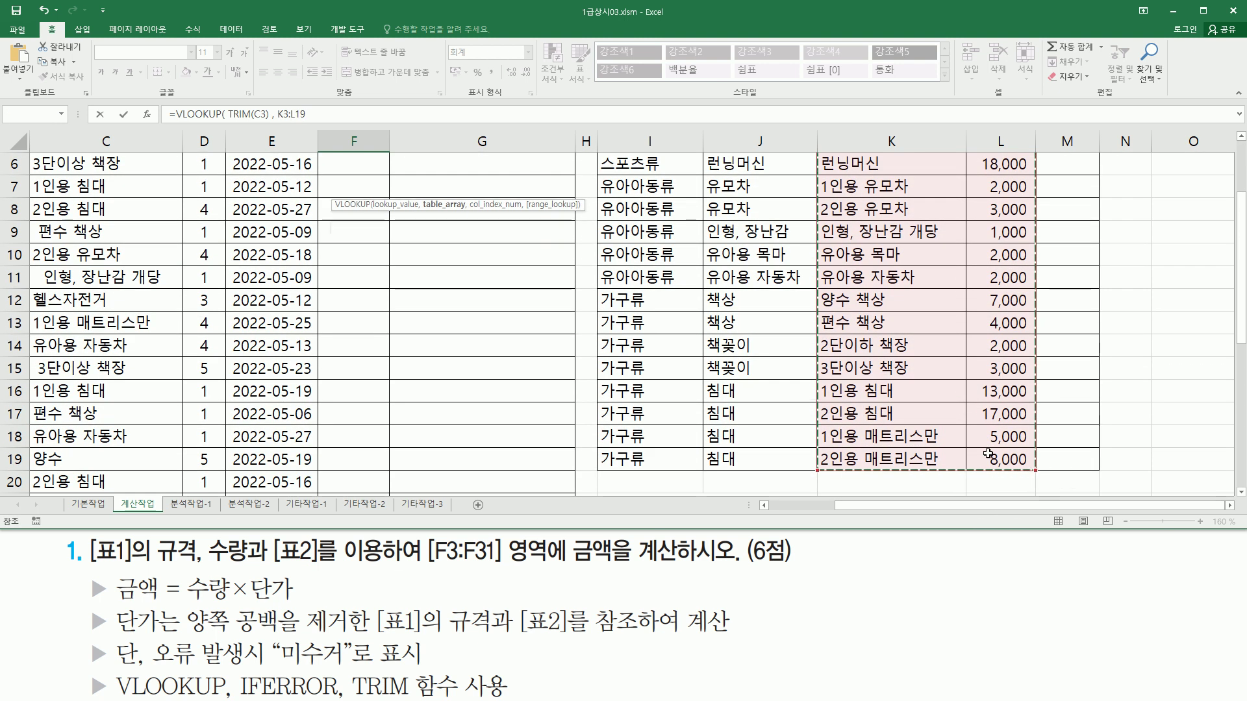
pyautogui.scroll(5, 943, 395)
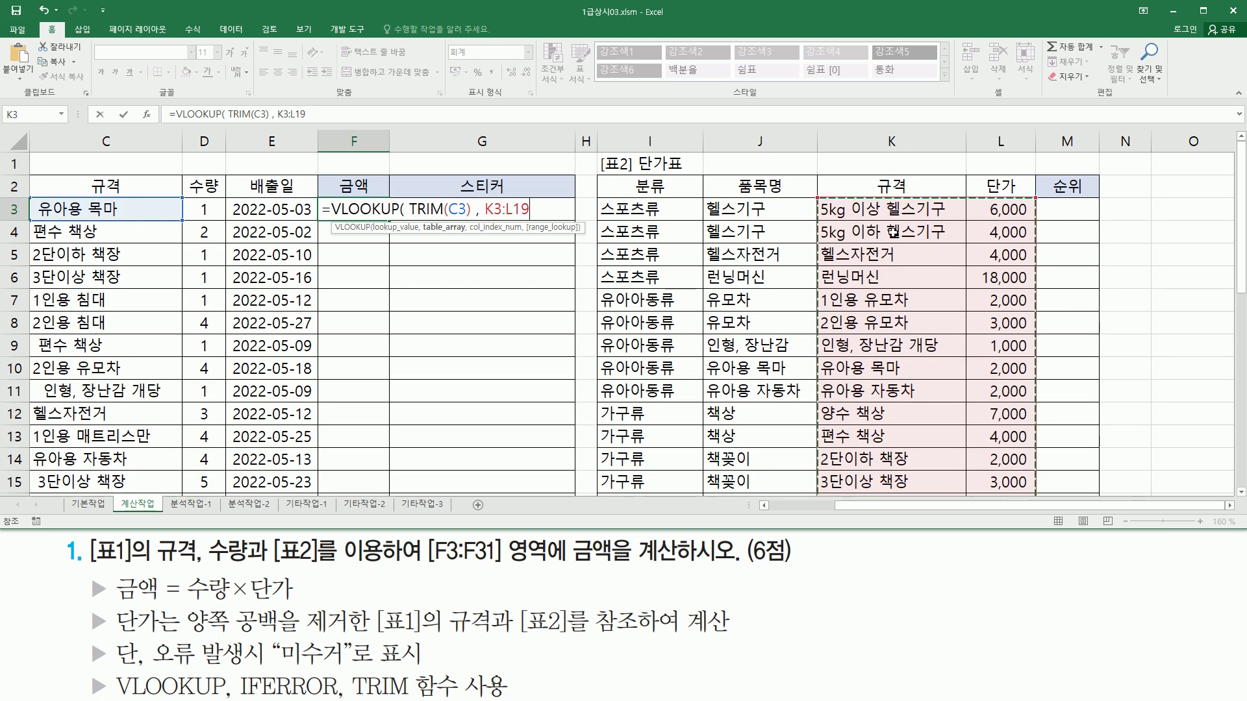
pyautogui.write(', 2')
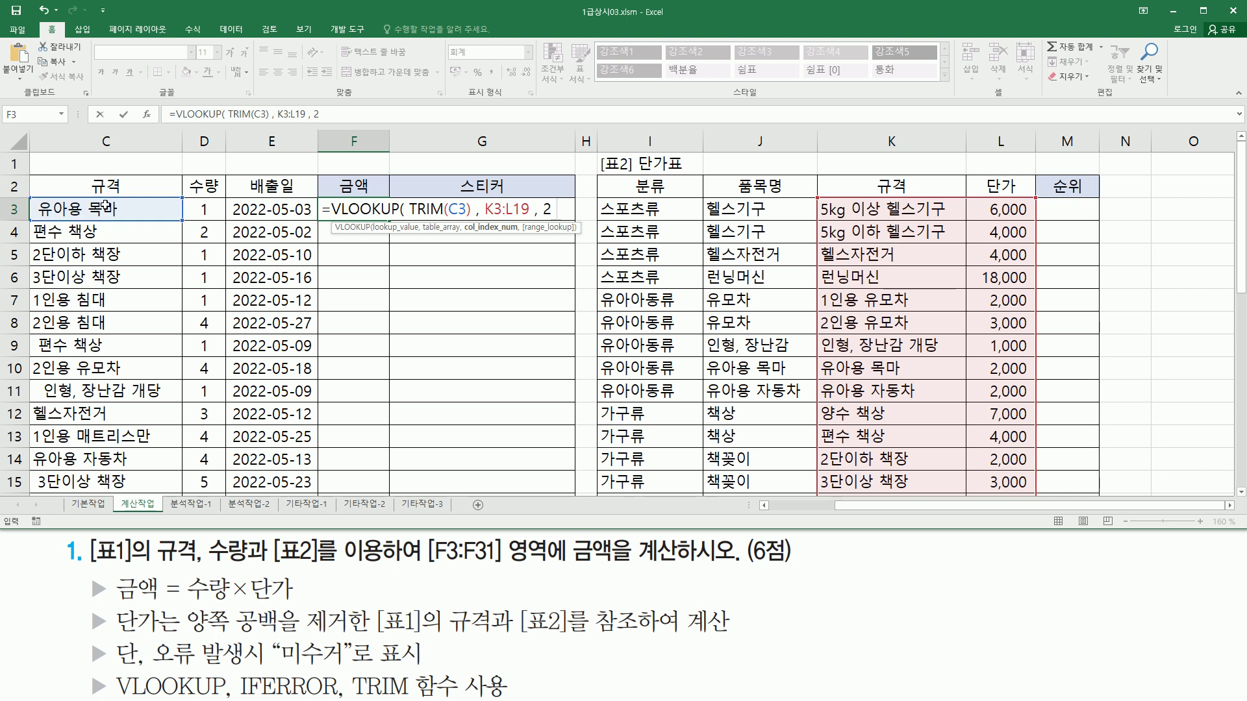
pyautogui.scroll(-3, 908, 346)
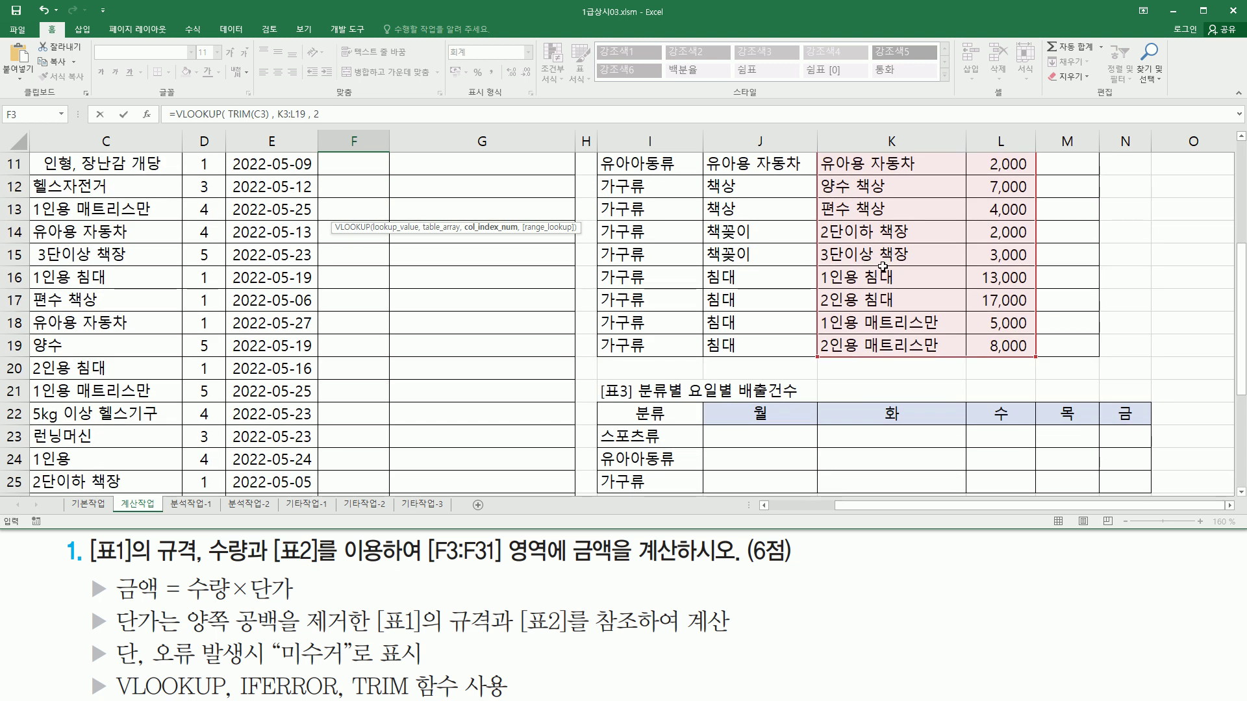
pyautogui.scroll(3, 883, 266)
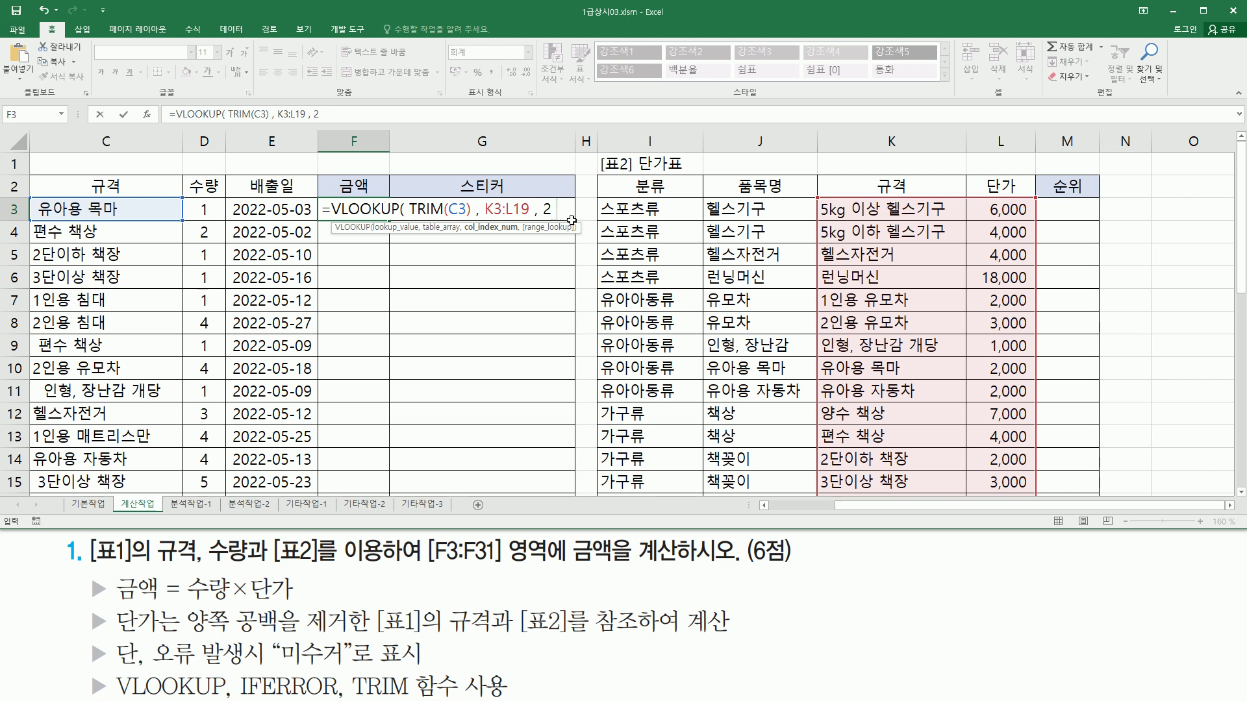
pyautogui.write('f')
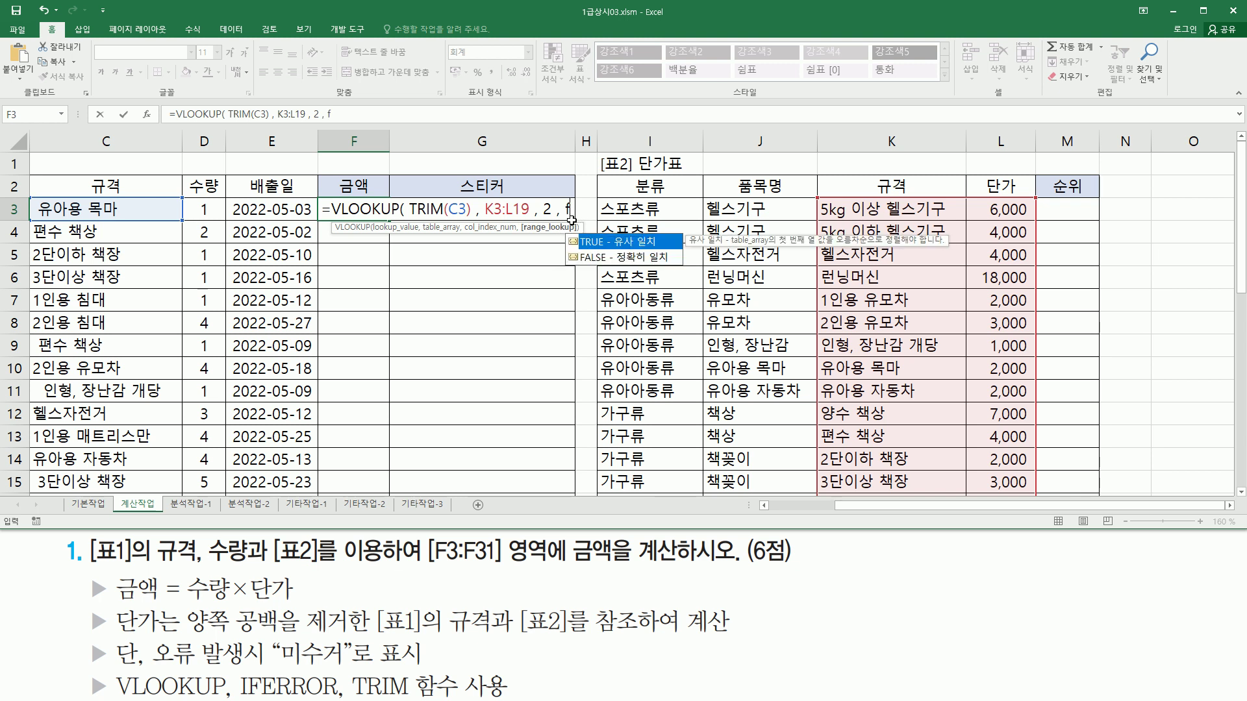
pyautogui.write('alse')
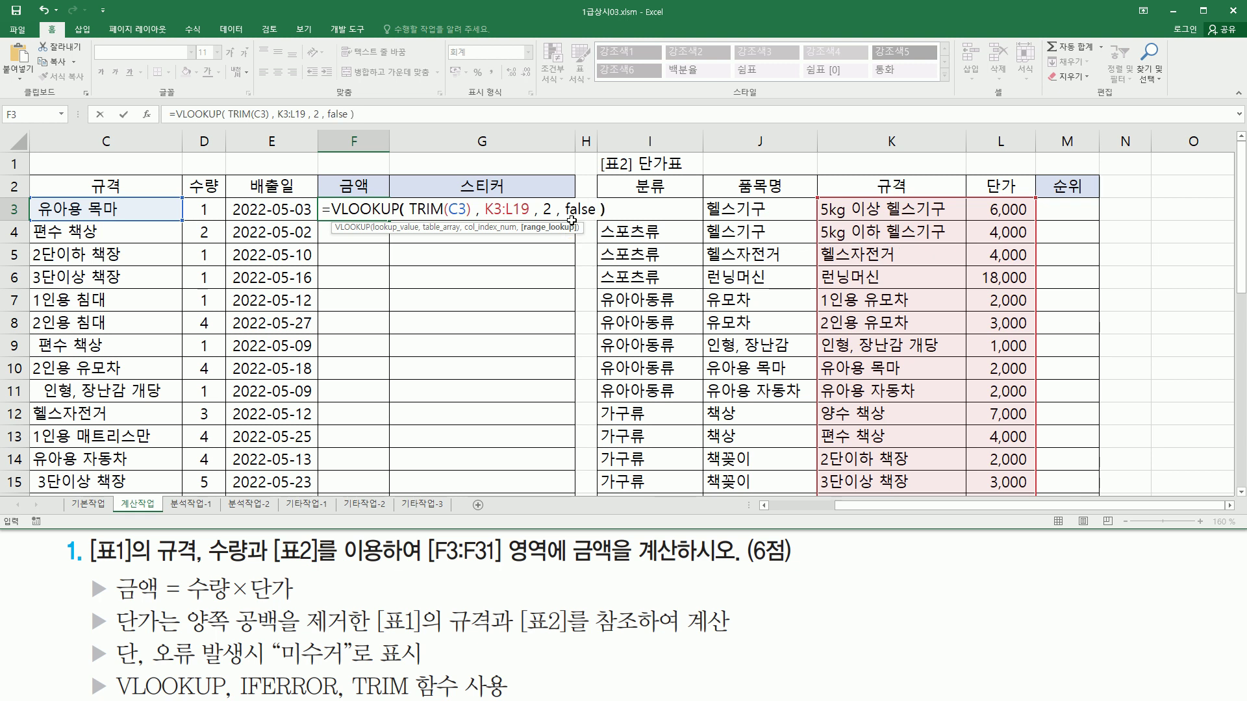
# - Make the lookup range absolute as $K$3:$L$19 and enter the VLOOKUP formula in F3
pyautogui.moveTo(490, 209); pyautogui.dragTo(529, 209)
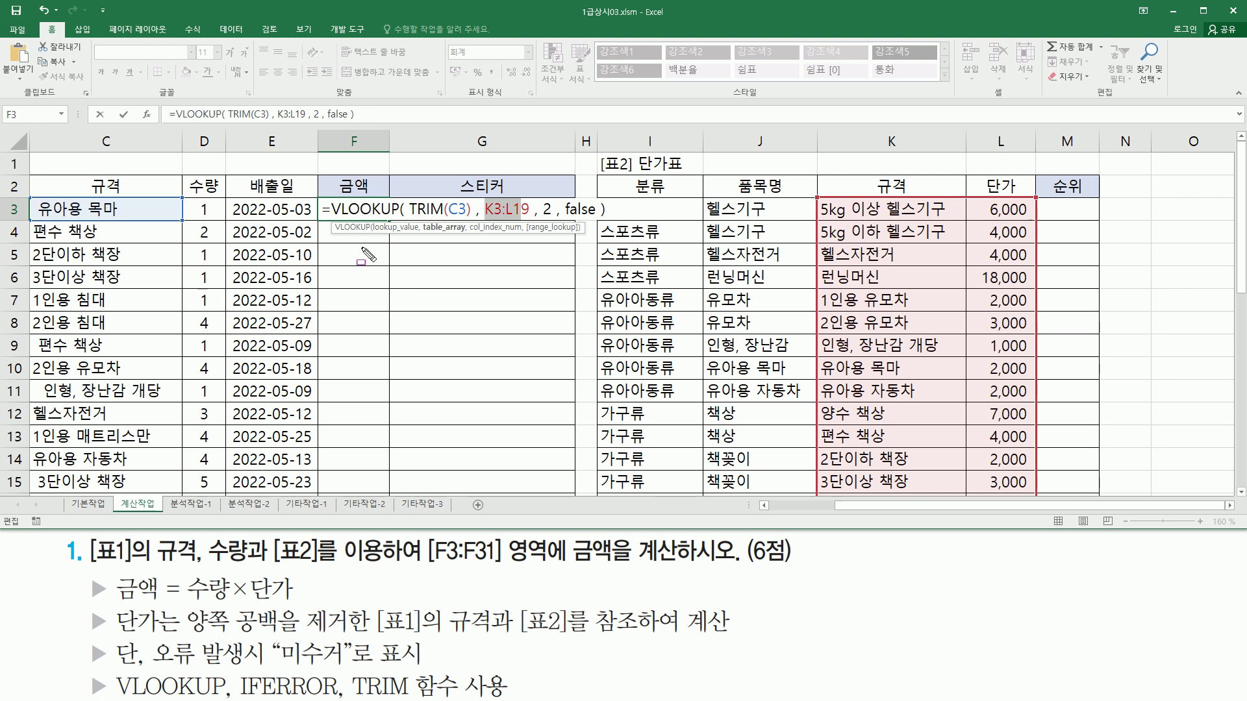
pyautogui.moveTo(334, 206)
pyautogui.mouseDown()
pyautogui.moveTo(352, 213)
pyautogui.moveTo(356, 242)
pyautogui.mouseUp()
pyautogui.moveTo(341, 249); pyautogui.dragTo(357, 261)
pyautogui.moveTo(311, 274)
pyautogui.mouseDown()
pyautogui.moveTo(363, 284)
pyautogui.moveTo(389, 321)
pyautogui.mouseUp()
pyautogui.moveTo(819, 192); pyautogui.dragTo(825, 237)
pyautogui.moveTo(829, 280)
pyautogui.mouseDown()
pyautogui.moveTo(989, 481)
pyautogui.moveTo(1032, 501)
pyautogui.mouseUp()
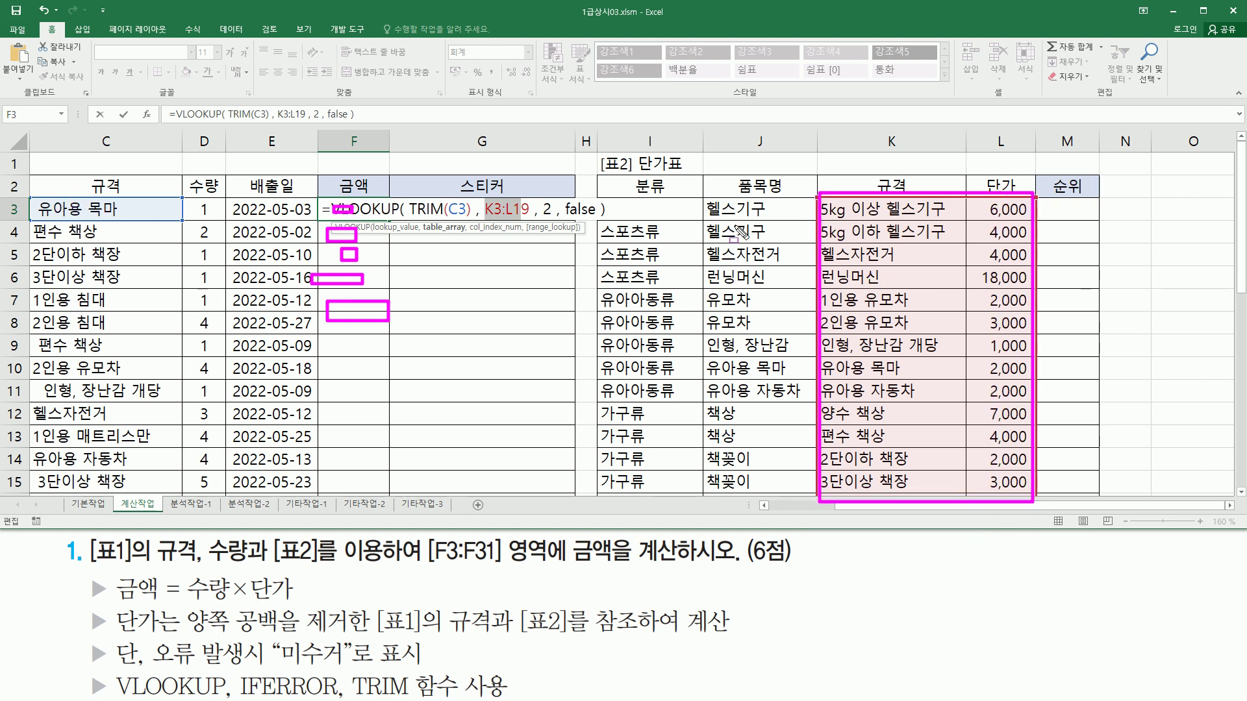
pyautogui.press('Escape')
pyautogui.moveTo(487, 207); pyautogui.dragTo(513, 208)
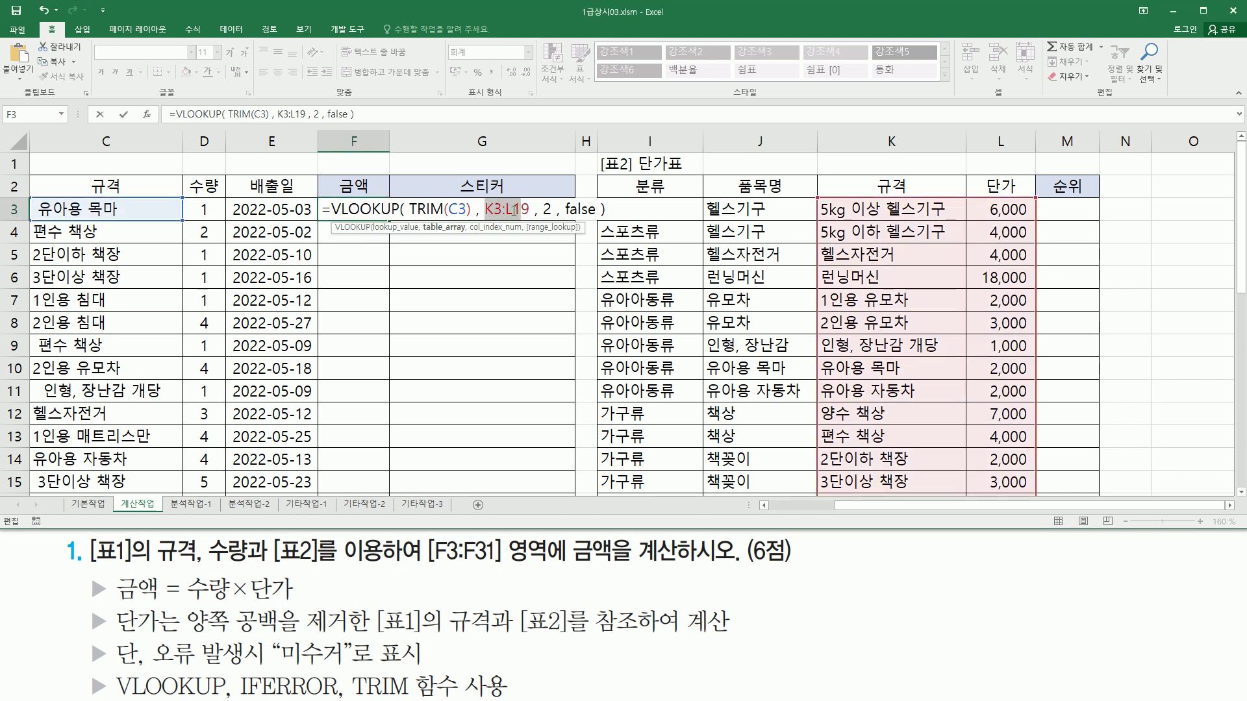
pyautogui.press('F4')
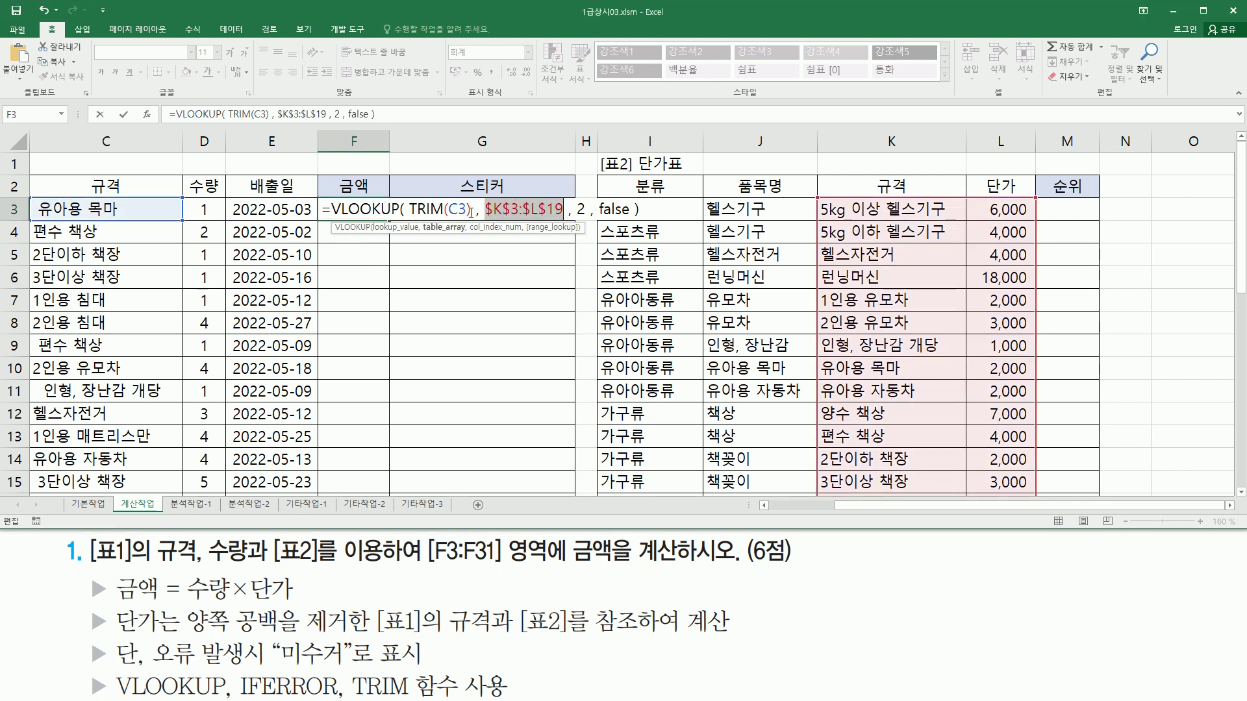
pyautogui.click(457, 208)
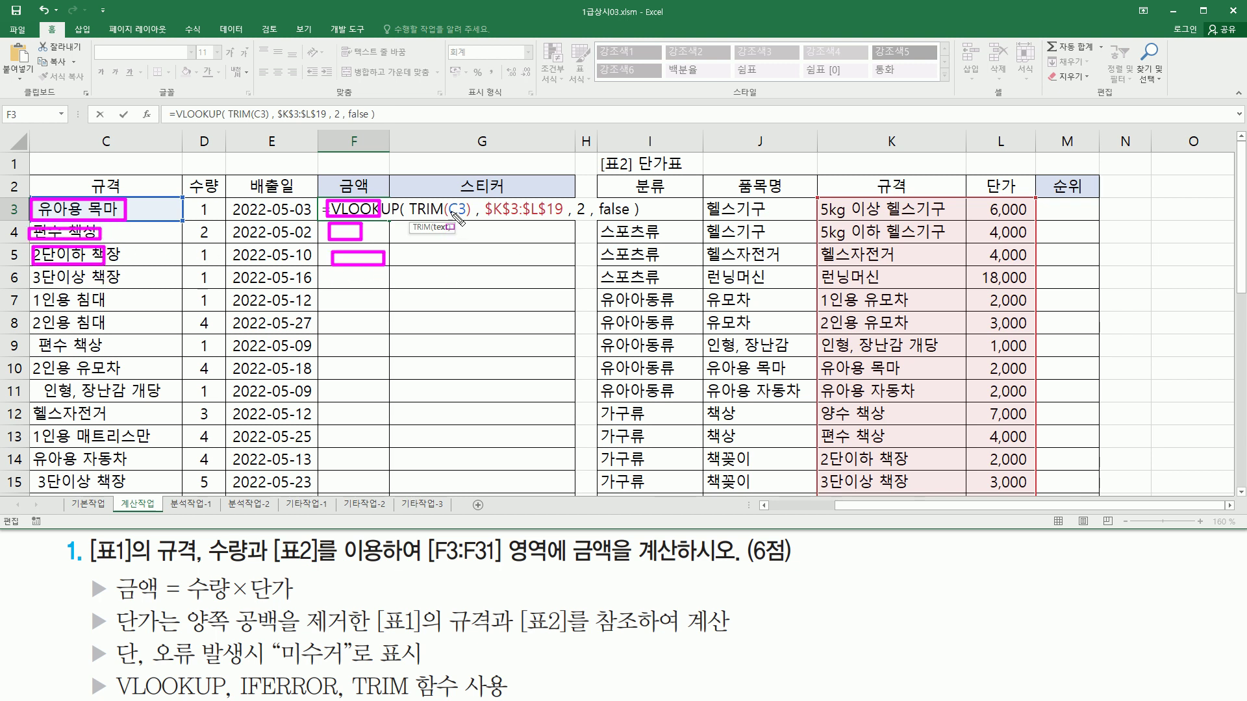
pyautogui.click(370, 208)
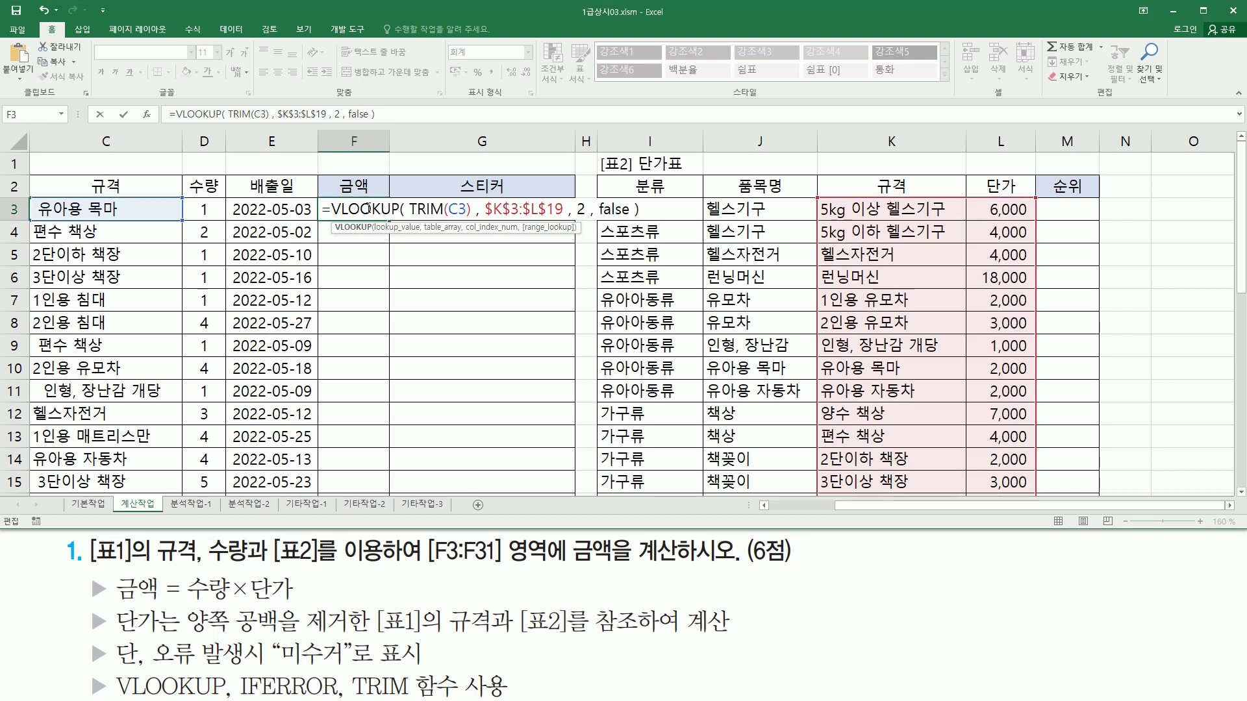
pyautogui.press('Return')
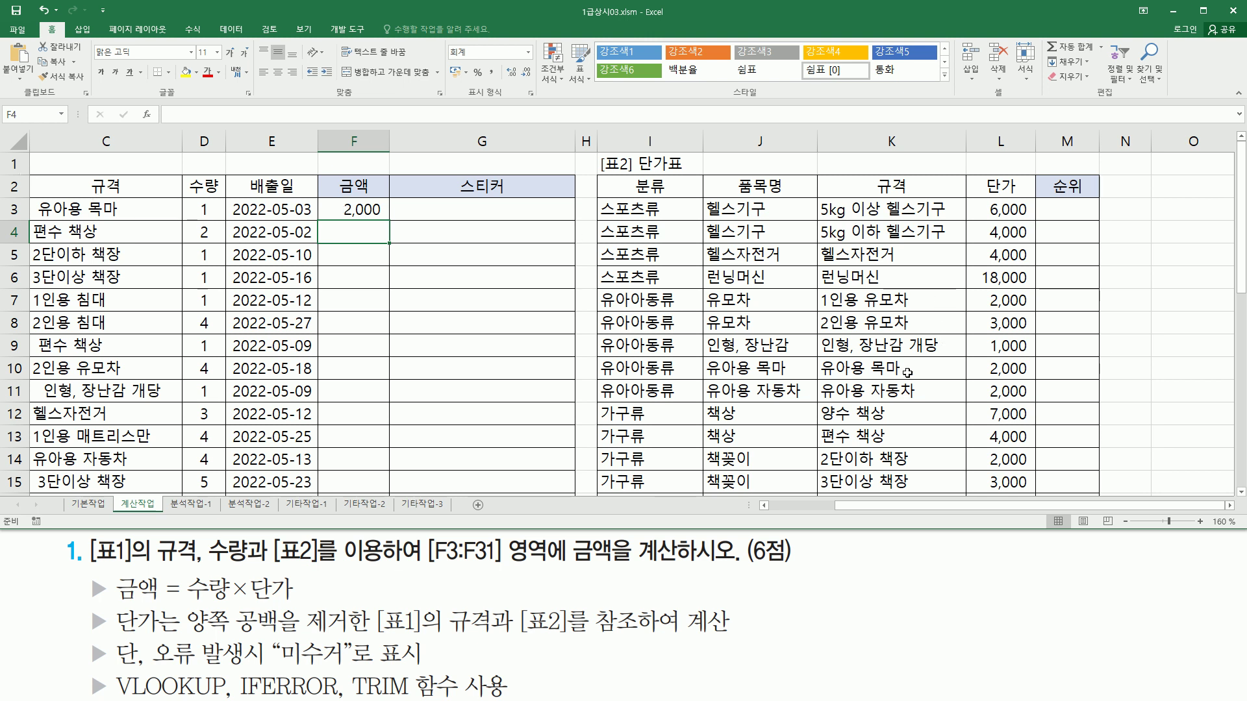
# - Copy the F3 formula down the 금액 column to F12
pyautogui.moveTo(819, 357); pyautogui.dragTo(1034, 380)
pyautogui.click(368, 209)
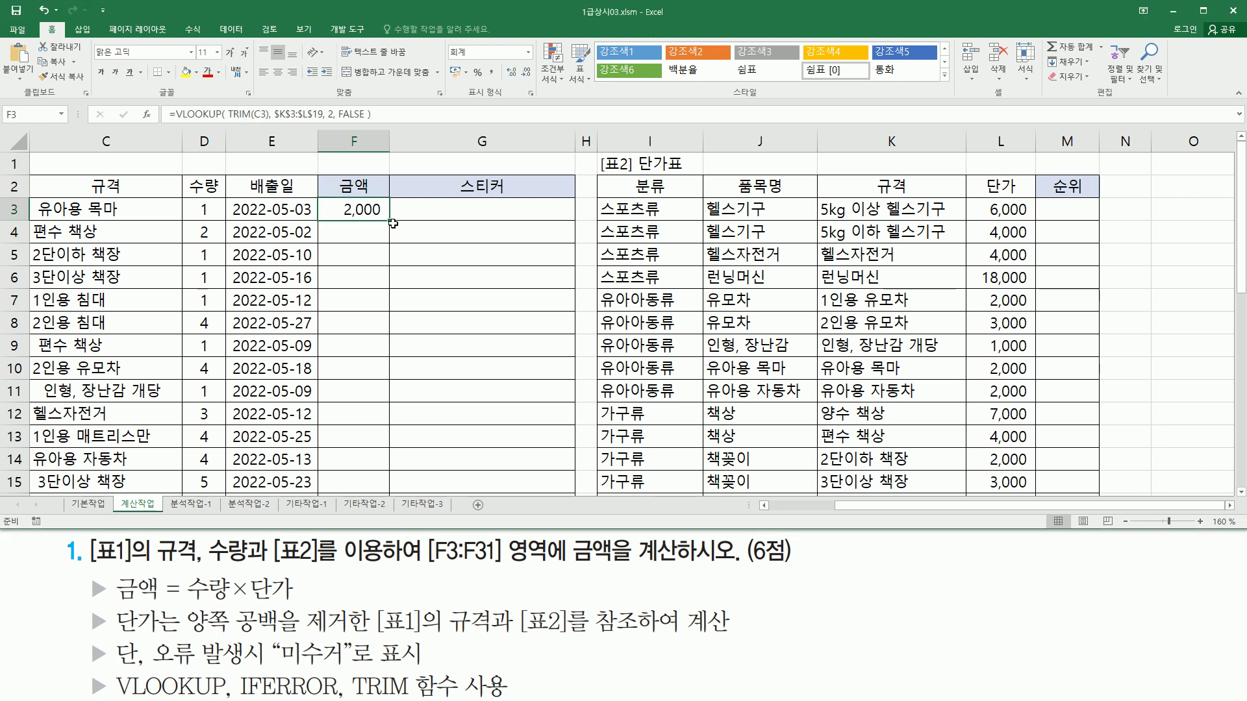
pyautogui.moveTo(389, 222); pyautogui.dragTo(380, 416)
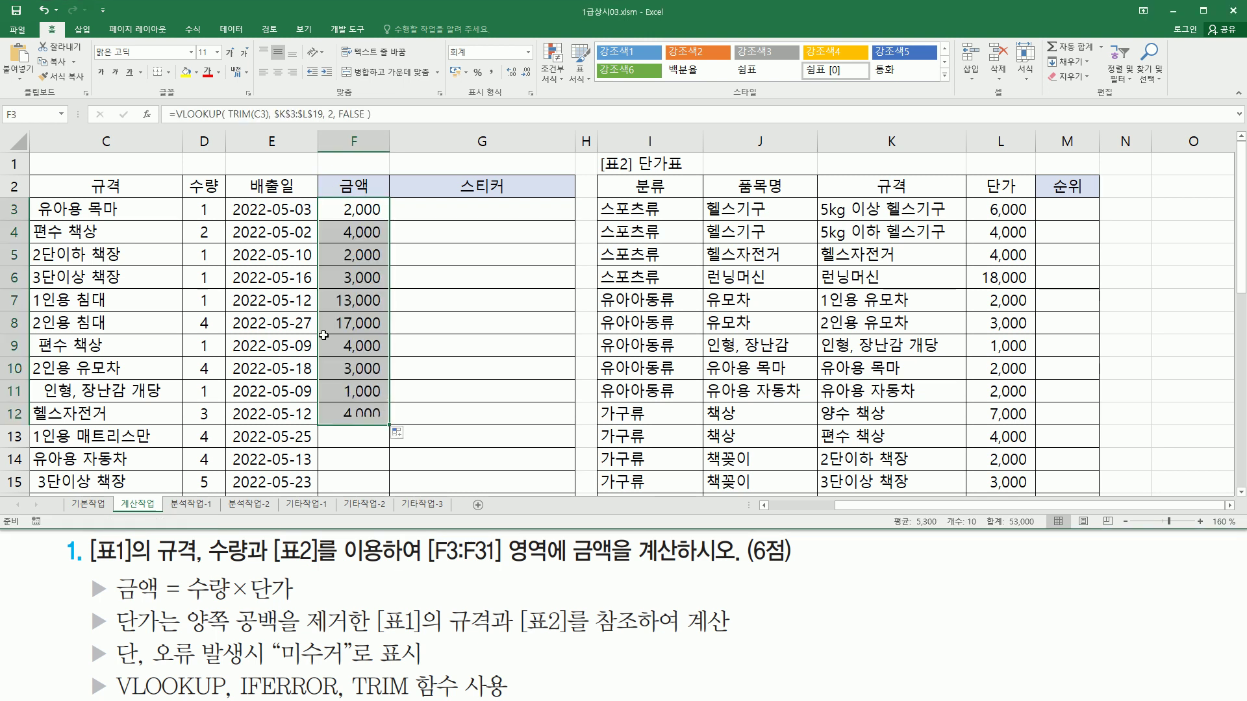
# - Compare the looked-up prices in F4:F8 with the 단가 of the matching 규격 rows in 표2
pyautogui.moveTo(26, 236); pyautogui.dragTo(391, 237)
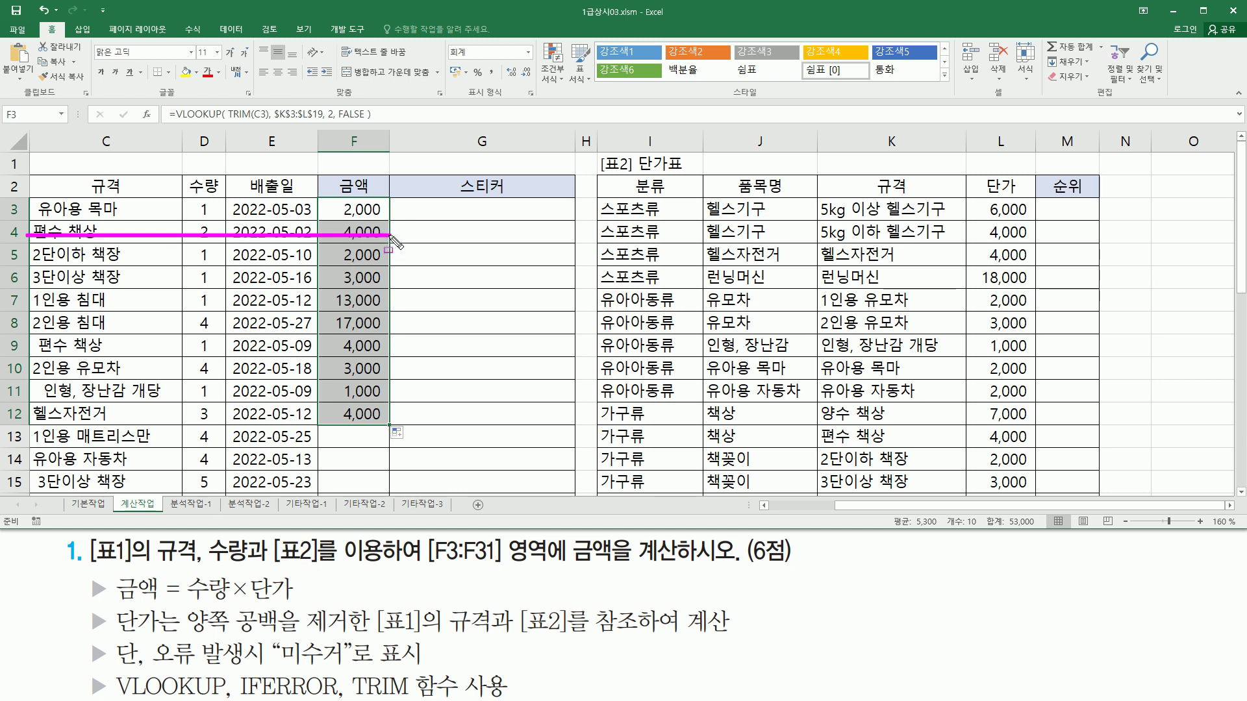
pyautogui.moveTo(822, 442); pyautogui.dragTo(1023, 442)
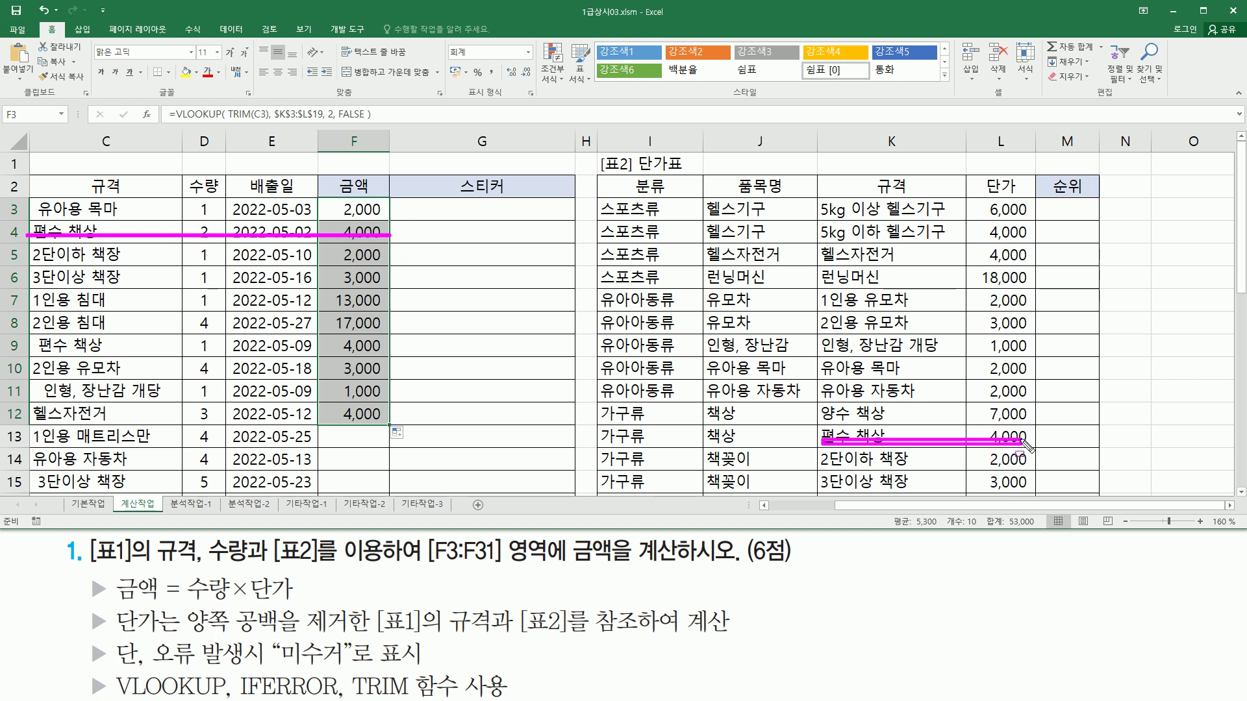
pyautogui.moveTo(29, 263); pyautogui.dragTo(400, 265)
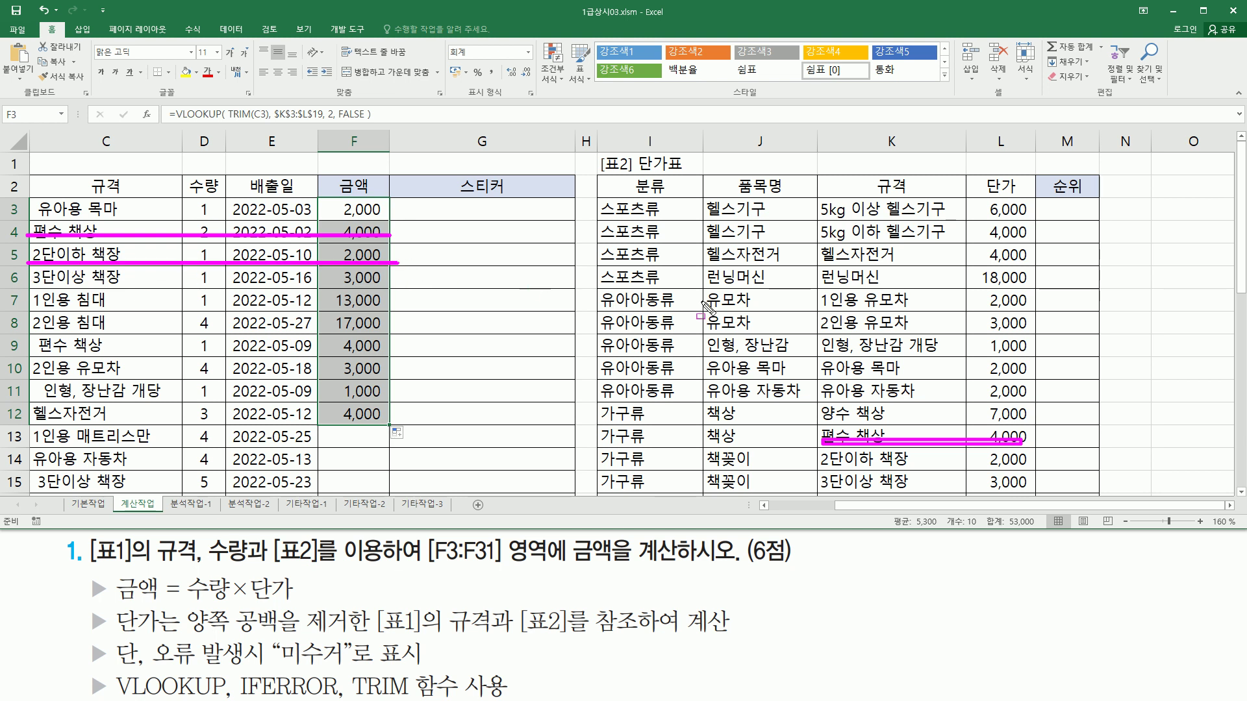
pyautogui.press('e')
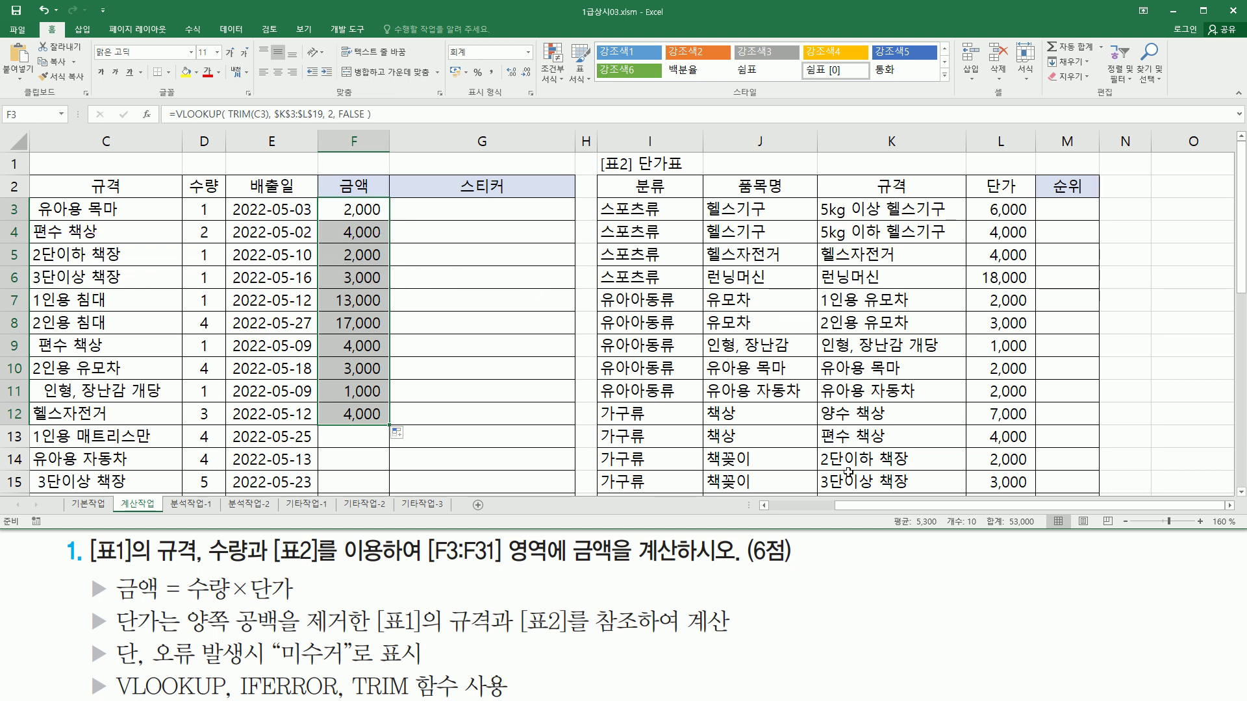
pyautogui.moveTo(823, 467); pyautogui.dragTo(1017, 468)
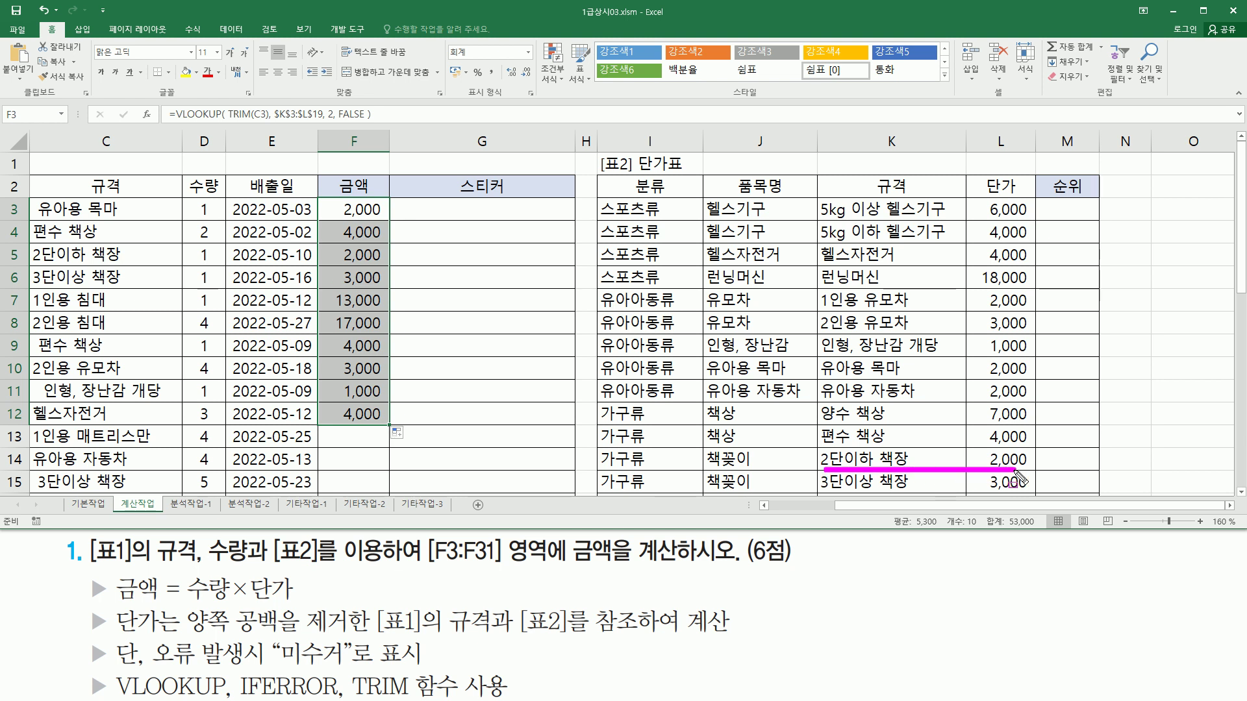
pyautogui.moveTo(33, 287); pyautogui.dragTo(388, 287)
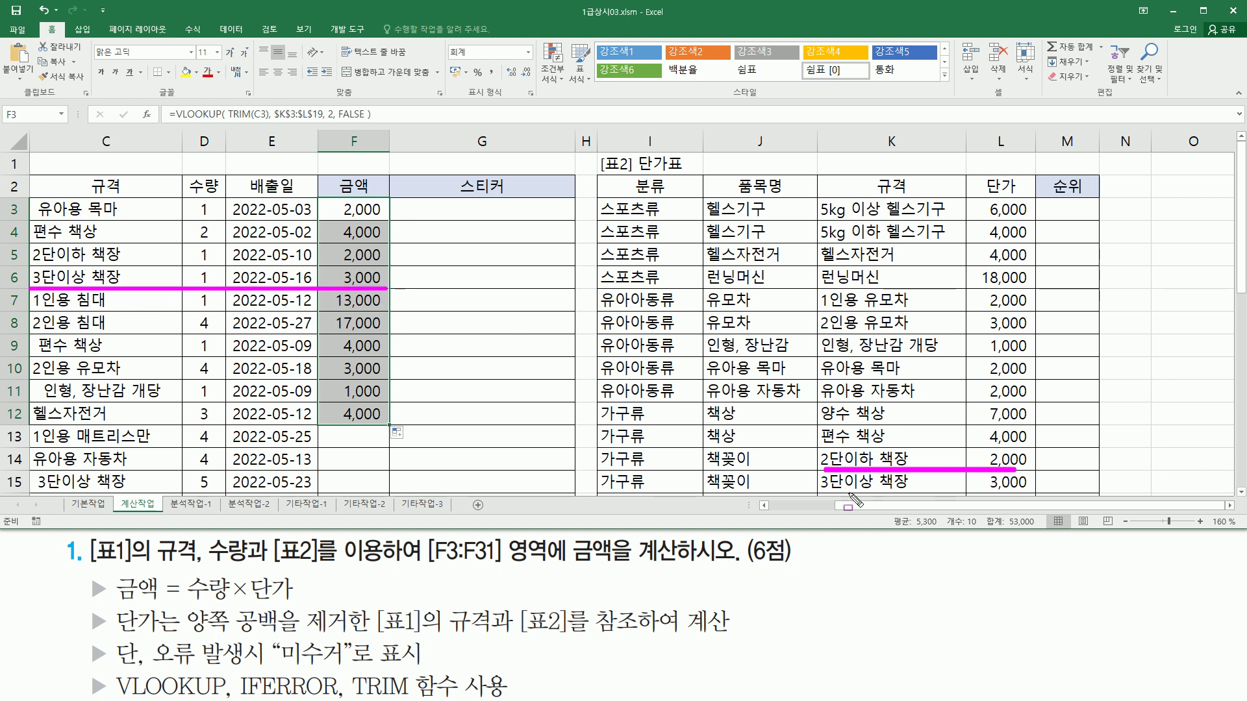
pyautogui.moveTo(821, 491); pyautogui.dragTo(1043, 492)
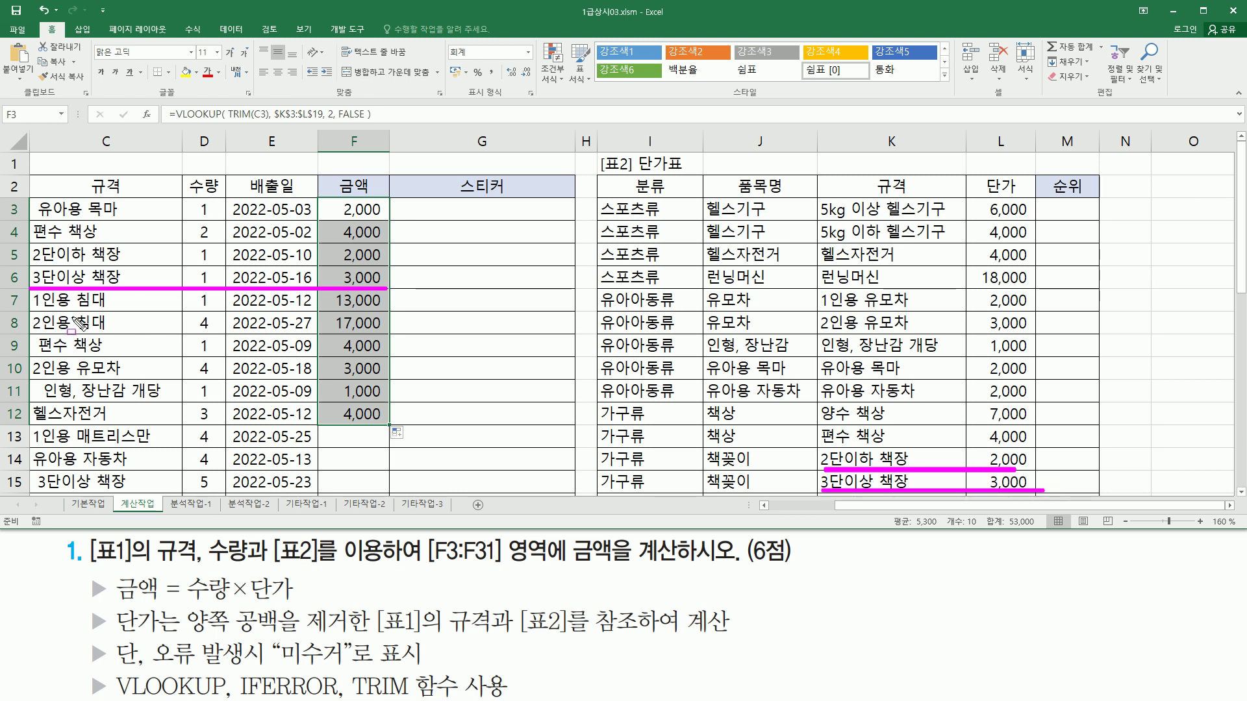
pyautogui.moveTo(25, 296)
pyautogui.mouseDown()
pyautogui.moveTo(94, 310)
pyautogui.moveTo(115, 335)
pyautogui.mouseUp()
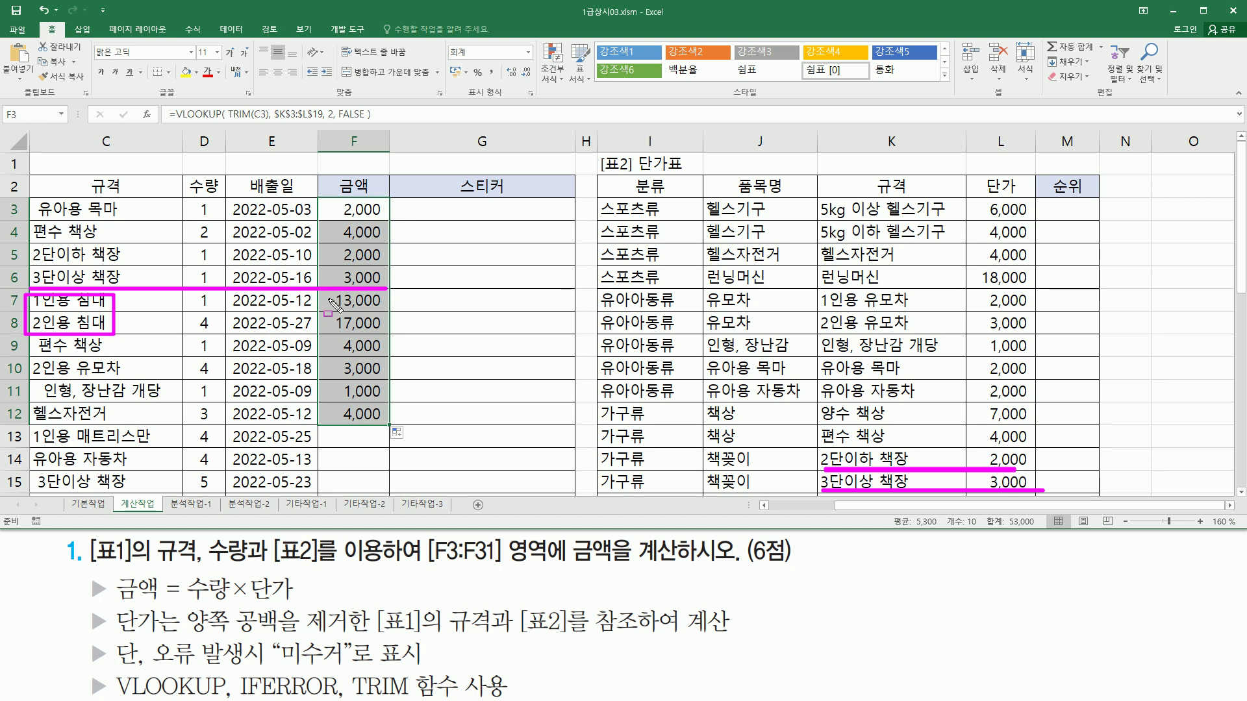
pyautogui.moveTo(331, 296); pyautogui.dragTo(390, 345)
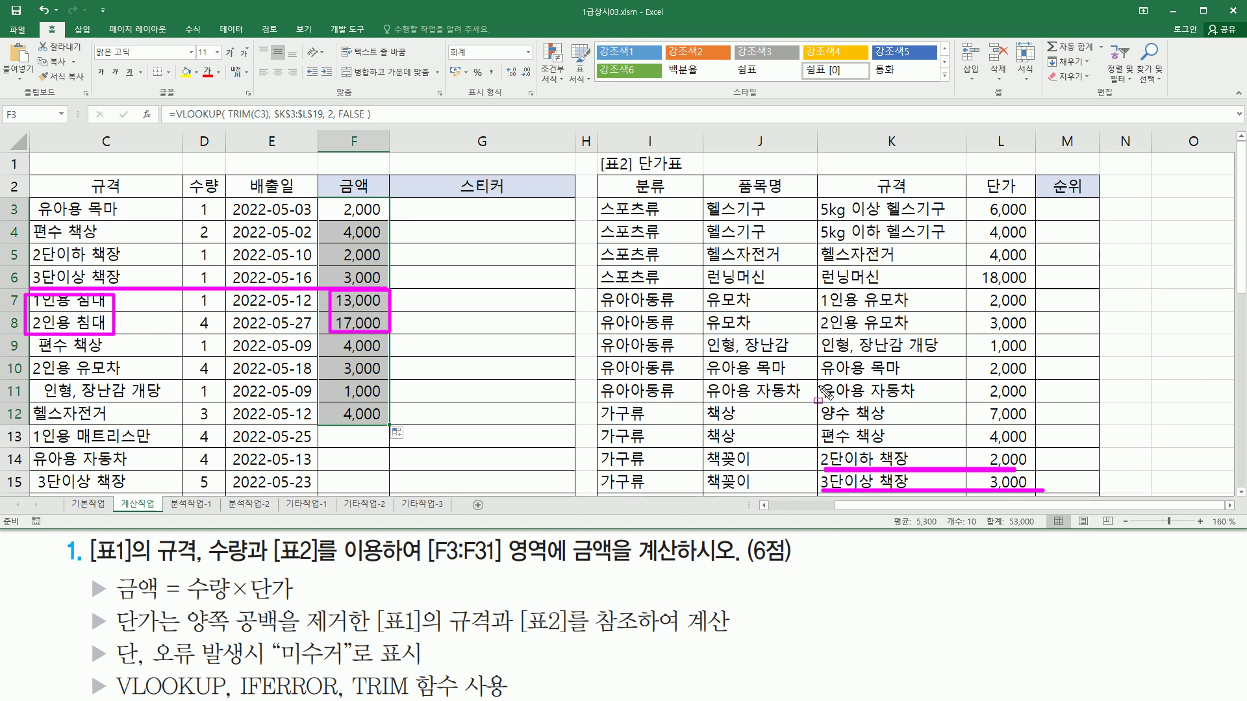
pyautogui.press('Escape')
pyautogui.scroll(-3, 877, 396)
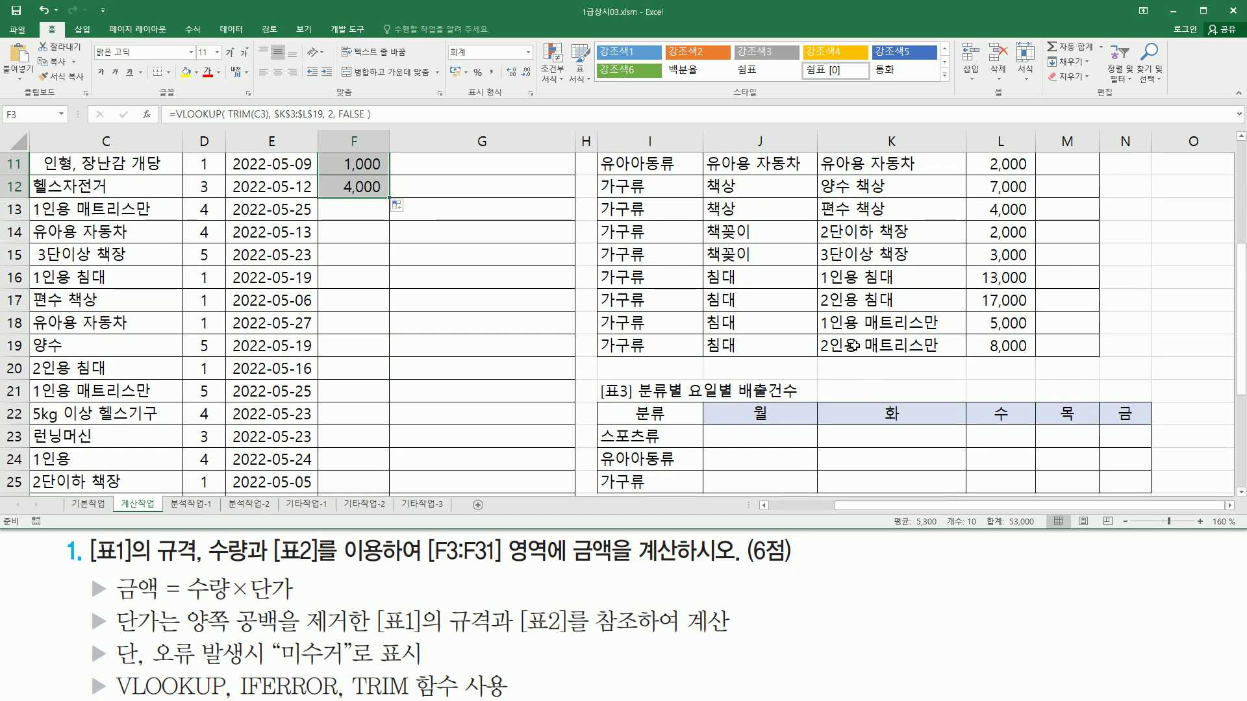
pyautogui.moveTo(817, 267)
pyautogui.mouseDown()
pyautogui.moveTo(820, 305)
pyautogui.moveTo(974, 323)
pyautogui.moveTo(1051, 268)
pyautogui.mouseUp()
pyautogui.press('Escape')
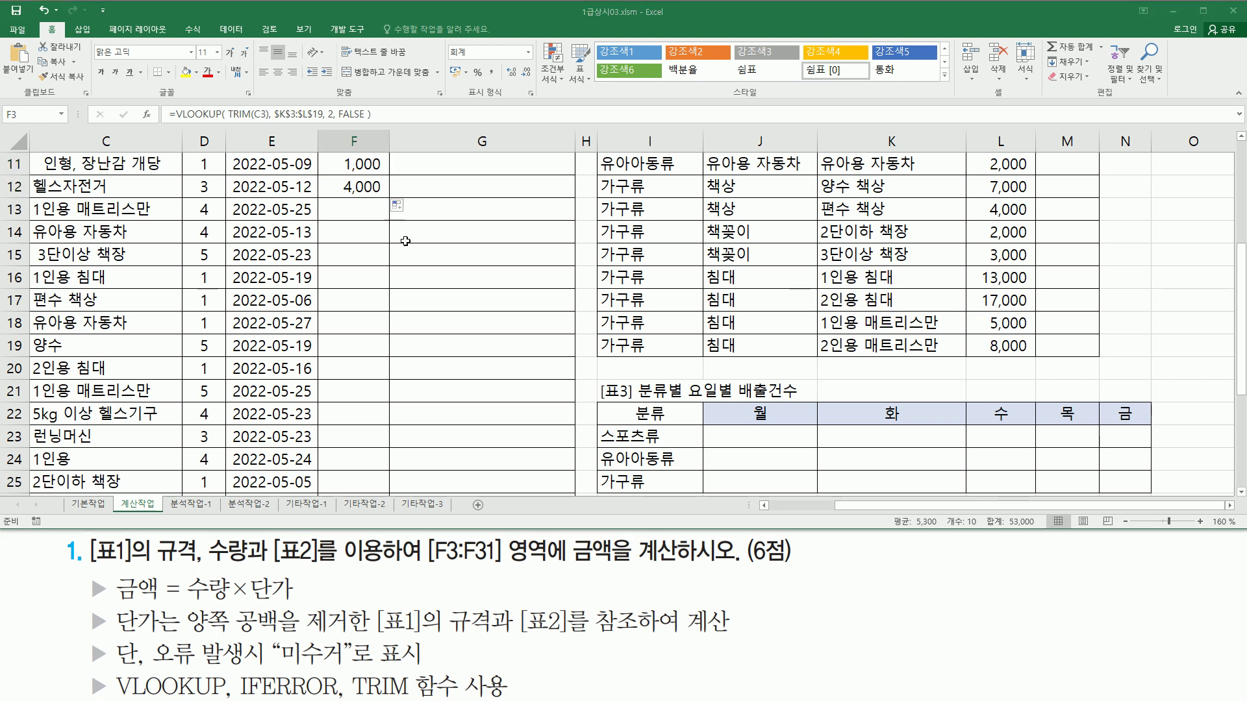
pyautogui.scroll(2, 396, 249)
pyautogui.scroll(1, 396, 249)
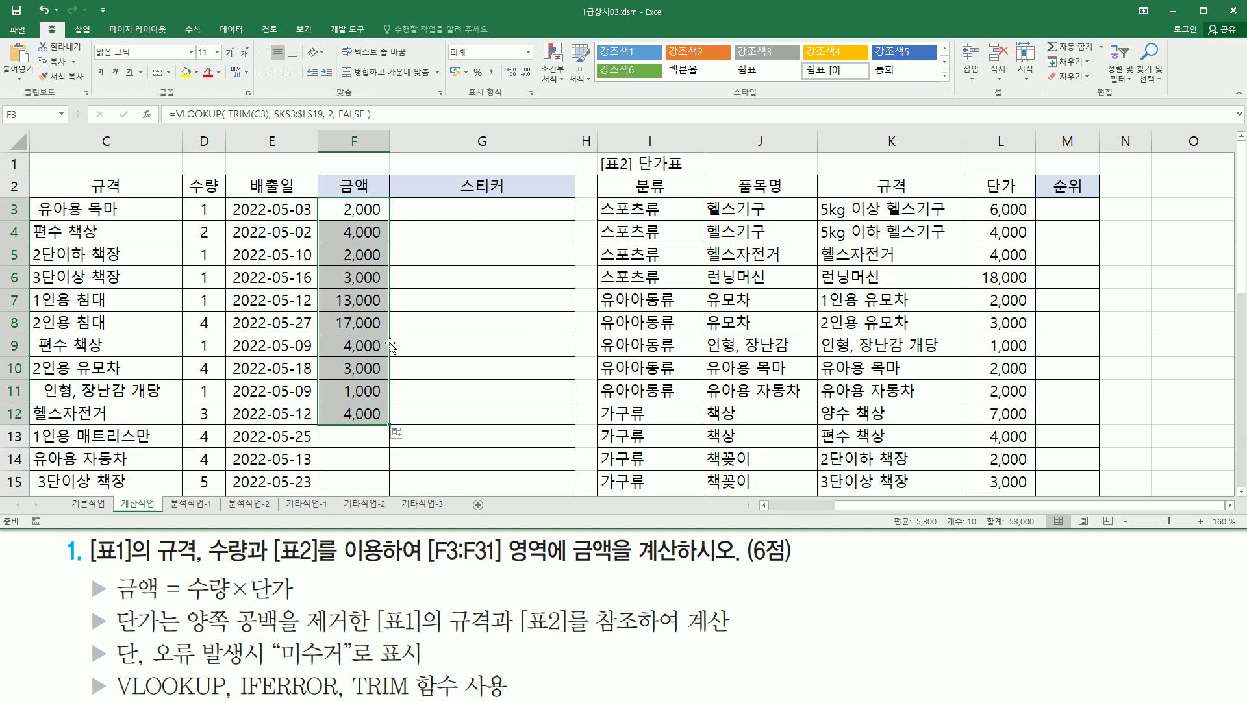
# - Change the F3 formula to multiply the 수량 in D3 by the VLOOKUP result: =D3 * VLOOKUP( TRIM(C3), $K$3:$L$19, 2, FALSE )
pyautogui.moveTo(190, 591); pyautogui.dragTo(265, 618)
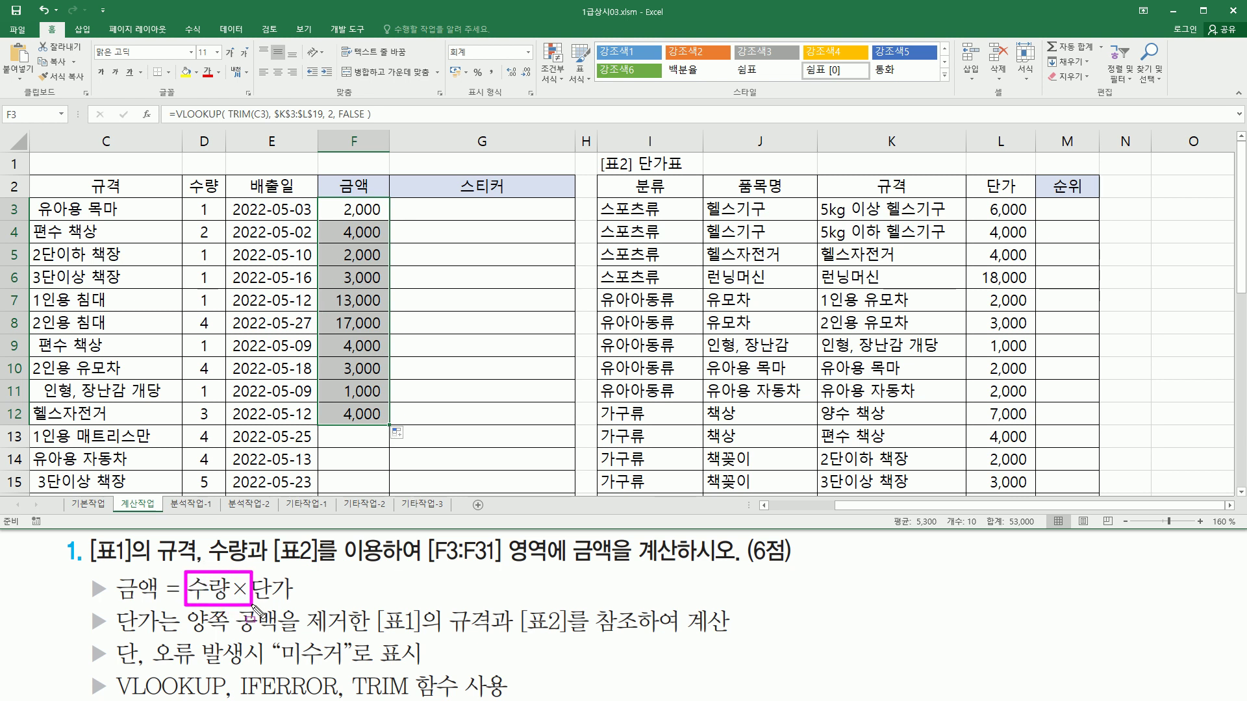
pyautogui.press('Escape')
pyautogui.doubleClick(341, 209)
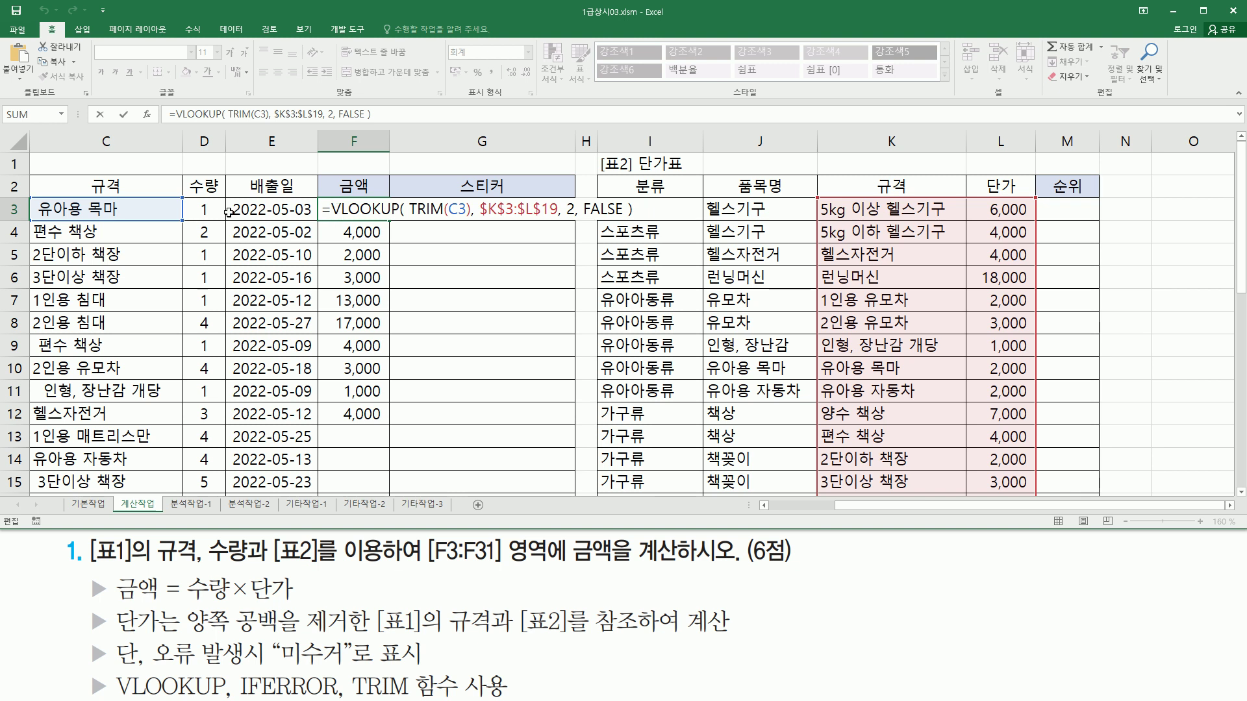
pyautogui.click(207, 206)
pyautogui.write('*')
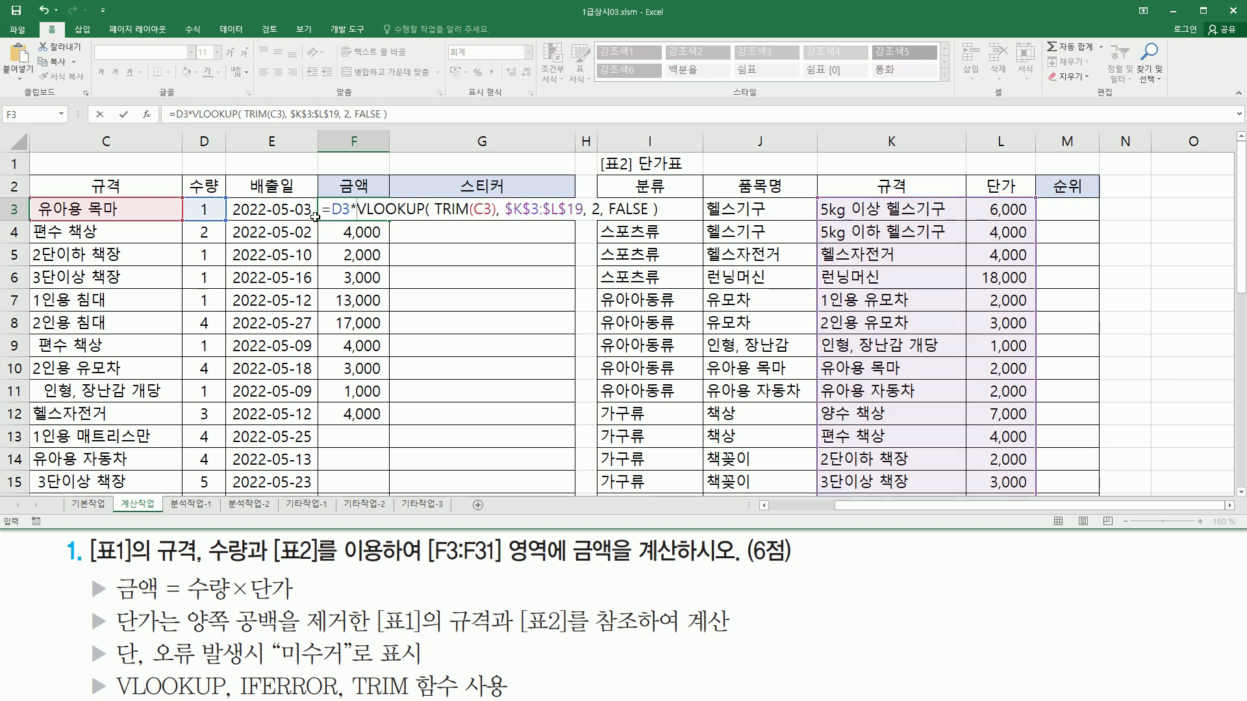
pyautogui.click(351, 210)
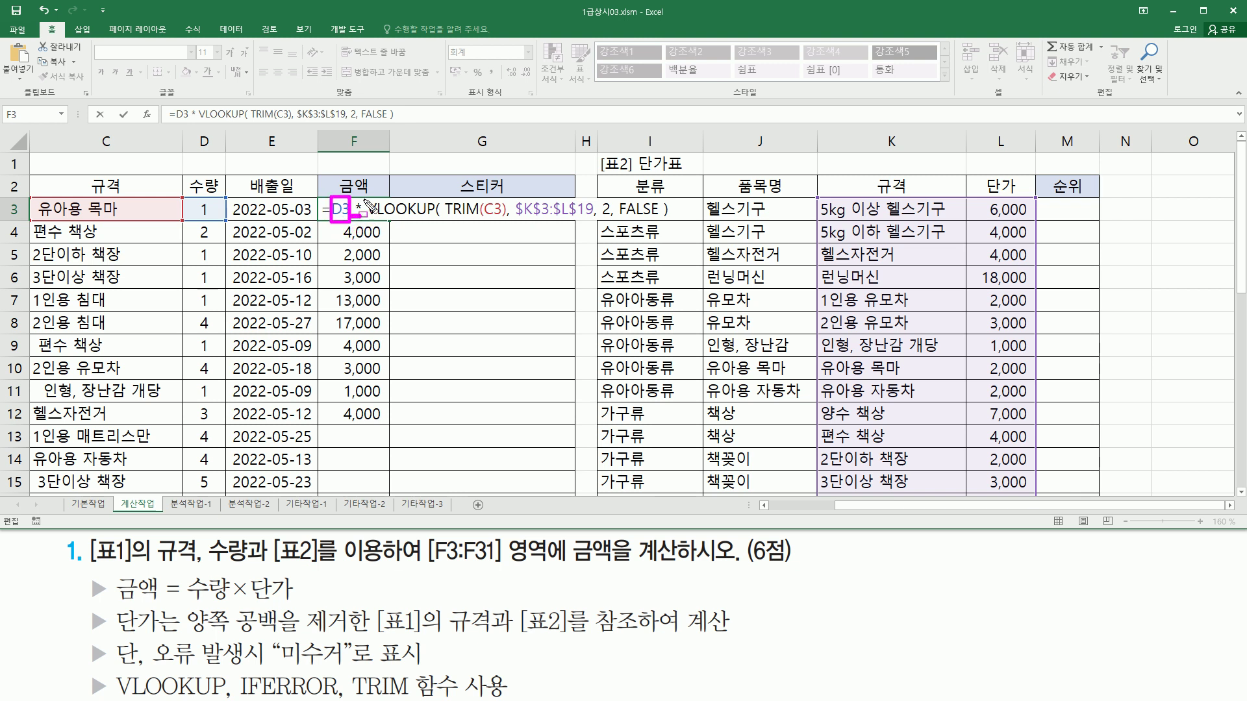
pyautogui.moveTo(373, 198)
pyautogui.mouseDown()
pyautogui.moveTo(415, 222)
pyautogui.moveTo(675, 222)
pyautogui.mouseUp()
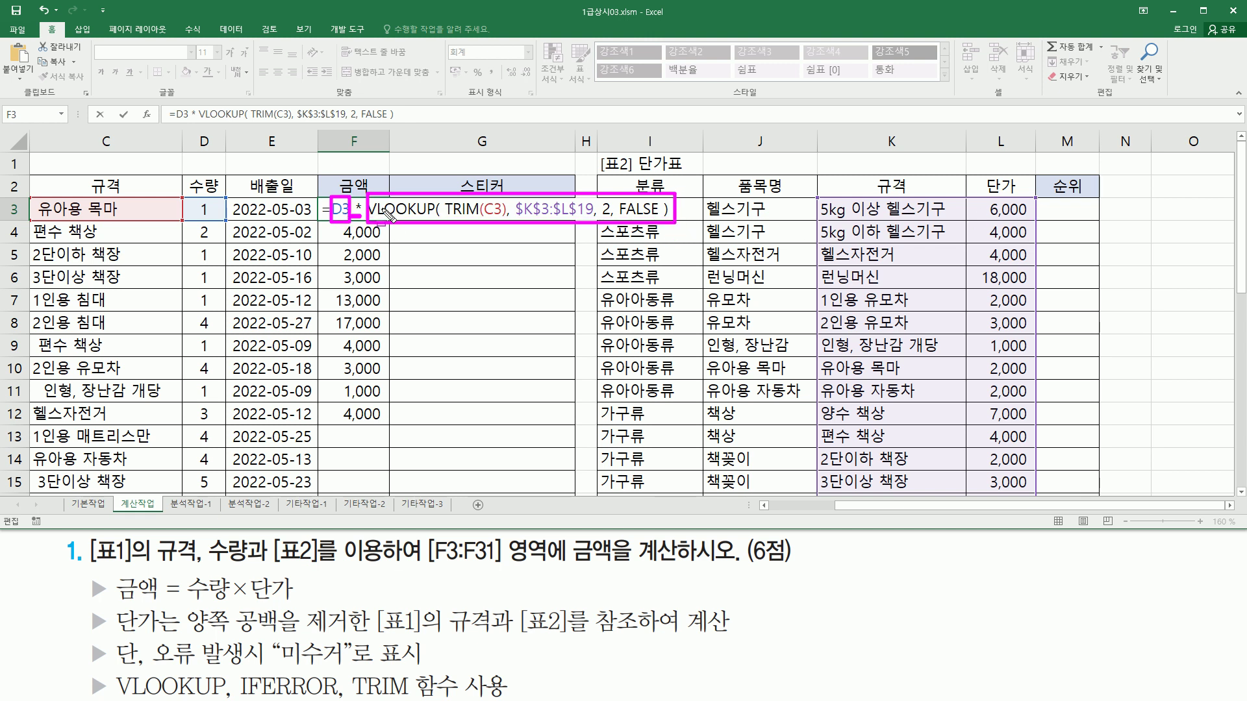
pyautogui.press('Escape')
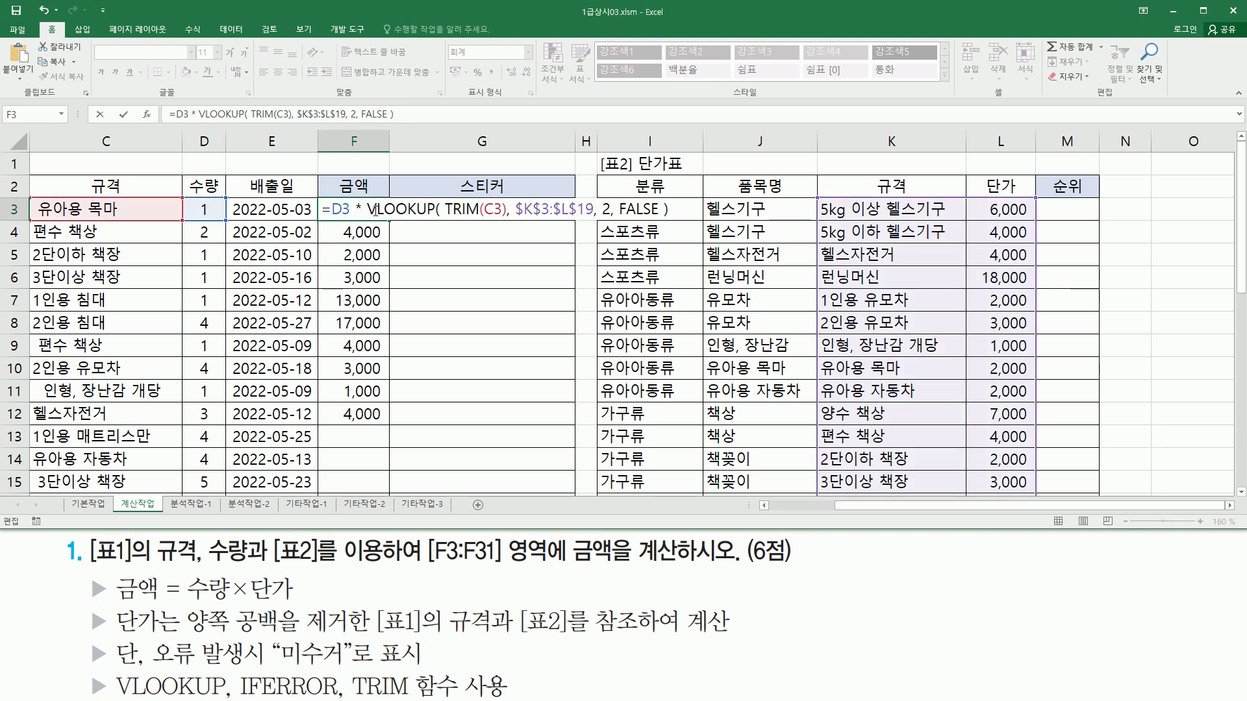
pyautogui.press('Return')
pyautogui.click(368, 209)
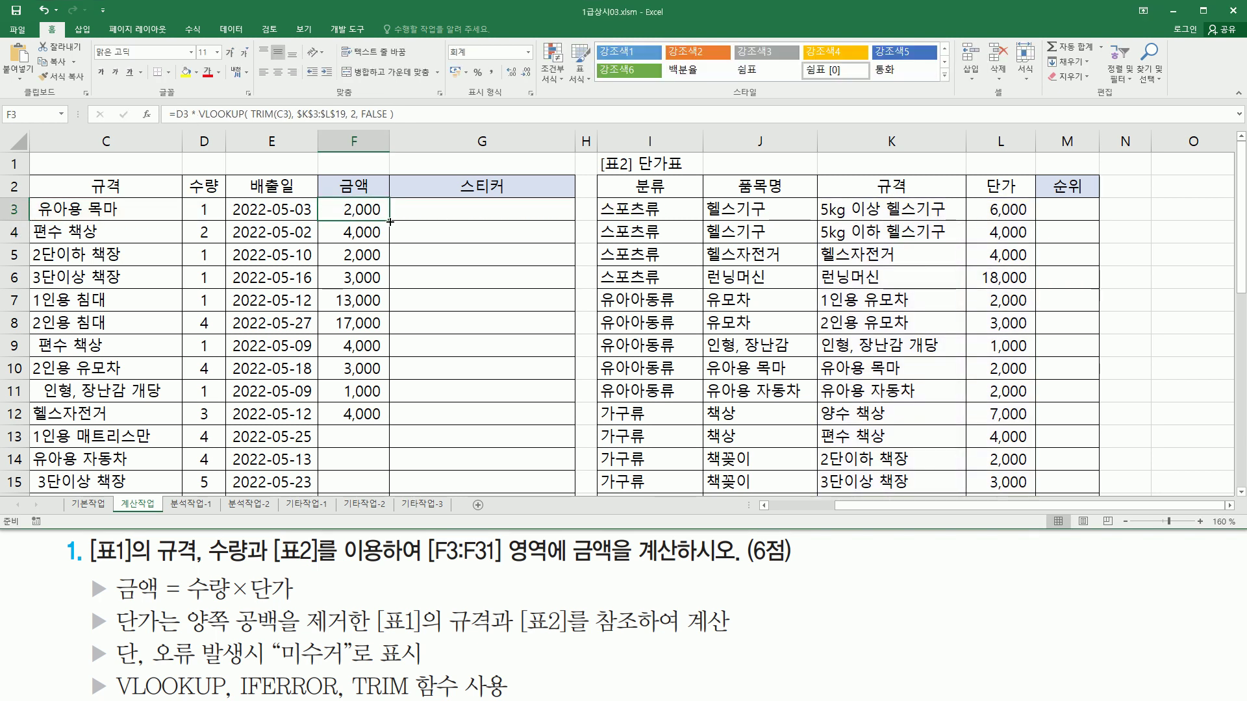
# - Copy the F3 formula down the 금액 column through F31
pyautogui.doubleClick(389, 222)
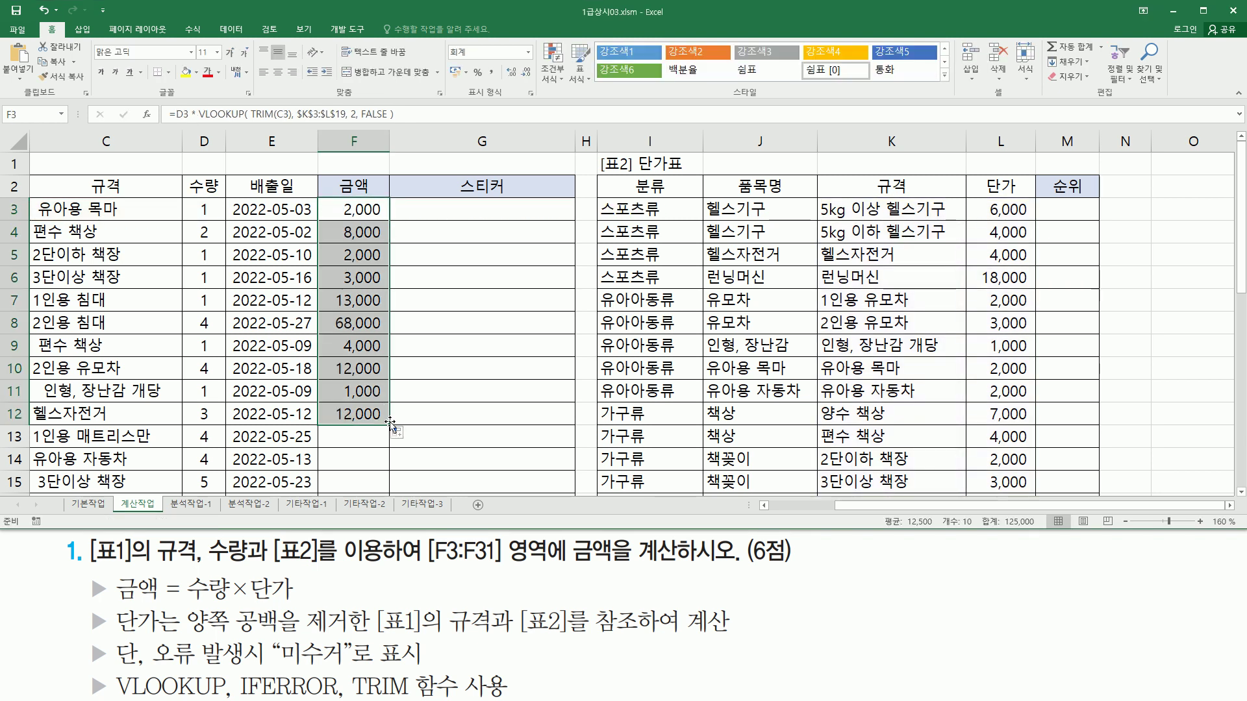
pyautogui.moveTo(390, 417); pyautogui.dragTo(354, 439)
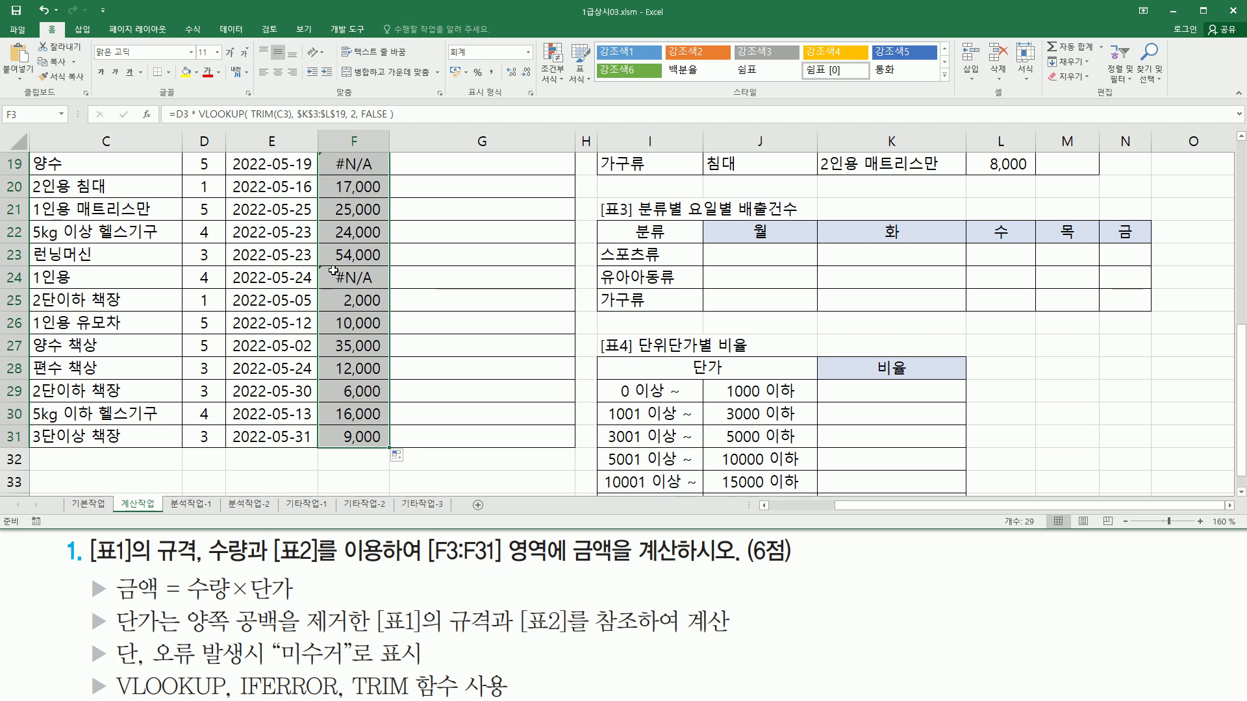
# - Examine the error cells F19 and F24 with their 규격 entries 양수 and 1인용 against the "미수거" requirement
pyautogui.moveTo(323, 266); pyautogui.dragTo(385, 288)
pyautogui.moveTo(323, 149); pyautogui.dragTo(416, 177)
pyautogui.press('Escape')
pyautogui.scroll(6, 368, 364)
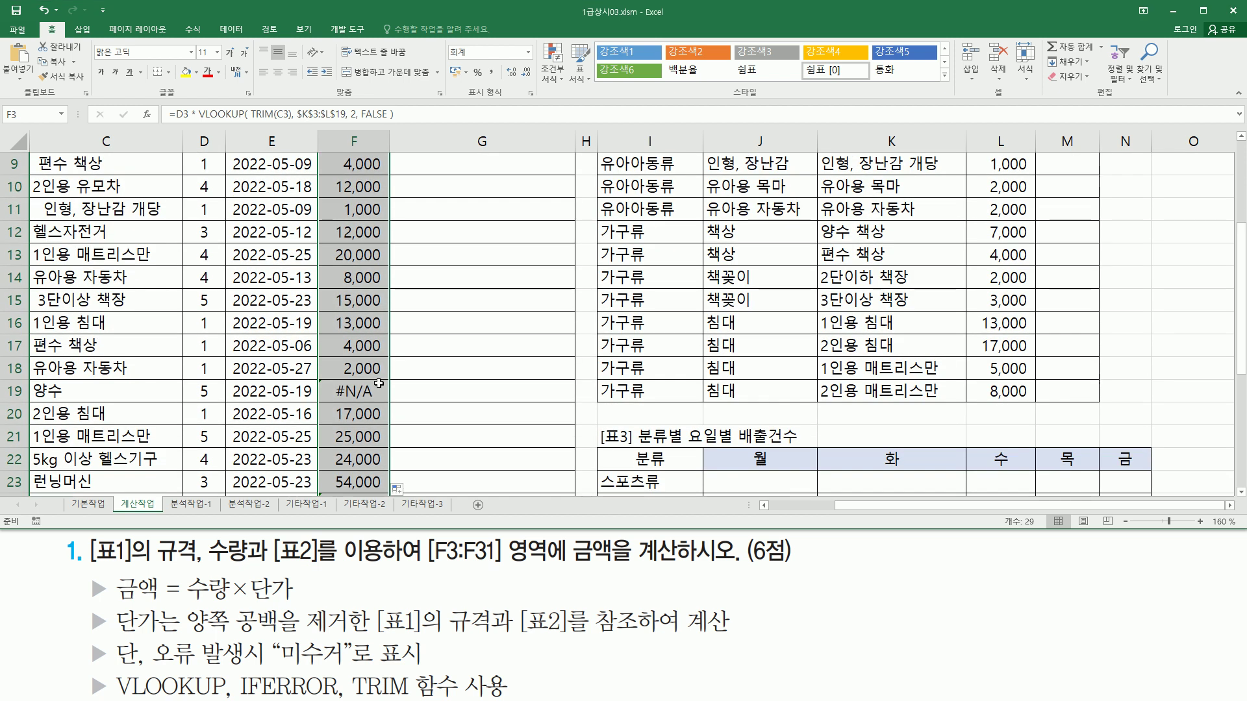
pyautogui.scroll(-7, 369, 363)
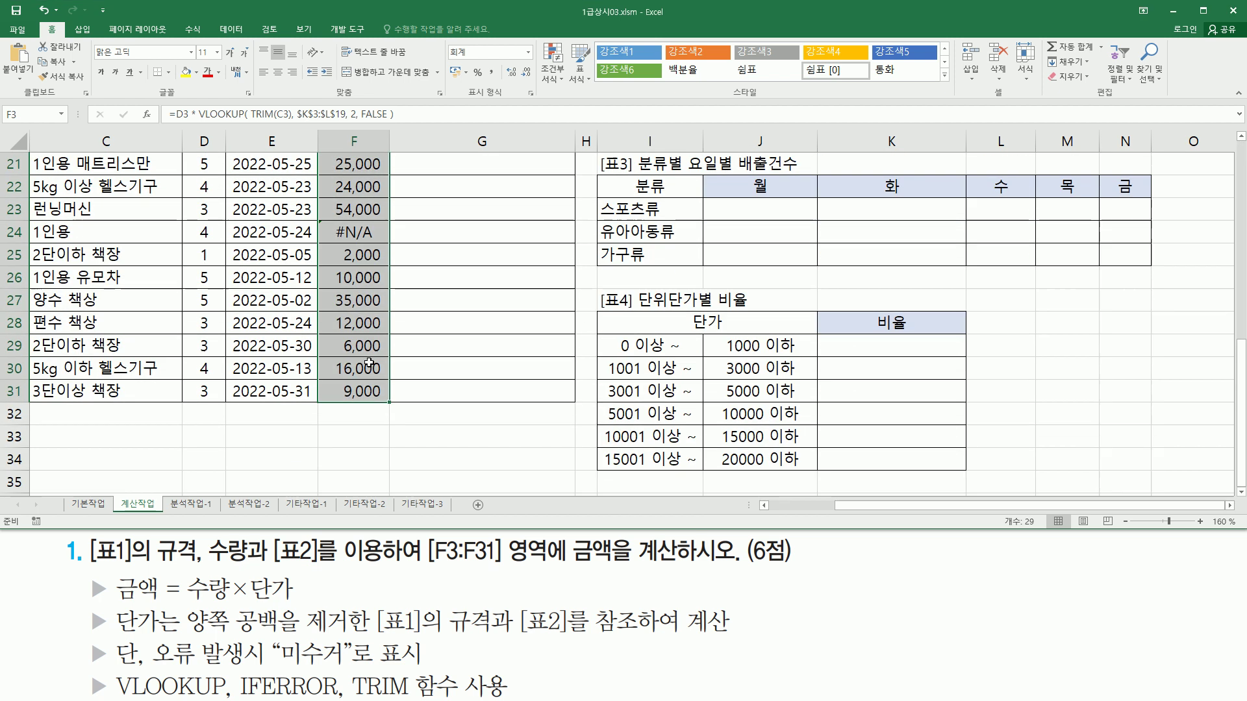
pyautogui.click(1240, 137)
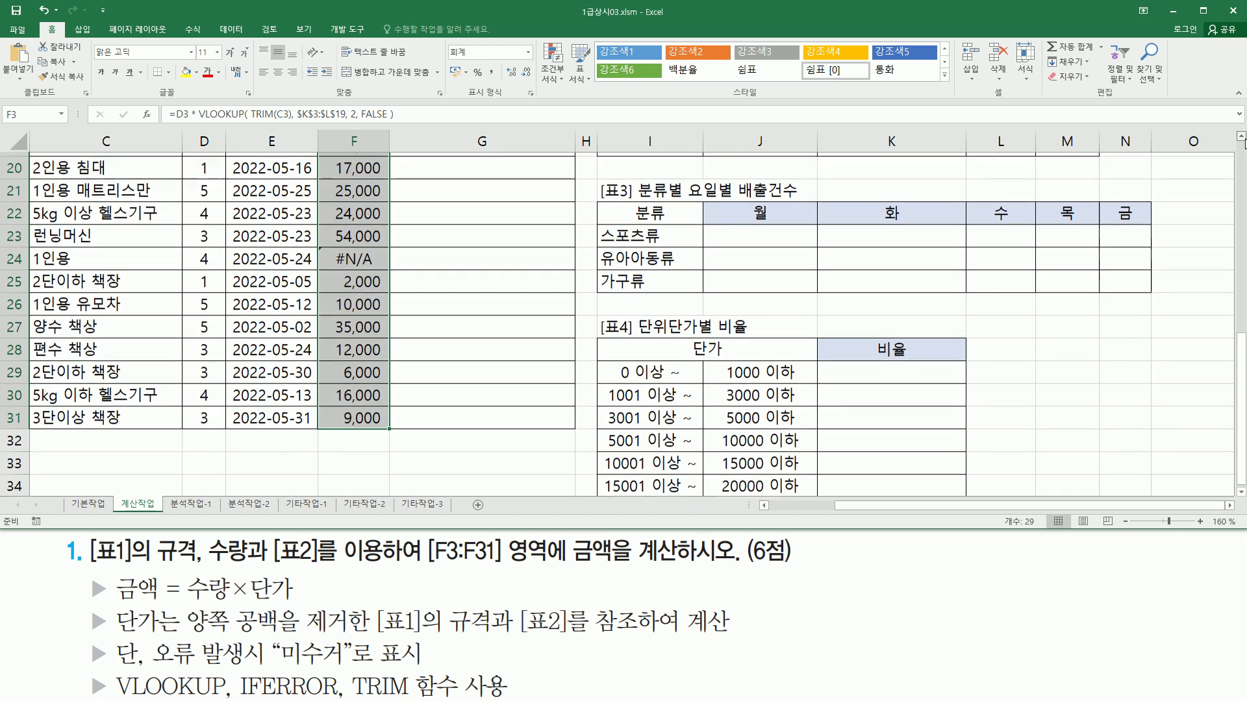
pyautogui.hotkey('ctrl', '2')
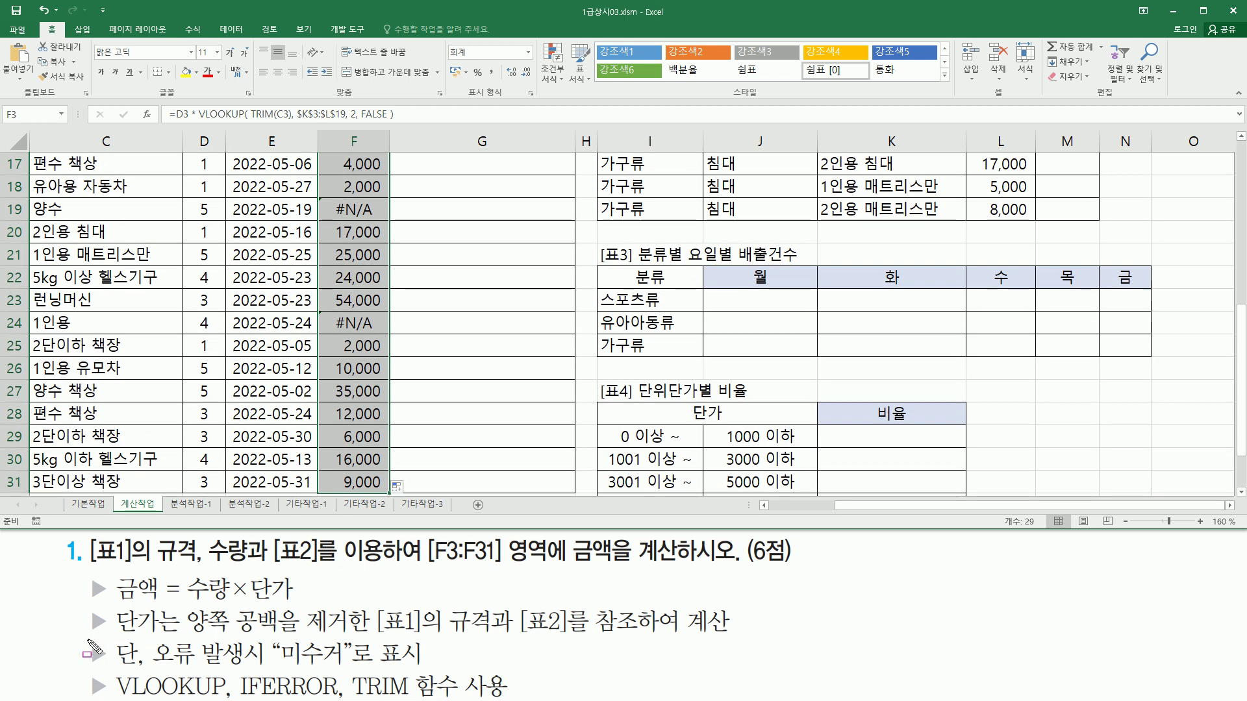
pyautogui.moveTo(149, 667); pyautogui.dragTo(421, 669)
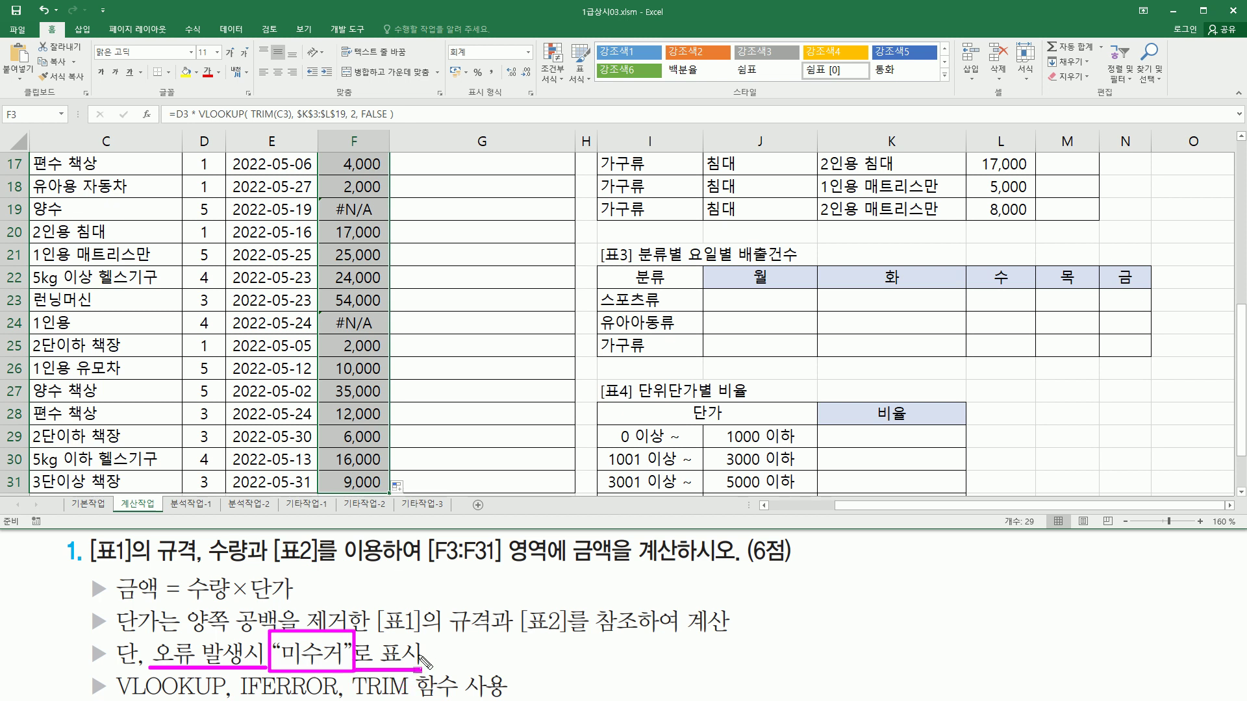
pyautogui.moveTo(30, 199); pyautogui.dragTo(70, 219)
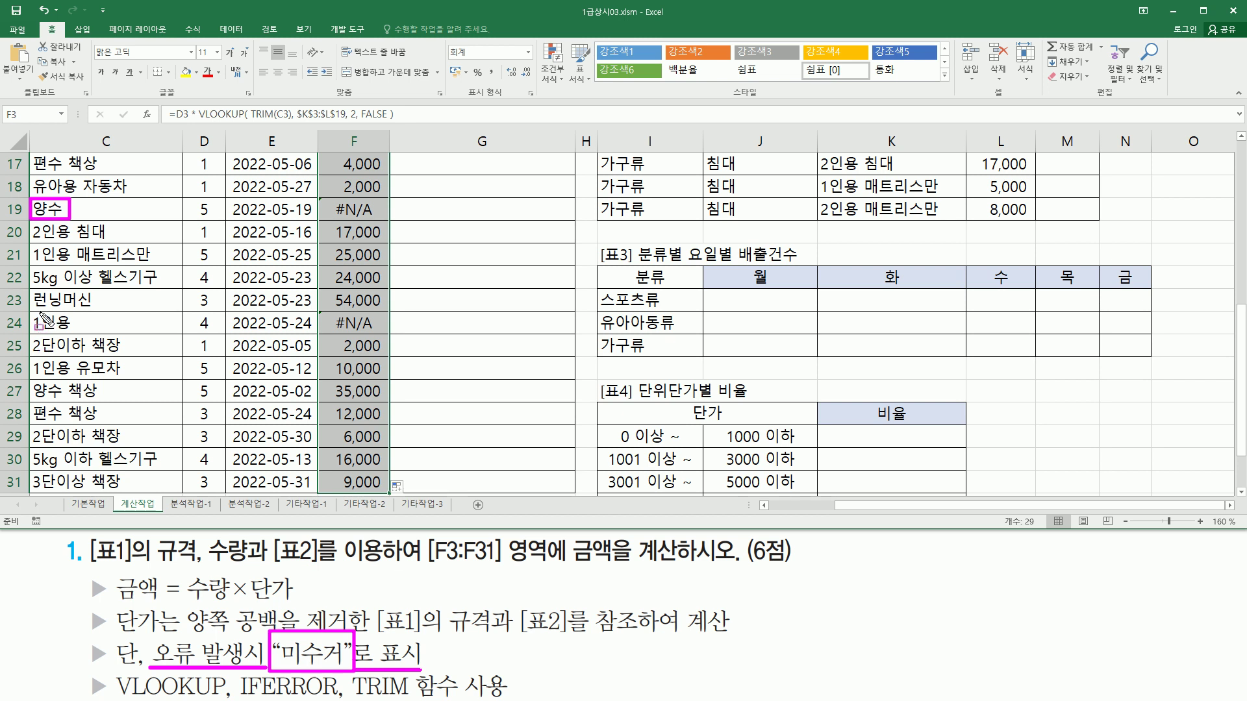
pyautogui.moveTo(31, 313)
pyautogui.mouseDown()
pyautogui.moveTo(79, 333)
pyautogui.moveTo(333, 322)
pyautogui.mouseUp()
pyautogui.moveTo(69, 212); pyautogui.dragTo(328, 211)
pyautogui.press('Escape')
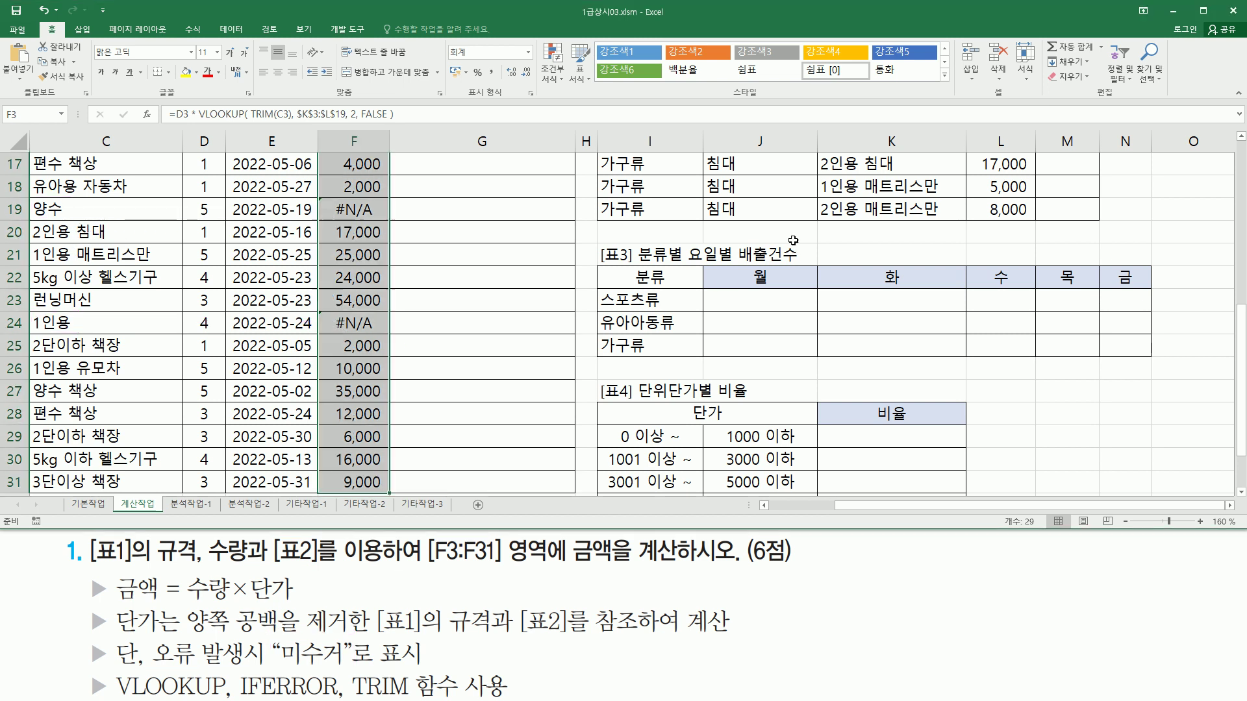
# - Check the 표2 규격 column for the 양수 and 1인용 entries and reread the IFERROR requirement
pyautogui.scroll(3, 954, 307)
pyautogui.moveTo(845, 164); pyautogui.dragTo(887, 437)
pyautogui.scroll(2, 887, 437)
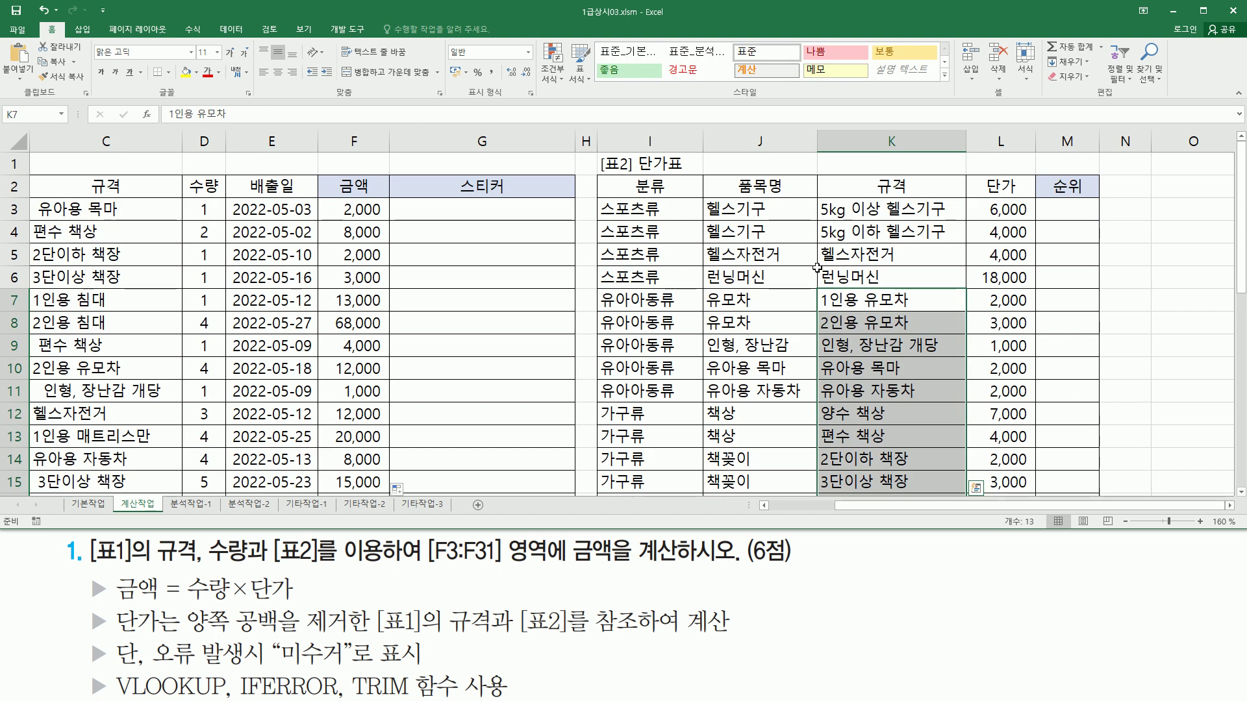
pyautogui.moveTo(845, 209); pyautogui.dragTo(870, 323)
pyautogui.click(212, 406)
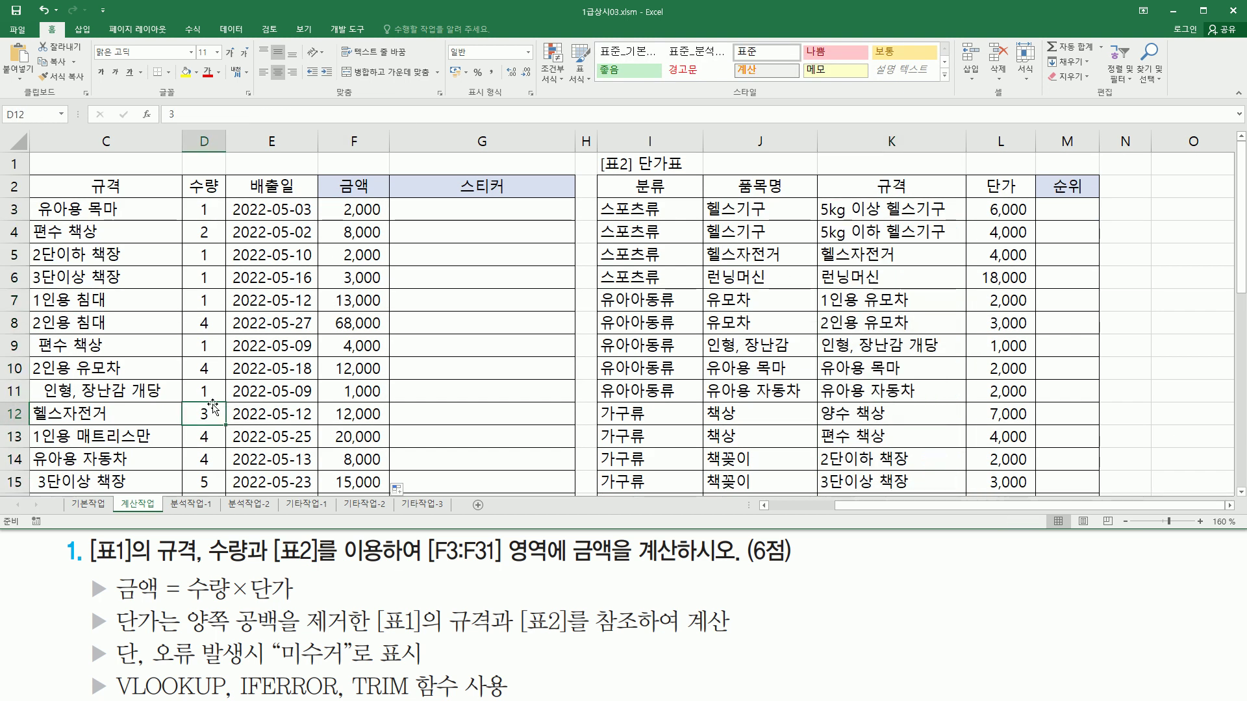
pyautogui.scroll(-3, 212, 404)
pyautogui.scroll(-3, 314, 295)
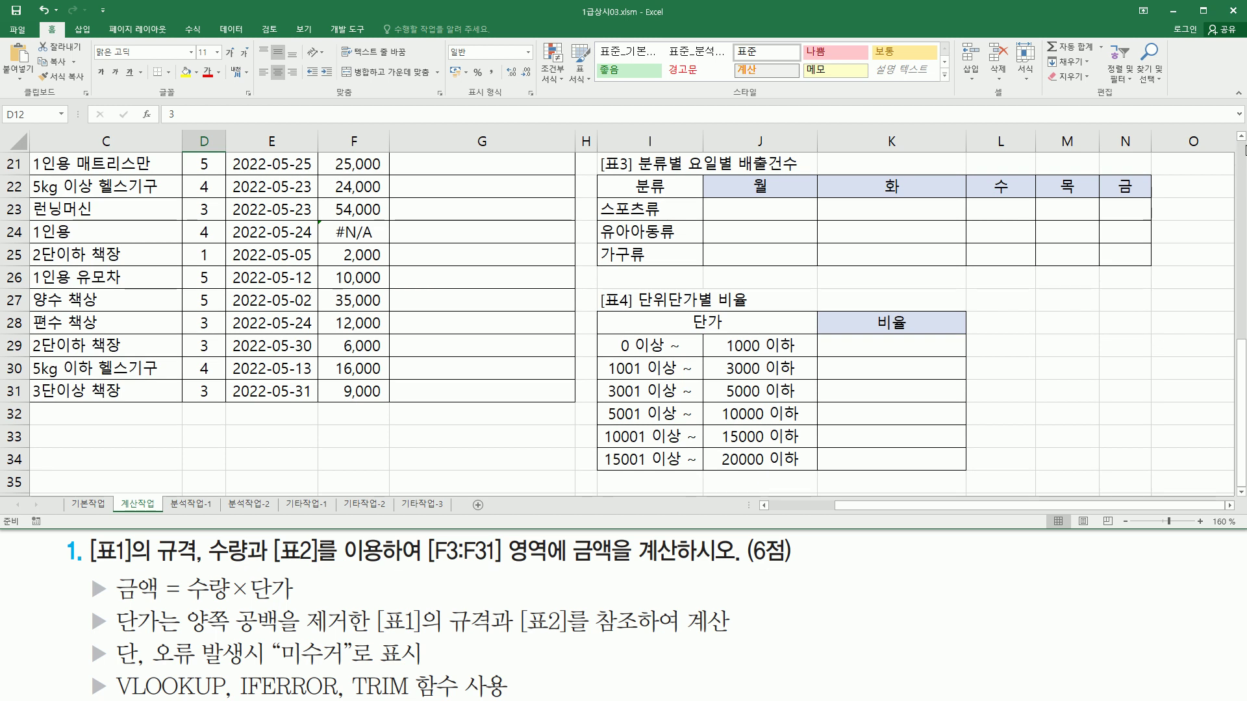
pyautogui.scroll(2, 803, 239)
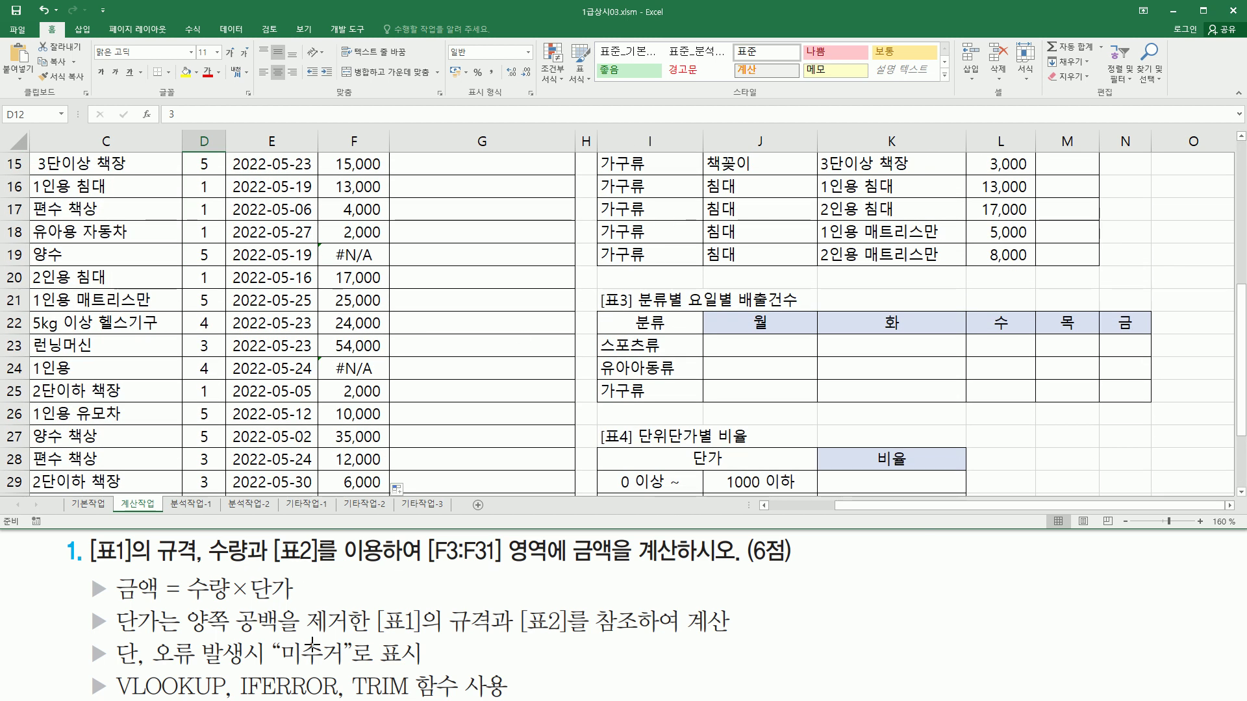
pyautogui.moveTo(150, 667)
pyautogui.mouseDown()
pyautogui.moveTo(419, 669)
pyautogui.moveTo(428, 639)
pyautogui.mouseUp()
pyautogui.moveTo(238, 696); pyautogui.dragTo(320, 695)
pyautogui.press('Escape')
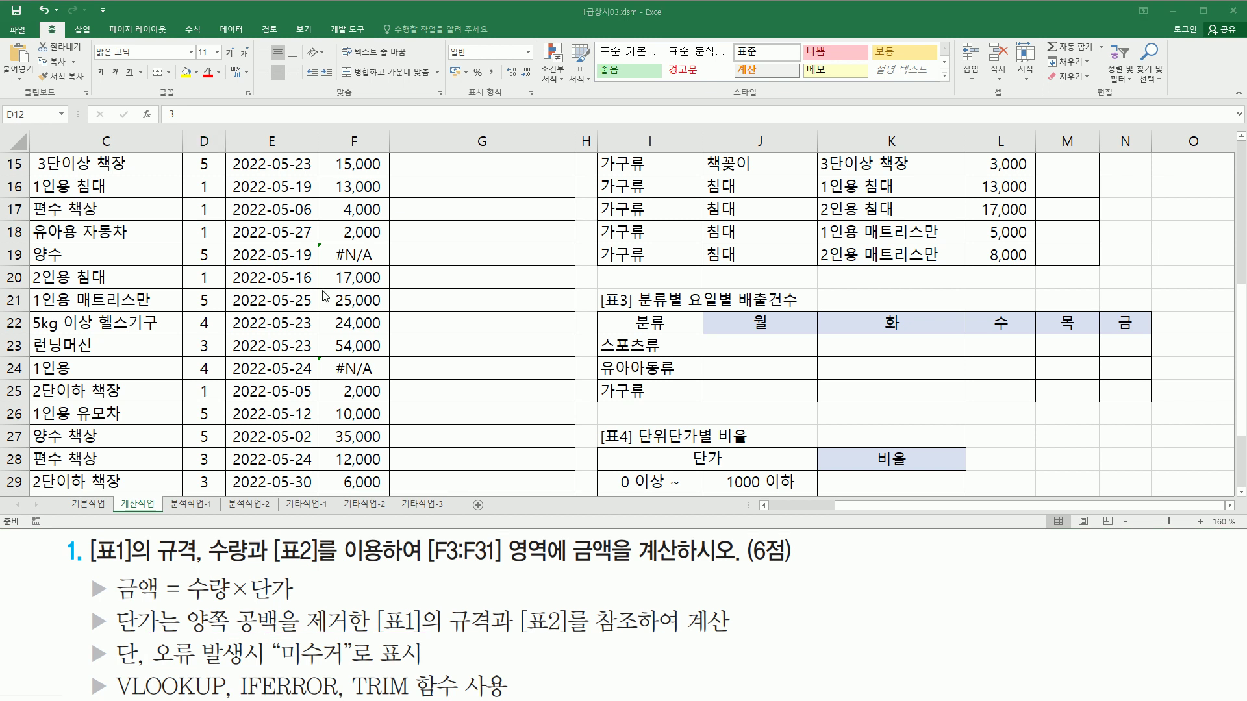
# - Wrap the F3 formula in IFERROR with "미수거" as the error value: =IFERROR( D3 * VLOOKUP( TRIM(C3), $K$3:$L$19, 2, FALSE ), "미수거" )
pyautogui.scroll(5, 369, 211)
pyautogui.doubleClick(369, 211)
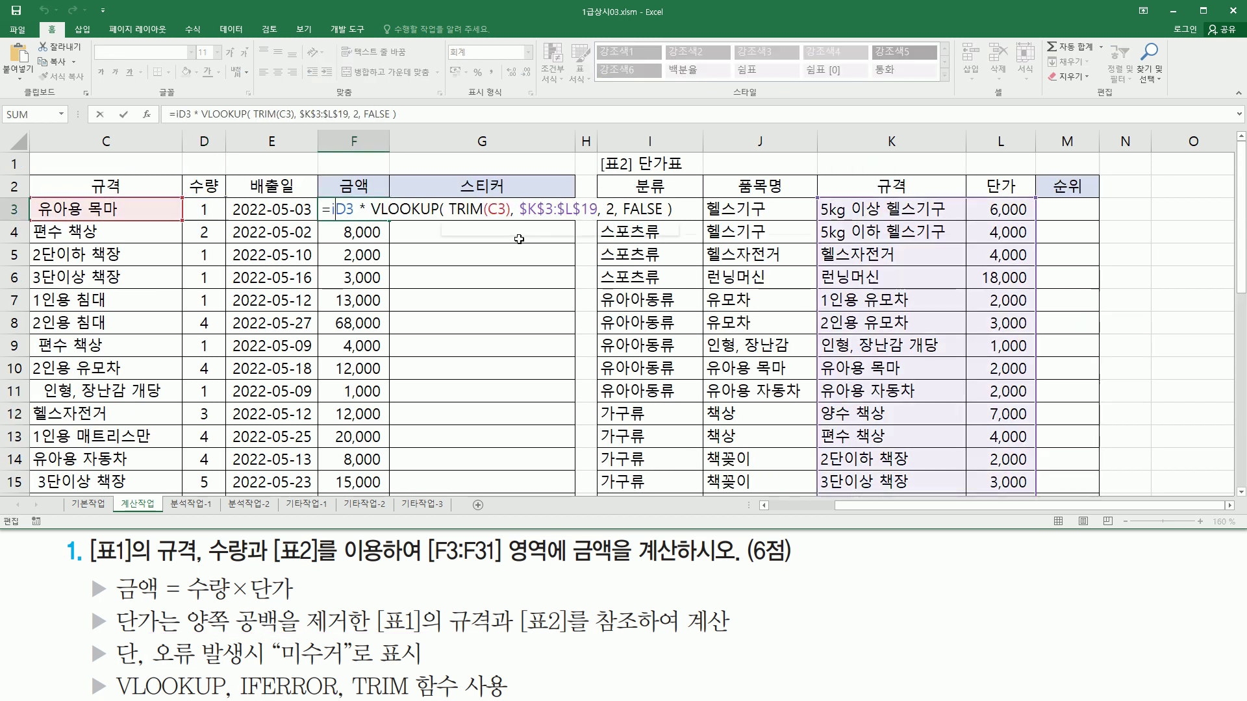
pyautogui.write('IFERROR(')
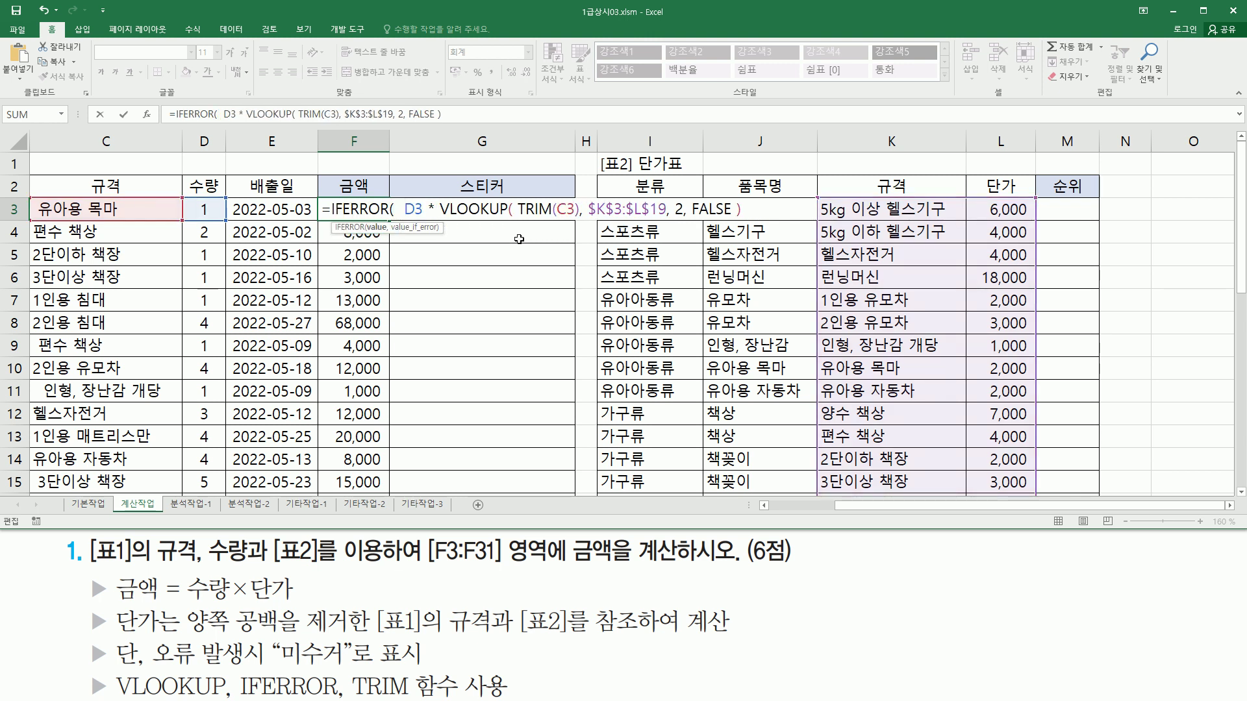
pyautogui.hotkey('shift', 'End')
pyautogui.press('End')
pyautogui.write(', "미수거')
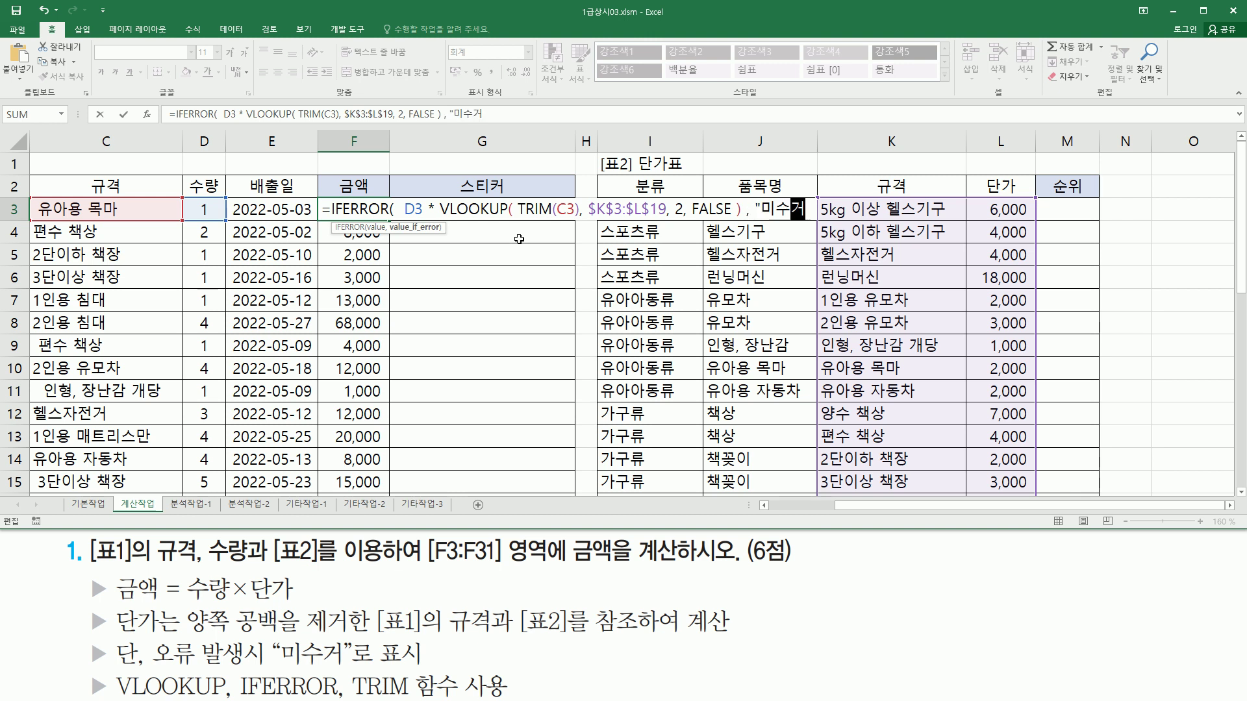
pyautogui.write('" )')
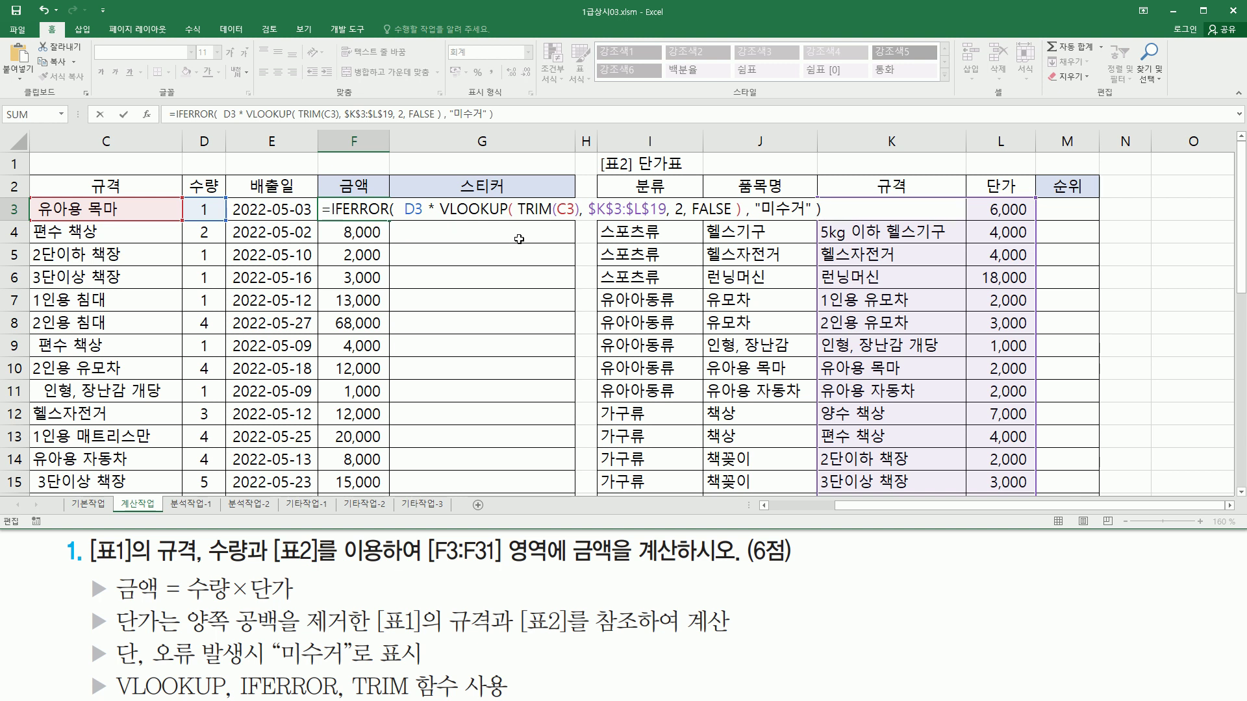
pyautogui.press('Return')
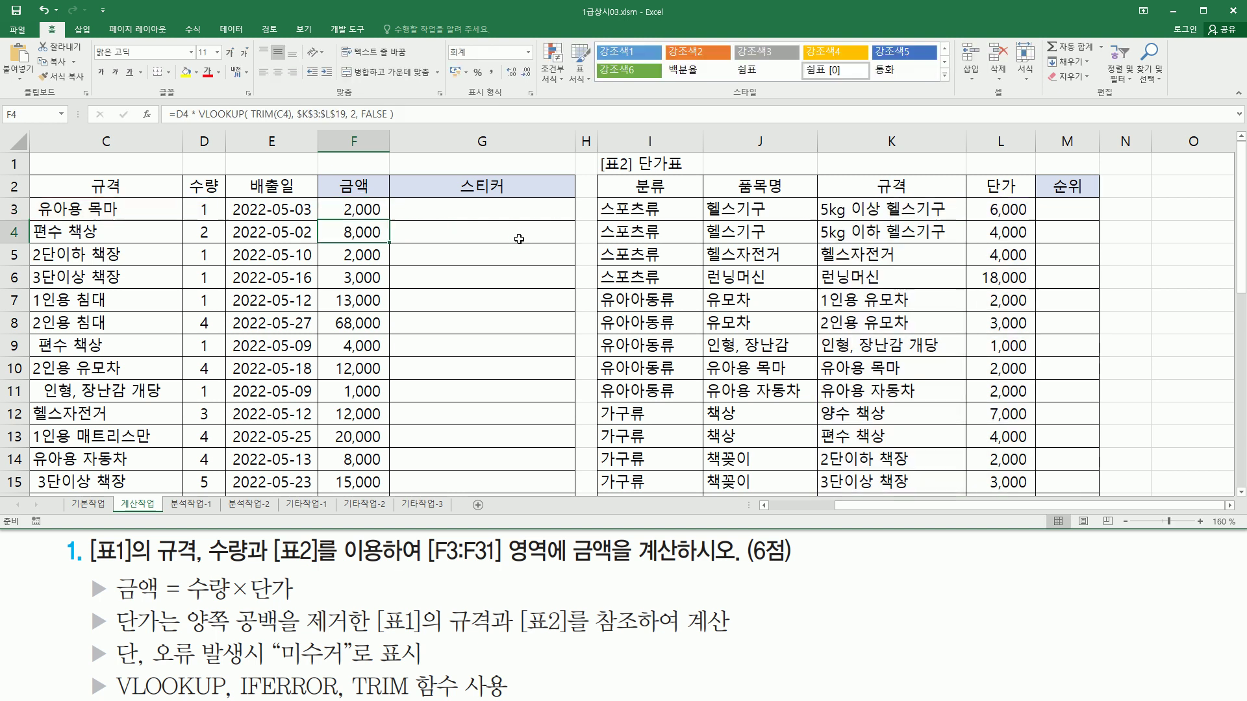
# - Copy the IFERROR formula from F3 down to F31 and check the 양수 and 1인용 rows
pyautogui.click(366, 209)
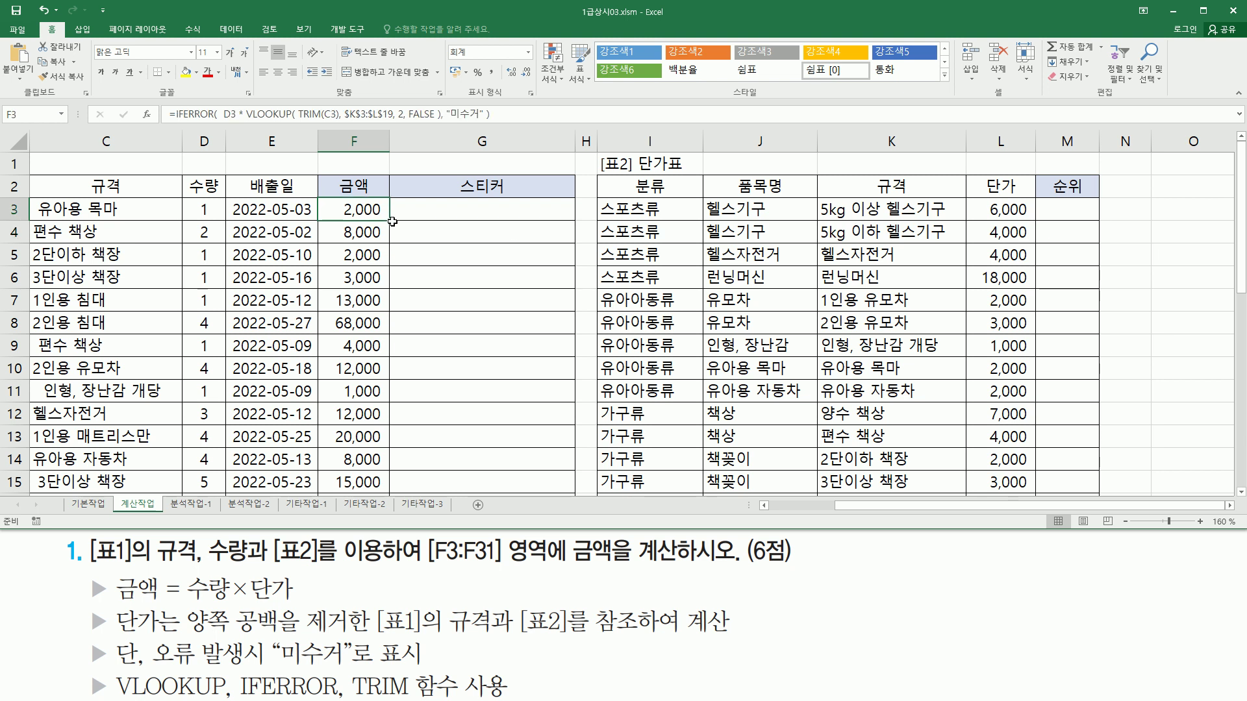
pyautogui.doubleClick(389, 219)
pyautogui.scroll(-5, 385, 290)
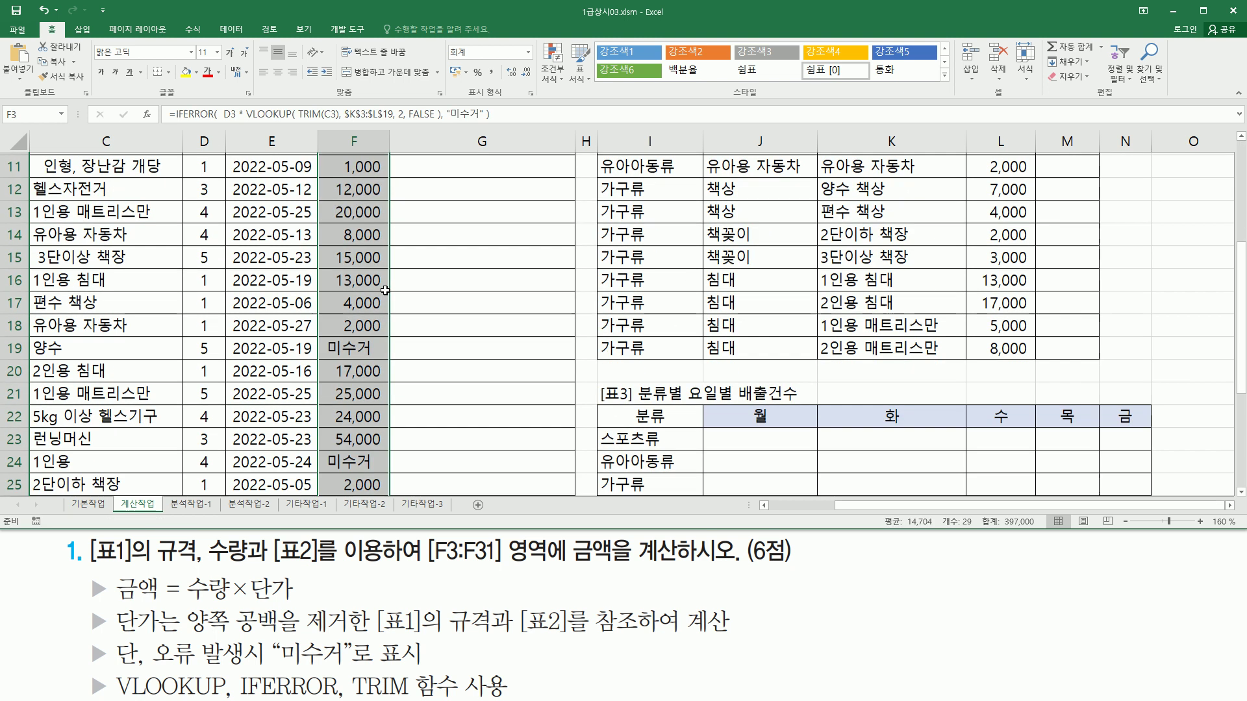
pyautogui.scroll(-2, 385, 290)
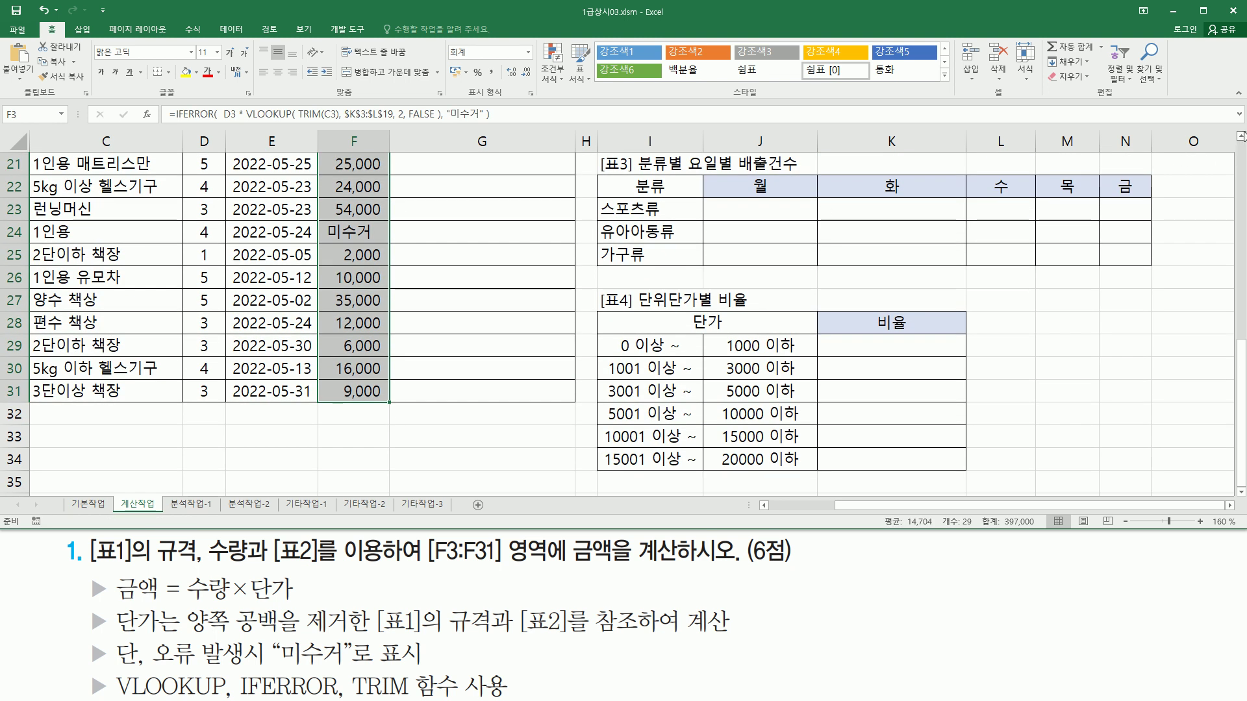
pyautogui.scroll(2, 616, 323)
pyautogui.moveTo(32, 197); pyautogui.dragTo(385, 223)
pyautogui.moveTo(26, 307); pyautogui.dragTo(406, 333)
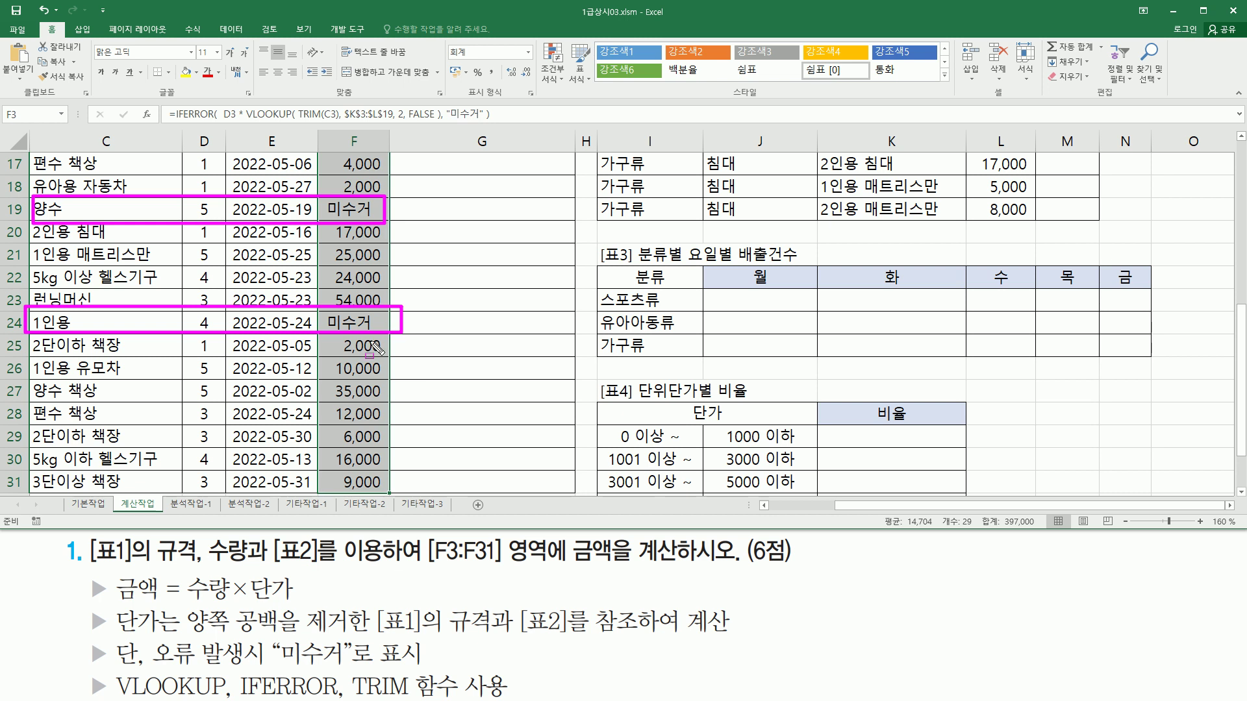
pyautogui.press('Escape')
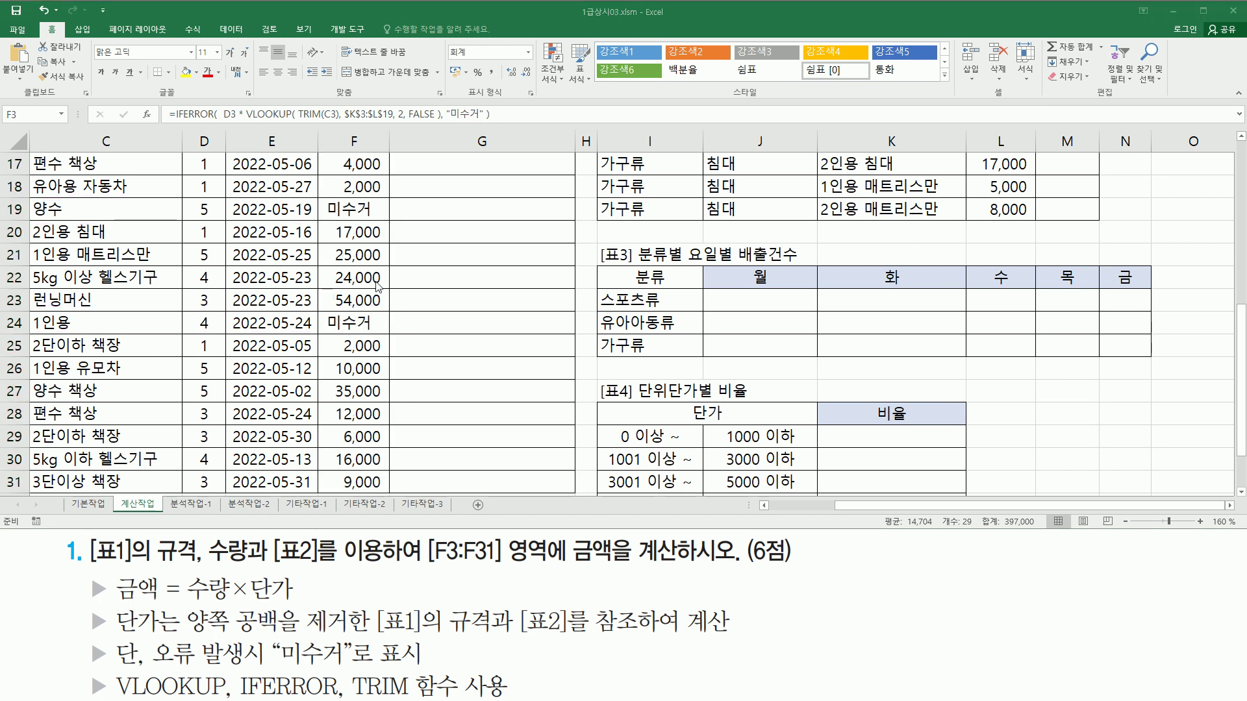
# - Record the F3 formula as text in C1: =IFERROR( D3 * VLOOKUP( TRIM(C3), $K$3:$L$19, 2, FALSE ), "미수거" )
pyautogui.scroll(5, 372, 335)
pyautogui.click(383, 207)
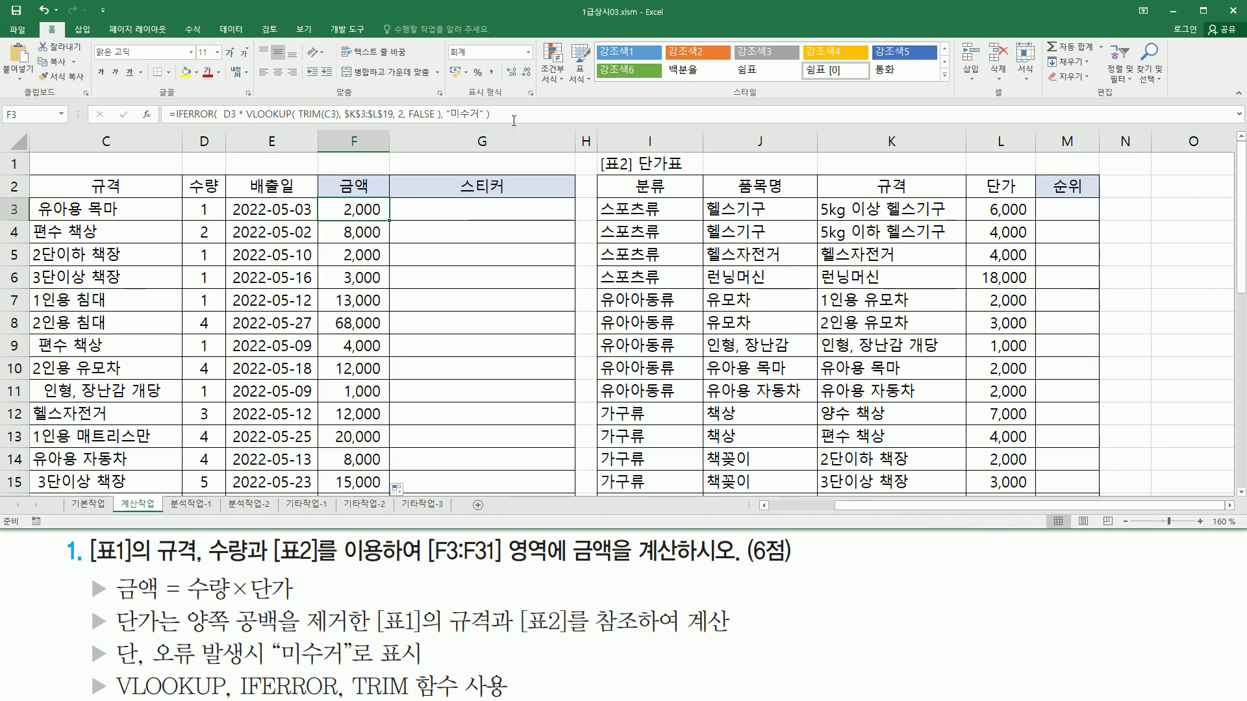
pyautogui.click(149, 170)
pyautogui.write("'")
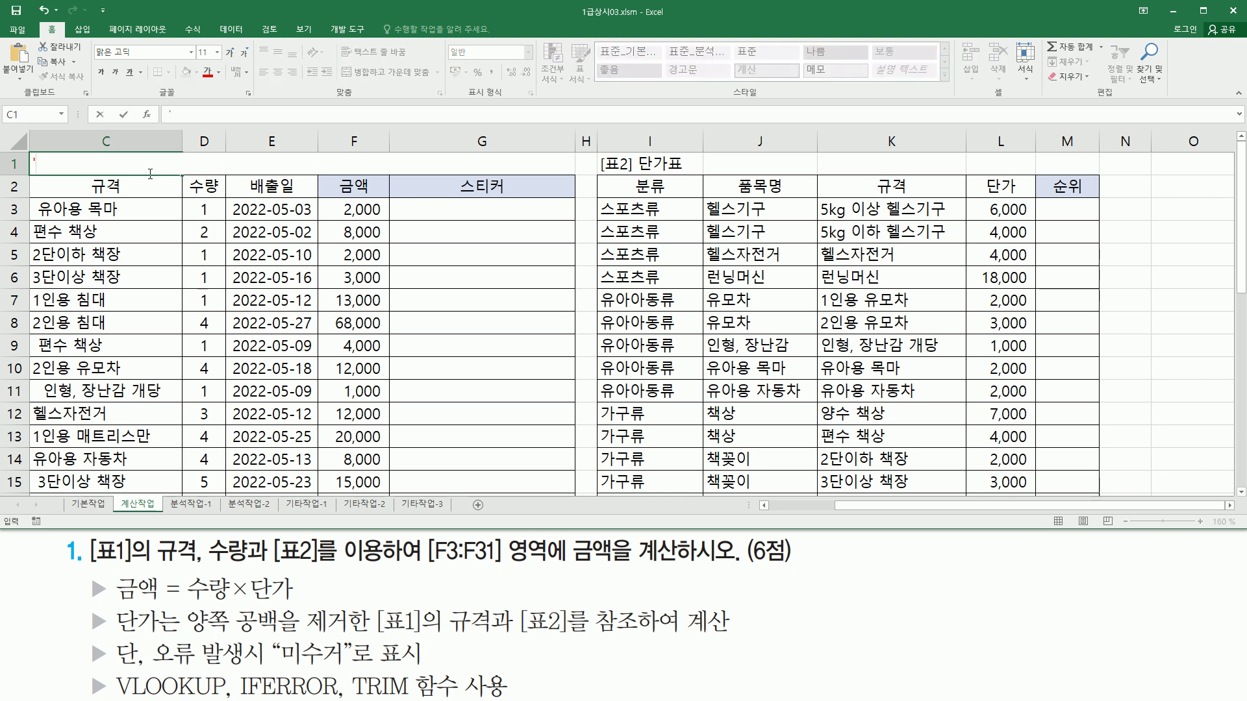
pyautogui.write('=IFERROR(  D3 * VLOOKUP( TRIM(C3), $K$3:$L$19, 2, FALSE ), "미수거" )')
pyautogui.press('Return')
# - Review the VLOOKUP arguments in the C1 formula text: the trimmed 규격, the lookup range, column 2 and FALSE
pyautogui.click(764, 506)
pyautogui.click(764, 506)
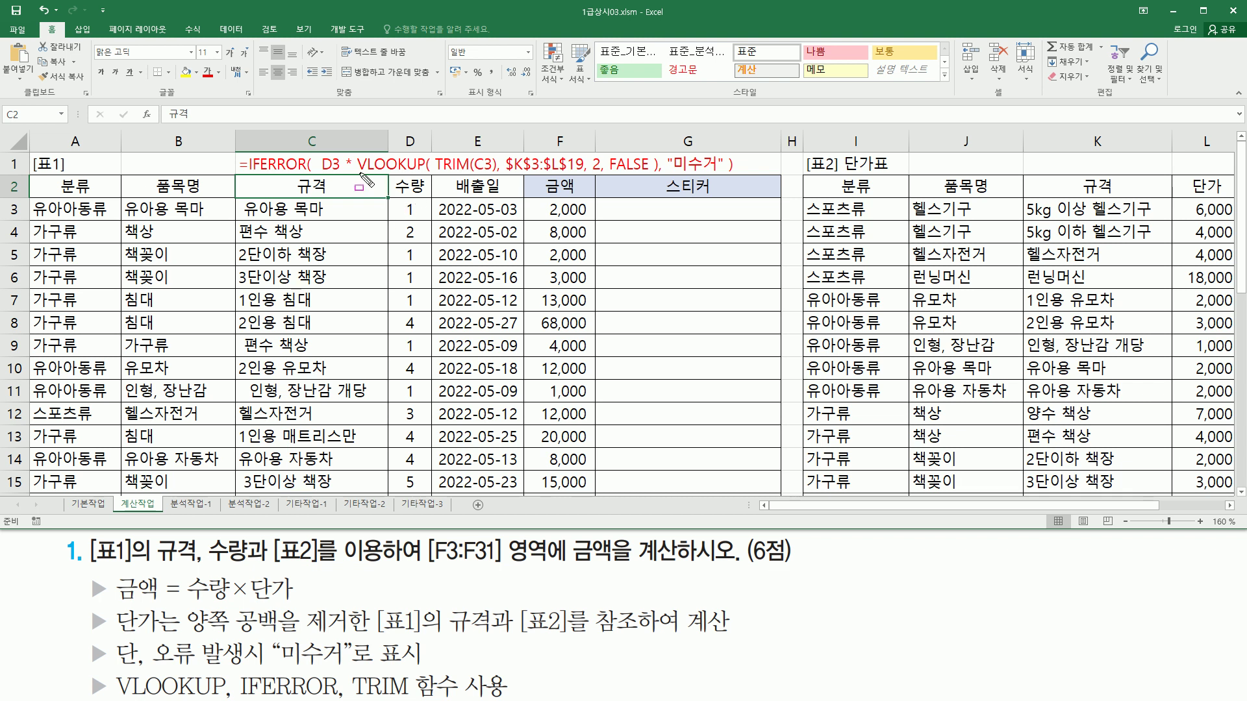
pyautogui.moveTo(359, 172); pyautogui.dragTo(491, 175)
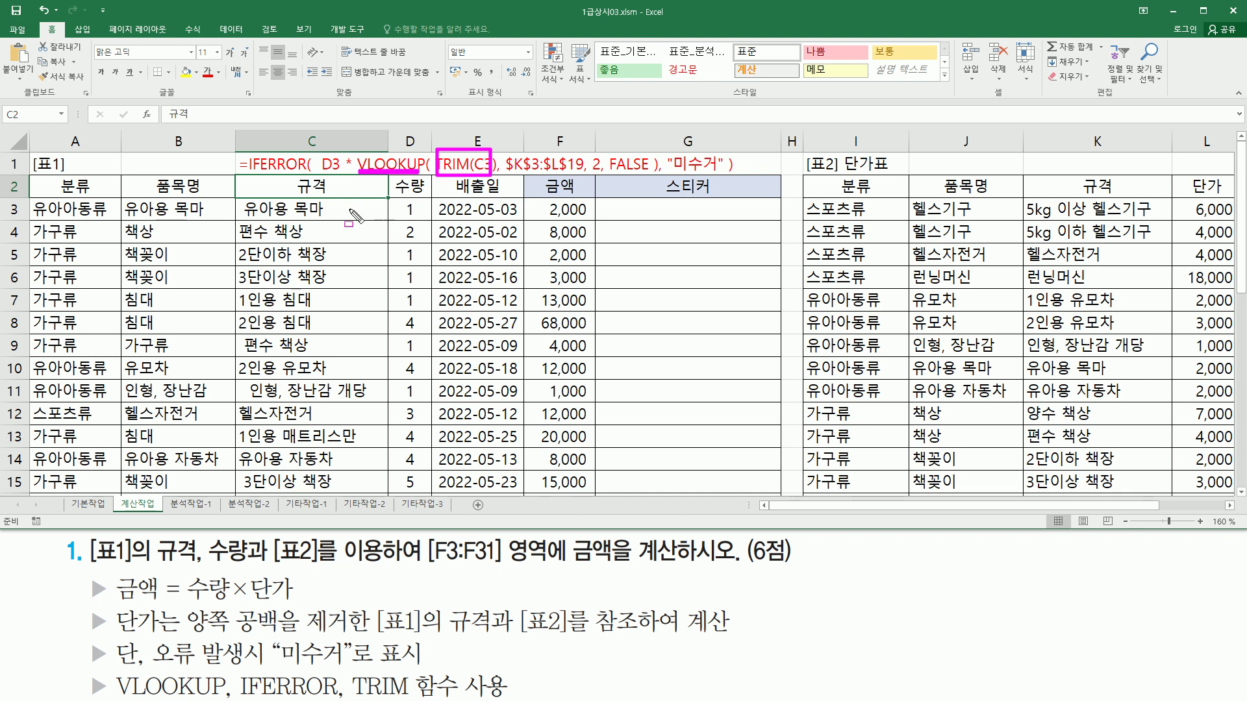
pyautogui.moveTo(241, 197); pyautogui.dragTo(333, 219)
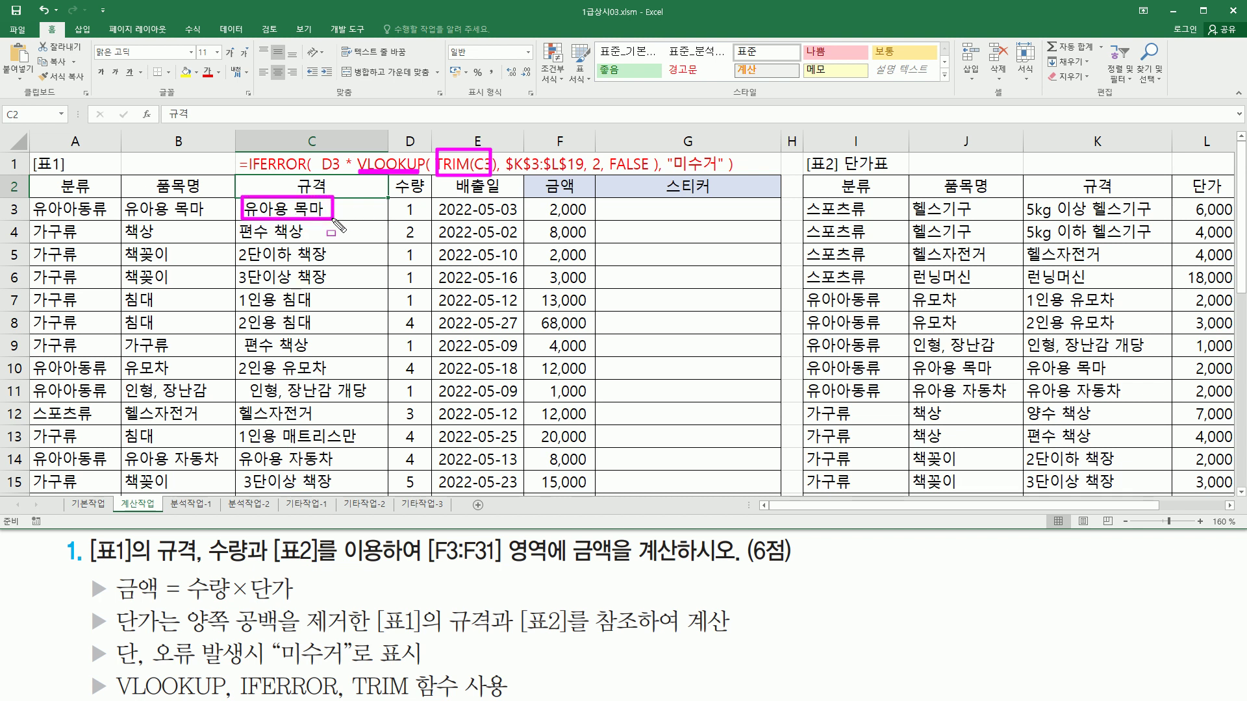
pyautogui.moveTo(507, 173); pyautogui.dragTo(650, 173)
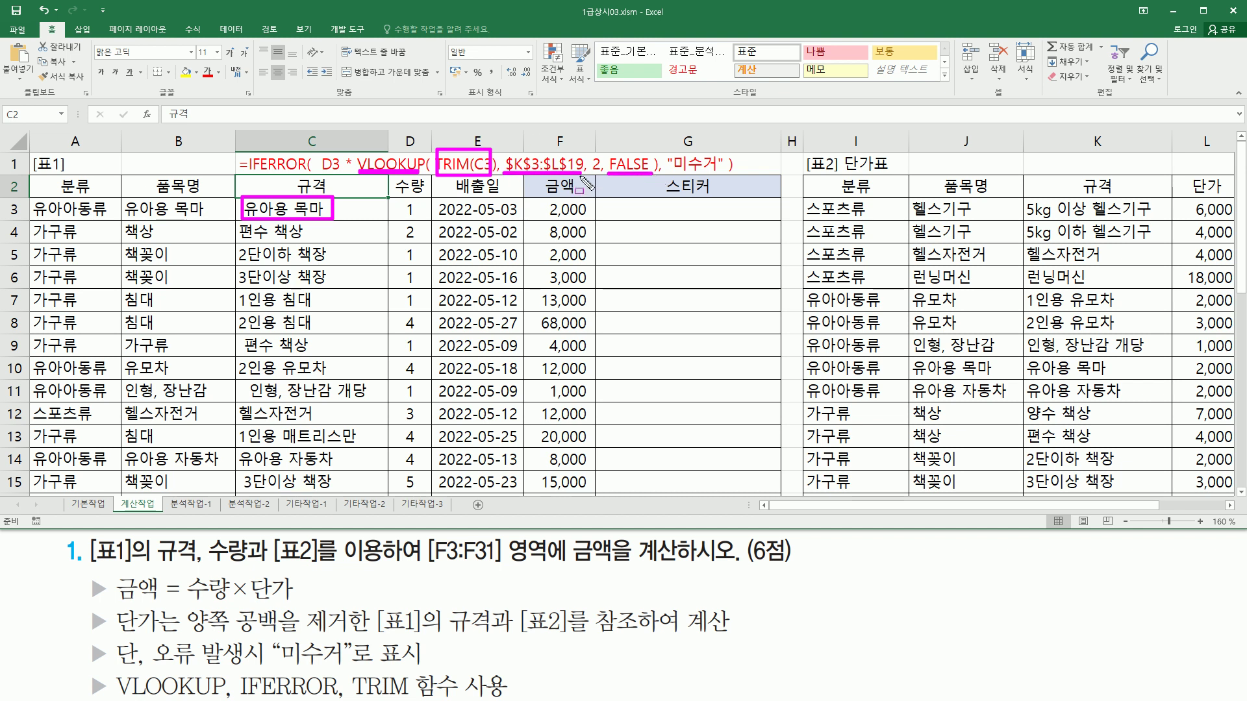
pyautogui.moveTo(591, 154); pyautogui.dragTo(603, 175)
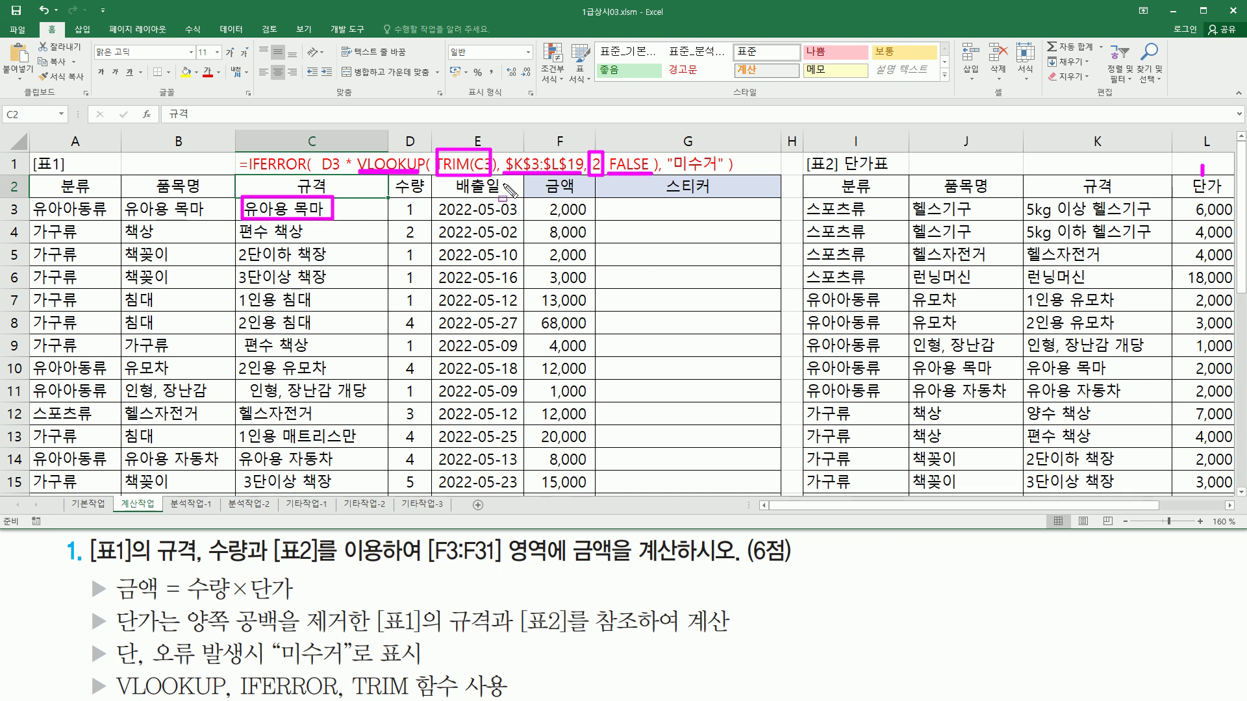
pyautogui.press('Escape')
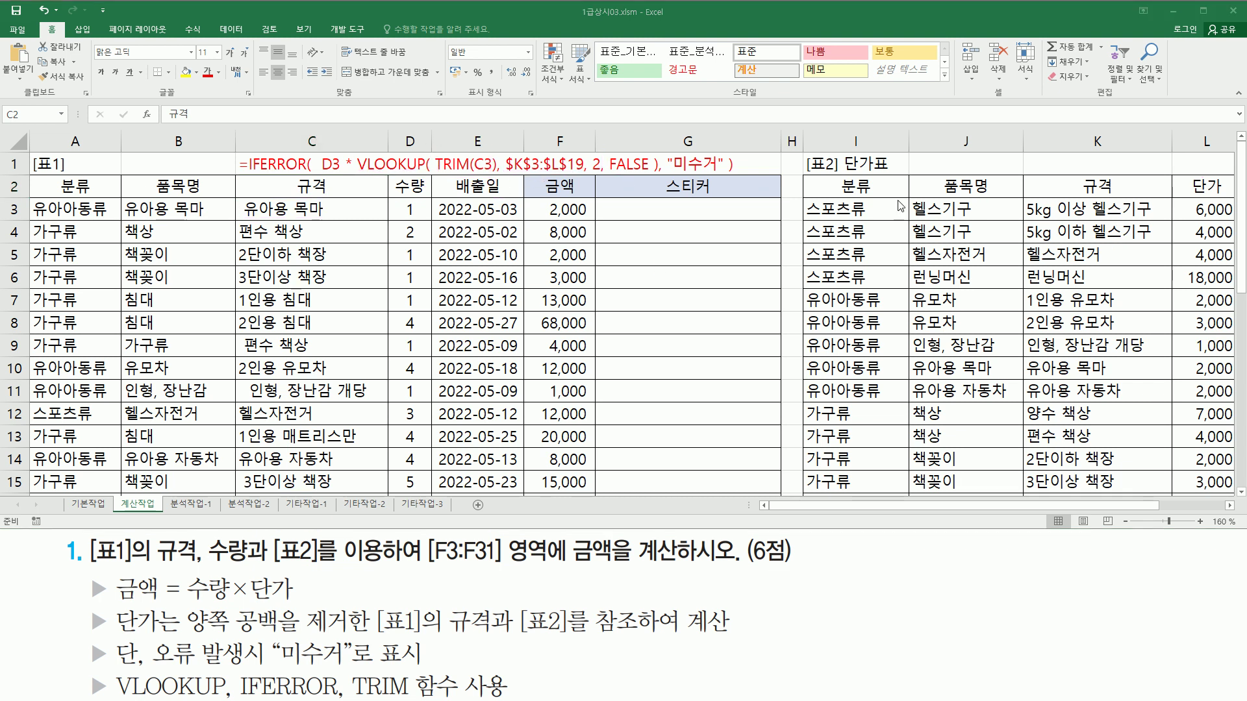
# - Compare the lookup range $K$3:$L$19 in the C1 formula text with the full 표2 data area
pyautogui.moveTo(513, 634); pyautogui.dragTo(718, 636)
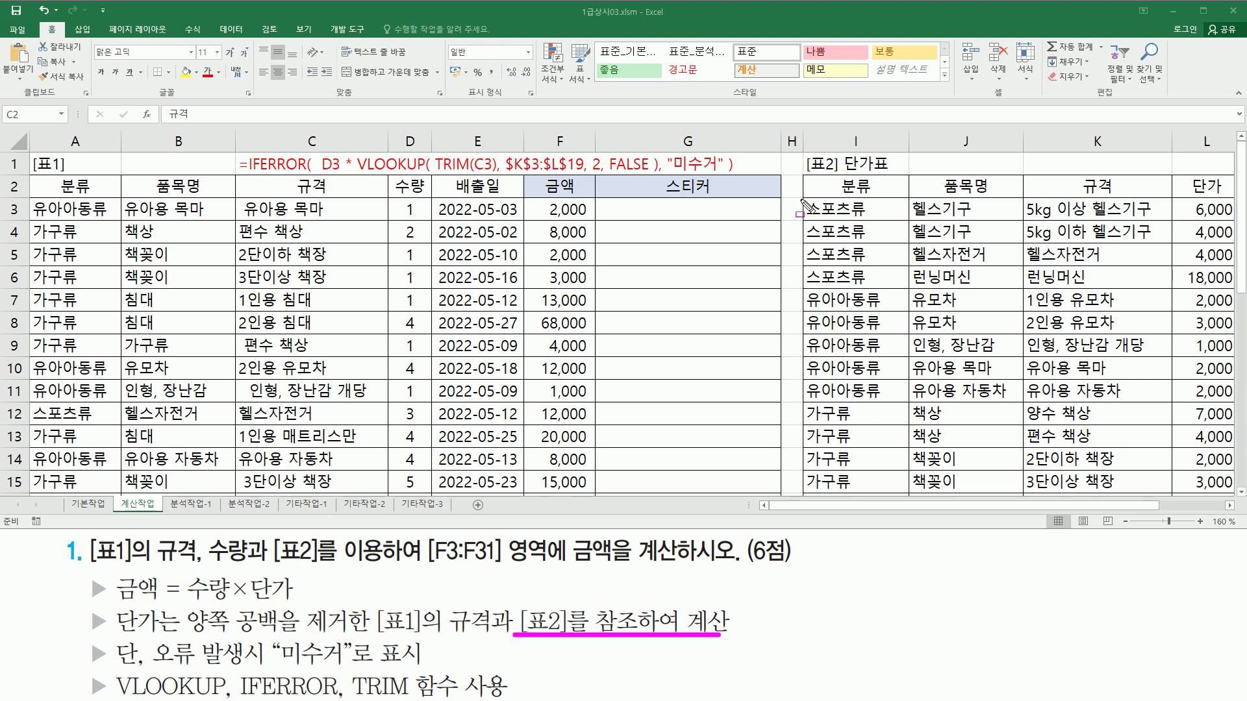
pyautogui.moveTo(507, 148)
pyautogui.mouseDown()
pyautogui.moveTo(523, 168)
pyautogui.moveTo(584, 181)
pyautogui.mouseUp()
pyautogui.moveTo(811, 198); pyautogui.dragTo(1235, 503)
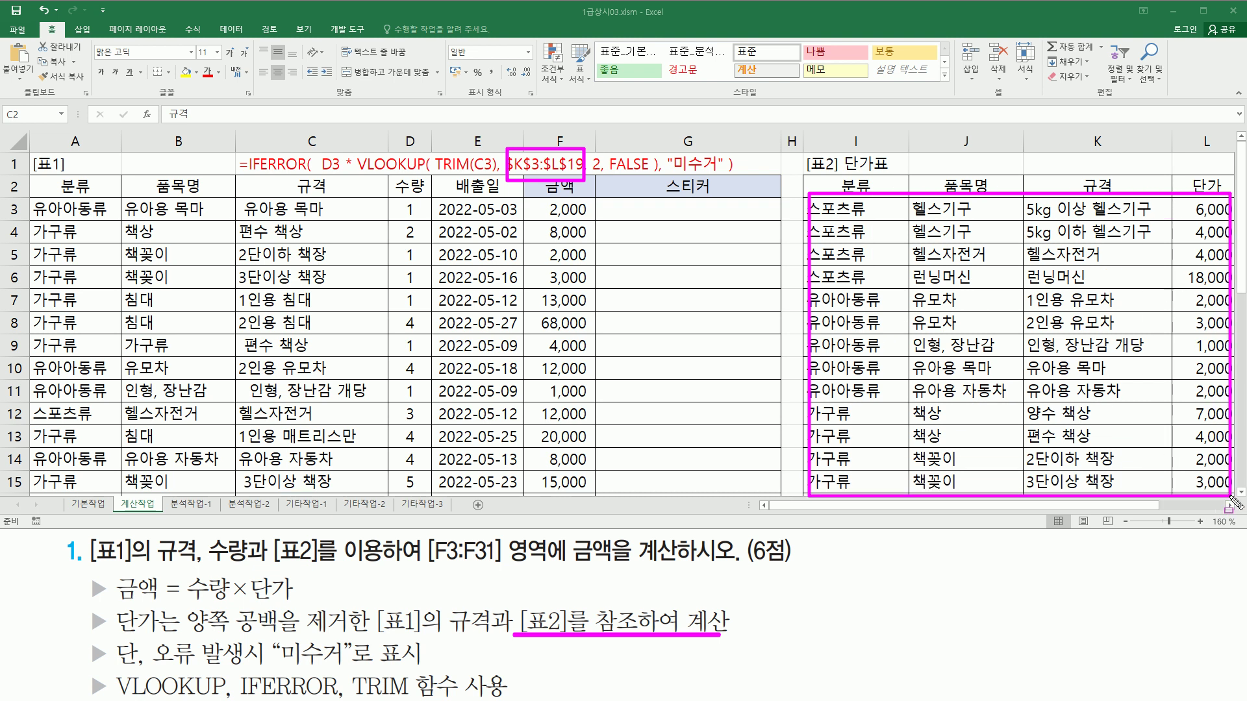
pyautogui.press('Escape')
pyautogui.moveTo(507, 171); pyautogui.dragTo(588, 171)
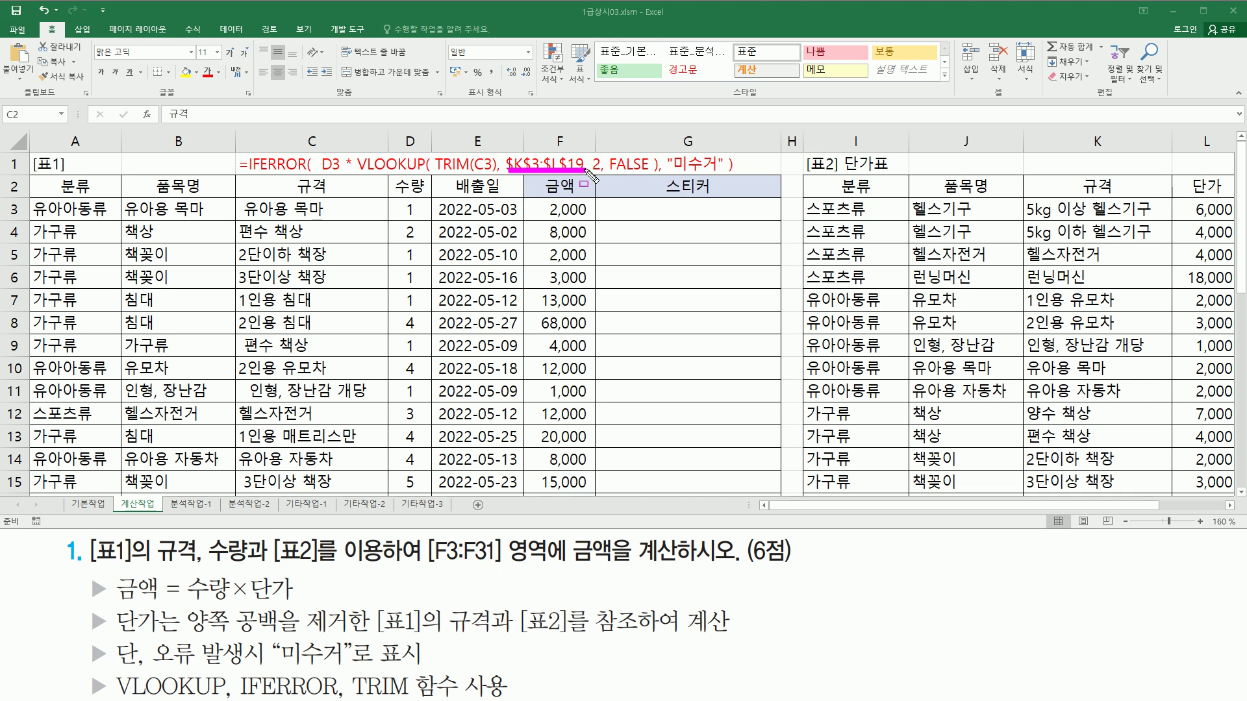
# - Compare TRIM(C3) in the C1 formula text with the 표1 규격 column and the 규격 and 단가 columns of 표2
pyautogui.moveTo(448, 148); pyautogui.dragTo(492, 172)
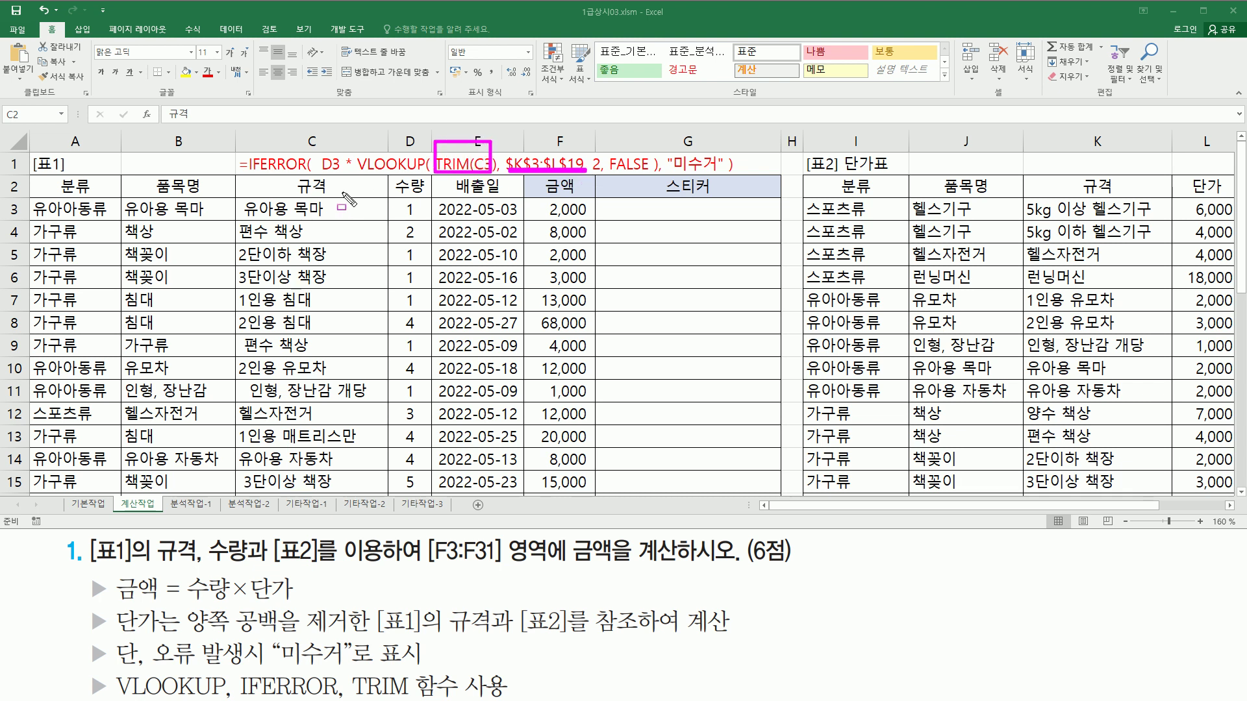
pyautogui.moveTo(295, 173); pyautogui.dragTo(330, 196)
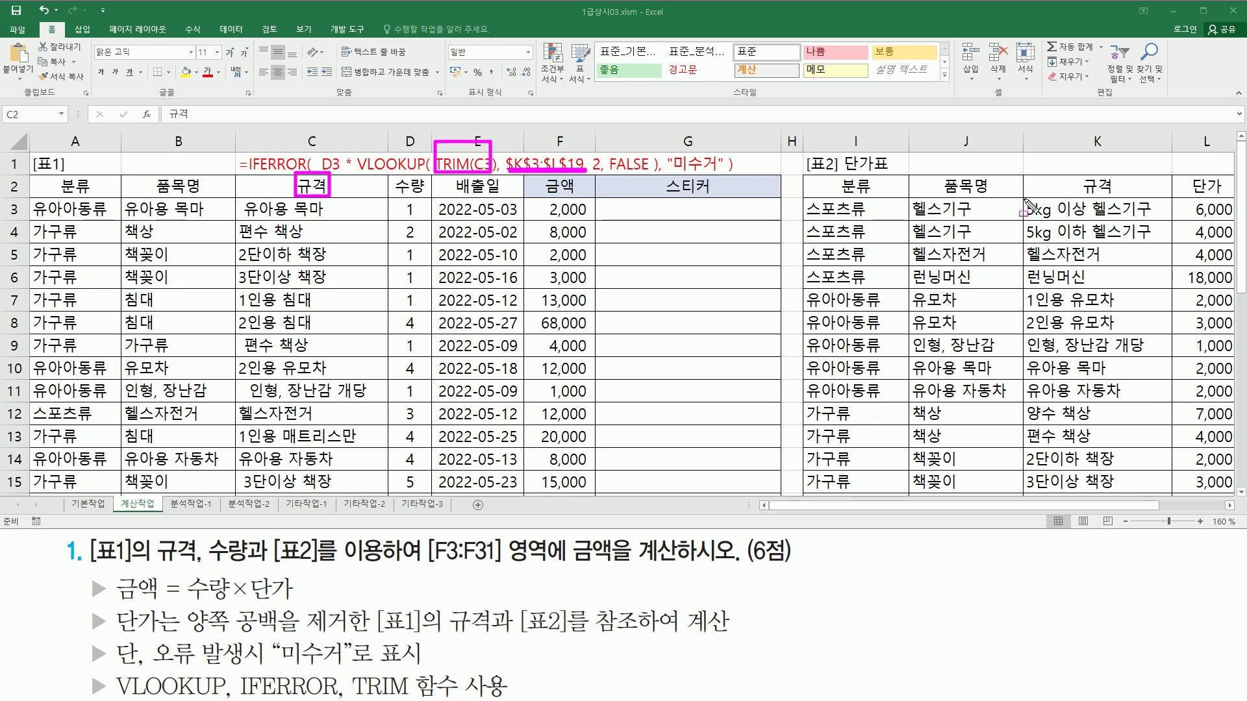
pyautogui.moveTo(1024, 203)
pyautogui.mouseDown()
pyautogui.moveTo(1194, 407)
pyautogui.moveTo(1237, 492)
pyautogui.mouseUp()
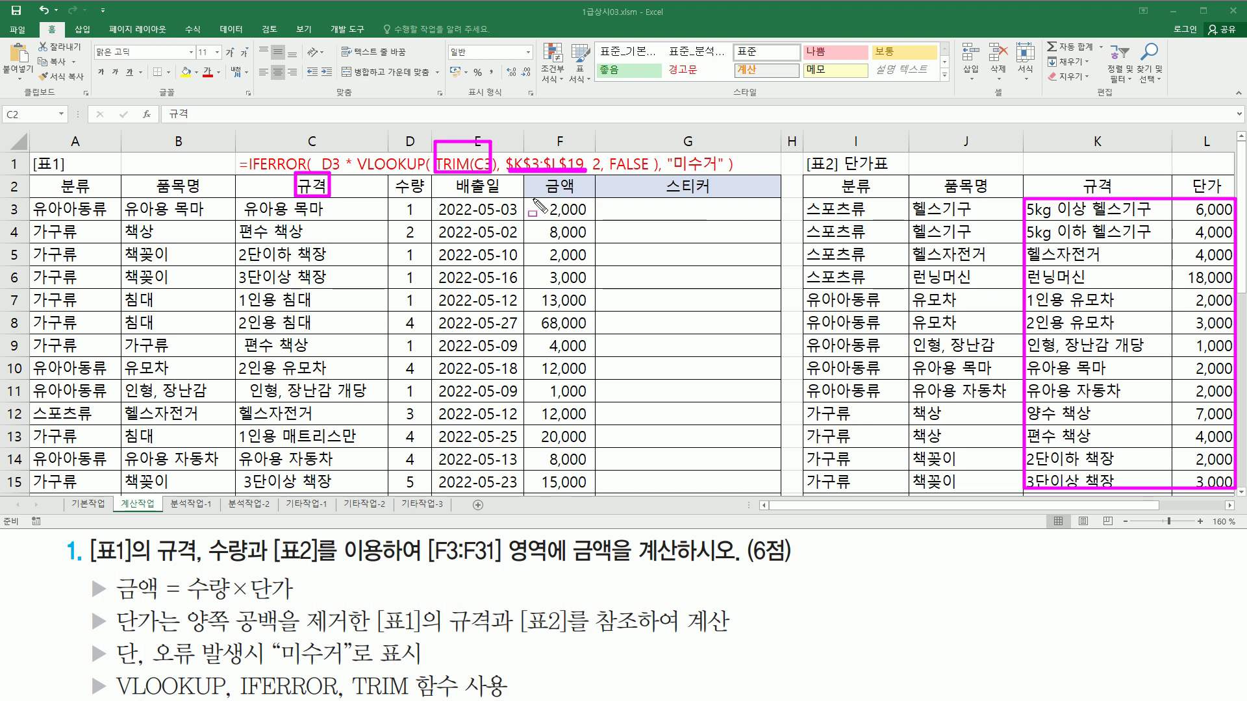
pyautogui.press('Escape')
# - Compare the D3 * VLOOKUP part of the C1 formula text with the 수량×단가 requirement in the task
pyautogui.moveTo(356, 174); pyautogui.dragTo(655, 175)
pyautogui.moveTo(253, 605); pyautogui.dragTo(296, 605)
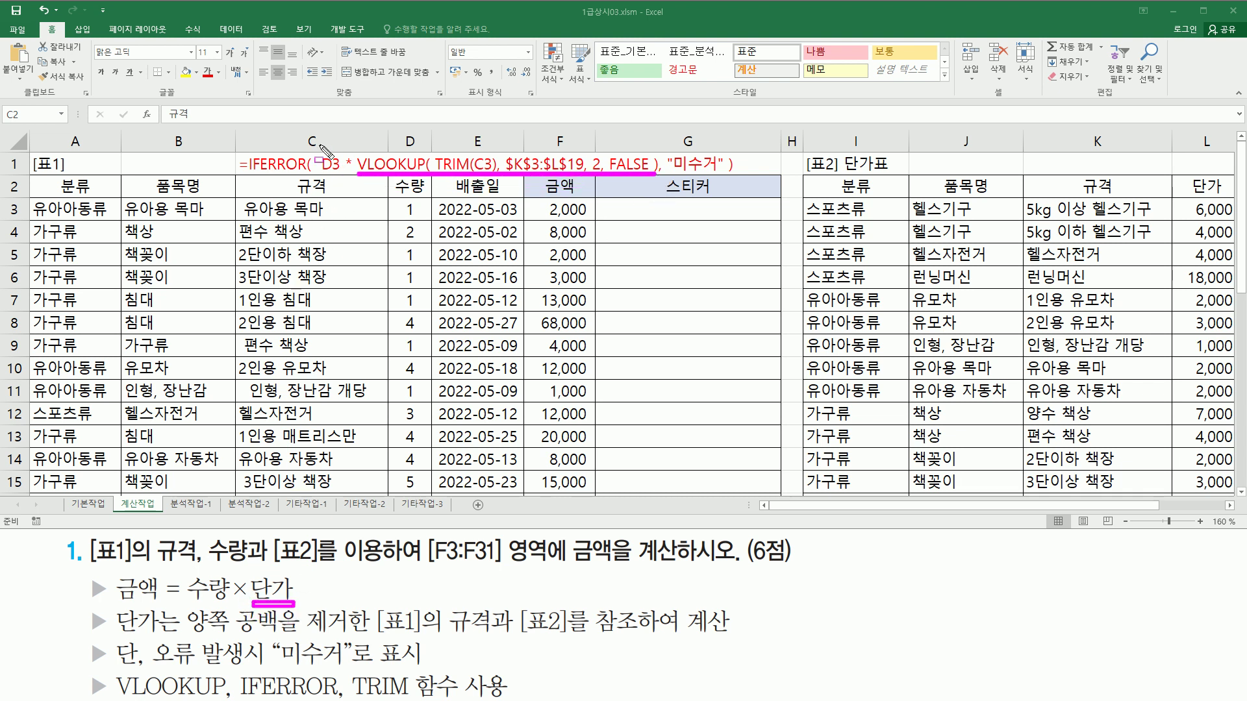
pyautogui.moveTo(320, 144)
pyautogui.mouseDown()
pyautogui.moveTo(338, 184)
pyautogui.moveTo(356, 143)
pyautogui.moveTo(356, 183)
pyautogui.mouseUp()
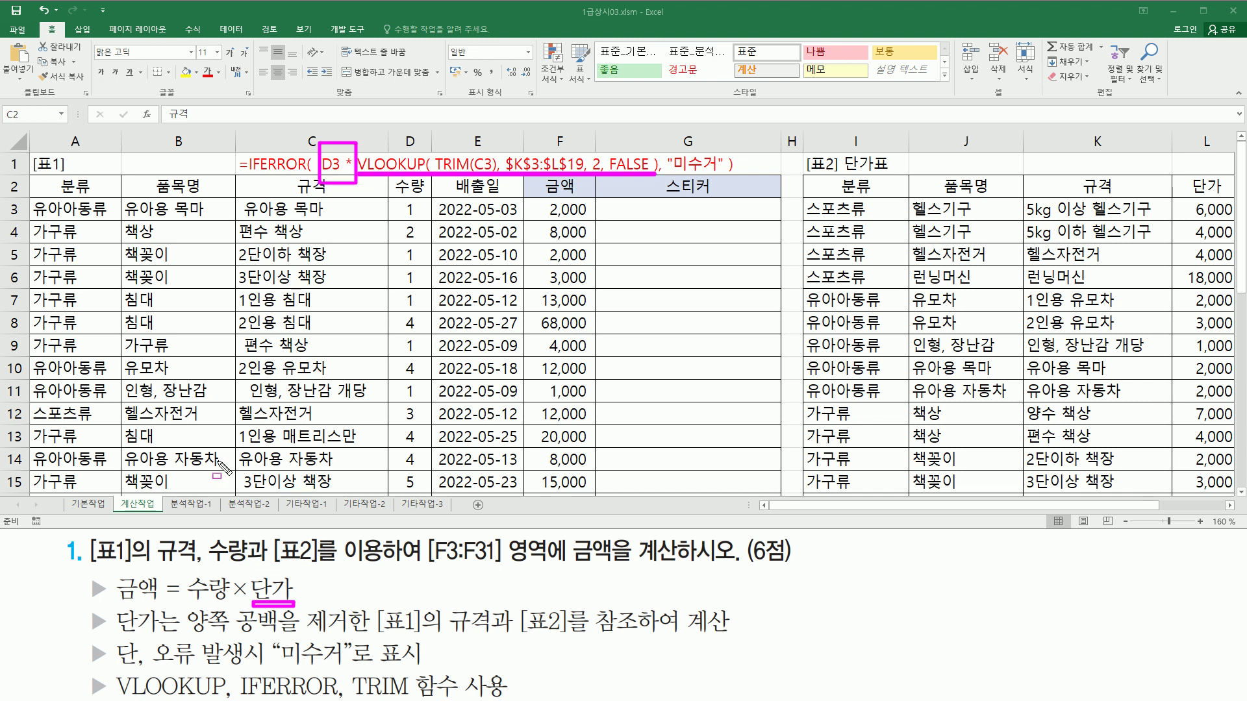
pyautogui.moveTo(189, 591)
pyautogui.mouseDown()
pyautogui.moveTo(228, 604)
pyautogui.moveTo(289, 573)
pyautogui.moveTo(292, 604)
pyautogui.mouseUp()
pyautogui.press('e')
# - Review the IFERROR arguments in the C1 formula text against the requirement to display "미수거" on errors
pyautogui.moveTo(321, 145)
pyautogui.mouseDown()
pyautogui.moveTo(328, 167)
pyautogui.moveTo(654, 187)
pyautogui.mouseUp()
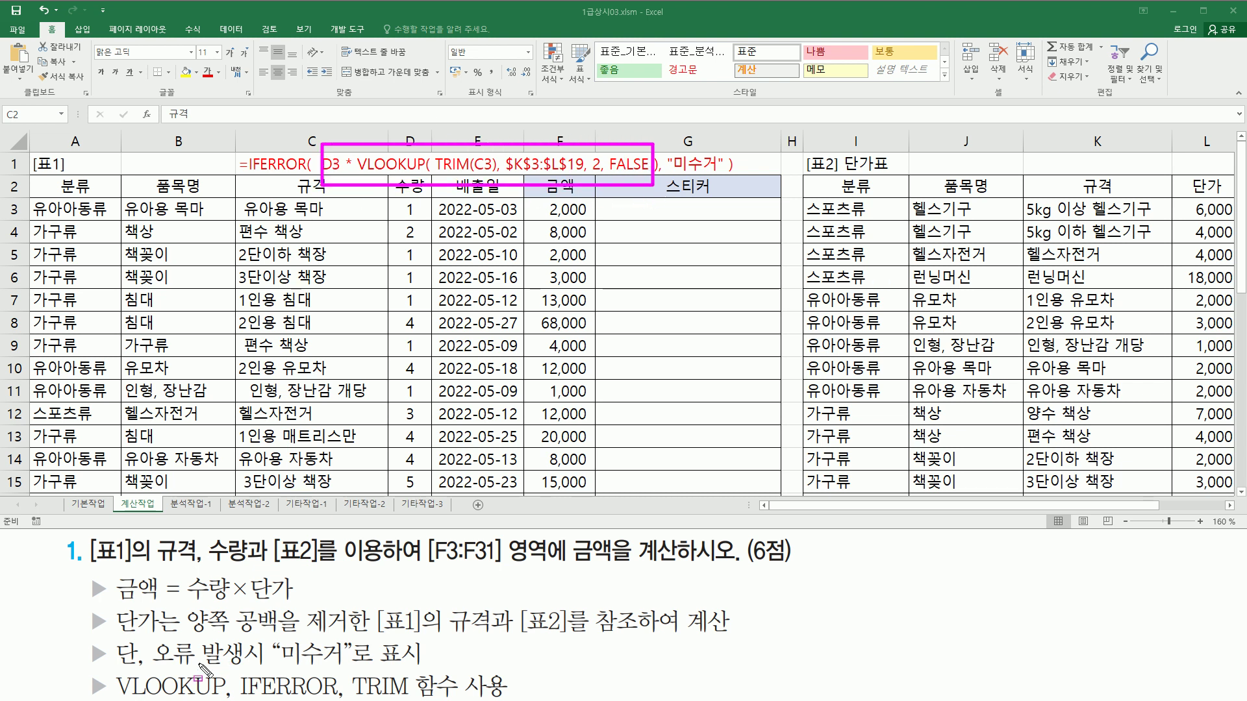
pyautogui.moveTo(158, 664)
pyautogui.mouseDown()
pyautogui.moveTo(425, 669)
pyautogui.moveTo(426, 641)
pyautogui.mouseUp()
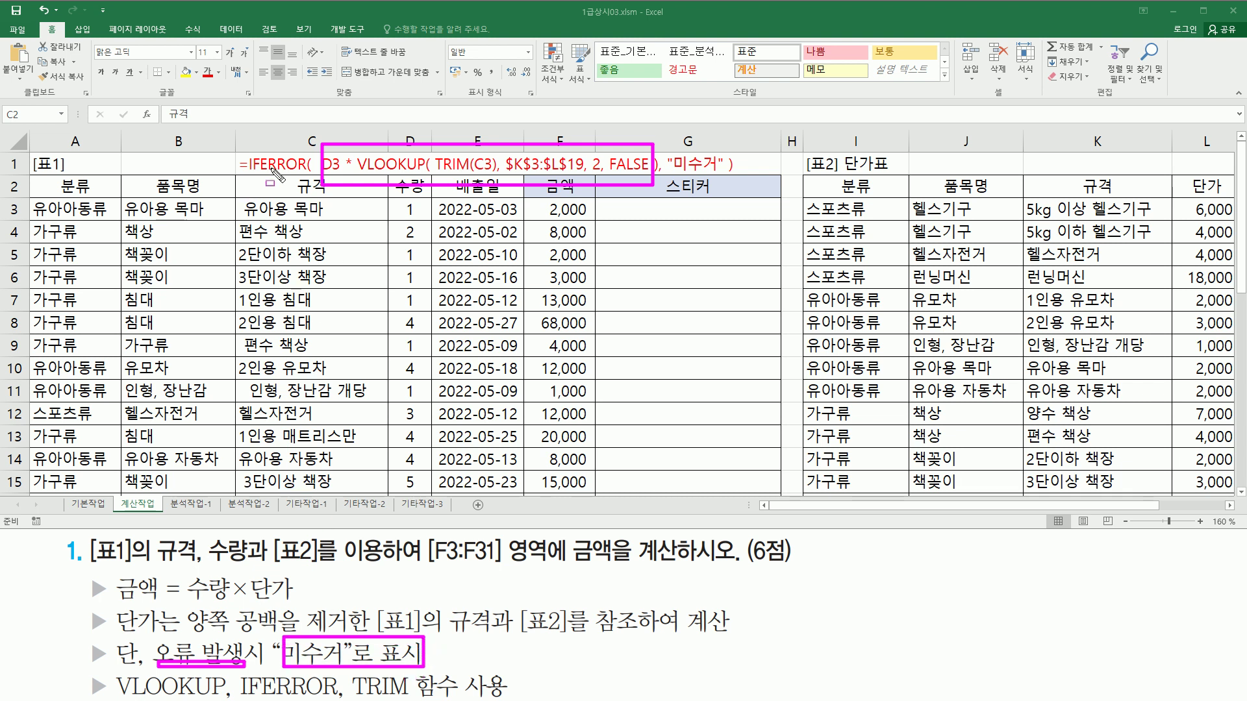
pyautogui.moveTo(247, 174); pyautogui.dragTo(310, 174)
pyautogui.moveTo(669, 176); pyautogui.dragTo(720, 176)
pyautogui.press('Escape')
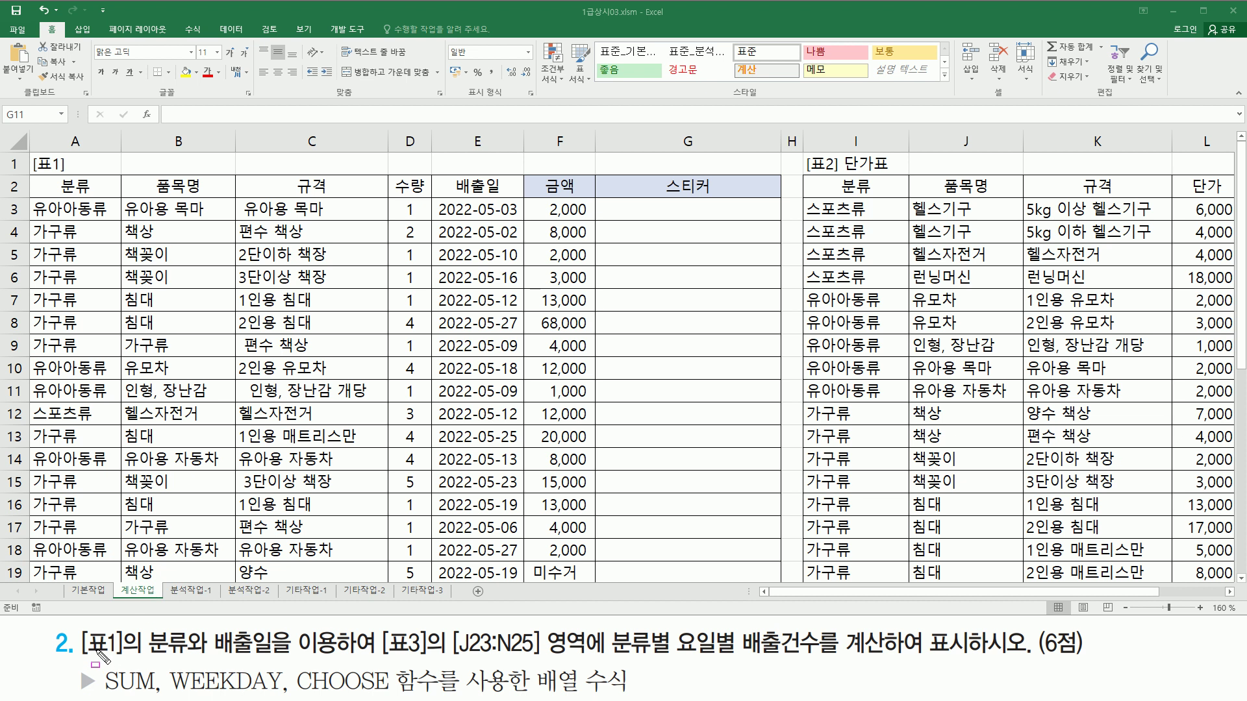
# - Read task 2 on counting 배출건수 by 분류 and 요일 in J23:N25, and locate the 분류 and 배출일 columns in 표1
pyautogui.moveTo(84, 658); pyautogui.dragTo(277, 662)
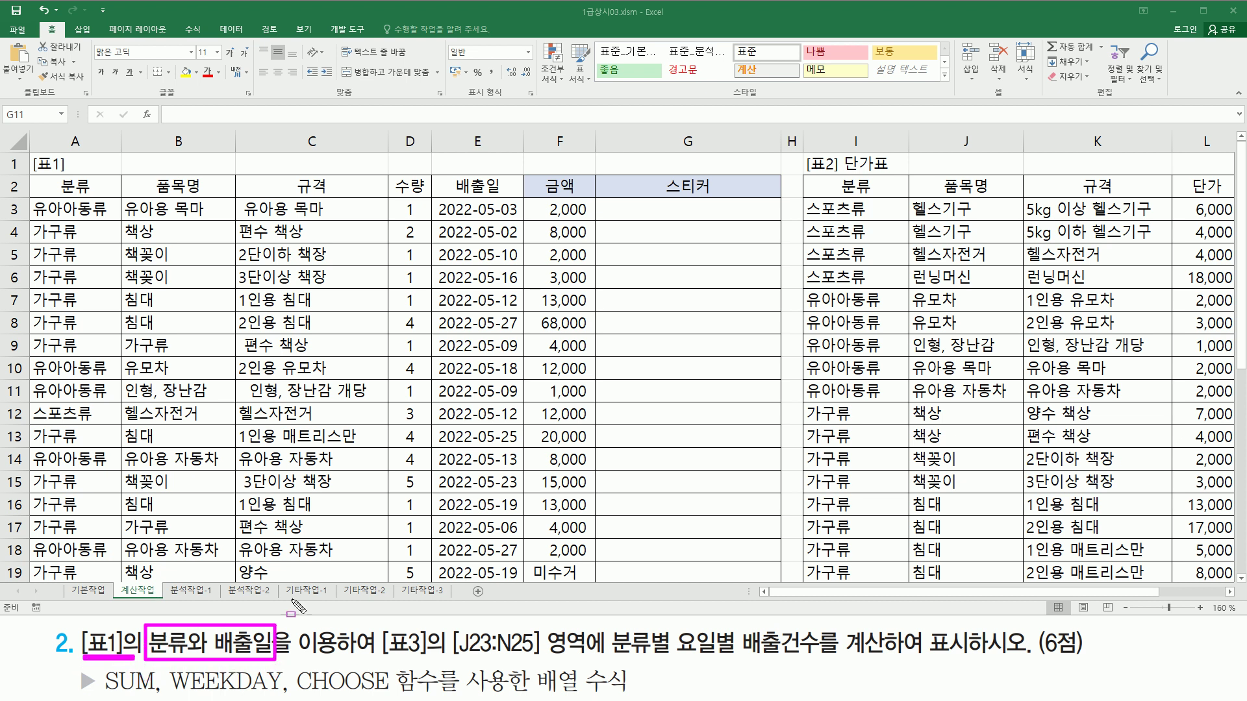
pyautogui.moveTo(47, 174); pyautogui.dragTo(111, 198)
pyautogui.moveTo(447, 176); pyautogui.dragTo(507, 194)
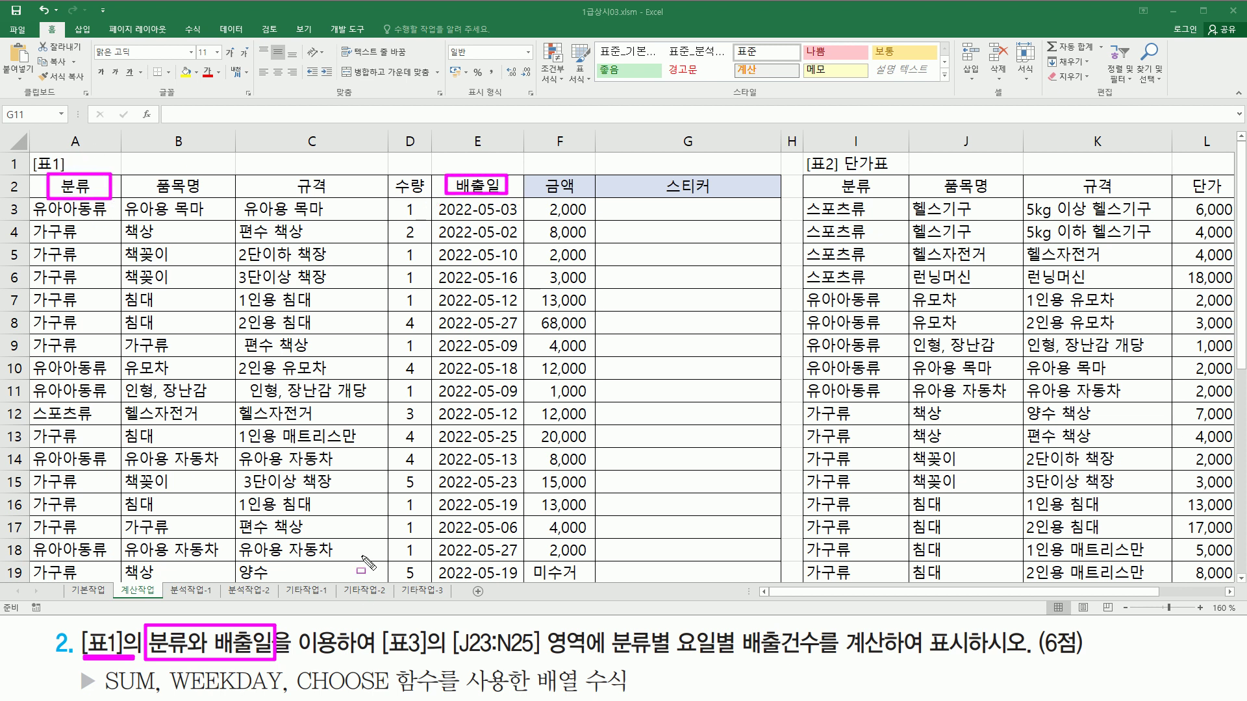
pyautogui.moveTo(381, 660); pyautogui.dragTo(592, 661)
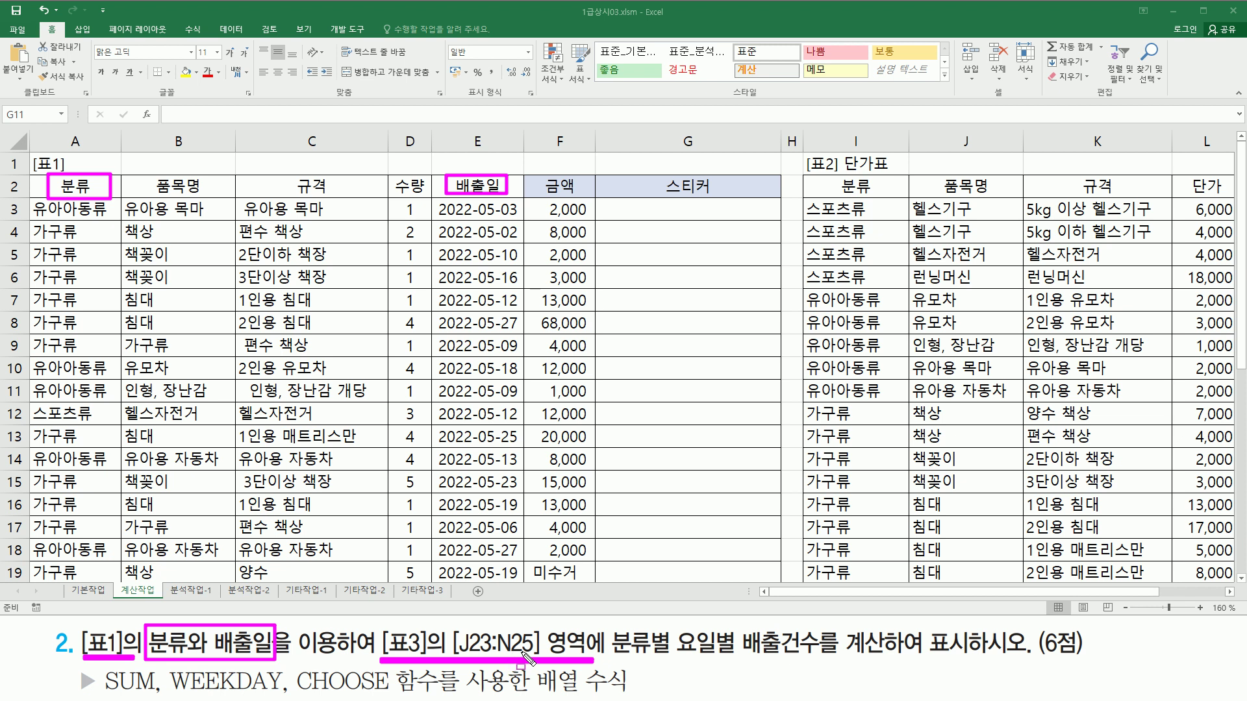
pyautogui.moveTo(611, 622)
pyautogui.mouseDown()
pyautogui.moveTo(705, 682)
pyautogui.moveTo(671, 662)
pyautogui.moveTo(886, 657)
pyautogui.mouseUp()
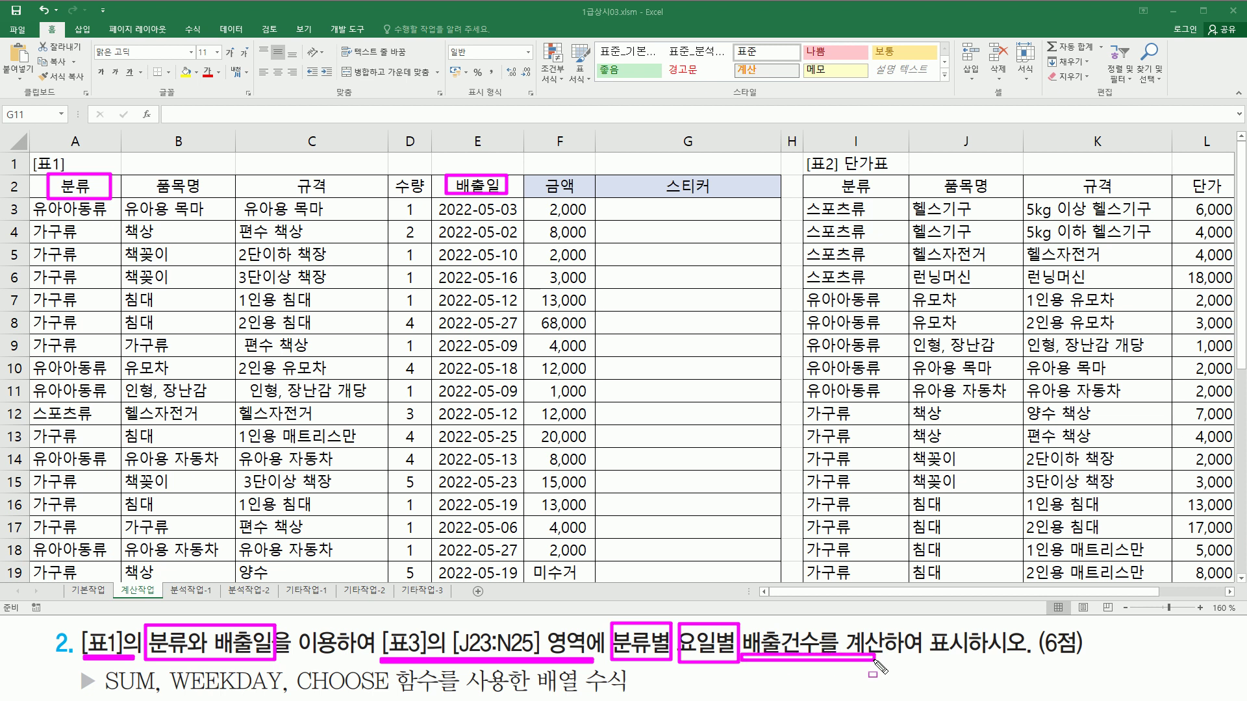
pyautogui.moveTo(782, 625)
pyautogui.mouseDown()
pyautogui.moveTo(815, 652)
pyautogui.moveTo(806, 668)
pyautogui.mouseUp()
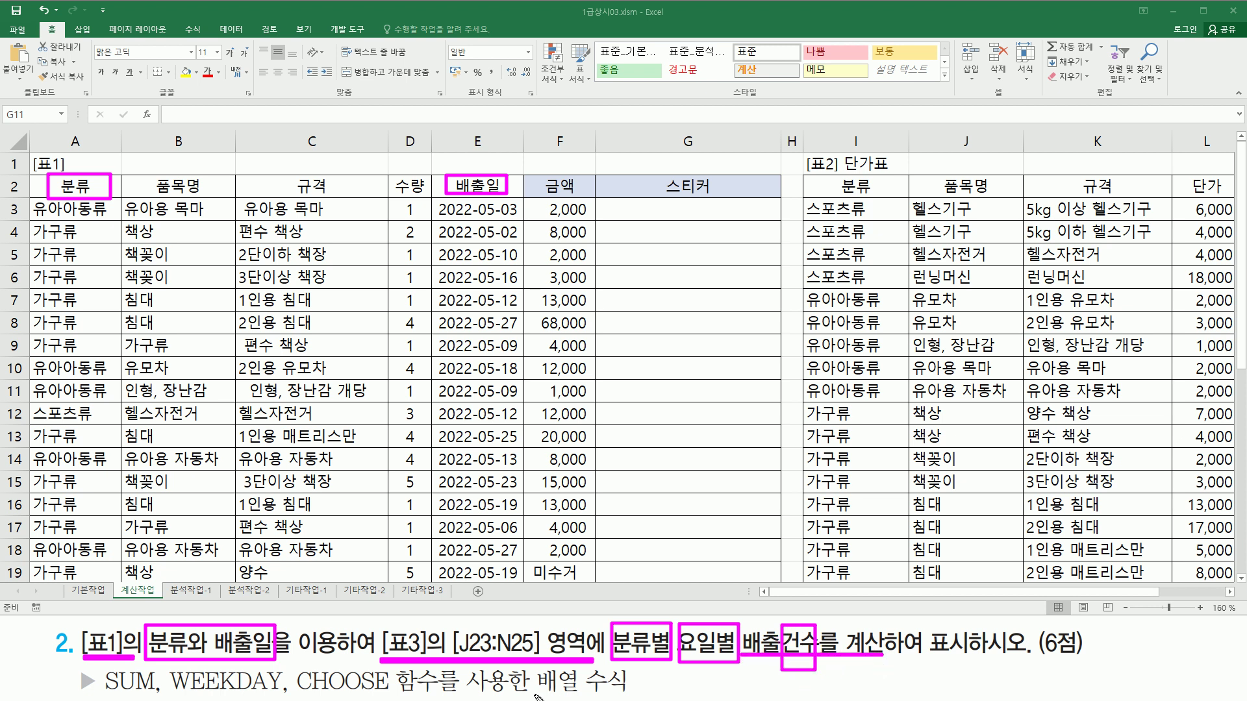
# - Review the array-formula requirement with SUM and WEEKDAY in task 2 against the 배출일 dates in 표1
pyautogui.moveTo(534, 696); pyautogui.dragTo(632, 698)
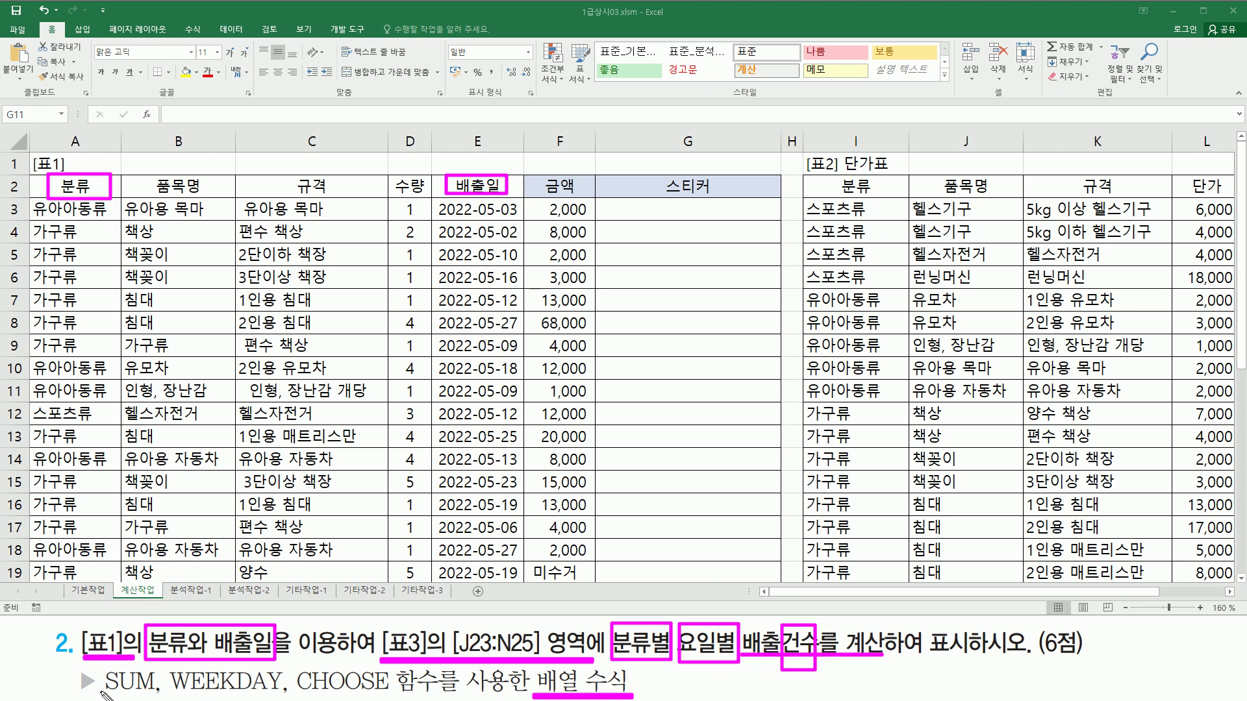
pyautogui.moveTo(124, 692); pyautogui.dragTo(155, 692)
pyautogui.moveTo(441, 206)
pyautogui.mouseDown()
pyautogui.moveTo(471, 492)
pyautogui.moveTo(516, 576)
pyautogui.mouseUp()
pyautogui.moveTo(173, 691); pyautogui.dragTo(280, 692)
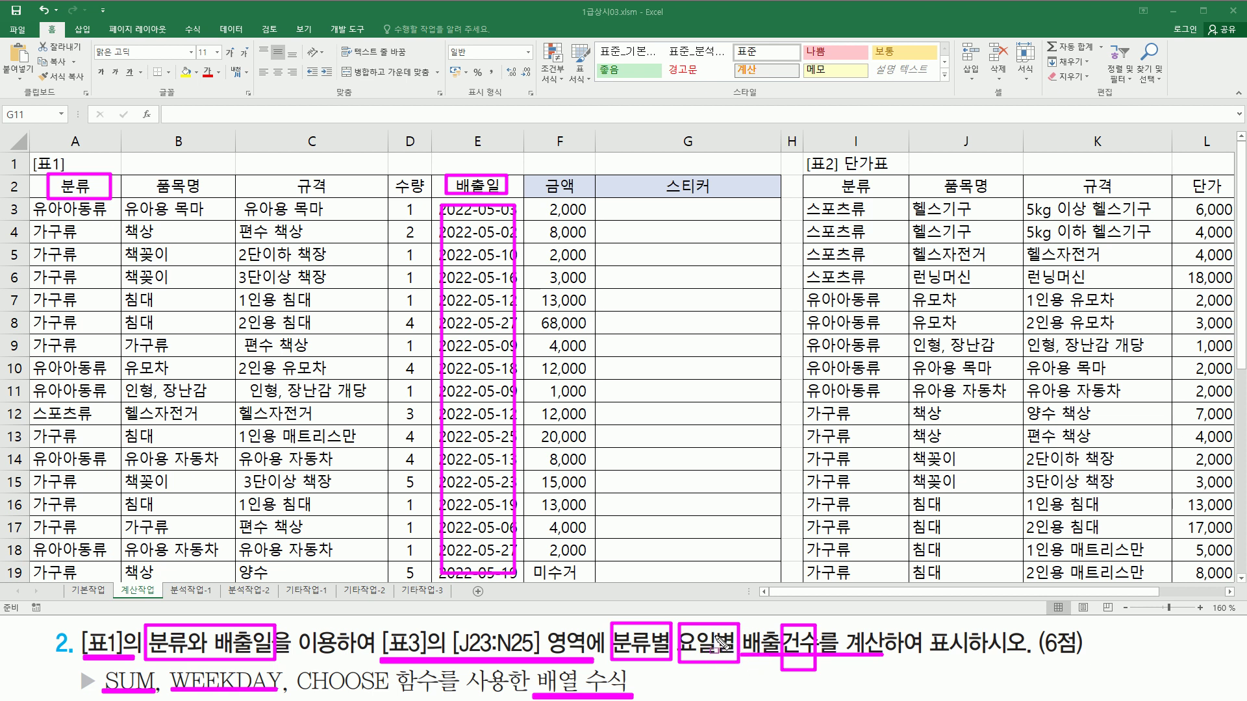
pyautogui.press('Escape')
# - Examine the 표3 layout in I21:N25, with the weekday headings 월 to 금 and the three 분류 rows
pyautogui.scroll(-3, 725, 492)
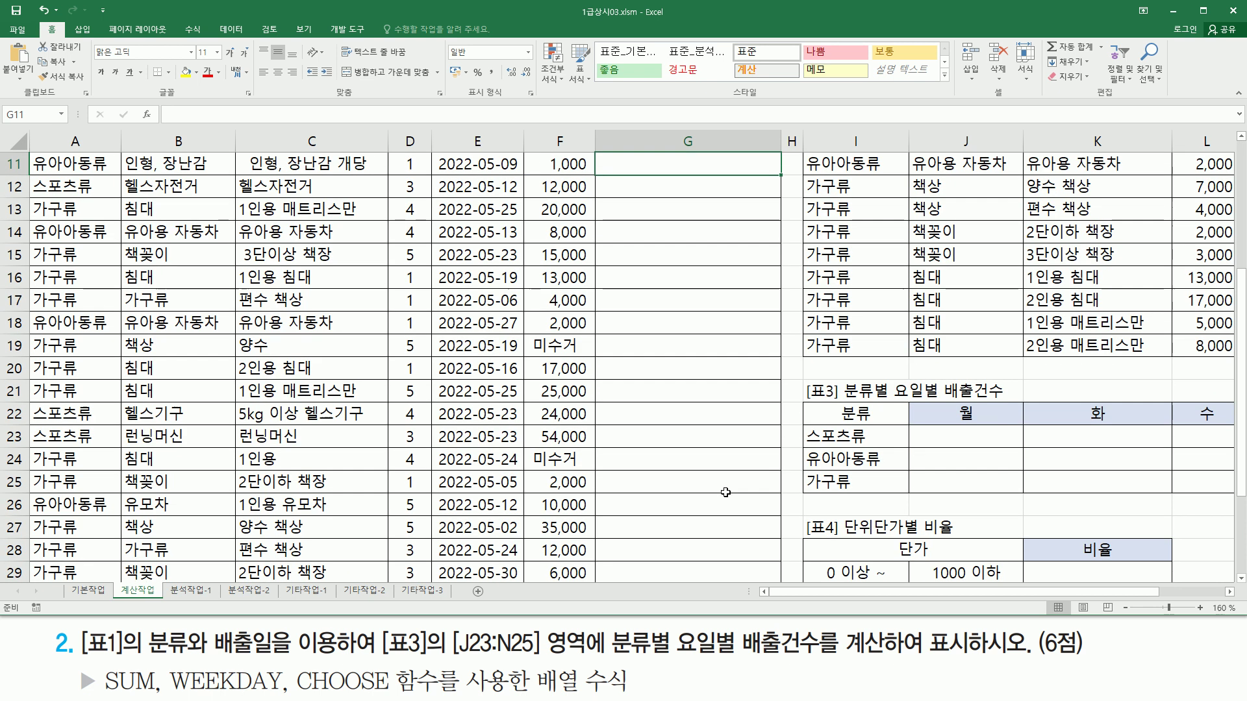
pyautogui.scroll(-3, 725, 492)
pyautogui.moveTo(1013, 594); pyautogui.dragTo(1094, 590)
pyautogui.scroll(3, 733, 431)
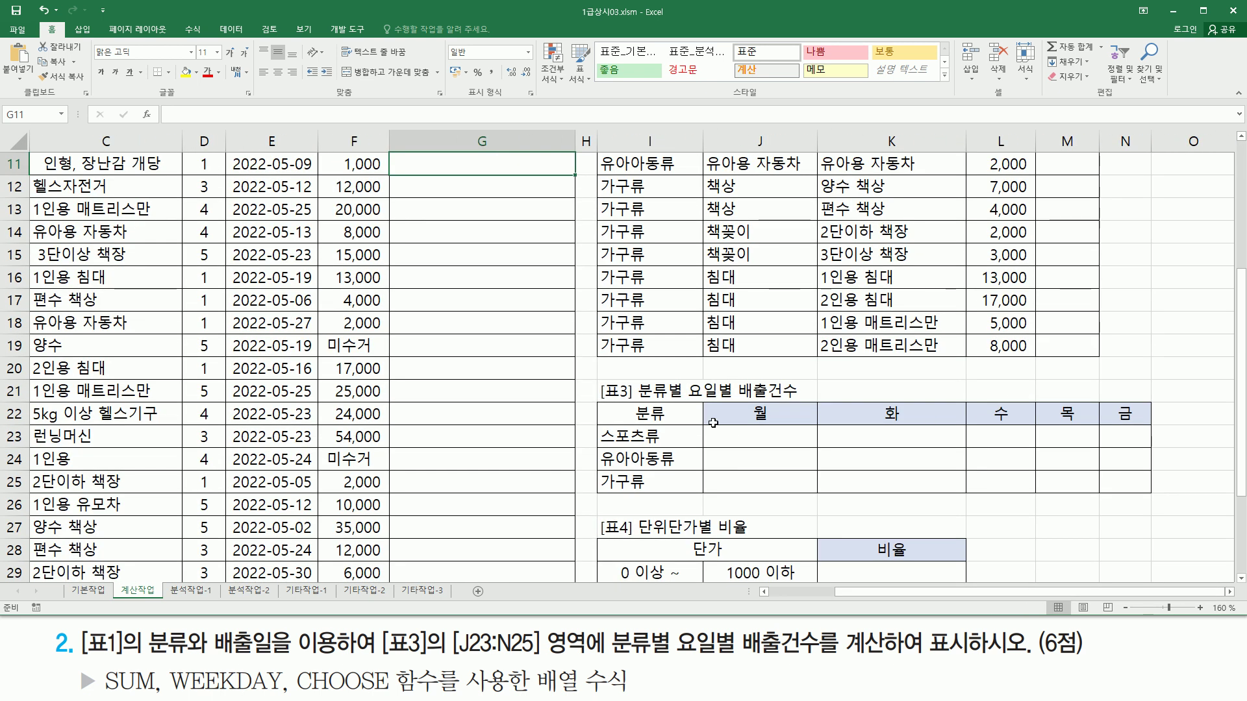
pyautogui.moveTo(602, 373); pyautogui.dragTo(856, 499)
pyautogui.moveTo(931, 513); pyautogui.dragTo(1163, 510)
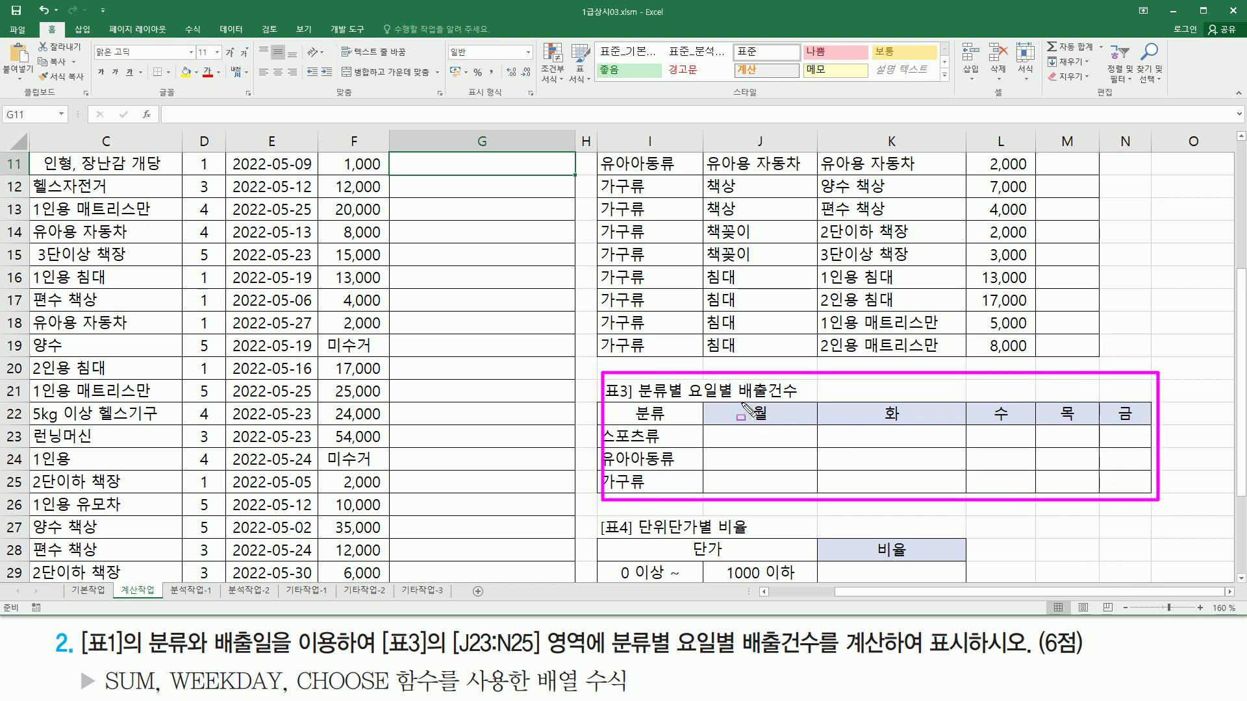
pyautogui.moveTo(743, 404); pyautogui.dragTo(1137, 427)
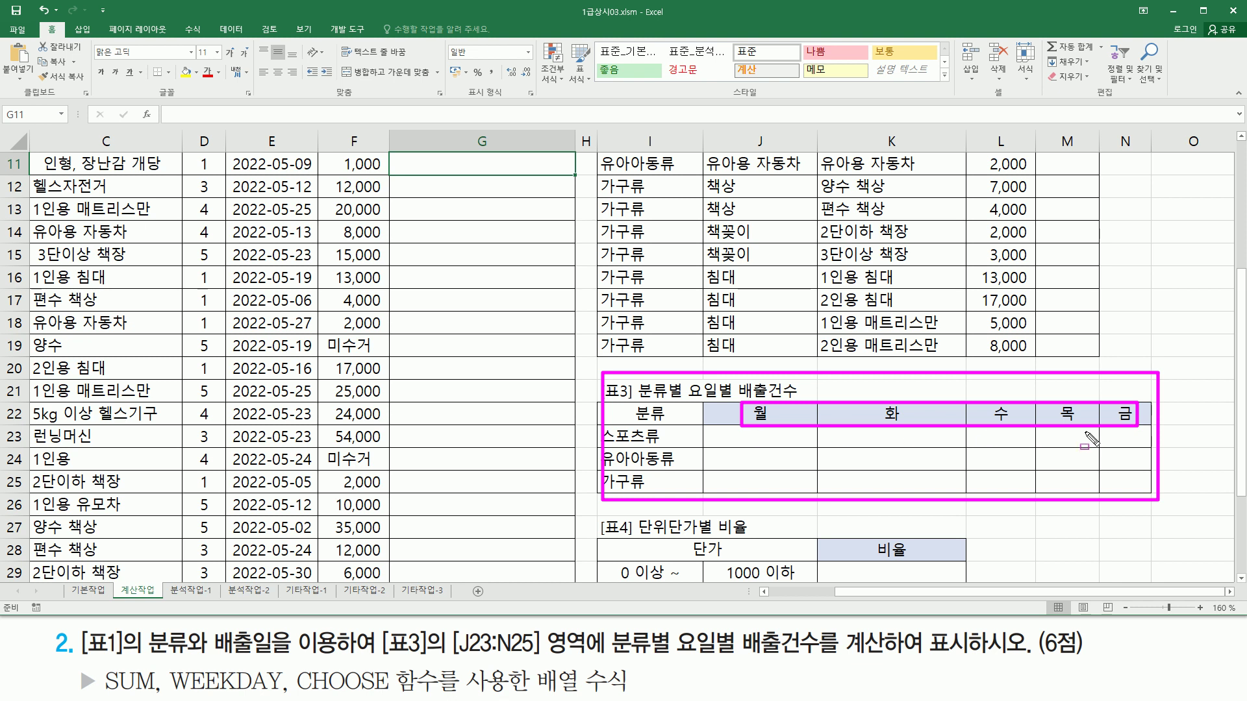
pyautogui.moveTo(617, 428)
pyautogui.mouseDown()
pyautogui.moveTo(662, 446)
pyautogui.moveTo(675, 468)
pyautogui.moveTo(648, 488)
pyautogui.mouseUp()
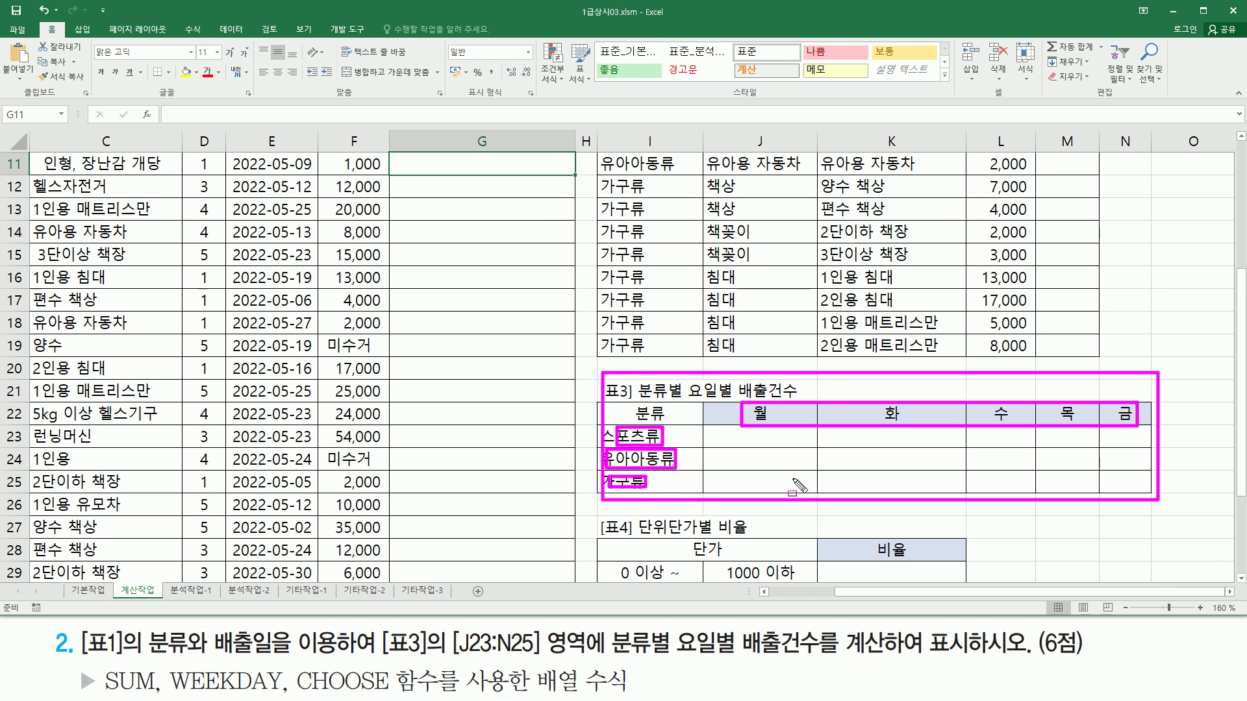
pyautogui.press('Escape')
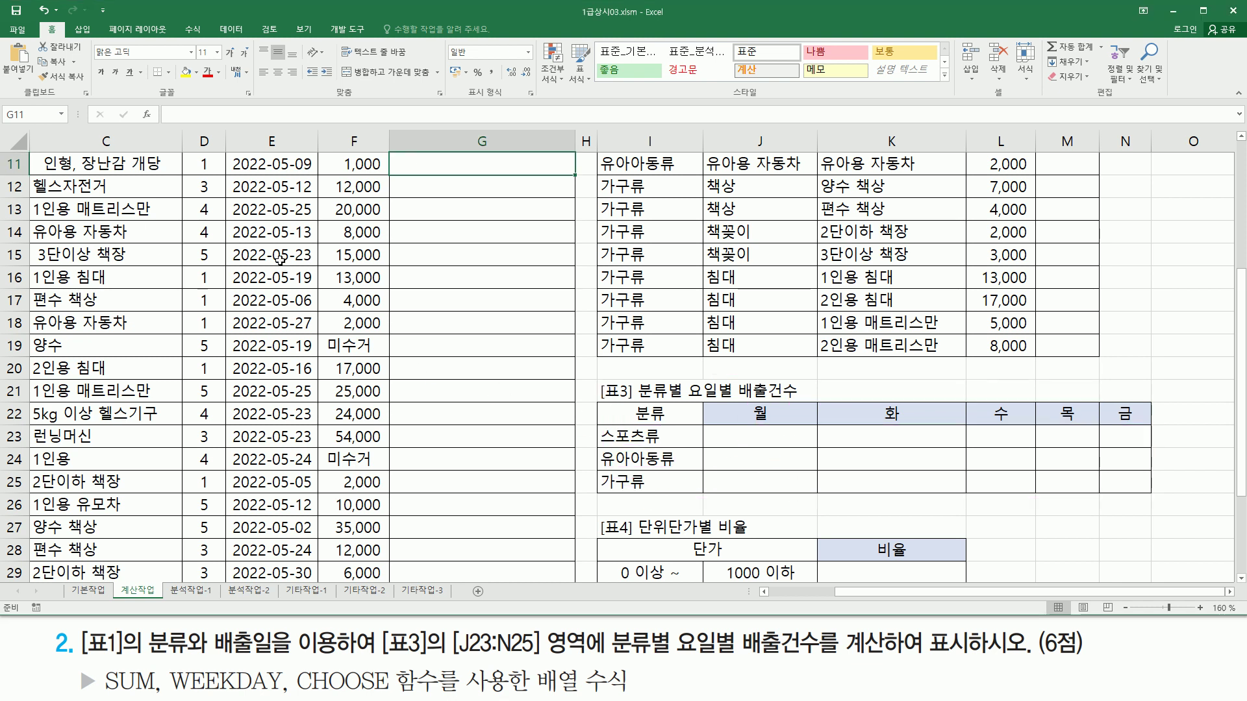
# - Check the first 배출일 date of 표1 in E3
pyautogui.scroll(4, 298, 216)
pyautogui.click(298, 216)
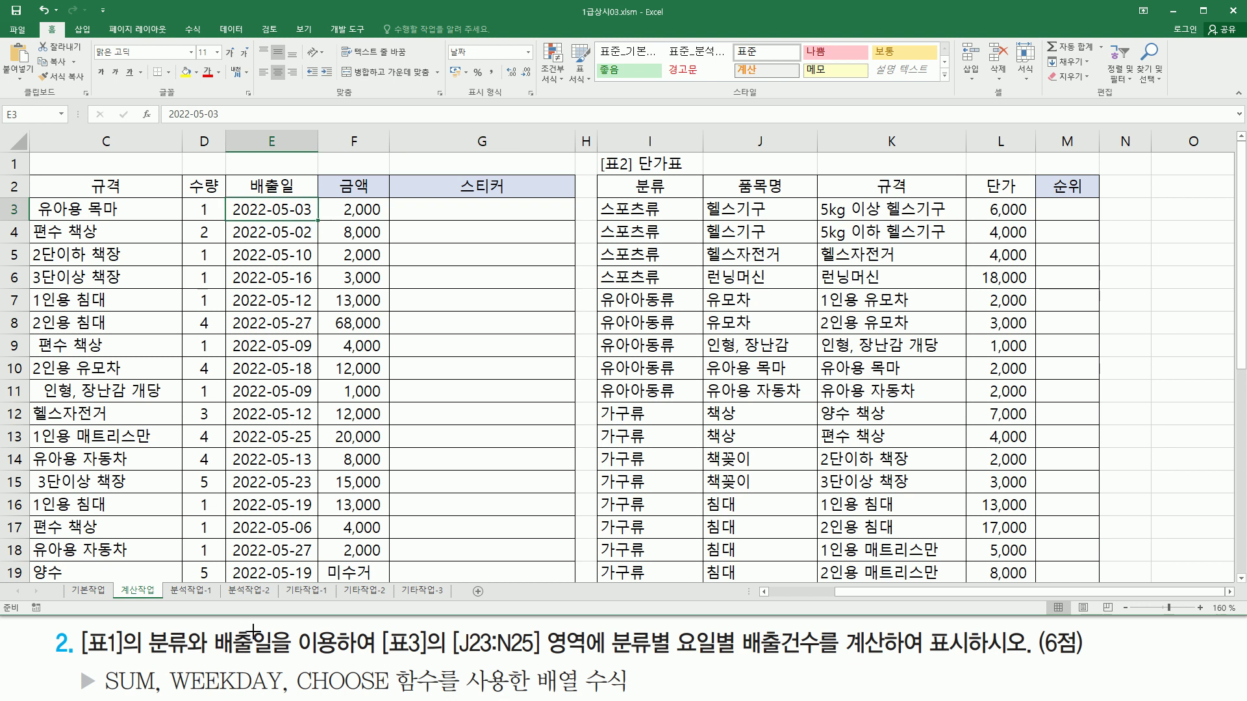
pyautogui.click(509, 474)
# - Enter the numbers 1, 2 and 3 in E33:E35 below 표1 as notes on the WEEKDAY types
pyautogui.scroll(-7, 377, 448)
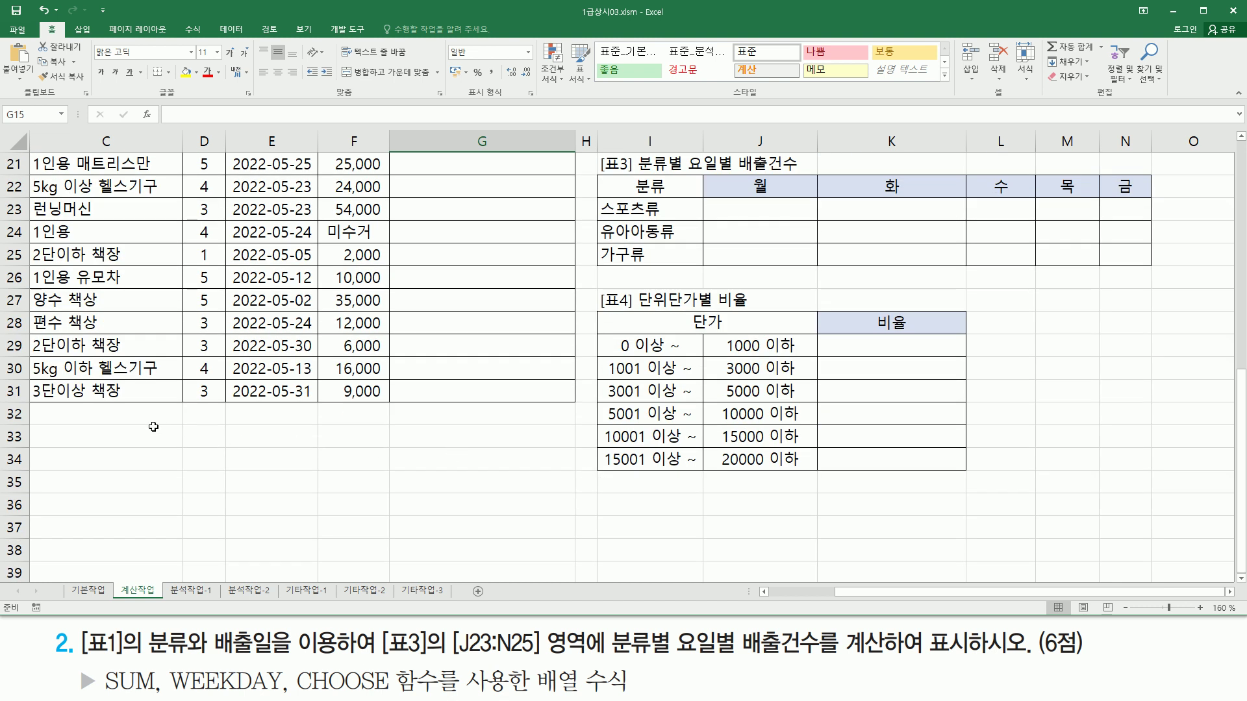
pyautogui.click(142, 433)
pyautogui.click(286, 447)
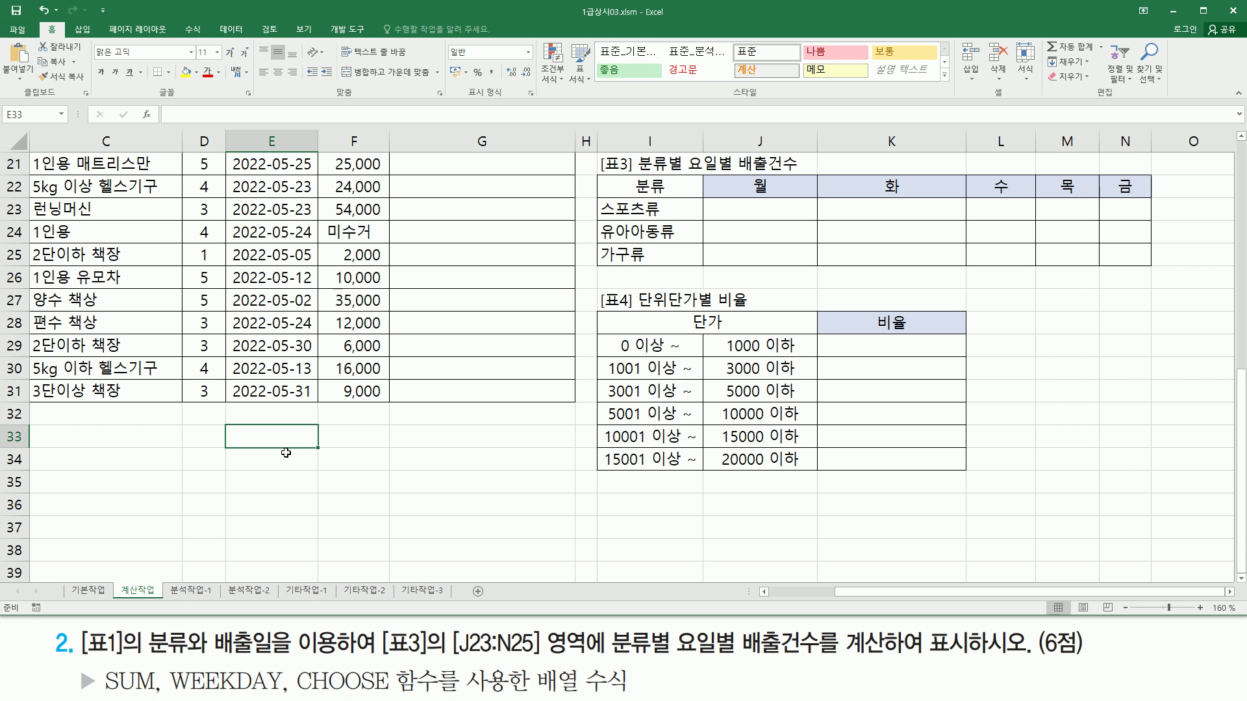
pyautogui.write('1')
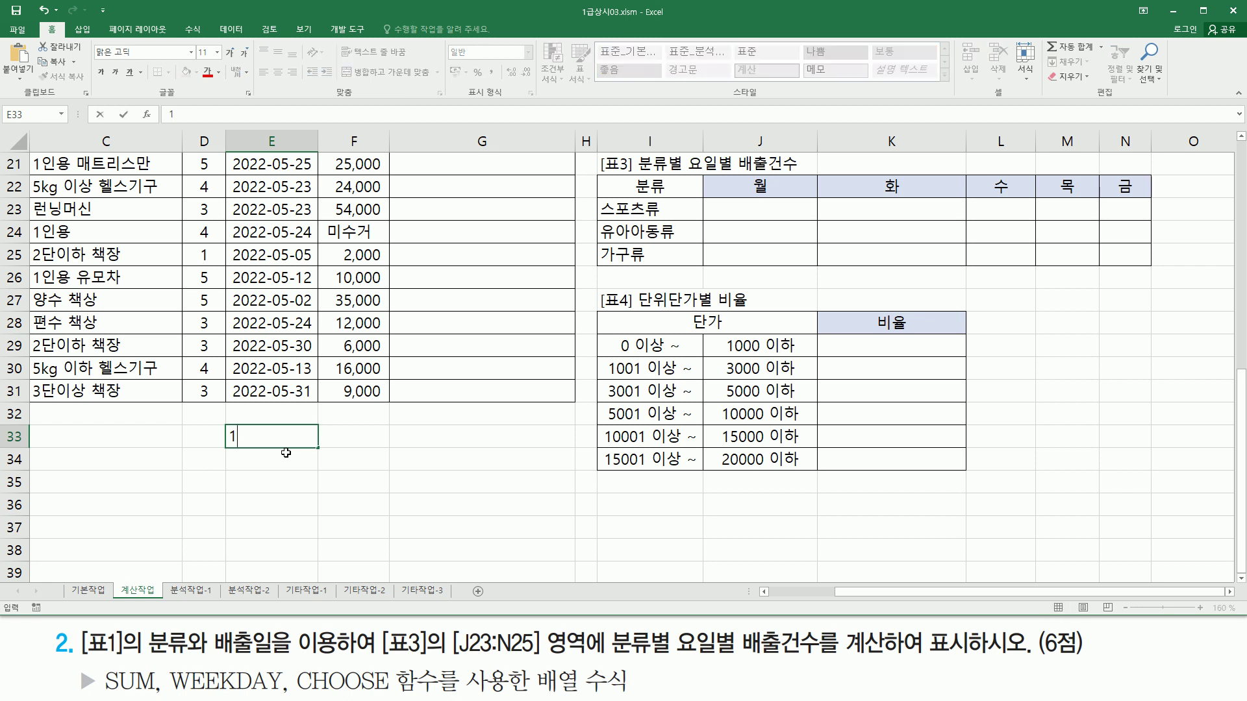
pyautogui.press('Return')
pyautogui.write('2')
pyautogui.press('Return')
pyautogui.write('3')
pyautogui.press('Return')
# - Set the number format of E33:E35 to General (일반)
pyautogui.press('Up')
pyautogui.press('Up')
pyautogui.press('Up')
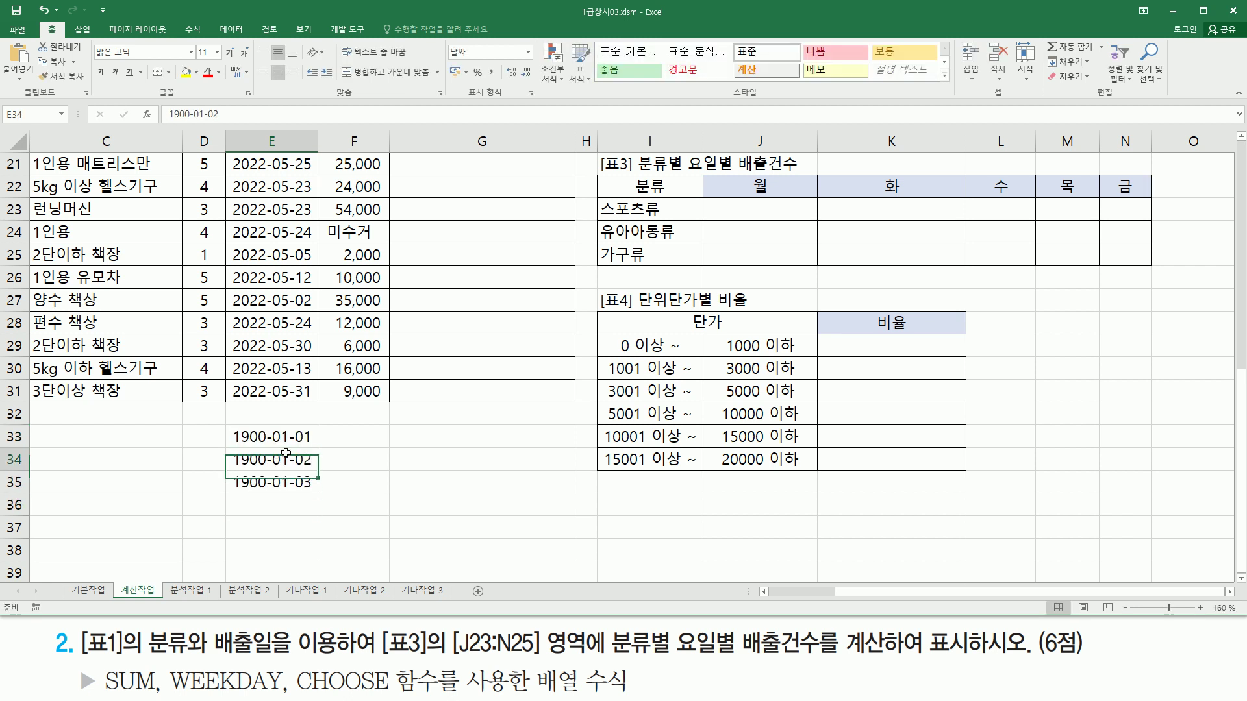
pyautogui.hotkey('ctrl', 'shift', 'Down')
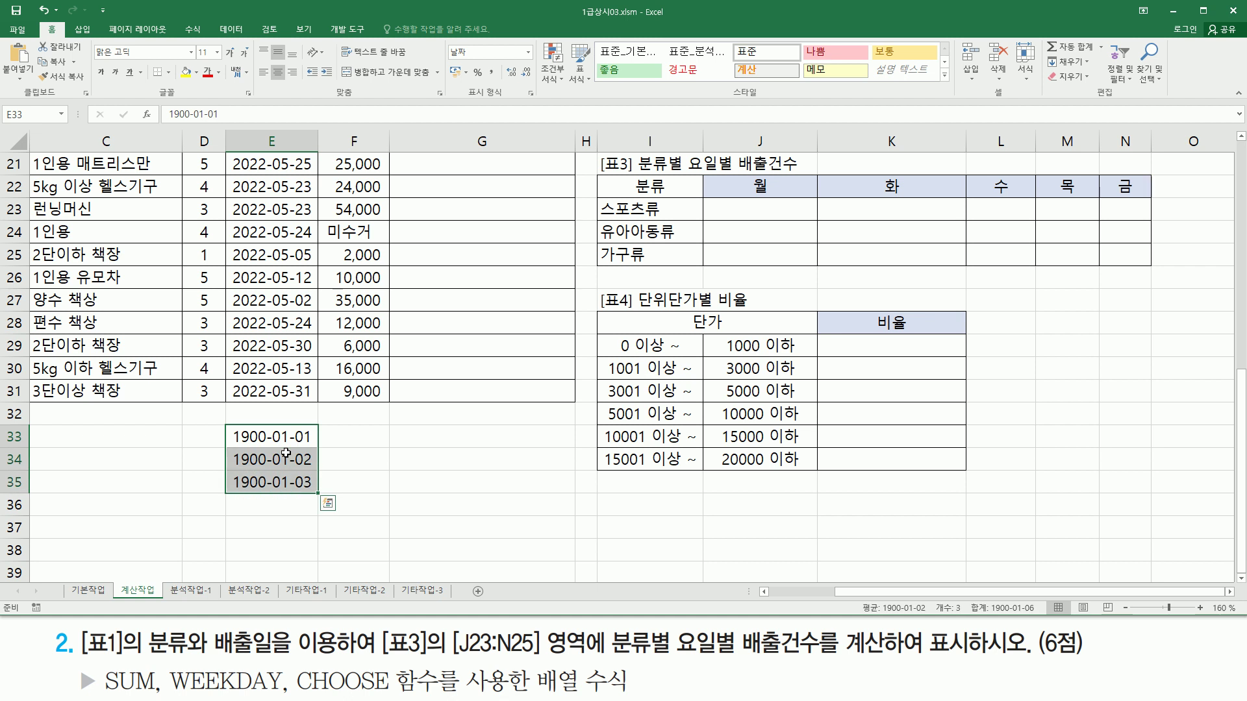
pyautogui.hotkey('ctrl', '1')
pyautogui.click(828, 190)
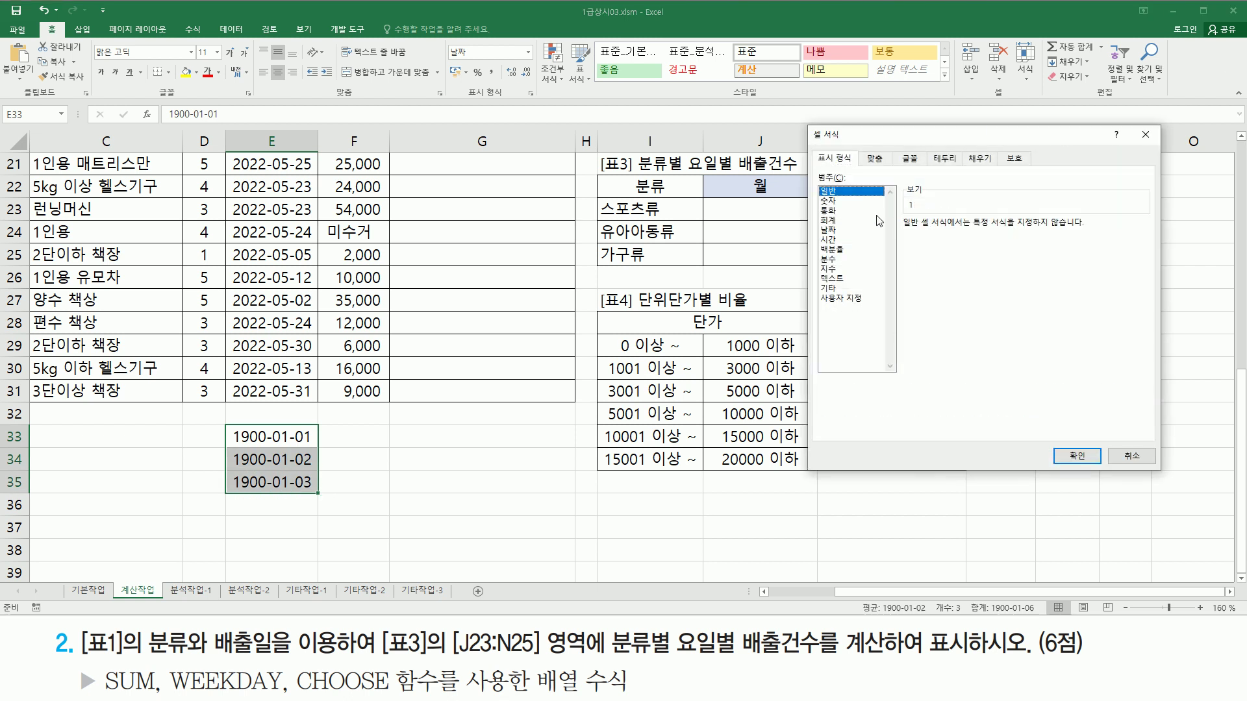
pyautogui.click(1071, 456)
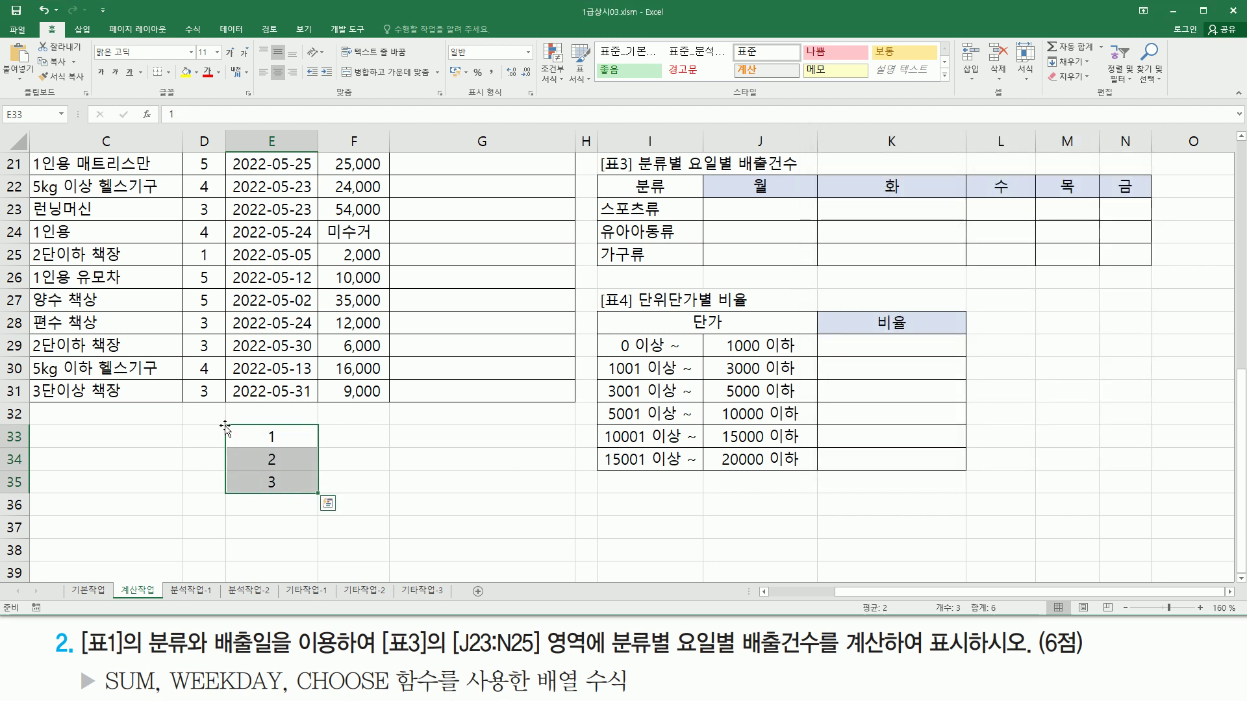
# - Change the note in E33 to 1(생략)
pyautogui.click(279, 439)
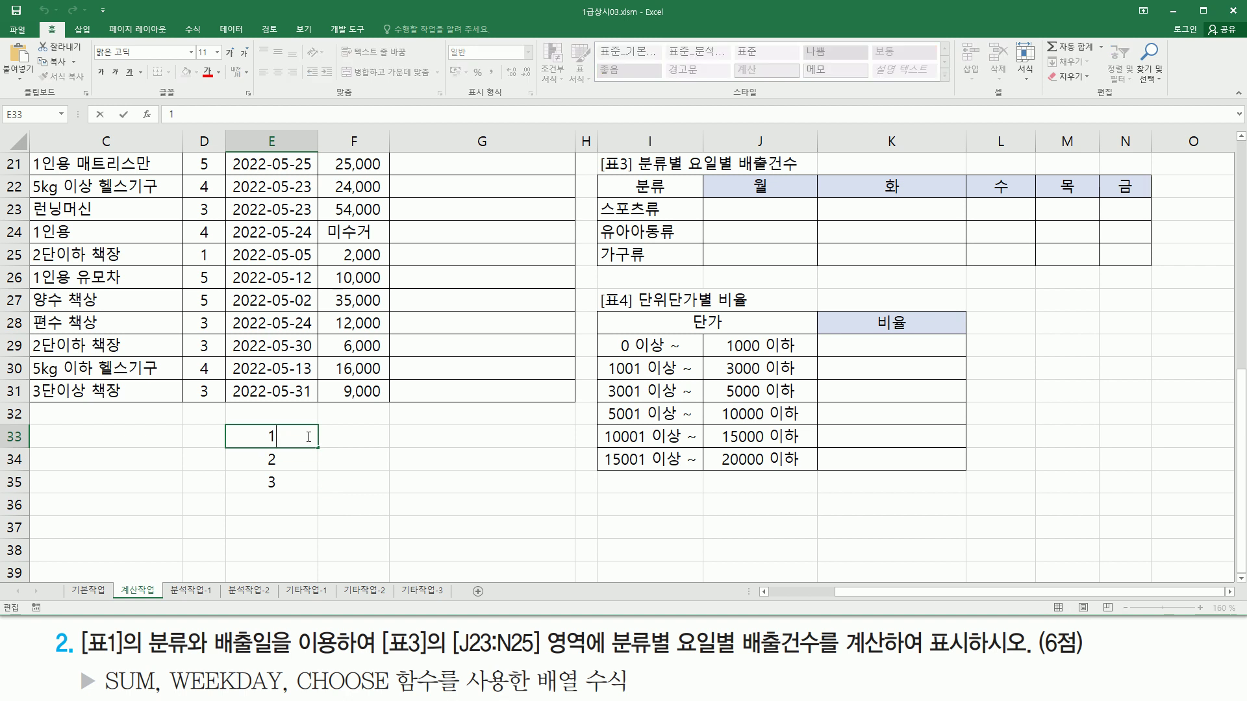
pyautogui.write('1(tod')
pyautogui.press('BackSpace')
pyautogui.press('BackSpace')
pyautogui.press('BackSpace')
pyautogui.press('Hangul')
pyautogui.write('생랴ㄱ)')
pyautogui.press('Return')
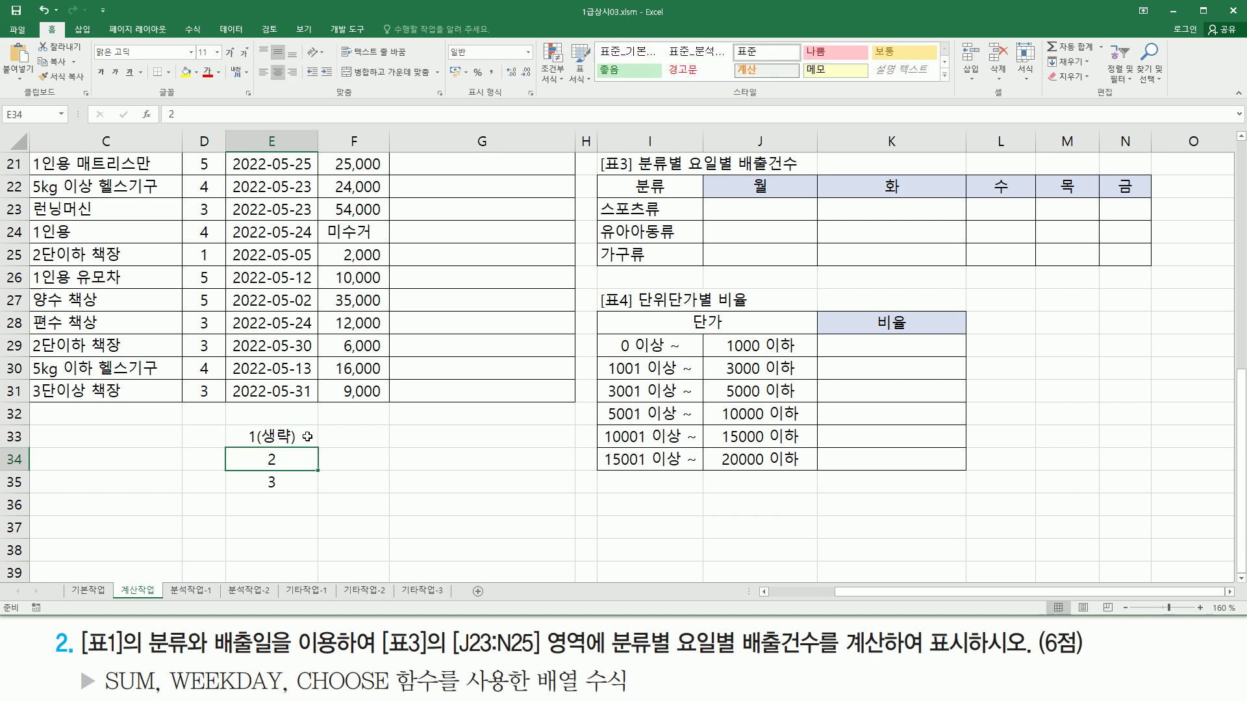
# - Enter the return range 1~7 in F33 and F34 beside the notes for types 1 and 2
pyautogui.press('Right')
pyautogui.press('Up')
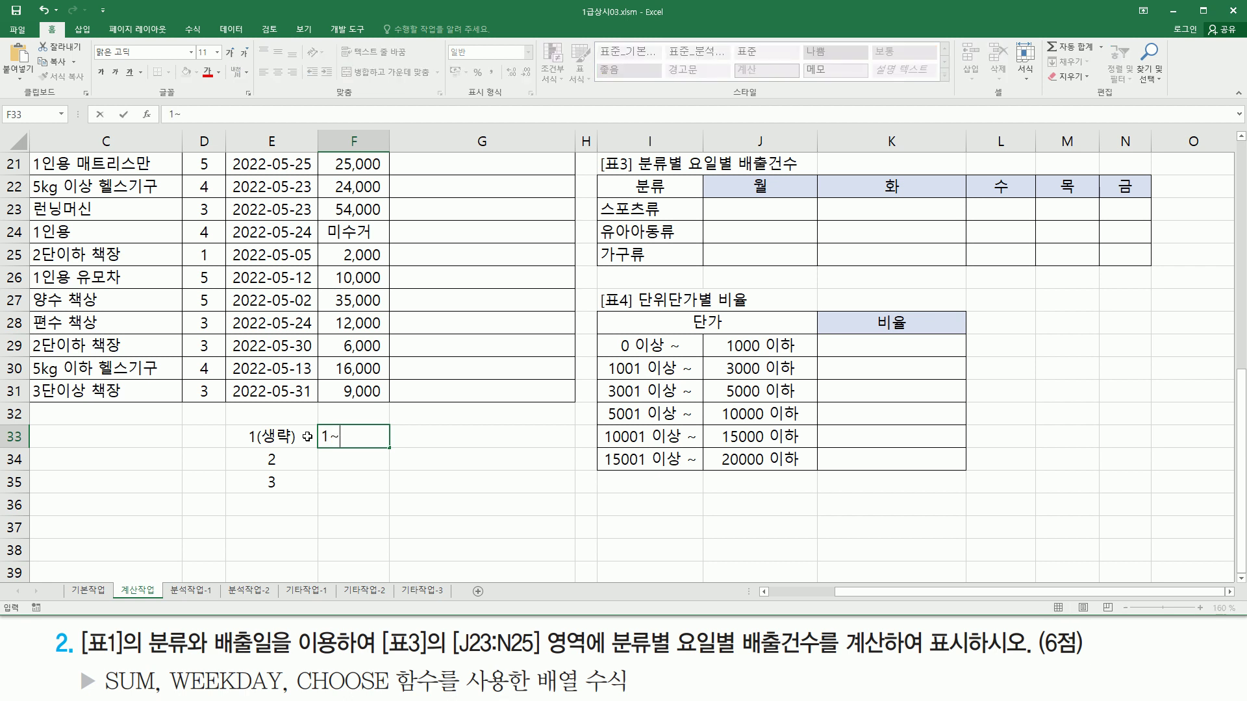
pyautogui.press('Return')
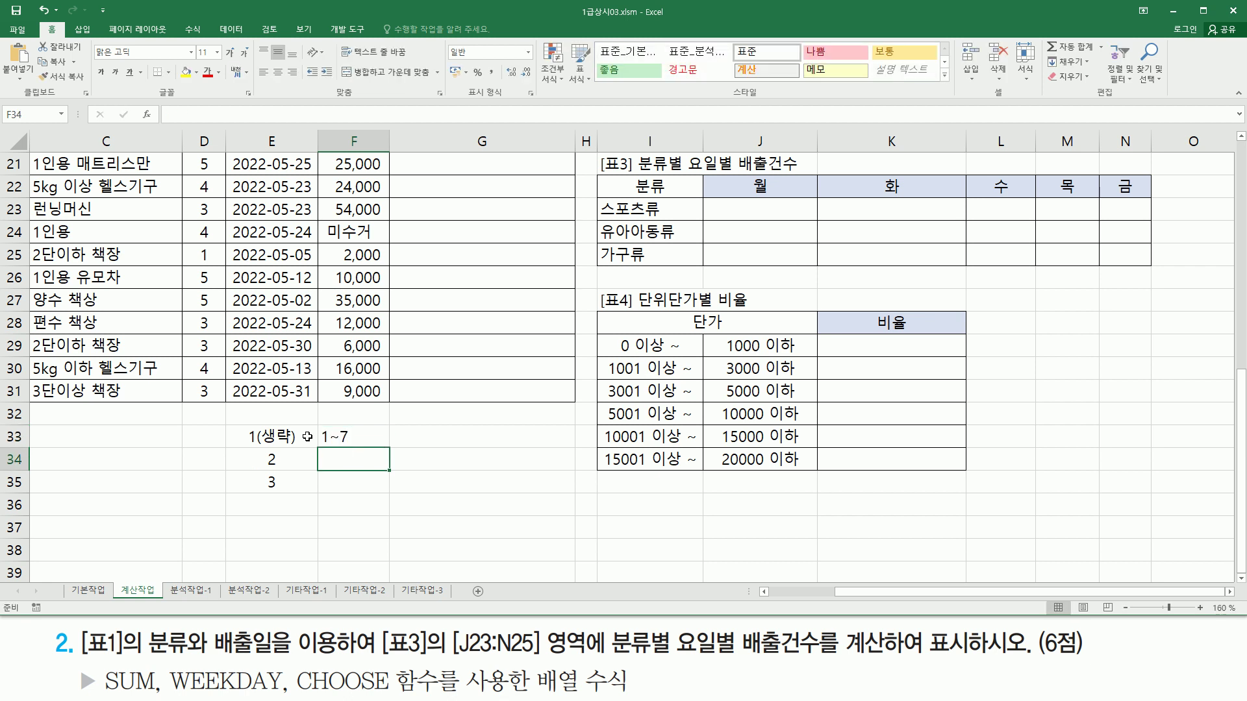
pyautogui.write('1~7')
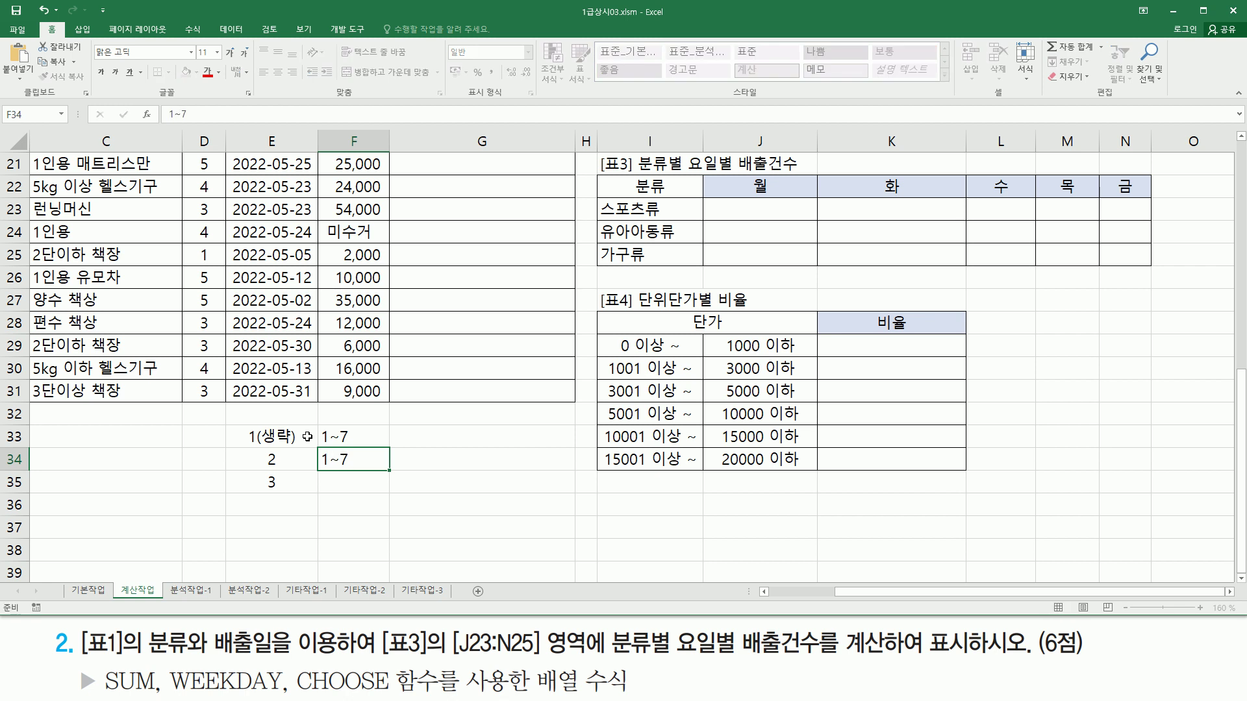
pyautogui.press('Return')
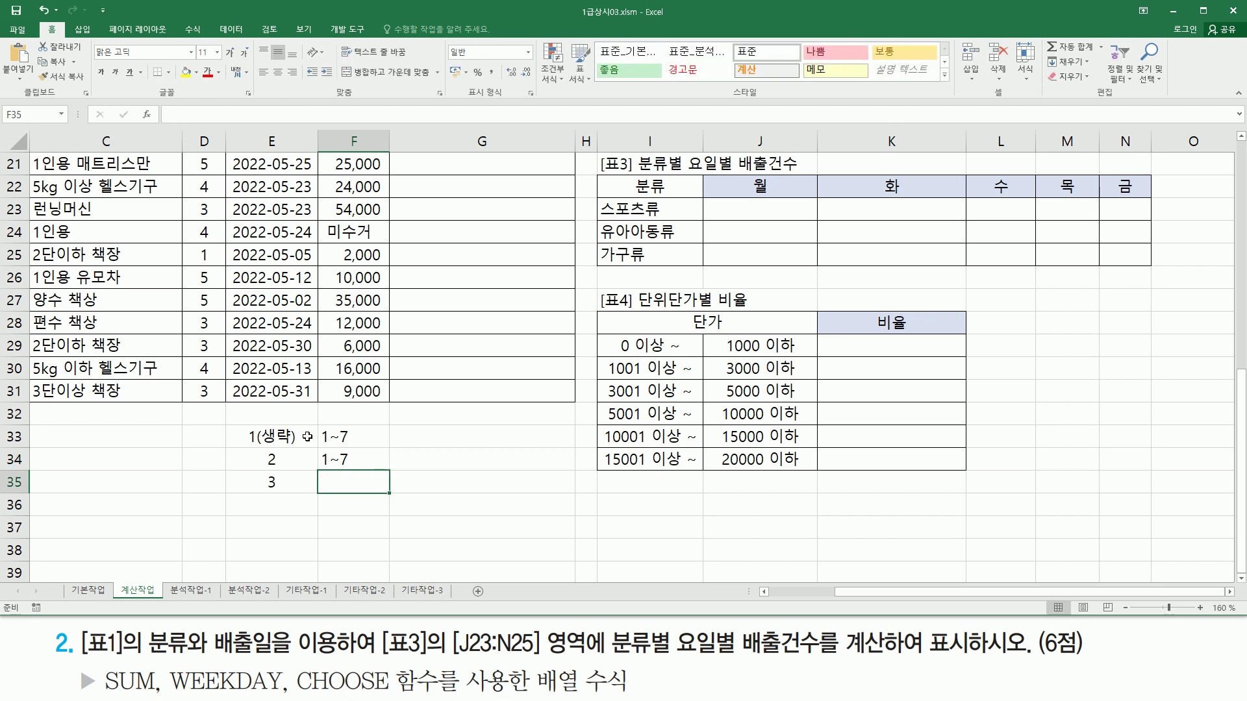
# - Enter the return range 0~6 in F35 beside the note for type 3
pyautogui.write('0~')
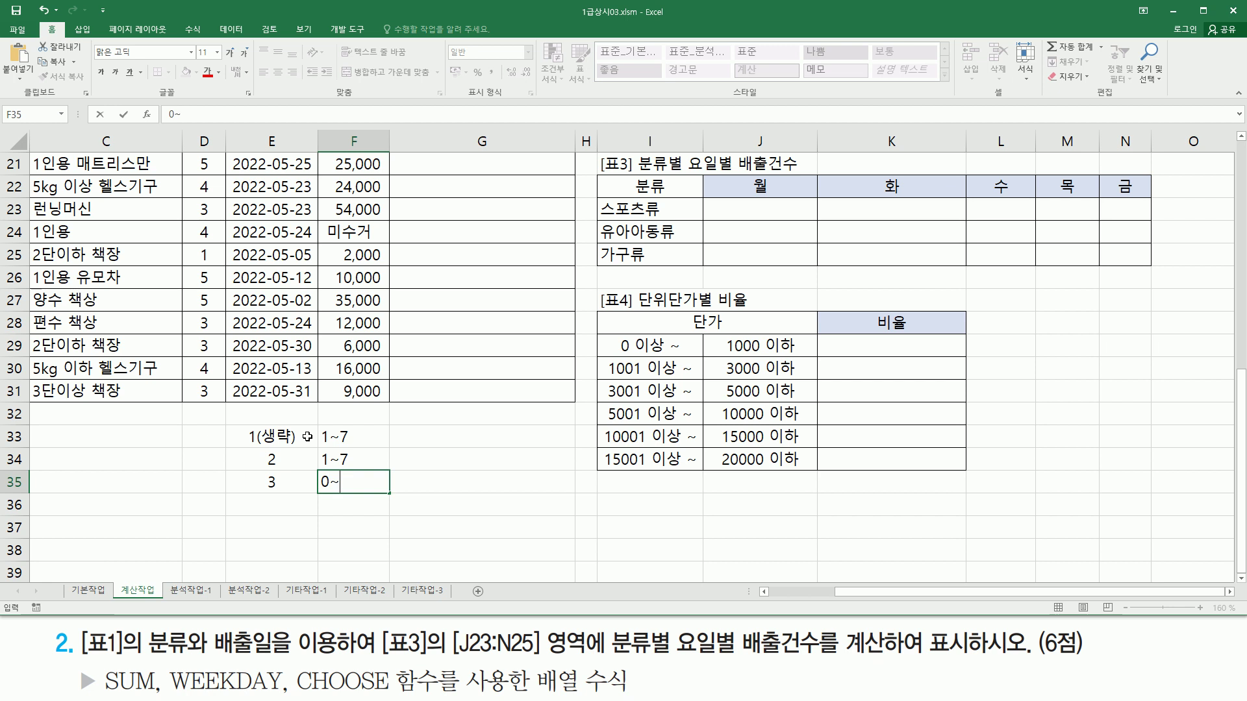
pyautogui.write('6')
pyautogui.press('Return')
# - Add the weekdays to the type 1 return range in F33 so it reads 1일~7토
pyautogui.press('Up')
pyautogui.press('Up')
pyautogui.press('Up')
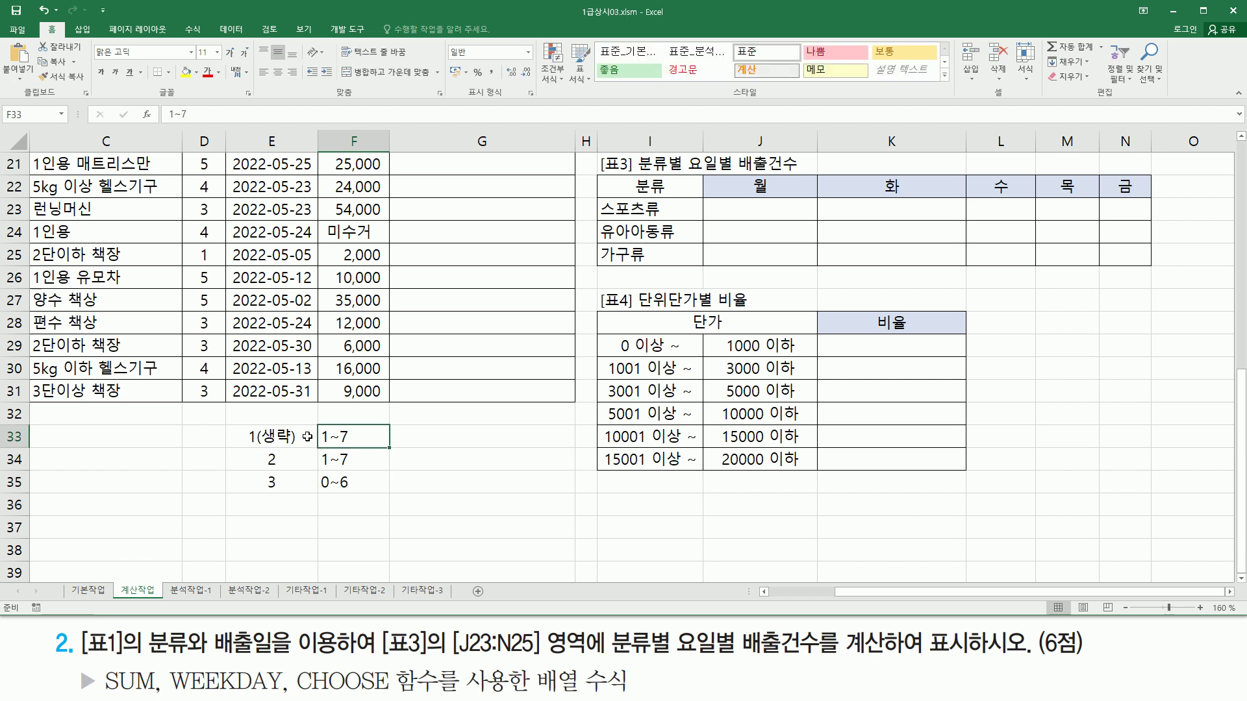
pyautogui.press('F2')
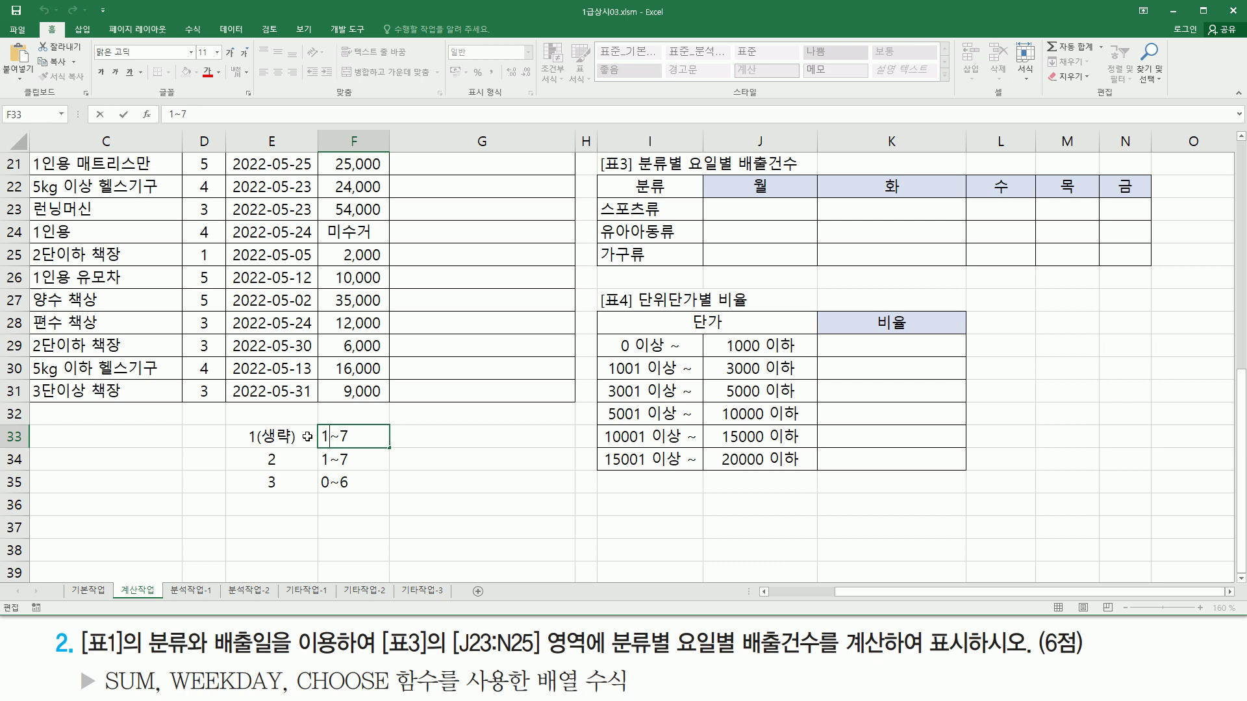
pyautogui.write('이')
pyautogui.press('End')
pyautogui.write('ㅌ')
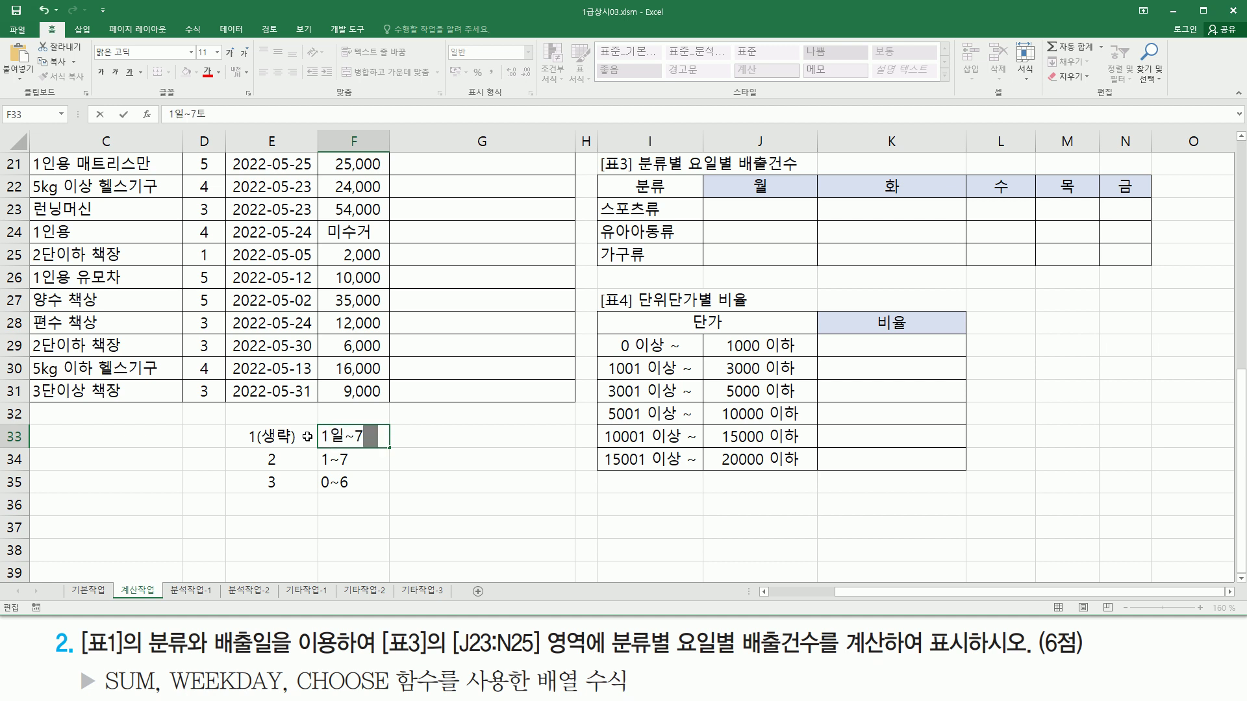
pyautogui.press('Return')
# - Add the weekdays to the type 2 return range in F34 so it reads 1월~7일
pyautogui.press('F2')
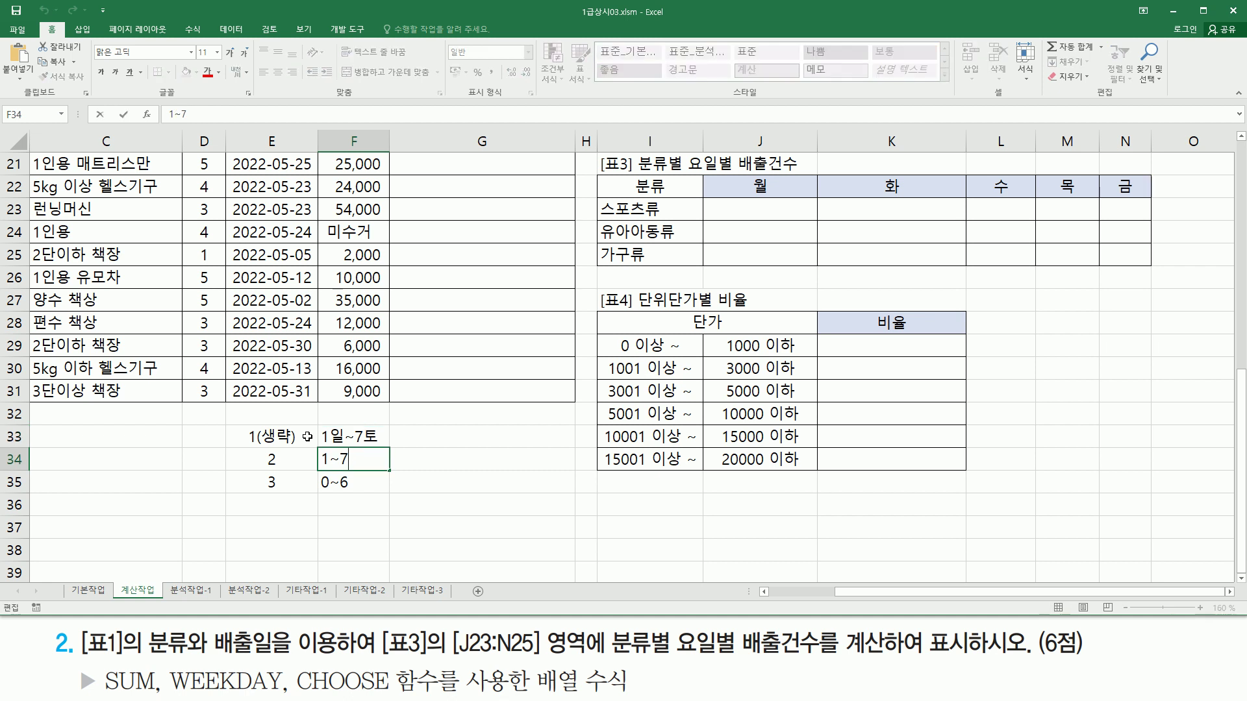
pyautogui.write('ㅇ')
pyautogui.press('End')
pyautogui.write('일')
pyautogui.press('Return')
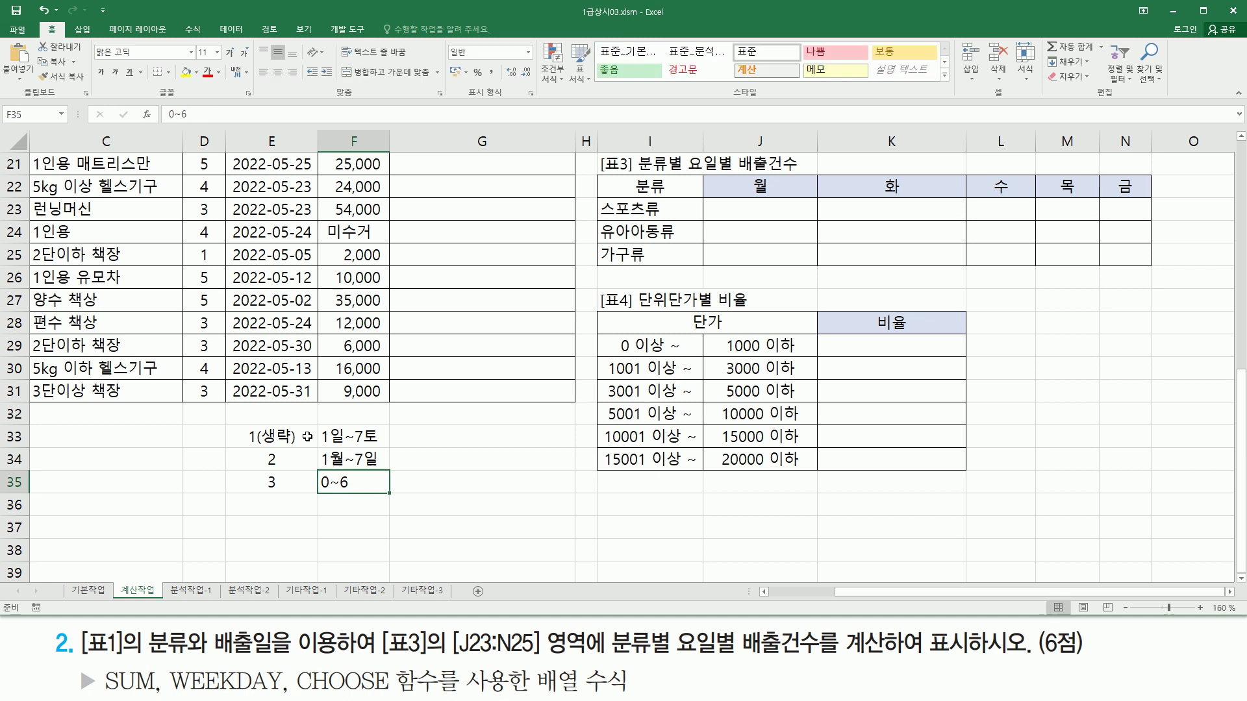
# - Add the weekdays to the type 3 return range in F35 so it reads 0월~6일
pyautogui.press('F2')
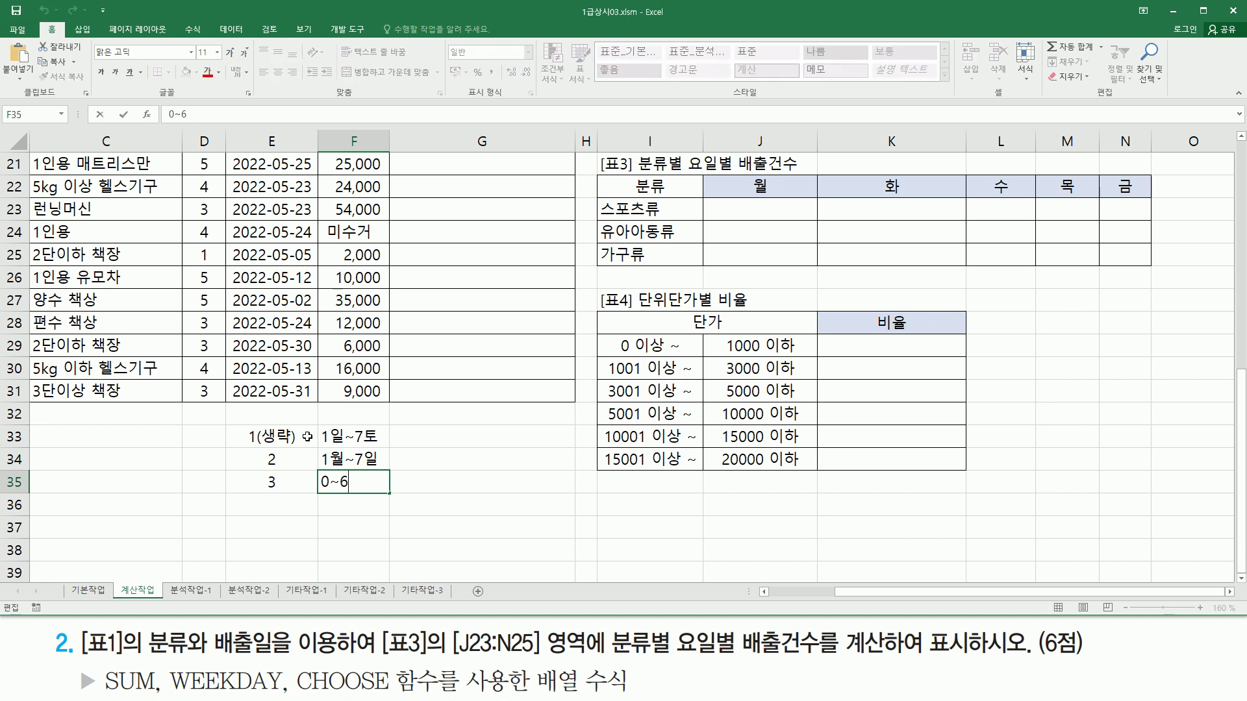
pyautogui.press('Home')
pyautogui.write('워')
pyautogui.press('End')
pyautogui.write('일')
pyautogui.press('Return')
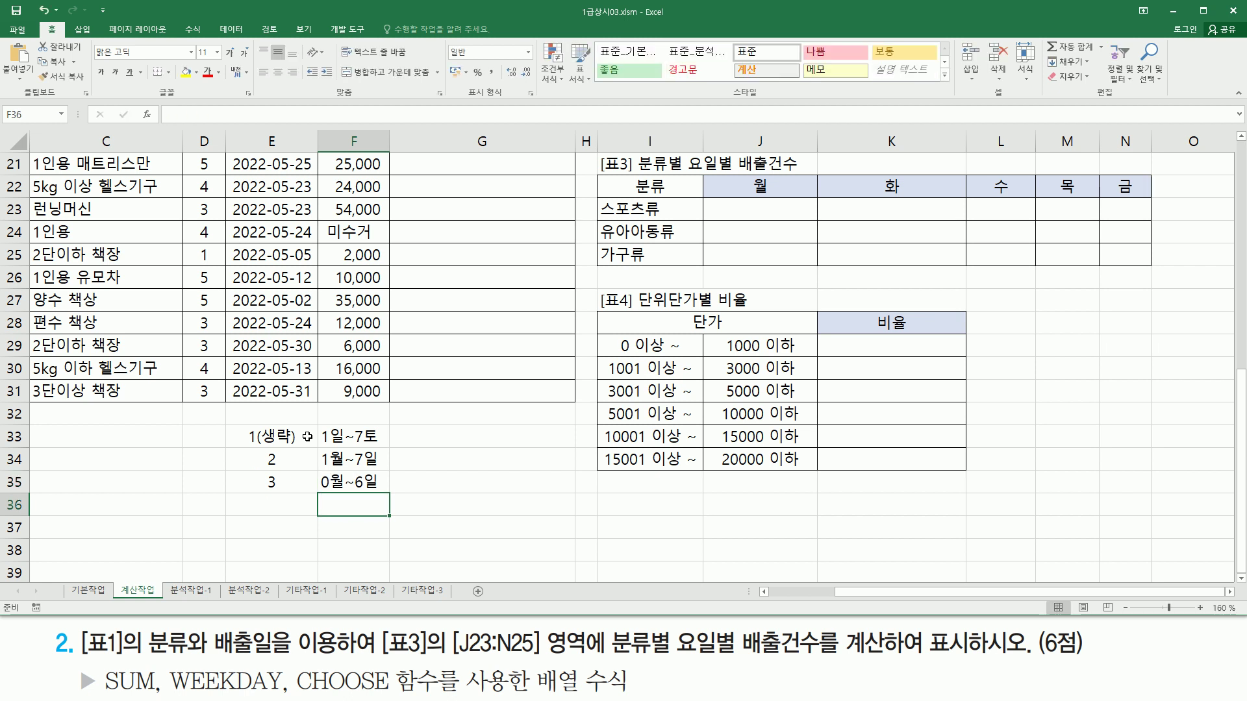
pyautogui.press('Up')
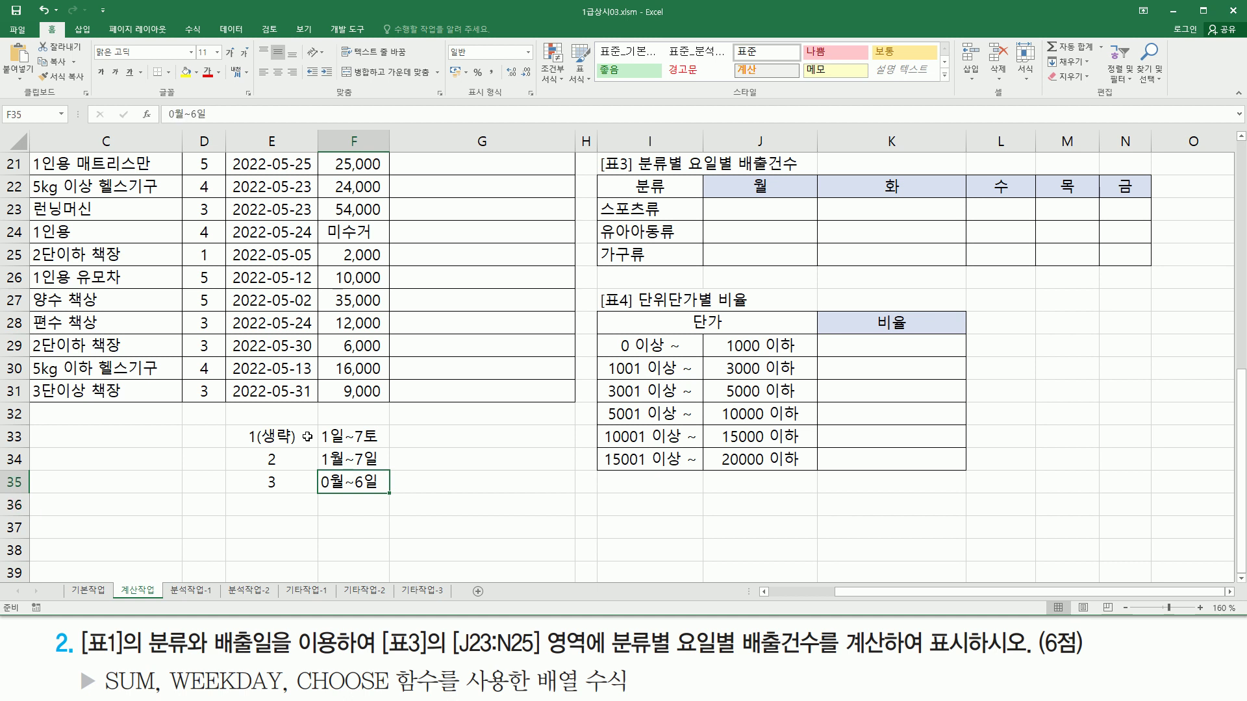
pyautogui.hotkey('shift', 'Left')
pyautogui.hotkey('shift', 'Up')
pyautogui.hotkey('shift', 'Up')
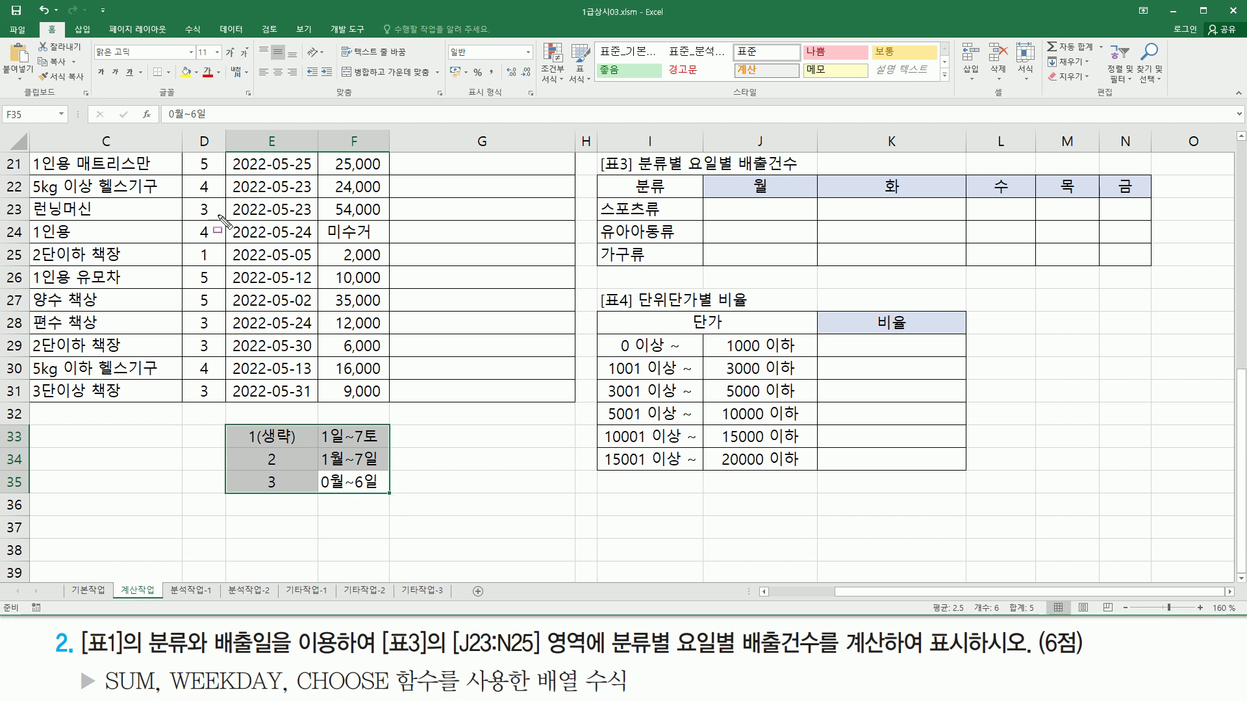
pyautogui.moveTo(232, 199); pyautogui.dragTo(316, 219)
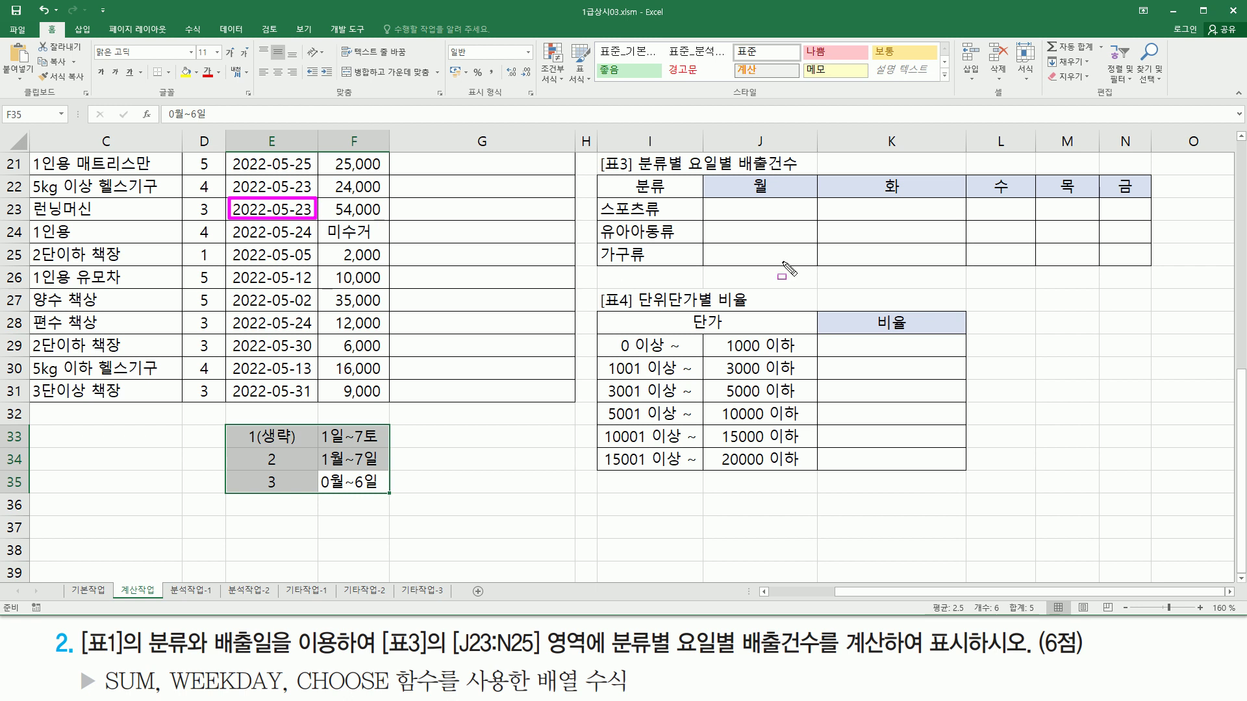
pyautogui.moveTo(713, 171)
pyautogui.mouseDown()
pyautogui.moveTo(833, 196)
pyautogui.moveTo(1153, 197)
pyautogui.mouseUp()
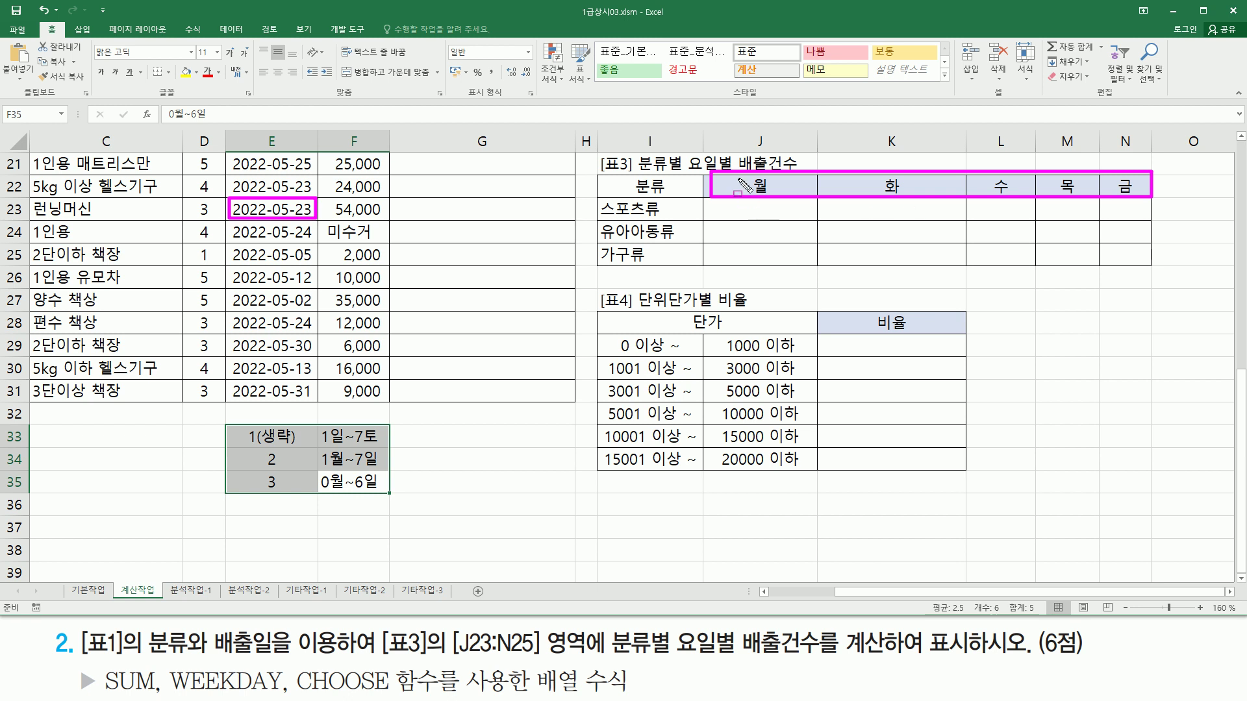
pyautogui.moveTo(751, 177); pyautogui.dragTo(773, 200)
pyautogui.moveTo(887, 175); pyautogui.dragTo(900, 197)
pyautogui.moveTo(986, 169)
pyautogui.mouseDown()
pyautogui.moveTo(1016, 198)
pyautogui.moveTo(1026, 170)
pyautogui.moveTo(1084, 209)
pyautogui.moveTo(1144, 200)
pyautogui.mouseUp()
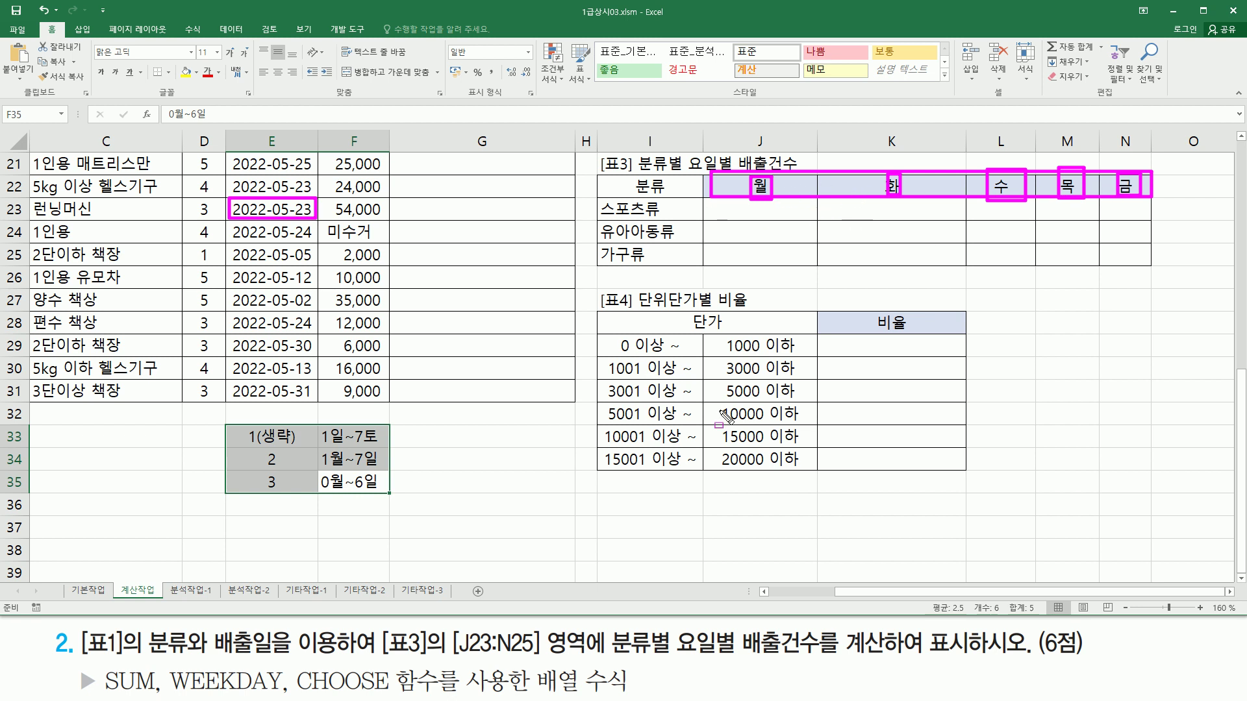
pyautogui.moveTo(293, 663)
pyautogui.mouseDown()
pyautogui.moveTo(317, 687)
pyautogui.moveTo(438, 696)
pyautogui.mouseUp()
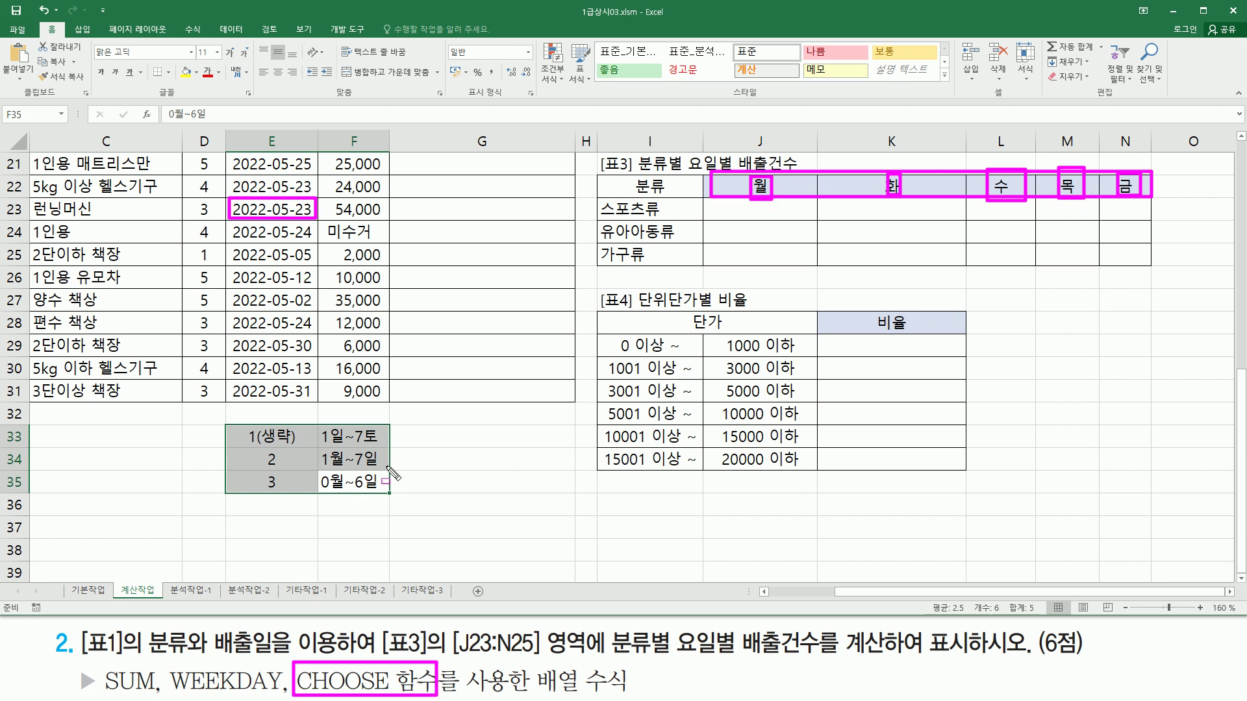
pyautogui.press('Escape')
# - Write the sample syntax choose( 2 ,"a","b","c","d","e") as a plain-text note in E37 below the WEEKDAY notes
pyautogui.click(280, 532)
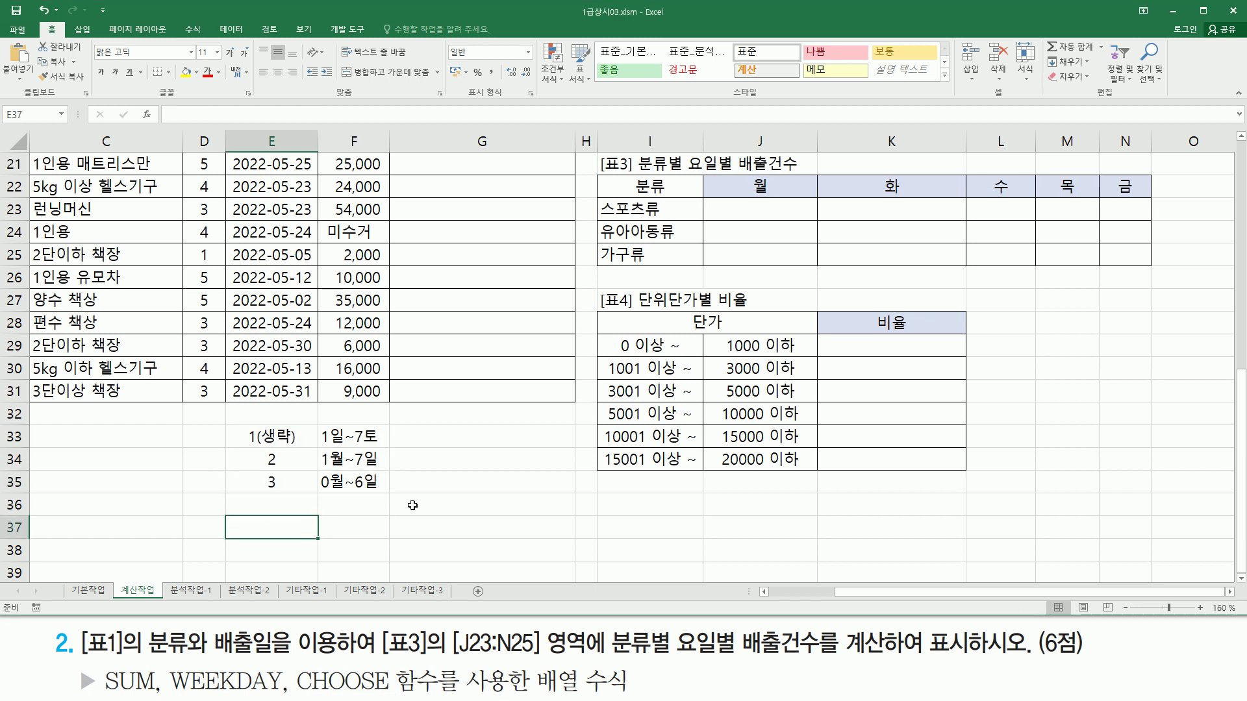
pyautogui.write('=')
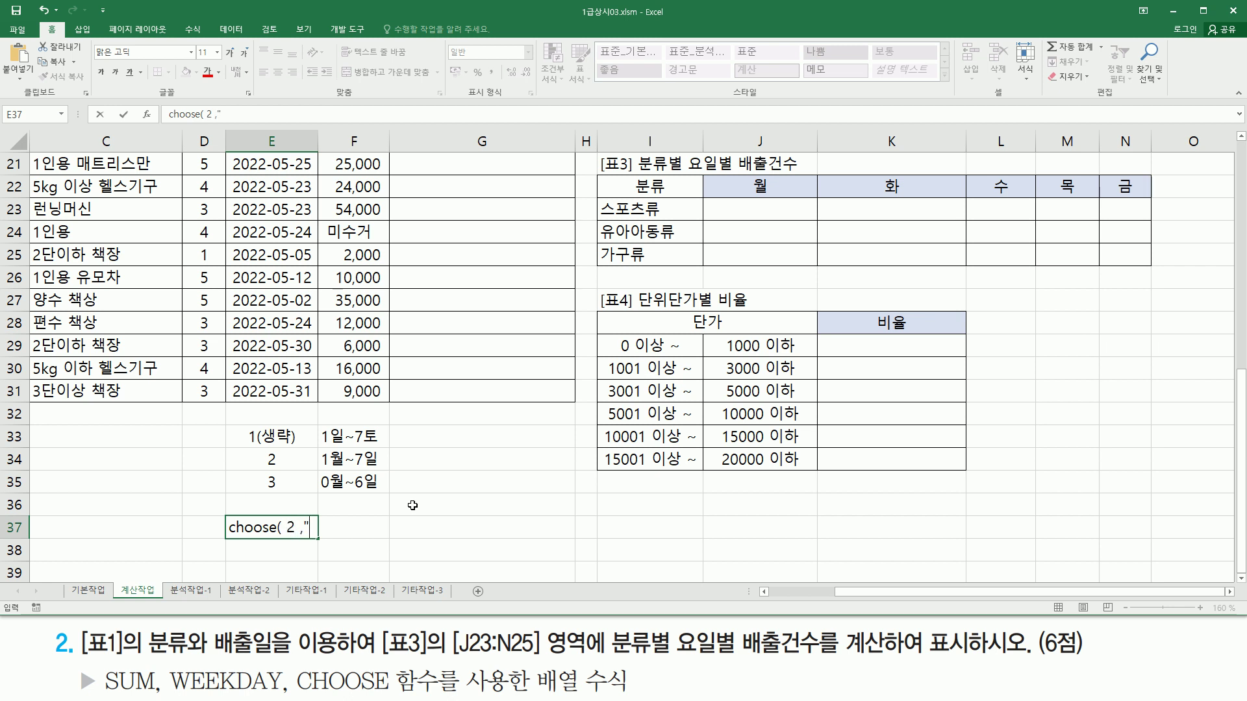
pyautogui.write(',"b","c","d","e"')
pyautogui.press('Return')
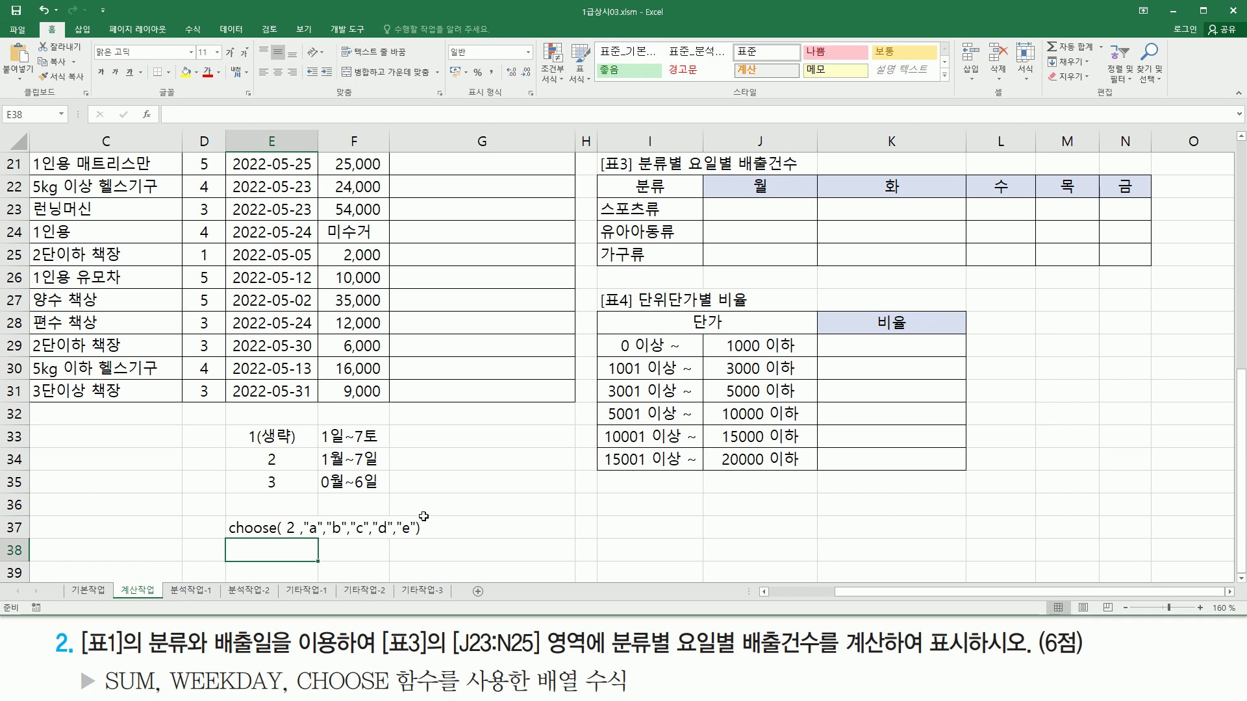
pyautogui.moveTo(304, 537); pyautogui.dragTo(393, 539)
pyautogui.moveTo(291, 511); pyautogui.dragTo(292, 519)
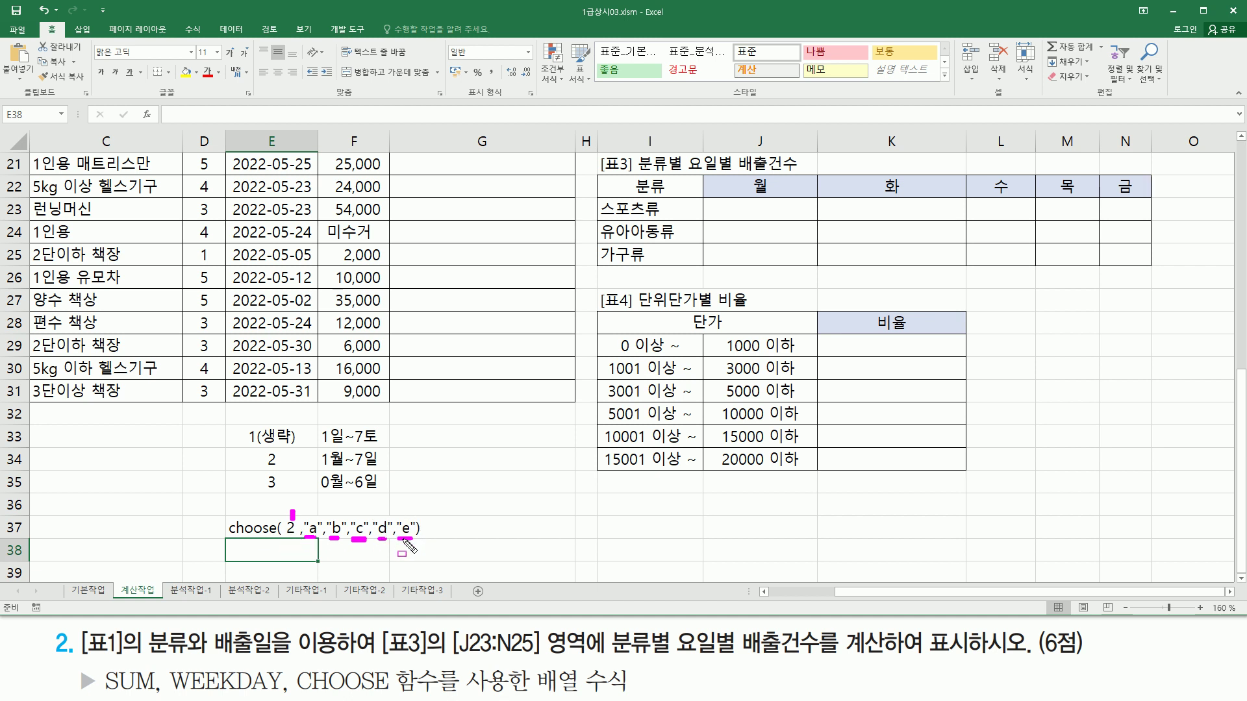
pyautogui.moveTo(224, 539); pyautogui.dragTo(272, 536)
pyautogui.moveTo(247, 449)
pyautogui.mouseDown()
pyautogui.moveTo(312, 484)
pyautogui.moveTo(399, 484)
pyautogui.moveTo(401, 466)
pyautogui.mouseUp()
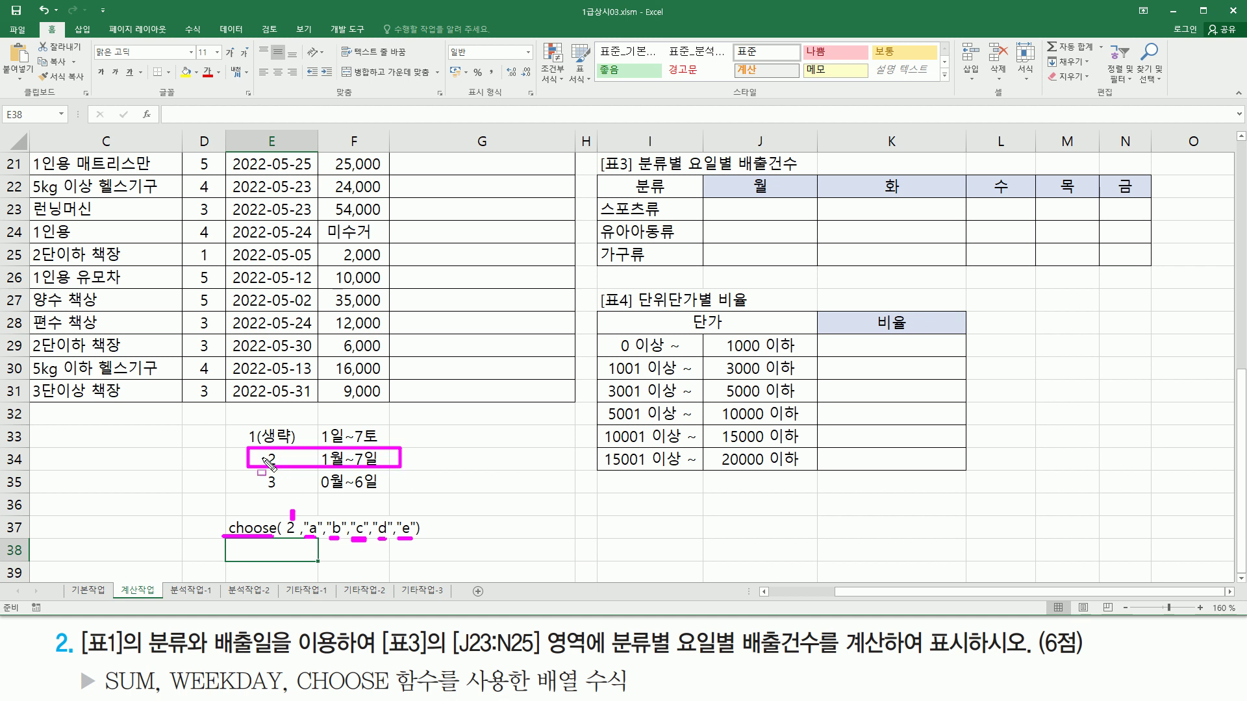
pyautogui.moveTo(260, 451); pyautogui.dragTo(282, 475)
pyautogui.moveTo(732, 203); pyautogui.dragTo(798, 216)
pyautogui.moveTo(738, 171)
pyautogui.mouseDown()
pyautogui.moveTo(800, 170)
pyautogui.moveTo(800, 157)
pyautogui.mouseUp()
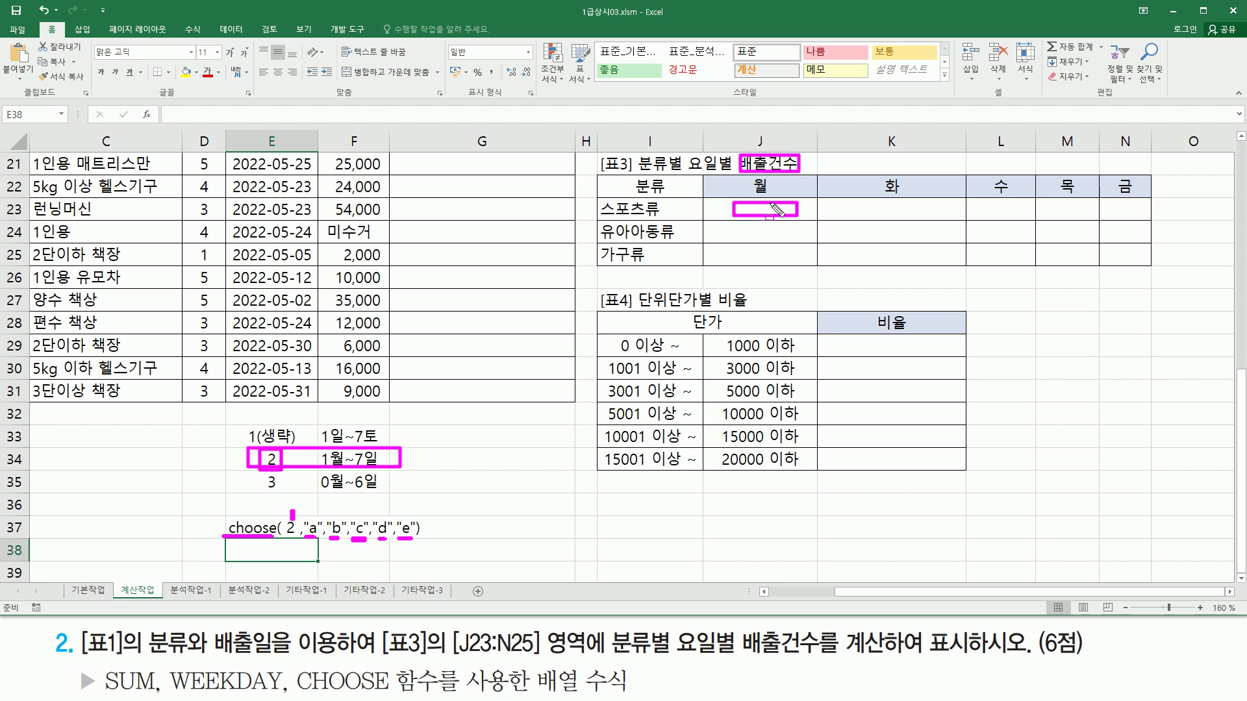
pyautogui.moveTo(600, 199); pyautogui.dragTo(664, 219)
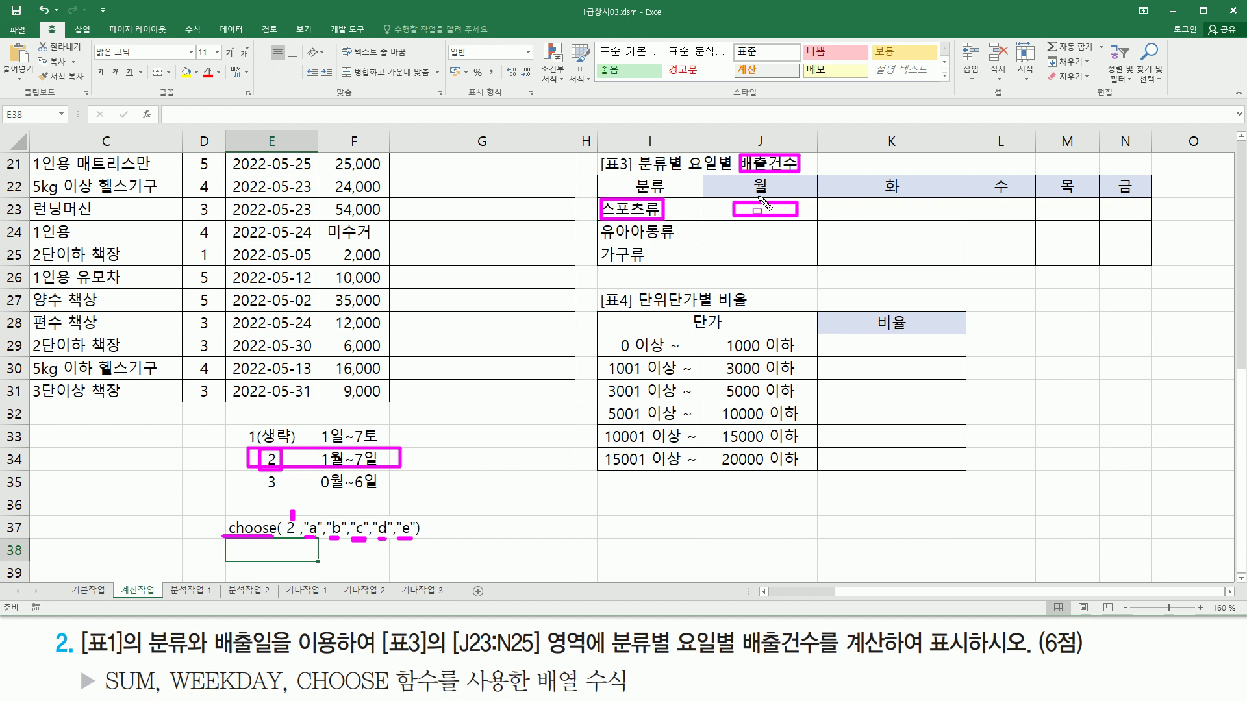
pyautogui.moveTo(750, 177); pyautogui.dragTo(772, 197)
pyautogui.moveTo(747, 203)
pyautogui.mouseDown()
pyautogui.moveTo(761, 219)
pyautogui.moveTo(779, 216)
pyautogui.moveTo(779, 202)
pyautogui.mouseUp()
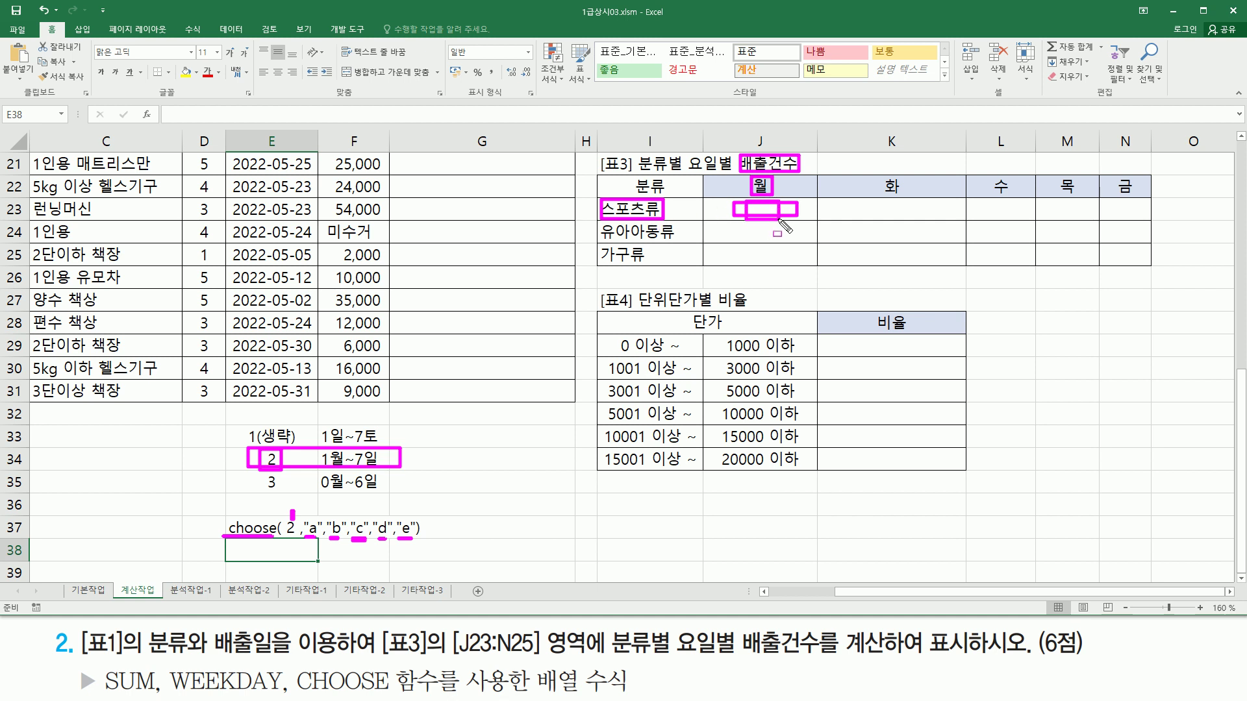
pyautogui.moveTo(850, 224)
pyautogui.mouseDown()
pyautogui.moveTo(933, 243)
pyautogui.moveTo(849, 227)
pyautogui.mouseUp()
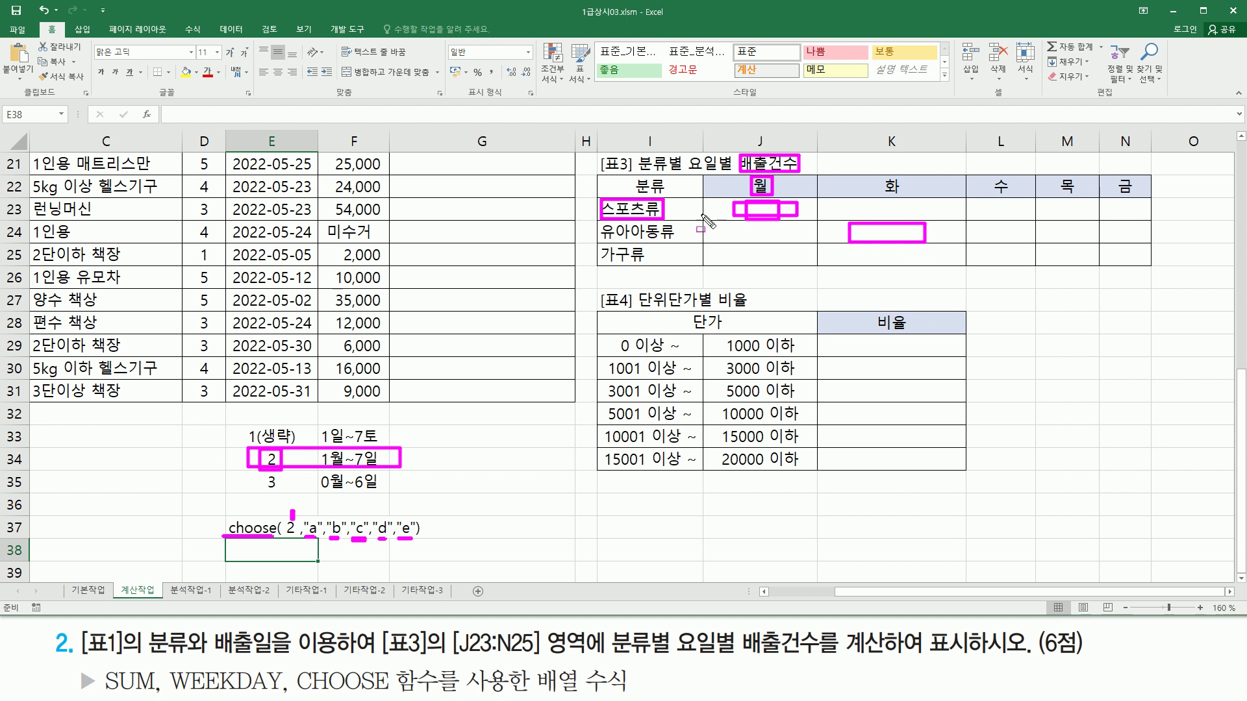
pyautogui.moveTo(592, 225)
pyautogui.mouseDown()
pyautogui.moveTo(592, 242)
pyautogui.moveTo(682, 242)
pyautogui.moveTo(680, 226)
pyautogui.mouseUp()
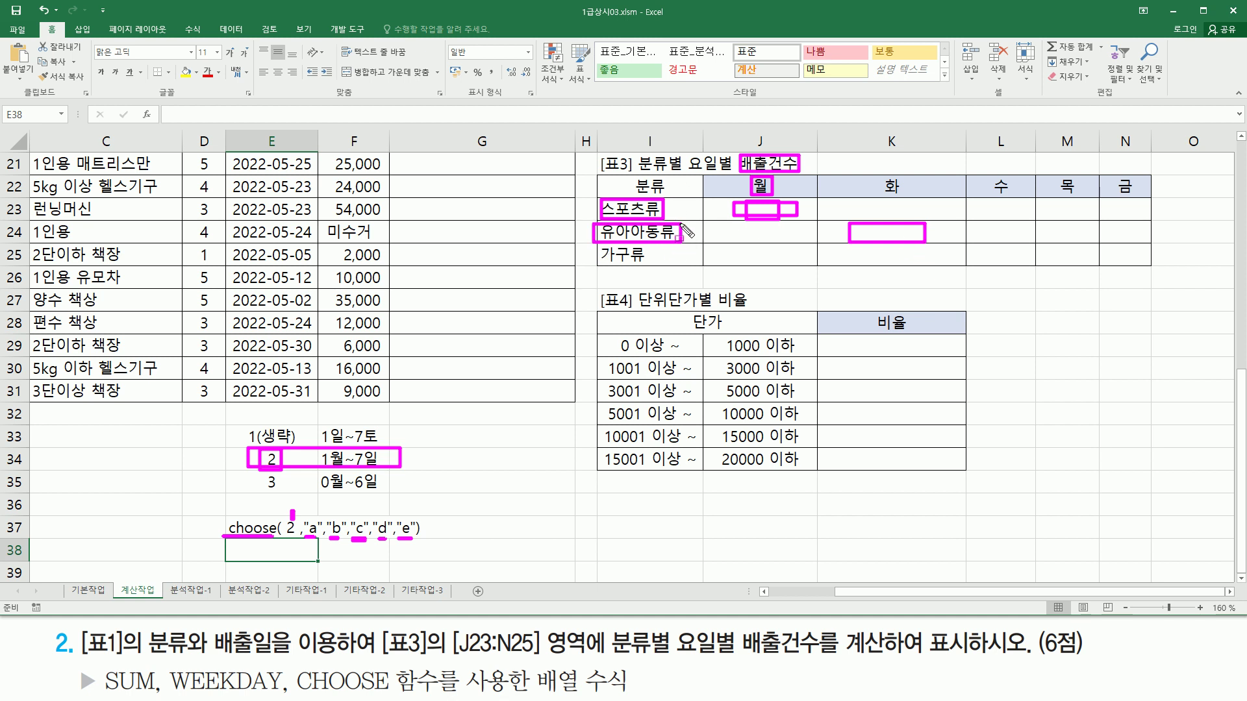
pyautogui.moveTo(879, 175); pyautogui.dragTo(911, 197)
pyautogui.moveTo(880, 225); pyautogui.dragTo(905, 241)
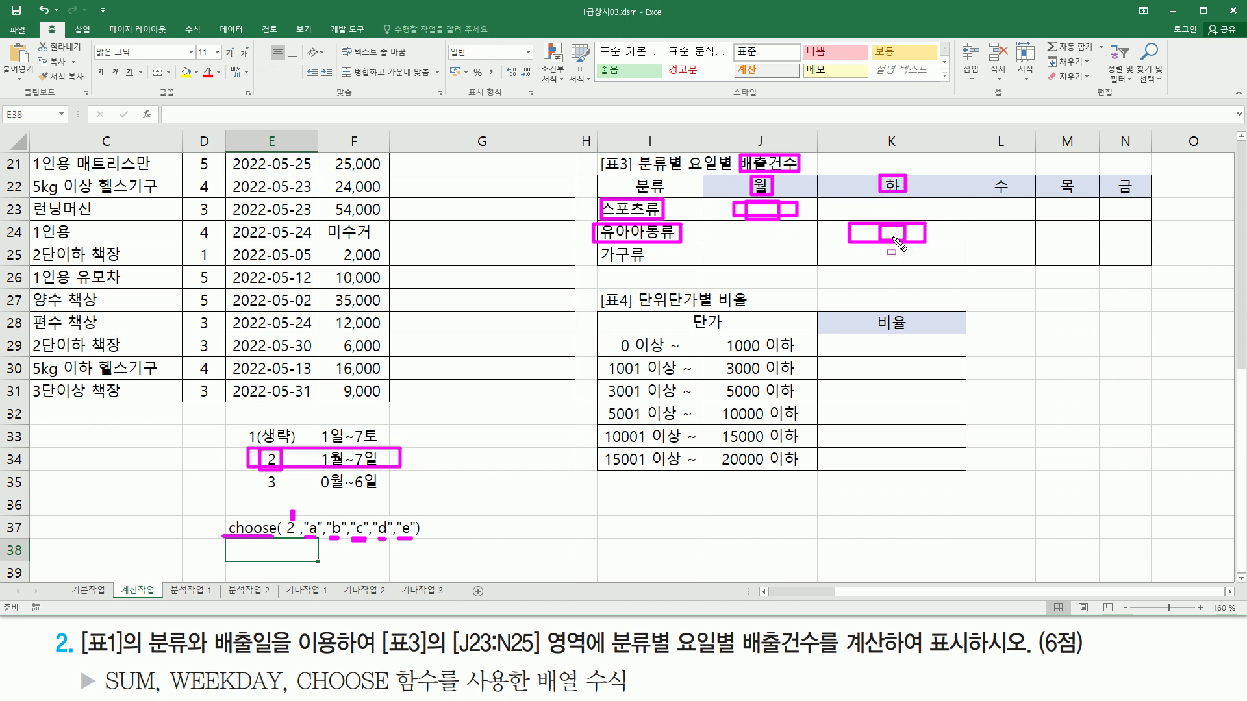
pyautogui.press('Escape')
# - Start a SUM formula in J23 of 표3 with the 분류 condition (A3:A31=I23)
pyautogui.click(731, 208)
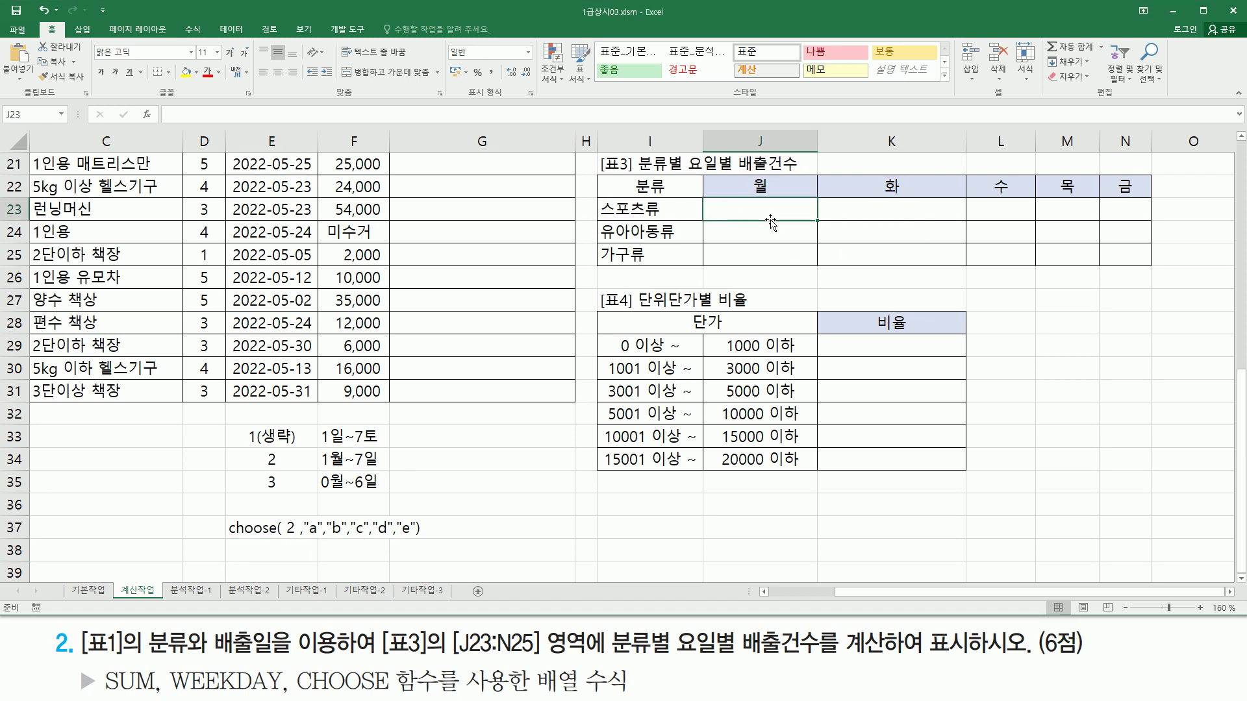
pyautogui.write('=')
pyautogui.write('sum(  ')
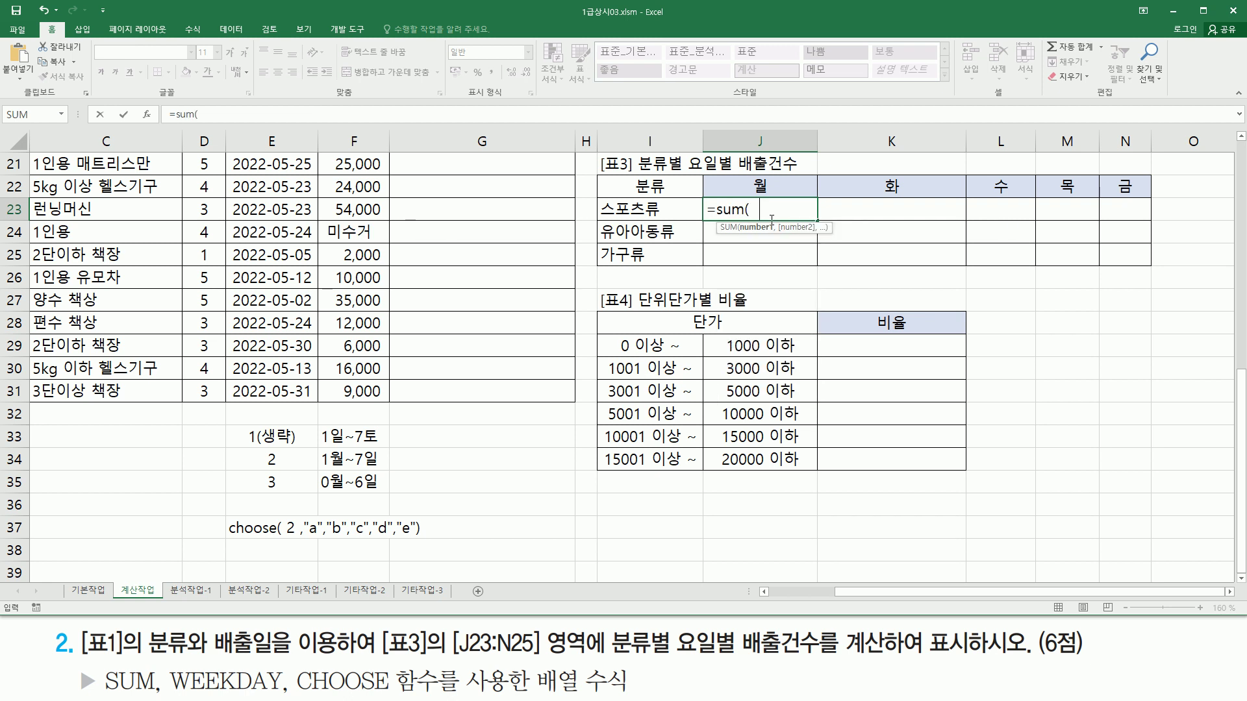
pyautogui.write('(')
pyautogui.click(782, 591)
pyautogui.scroll(7, 389, 324)
pyautogui.click(94, 208)
pyautogui.scroll(-7, 91, 289)
pyautogui.keyDown('shift'); pyautogui.click(75, 391); pyautogui.keyUp('shift')
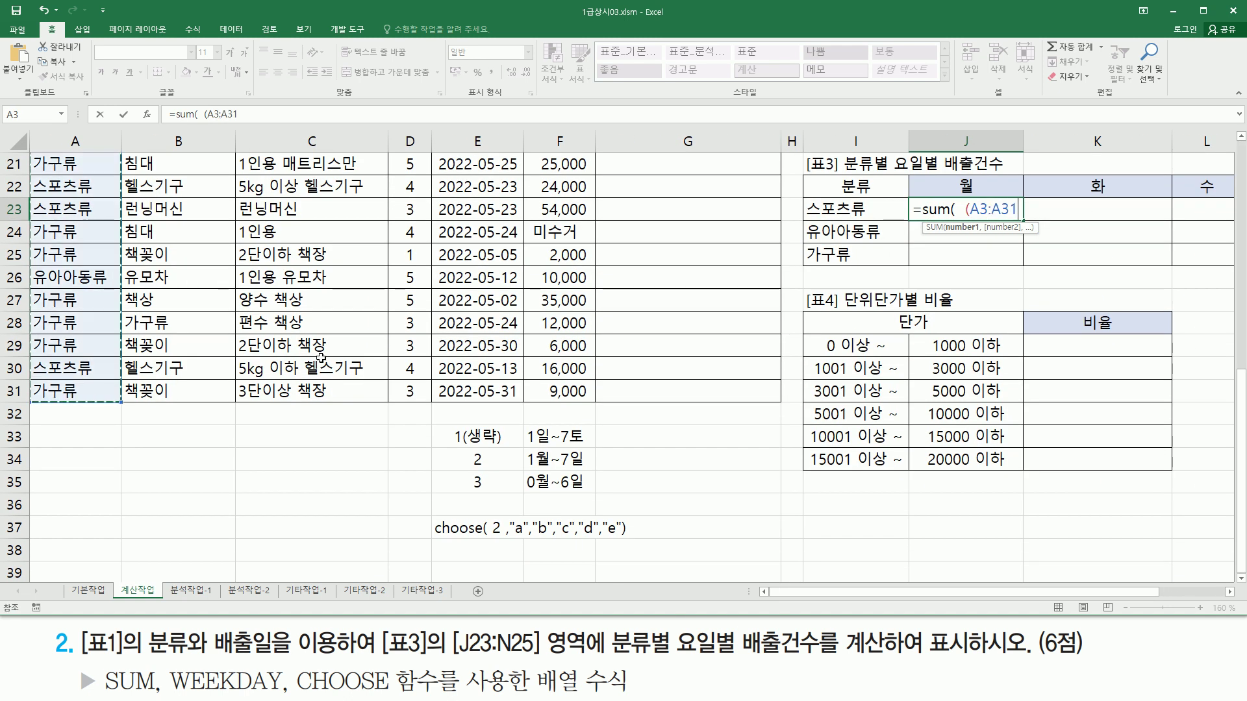
pyautogui.write('=')
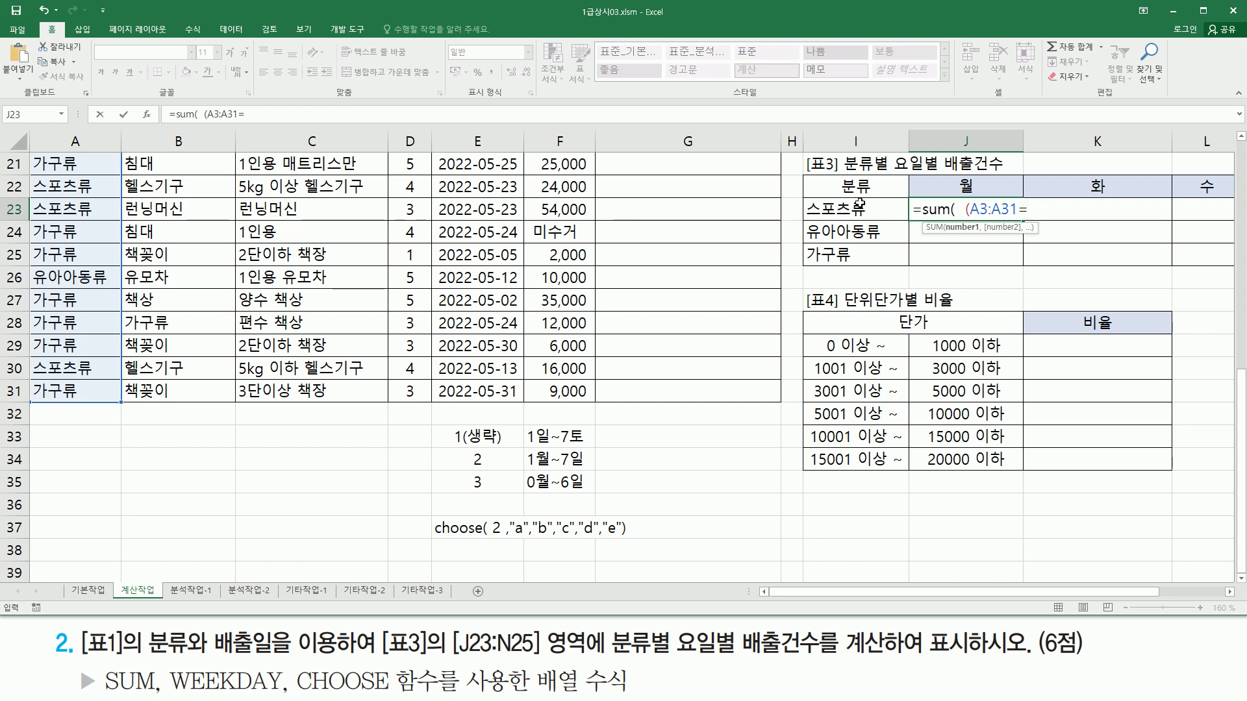
pyautogui.click(858, 208)
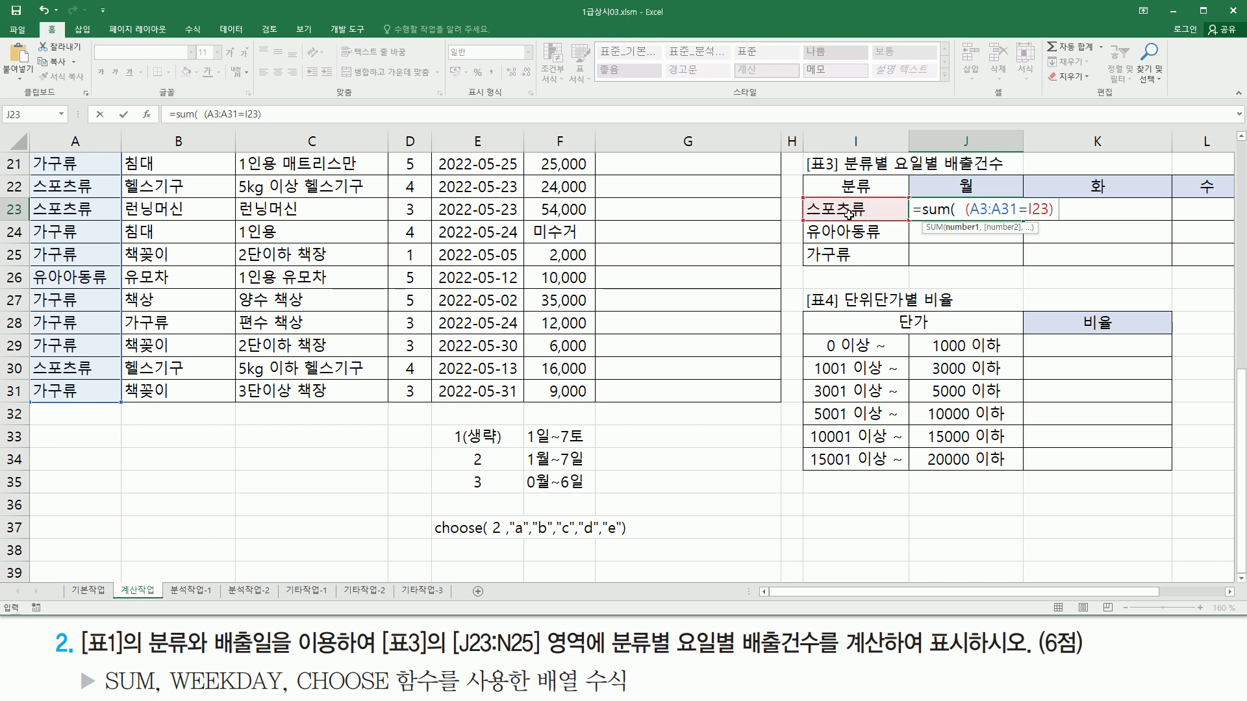
# - Extend the J23 formula with a second condition starting * ( WEEKDAY(E3:E31 , 2 ), using the 배출일 dates and return type 2
pyautogui.write('* (')
pyautogui.scroll(7, 538, 363)
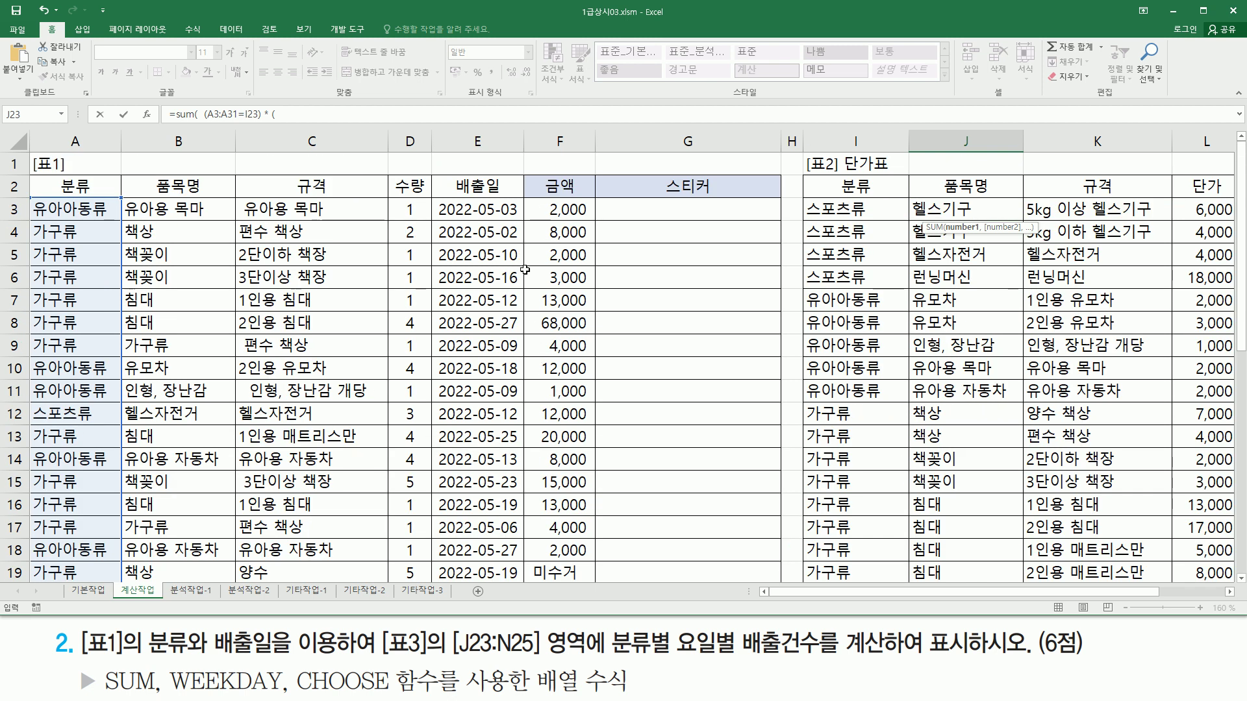
pyautogui.scroll(-3, 481, 263)
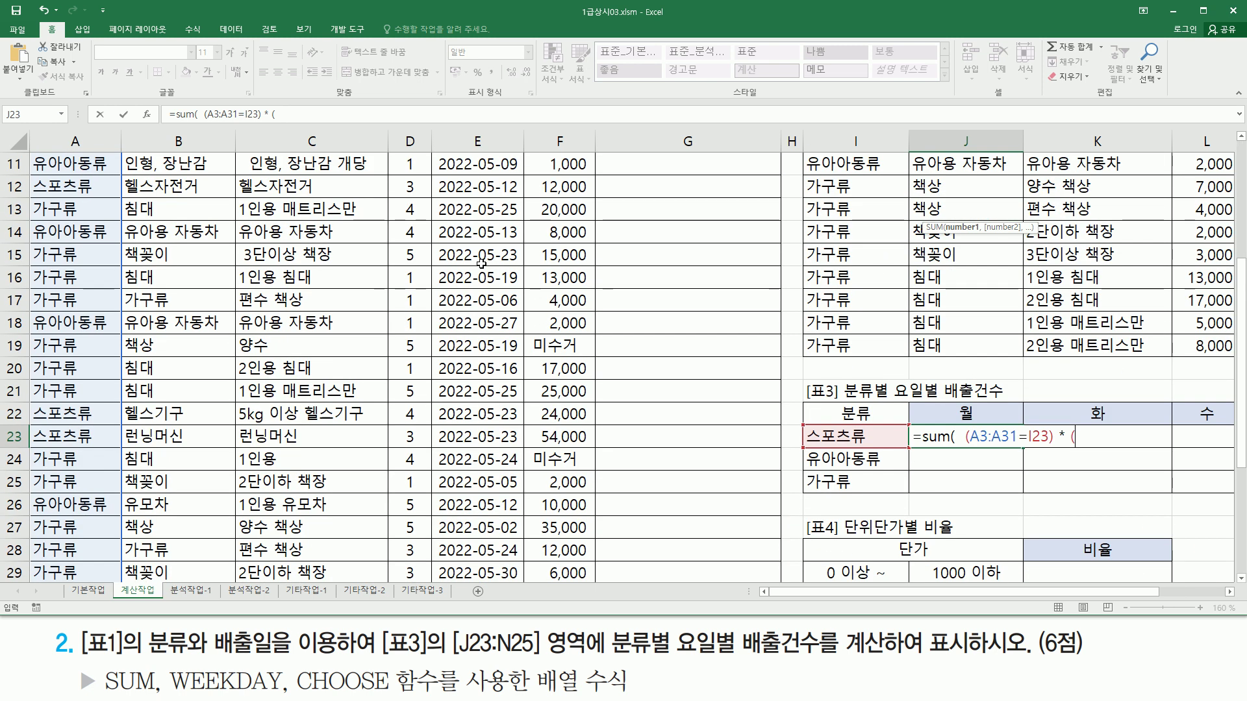
pyautogui.scroll(-3, 481, 263)
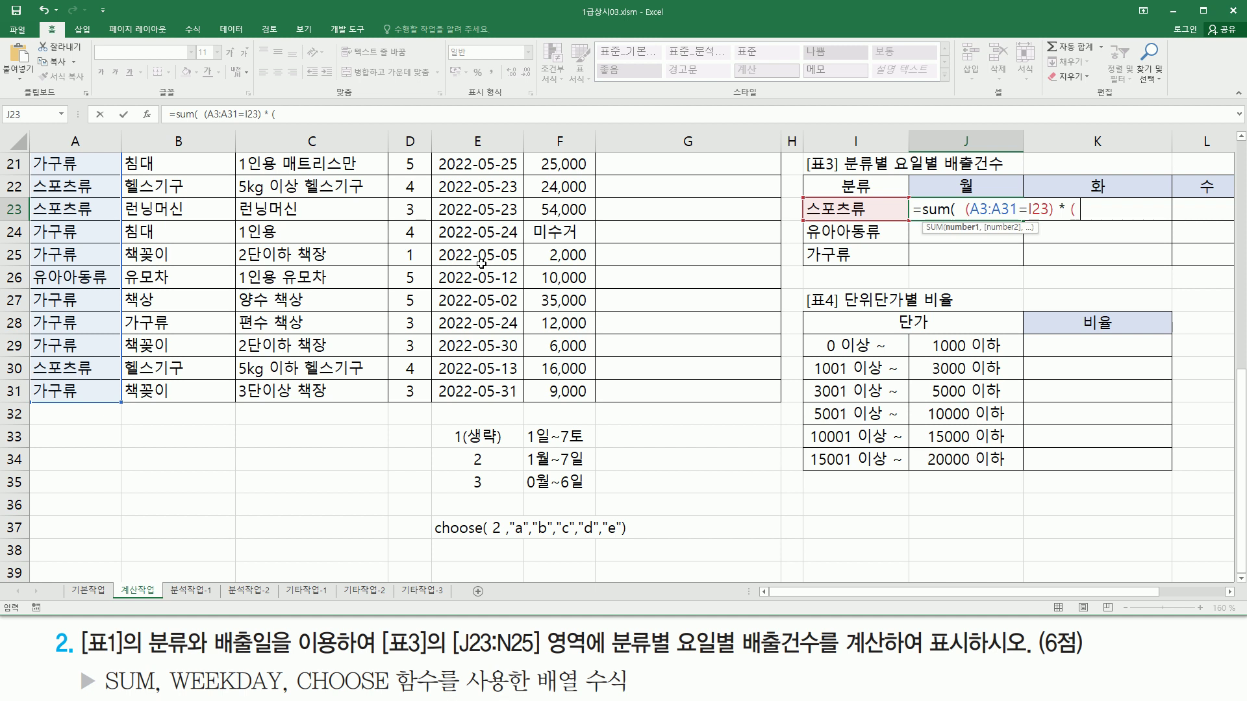
pyautogui.write('wee')
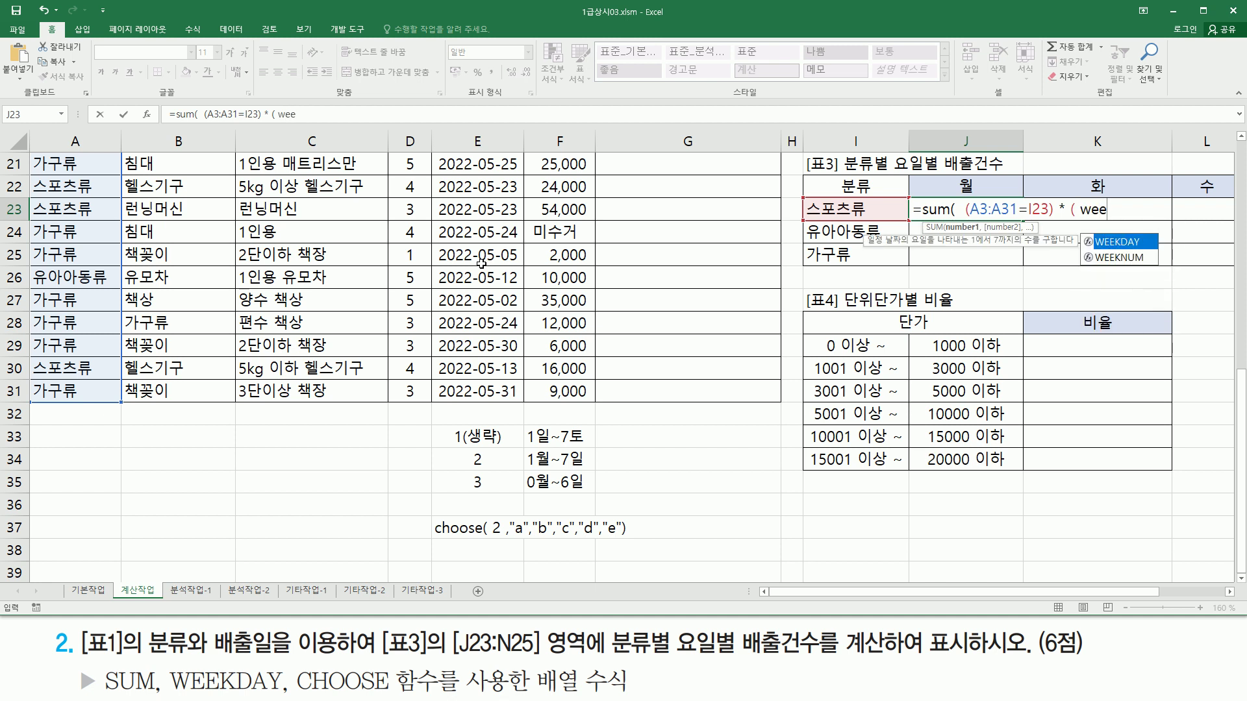
pyautogui.press('Tab')
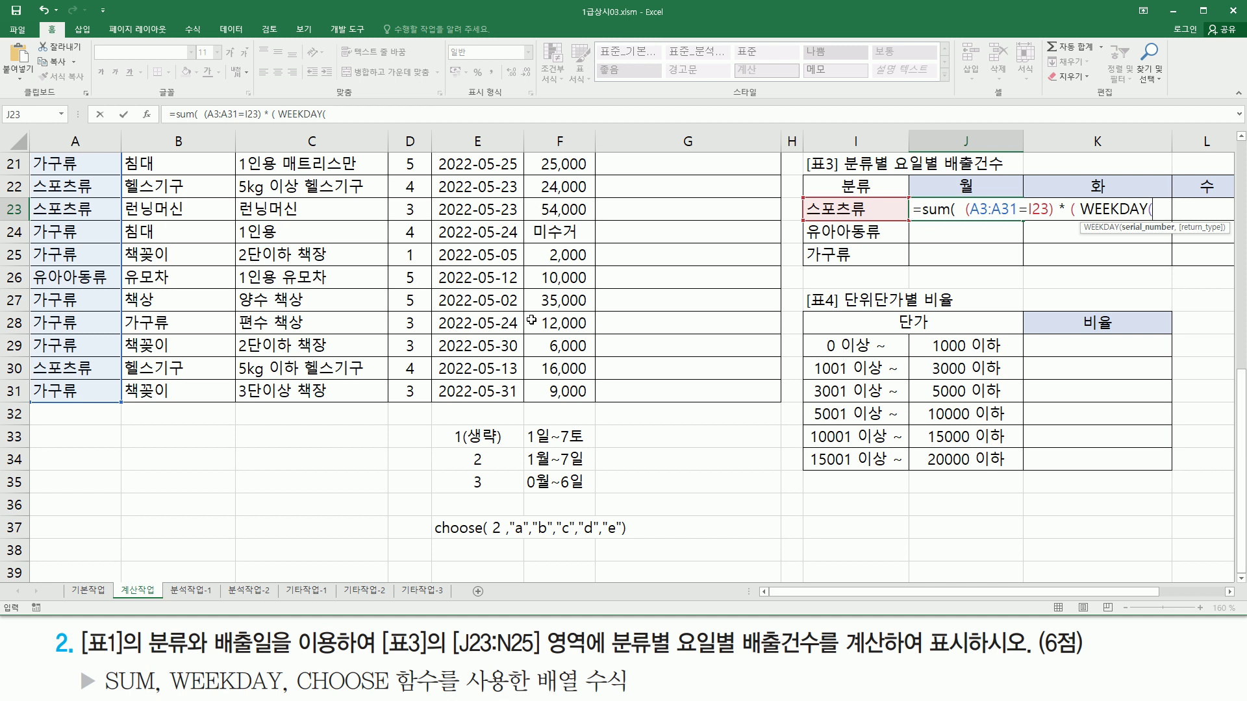
pyautogui.scroll(7, 512, 323)
pyautogui.click(487, 211)
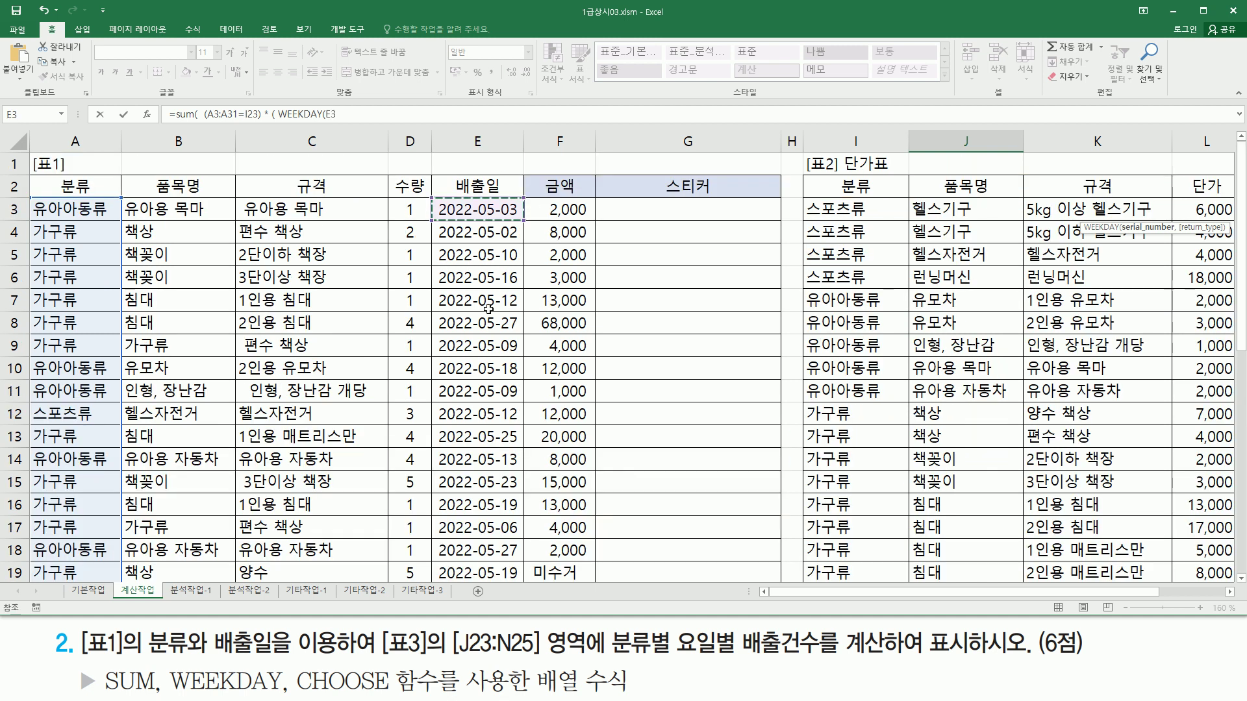
pyautogui.scroll(-3, 488, 309)
pyautogui.scroll(-4, 488, 309)
pyautogui.keyDown('shift'); pyautogui.click(498, 396); pyautogui.keyUp('shift')
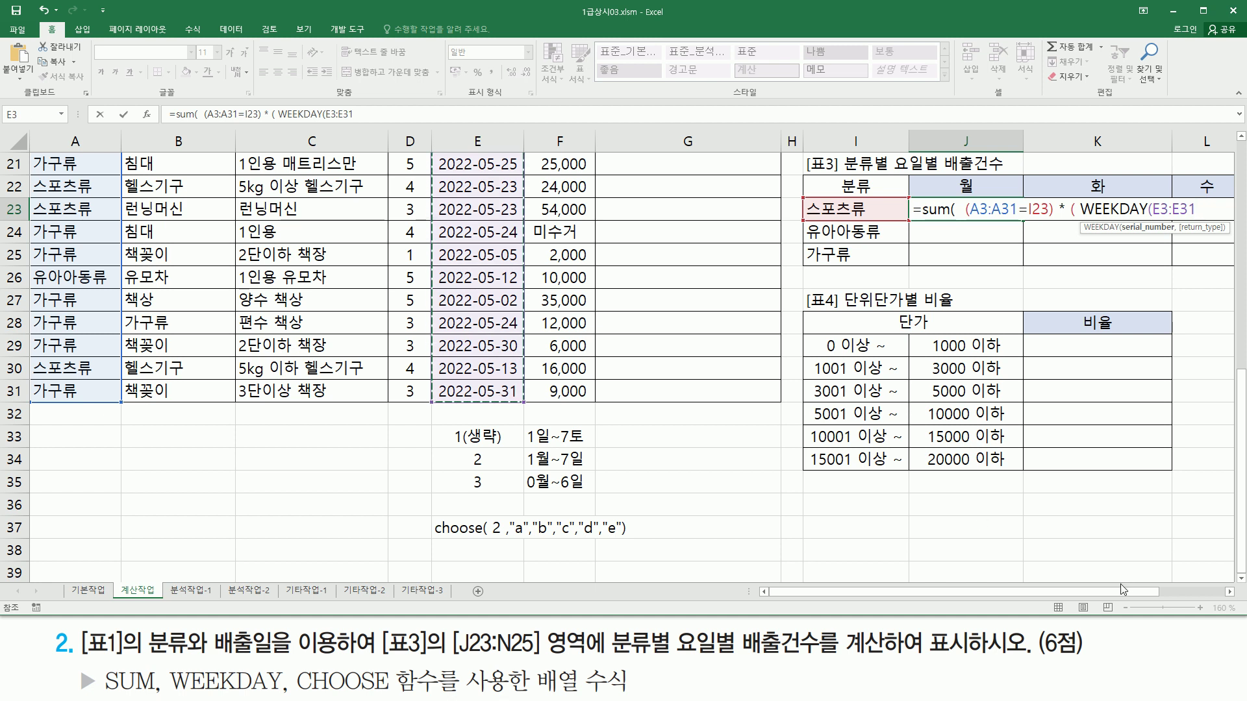
pyautogui.write(', 2')
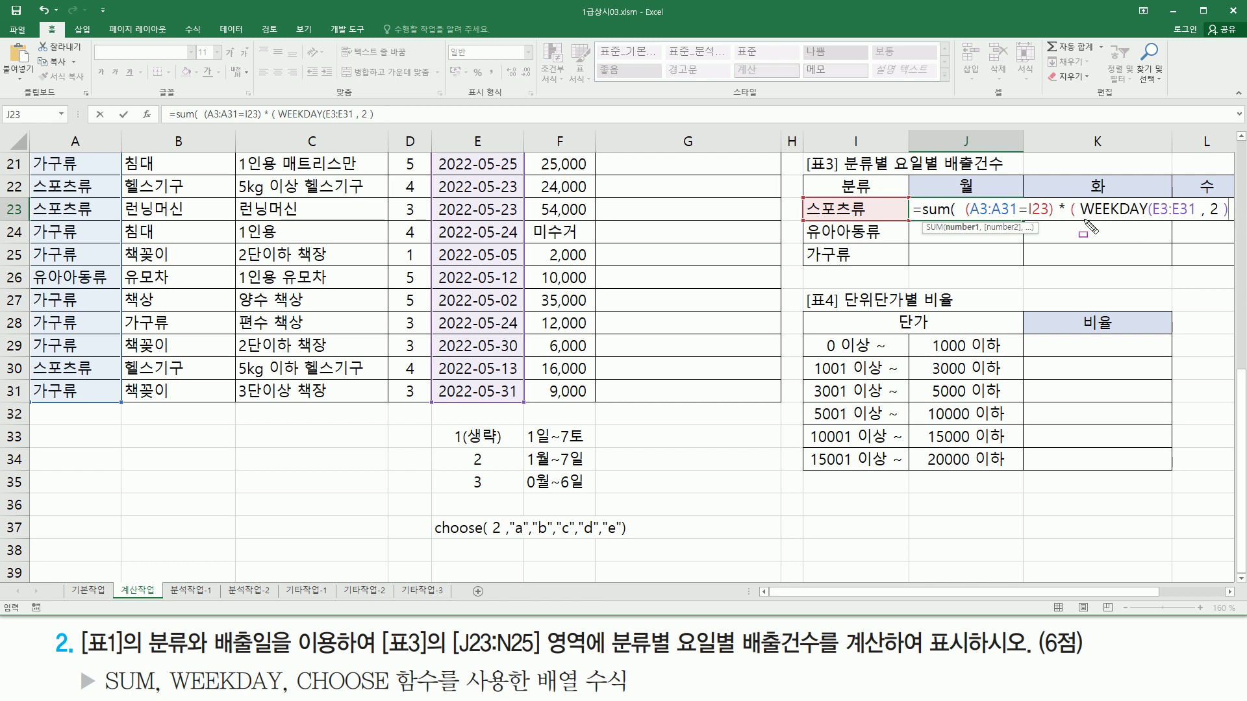
pyautogui.moveTo(1084, 217)
pyautogui.mouseDown()
pyautogui.moveTo(1197, 214)
pyautogui.moveTo(1228, 201)
pyautogui.mouseUp()
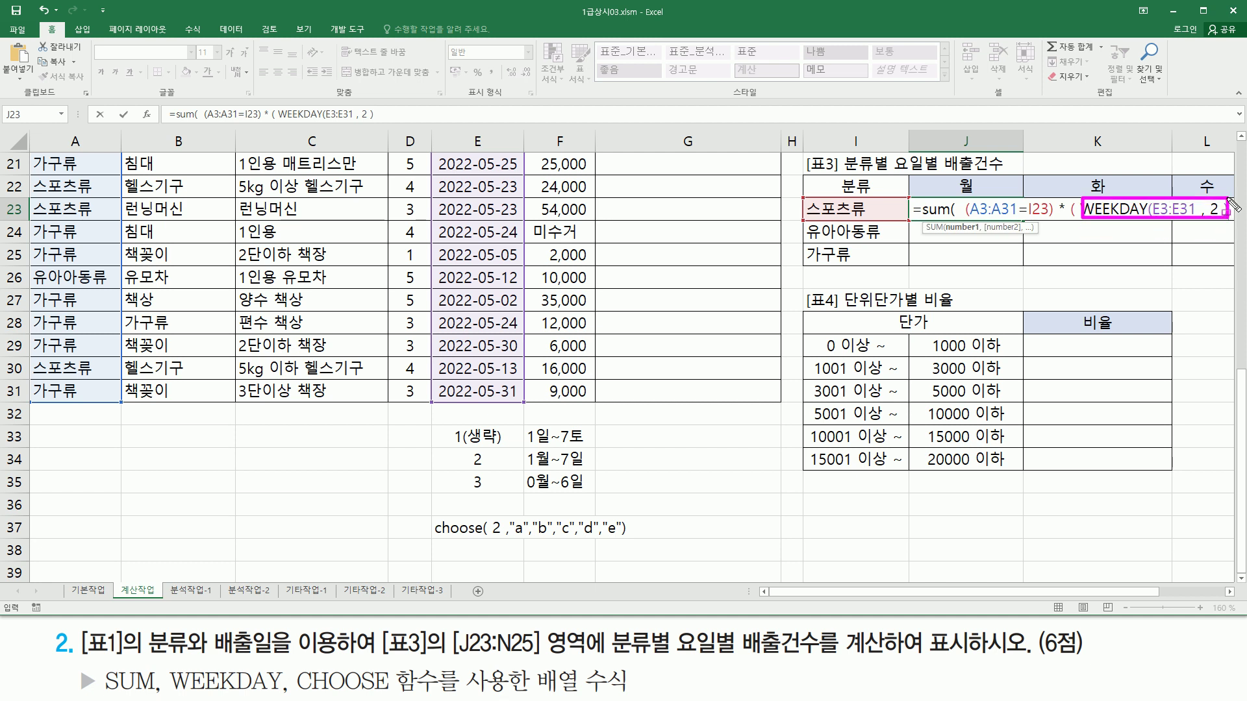
pyautogui.press('Escape')
# - Wrap the WEEKDAY expression in J23 in a CHOOSE function so that it serves as the index number
pyautogui.moveTo(1144, 595); pyautogui.dragTo(1209, 594)
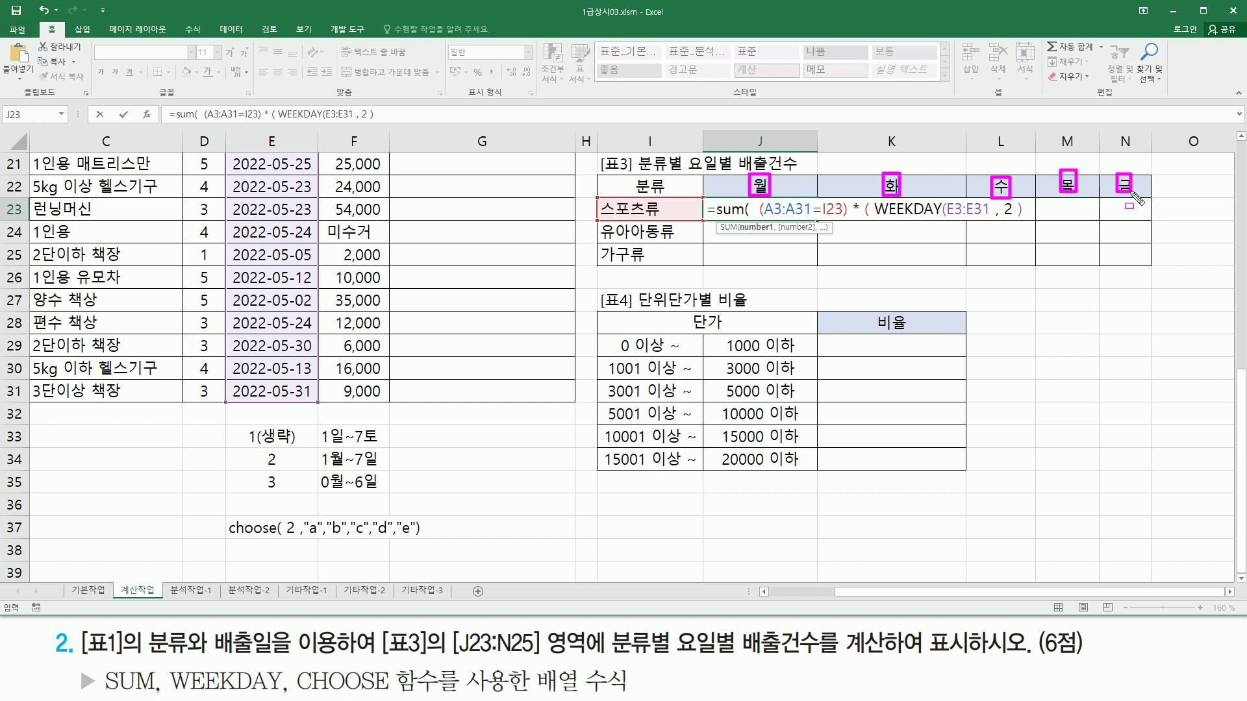
pyautogui.press('Escape')
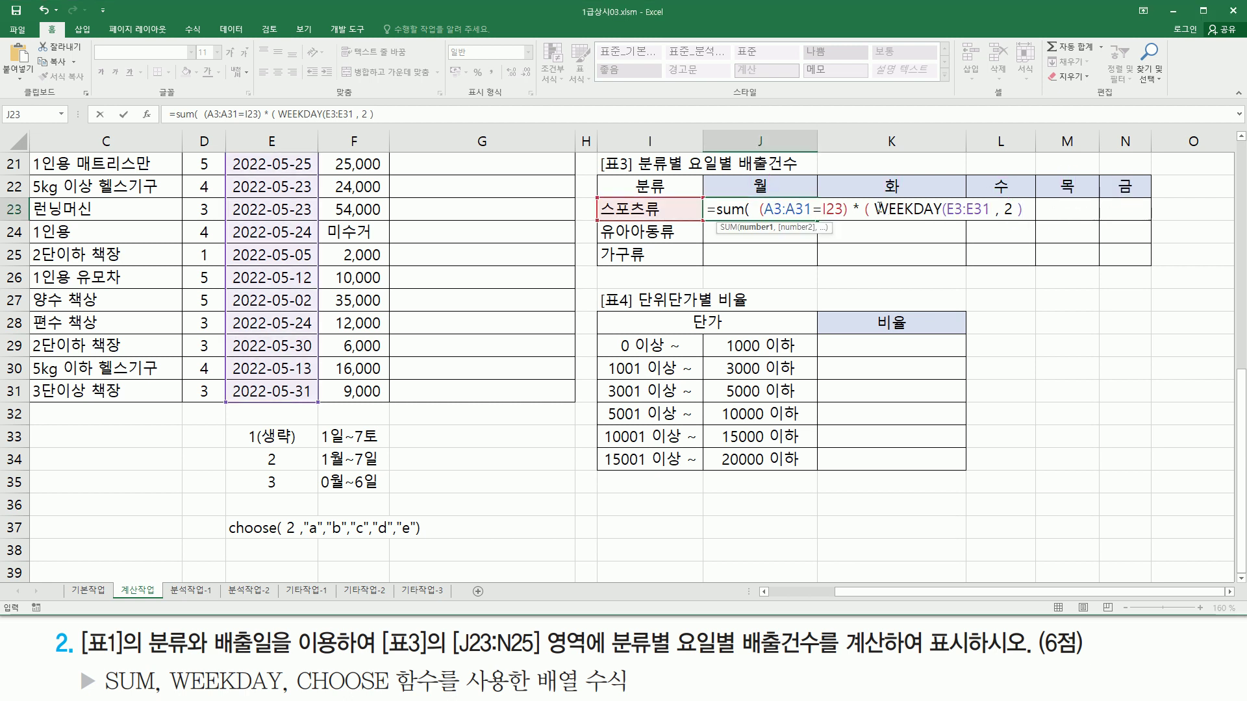
pyautogui.moveTo(875, 209); pyautogui.dragTo(1048, 222)
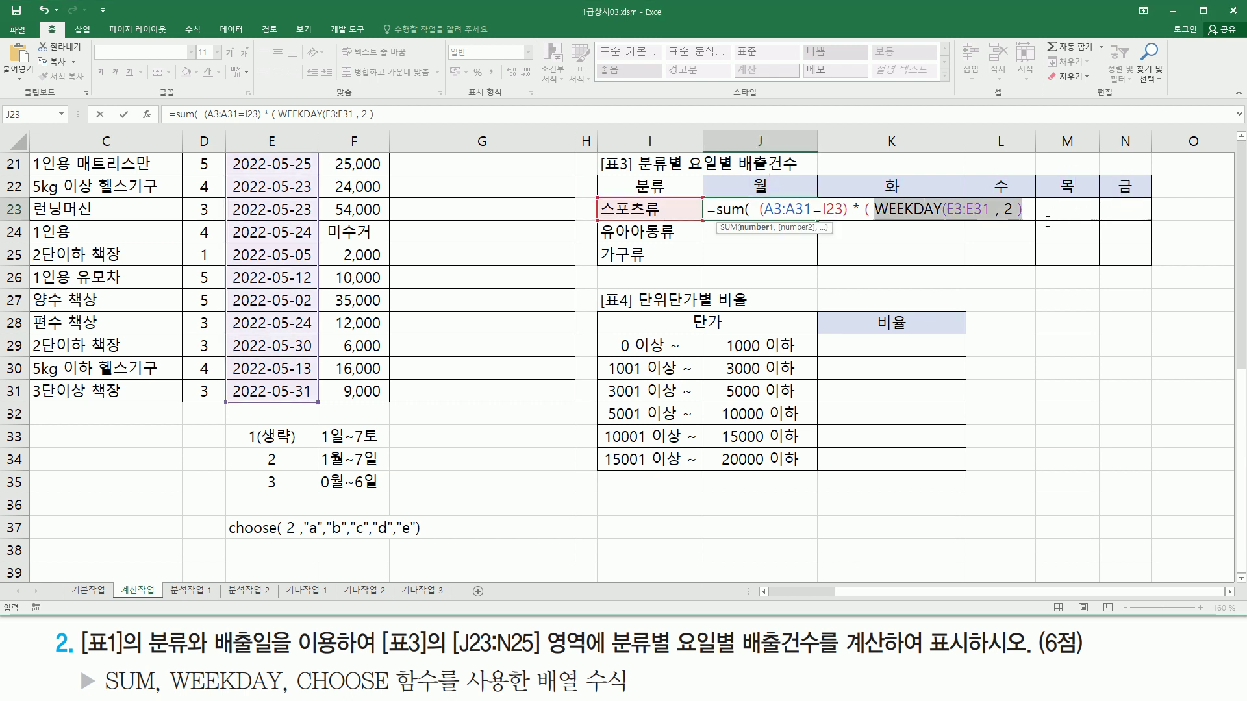
pyautogui.click(877, 210)
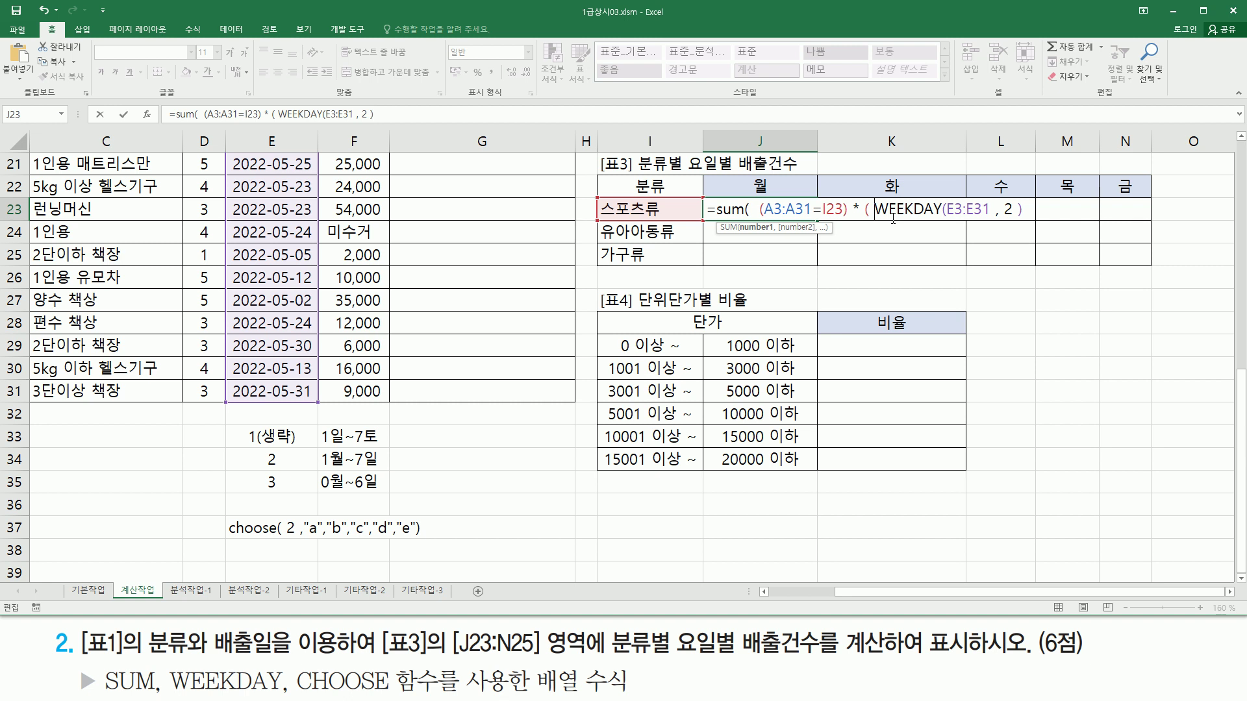
pyautogui.write('ch')
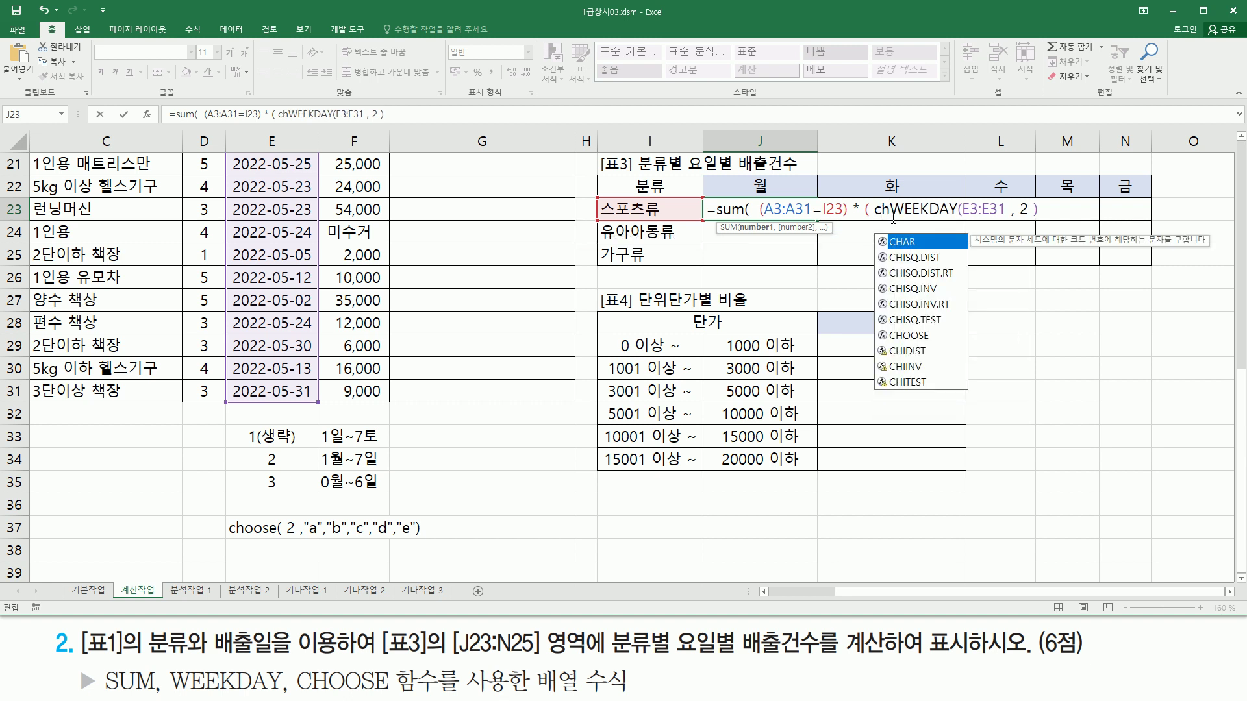
pyautogui.write('oo')
pyautogui.press('Tab')
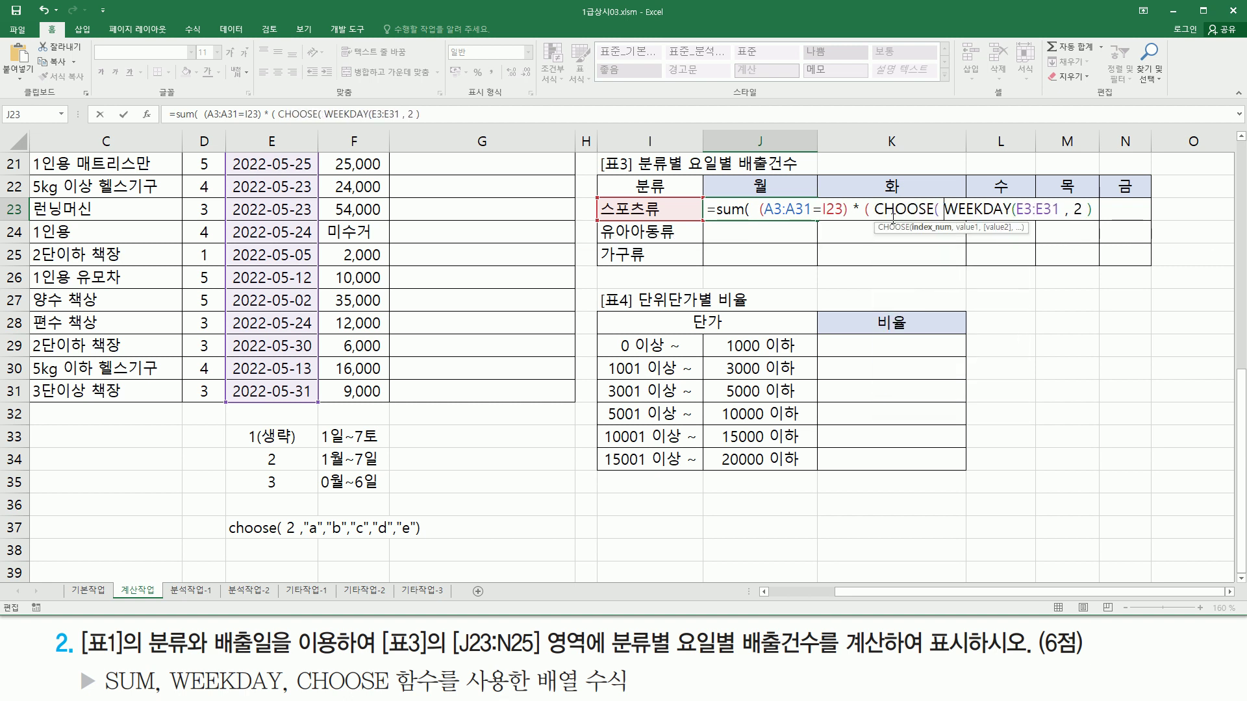
pyautogui.hotkey('shift', 'End')
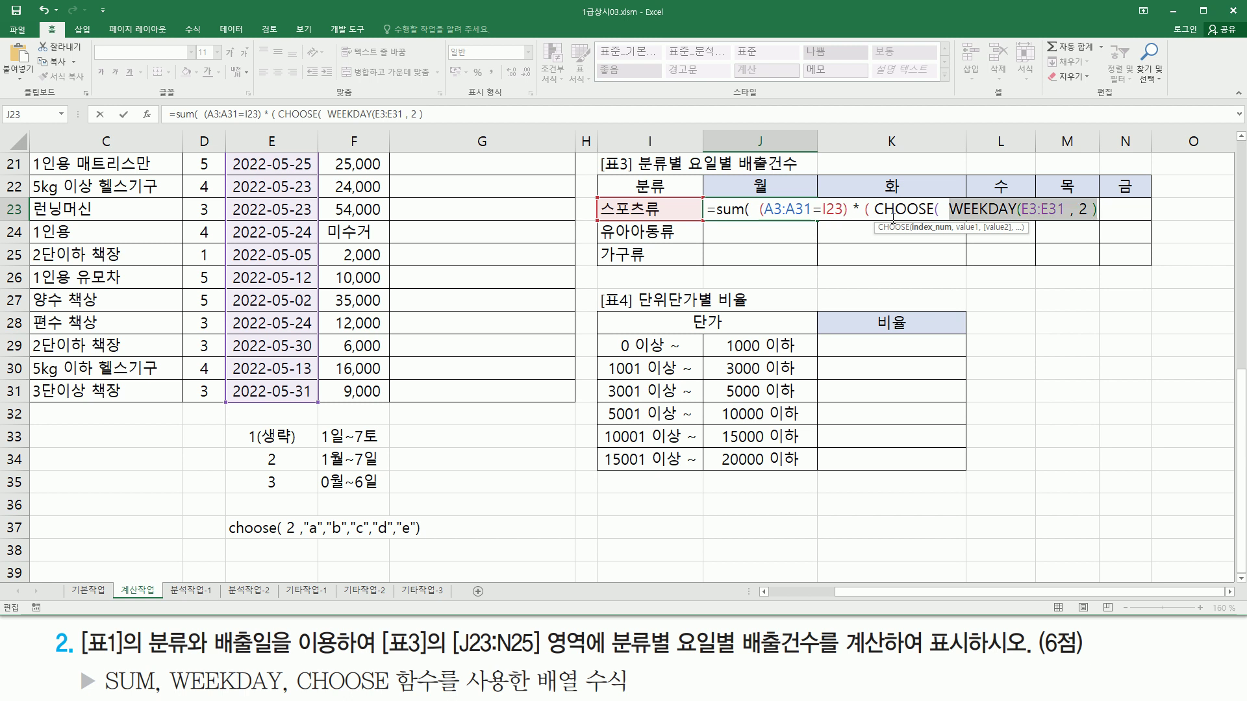
pyautogui.press('End')
pyautogui.write(',')
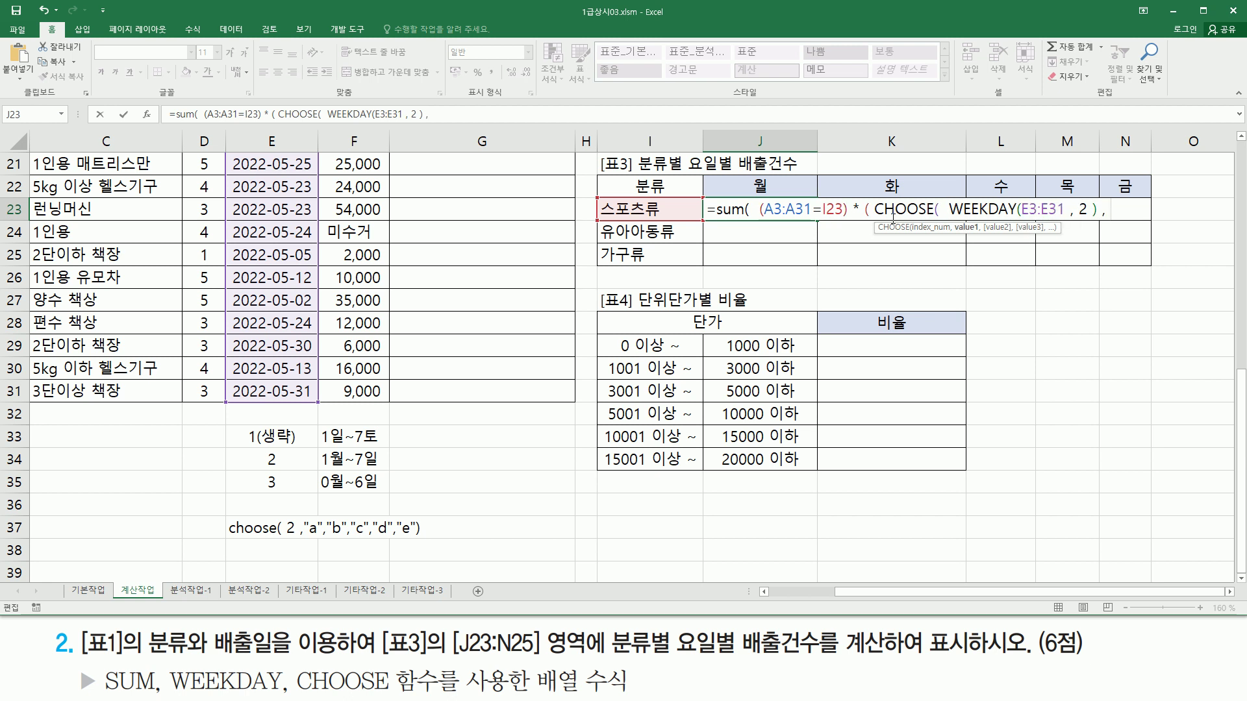
# - Give CHOOSE the values "월","화","수","목","금" in the J23 formula and close the function
pyautogui.write(' "월","화')
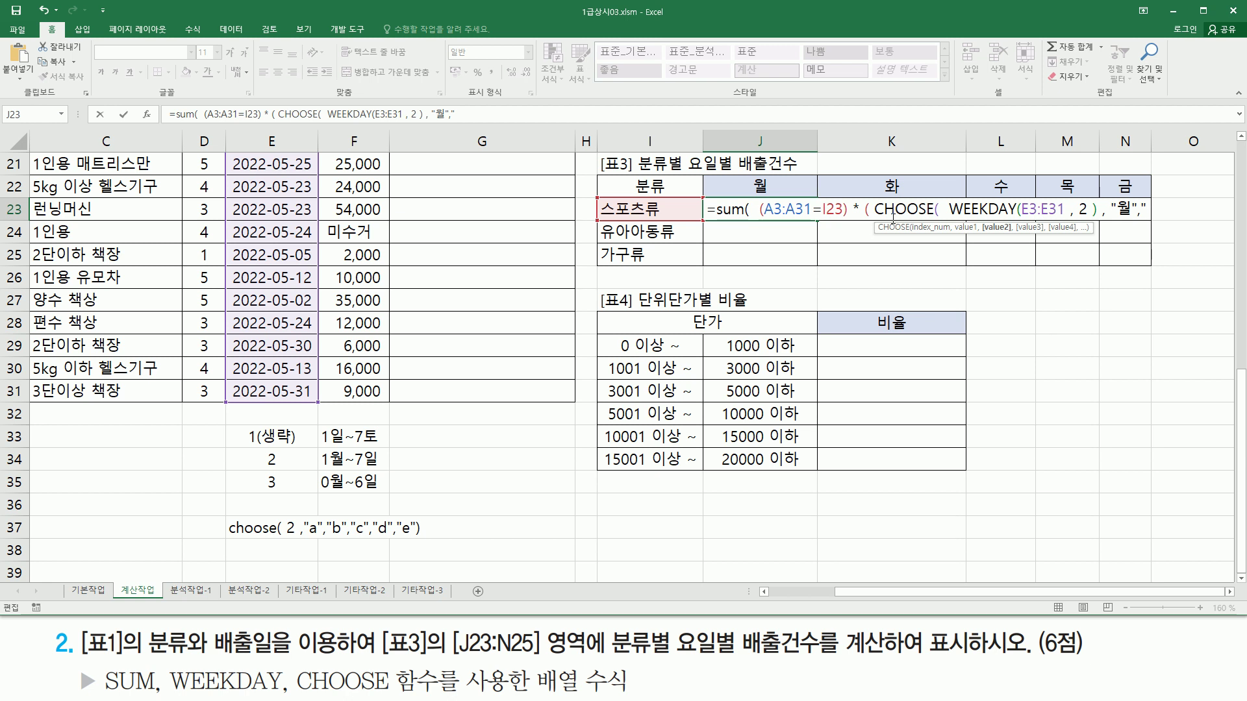
pyautogui.write('","')
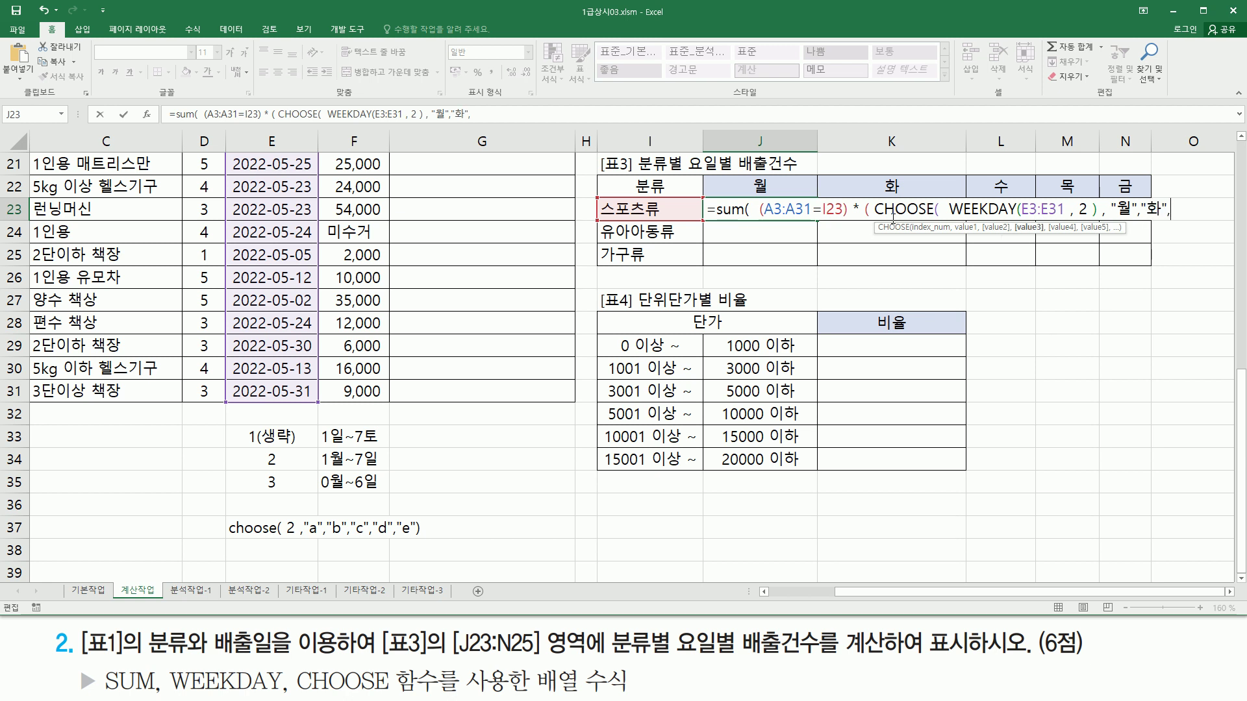
pyautogui.write('수","목"')
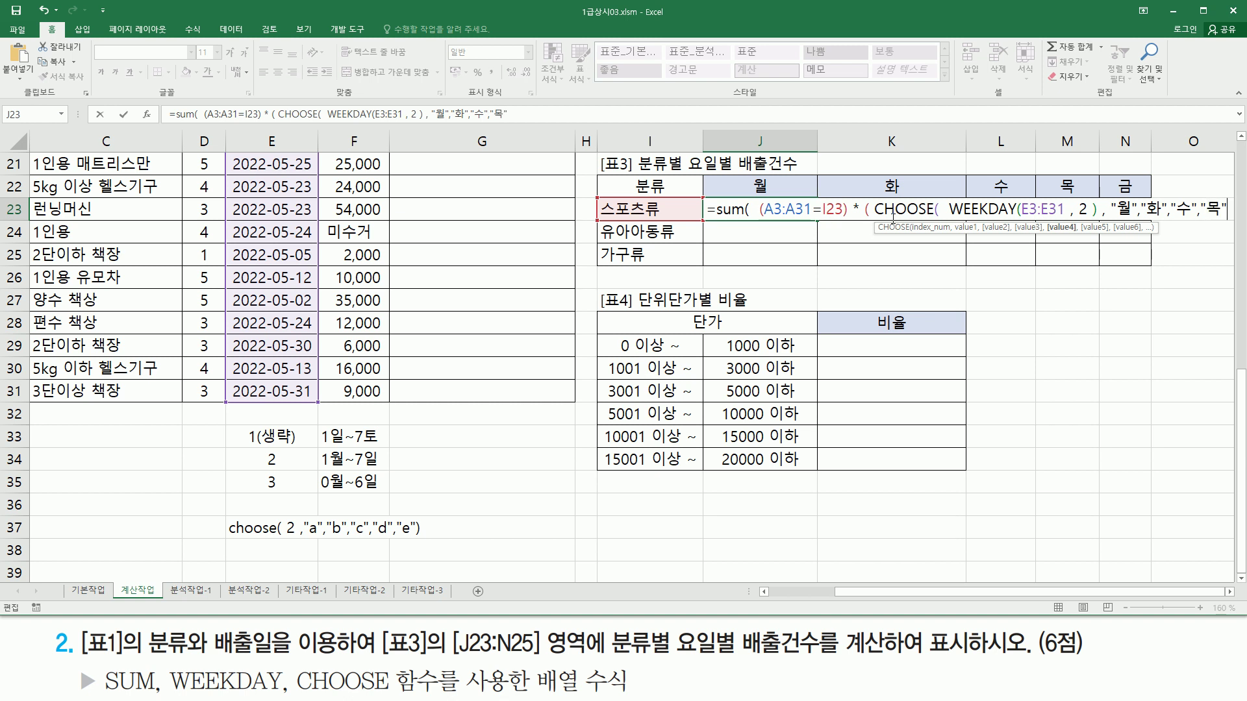
pyautogui.write(',"금')
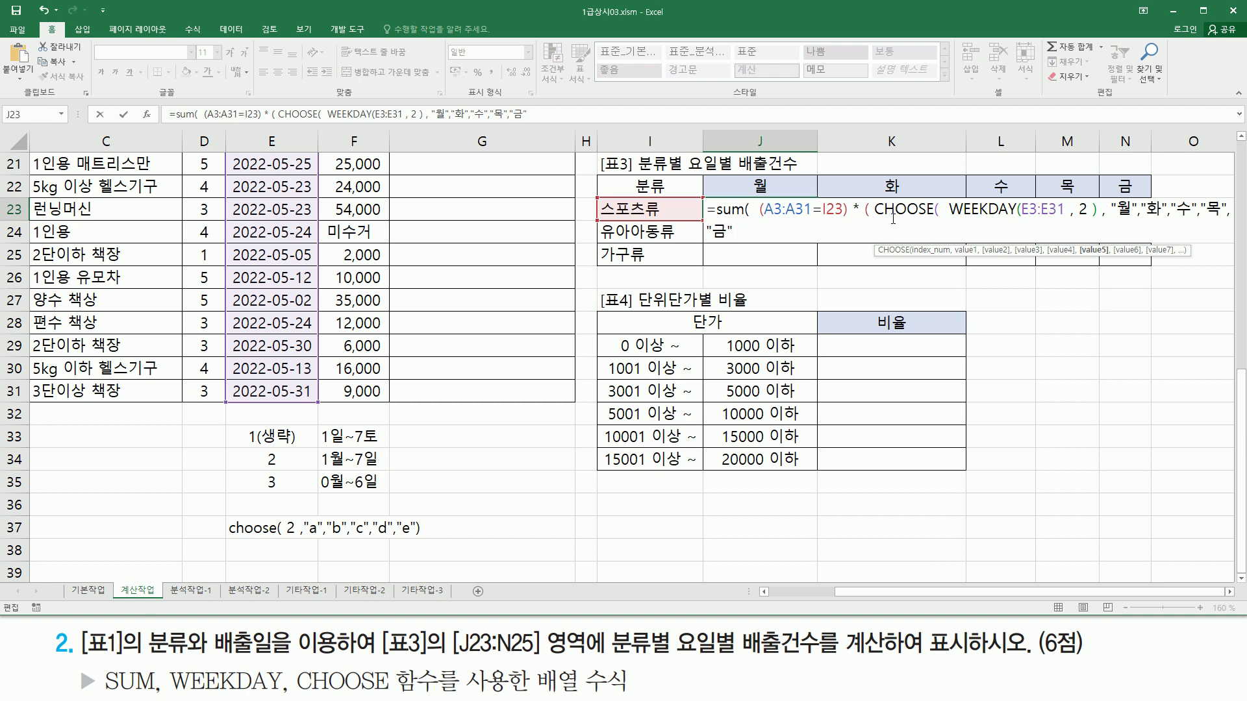
pyautogui.write('")')
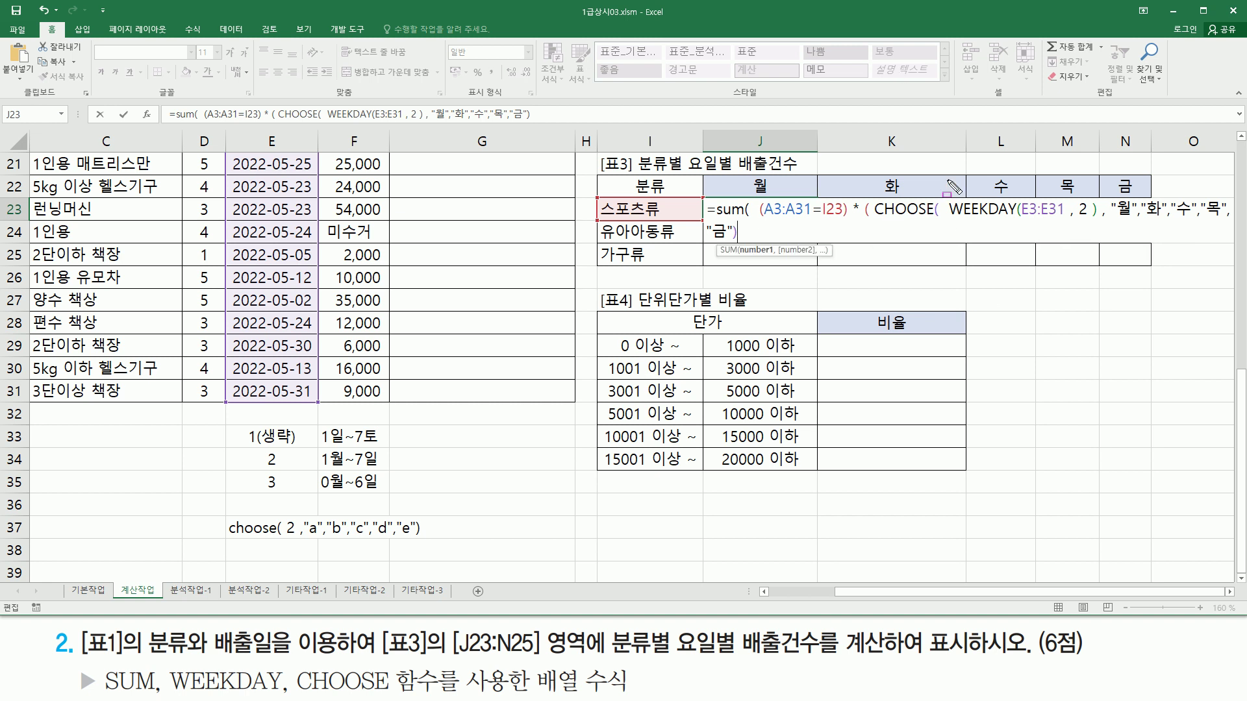
pyautogui.moveTo(952, 221); pyautogui.dragTo(1083, 221)
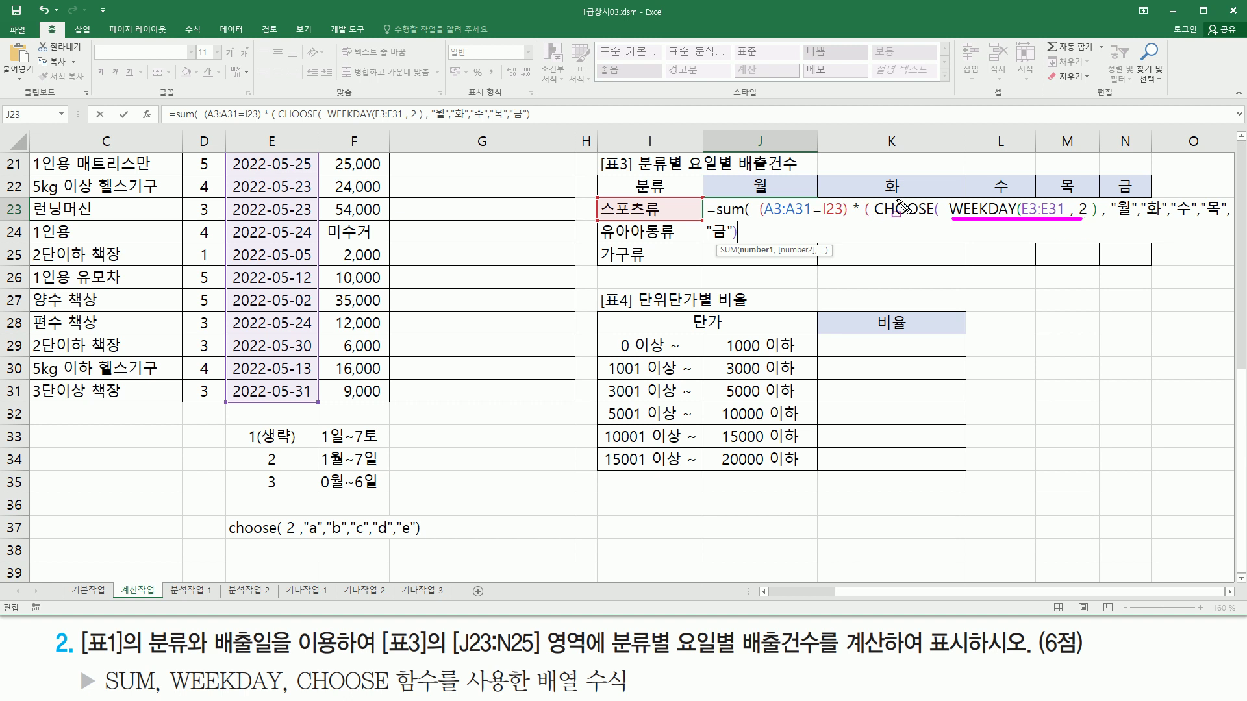
pyautogui.moveTo(878, 191); pyautogui.dragTo(929, 224)
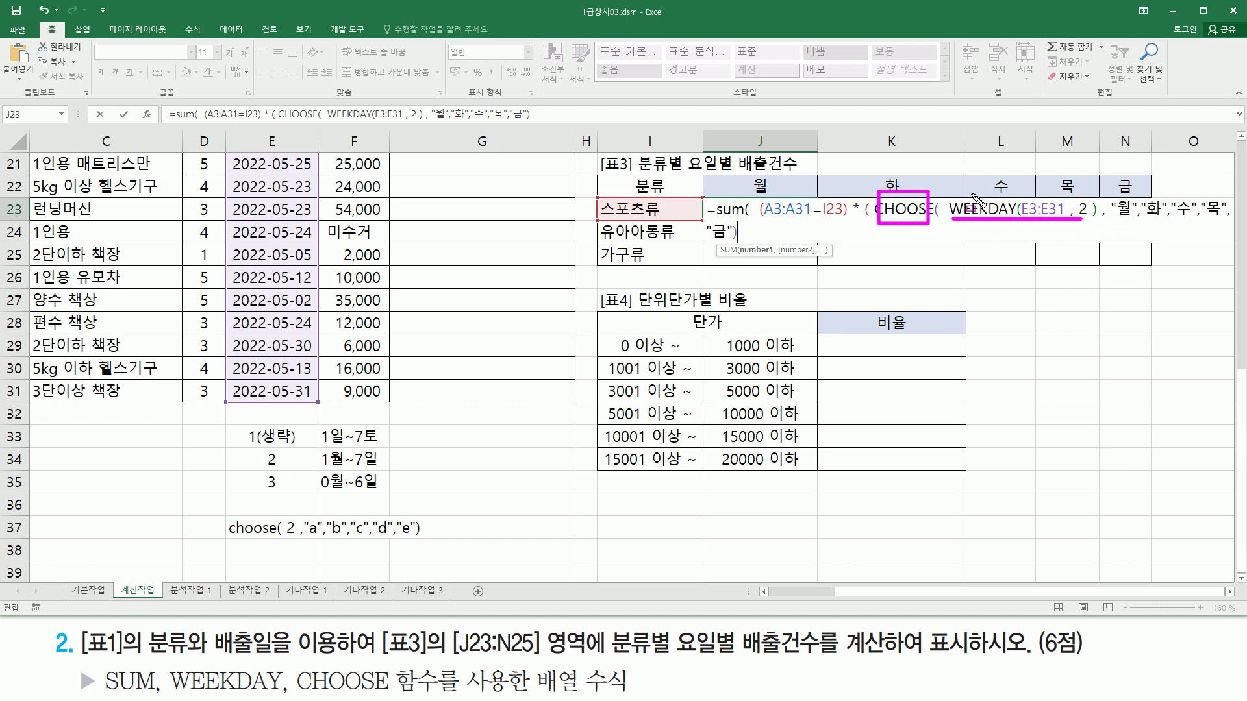
pyautogui.moveTo(1116, 221); pyautogui.dragTo(1220, 221)
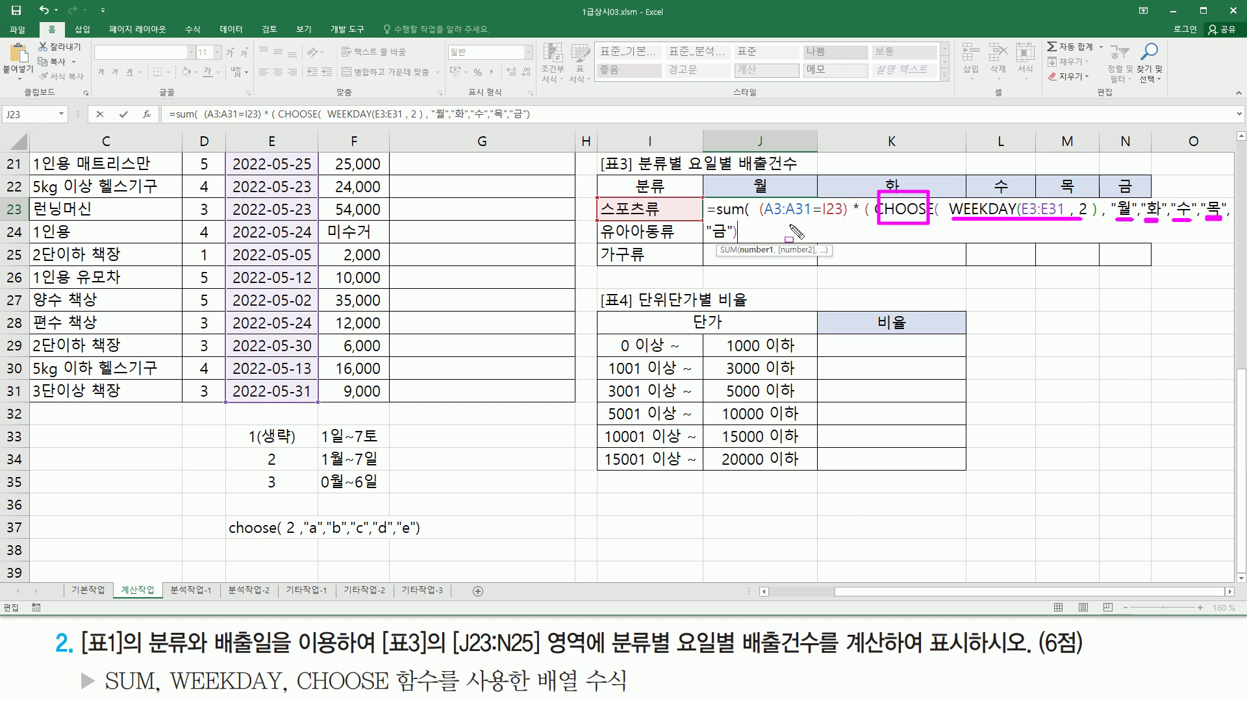
pyautogui.moveTo(712, 239); pyautogui.dragTo(734, 239)
pyautogui.press('Escape')
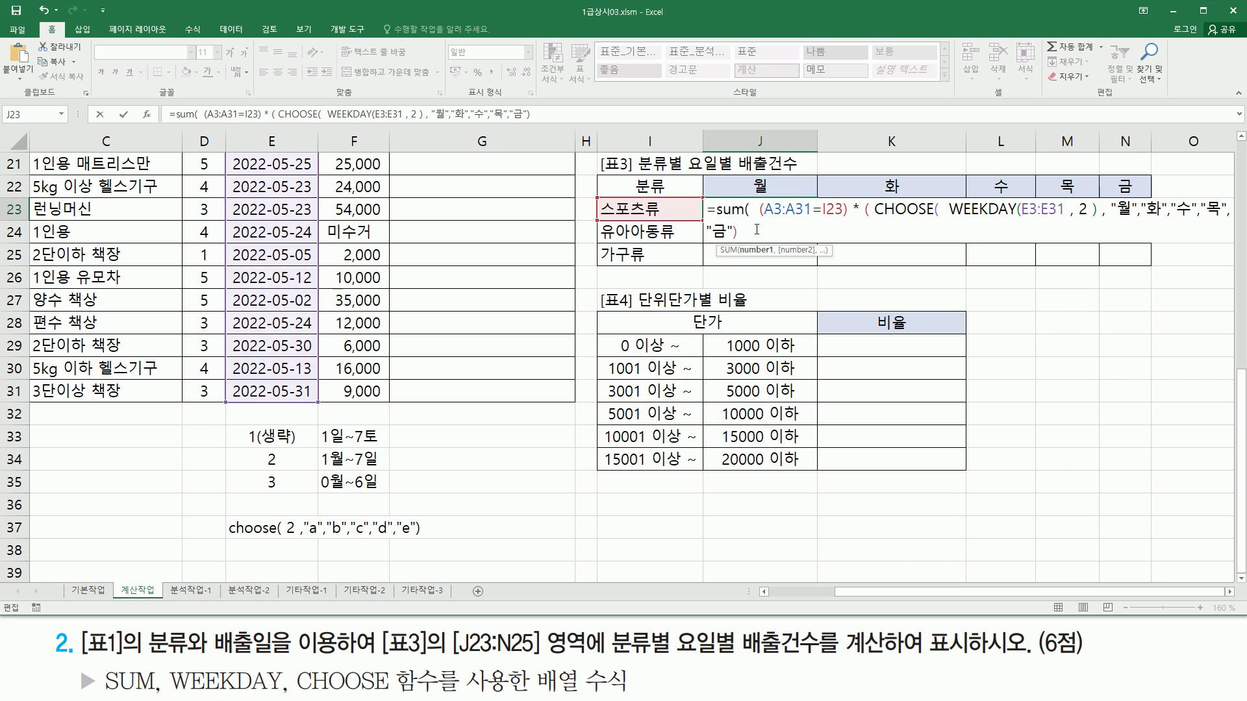
# - Compare the CHOOSE result with weekday header J22, close the SUM, and enter J23 as an array formula
pyautogui.write('=-')
pyautogui.press('BackSpace')
pyautogui.click(758, 188)
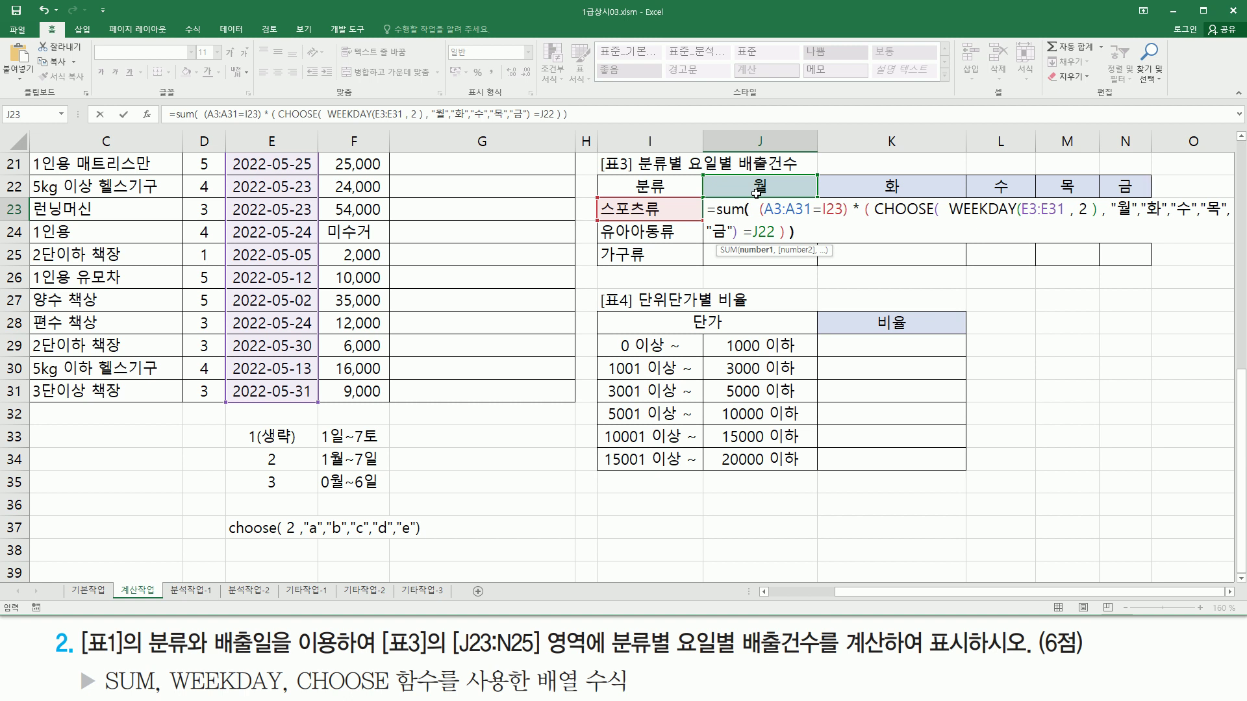
pyautogui.press('End')
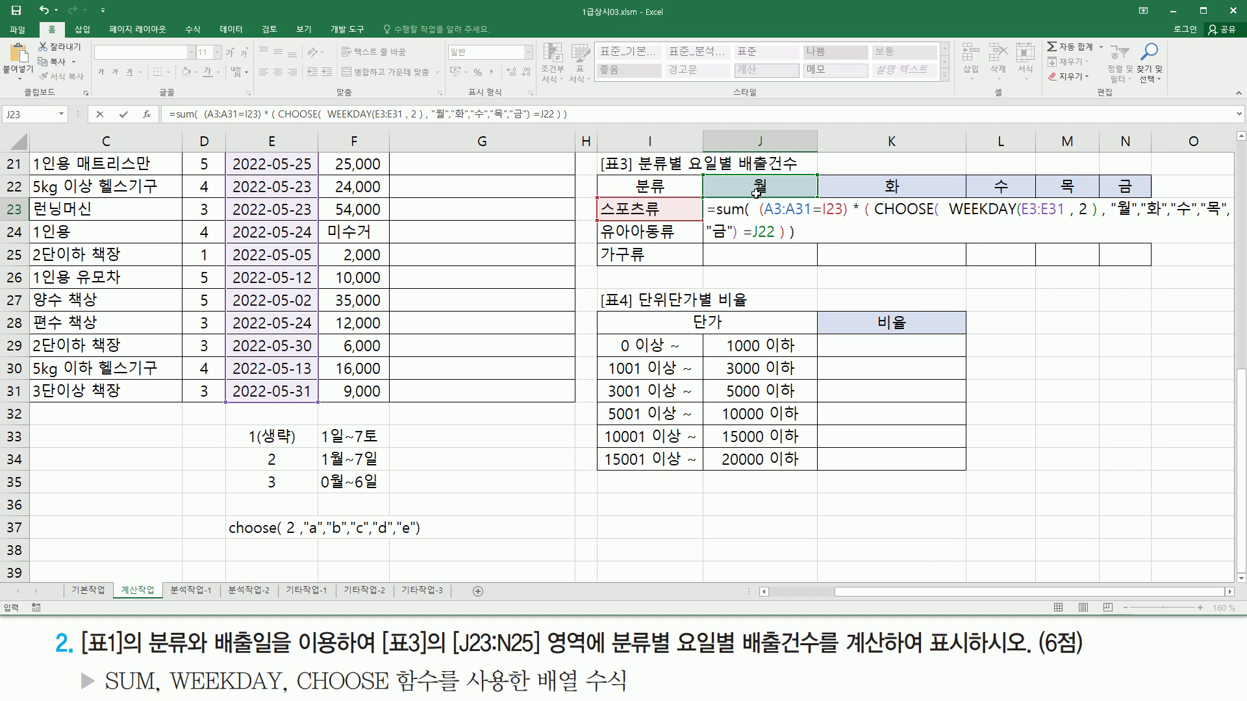
pyautogui.hotkey('ctrl', 'shift', 'Return')
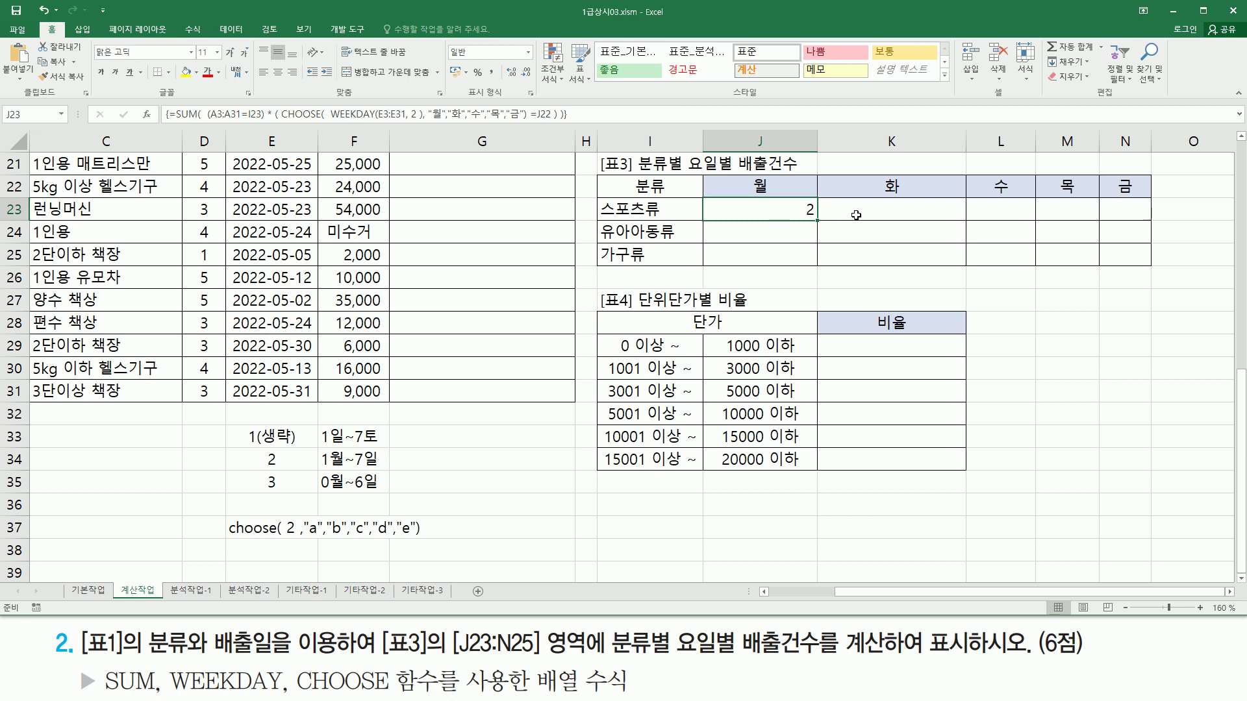
# - Reopen the J23 formula and make the 분류 range absolute as $A$3:$A$31
pyautogui.doubleClick(778, 212)
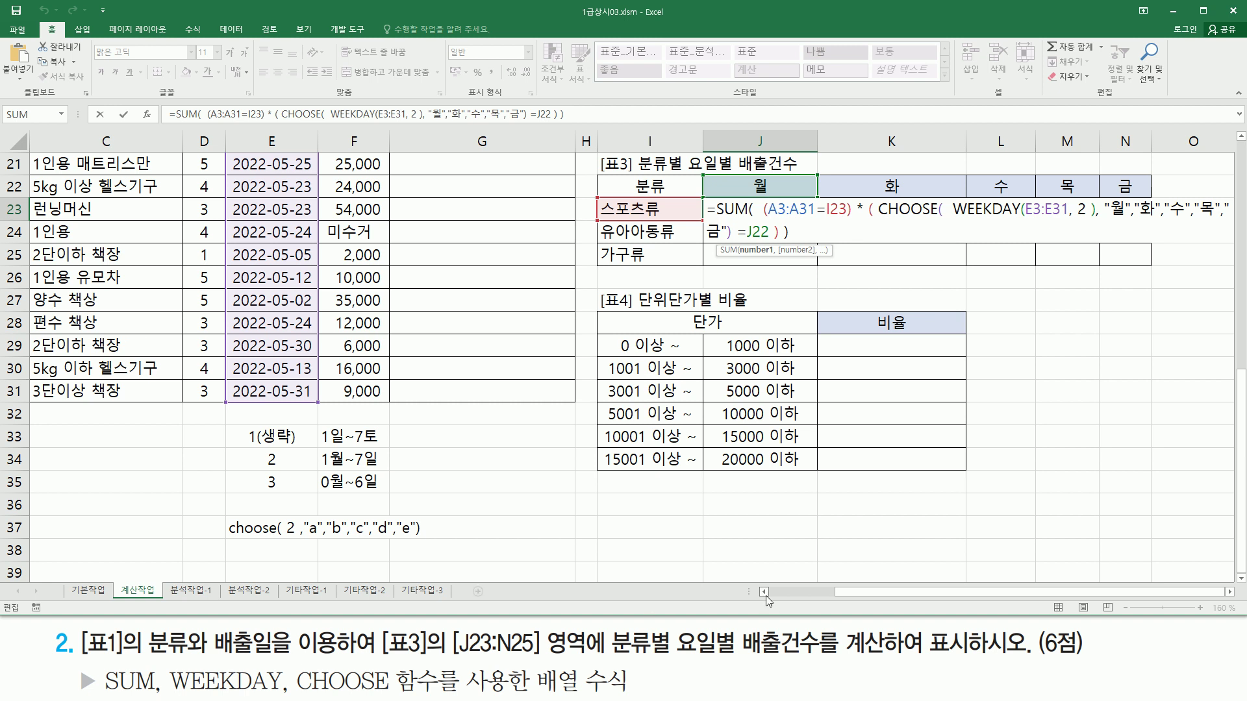
pyautogui.click(764, 591)
pyautogui.click(764, 592)
pyautogui.scroll(7, 93, 218)
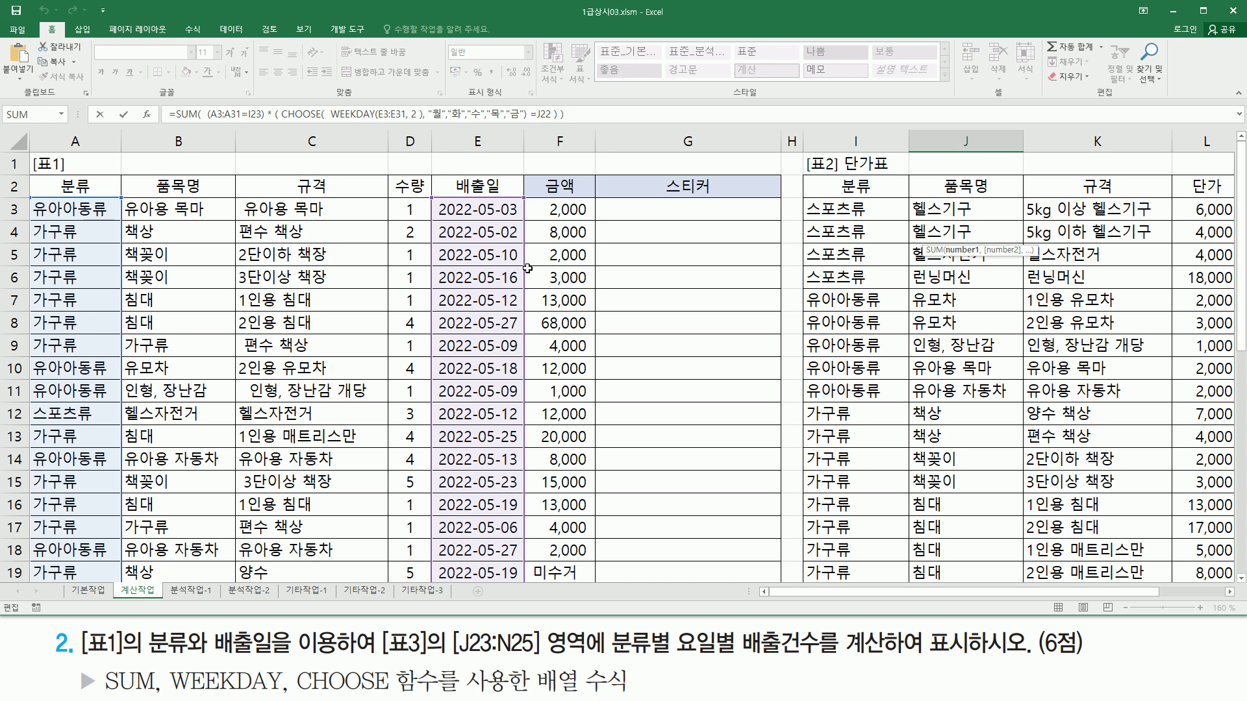
pyautogui.scroll(-3, 538, 292)
pyautogui.moveTo(983, 436); pyautogui.dragTo(1011, 437)
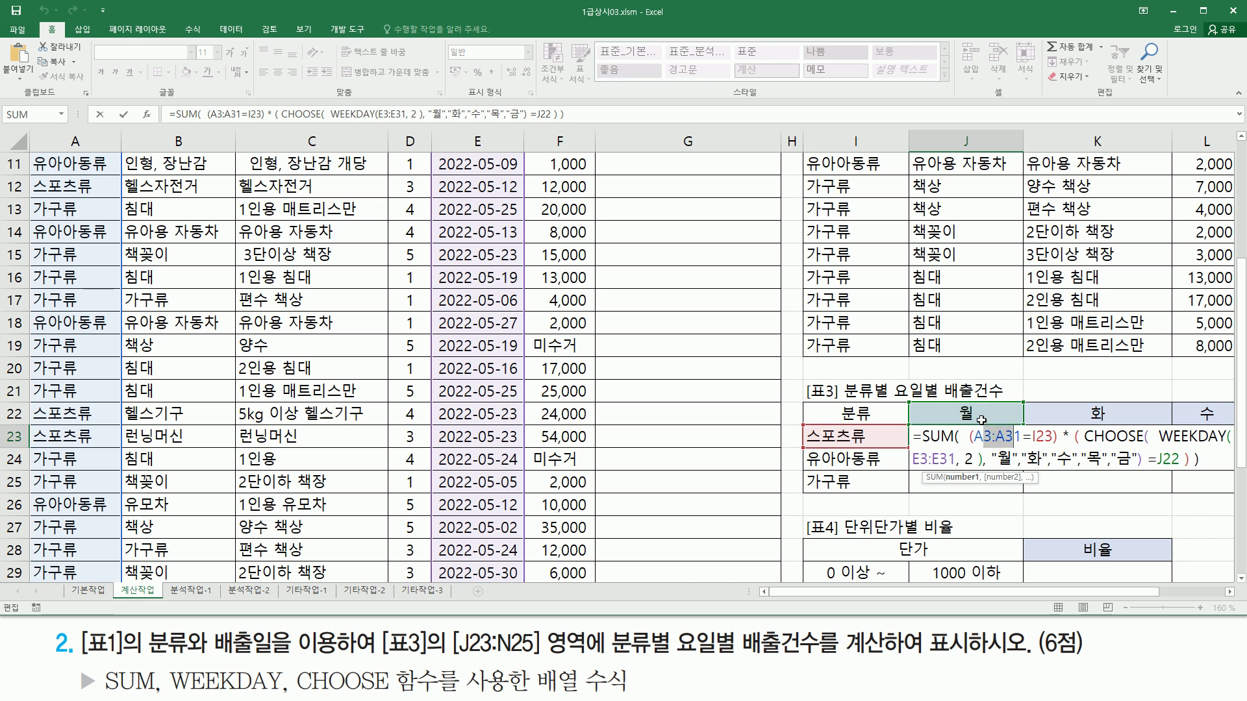
pyautogui.press('F4')
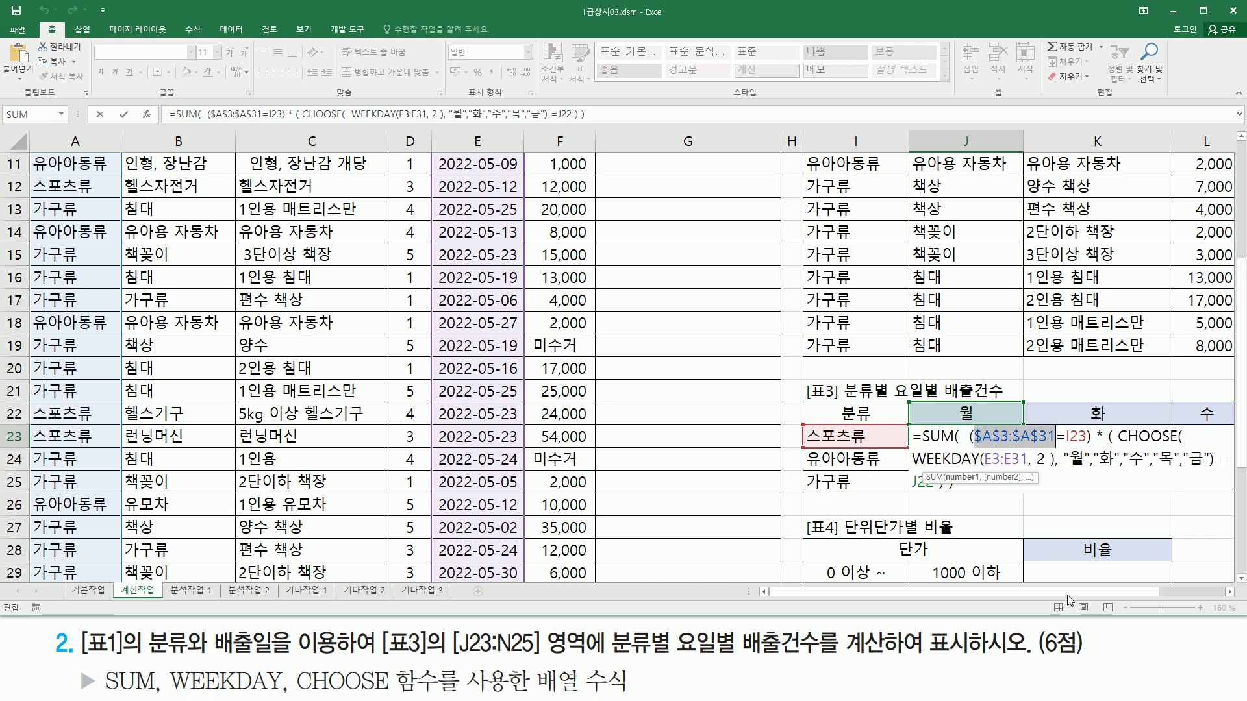
# - Make the WEEKDAY date range absolute as $E$3:$E$31 in the J23 formula and enter it as an array formula
pyautogui.moveTo(1108, 592); pyautogui.dragTo(1193, 598)
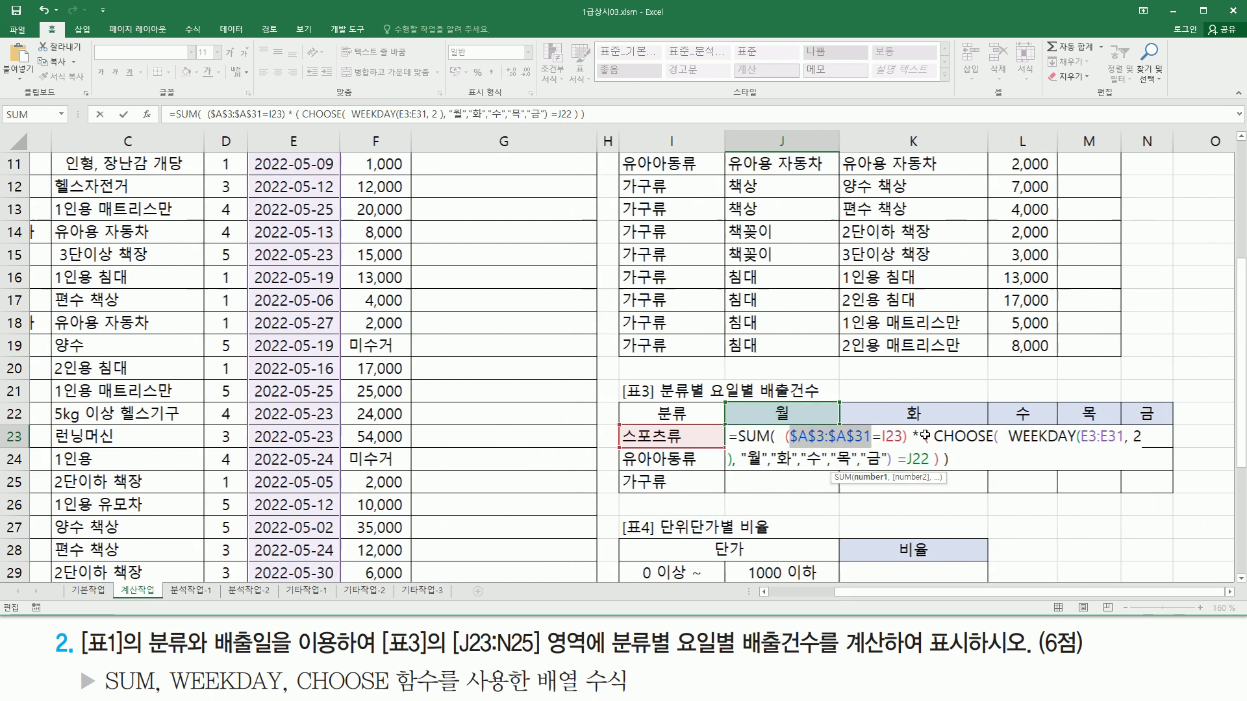
pyautogui.moveTo(1067, 441); pyautogui.dragTo(1093, 447)
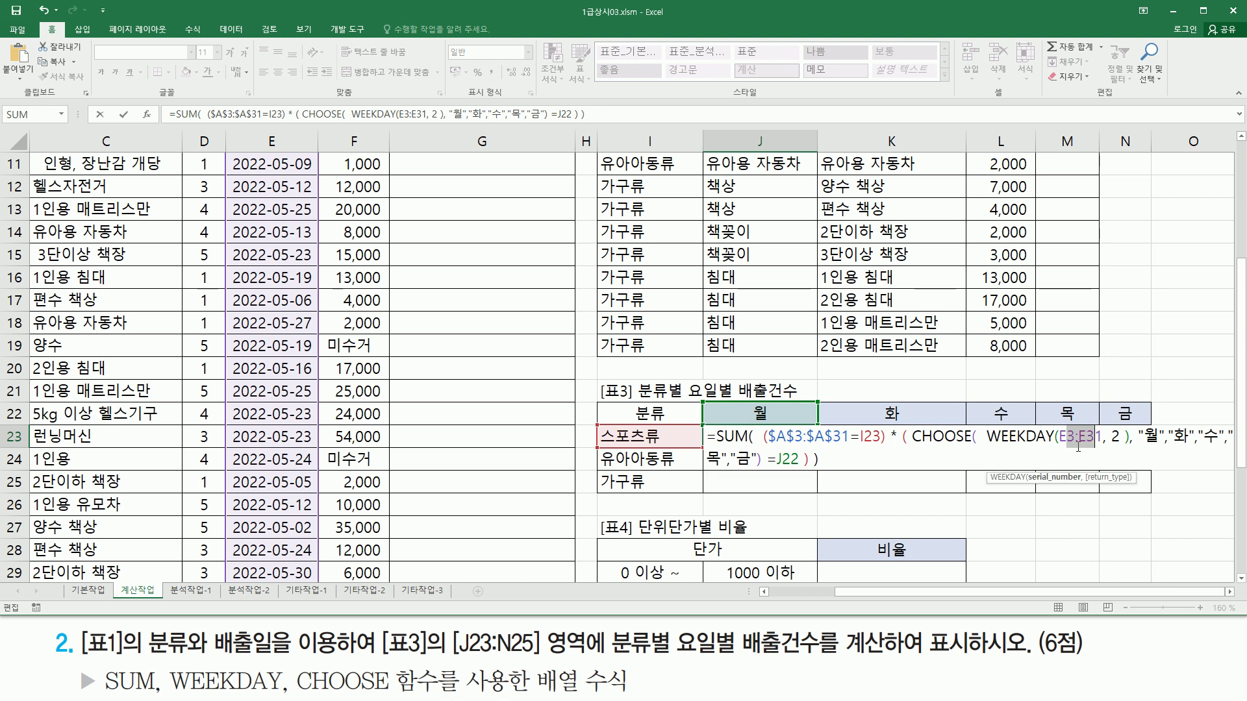
pyautogui.press('F4')
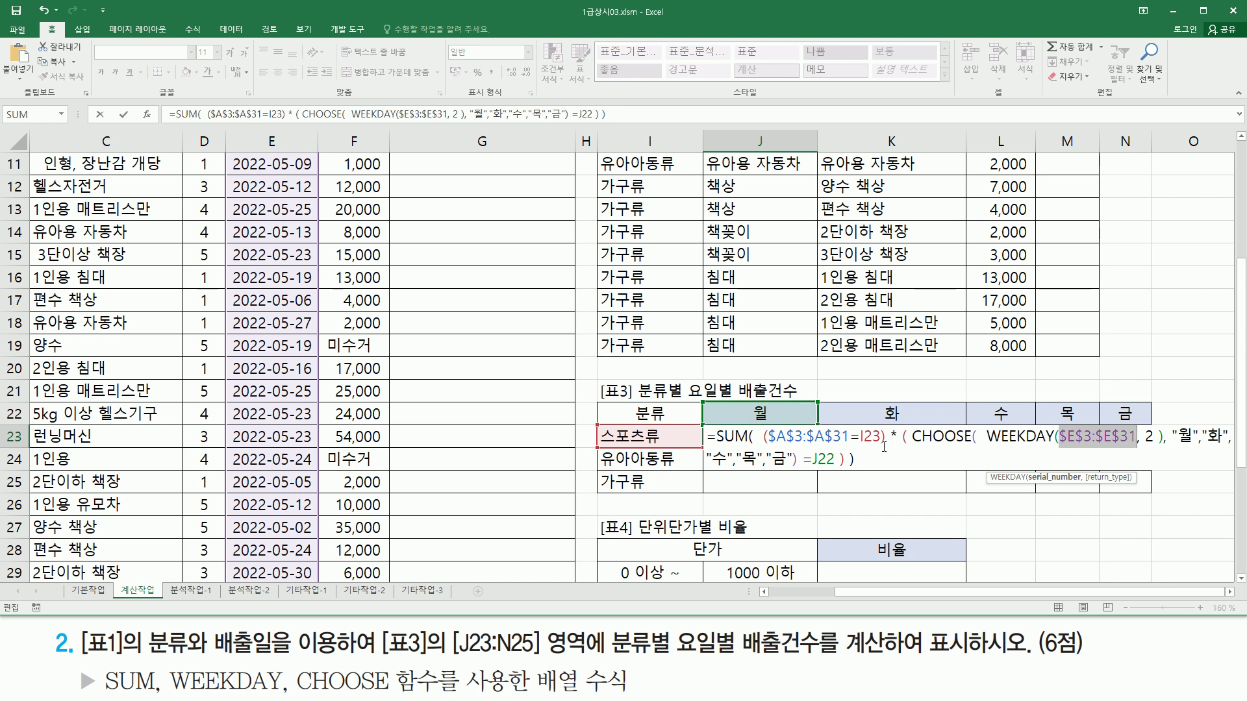
pyautogui.hotkey('ctrl', 'shift', 'Return')
pyautogui.moveTo(775, 443); pyautogui.dragTo(800, 443)
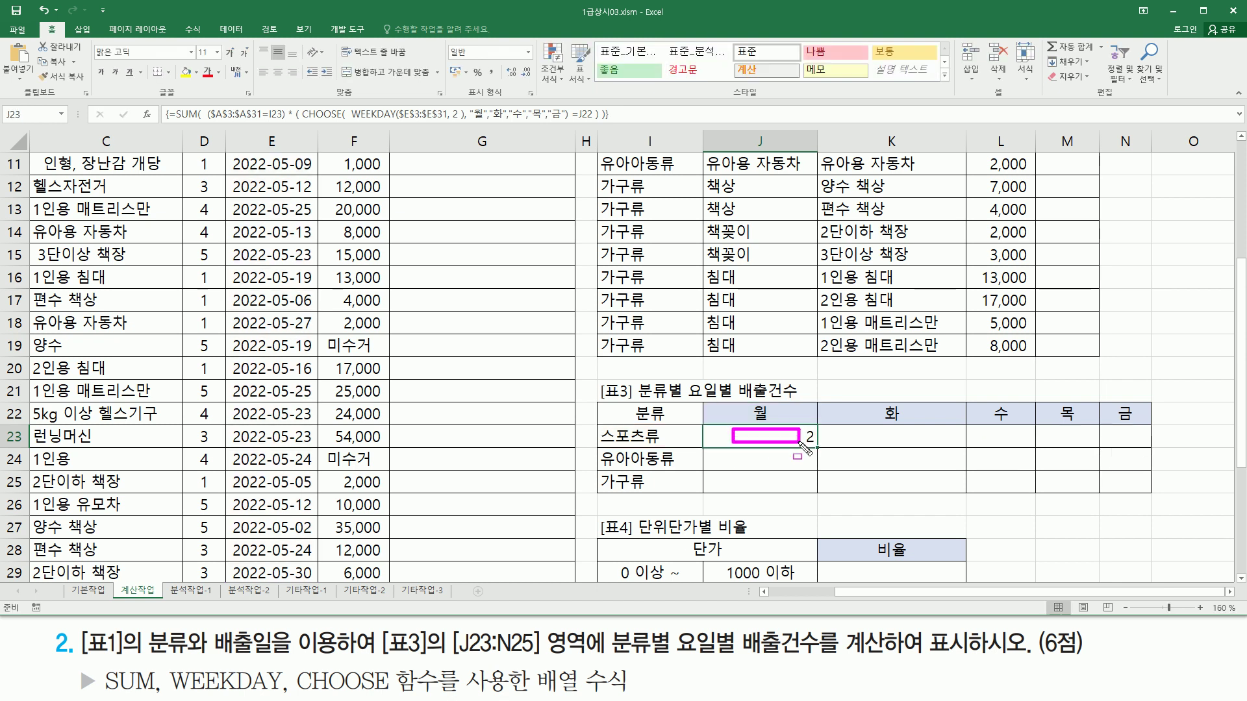
pyautogui.moveTo(609, 441); pyautogui.dragTo(647, 442)
pyautogui.moveTo(739, 454); pyautogui.dragTo(800, 467)
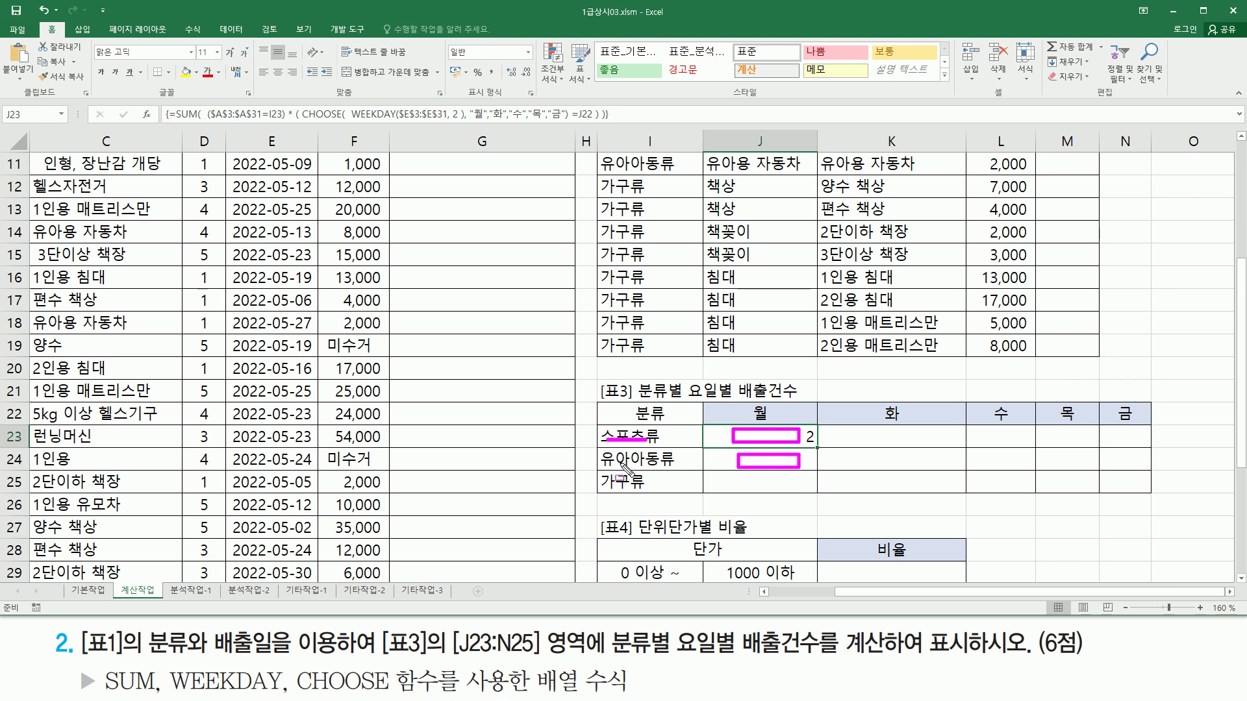
pyautogui.moveTo(603, 464); pyautogui.dragTo(786, 488)
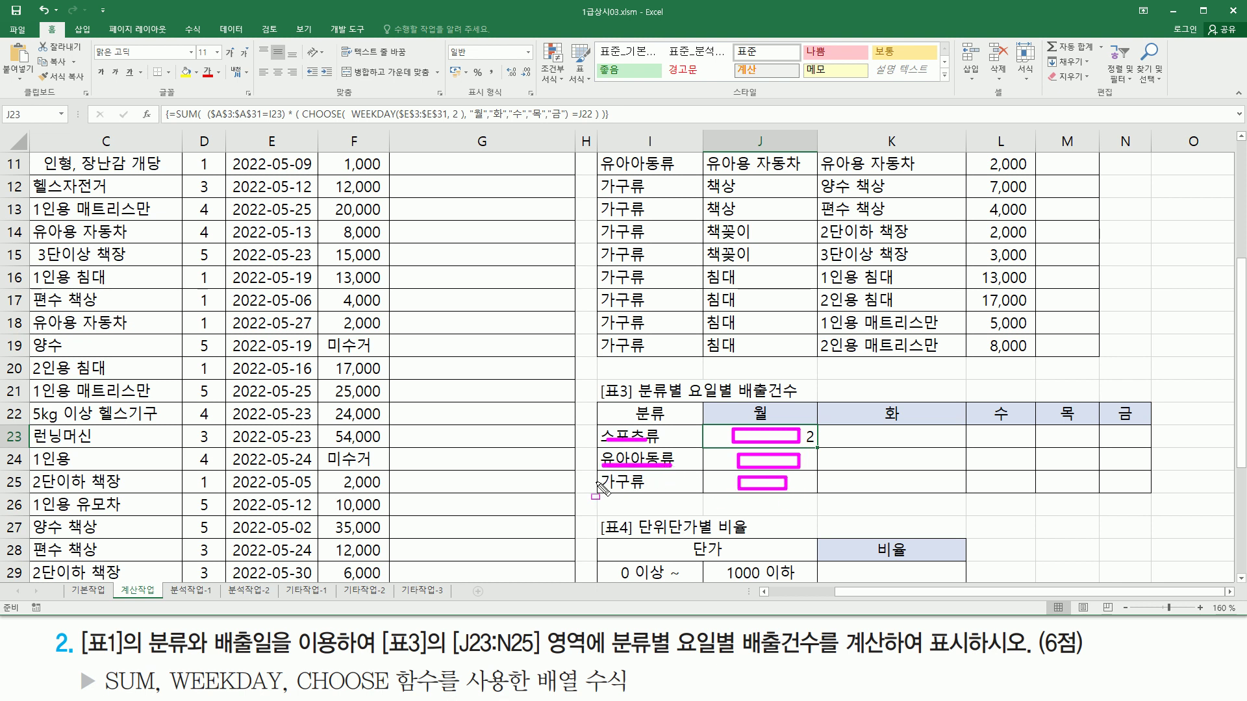
pyautogui.moveTo(596, 488); pyautogui.dragTo(643, 488)
pyautogui.moveTo(725, 437); pyautogui.dragTo(724, 487)
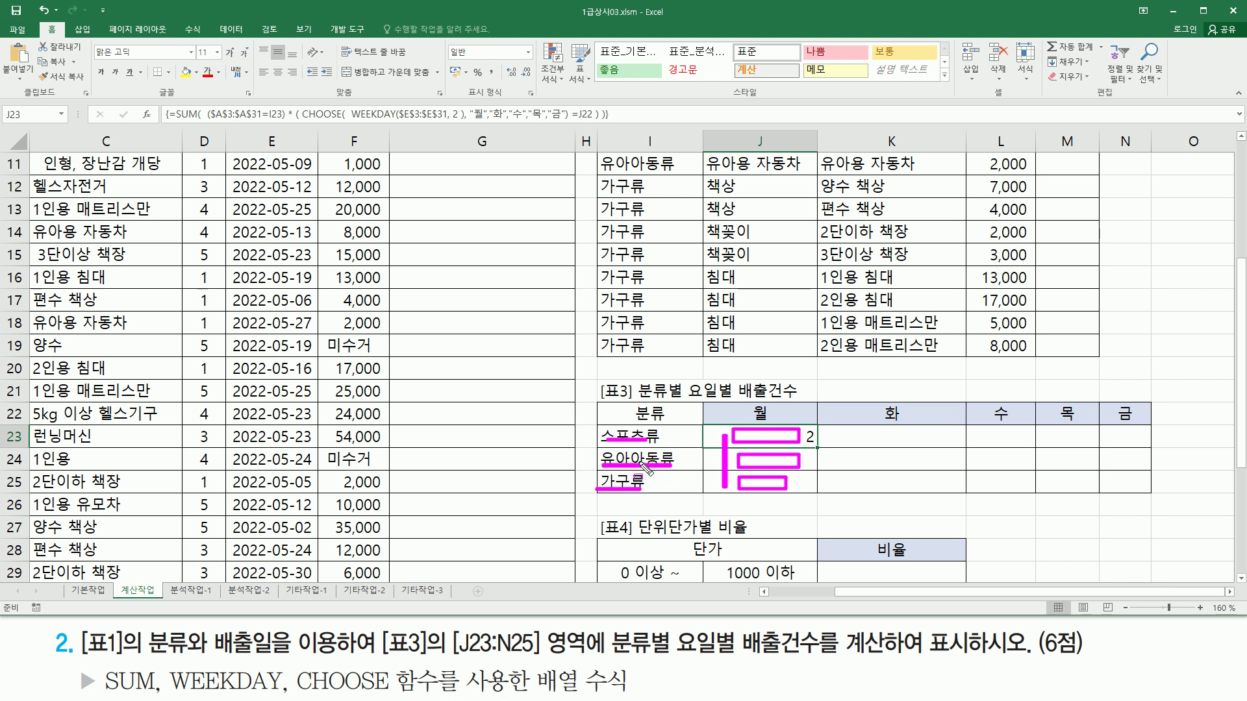
pyautogui.press('Escape')
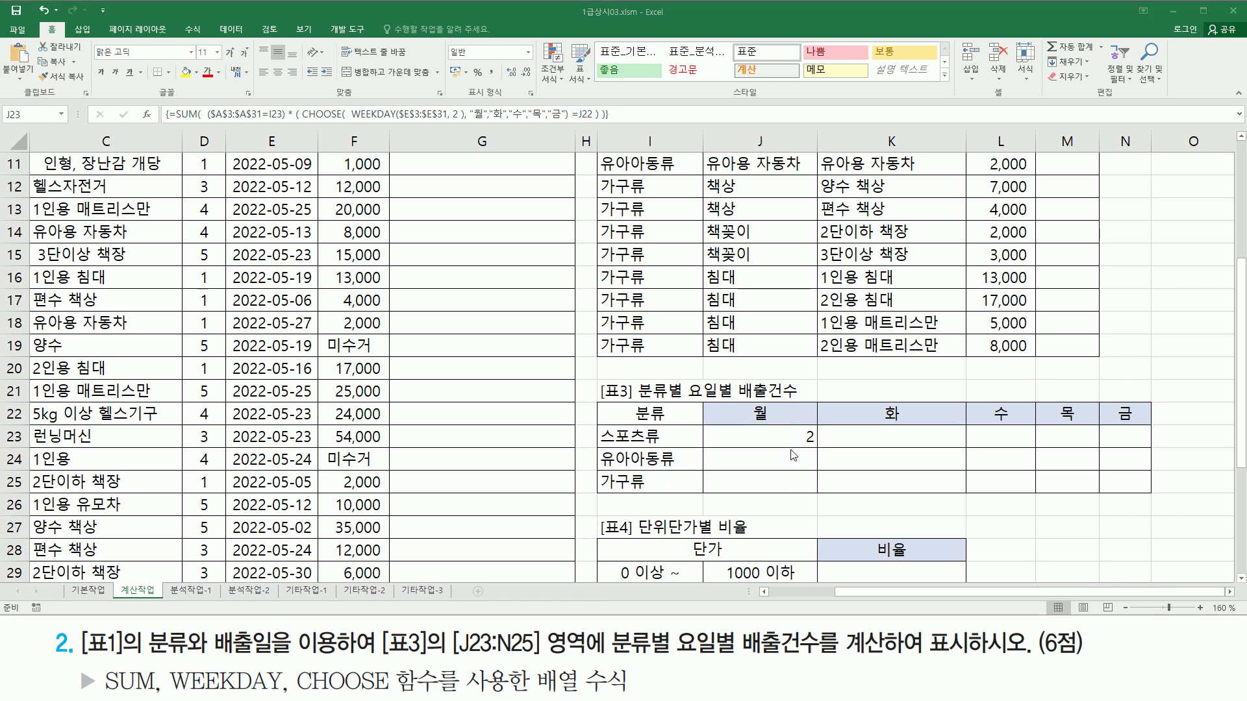
pyautogui.moveTo(728, 427); pyautogui.dragTo(760, 440)
pyautogui.moveTo(860, 432); pyautogui.dragTo(903, 441)
pyautogui.moveTo(991, 431); pyautogui.dragTo(1140, 438)
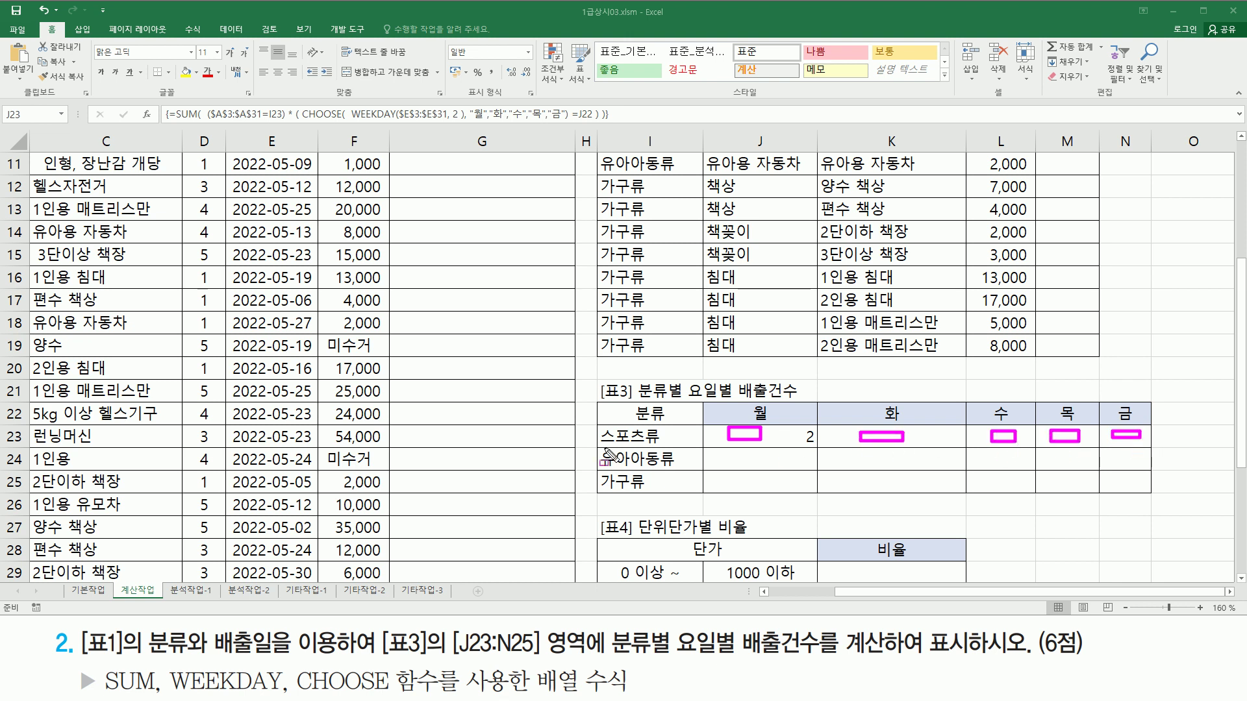
pyautogui.moveTo(602, 450)
pyautogui.mouseDown()
pyautogui.moveTo(660, 446)
pyautogui.moveTo(663, 429)
pyautogui.mouseUp()
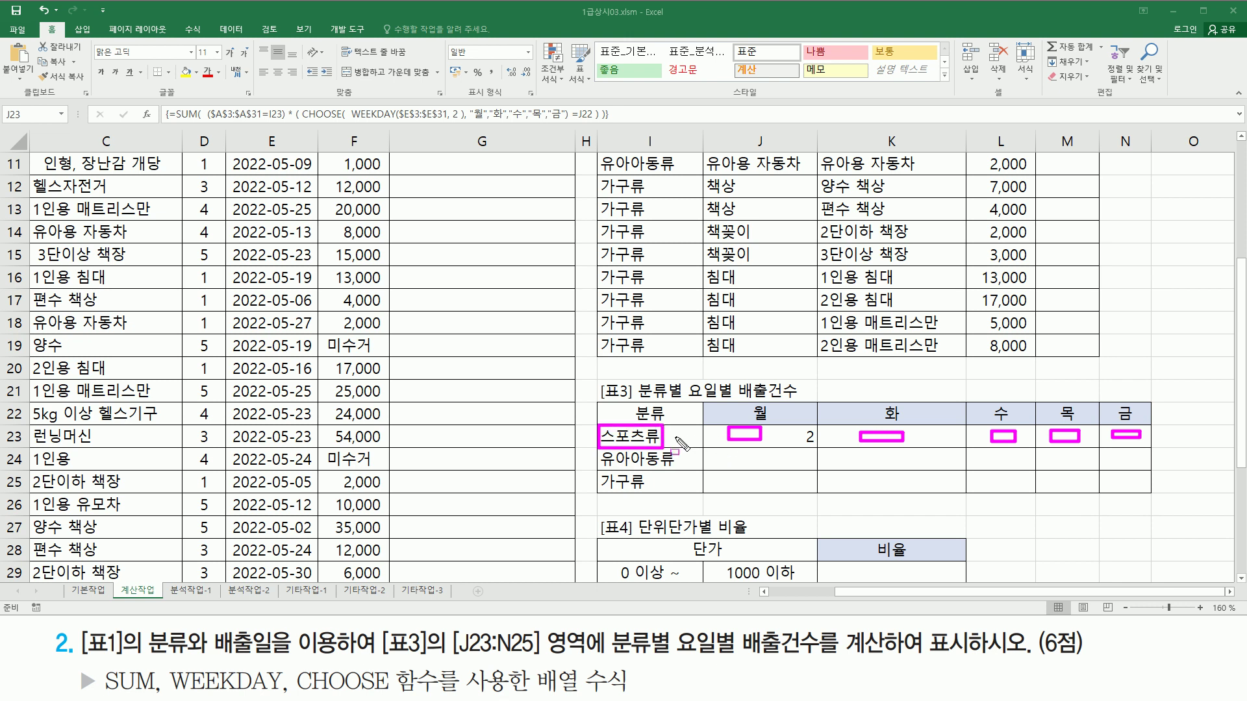
pyautogui.press('Escape')
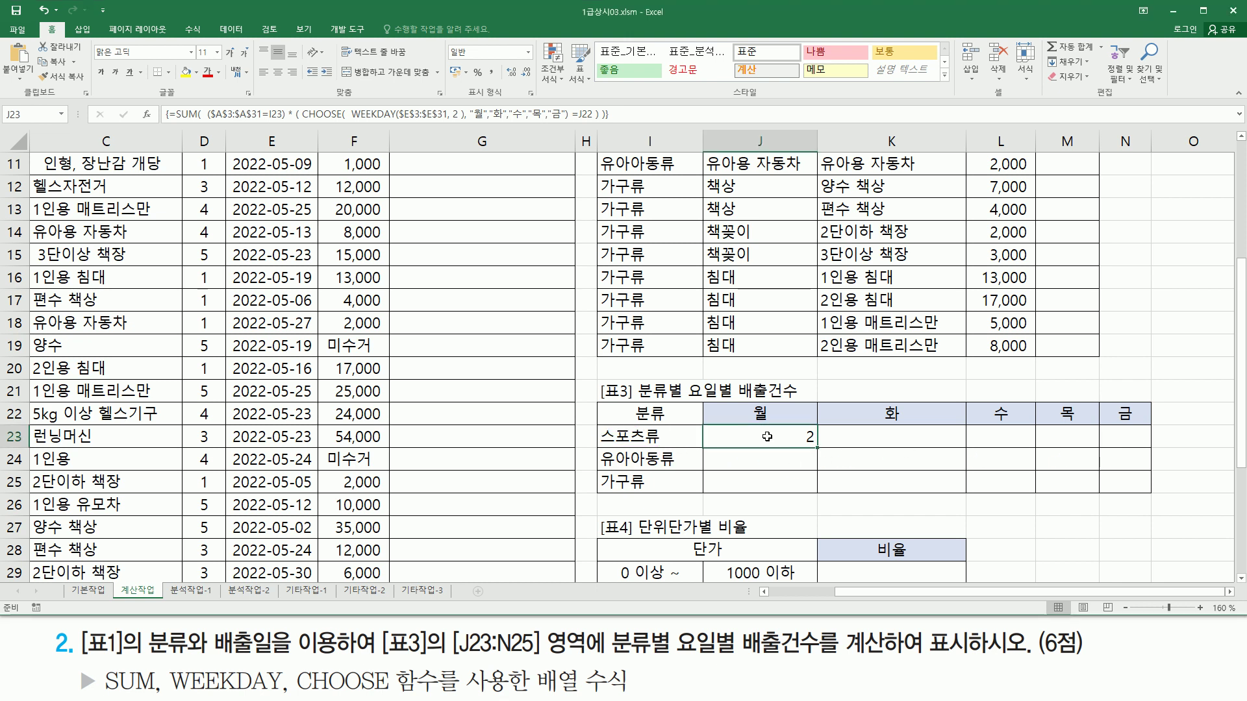
# - Lock only the column of the 분류 reference as $I23 in the J23 formula and re-enter it as an array formula
pyautogui.doubleClick(724, 436)
pyautogui.click(871, 436)
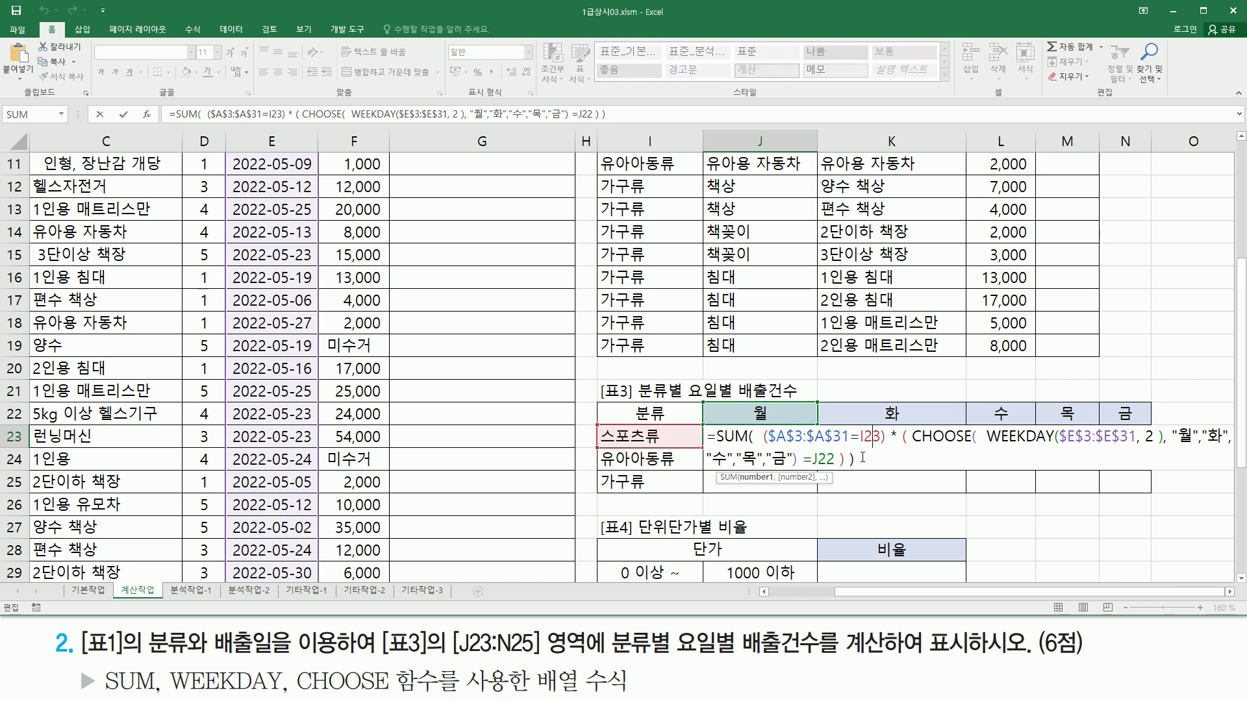
pyautogui.press('F4')
pyautogui.press('F4')
pyautogui.press('F4')
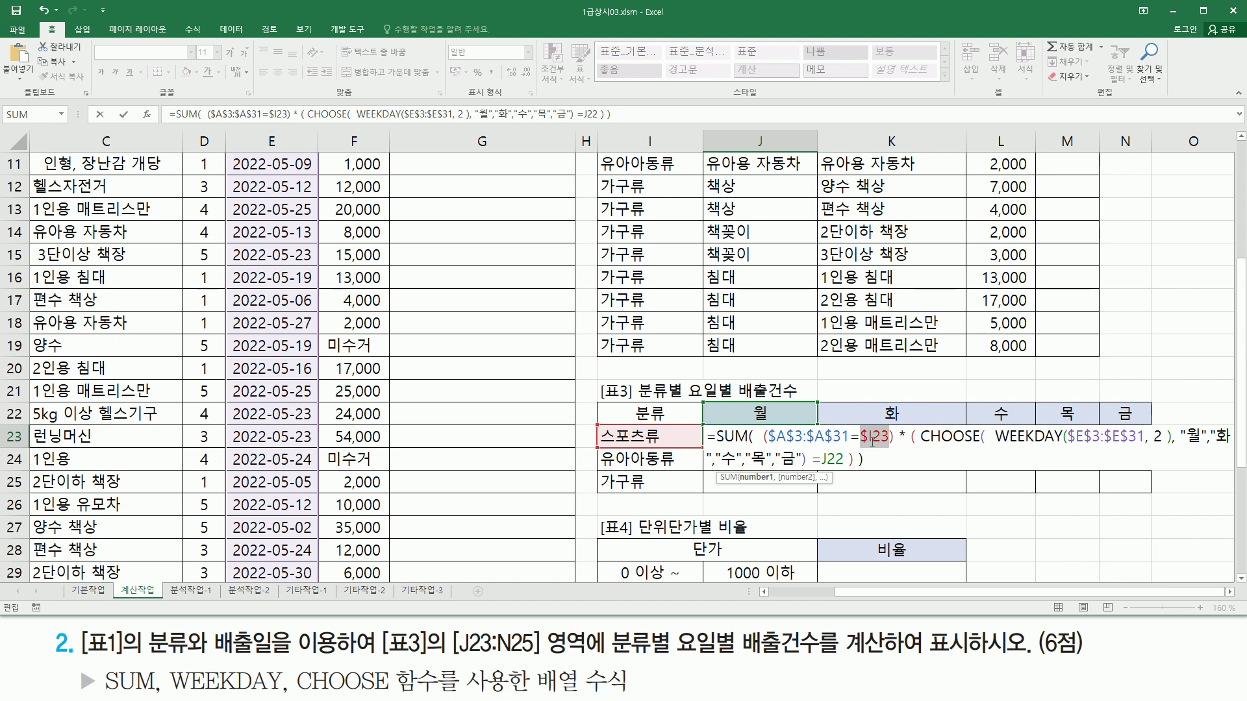
pyautogui.click(837, 459)
pyautogui.doubleClick(825, 459)
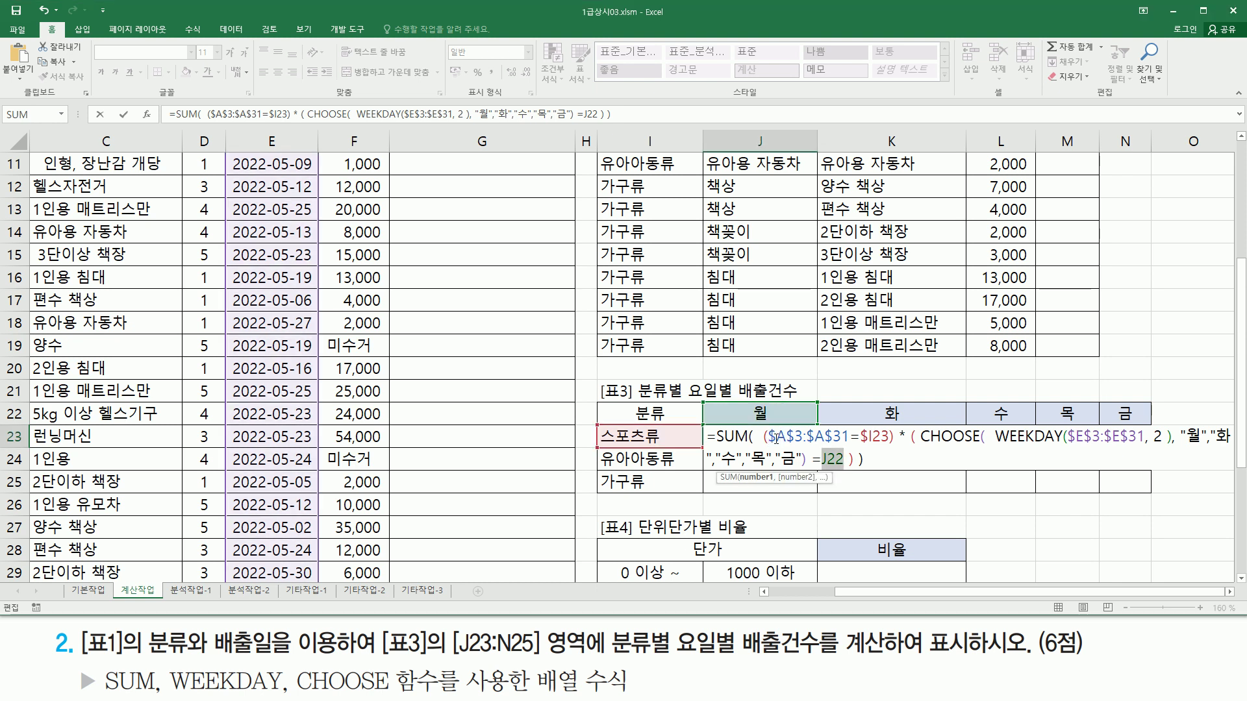
pyautogui.hotkey('ctrl', 'shift', 'Return')
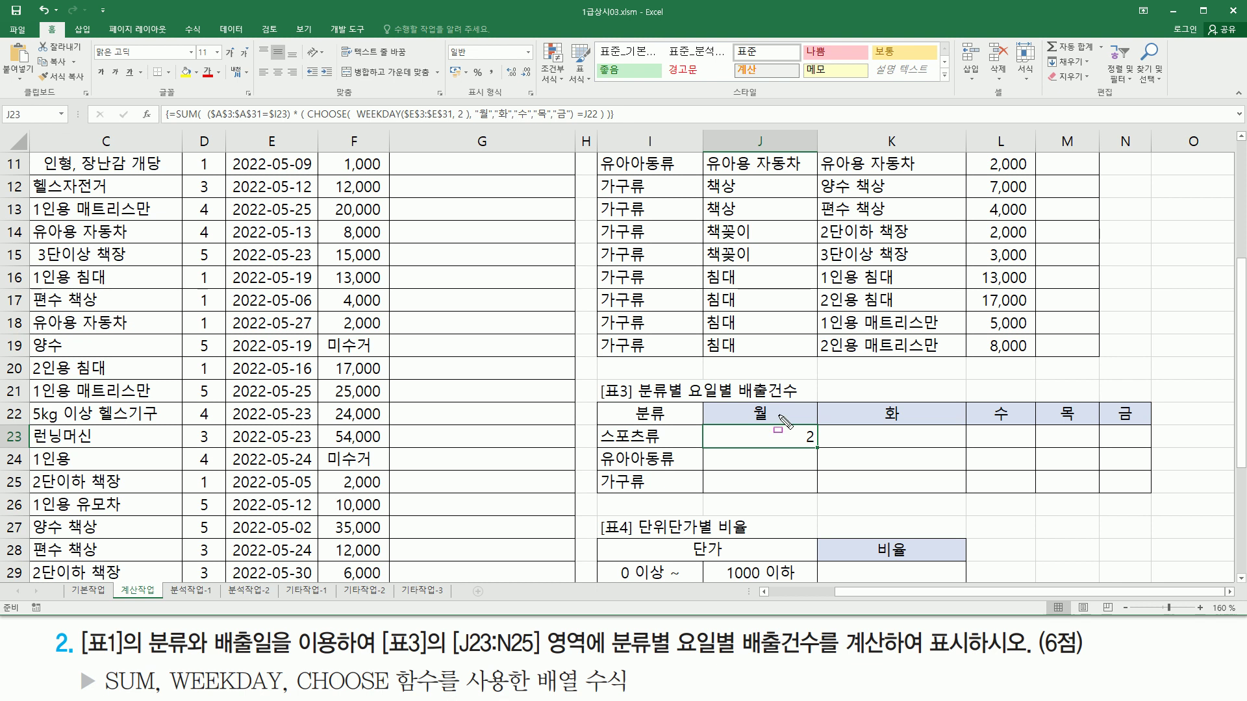
pyautogui.moveTo(750, 430)
pyautogui.mouseDown()
pyautogui.moveTo(779, 445)
pyautogui.moveTo(781, 492)
pyautogui.mouseUp()
pyautogui.moveTo(738, 398); pyautogui.dragTo(784, 426)
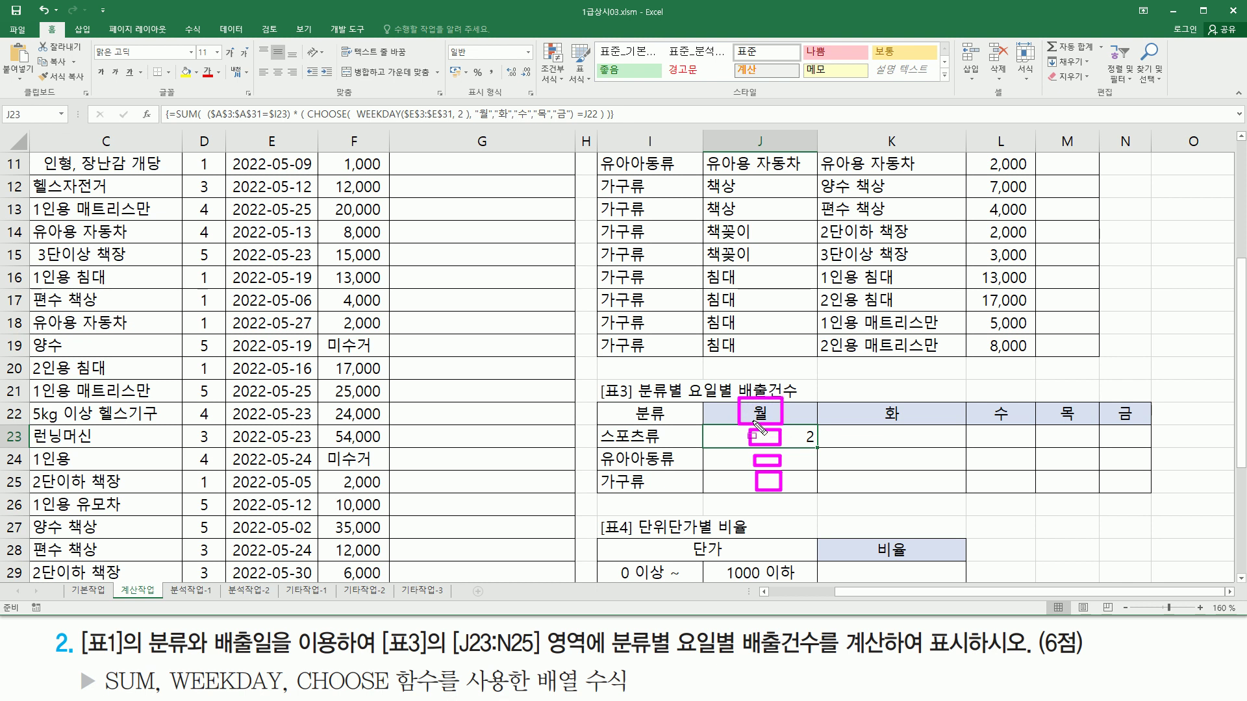
pyautogui.moveTo(738, 430); pyautogui.dragTo(738, 485)
pyautogui.press('e')
pyautogui.moveTo(767, 430); pyautogui.dragTo(832, 438)
pyautogui.moveTo(750, 422)
pyautogui.mouseDown()
pyautogui.moveTo(773, 403)
pyautogui.moveTo(774, 424)
pyautogui.mouseUp()
pyautogui.moveTo(870, 442)
pyautogui.mouseDown()
pyautogui.moveTo(872, 427)
pyautogui.moveTo(919, 441)
pyautogui.moveTo(899, 402)
pyautogui.moveTo(908, 420)
pyautogui.mouseUp()
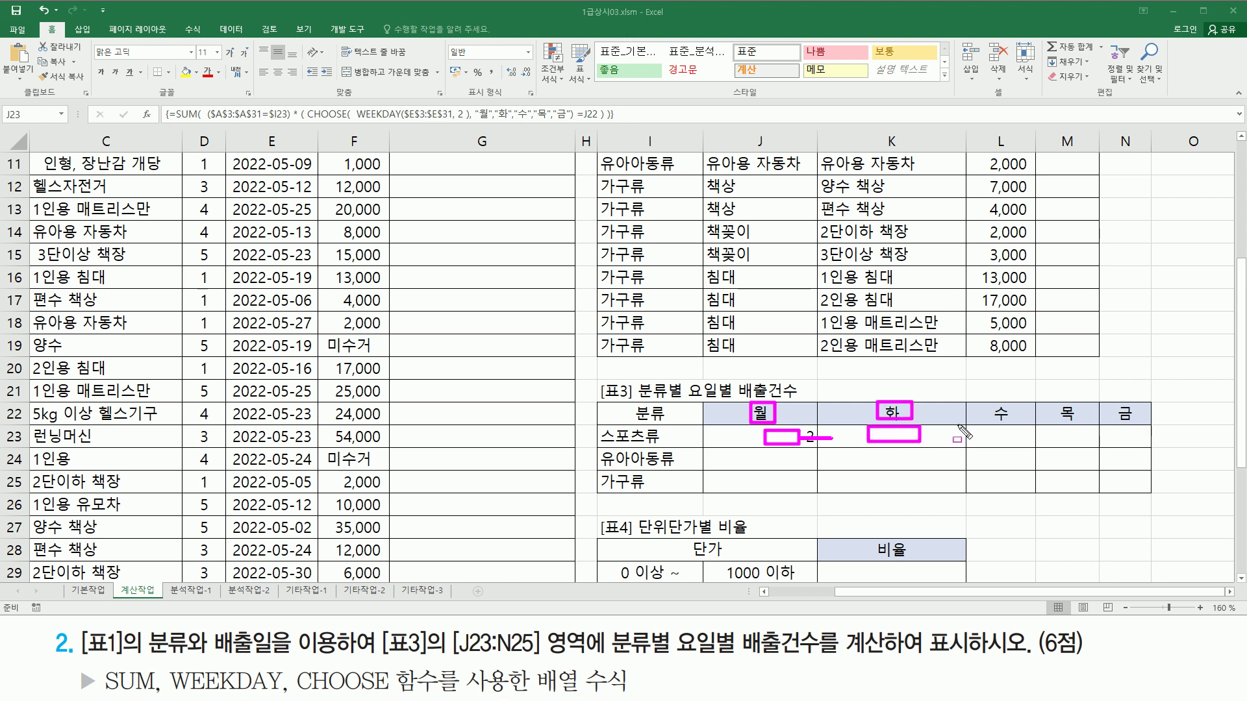
pyautogui.moveTo(982, 443)
pyautogui.mouseDown()
pyautogui.moveTo(1013, 434)
pyautogui.moveTo(982, 435)
pyautogui.moveTo(1014, 403)
pyautogui.moveTo(992, 422)
pyautogui.moveTo(1096, 432)
pyautogui.moveTo(1052, 433)
pyautogui.moveTo(1082, 396)
pyautogui.mouseUp()
pyautogui.moveTo(1107, 447); pyautogui.dragTo(1144, 422)
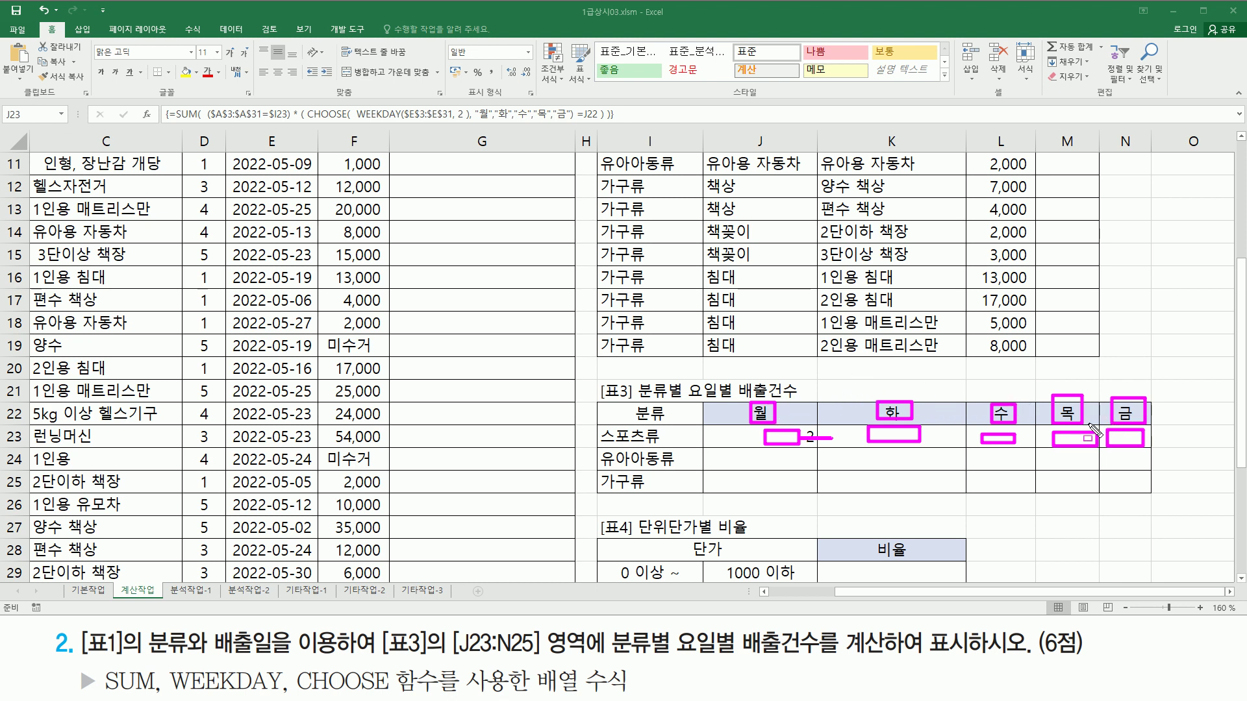
pyautogui.press('Escape')
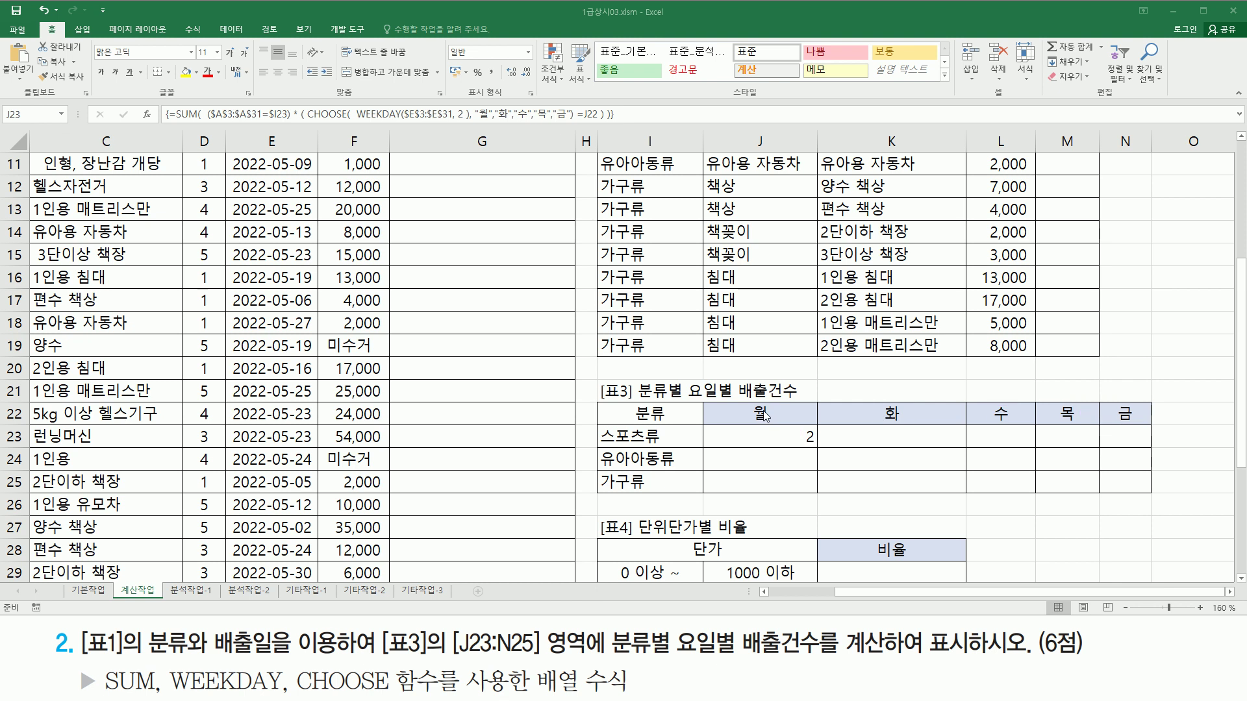
# - Lock only the row of the weekday reference as J$22, re-enter the J23 array formula, and fill it through N25
pyautogui.doubleClick(774, 435)
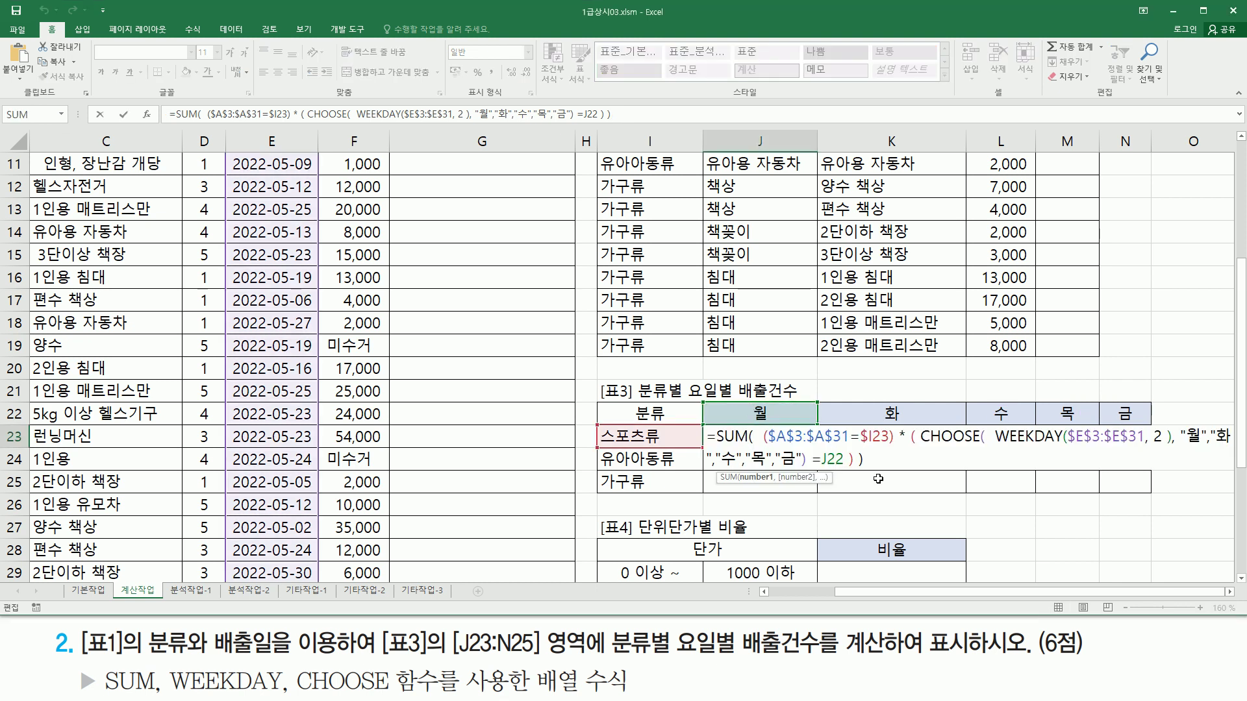
pyautogui.press('F4')
pyautogui.press('F4')
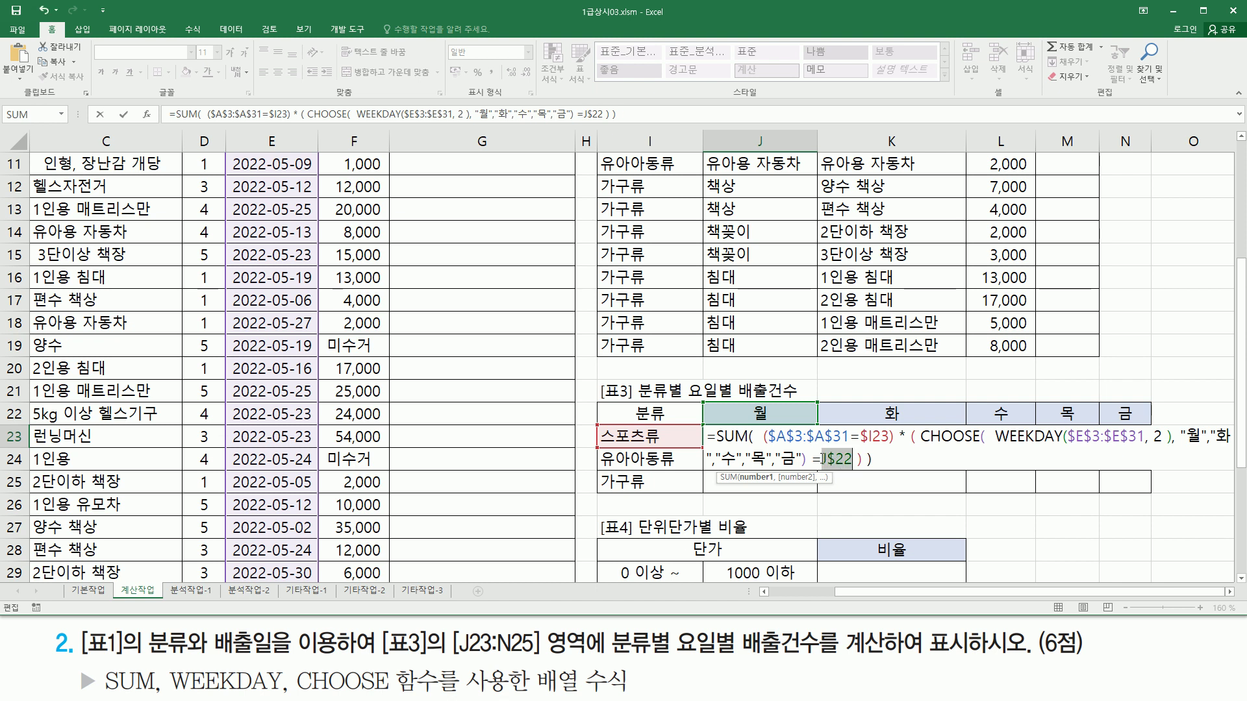
pyautogui.click(821, 461)
pyautogui.hotkey('ctrl', 'shift', 'Return')
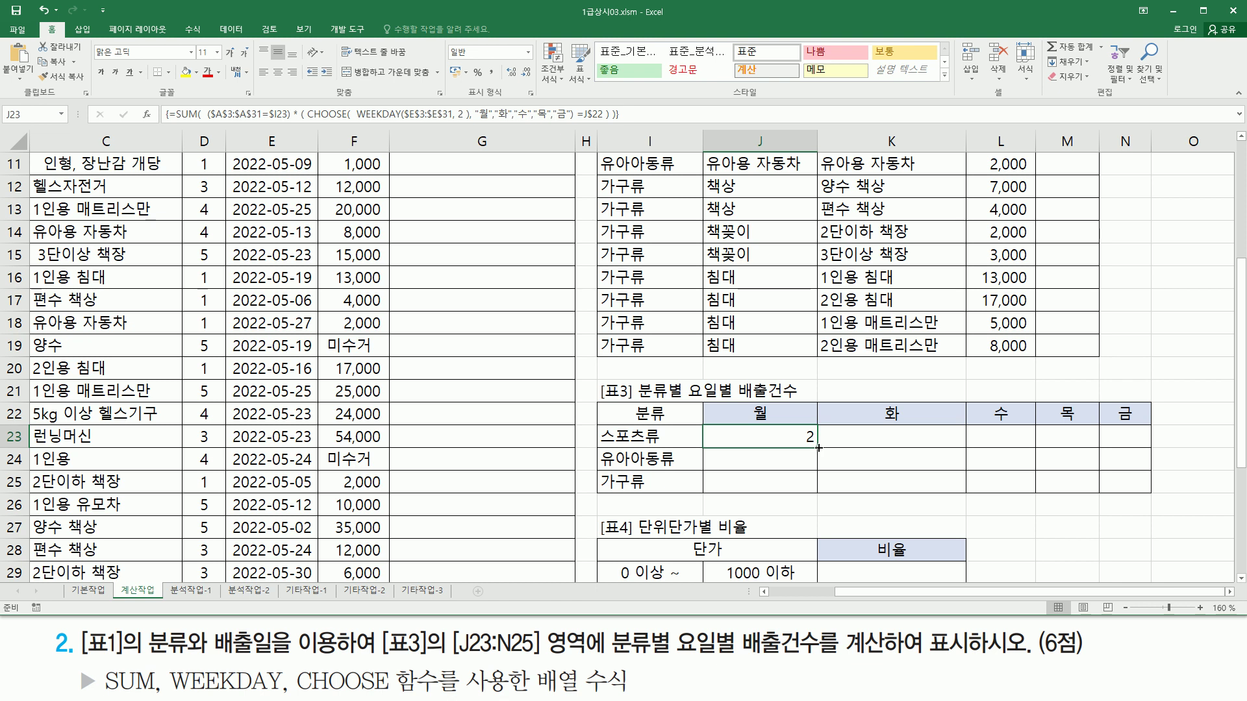
pyautogui.moveTo(818, 448); pyautogui.dragTo(1140, 495)
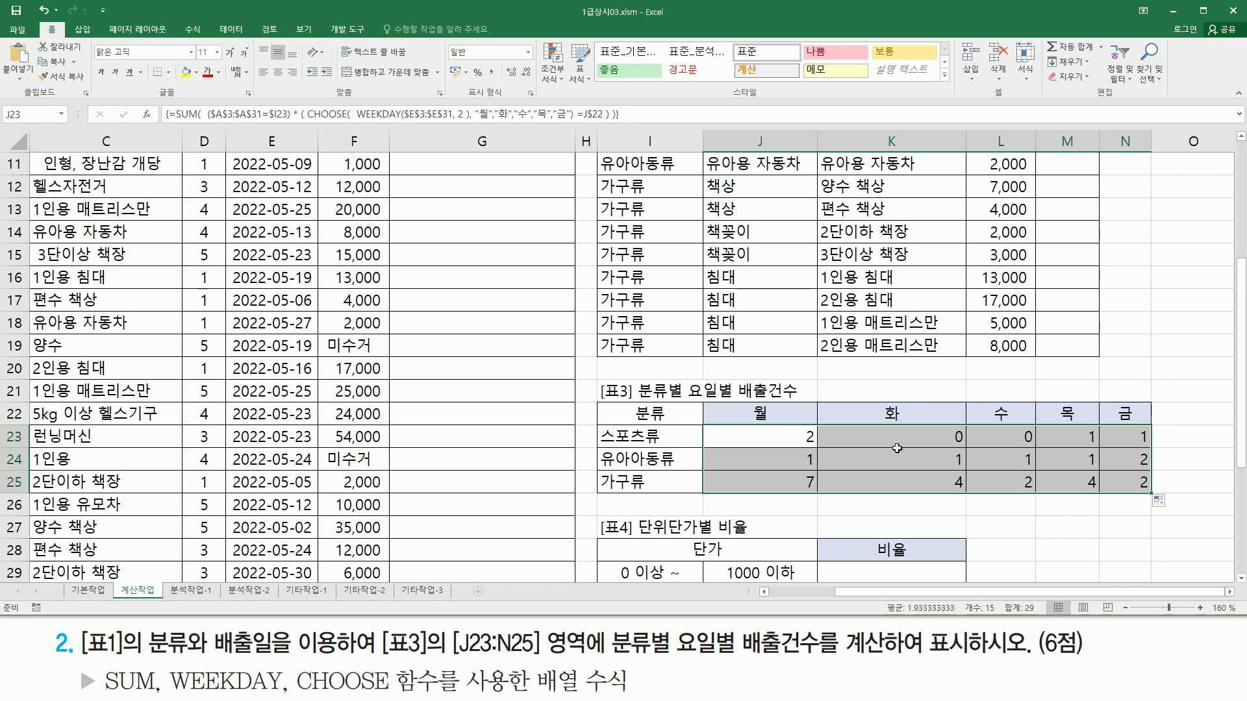
# - Write the formula =SUM(($A$3:$A$31=$I23)*(CHOOSE(WEEKDAY($E$3:$E$31,2),"월","화","수","목","금")=J$22)) as text in cell C38
pyautogui.scroll(-3, 389, 454)
pyautogui.click(103, 552)
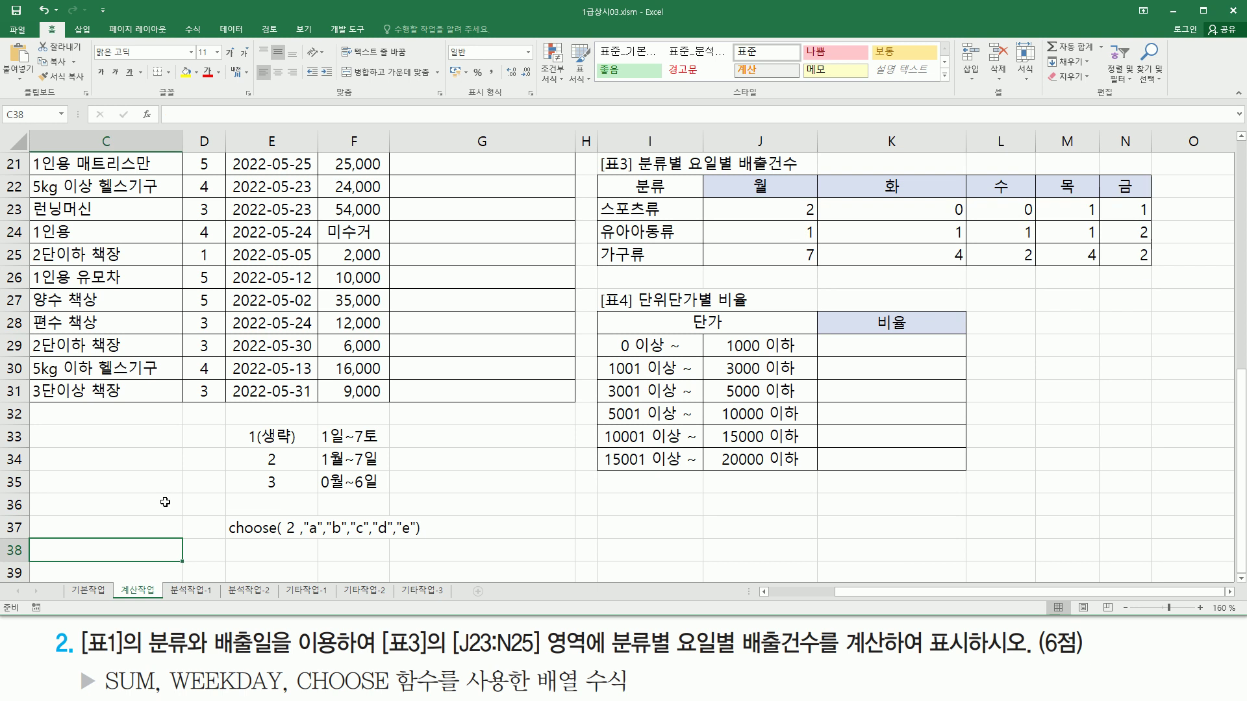
pyautogui.write('=SUM(  ($A$3:$A$31=$I23) * ( CHOOSE(  WEEKDAY($E$3:$E$31, 2 ), "월","화","수","목","금") =J$22 ) )')
pyautogui.press('Return')
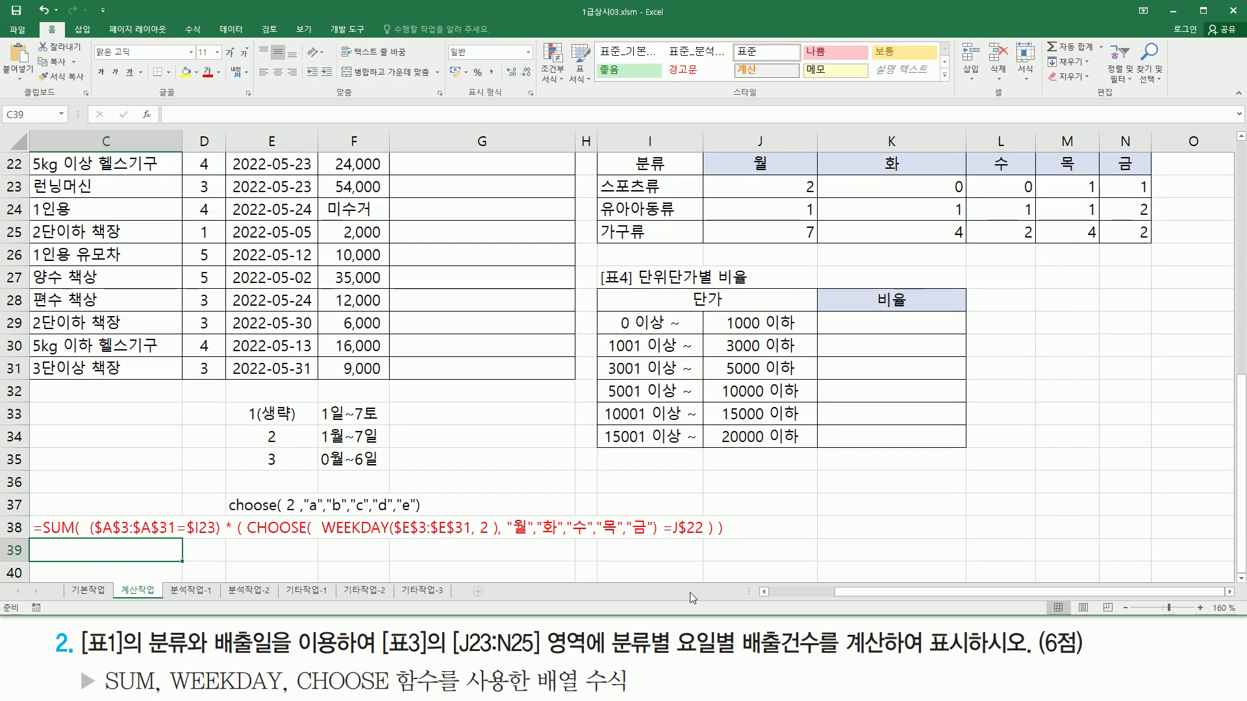
# - Review the SUM array formula in C38, examining its category condition and its CHOOSE/WEEKDAY weekday condition
pyautogui.click(764, 592)
pyautogui.click(764, 592)
pyautogui.scroll(-3, 768, 435)
pyautogui.scroll(-1, 768, 435)
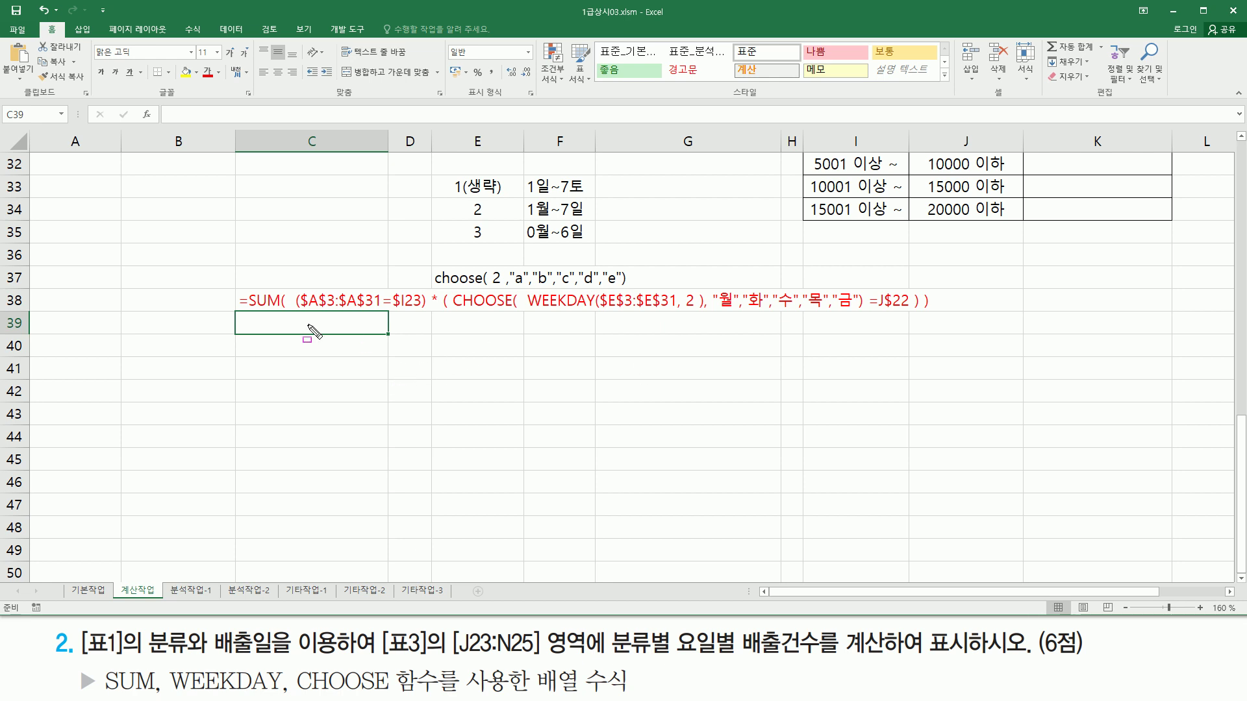
pyautogui.click(322, 412)
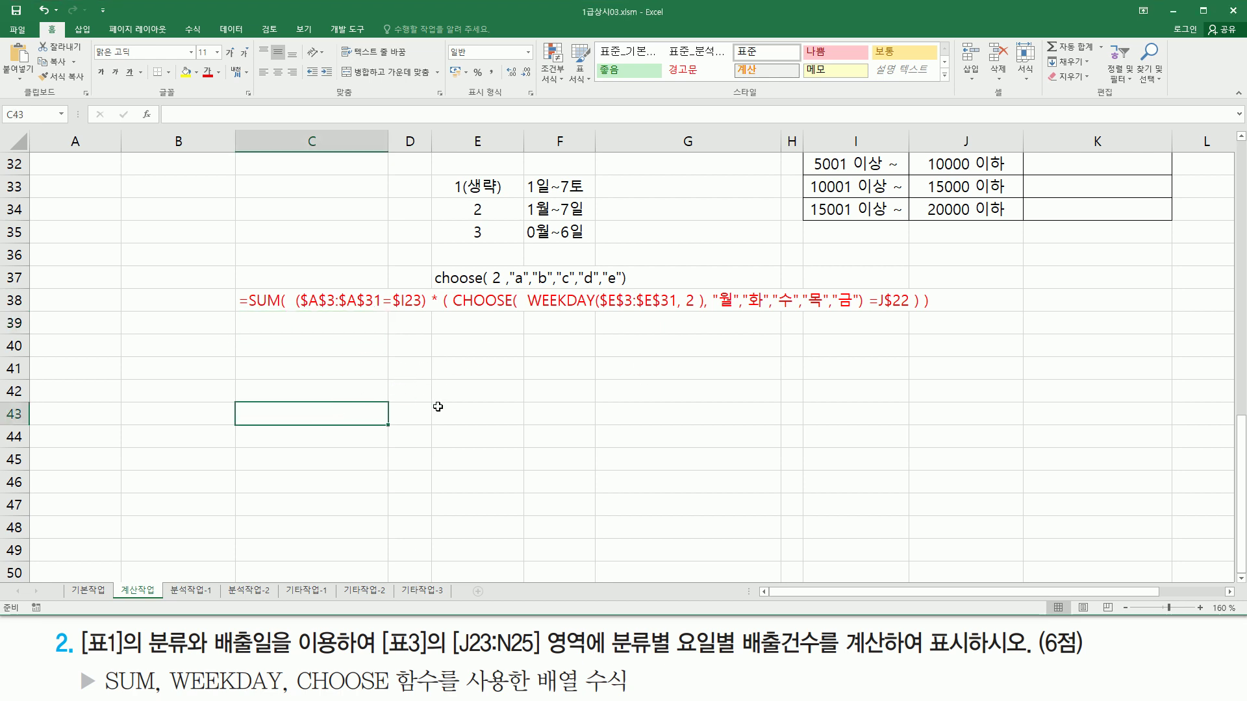
pyautogui.moveTo(294, 314); pyautogui.dragTo(920, 315)
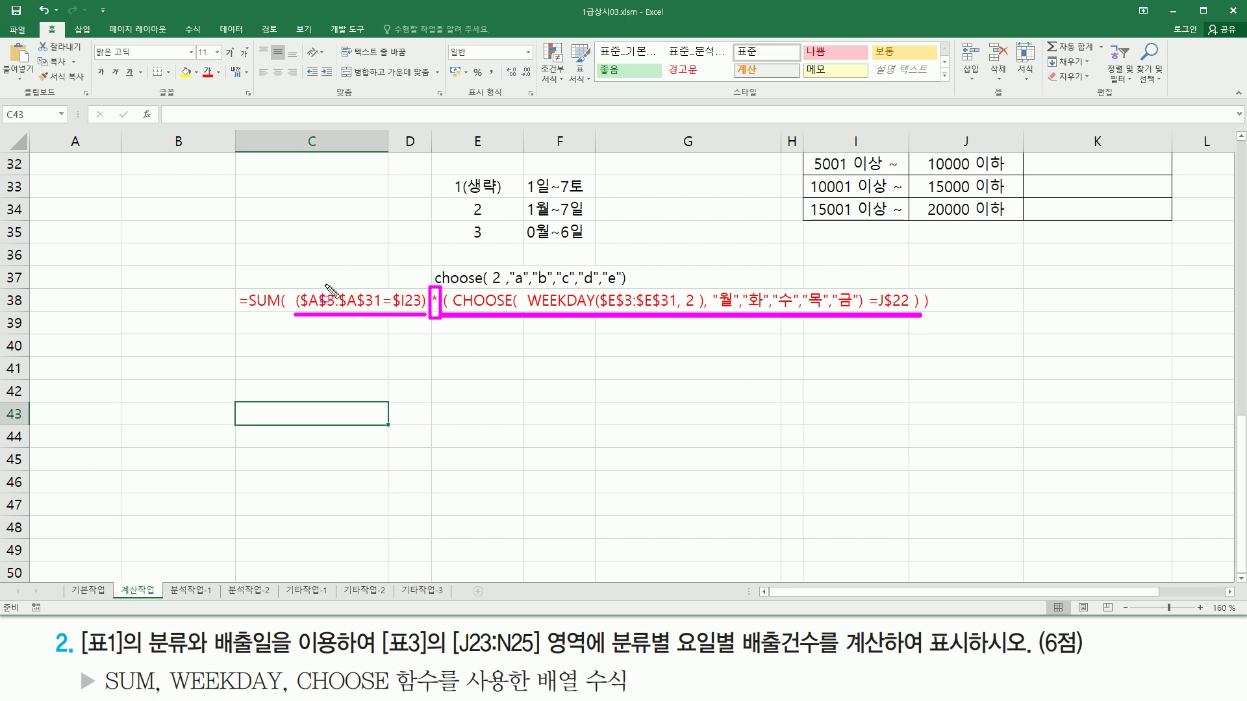
pyautogui.moveTo(312, 283)
pyautogui.mouseDown()
pyautogui.moveTo(363, 315)
pyautogui.moveTo(409, 304)
pyautogui.moveTo(413, 314)
pyautogui.mouseUp()
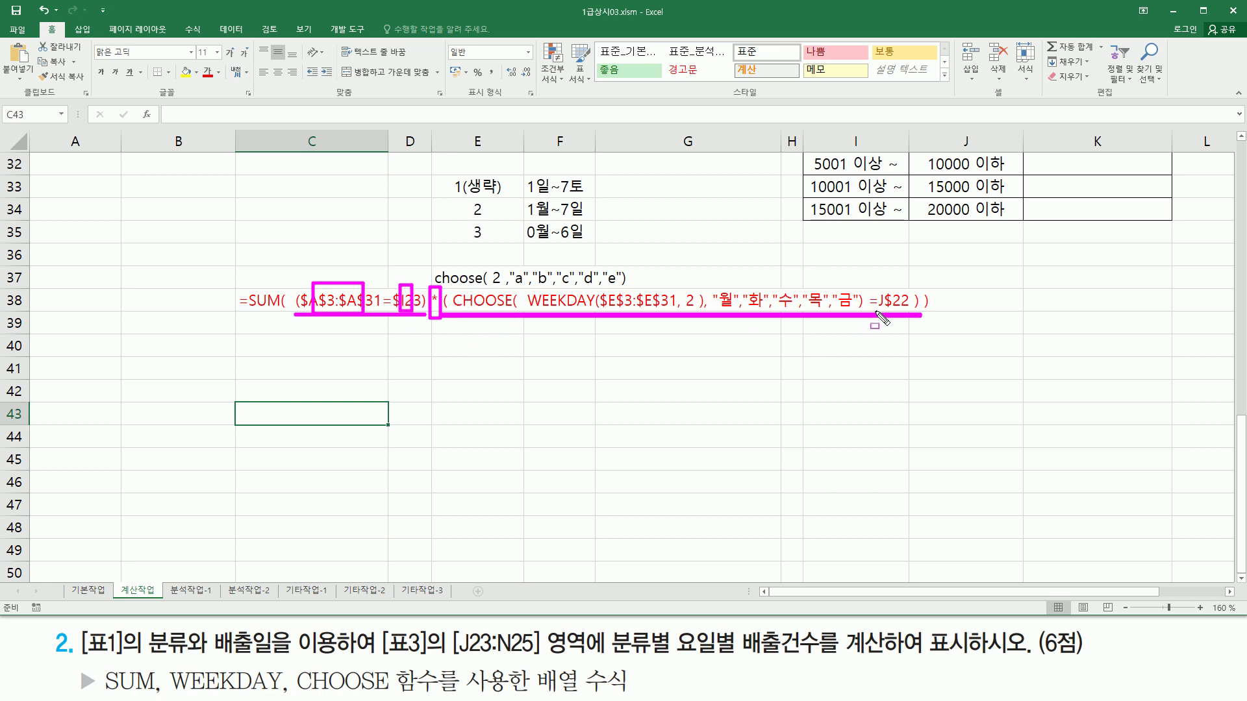
pyautogui.moveTo(533, 310); pyautogui.dragTo(691, 309)
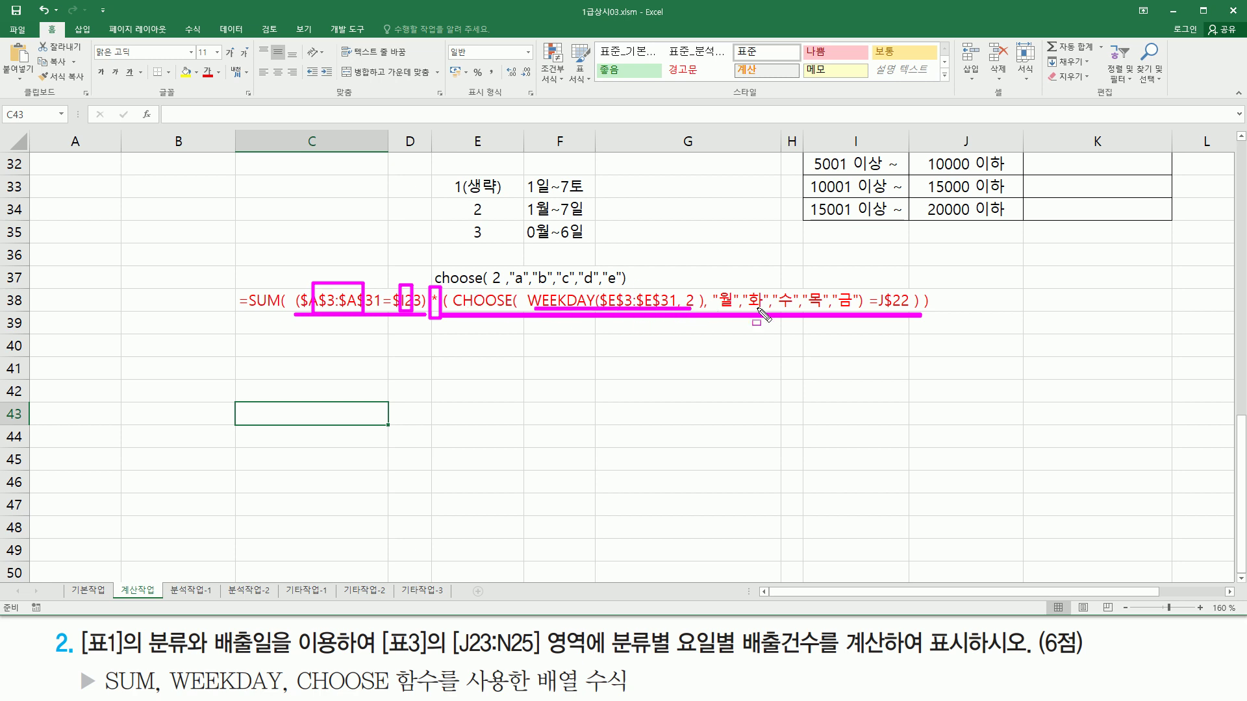
pyautogui.moveTo(454, 285)
pyautogui.mouseDown()
pyautogui.moveTo(685, 319)
pyautogui.moveTo(910, 315)
pyautogui.mouseUp()
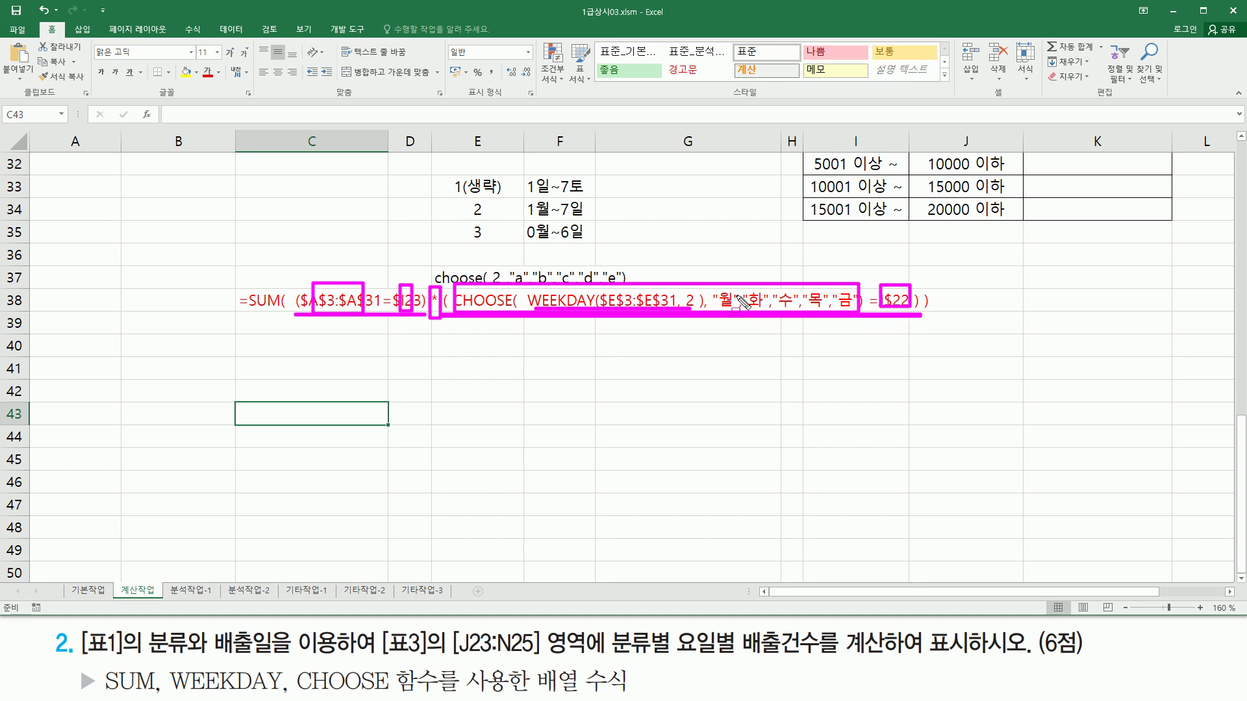
pyautogui.press('Escape')
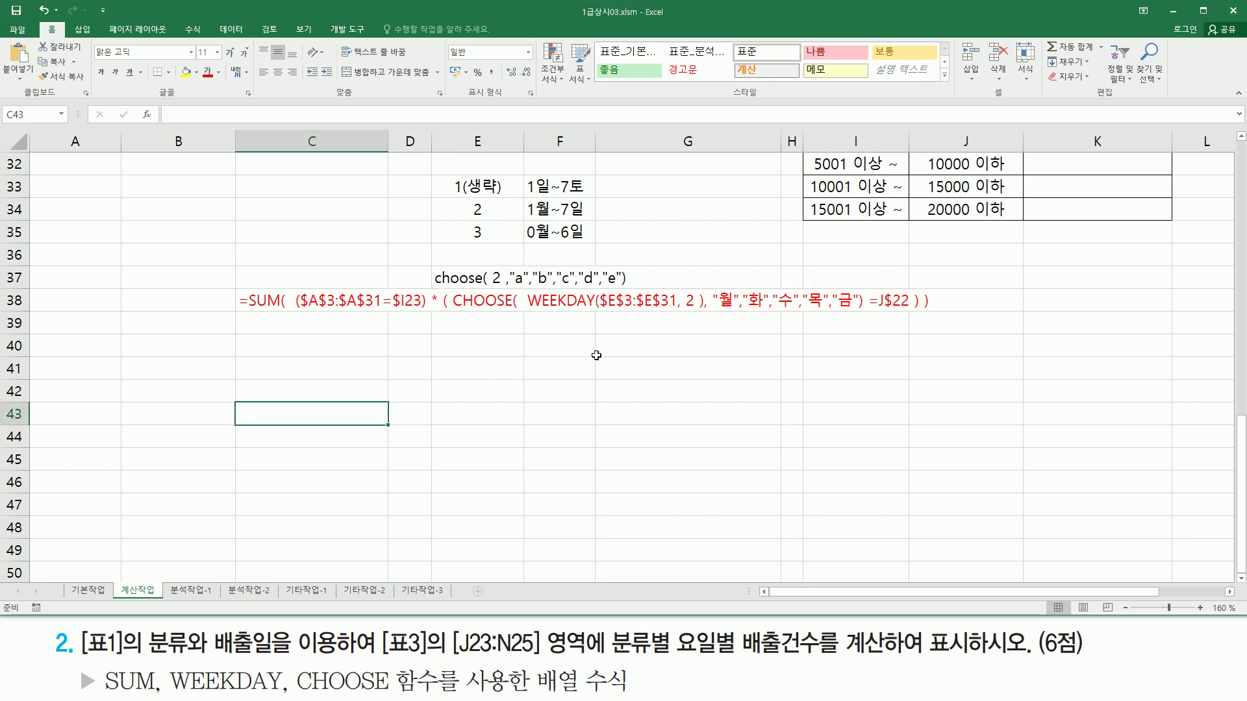
# - Compare the formula's WEEKDAY type 2 and weekday list with the 월 header in 표3 and the return-type notes in E33:F35
pyautogui.scroll(3, 825, 332)
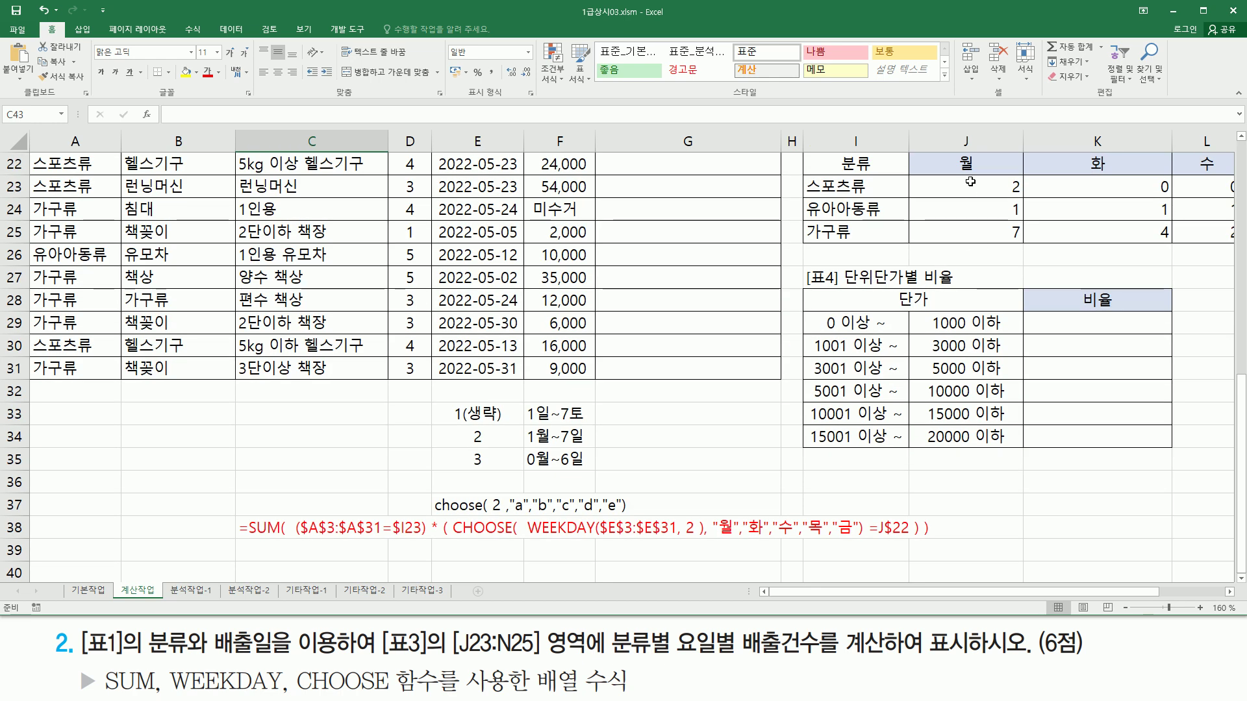
pyautogui.moveTo(684, 515); pyautogui.dragTo(698, 547)
pyautogui.moveTo(526, 542); pyautogui.dragTo(687, 542)
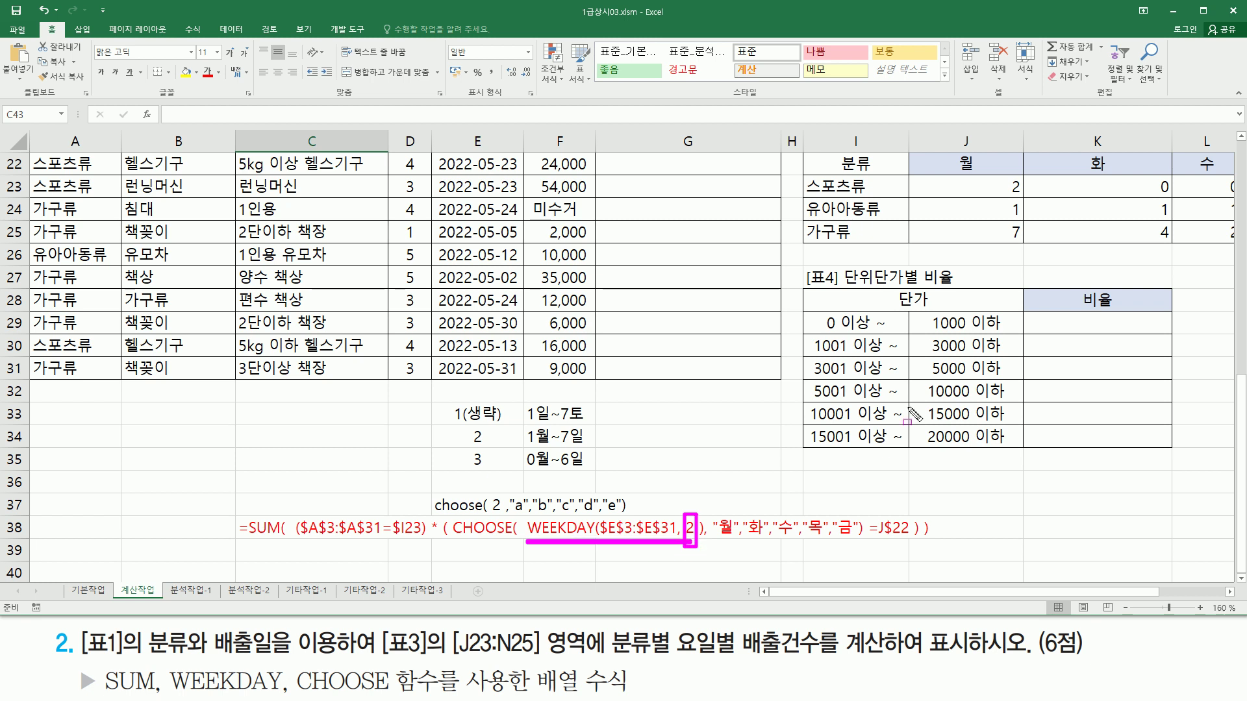
pyautogui.moveTo(953, 169); pyautogui.dragTo(977, 170)
pyautogui.moveTo(713, 539); pyautogui.dragTo(855, 540)
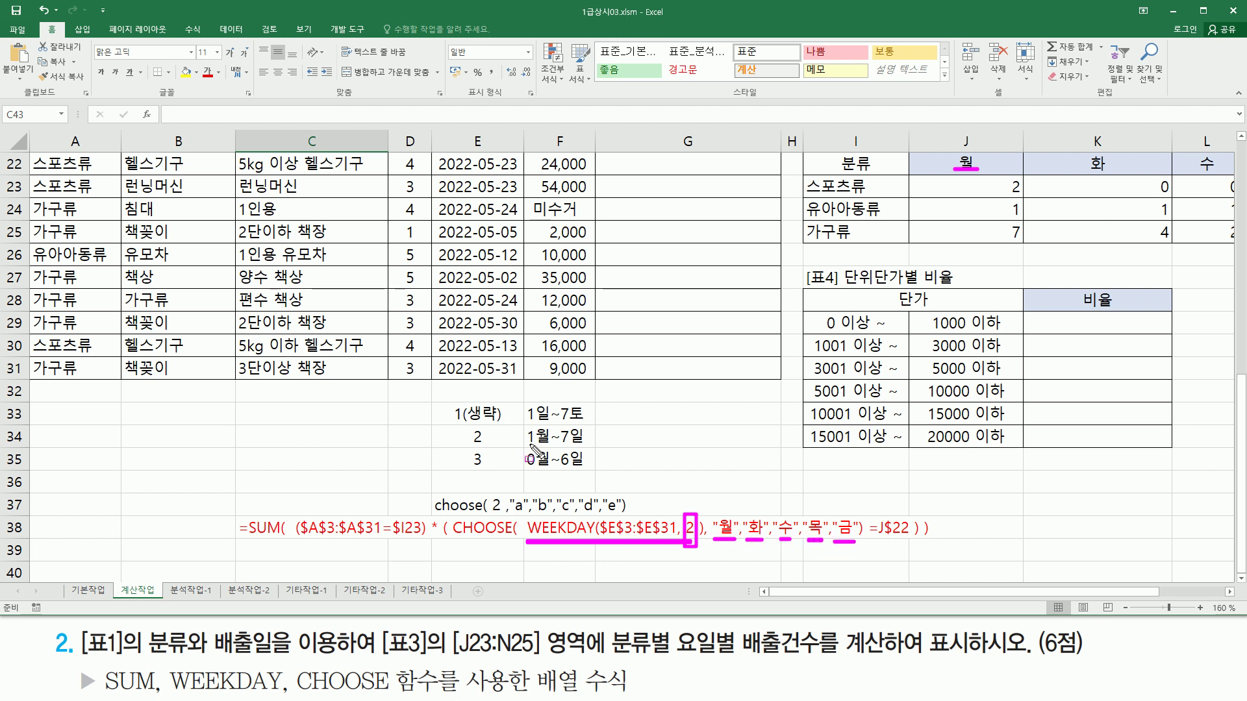
pyautogui.moveTo(465, 426)
pyautogui.mouseDown()
pyautogui.moveTo(465, 448)
pyautogui.moveTo(593, 448)
pyautogui.mouseUp()
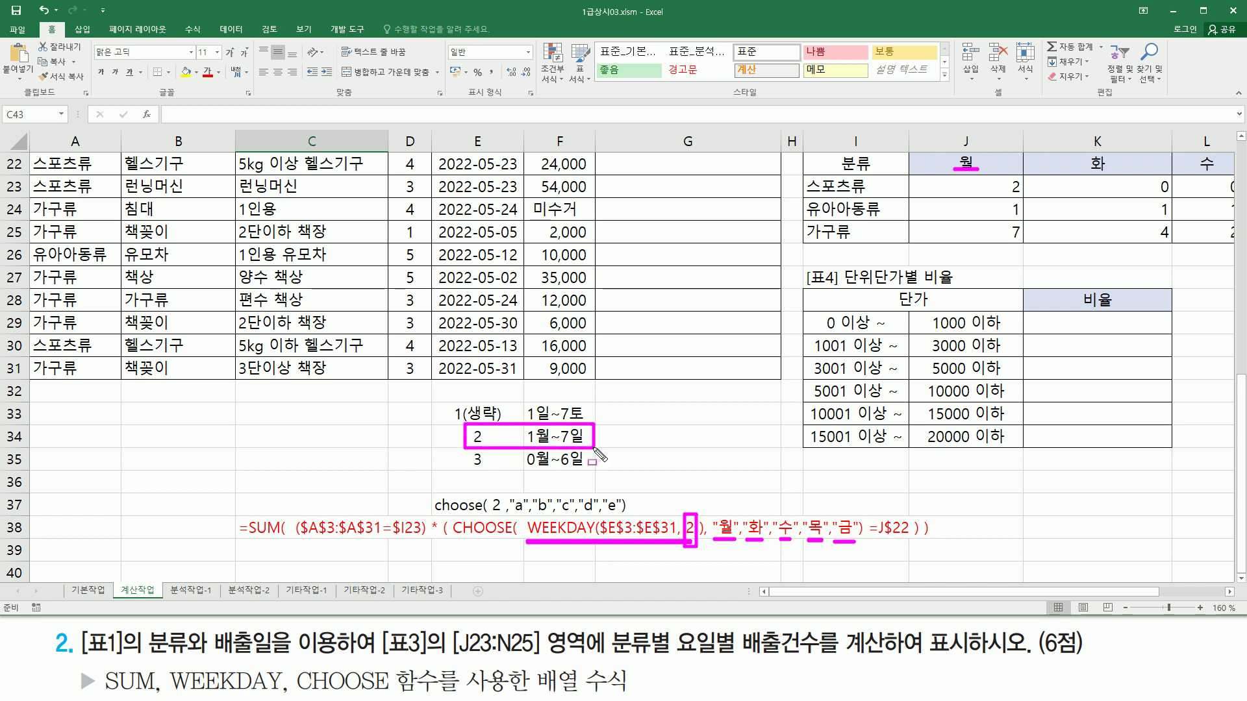
pyautogui.moveTo(488, 425); pyautogui.dragTo(488, 448)
pyautogui.press('Escape')
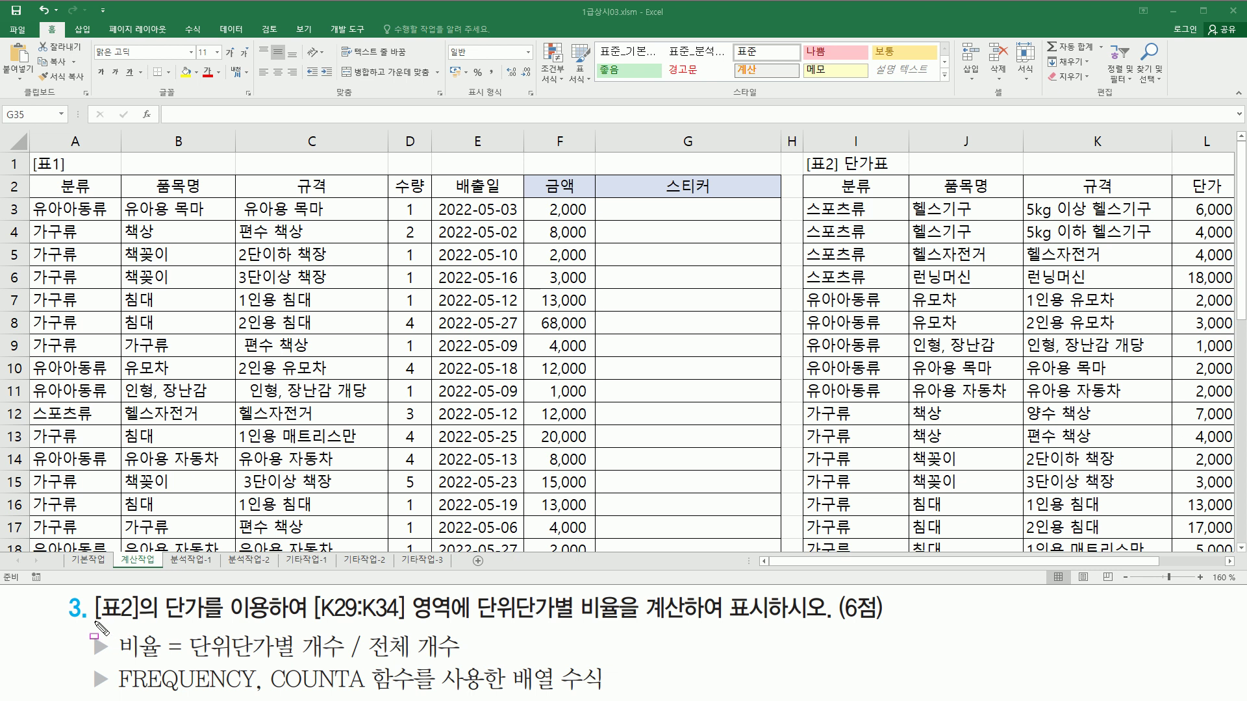
# - Examine the 단가 column of 표2 and the price brackets of 표4 for the ratio task
pyautogui.moveTo(93, 626)
pyautogui.mouseDown()
pyautogui.moveTo(207, 627)
pyautogui.moveTo(213, 592)
pyautogui.mouseUp()
pyautogui.press('Escape')
pyautogui.hscroll(3, 834, 294)
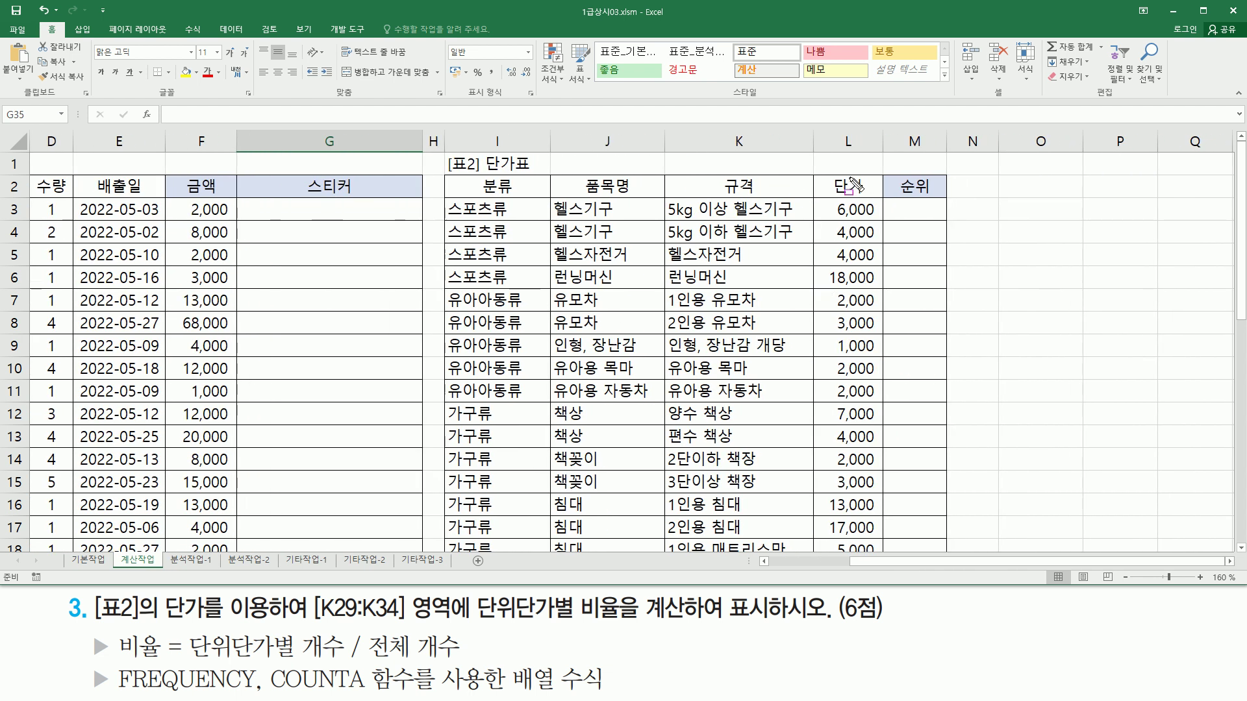
pyautogui.moveTo(828, 177)
pyautogui.mouseDown()
pyautogui.moveTo(832, 370)
pyautogui.moveTo(875, 555)
pyautogui.mouseUp()
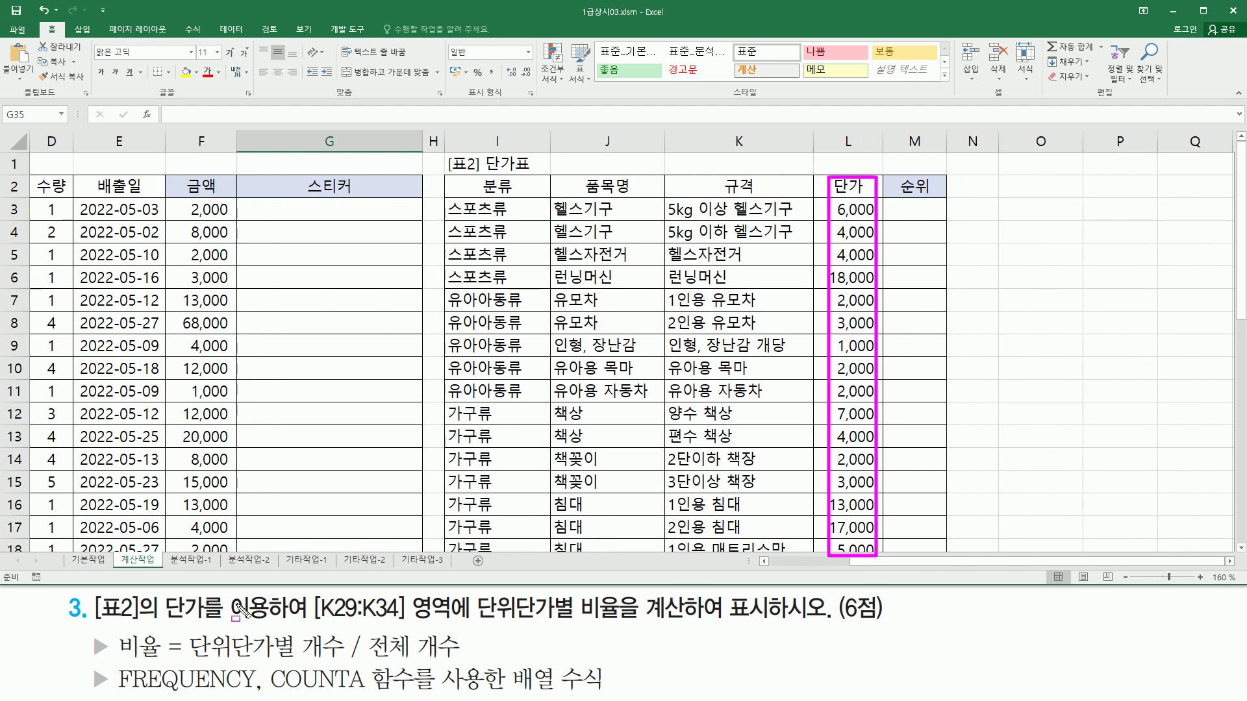
pyautogui.moveTo(93, 626)
pyautogui.mouseDown()
pyautogui.moveTo(283, 627)
pyautogui.moveTo(317, 589)
pyautogui.moveTo(368, 626)
pyautogui.moveTo(406, 625)
pyautogui.moveTo(419, 639)
pyautogui.moveTo(480, 587)
pyautogui.mouseUp()
pyautogui.press('Escape')
pyautogui.scroll(-7, 598, 473)
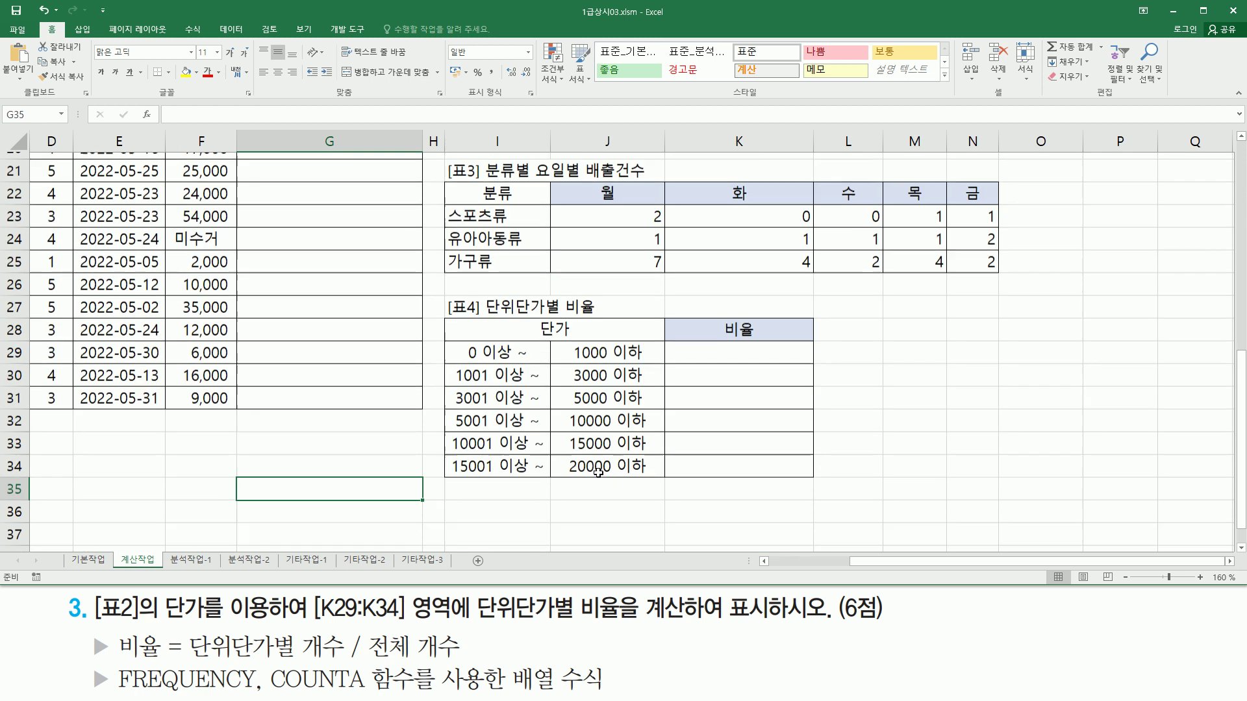
pyautogui.hotkey('ctrl', '2')
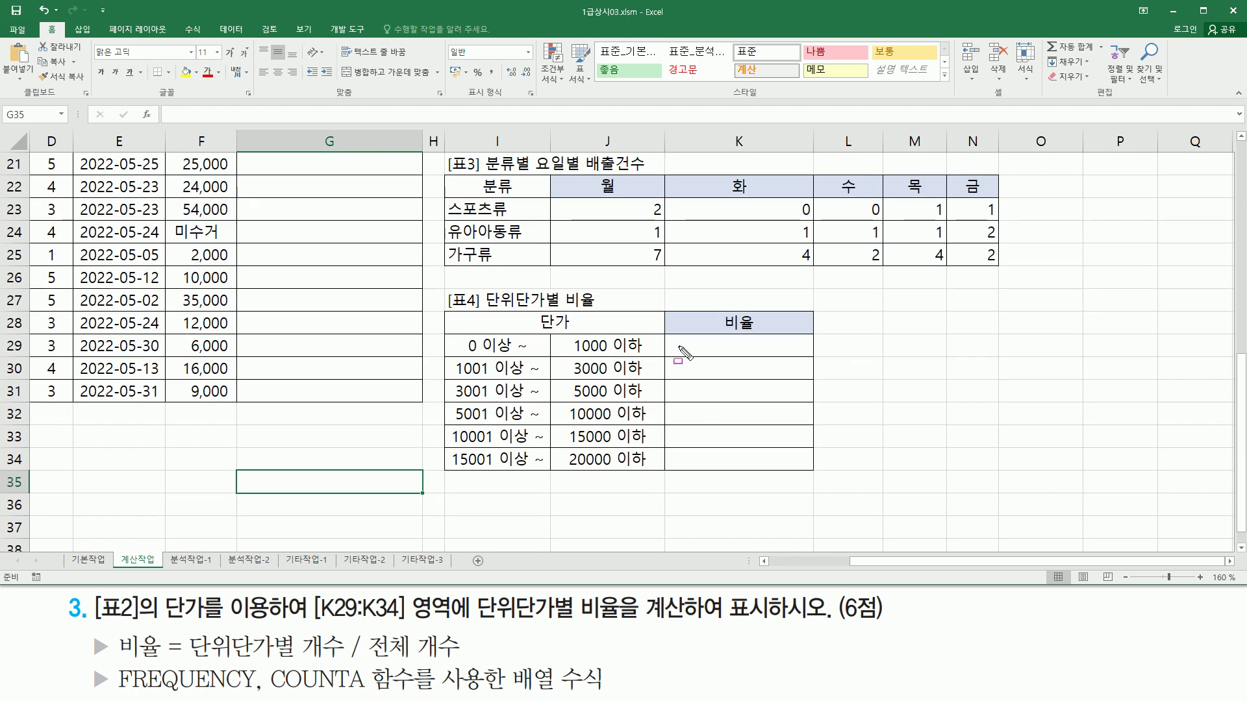
# - Read the 비율 definition and the required FREQUENCY and COUNTA array functions against the target range K29:K34
pyautogui.moveTo(677, 343); pyautogui.dragTo(788, 467)
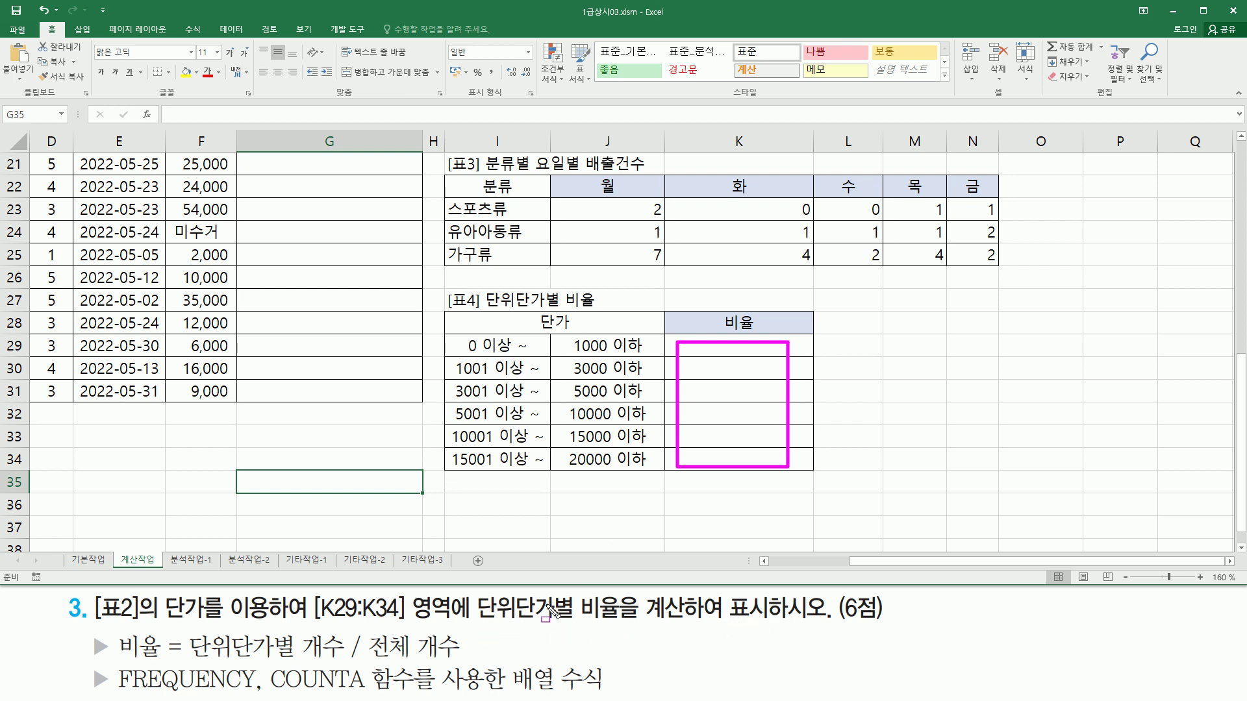
pyautogui.moveTo(118, 629); pyautogui.dragTo(162, 661)
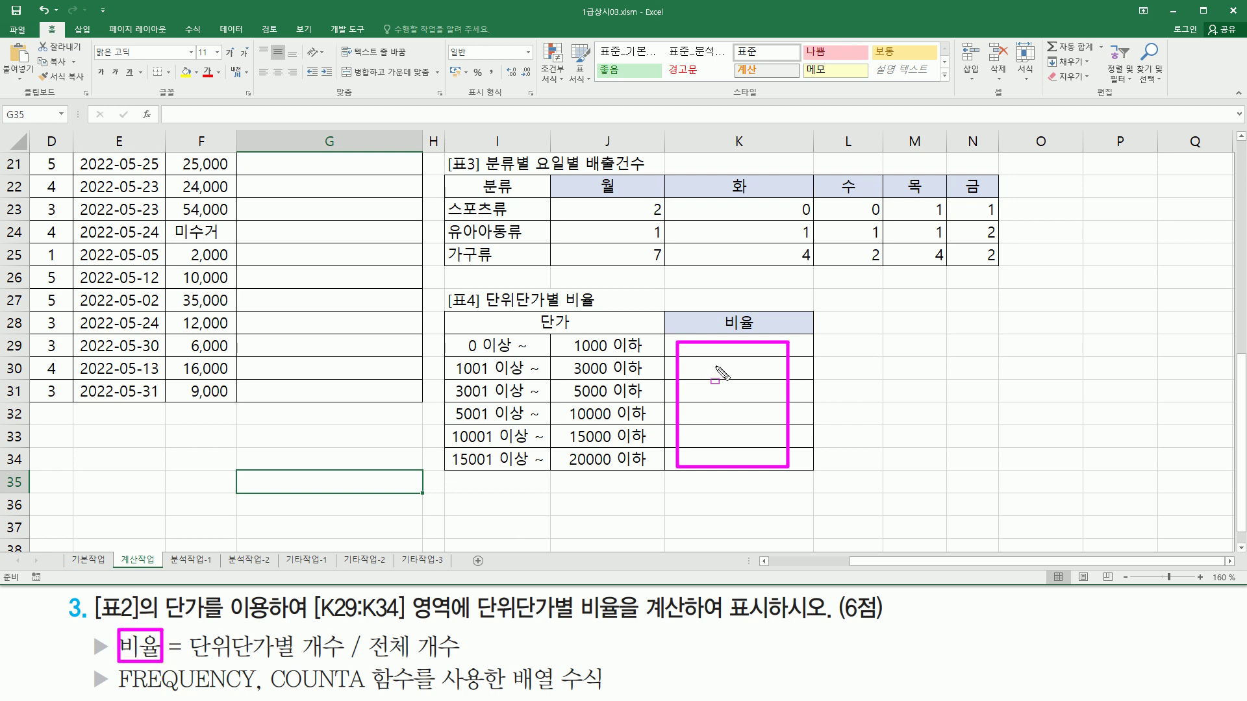
pyautogui.moveTo(727, 344)
pyautogui.mouseDown()
pyautogui.moveTo(746, 457)
pyautogui.moveTo(759, 458)
pyautogui.mouseUp()
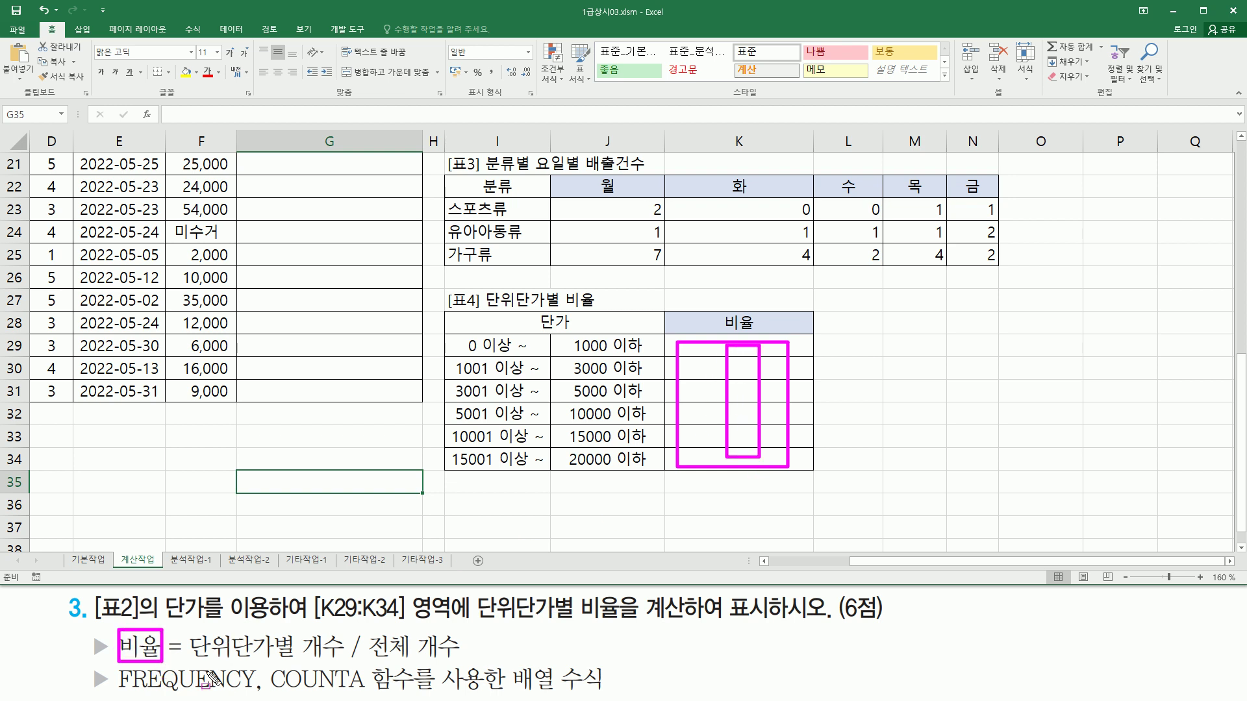
pyautogui.moveTo(186, 665); pyautogui.dragTo(463, 660)
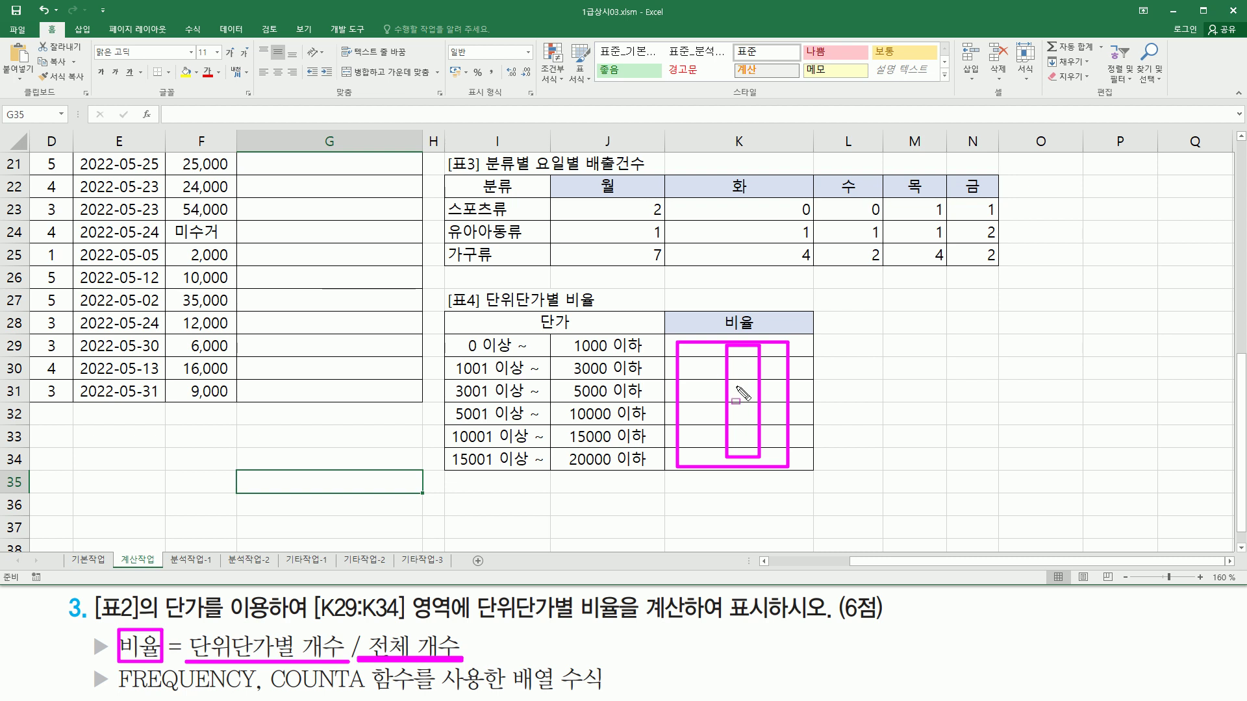
pyautogui.moveTo(107, 692); pyautogui.dragTo(343, 695)
pyautogui.moveTo(266, 692); pyautogui.dragTo(432, 694)
pyautogui.moveTo(516, 659)
pyautogui.mouseDown()
pyautogui.moveTo(523, 690)
pyautogui.moveTo(605, 696)
pyautogui.mouseUp()
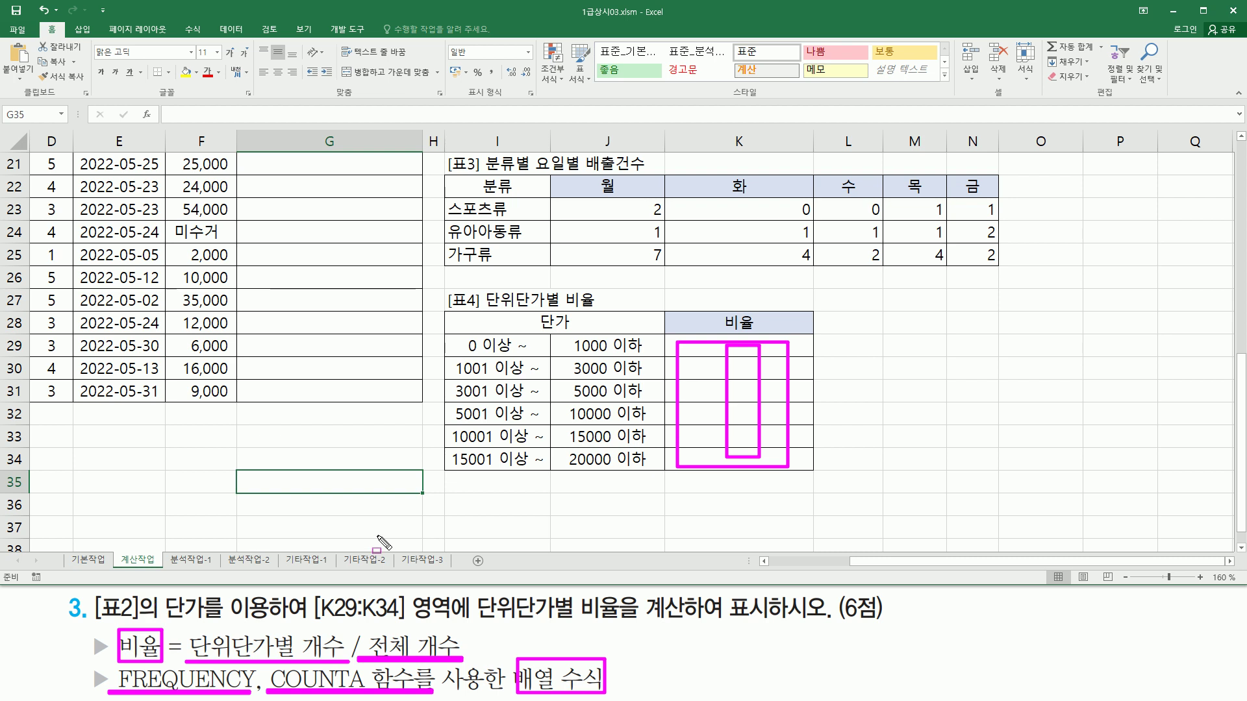
pyautogui.press('Escape')
# - Select K29:K34 and relate FREQUENCY to the per-bracket count and COUNTA to the total count
pyautogui.click(739, 349)
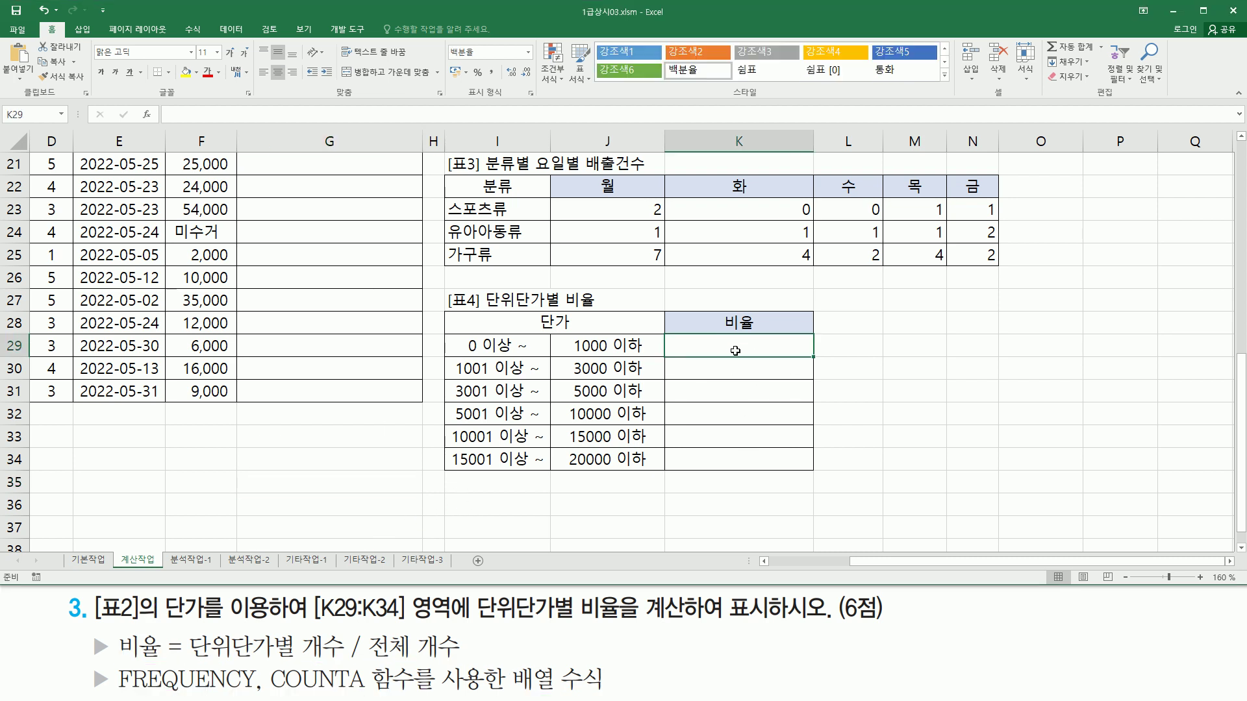
pyautogui.moveTo(733, 360); pyautogui.dragTo(737, 463)
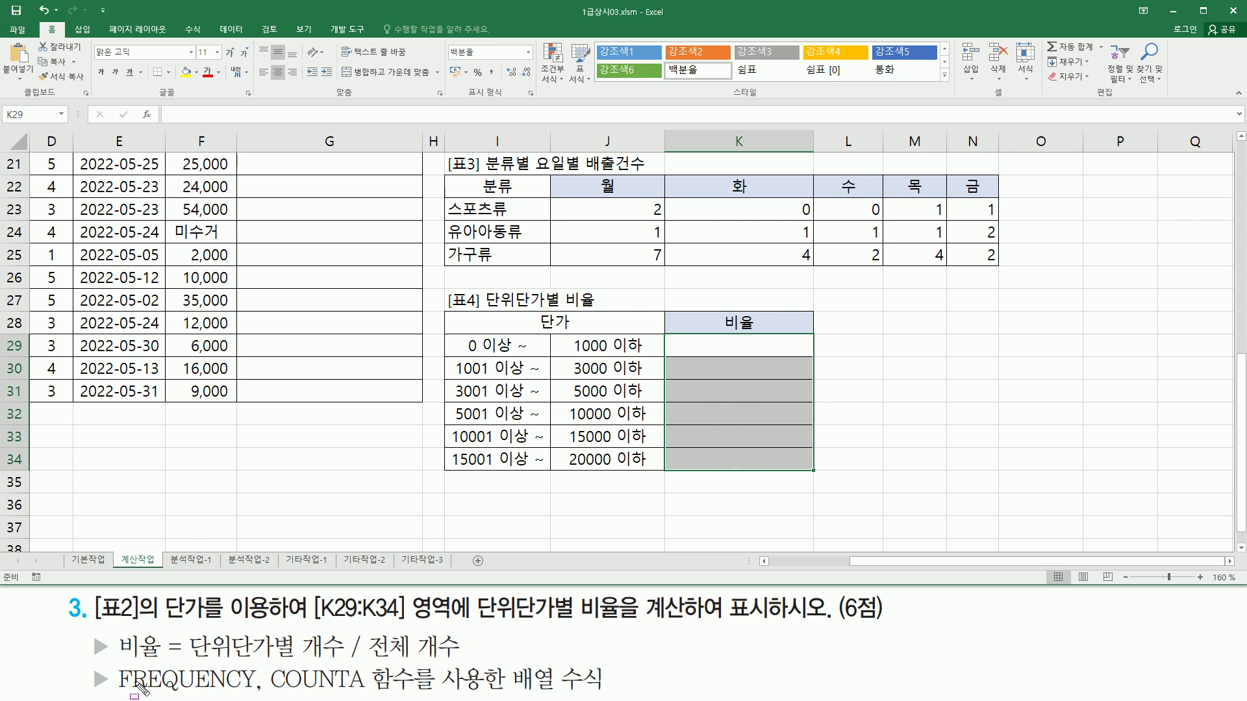
pyautogui.moveTo(113, 692); pyautogui.dragTo(258, 695)
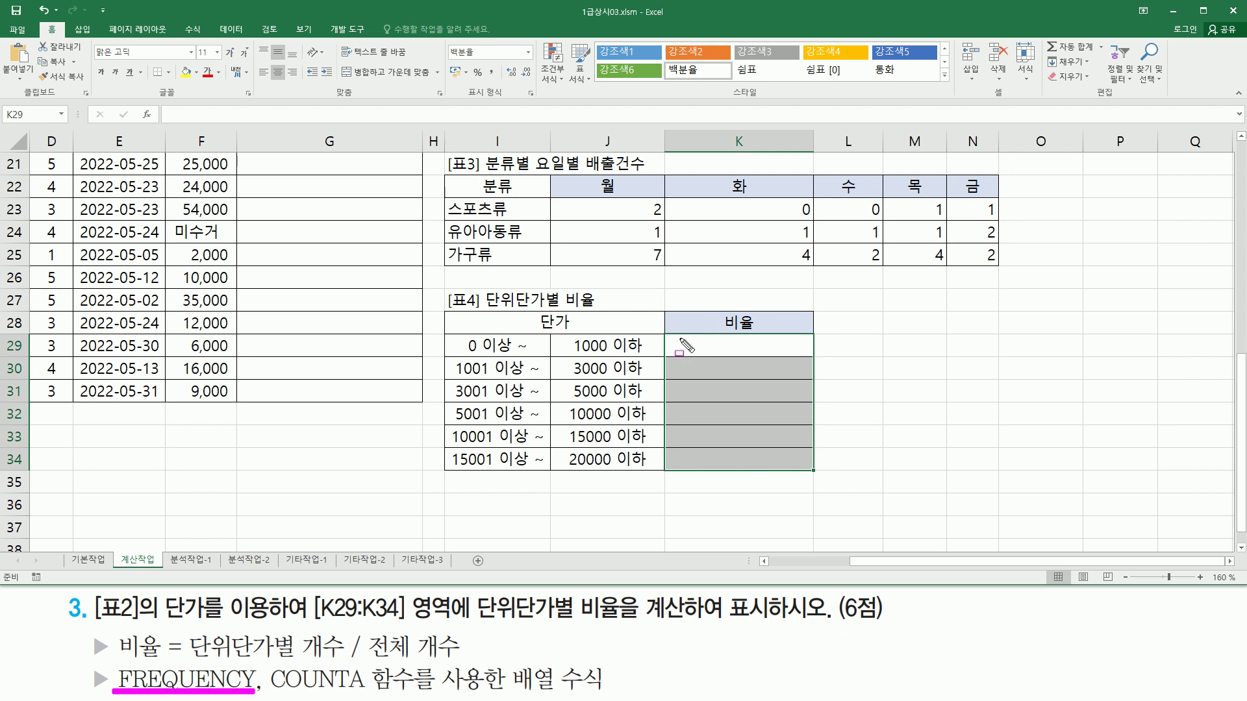
pyautogui.moveTo(679, 337)
pyautogui.mouseDown()
pyautogui.moveTo(696, 434)
pyautogui.moveTo(798, 467)
pyautogui.mouseUp()
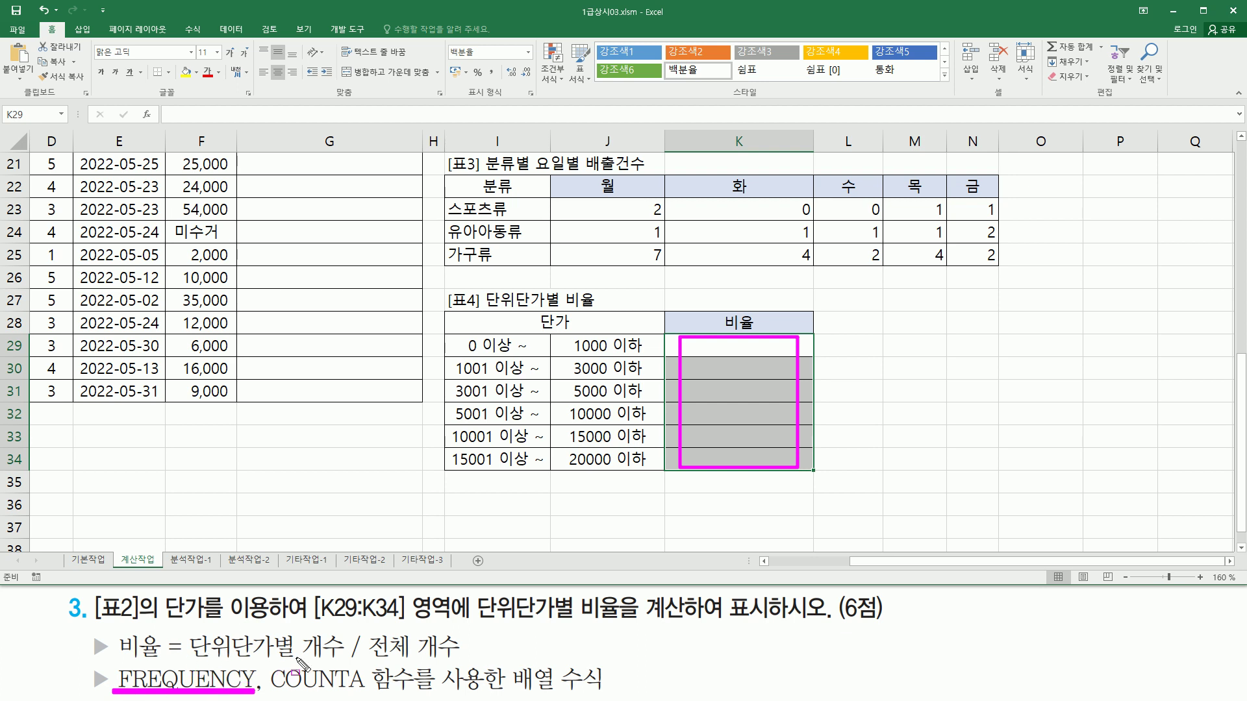
pyautogui.moveTo(185, 658)
pyautogui.mouseDown()
pyautogui.moveTo(344, 657)
pyautogui.moveTo(344, 630)
pyautogui.moveTo(455, 657)
pyautogui.mouseUp()
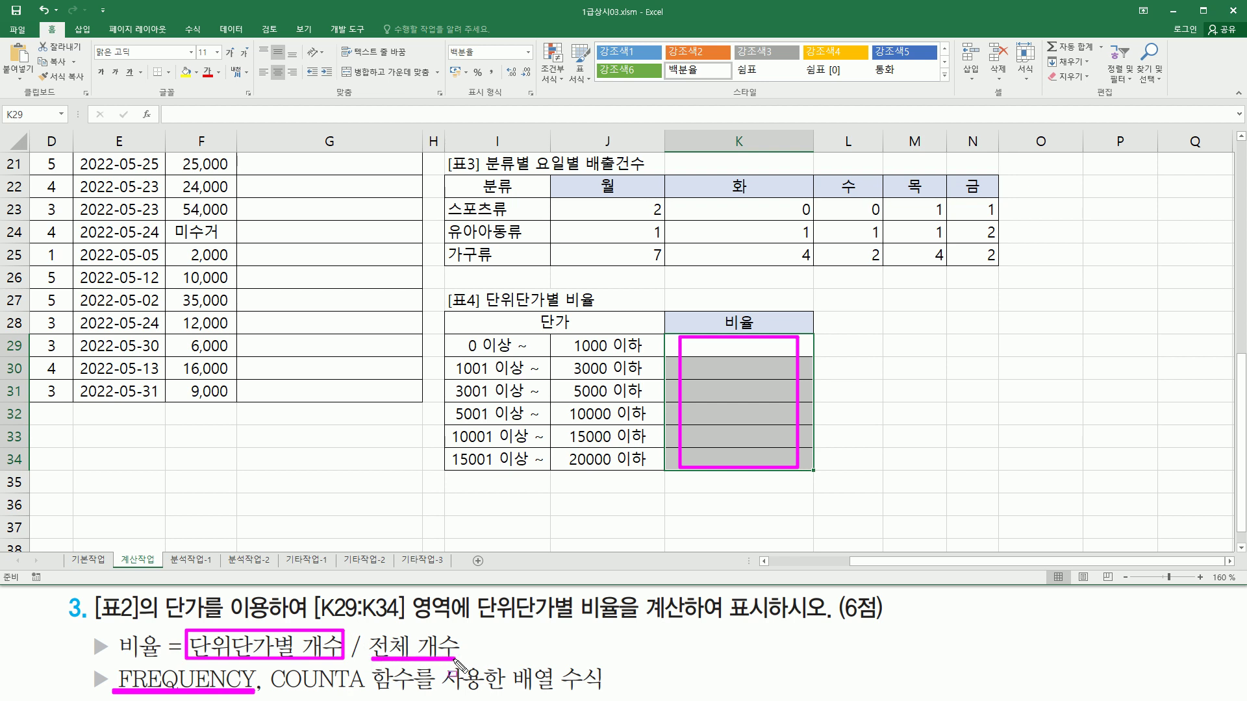
pyautogui.moveTo(270, 693); pyautogui.dragTo(366, 694)
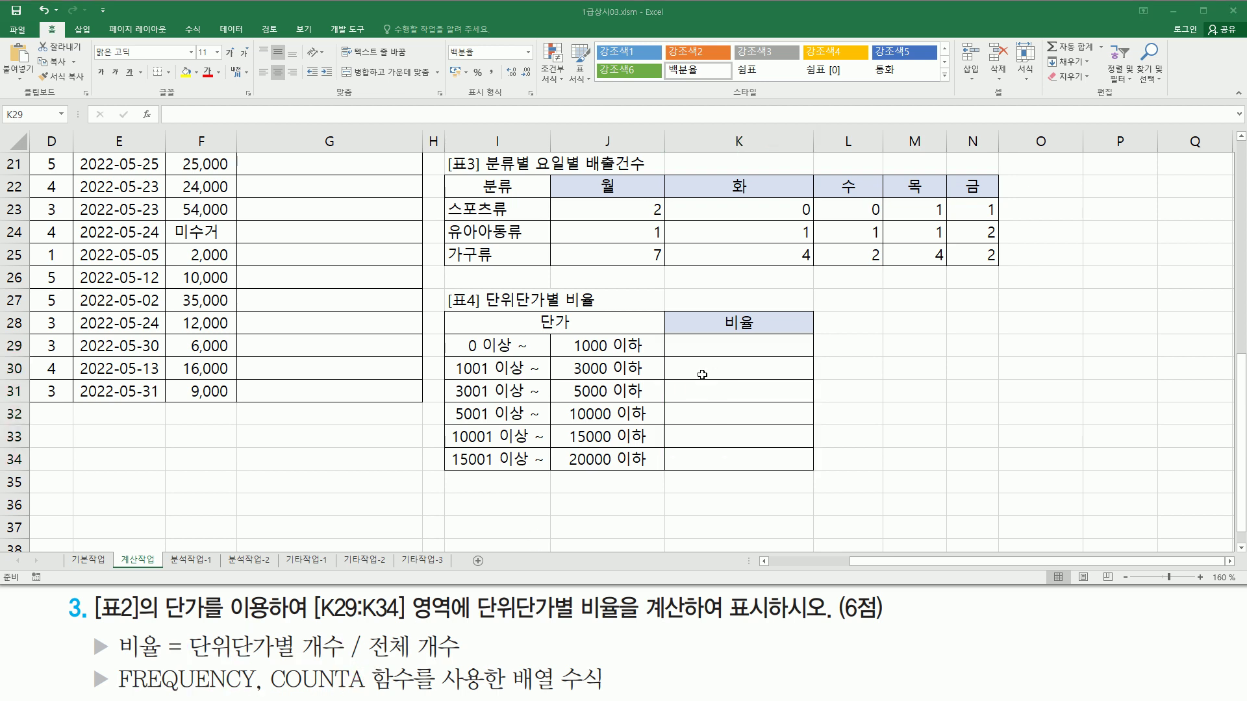
# - Select the 비율 cells K29:K34 and begin a FREQUENCY formula
pyautogui.moveTo(705, 344)
pyautogui.mouseDown()
pyautogui.moveTo(704, 459)
pyautogui.moveTo(734, 478)
pyautogui.mouseUp()
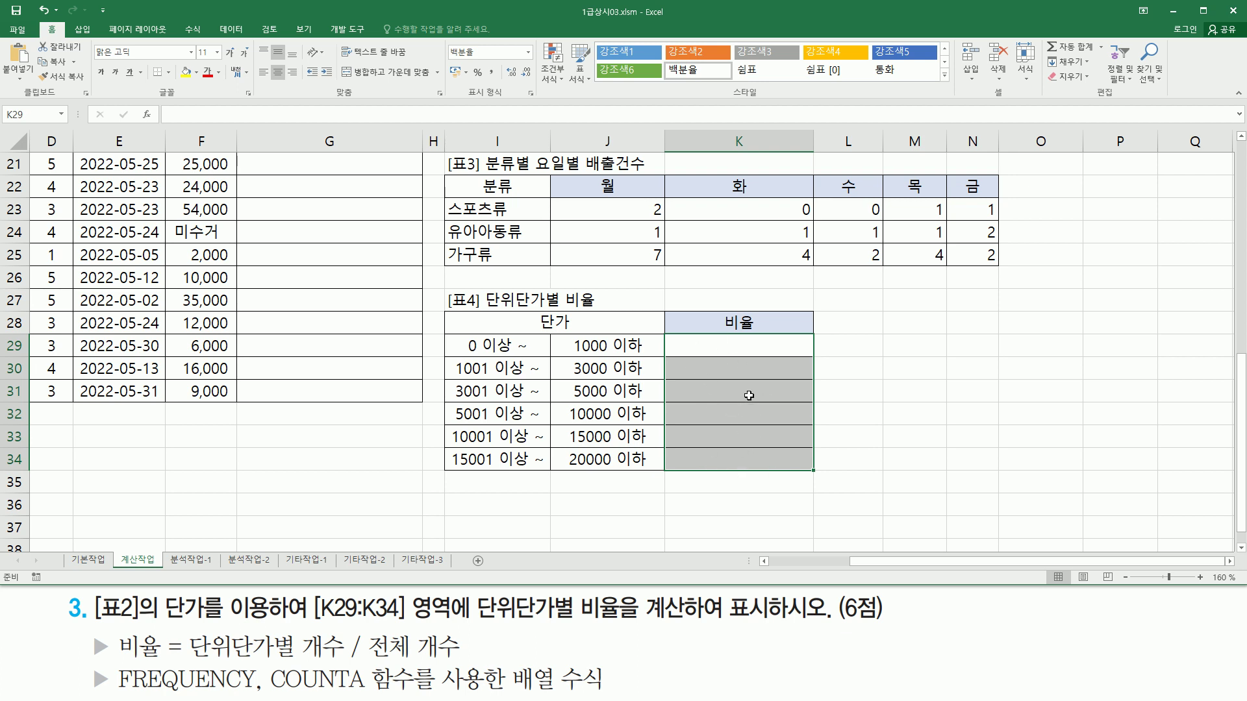
pyautogui.write('=')
pyautogui.press('BackSpace')
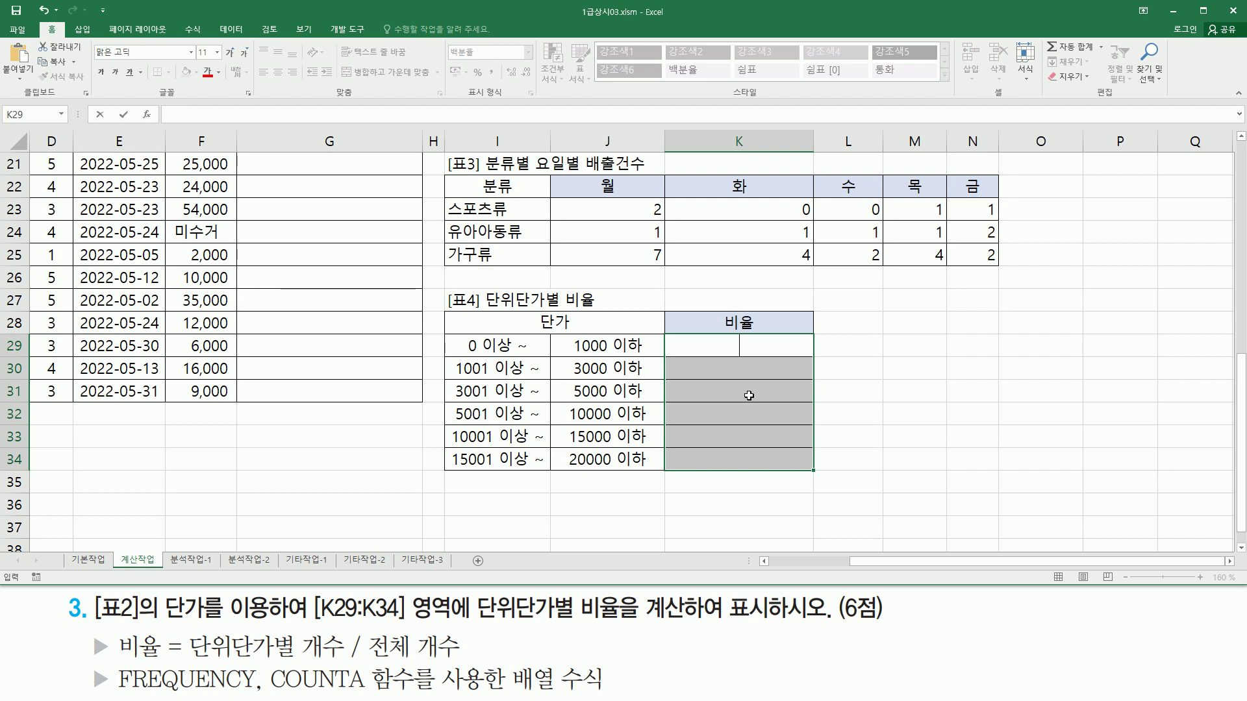
pyautogui.write('=')
pyautogui.write('ㄹ')
pyautogui.write('fre')
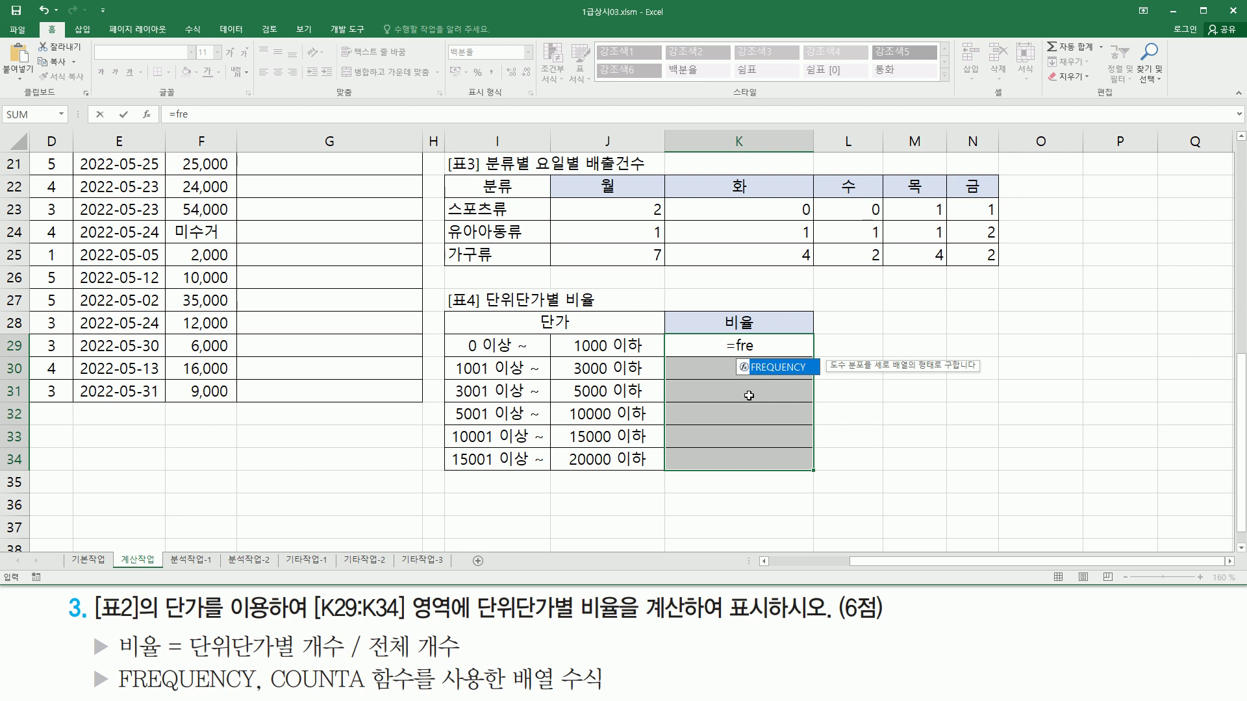
pyautogui.press('Tab')
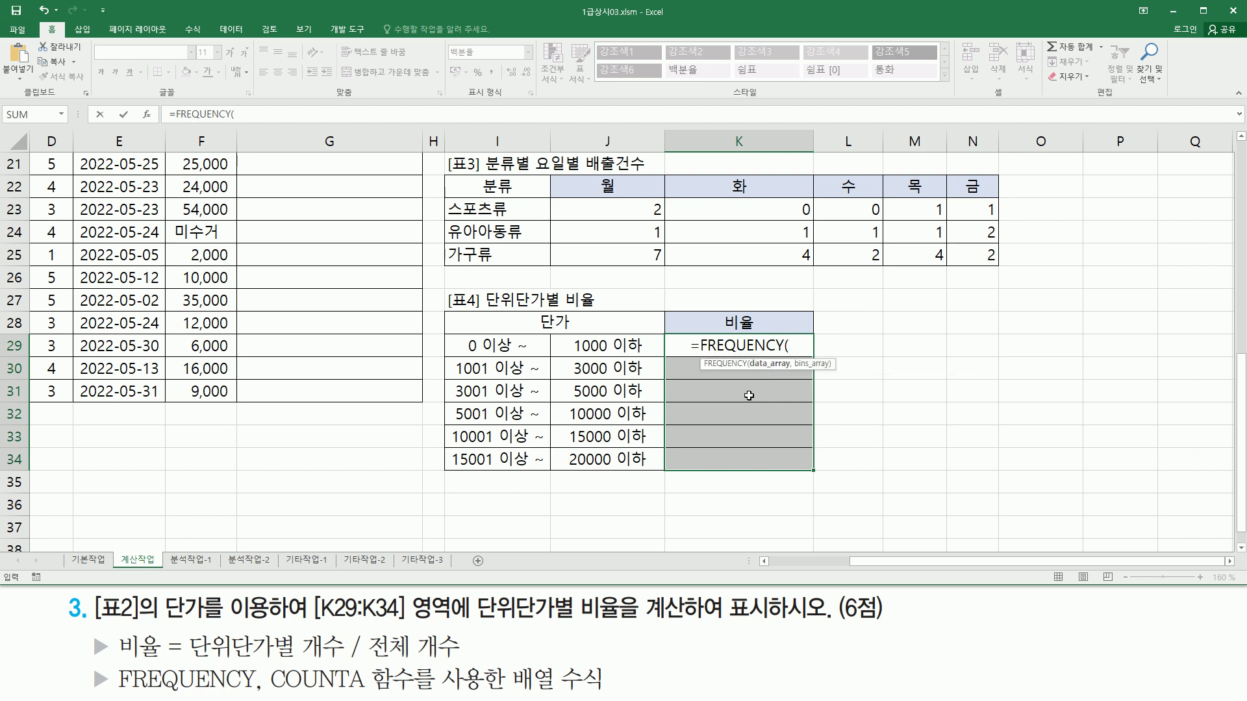
# - Enter the 표2 unit prices L3:L19 as FREQUENCY's data array and move on to the bins argument
pyautogui.scroll(7, 748, 395)
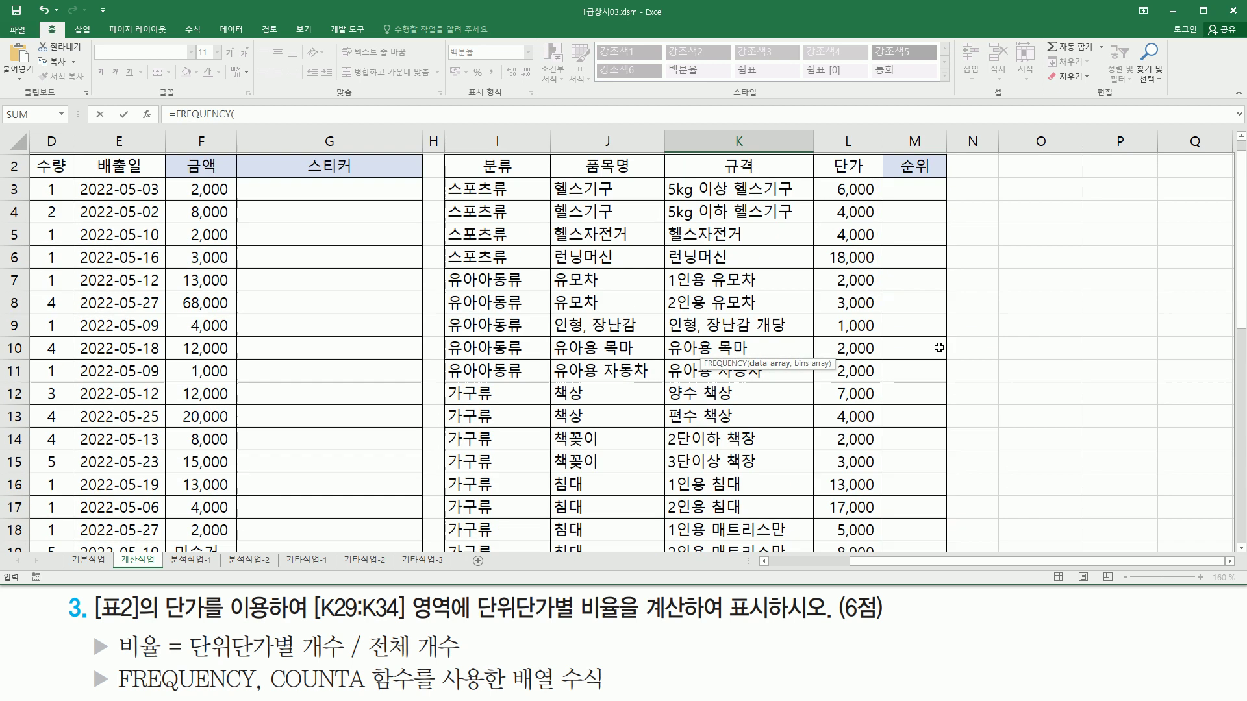
pyautogui.click(849, 208)
pyautogui.scroll(-3, 846, 305)
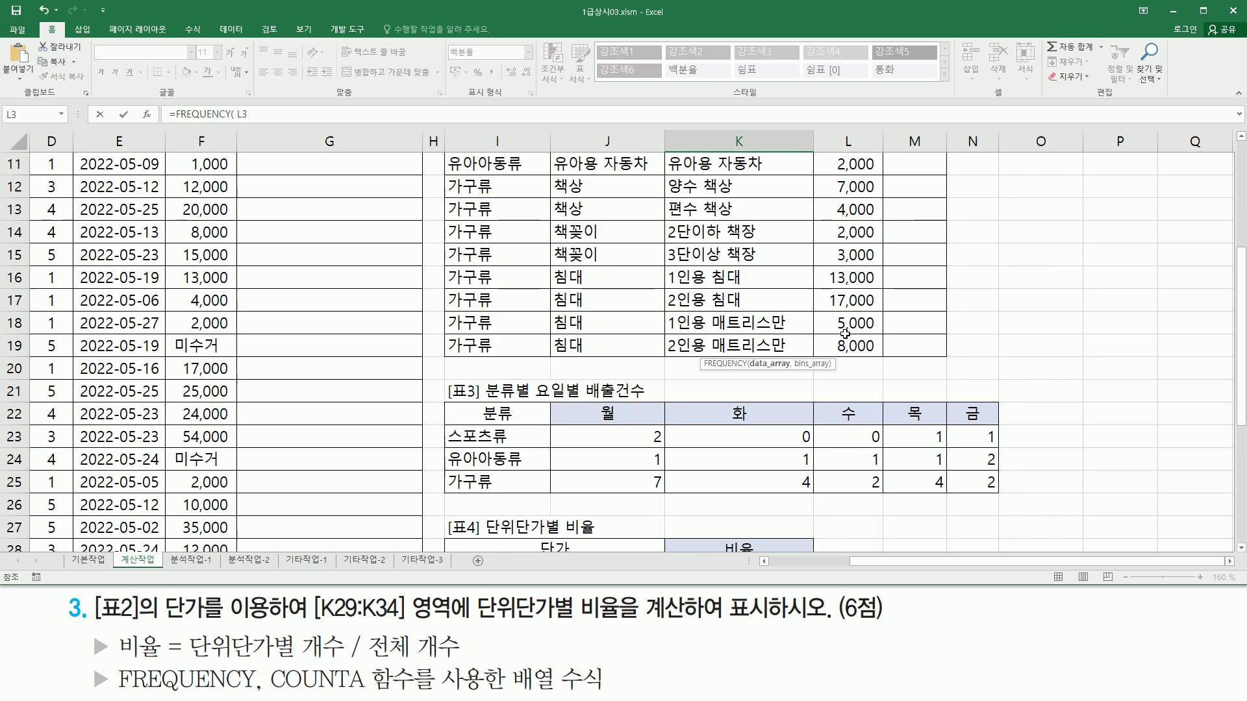
pyautogui.keyDown('shift'); pyautogui.click(845, 336); pyautogui.keyUp('shift')
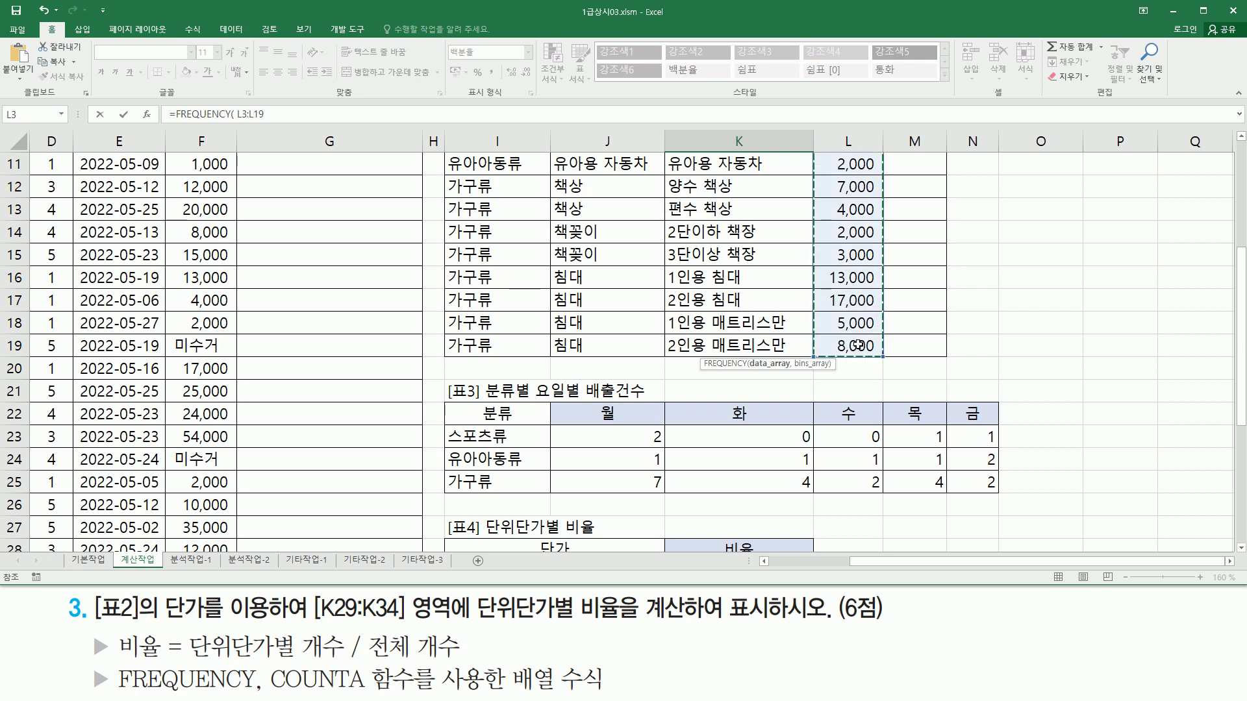
pyautogui.scroll(-3, 845, 325)
pyautogui.scroll(6, 846, 276)
pyautogui.scroll(-6, 845, 275)
pyautogui.write(',')
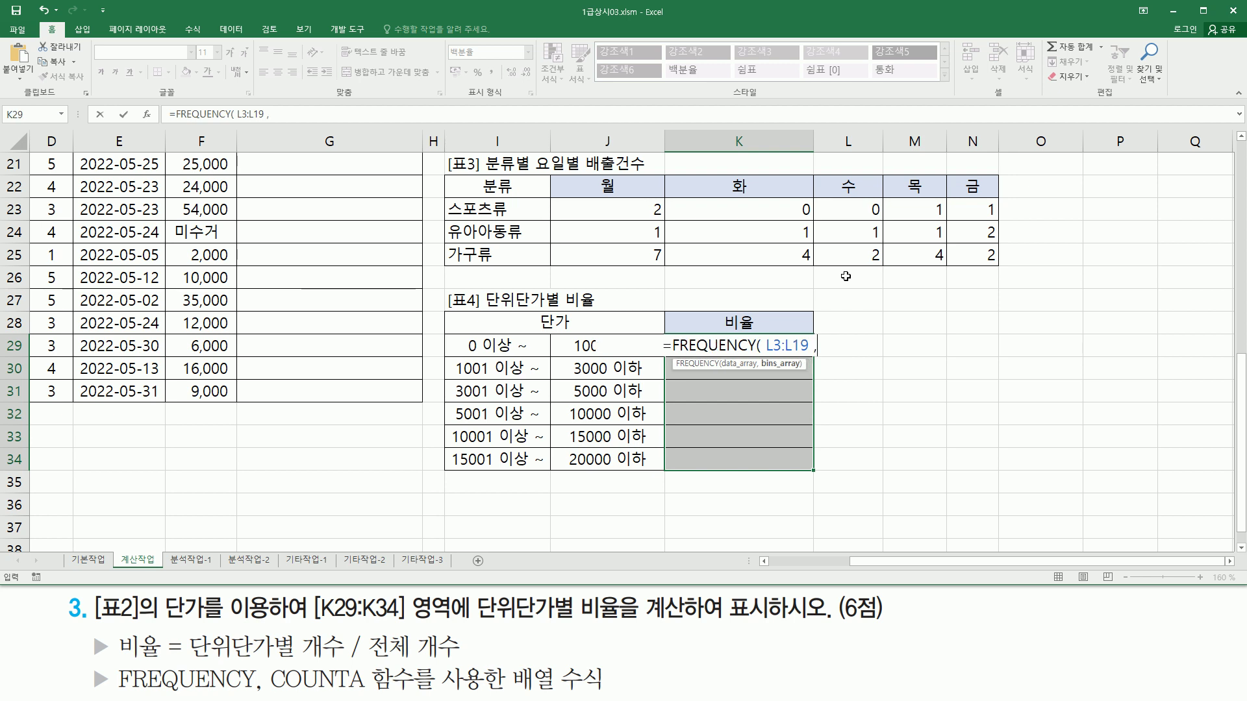
# - Complete the FREQUENCY formula with J29:J34 as the bins array and confirm it as an array formula in K29:K34
pyautogui.moveTo(573, 346); pyautogui.dragTo(569, 466)
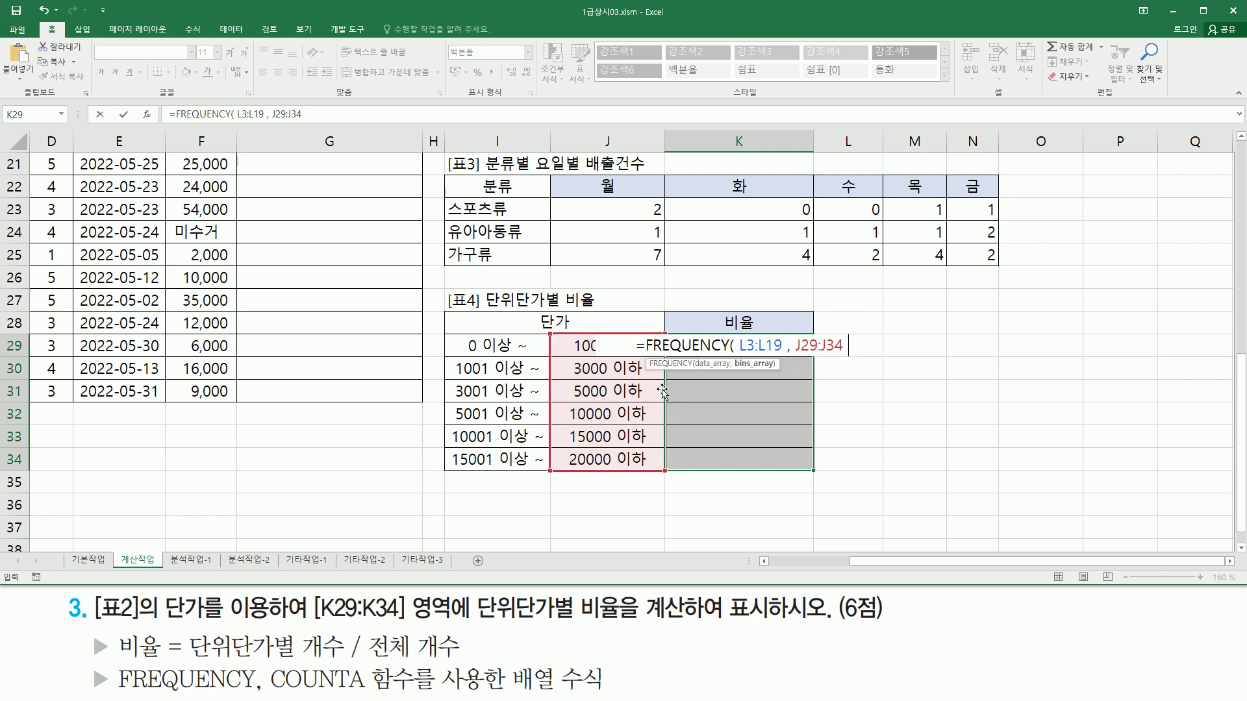
pyautogui.write(')')
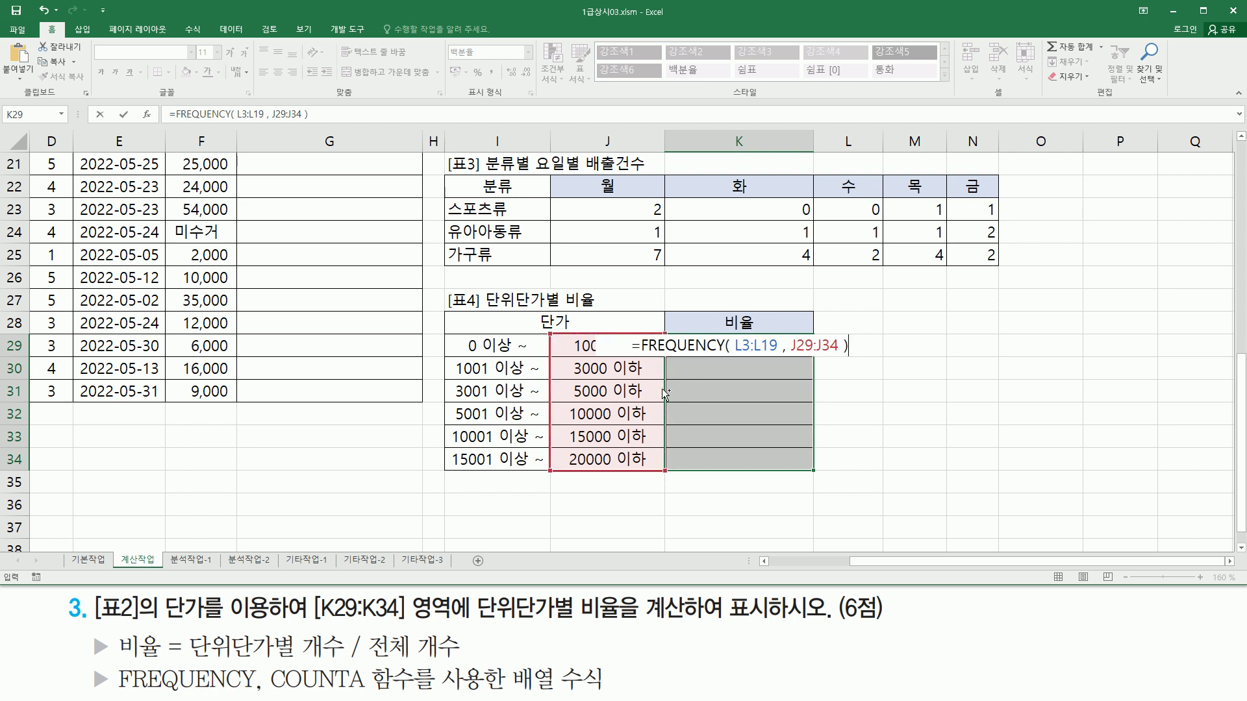
pyautogui.hotkey('ctrl', 'shift', 'Return')
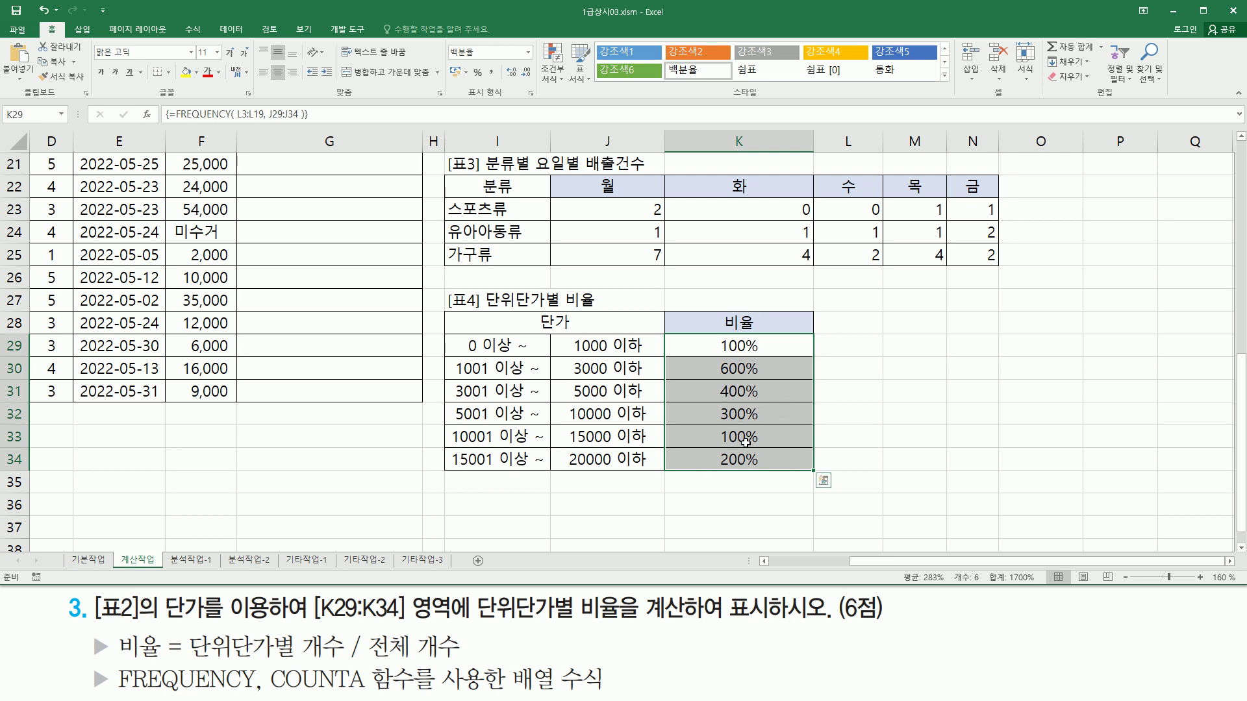
# - Preview the K29:K34 frequencies in the General (일반) number format and close the cell formatting without applying it
pyautogui.hotkey('ctrl', '1')
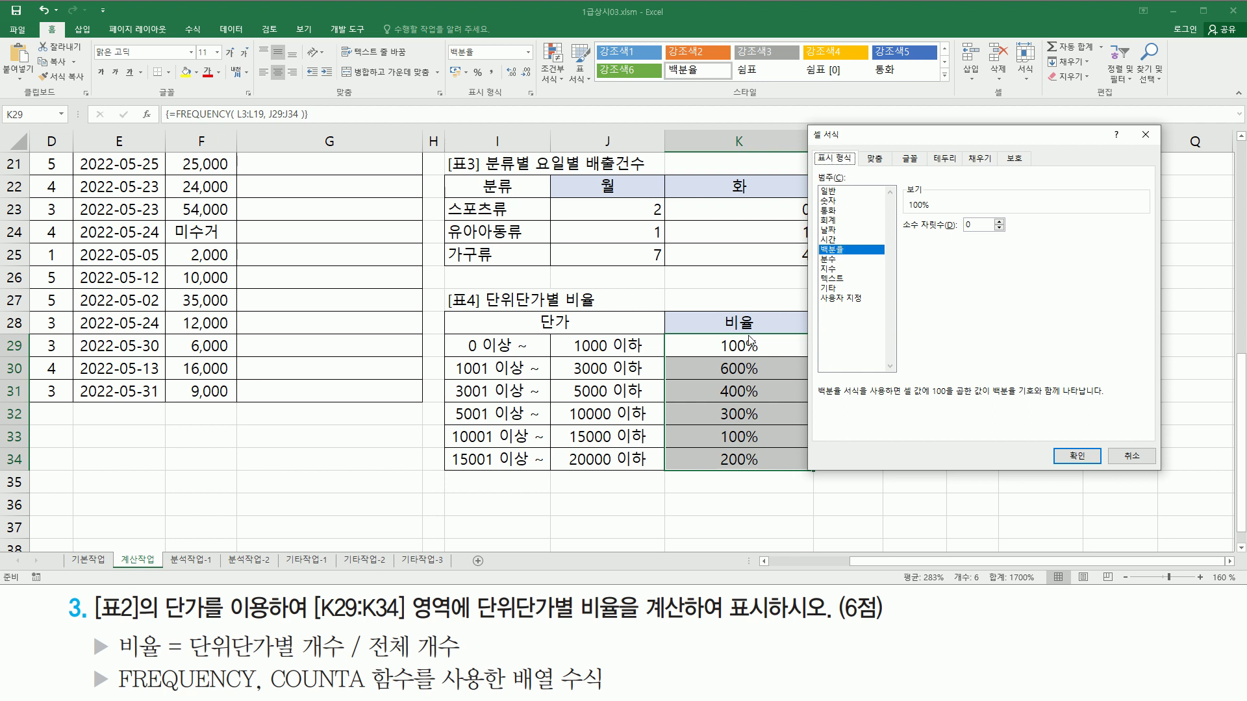
pyautogui.click(836, 192)
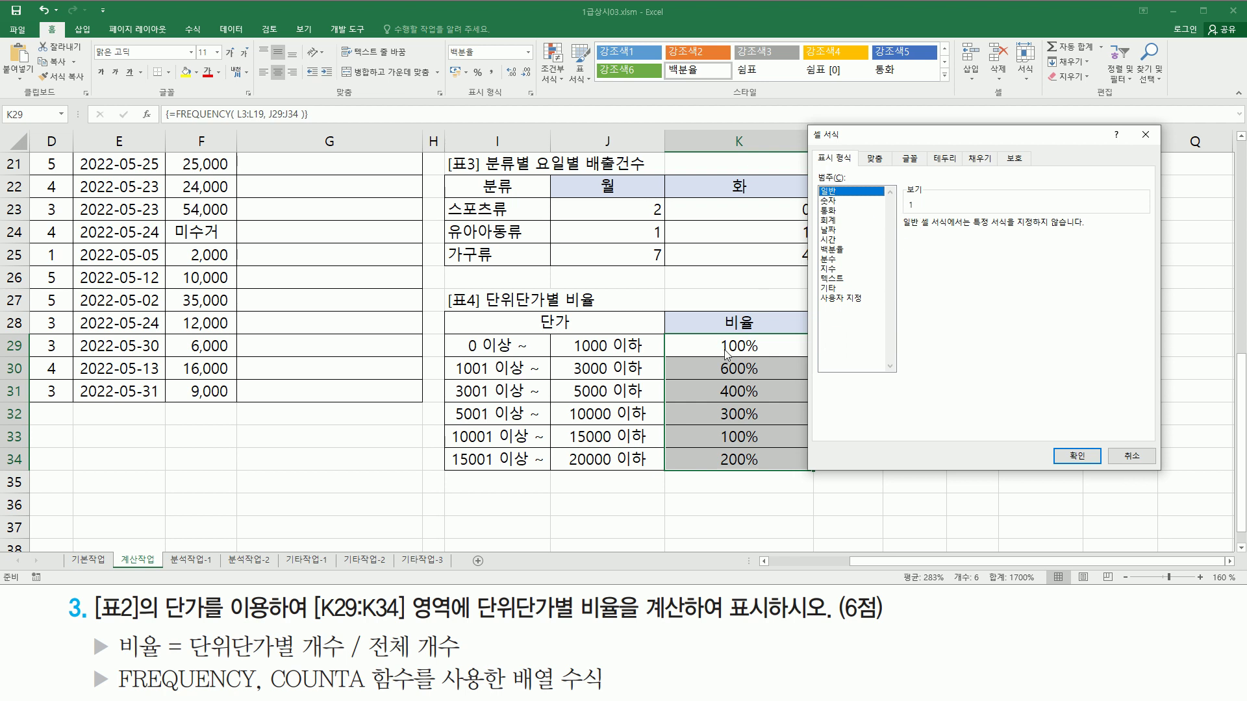
pyautogui.moveTo(716, 336)
pyautogui.mouseDown()
pyautogui.moveTo(760, 355)
pyautogui.moveTo(721, 376)
pyautogui.moveTo(717, 359)
pyautogui.moveTo(715, 398)
pyautogui.moveTo(769, 398)
pyautogui.moveTo(769, 382)
pyautogui.moveTo(716, 381)
pyautogui.moveTo(771, 448)
pyautogui.moveTo(710, 458)
pyautogui.moveTo(769, 468)
pyautogui.mouseUp()
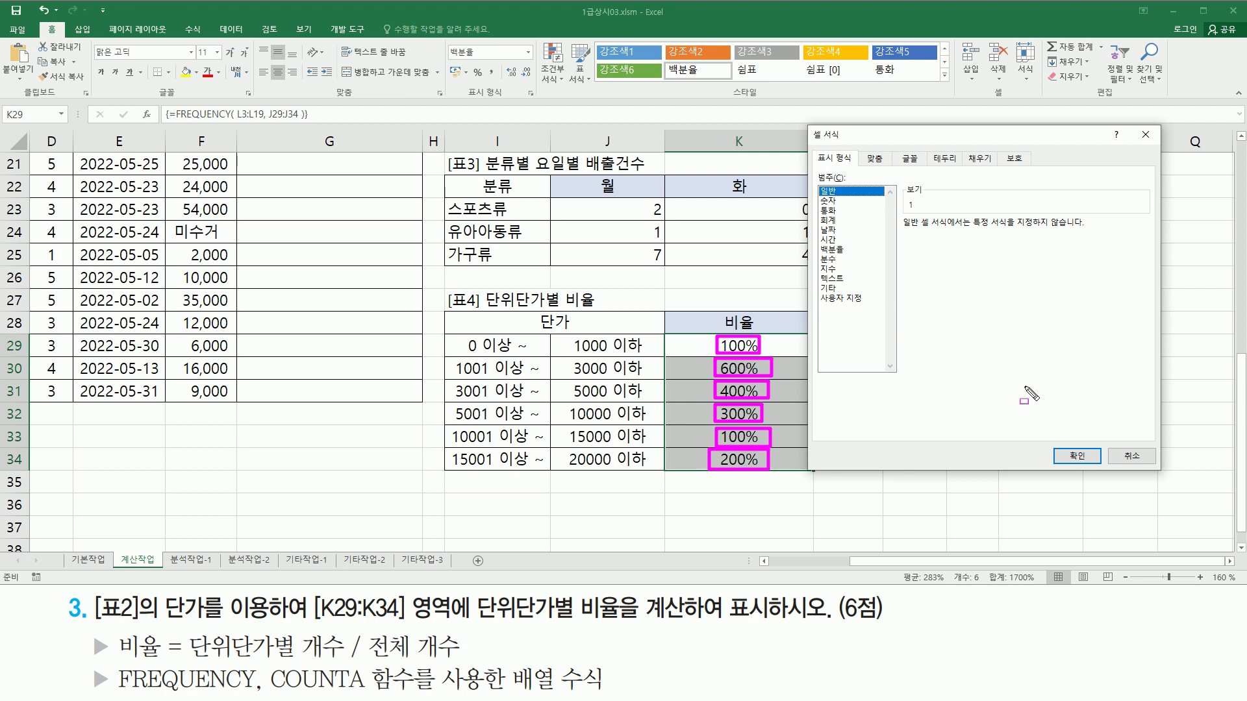
pyautogui.press('Escape')
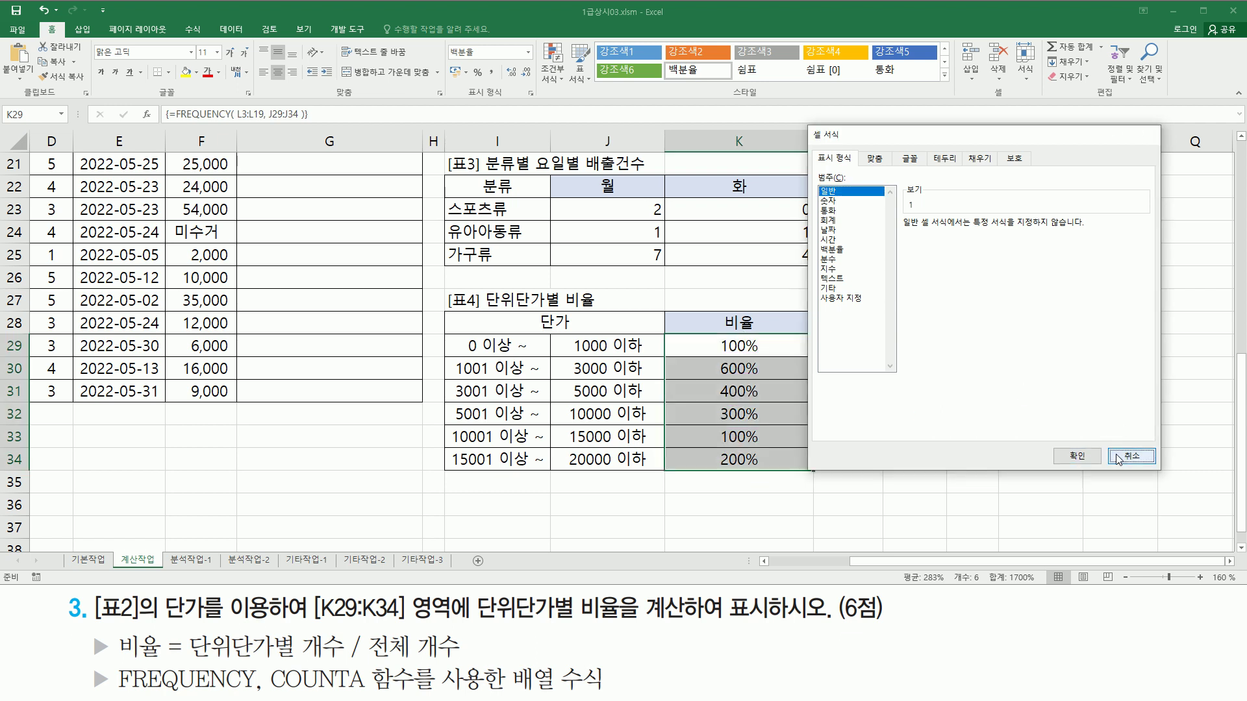
pyautogui.click(1124, 457)
# - Divide the FREQUENCY formula in K29:K34 by COUNTA(L3:L19) and confirm it again as an array formula
pyautogui.click(377, 112)
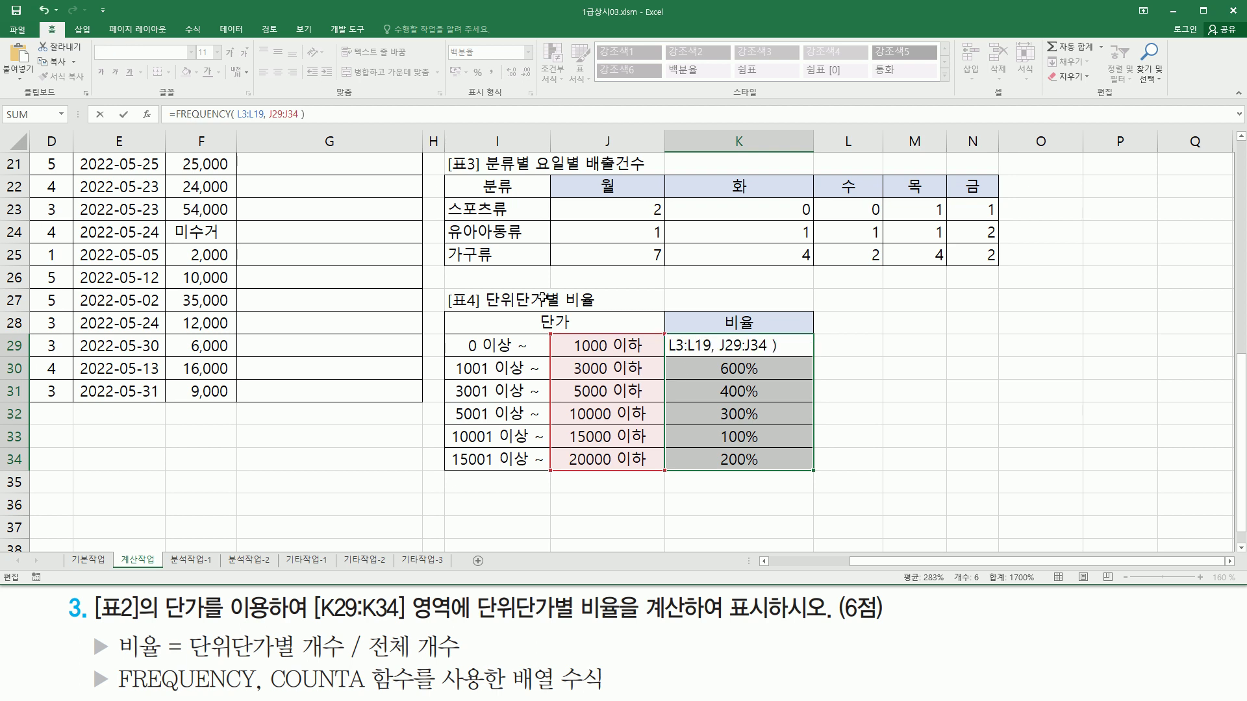
pyautogui.write('/ coun')
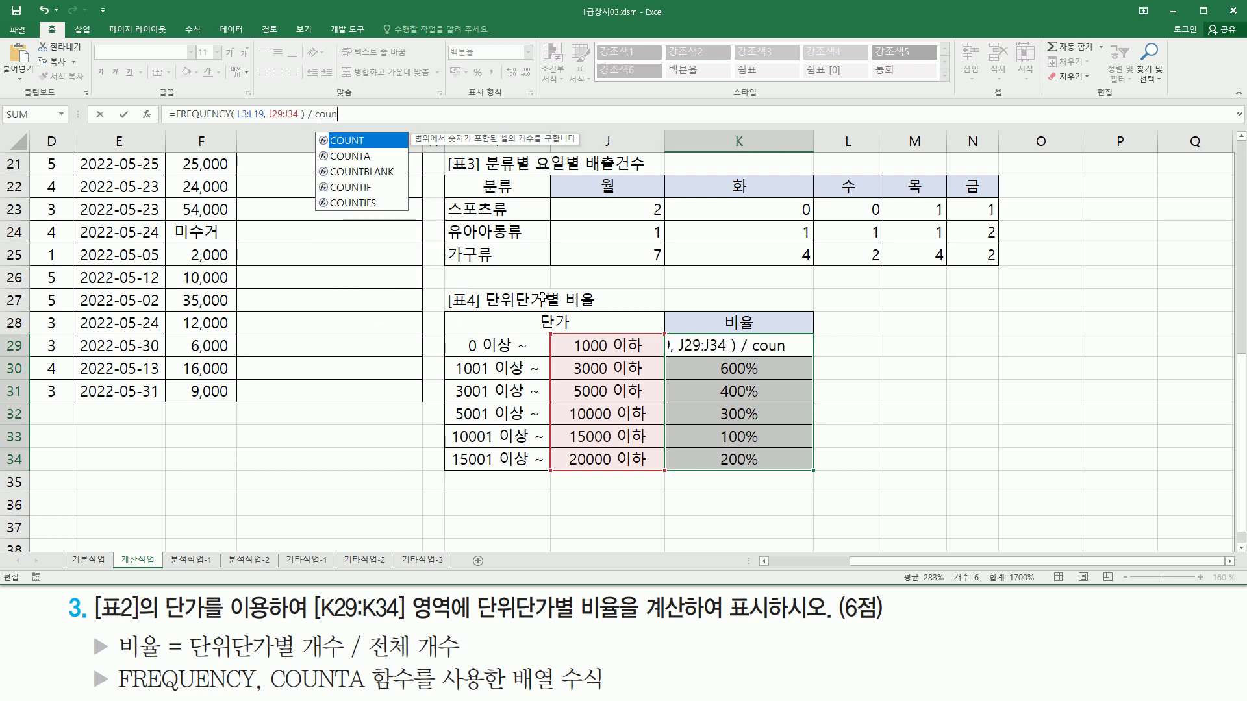
pyautogui.write('ta(')
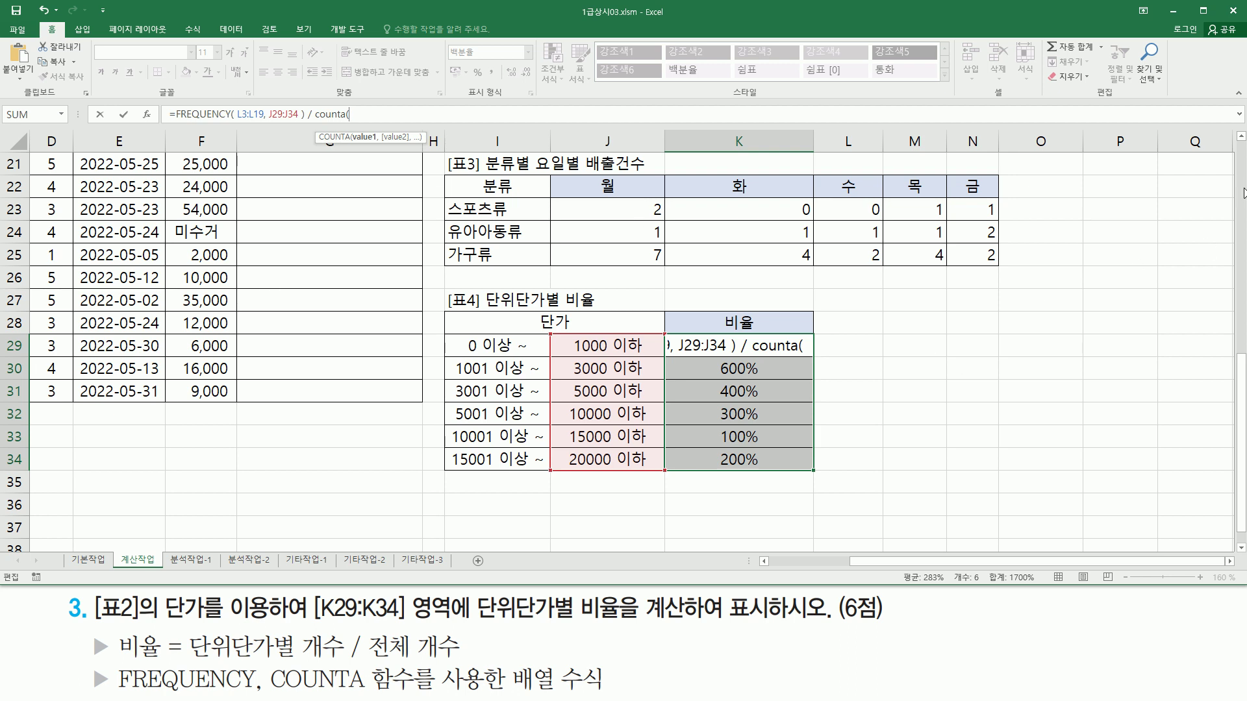
pyautogui.scroll(6, 1244, 192)
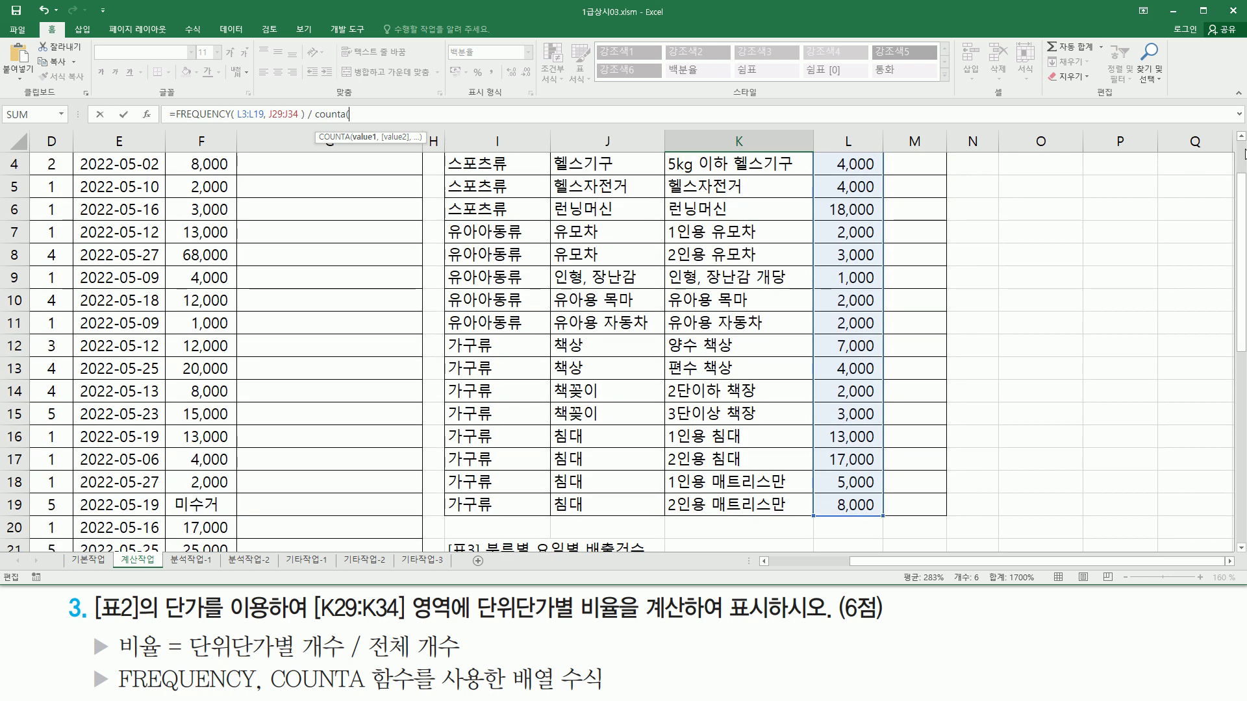
pyautogui.scroll(1, 1244, 153)
pyautogui.moveTo(848, 209); pyautogui.dragTo(842, 512)
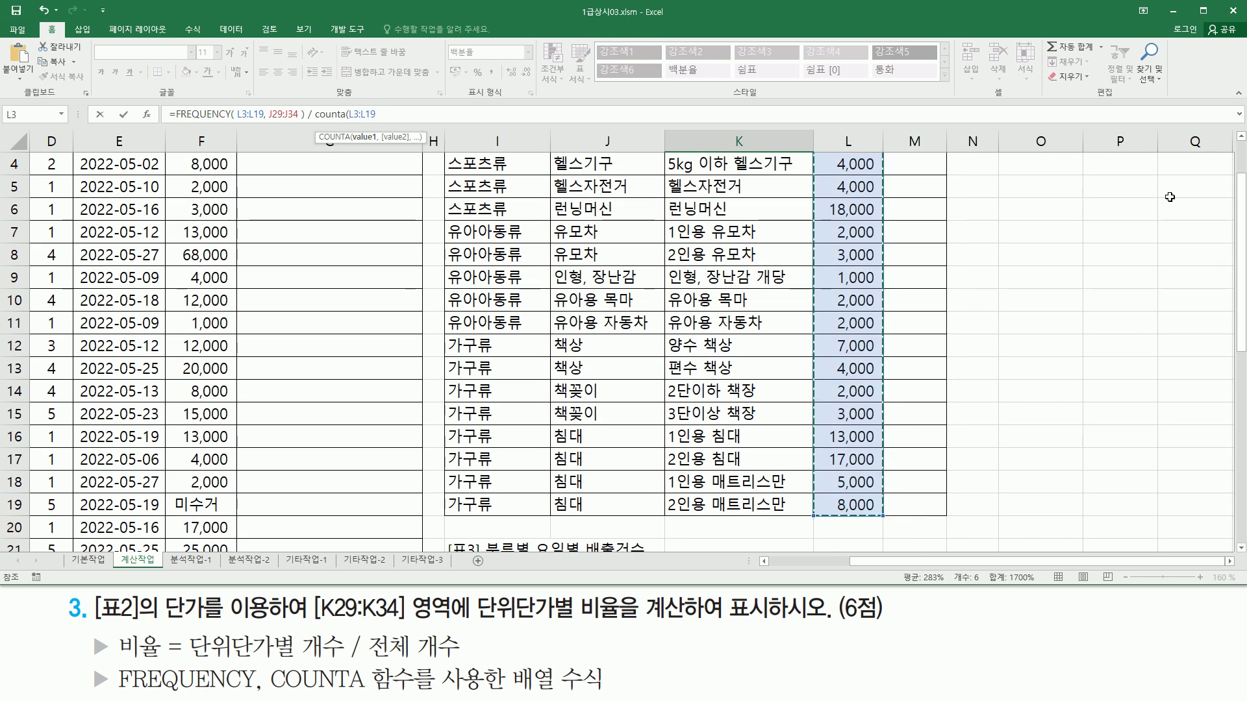
pyautogui.moveTo(1238, 174); pyautogui.dragTo(1243, 383)
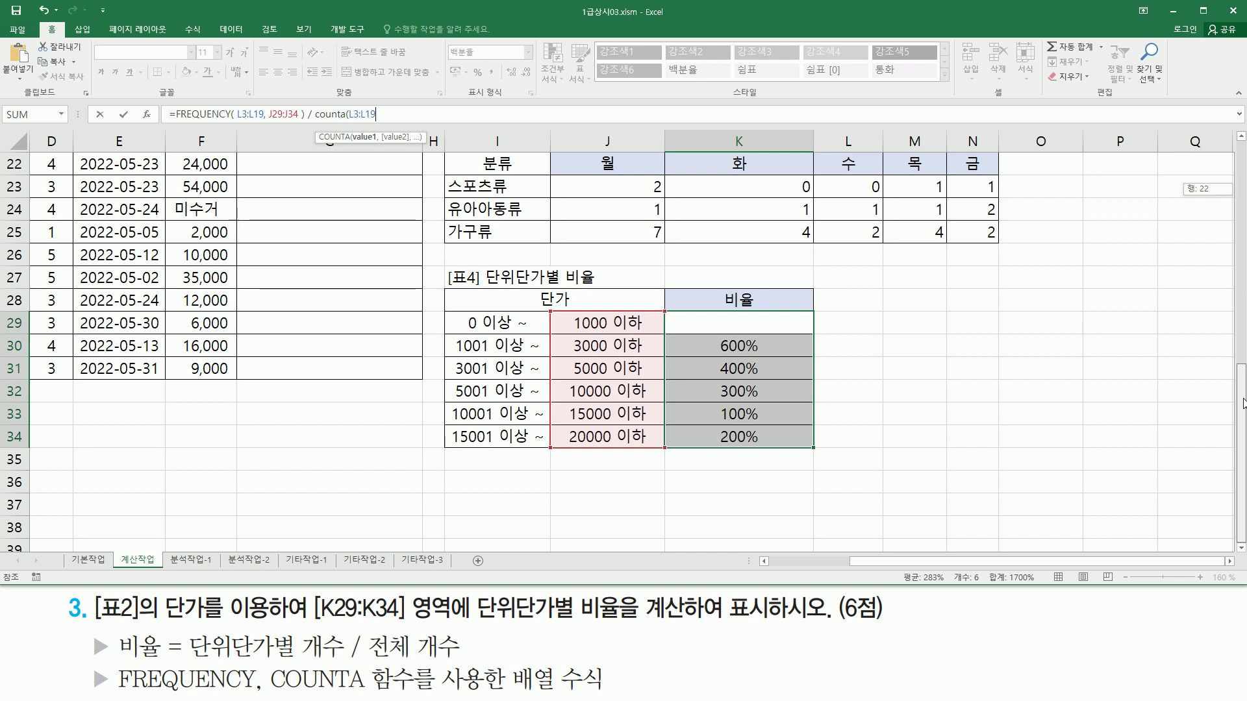
pyautogui.click(787, 319)
pyautogui.write(')')
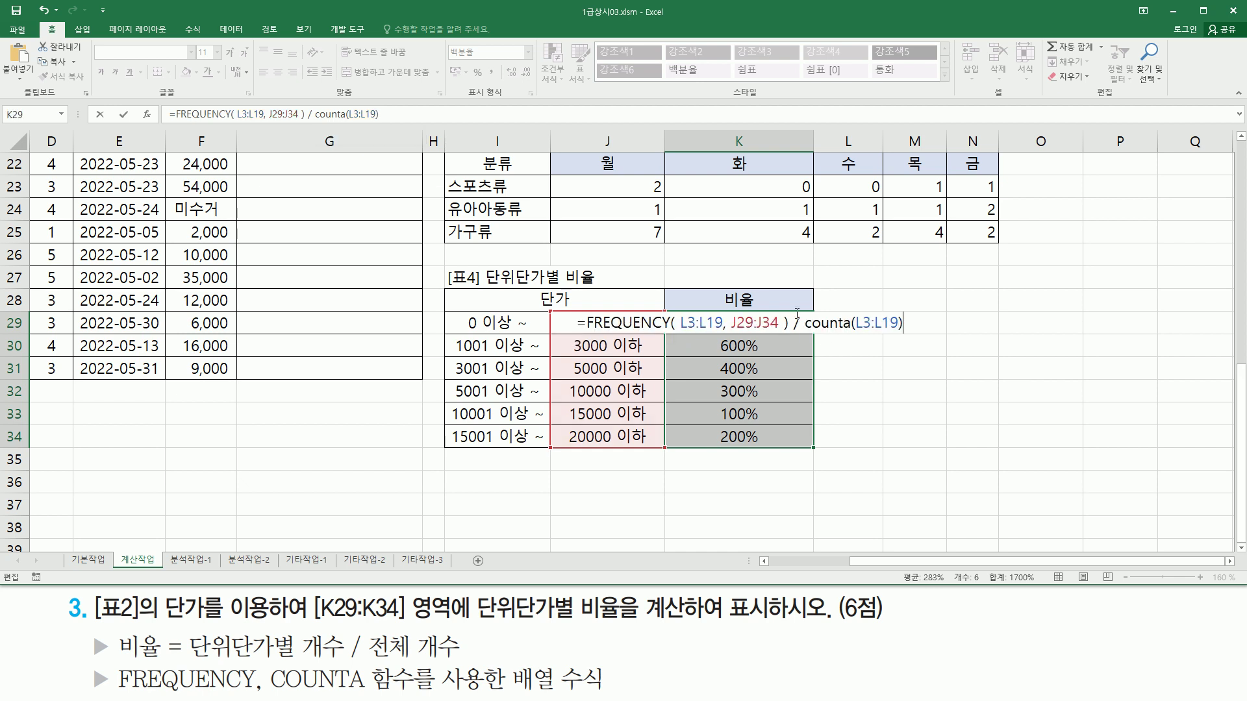
pyautogui.hotkey('ctrl', 'shift', 'Return')
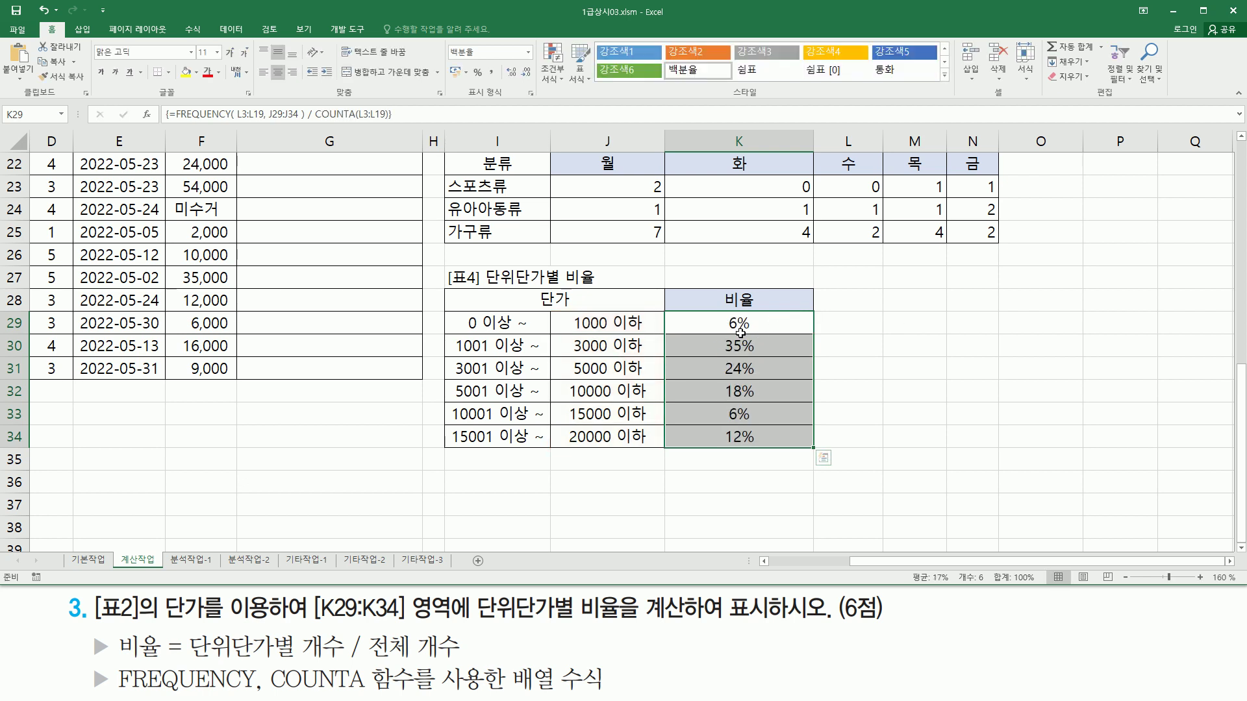
# - Check the 비율 values in K29:K34 against the task's FREQUENCY function requirement
pyautogui.moveTo(718, 314)
pyautogui.mouseDown()
pyautogui.moveTo(741, 416)
pyautogui.moveTo(766, 446)
pyautogui.mouseUp()
pyautogui.click(809, 452)
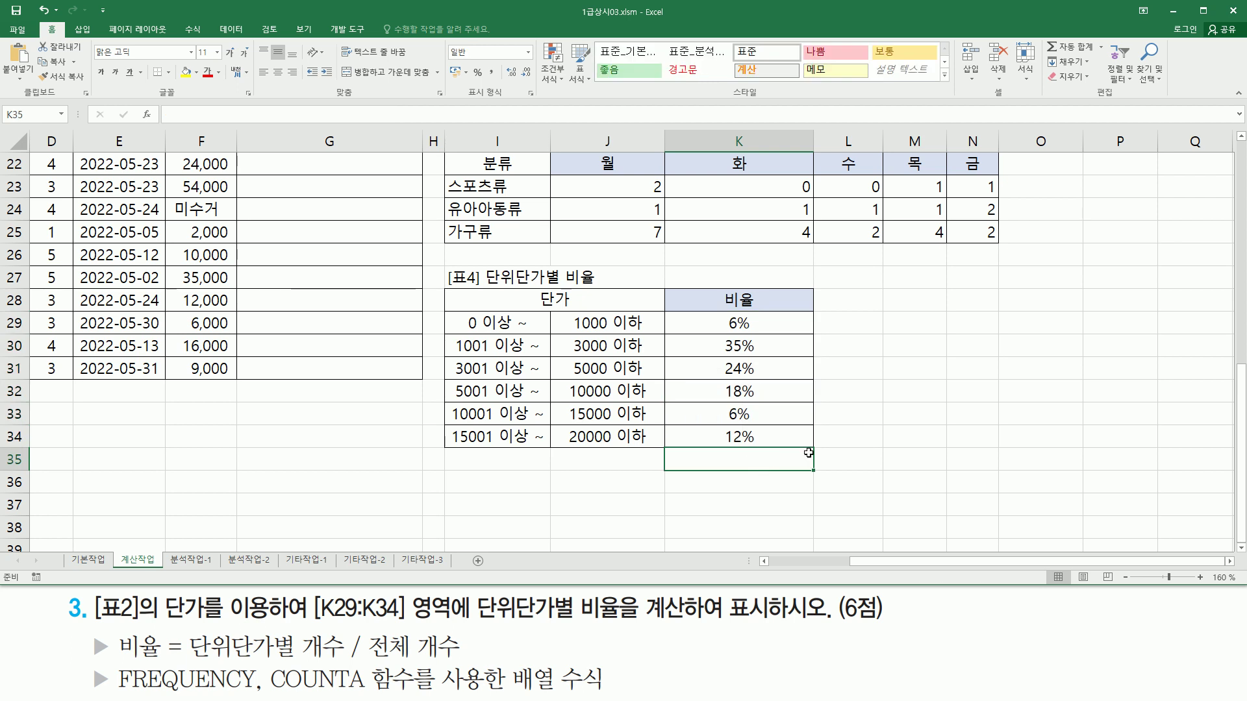
pyautogui.click(900, 434)
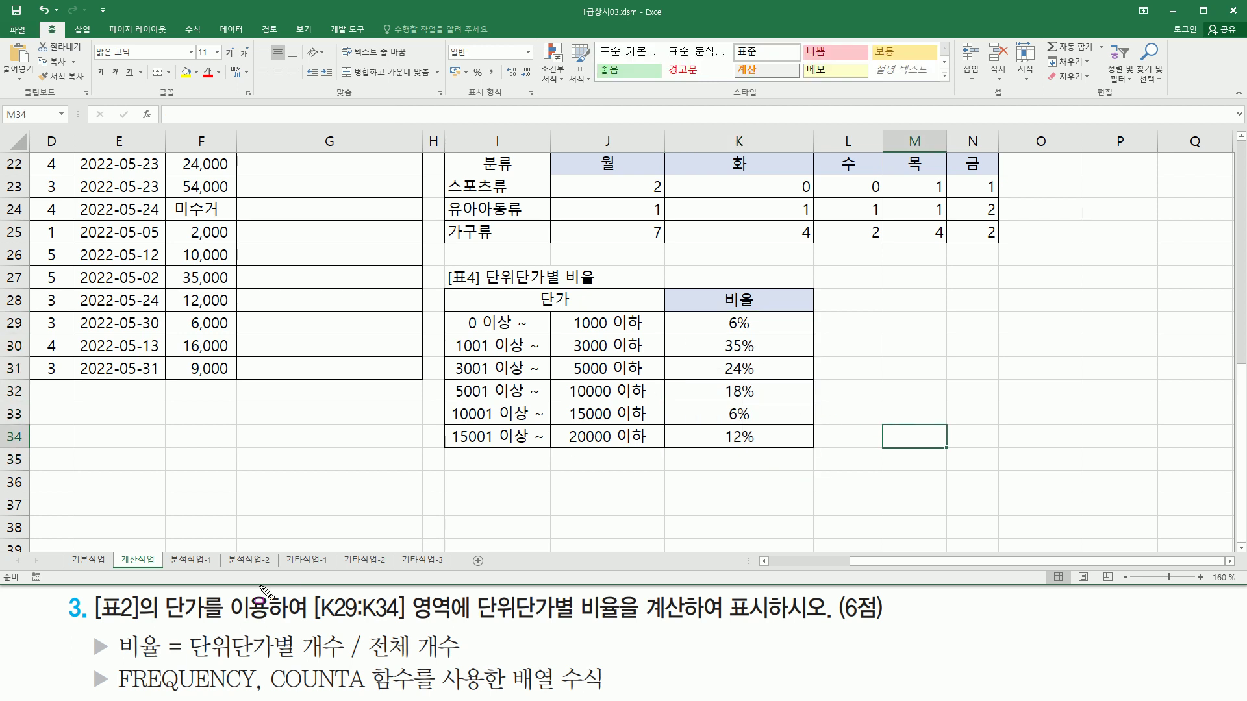
pyautogui.moveTo(122, 690); pyautogui.dragTo(239, 689)
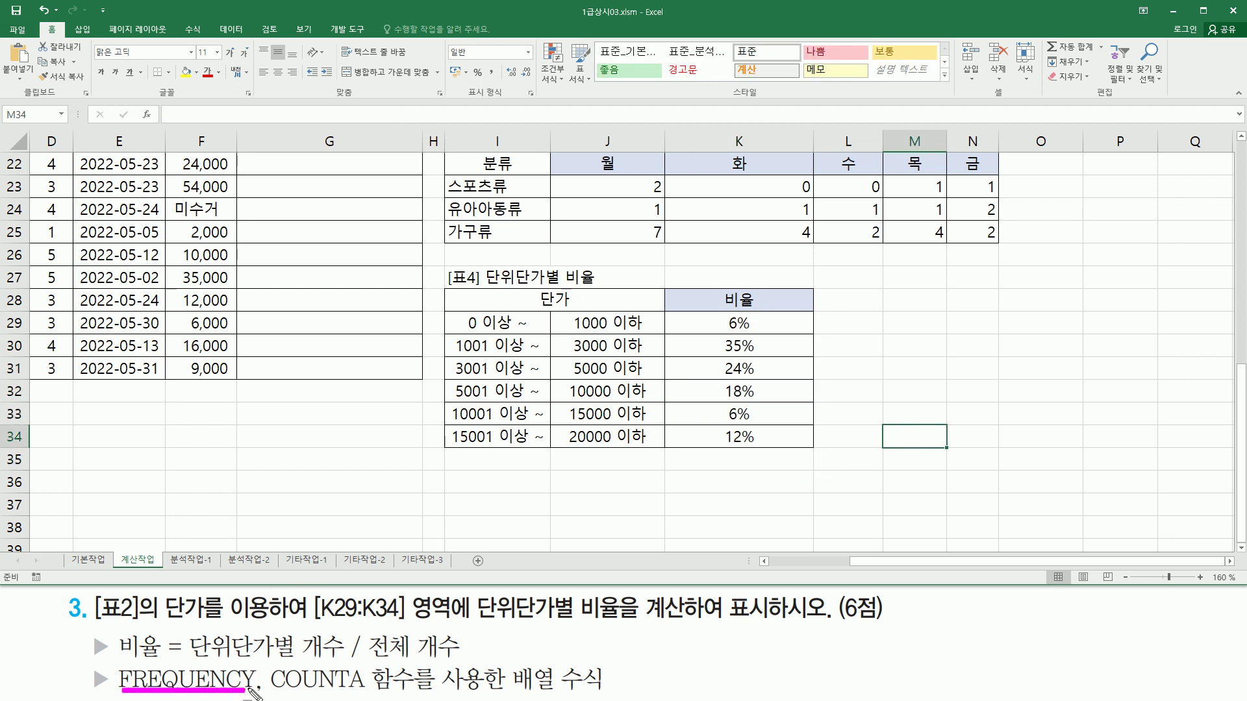
pyautogui.moveTo(703, 319)
pyautogui.mouseDown()
pyautogui.moveTo(696, 432)
pyautogui.moveTo(785, 457)
pyautogui.mouseUp()
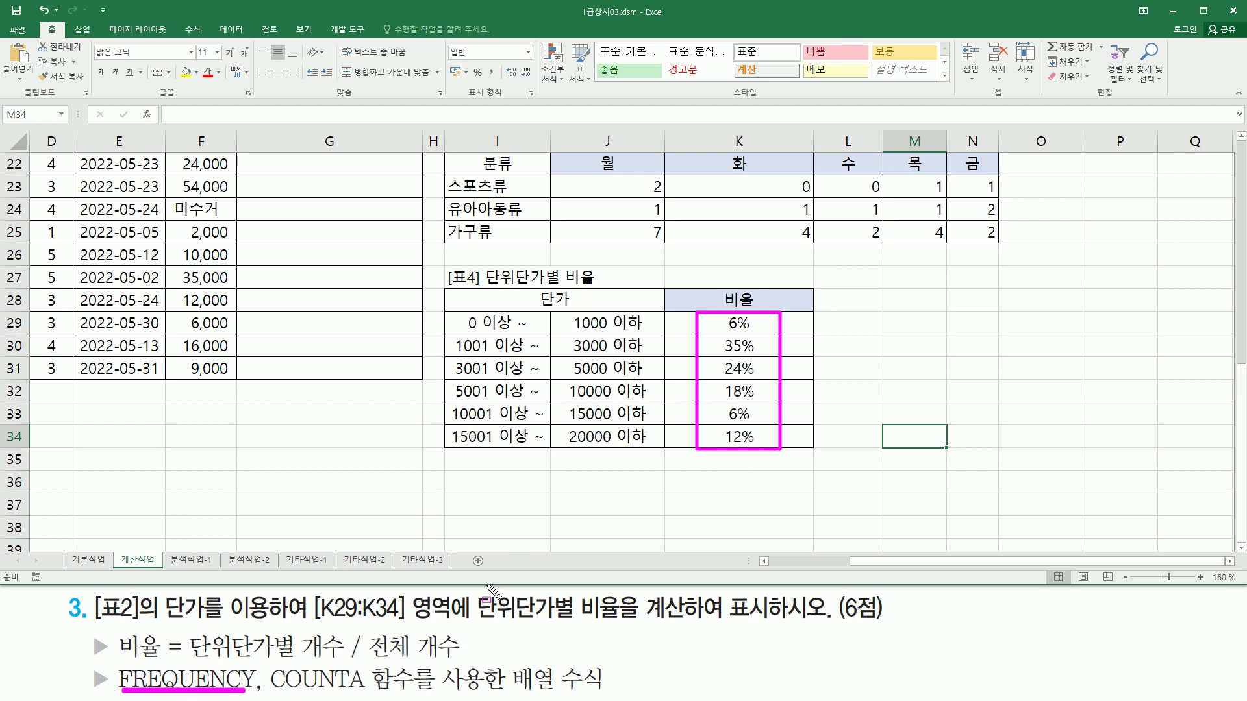
pyautogui.press('Escape')
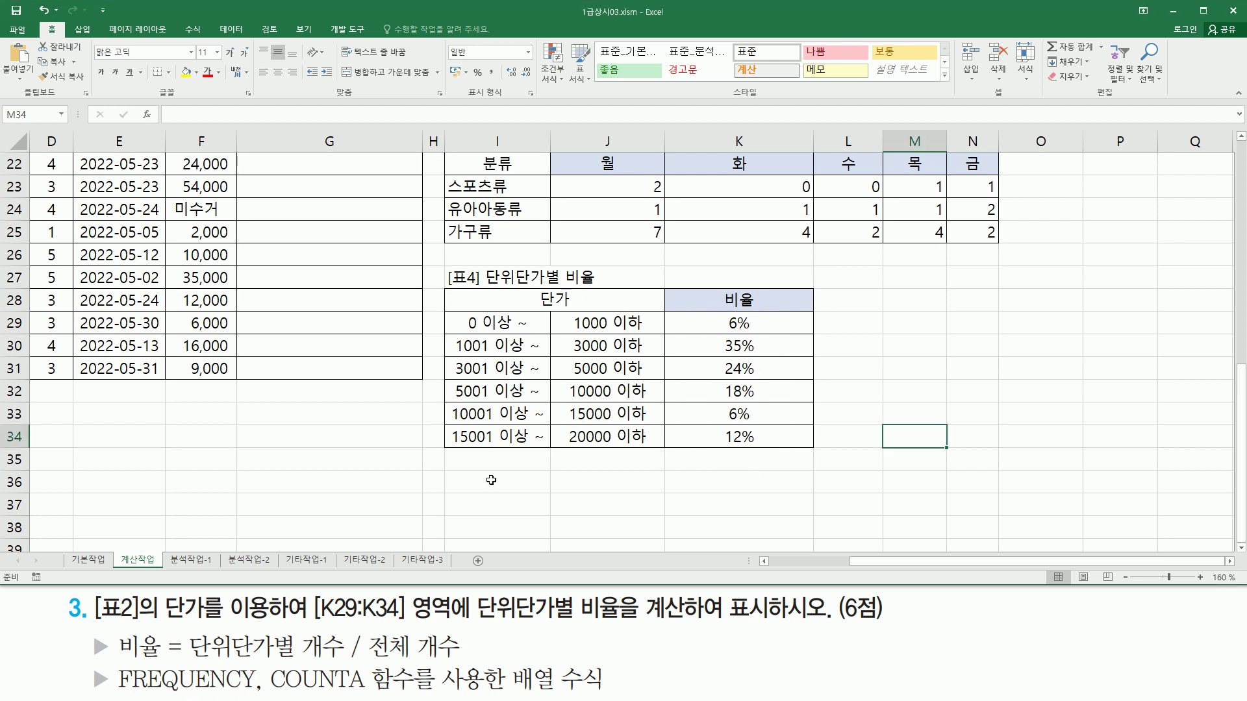
# - Record the formula =FREQUENCY( L3:L19, J29:J34 ) / COUNTA(L3:L19) as plain text in cell I36
pyautogui.click(491, 480)
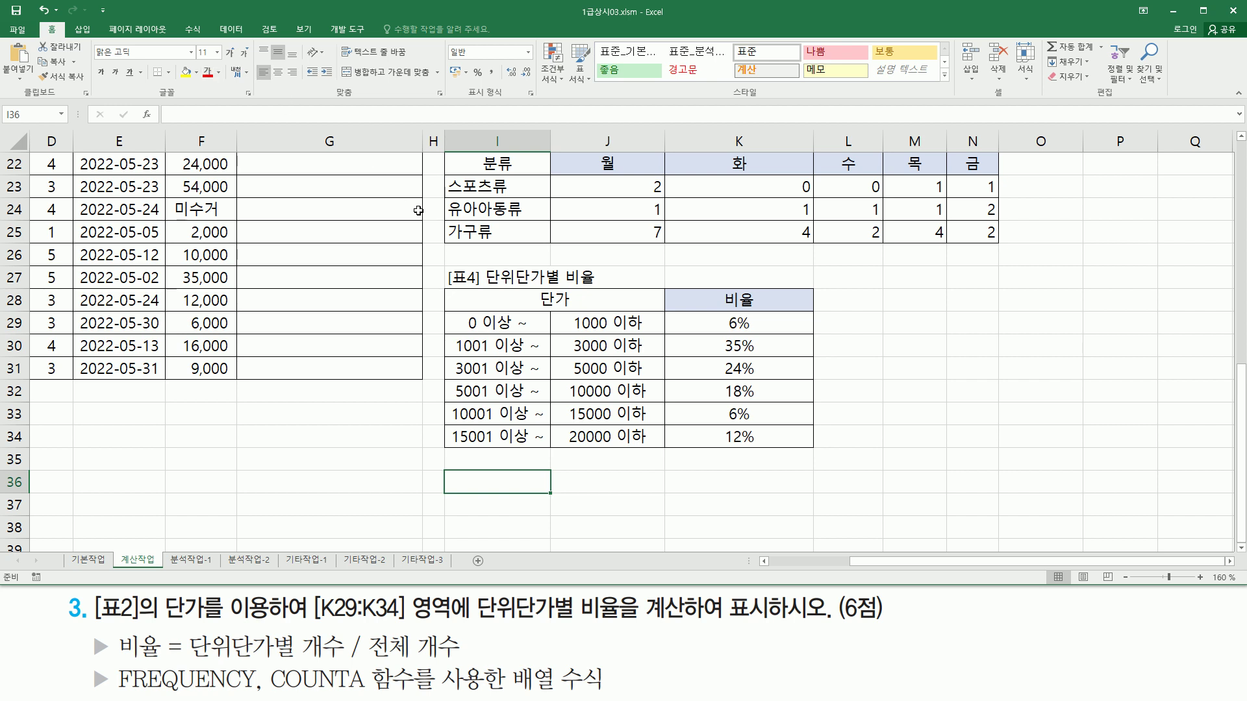
pyautogui.write("'")
pyautogui.write('=FREQUENCY( L3:L19, J29:J34 ) / COUNTA(L3:L19)')
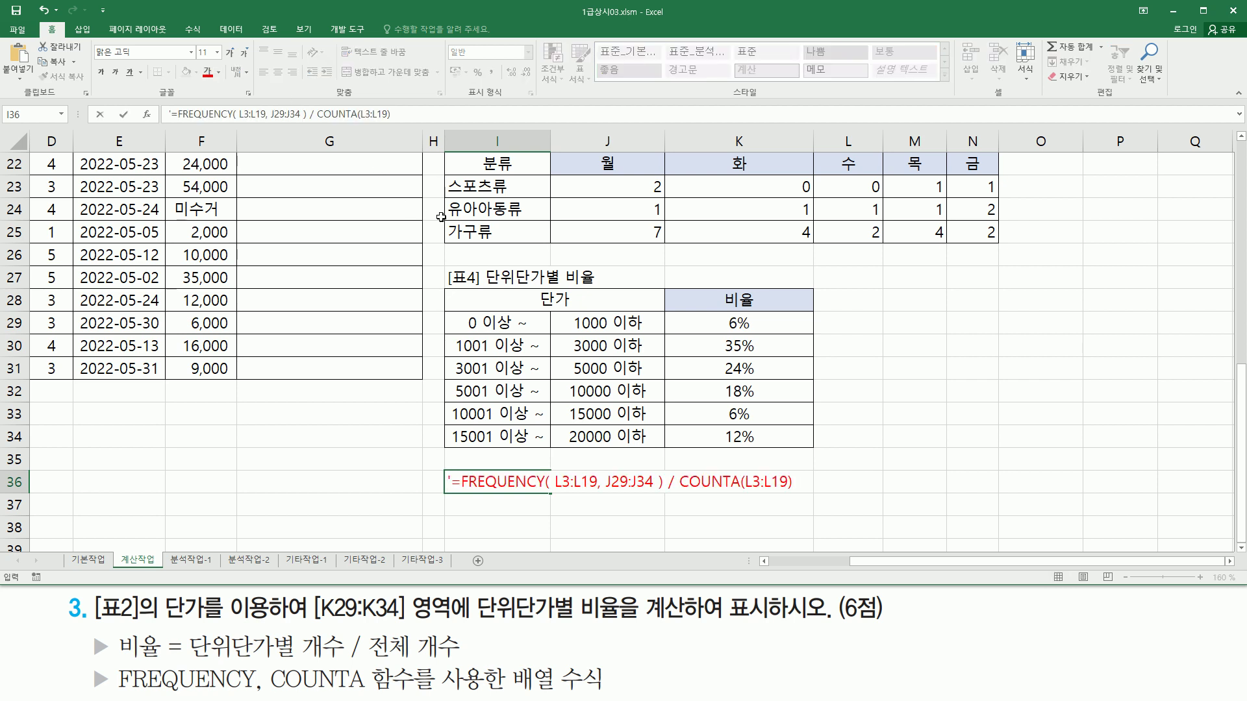
pyautogui.press('Return')
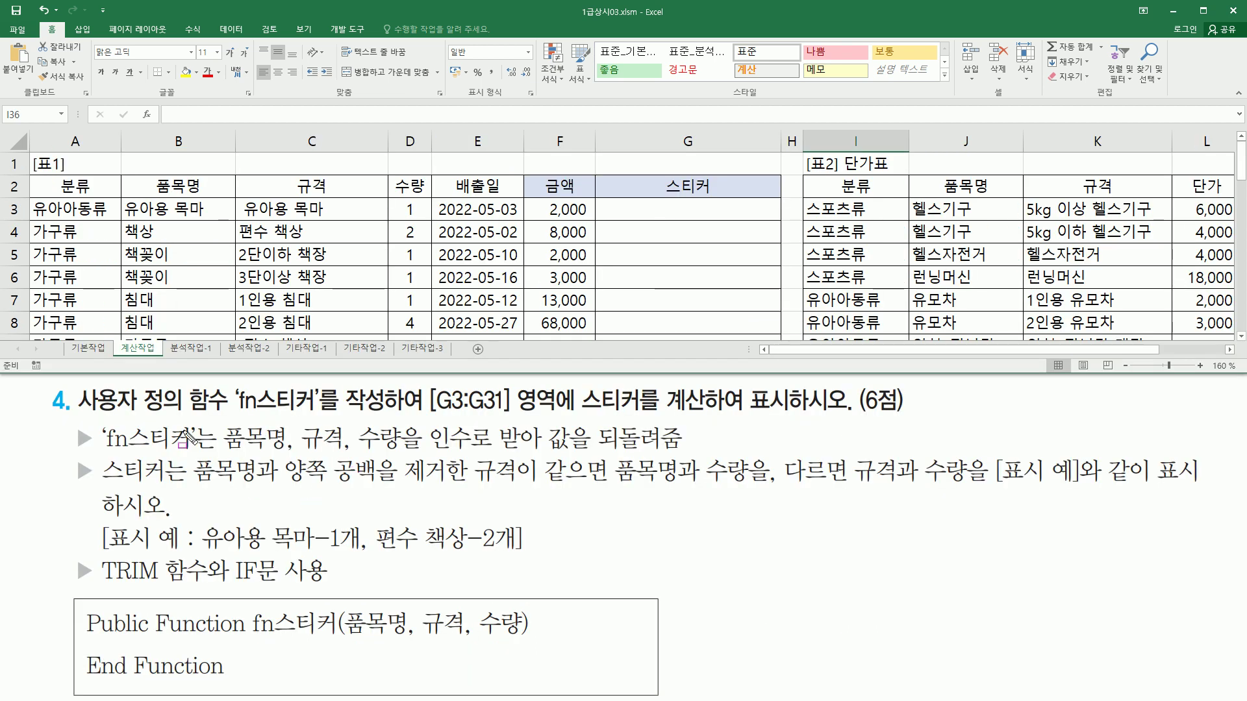
# - Read task 4's fn스티커 requirements: target range G3:G31, arguments 품목명, 규격 and 수량, and the rule for matching or differing names
pyautogui.moveTo(85, 412); pyautogui.dragTo(322, 422)
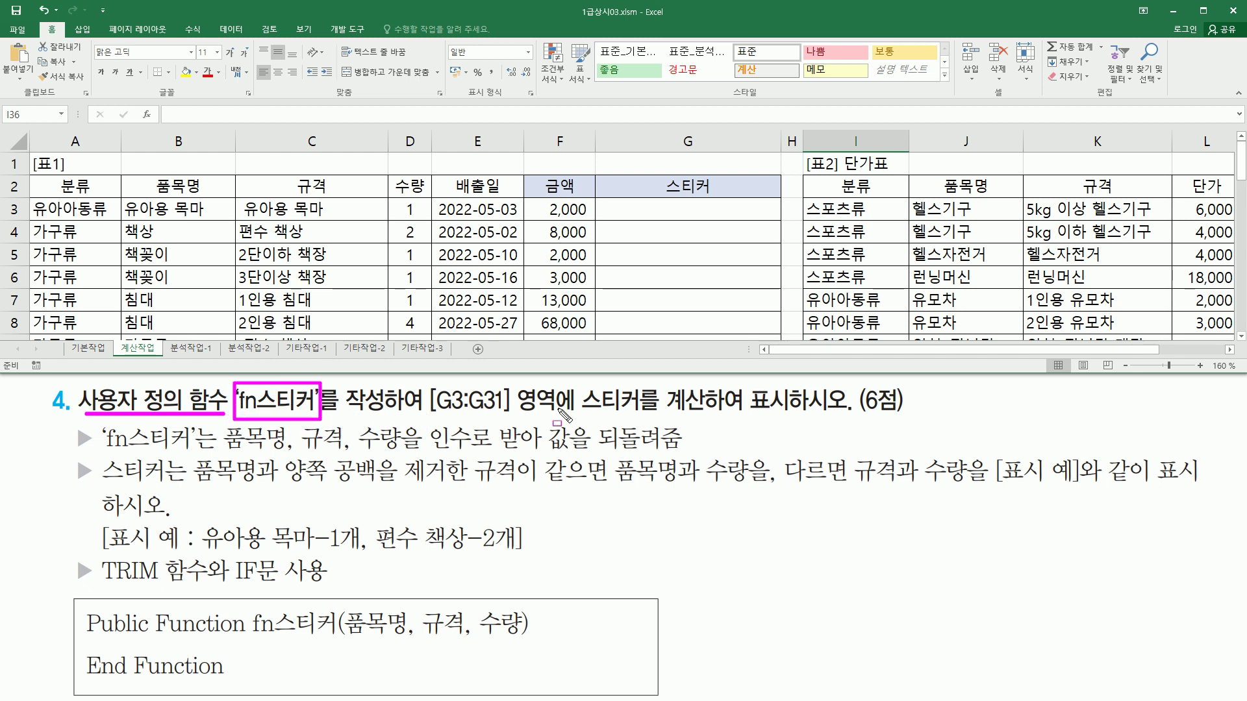
pyautogui.moveTo(429, 411); pyautogui.dragTo(565, 414)
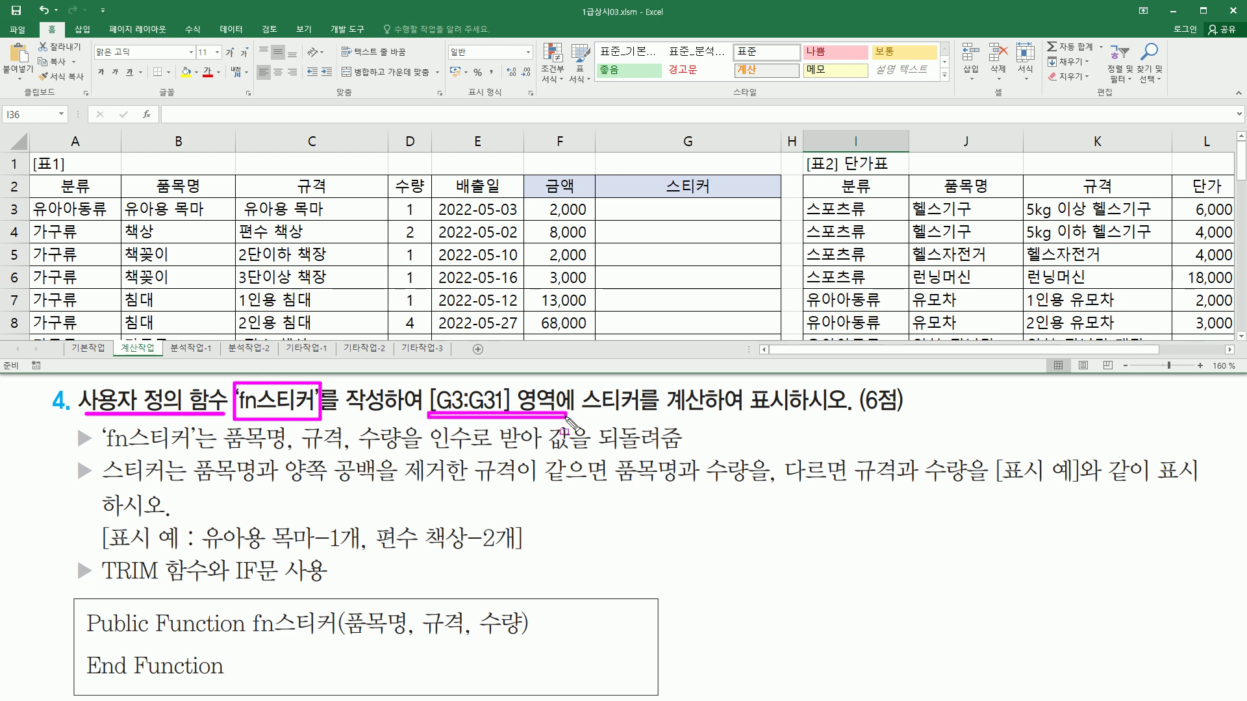
pyautogui.moveTo(638, 211)
pyautogui.mouseDown()
pyautogui.moveTo(650, 249)
pyautogui.moveTo(747, 339)
pyautogui.mouseUp()
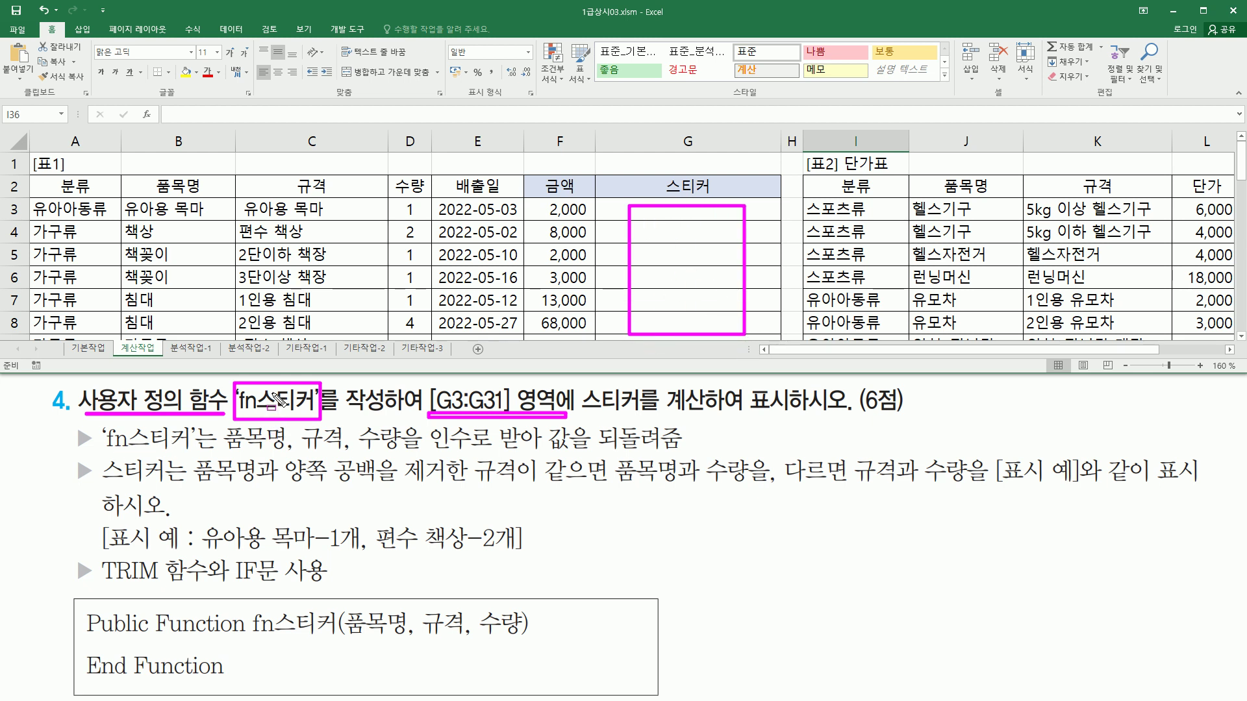
pyautogui.moveTo(100, 448); pyautogui.dragTo(189, 446)
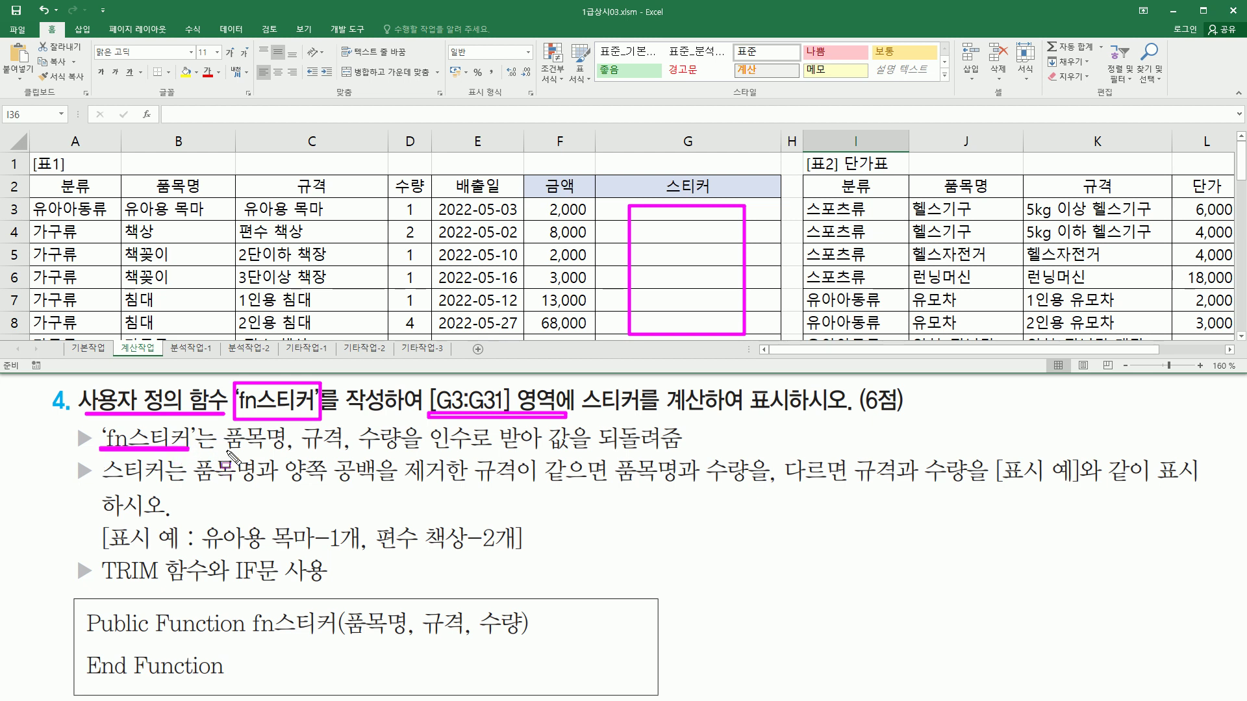
pyautogui.moveTo(224, 448); pyautogui.dragTo(402, 448)
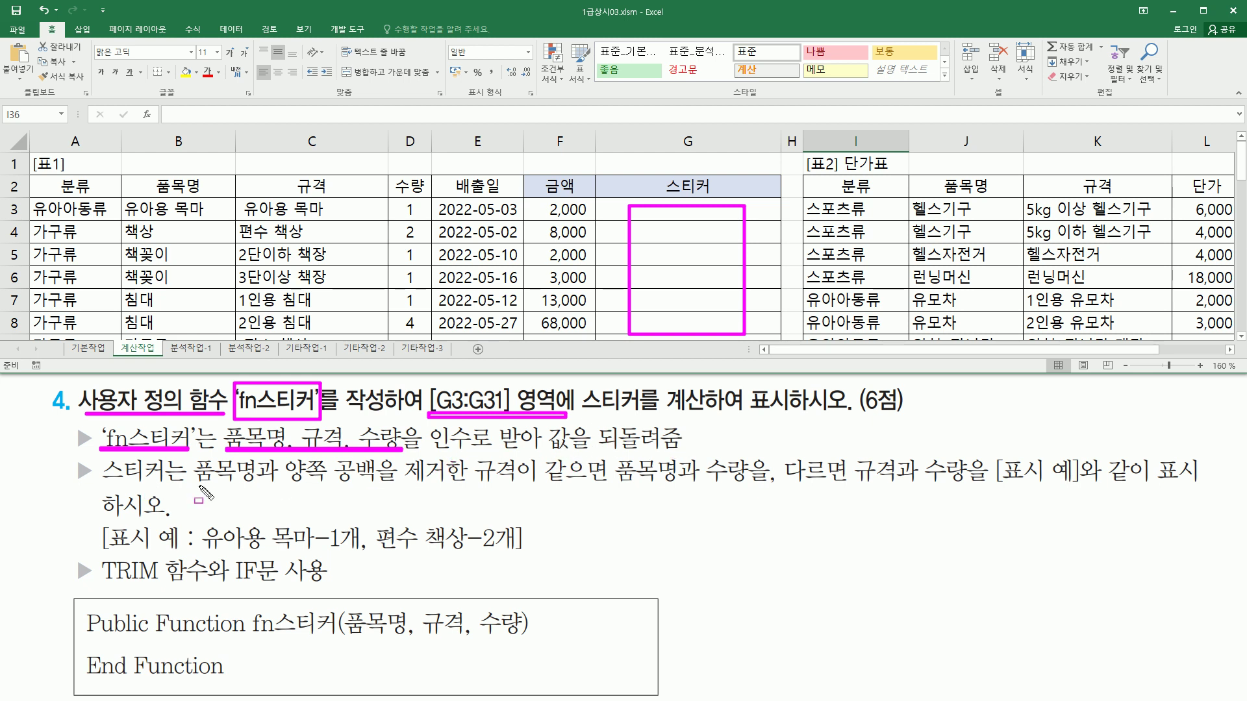
pyautogui.moveTo(195, 488)
pyautogui.mouseDown()
pyautogui.moveTo(626, 487)
pyautogui.moveTo(607, 459)
pyautogui.moveTo(687, 484)
pyautogui.moveTo(742, 484)
pyautogui.mouseUp()
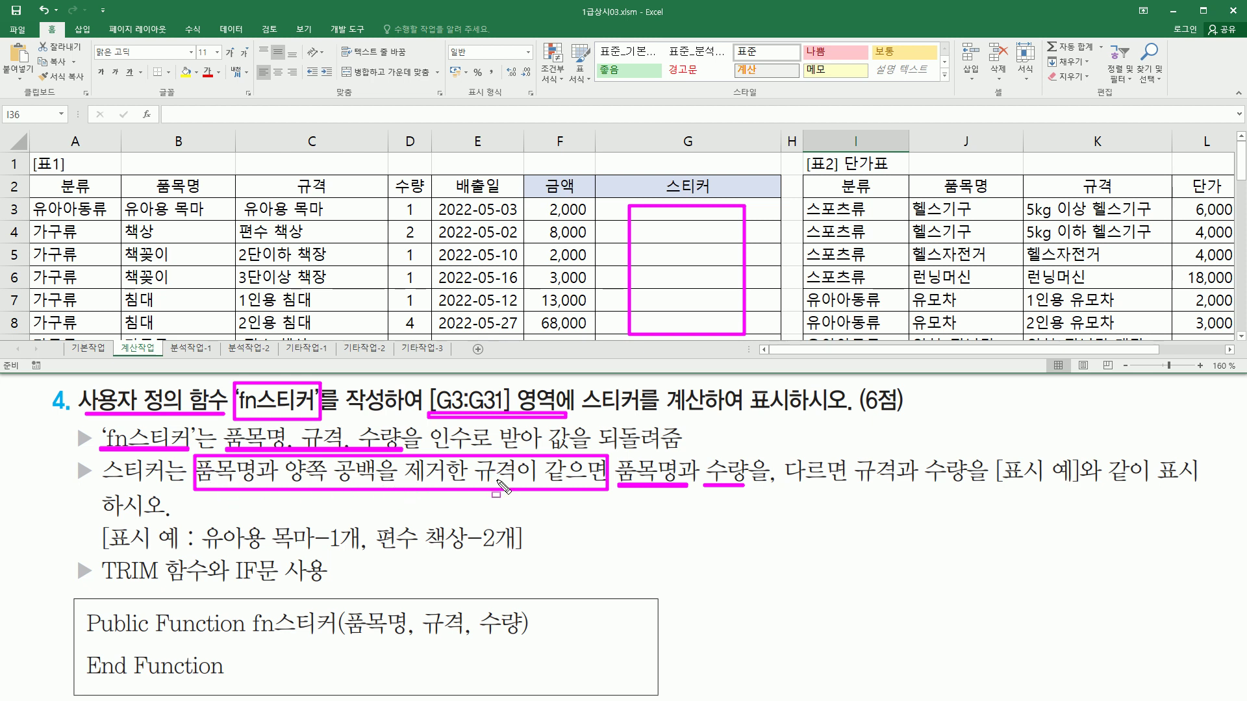
pyautogui.moveTo(789, 485); pyautogui.dragTo(1220, 486)
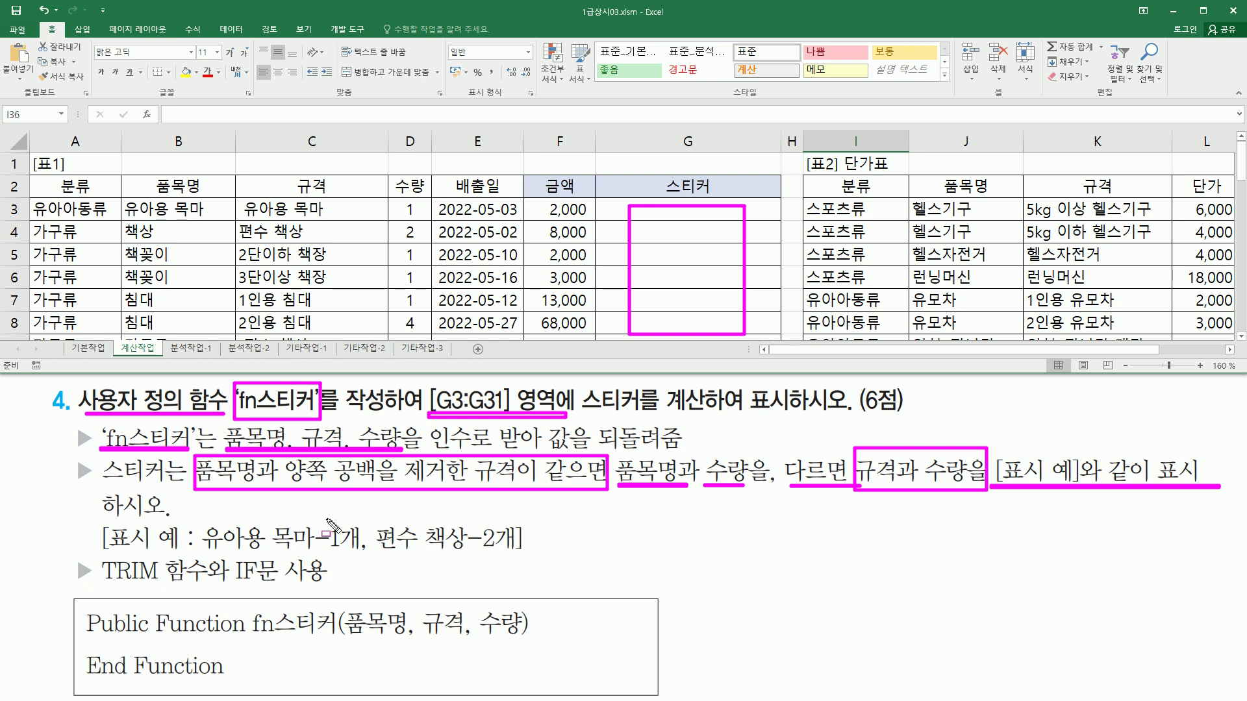
# - Compare 품목명 and 규격 in rows 3 and 4 with task 4's display examples and its TRIM and IF requirements
pyautogui.moveTo(147, 179); pyautogui.dragTo(205, 195)
pyautogui.moveTo(293, 171); pyautogui.dragTo(334, 194)
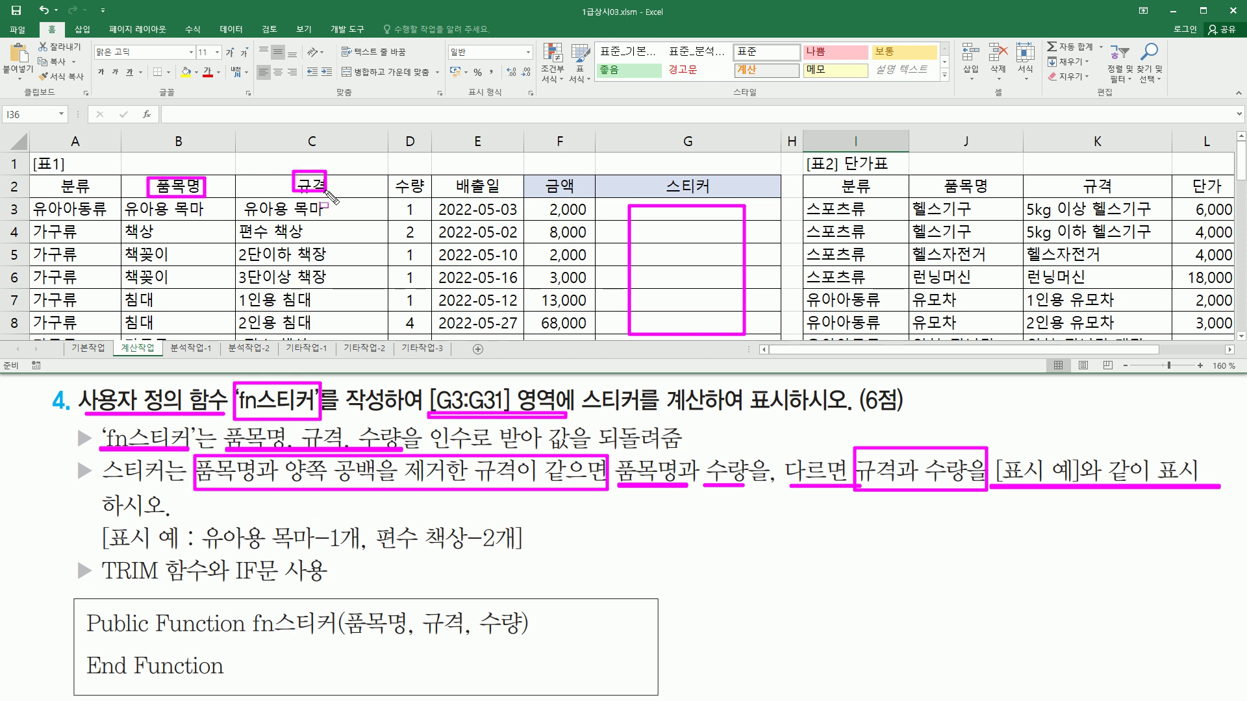
pyautogui.moveTo(123, 221); pyautogui.dragTo(326, 219)
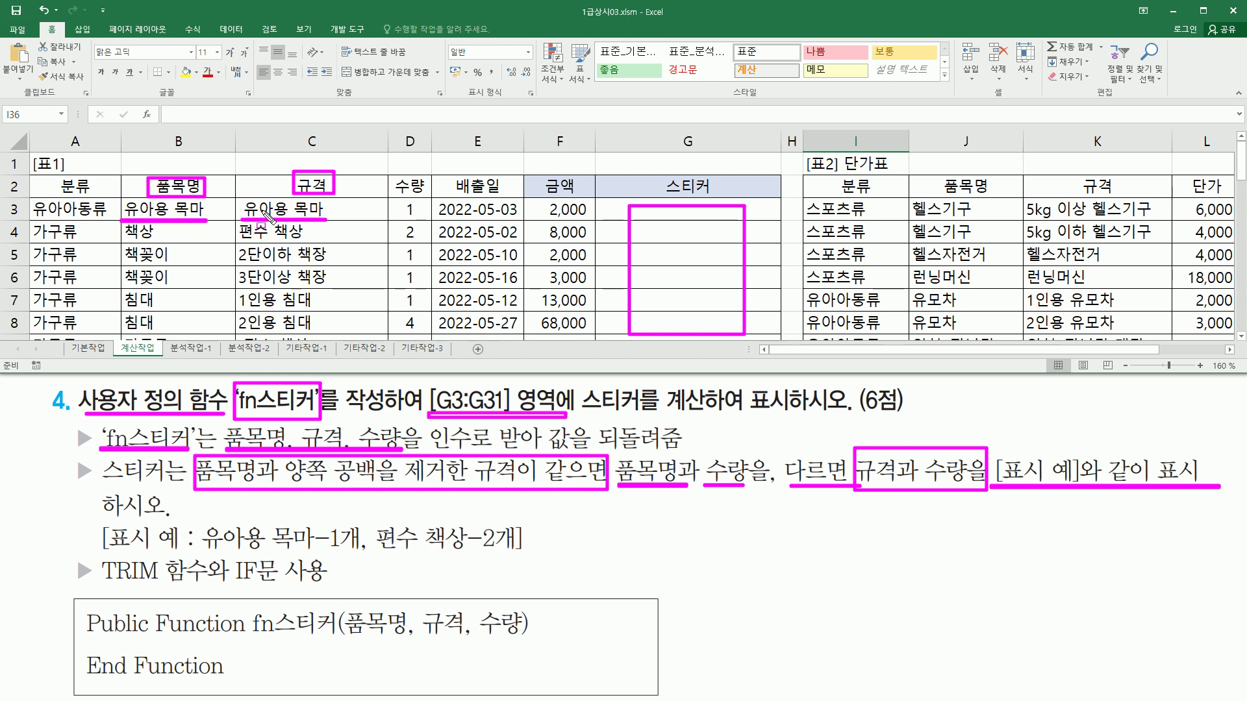
pyautogui.moveTo(546, 499); pyautogui.dragTo(583, 499)
pyautogui.moveTo(621, 451)
pyautogui.mouseDown()
pyautogui.moveTo(624, 497)
pyautogui.moveTo(747, 500)
pyautogui.mouseUp()
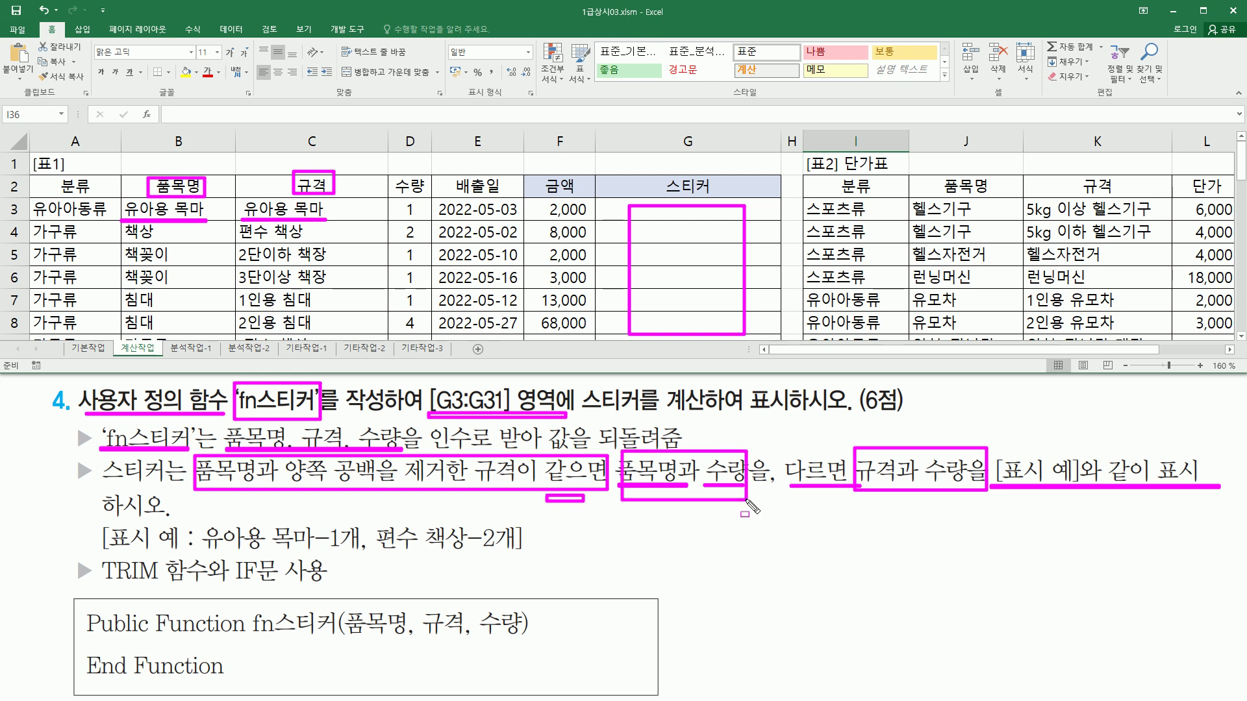
pyautogui.moveTo(197, 550); pyautogui.dragTo(365, 522)
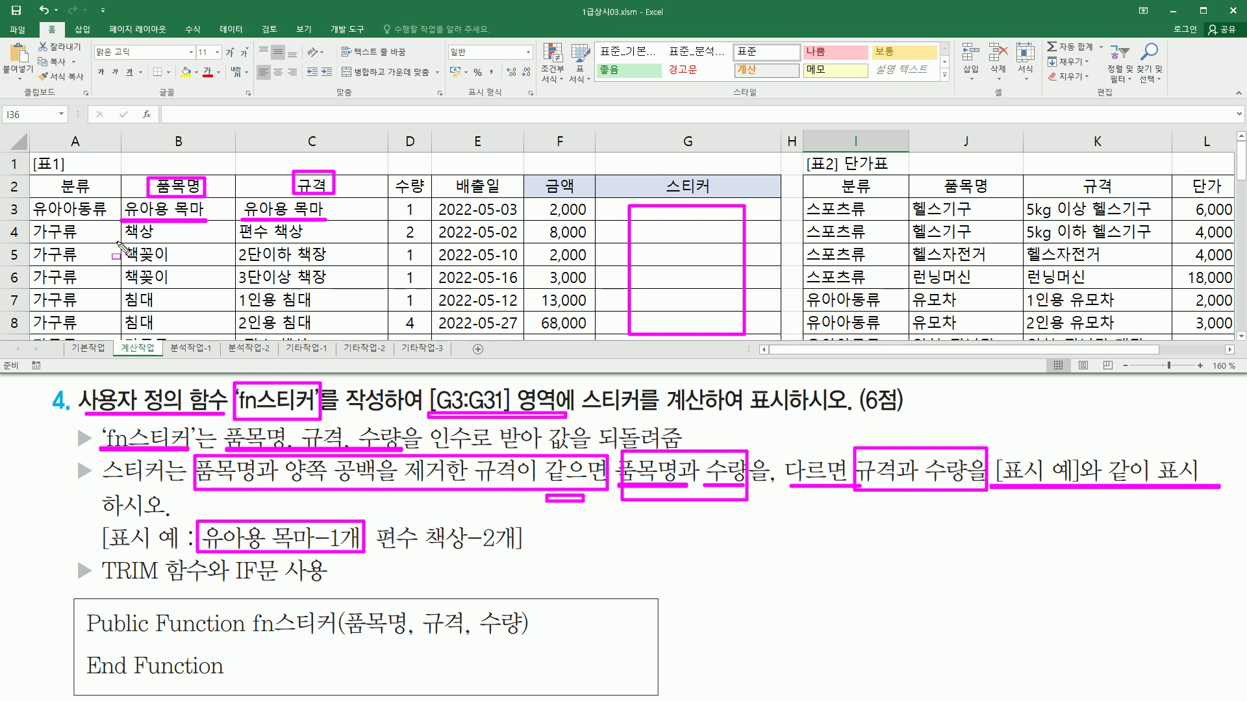
pyautogui.moveTo(122, 242); pyautogui.dragTo(162, 241)
pyautogui.moveTo(233, 244); pyautogui.dragTo(300, 244)
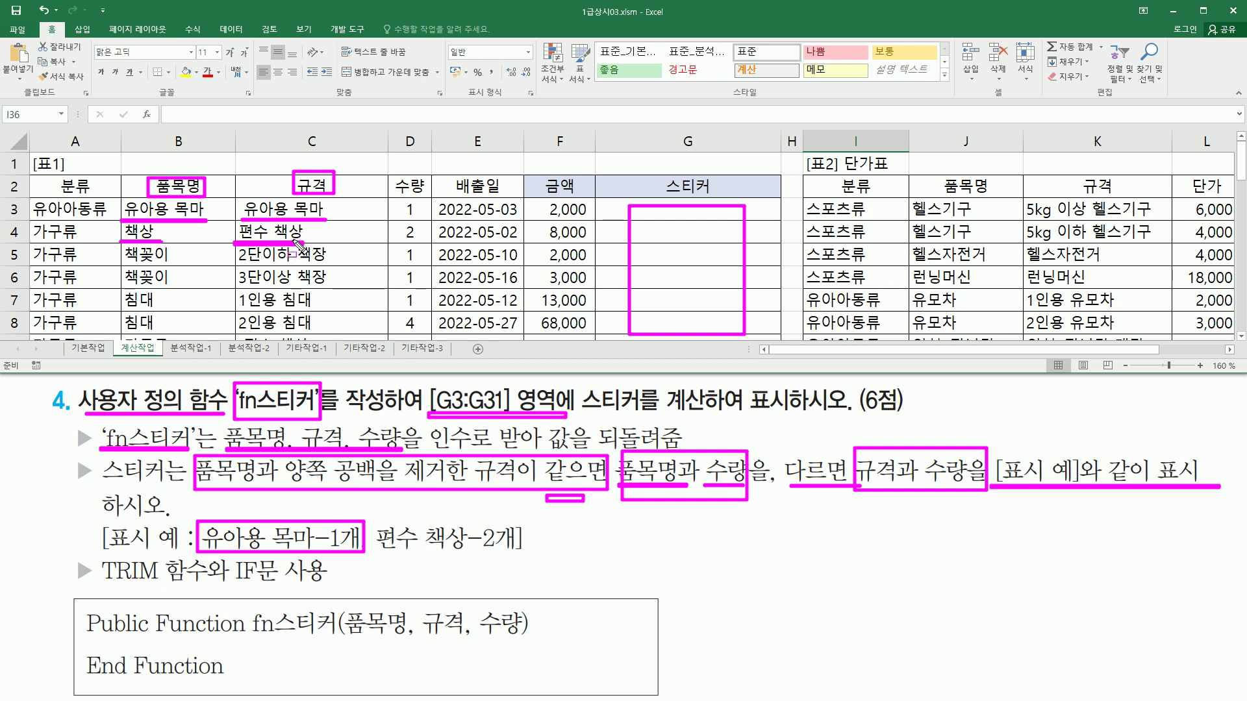
pyautogui.moveTo(785, 497); pyautogui.dragTo(842, 496)
pyautogui.moveTo(378, 550)
pyautogui.mouseDown()
pyautogui.moveTo(518, 557)
pyautogui.moveTo(519, 517)
pyautogui.mouseUp()
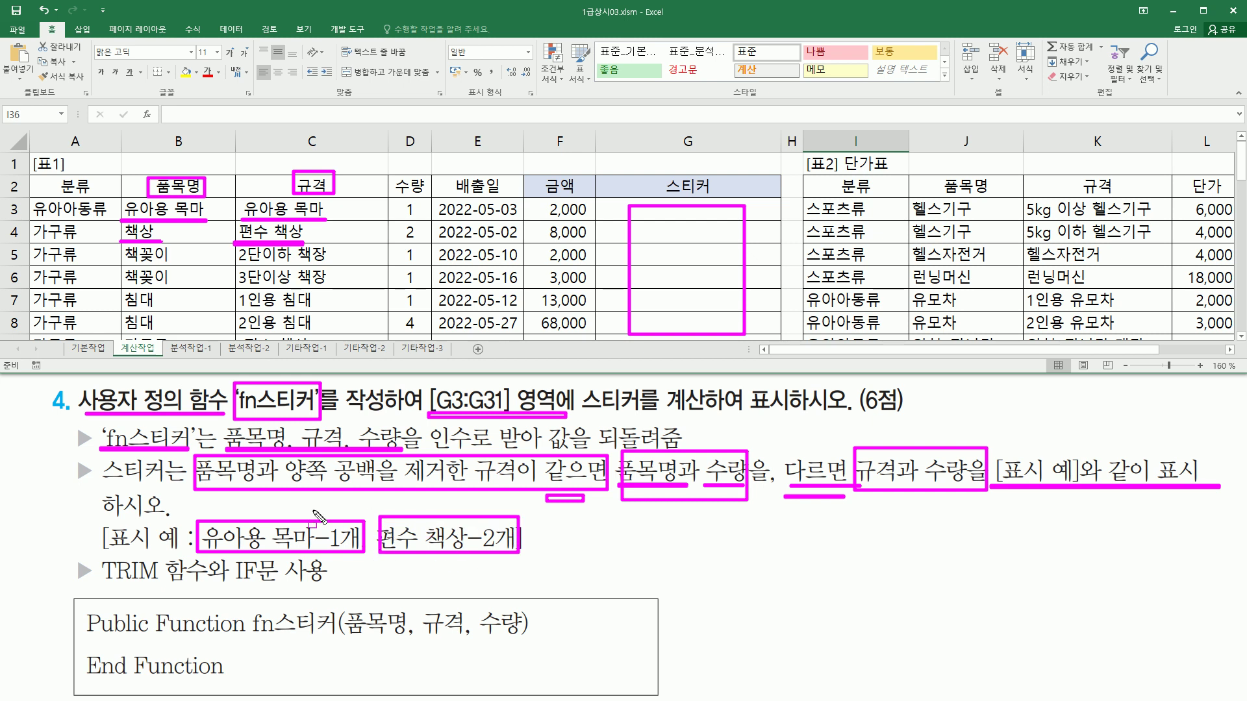
pyautogui.moveTo(284, 482); pyautogui.dragTo(450, 483)
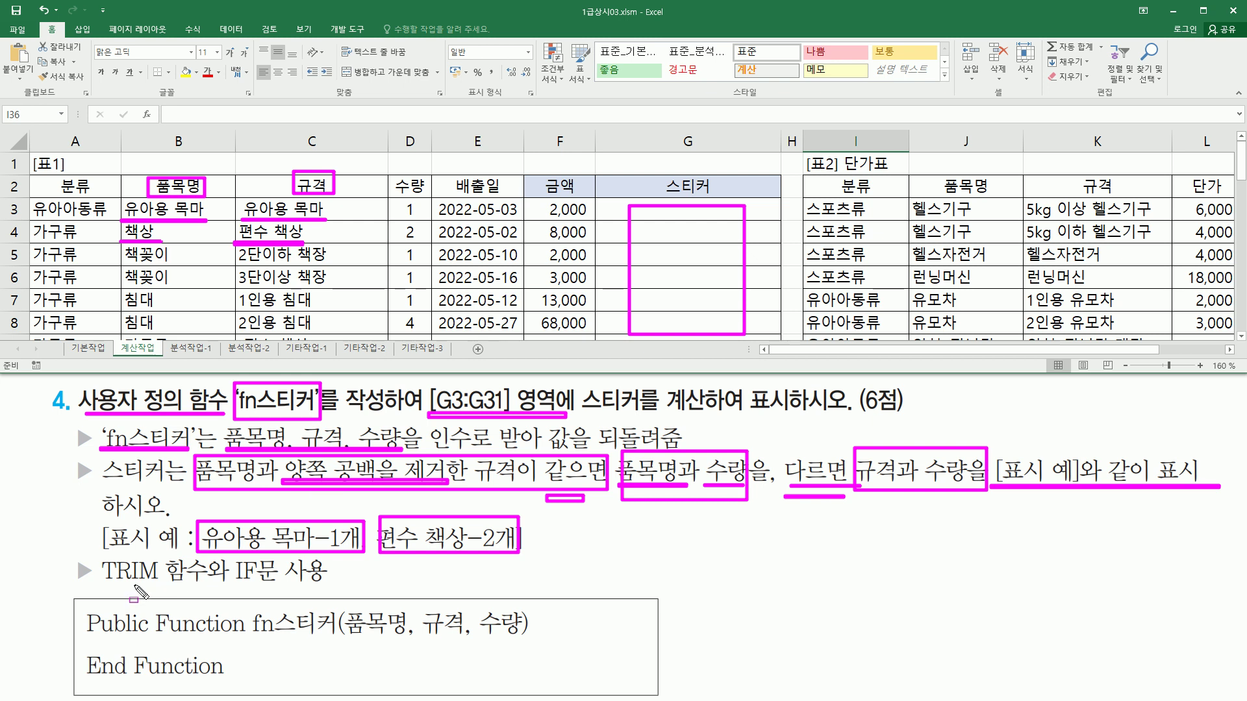
pyautogui.moveTo(101, 588); pyautogui.dragTo(202, 588)
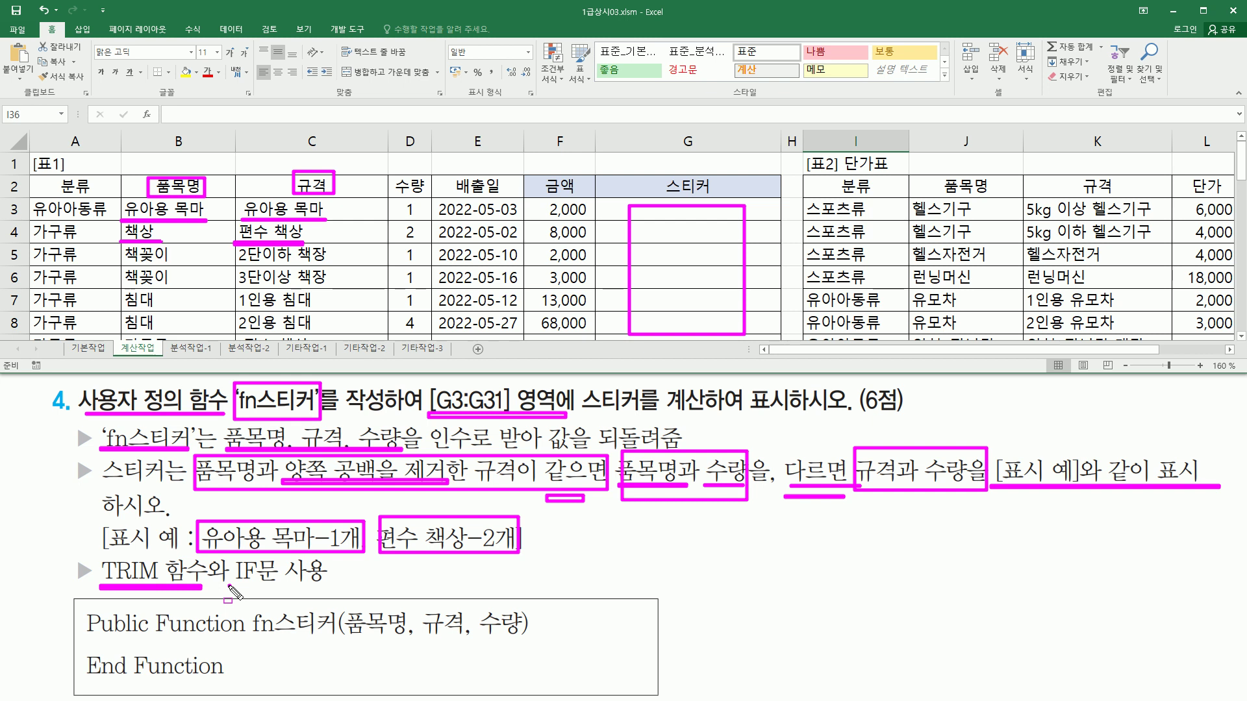
pyautogui.moveTo(229, 588); pyautogui.dragTo(272, 588)
pyautogui.press('Escape')
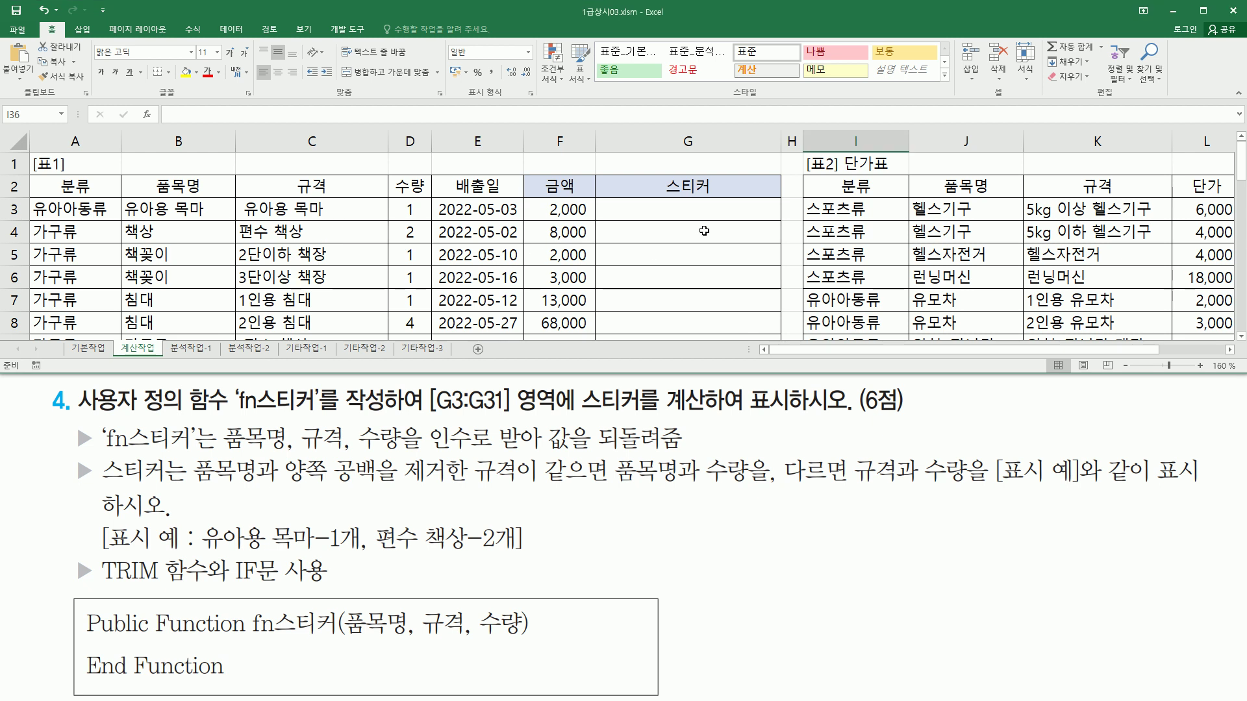
# - Switch to the Visual Basic editor, insert a new standard module and enlarge its code window
pyautogui.hotkey('alt', 'F11')
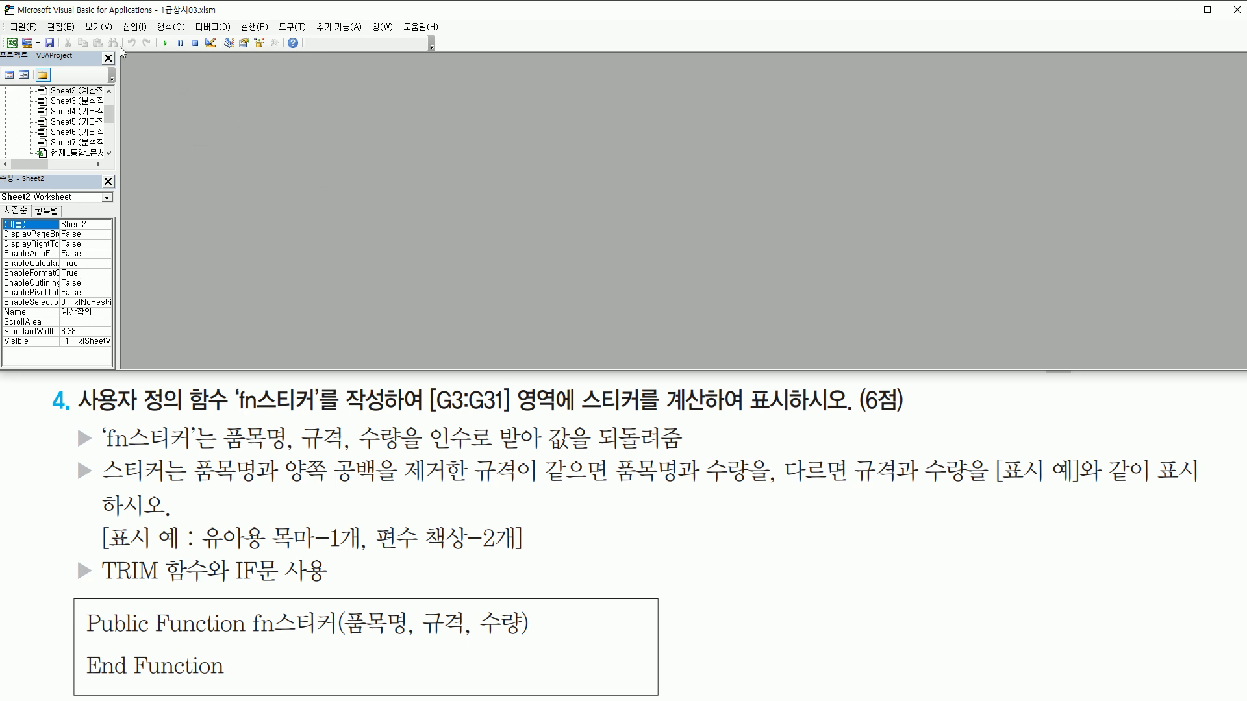
pyautogui.click(130, 28)
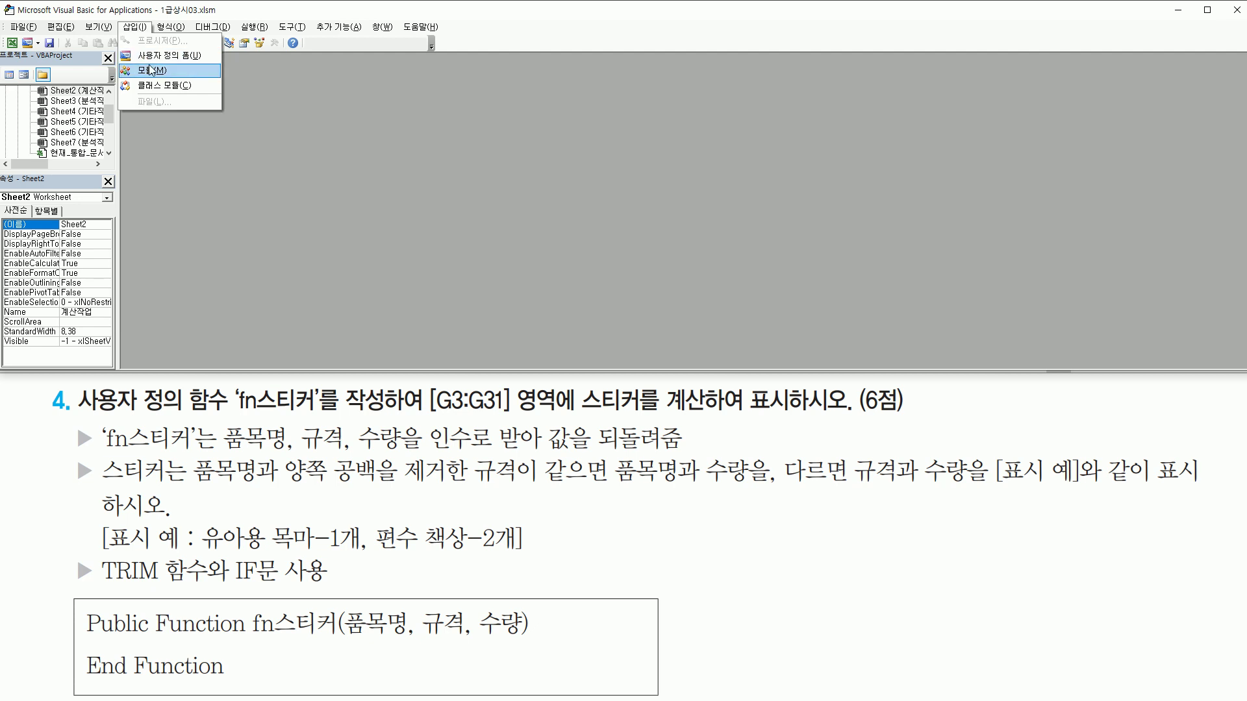
pyautogui.click(153, 71)
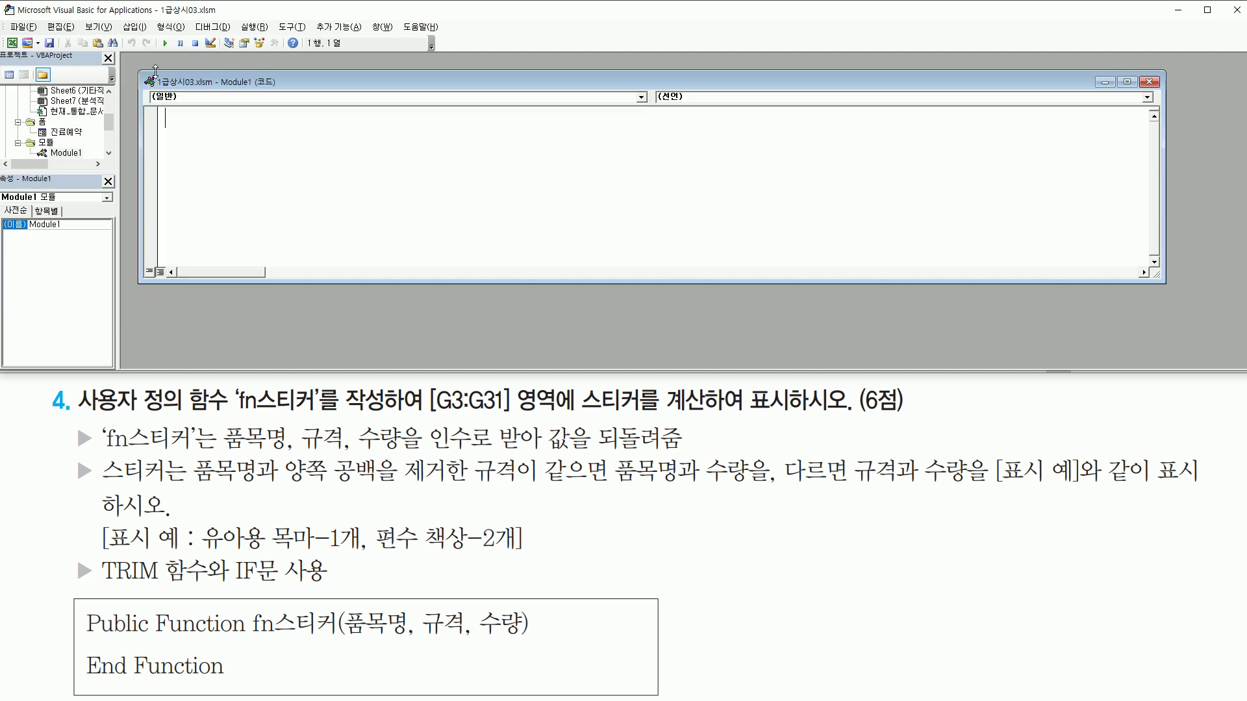
pyautogui.moveTo(280, 282); pyautogui.dragTo(279, 367)
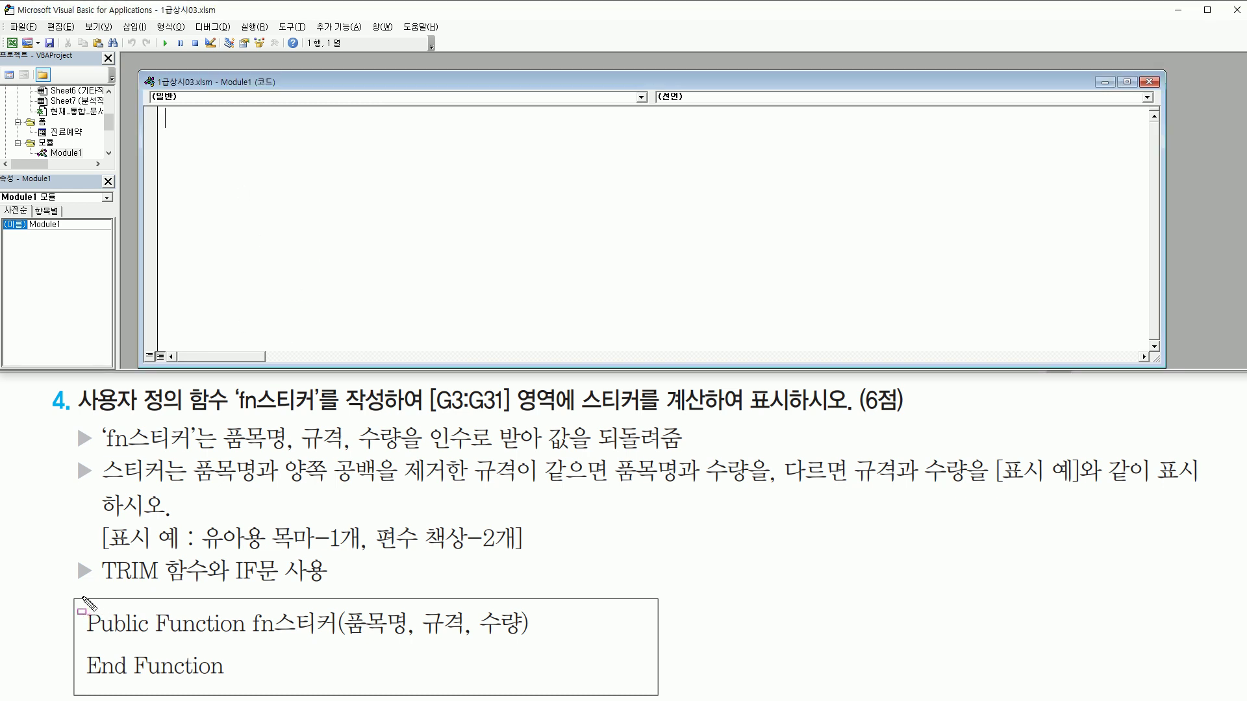
# - Declare Public Function fn스티커(품목명, 규격, 수량) in the new module, leaving blank lines for the function body
pyautogui.moveTo(76, 600); pyautogui.dragTo(657, 698)
pyautogui.press('Escape')
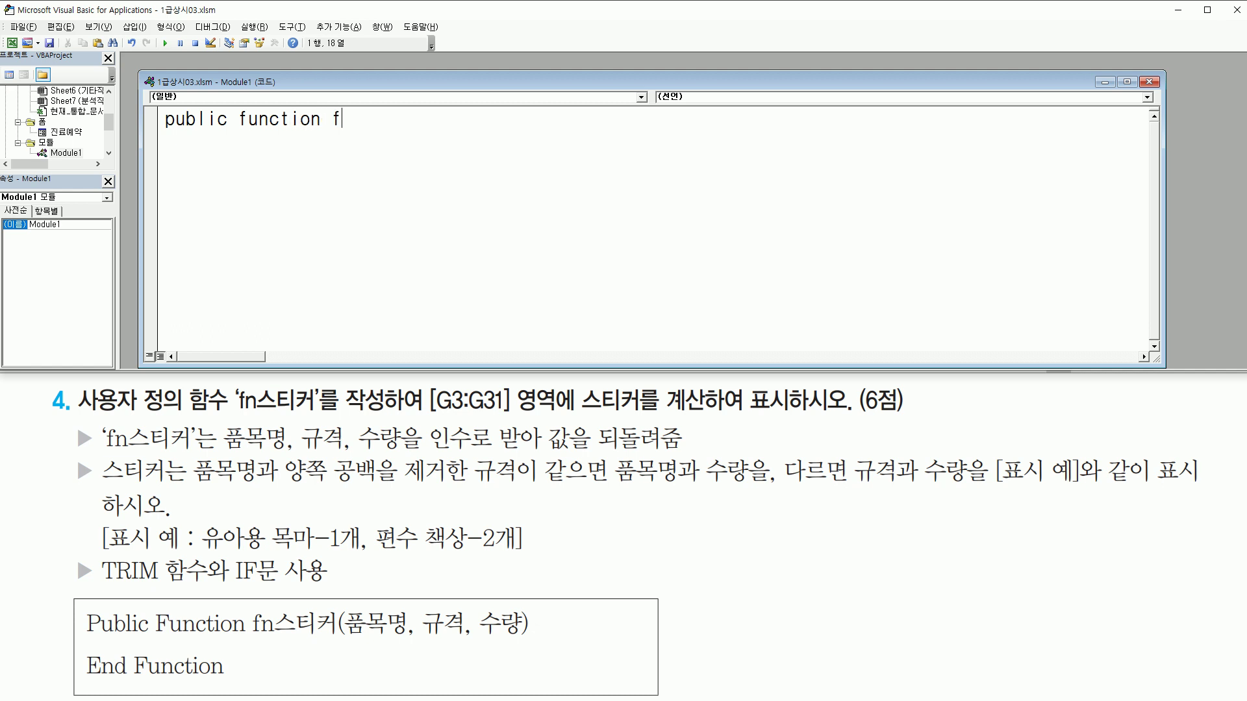
pyautogui.write('스티커(')
pyautogui.write('품ㅁ')
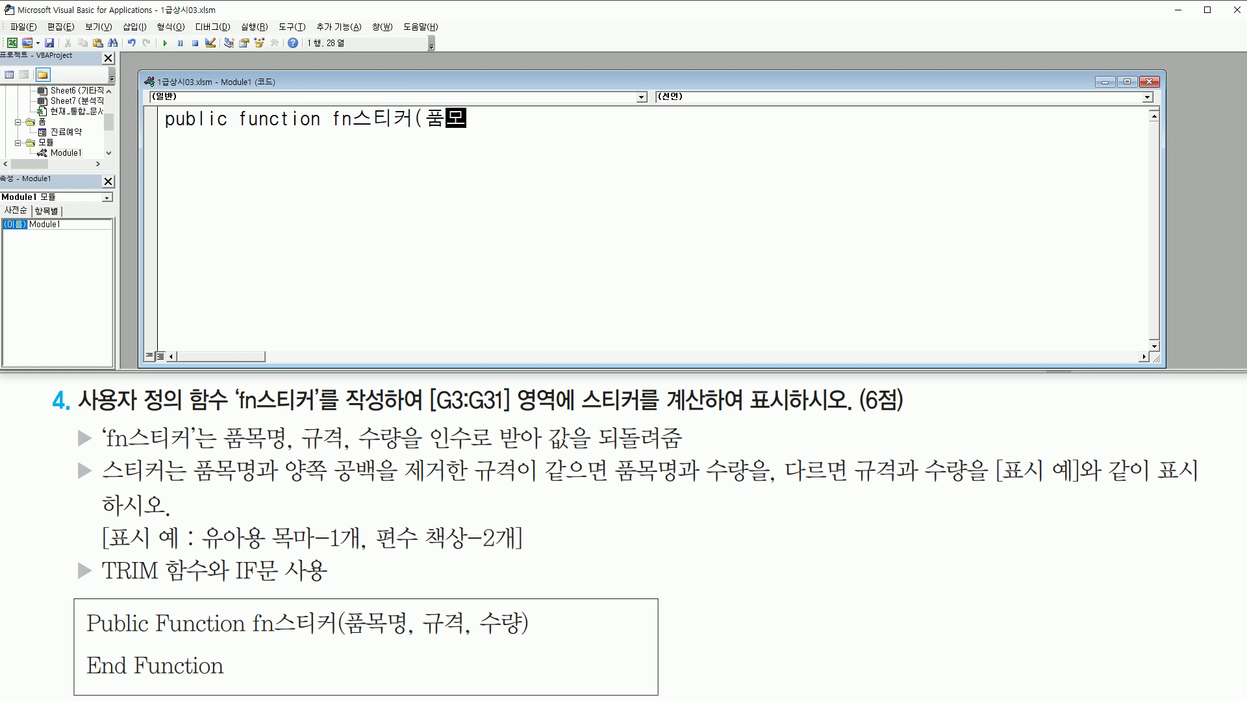
pyautogui.write('명, ㄱ')
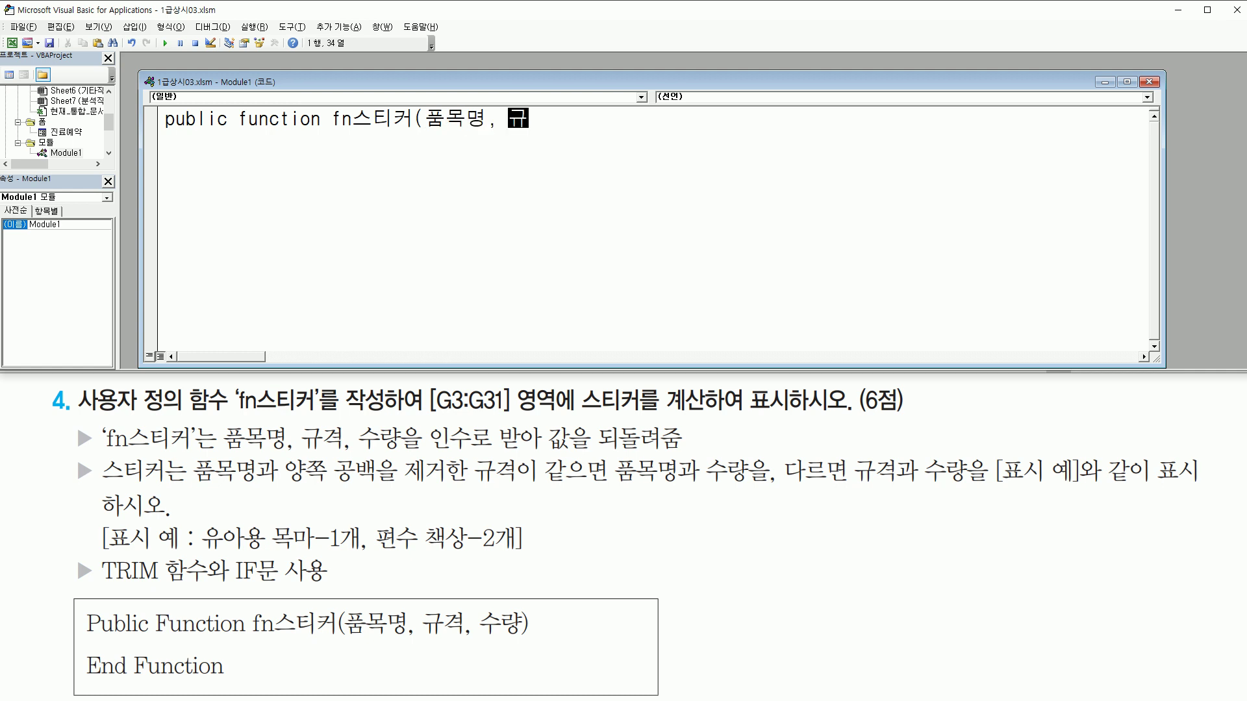
pyautogui.write('규격, 수량)')
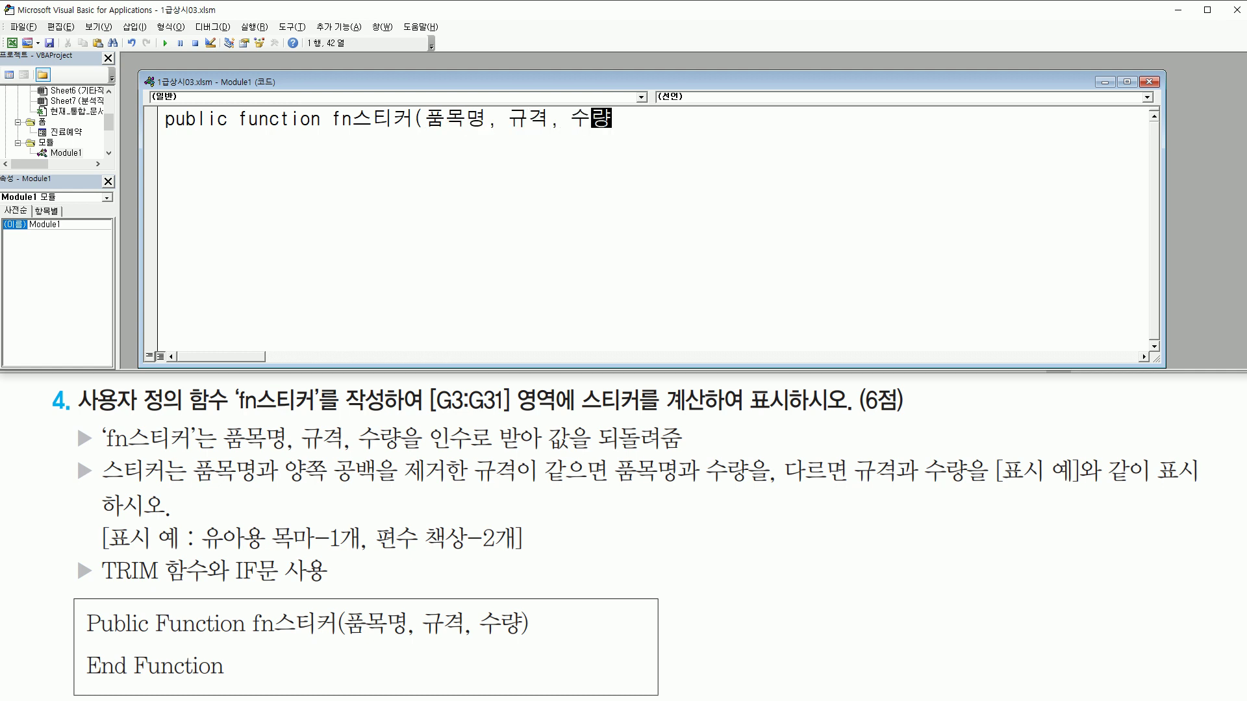
pyautogui.press('Return')
pyautogui.press('Return')
pyautogui.press('Return')
pyautogui.press('Return')
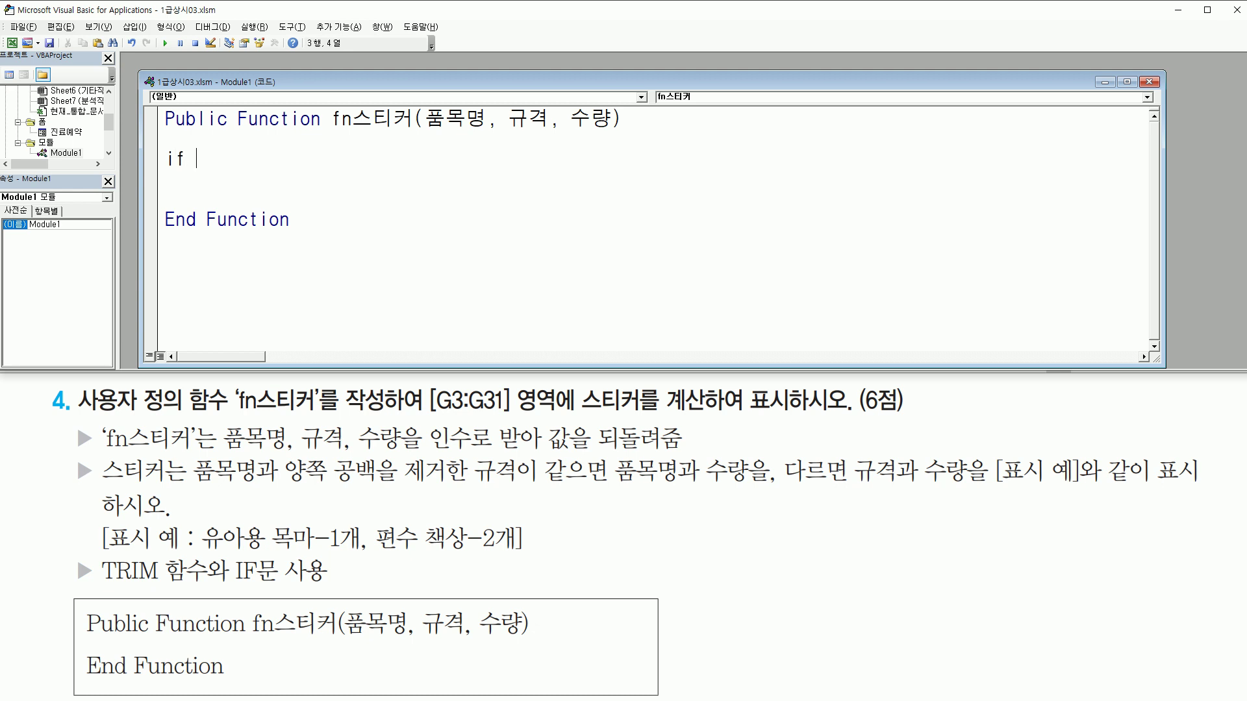
# - Write the condition If 품목명 = Trim(규격) Then in the function body, followed by a blank line
pyautogui.write('ㅍ')
pyautogui.write('모ㄱ명')
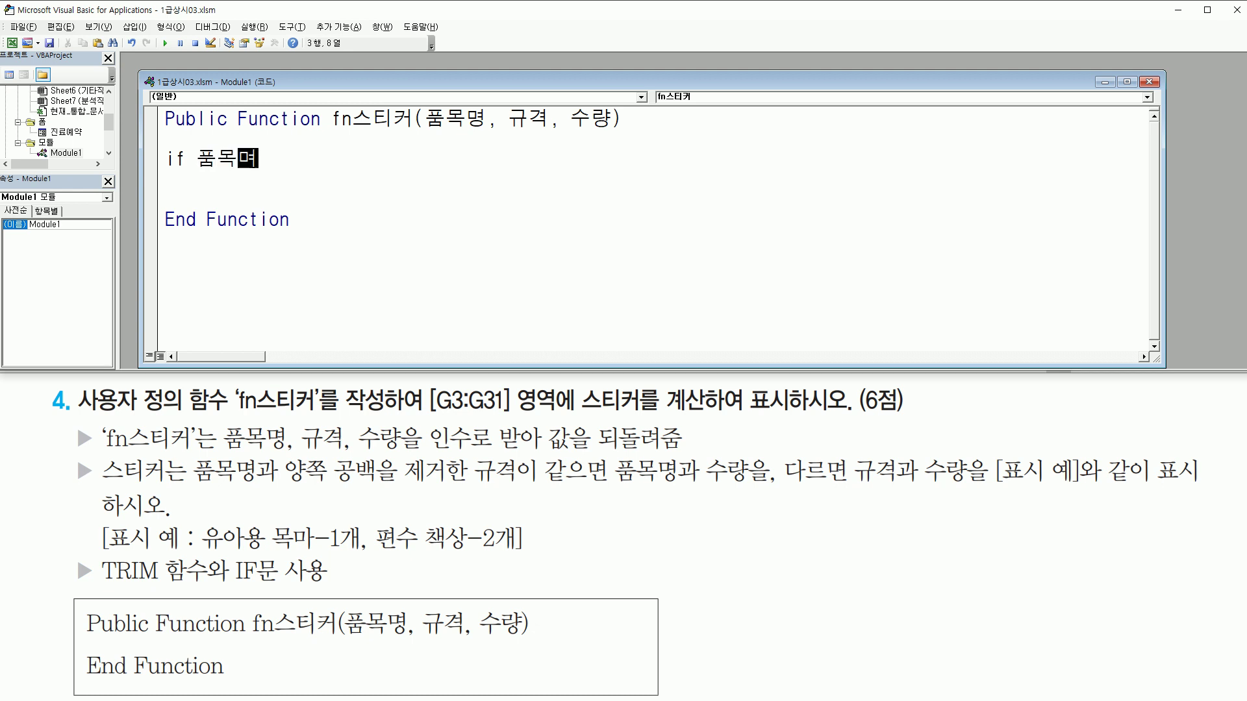
pyautogui.write(' = 규격')
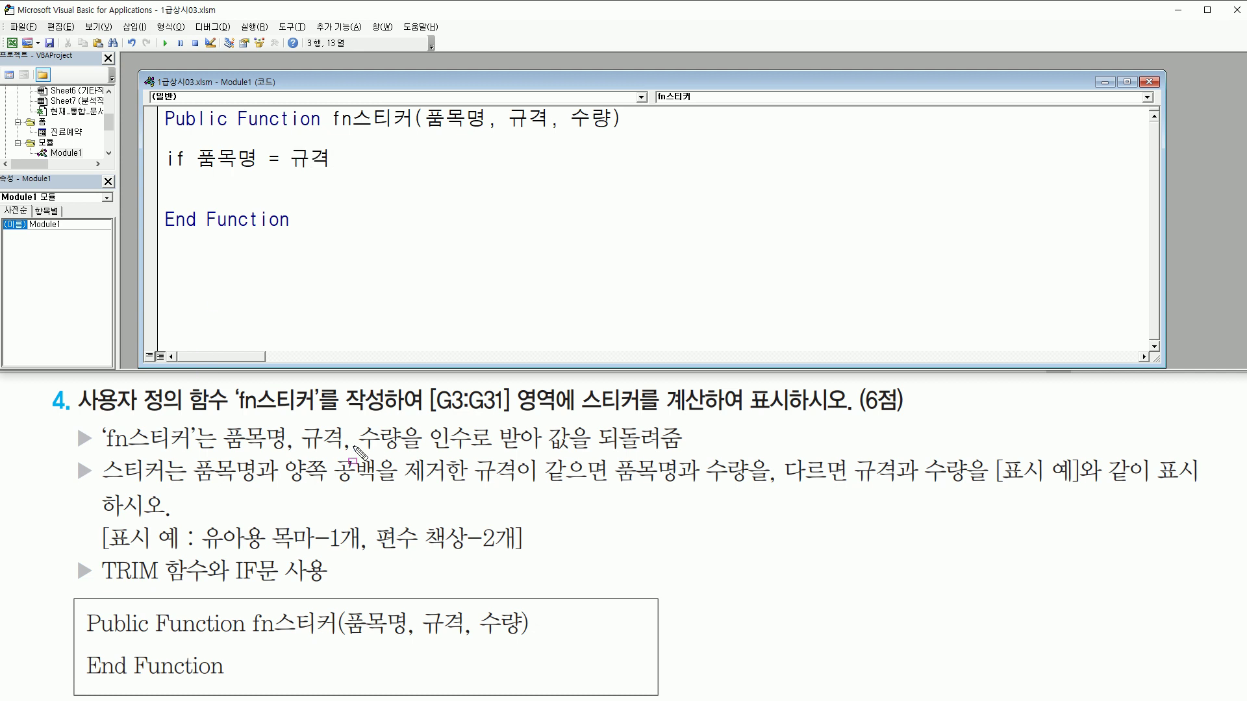
pyautogui.moveTo(280, 454)
pyautogui.mouseDown()
pyautogui.moveTo(488, 495)
pyautogui.moveTo(532, 484)
pyautogui.mouseUp()
pyautogui.moveTo(189, 482); pyautogui.dragTo(257, 482)
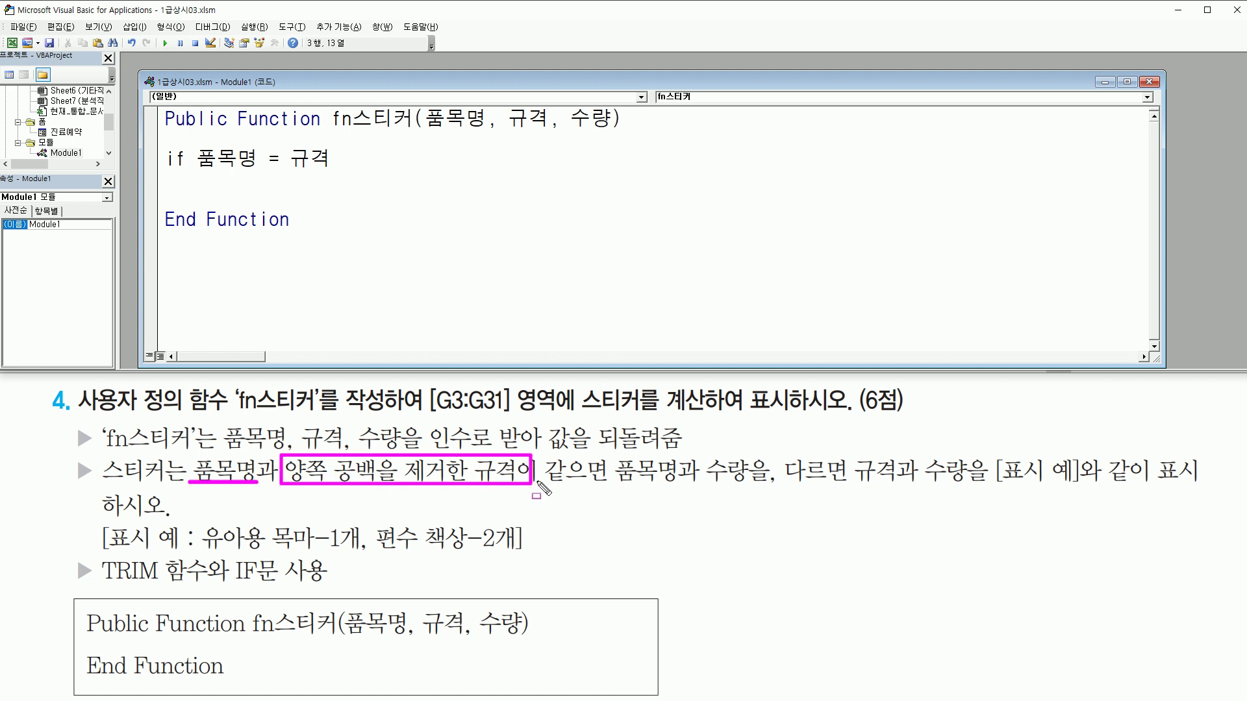
pyautogui.press('Escape')
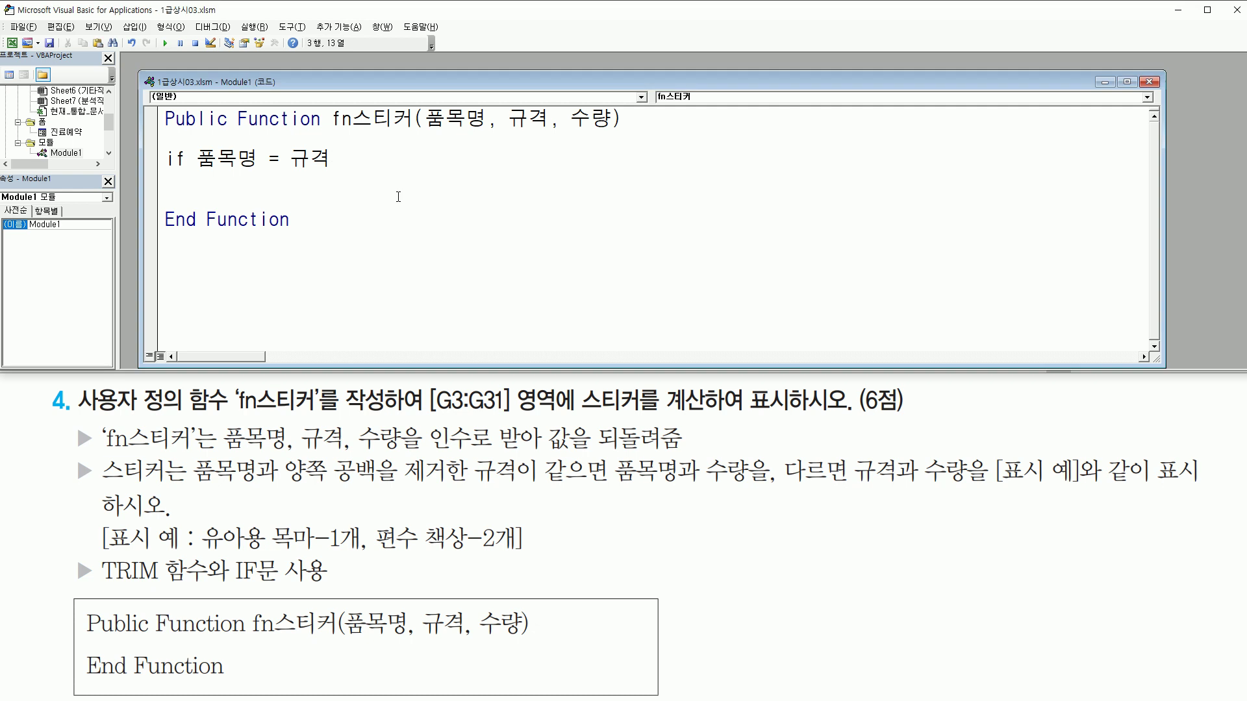
pyautogui.write('trim(규격')
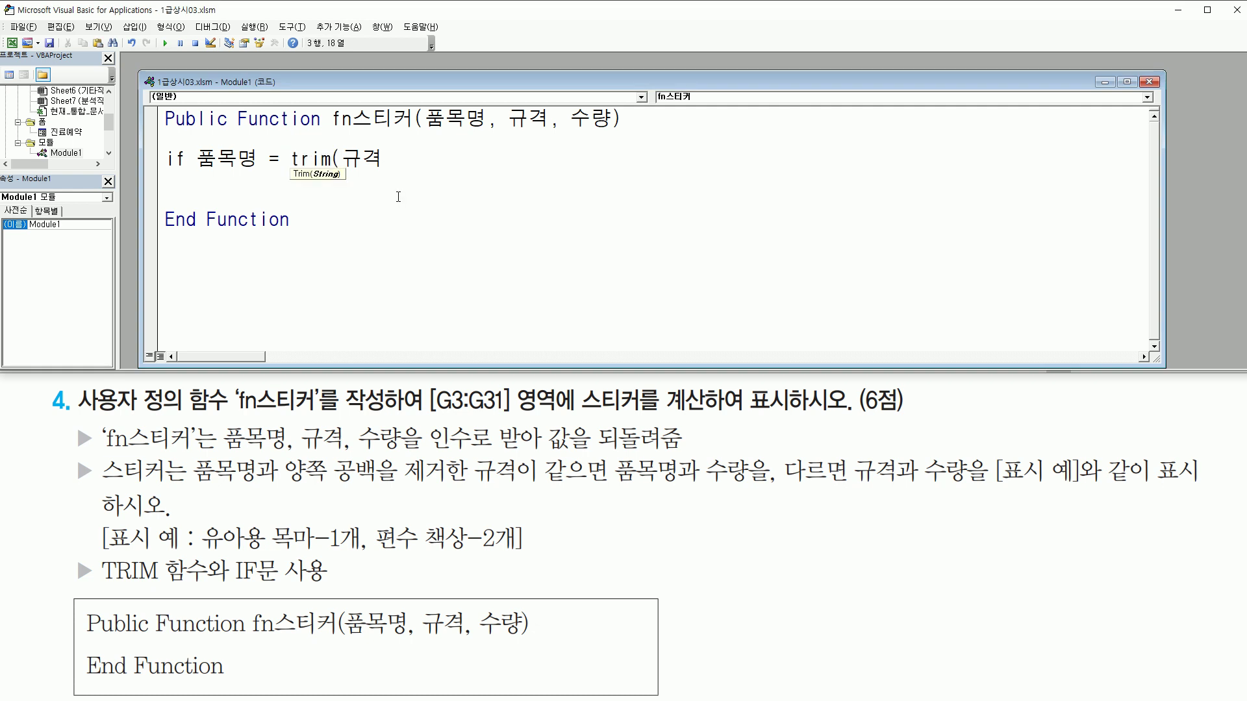
pyautogui.write(') then')
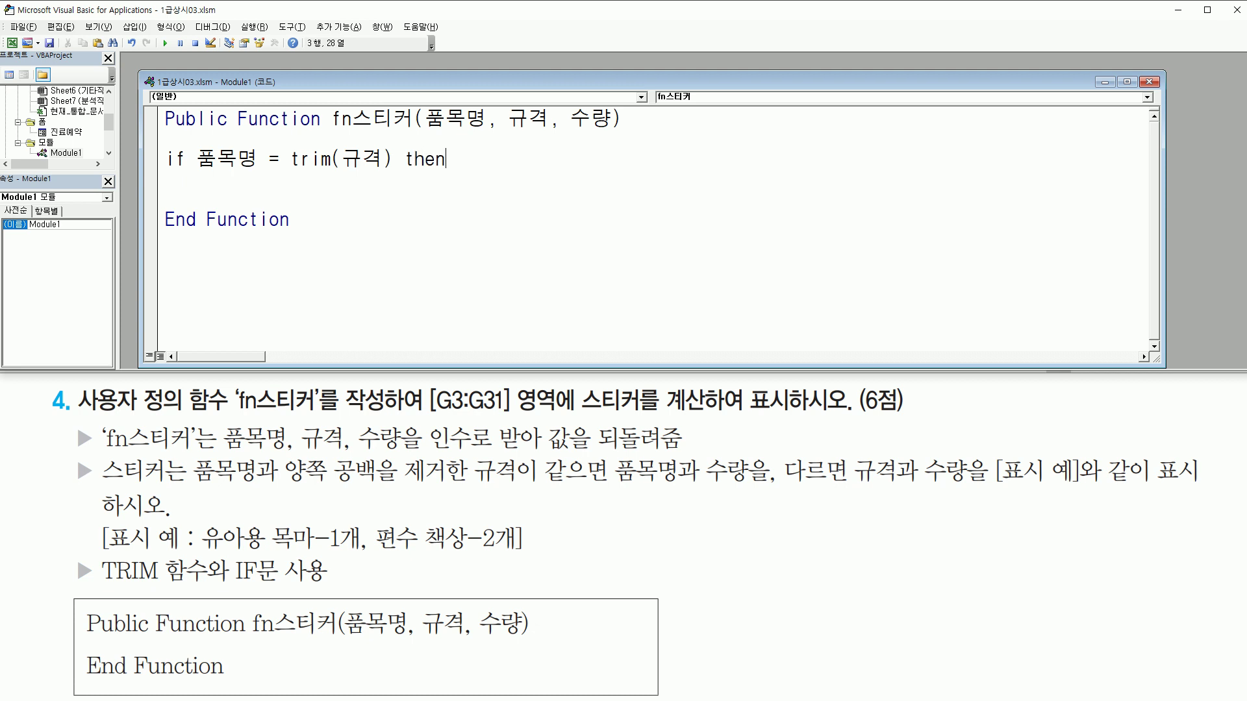
pyautogui.moveTo(286, 173); pyautogui.dragTo(377, 173)
pyautogui.moveTo(196, 173); pyautogui.dragTo(257, 173)
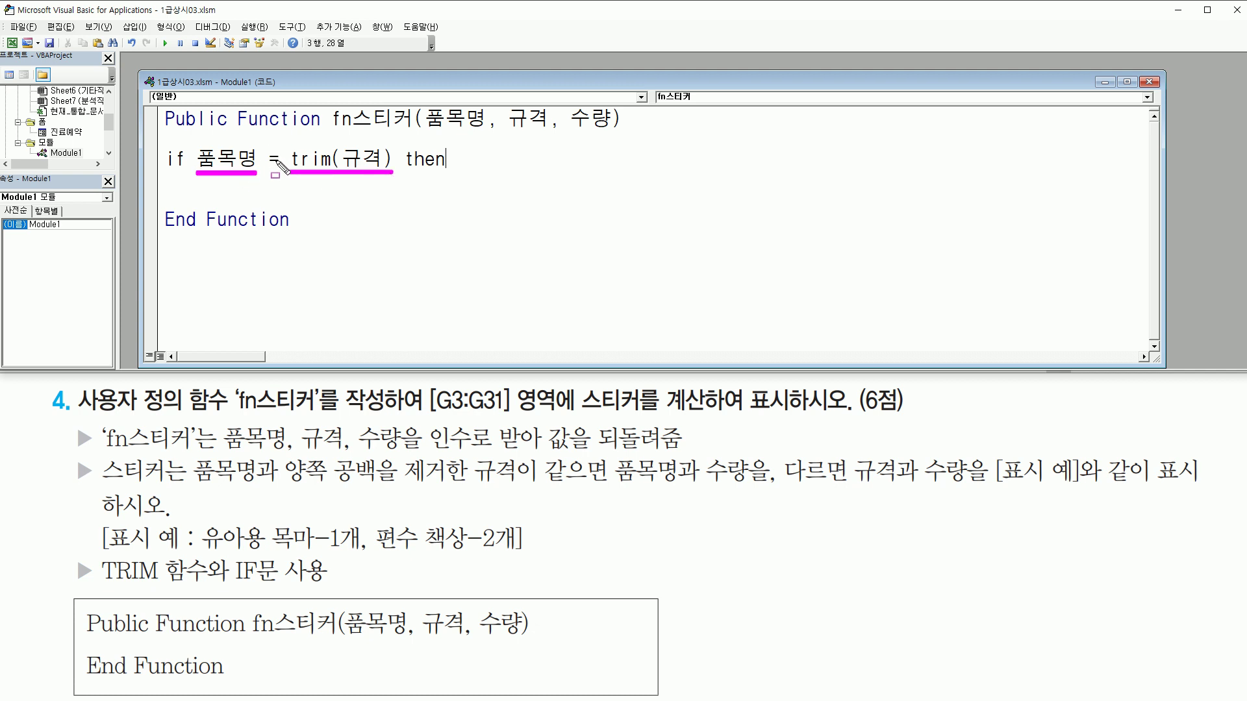
pyautogui.press('Escape')
pyautogui.press('Return')
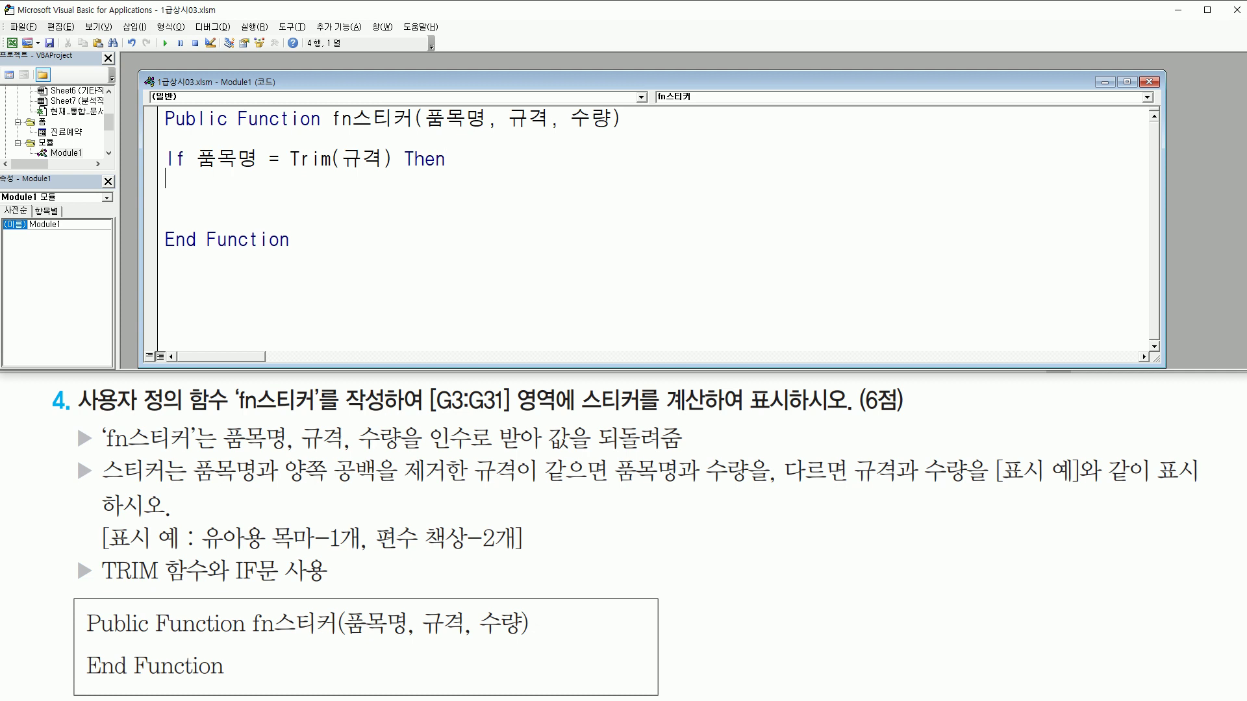
pyautogui.press('Return')
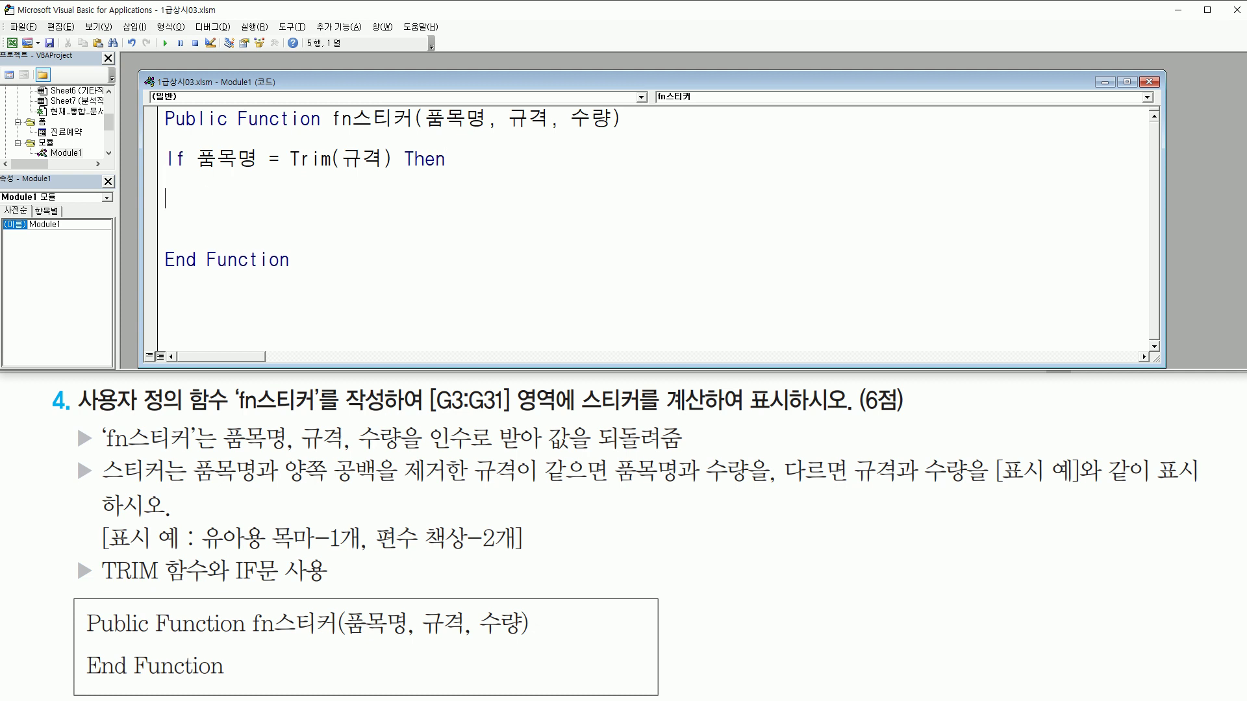
# - Under the If condition, assign the matching-name result as fn스티커 = 품목명 & "-" & 수량 & "개"
pyautogui.write('fn스티커 =')
pyautogui.moveTo(195, 484); pyautogui.dragTo(261, 484)
pyautogui.moveTo(465, 484); pyautogui.dragTo(751, 487)
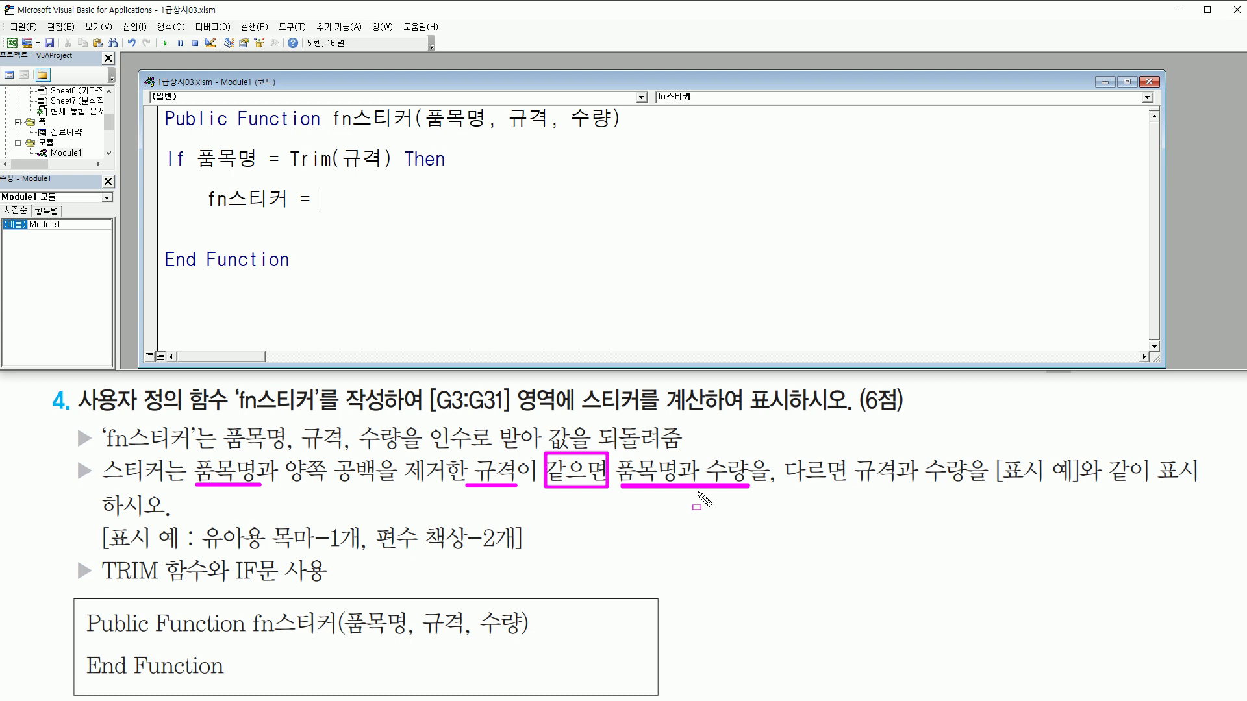
pyautogui.moveTo(201, 549); pyautogui.dragTo(310, 550)
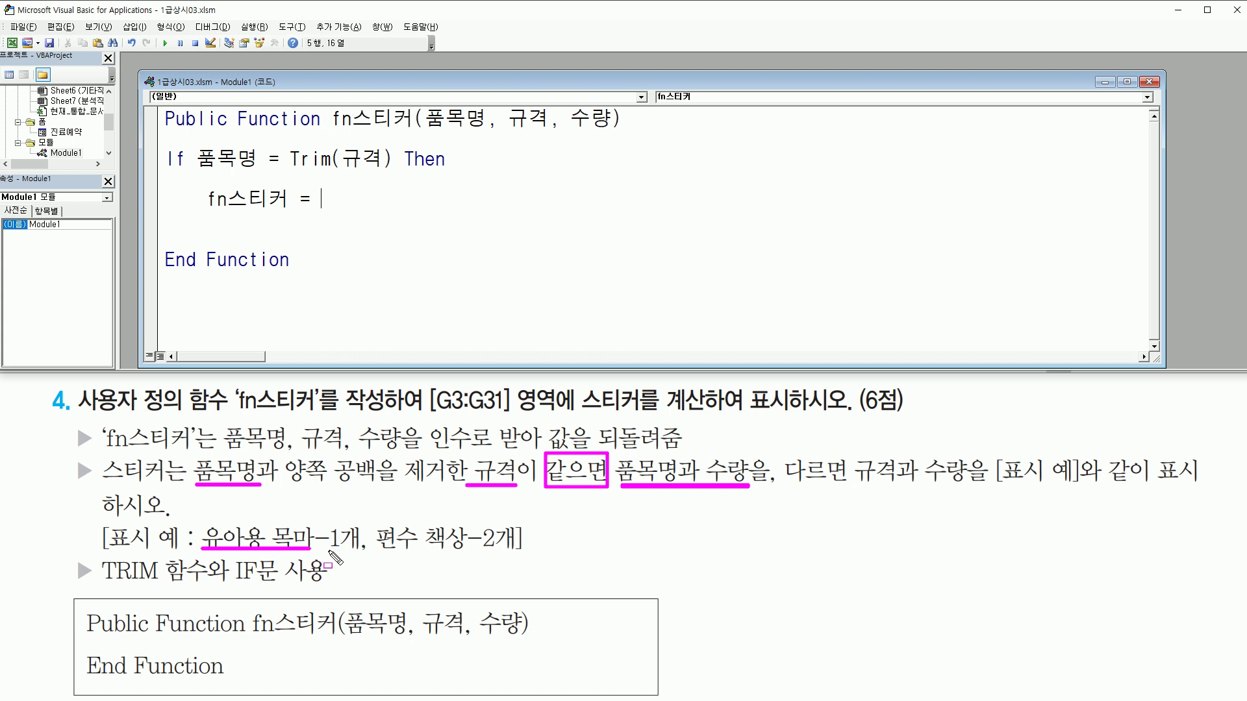
pyautogui.moveTo(328, 551)
pyautogui.mouseDown()
pyautogui.moveTo(338, 551)
pyautogui.moveTo(321, 526)
pyautogui.moveTo(351, 522)
pyautogui.mouseUp()
pyautogui.press('Escape')
pyautogui.write('품모')
pyautogui.write('목명')
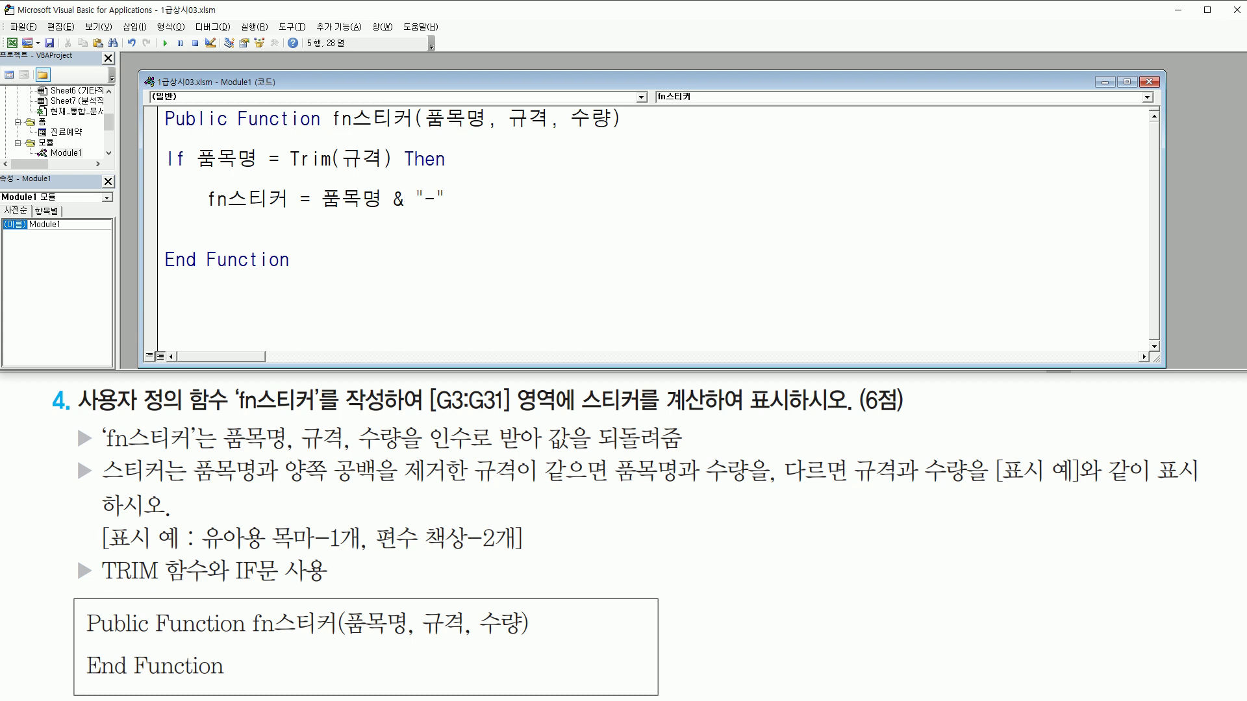
pyautogui.write('& "-" & 수량')
pyautogui.write(' & "ㄱ')
pyautogui.write('"개"')
pyautogui.press('Return')
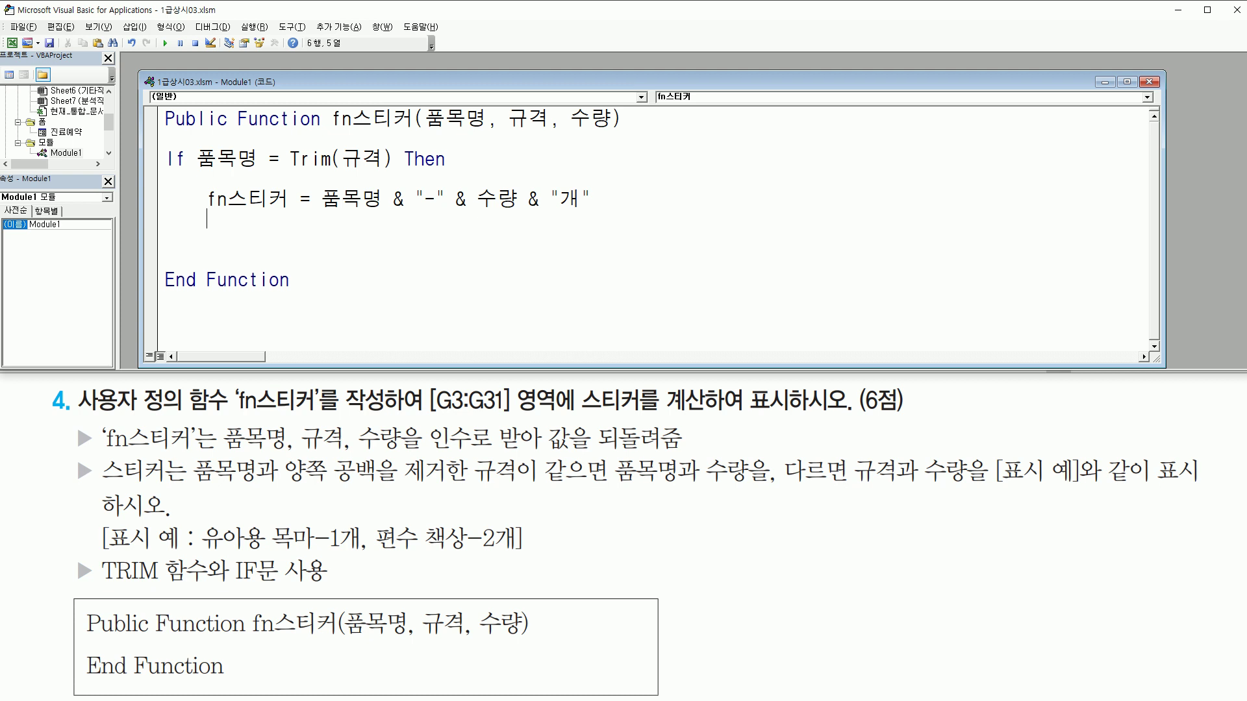
# - Add an Else line below the matching-name assignment, separated by a blank line
pyautogui.moveTo(195, 169); pyautogui.dragTo(389, 169)
pyautogui.moveTo(199, 181); pyautogui.dragTo(620, 238)
pyautogui.press('Escape')
pyautogui.click(191, 228)
pyautogui.press('Return')
pyautogui.write('ㄷ')
pyautogui.press('BackSpace')
pyautogui.press('Hangul')
pyautogui.write('el')
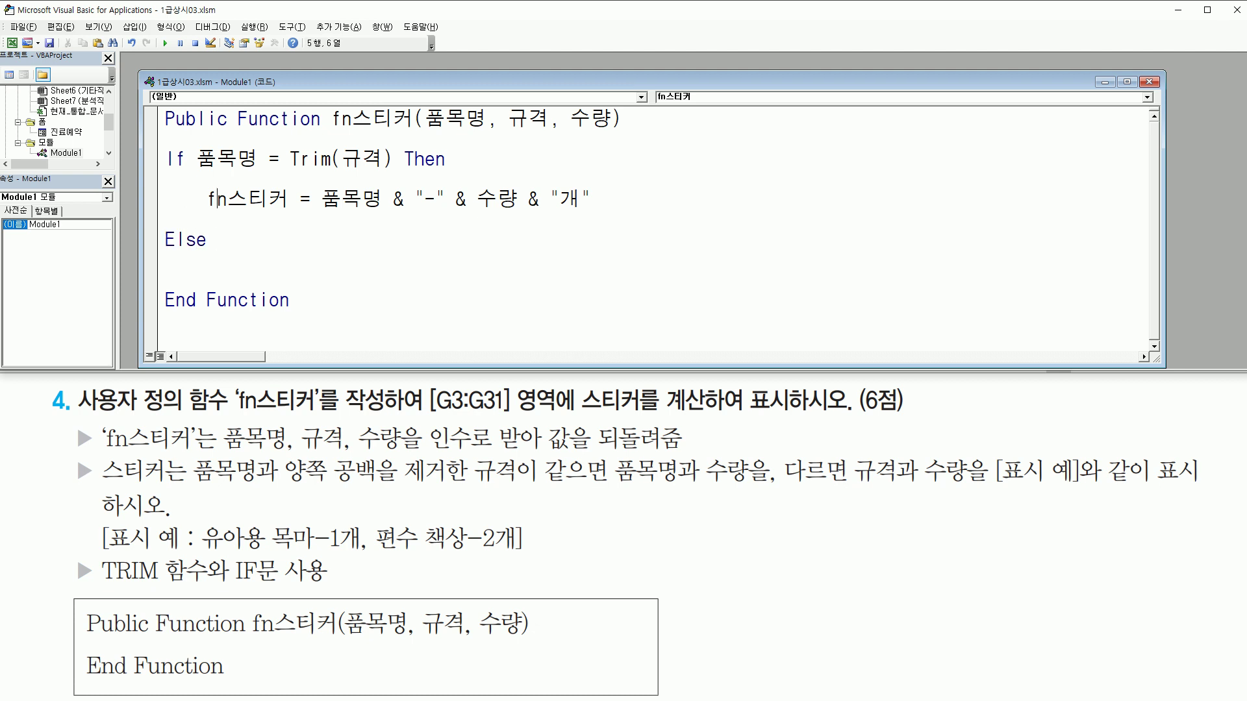
# - Repeat fn스티커 = 품목명 & "-" & 수량 & "개" under Else, and check the rule and example for differing names
pyautogui.click(186, 221)
pyautogui.write('fn스티커 = 품목명 & "-" & 수량 & "개"')
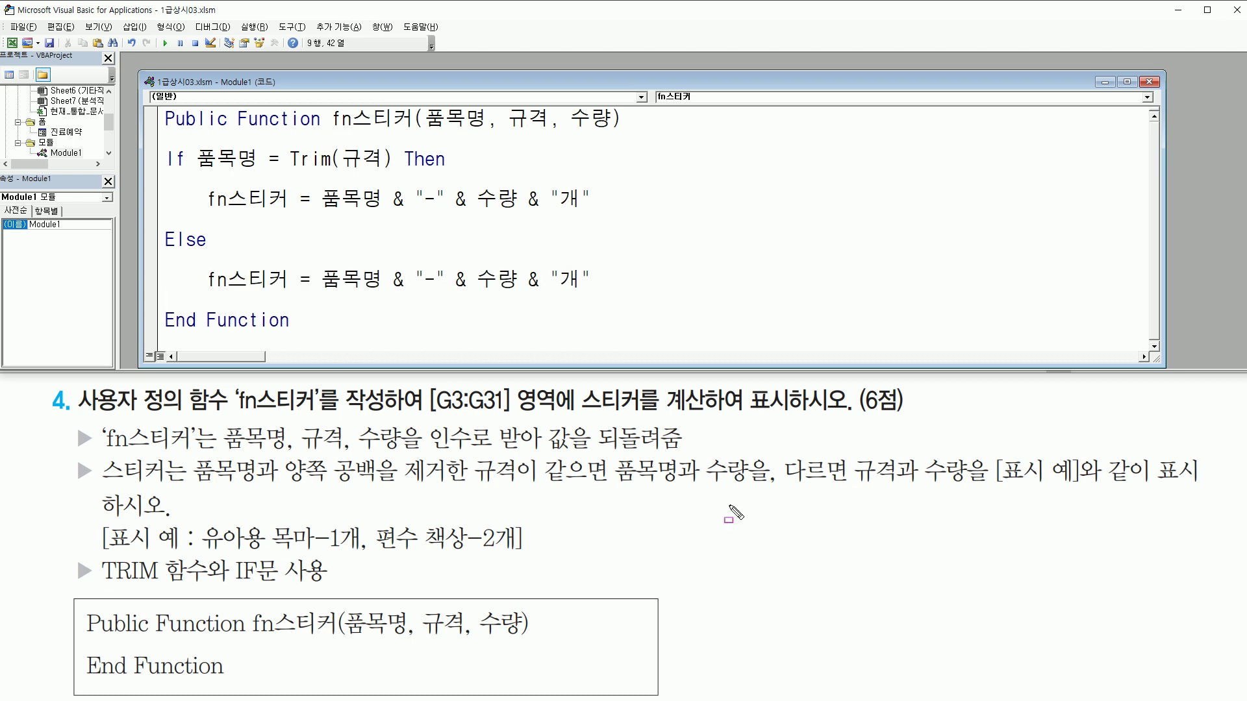
pyautogui.moveTo(846, 493); pyautogui.dragTo(968, 485)
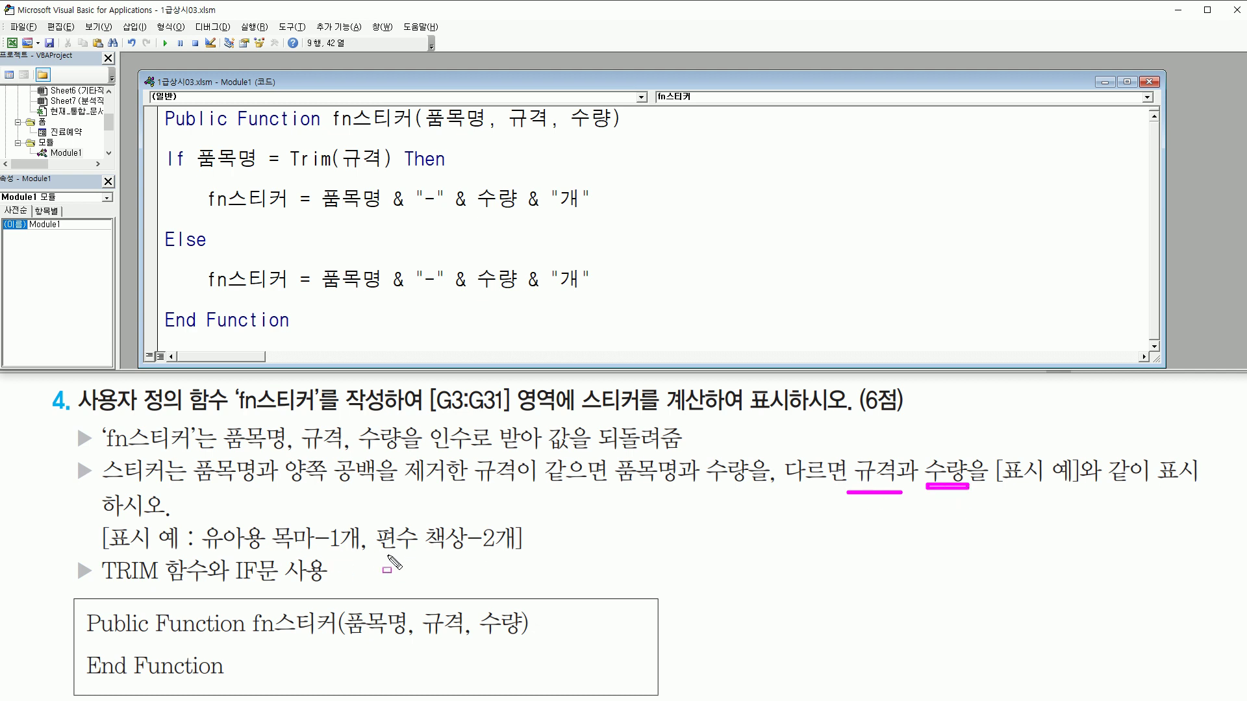
pyautogui.moveTo(374, 557); pyautogui.dragTo(524, 558)
pyautogui.press('Escape')
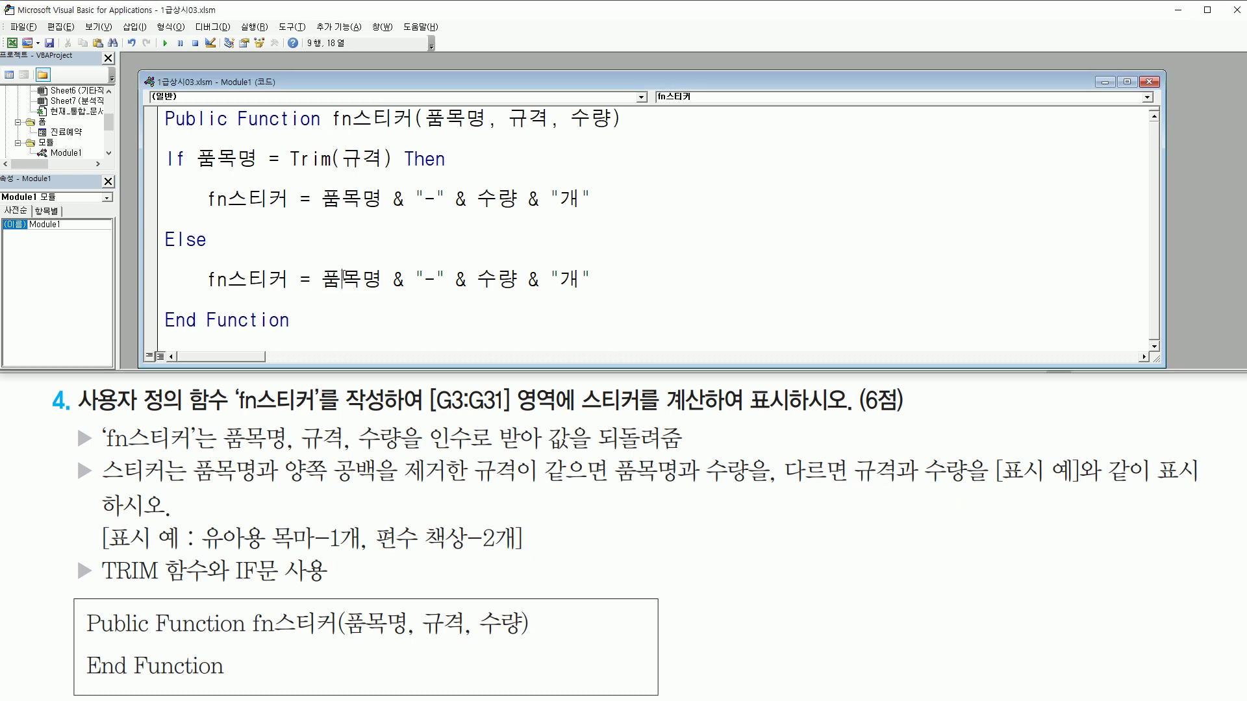
# - Replace 품목명 with 규격 in the assignment under Else so it reads fn스티커 = 규격 & "-" & 수량 & "개"
pyautogui.doubleClick(345, 280)
pyautogui.write('rb')
pyautogui.press('BackSpace')
pyautogui.press('BackSpace')
pyautogui.press('Hangul')
pyautogui.write('규격')
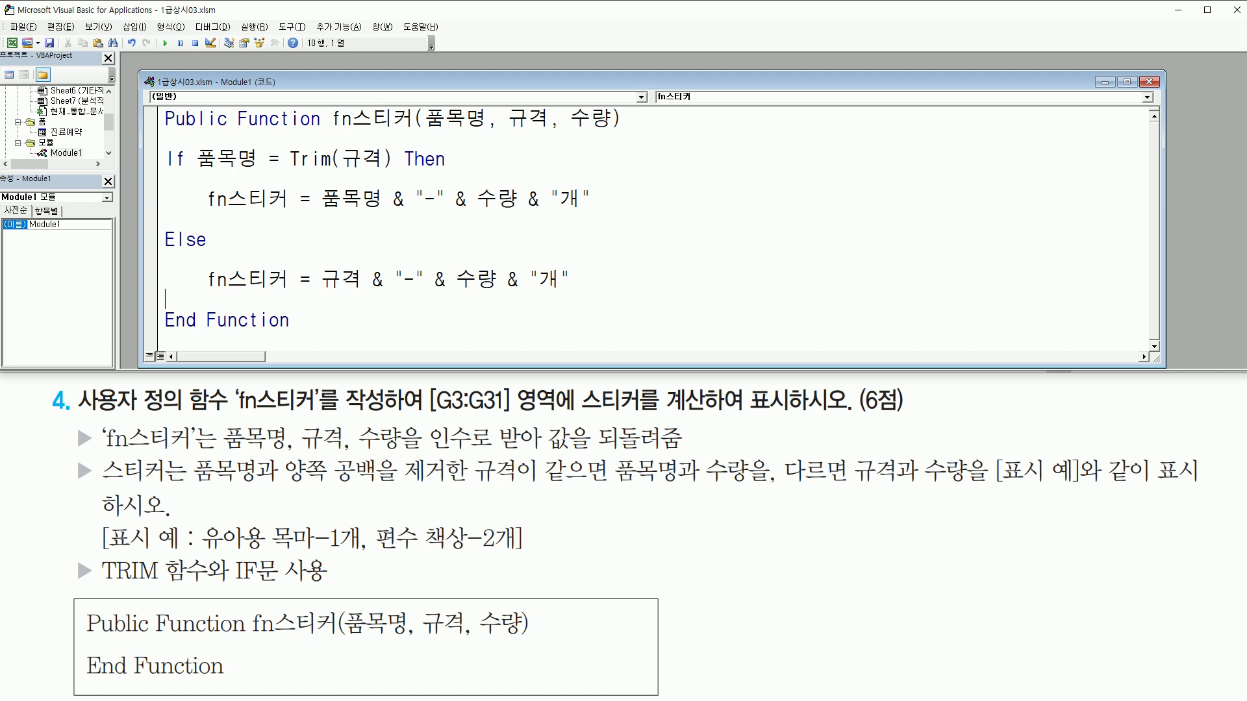
# - Close the conditional block with an End If line above End Function
pyautogui.press('Return')
pyautogui.write('ㄷ')
pyautogui.press('BackSpace')
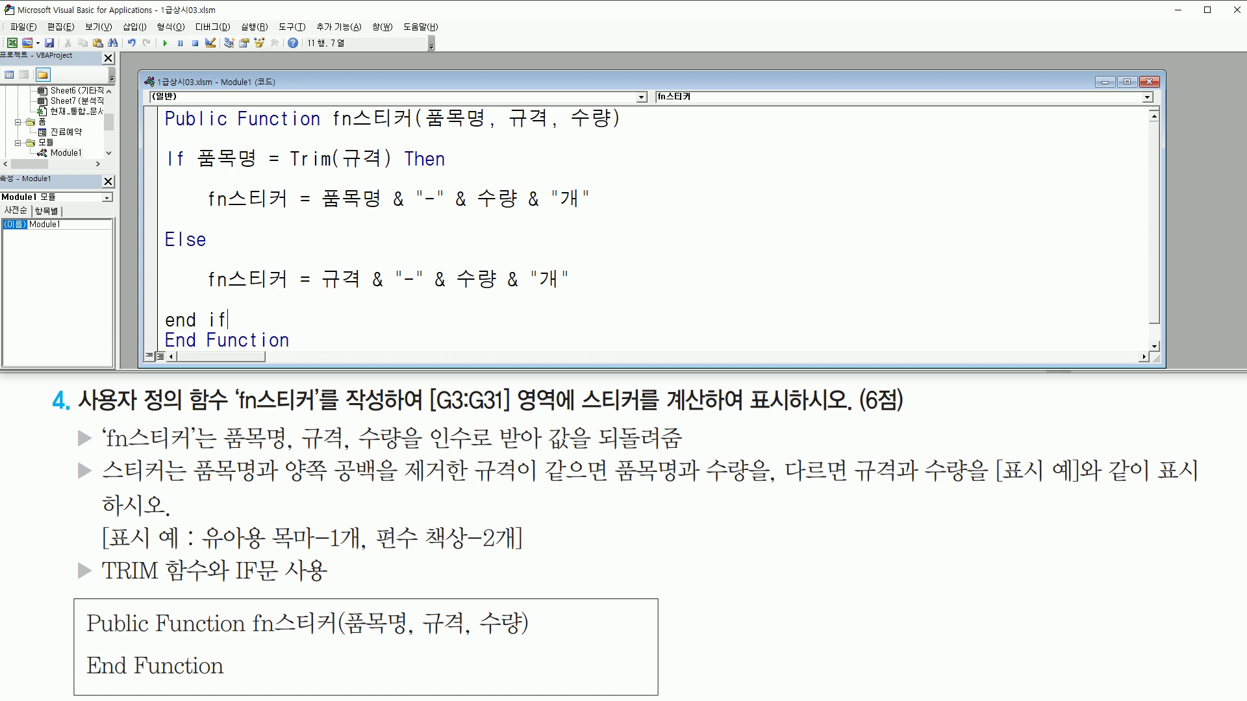
# - Remove the blank lines directly below the If and Else lines, and leave one blank line between End If and End Function
pyautogui.press('Up')
pyautogui.press('Up')
pyautogui.press('Up')
pyautogui.press('Delete')
pyautogui.press('Up')
pyautogui.press('Up')
pyautogui.press('Up')
pyautogui.press('Up')
pyautogui.press('Delete')
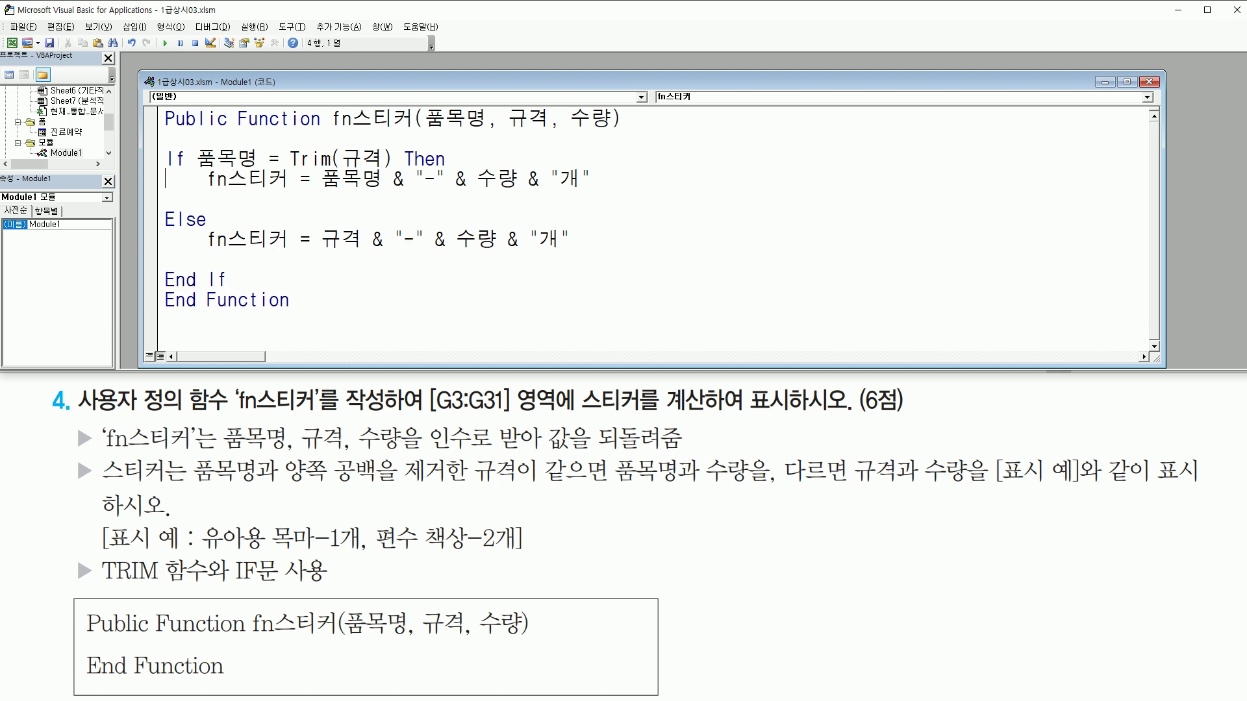
pyautogui.press('Return')
pyautogui.press('BackSpace')
pyautogui.press('Down')
pyautogui.press('Return')
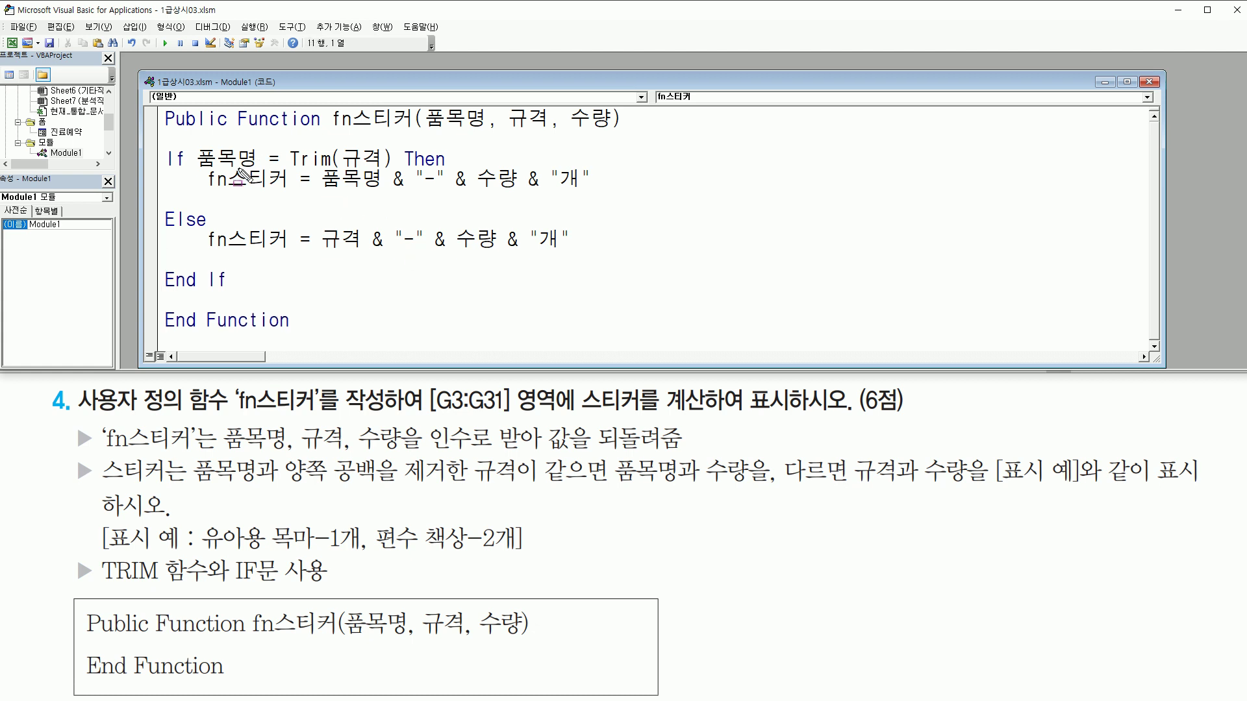
# - Review the If condition and the two result assignments of fn스티커
pyautogui.moveTo(197, 168)
pyautogui.mouseDown()
pyautogui.moveTo(390, 167)
pyautogui.moveTo(390, 140)
pyautogui.mouseUp()
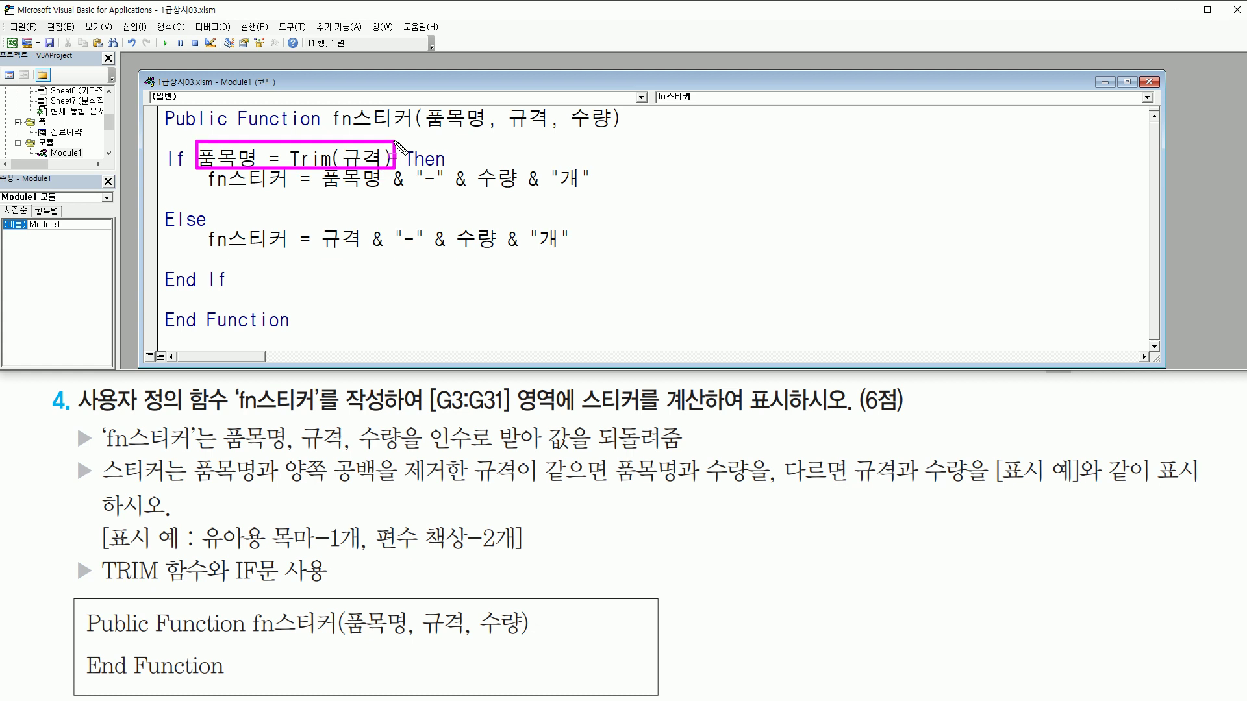
pyautogui.moveTo(321, 189); pyautogui.dragTo(586, 191)
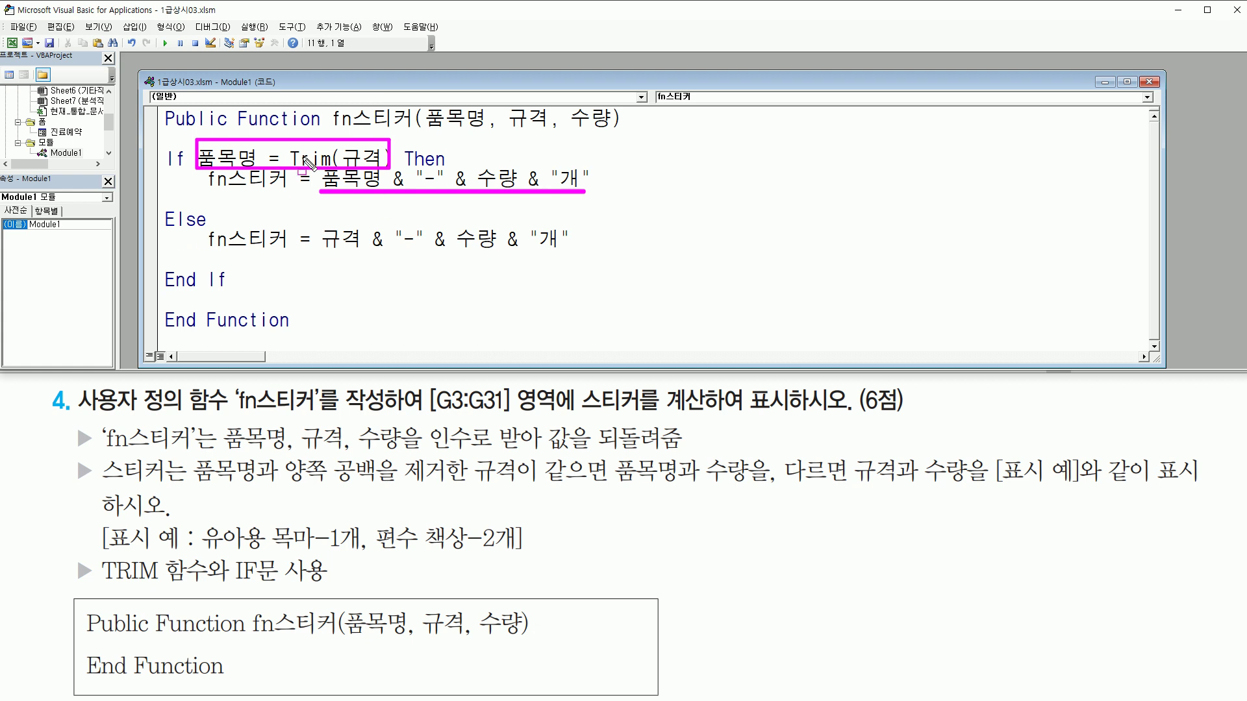
pyautogui.moveTo(158, 231); pyautogui.dragTo(207, 231)
pyautogui.moveTo(319, 255); pyautogui.dragTo(573, 255)
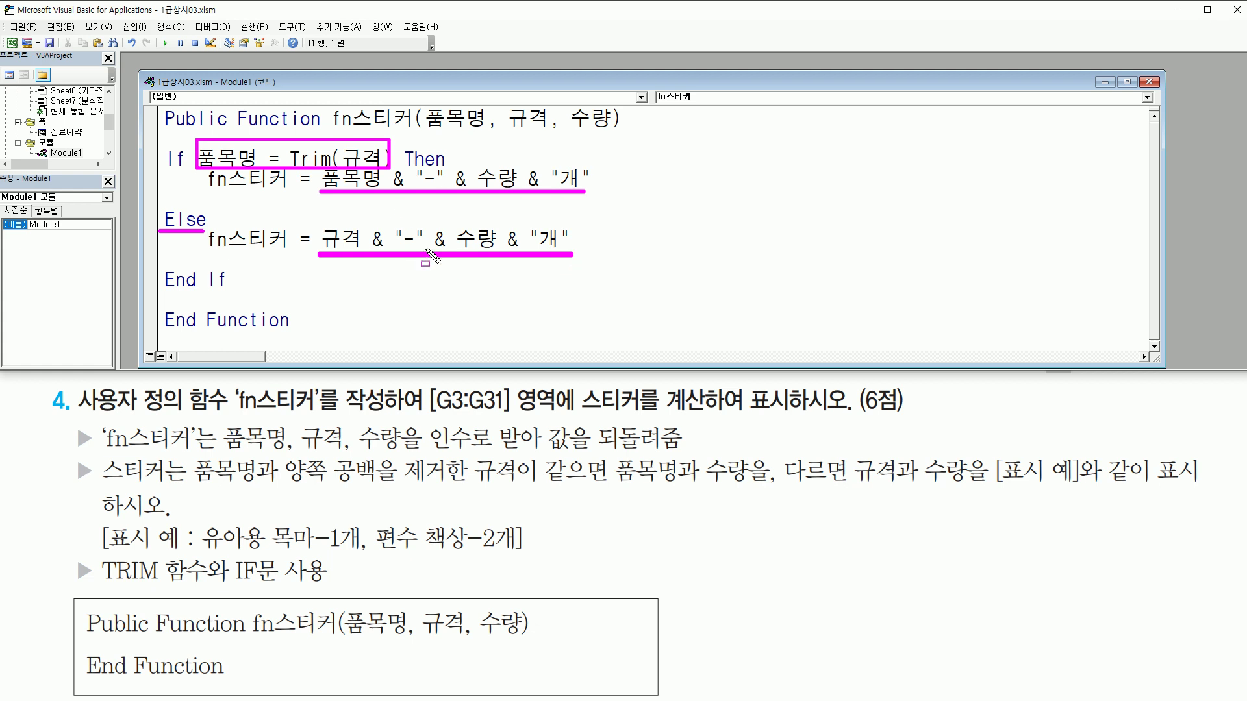
pyautogui.press('Escape')
pyautogui.click(319, 279)
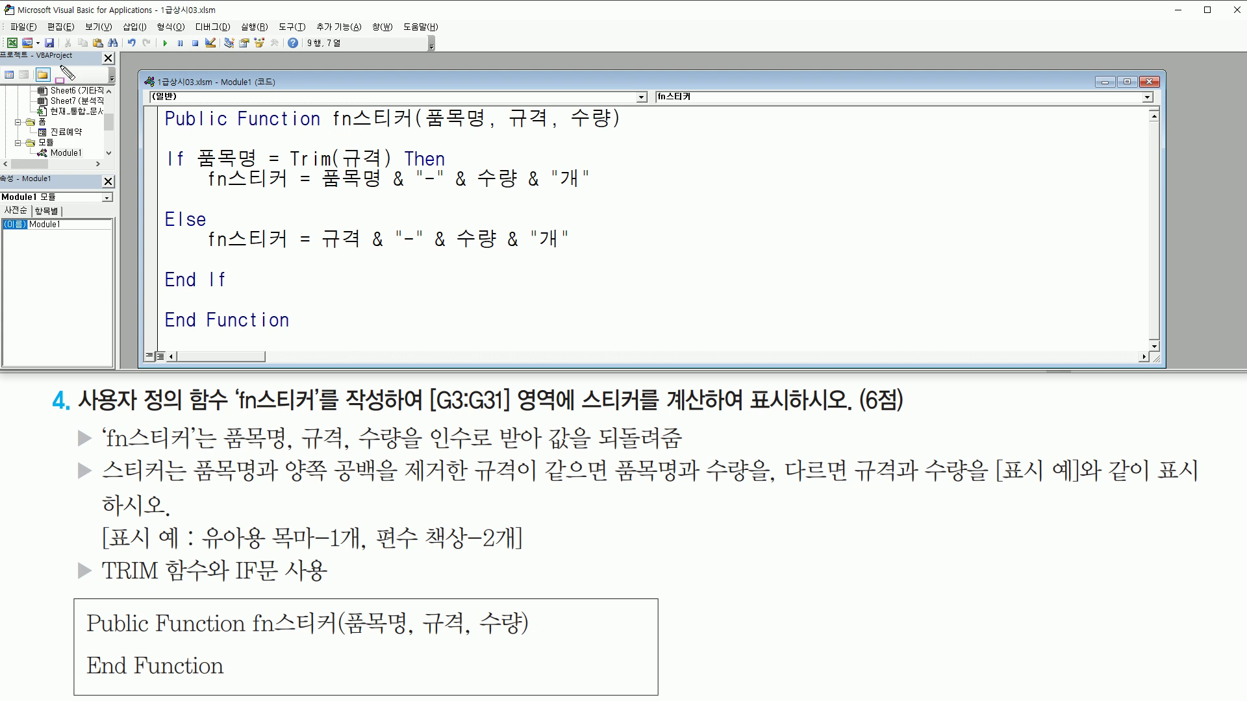
# - Switch back to the Excel worksheet and select cell G3 in the 스티커 column
pyautogui.moveTo(6, 30); pyautogui.dragTo(24, 55)
pyautogui.click(12, 43)
pyautogui.click(13, 43)
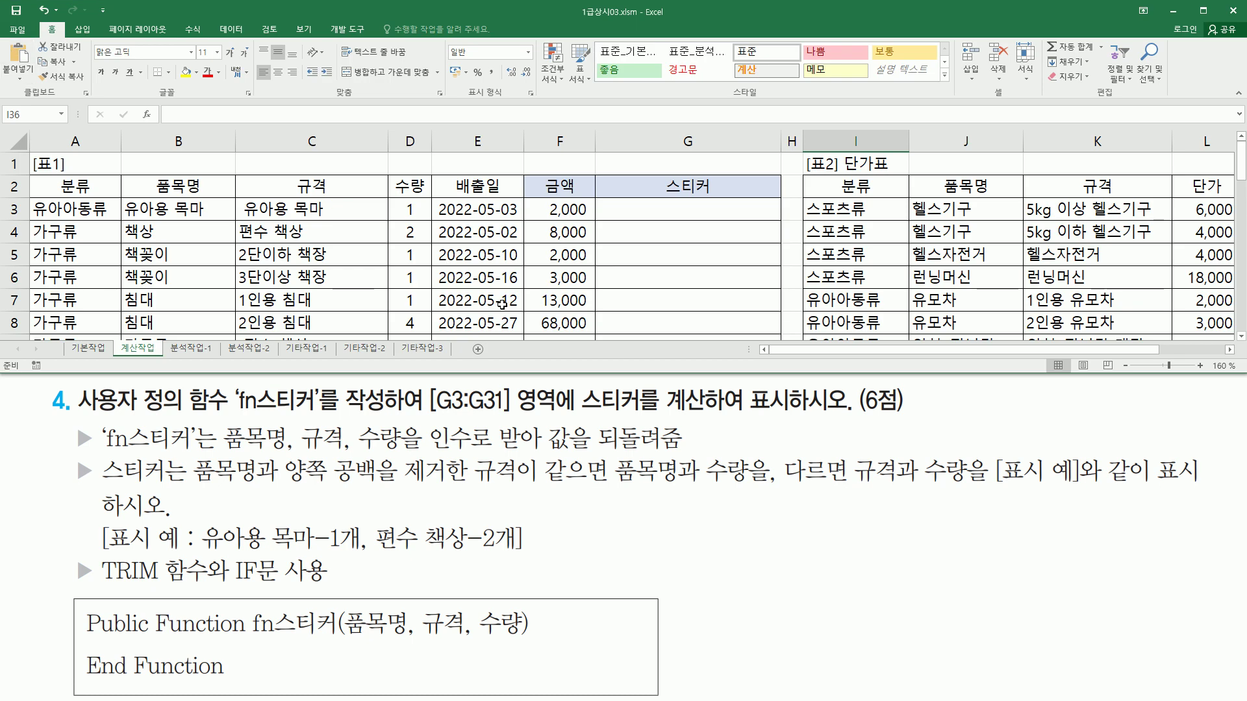
pyautogui.click(682, 230)
pyautogui.click(660, 209)
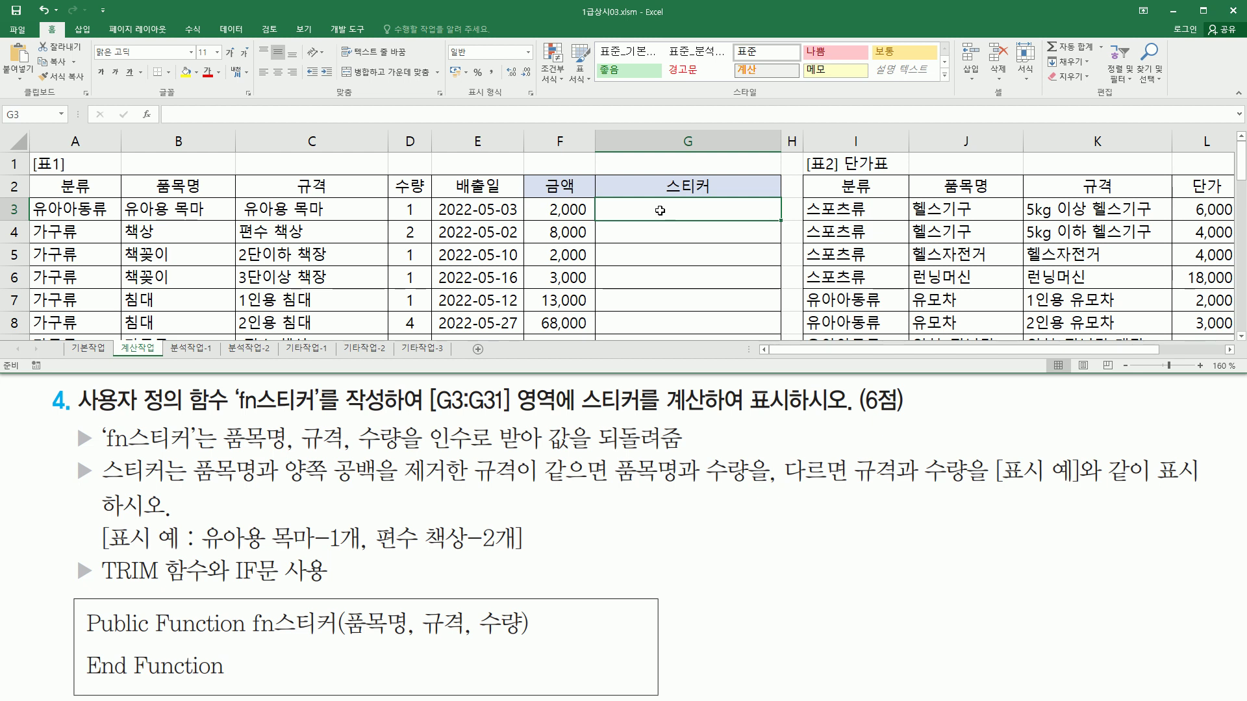
pyautogui.moveTo(644, 201); pyautogui.dragTo(726, 215)
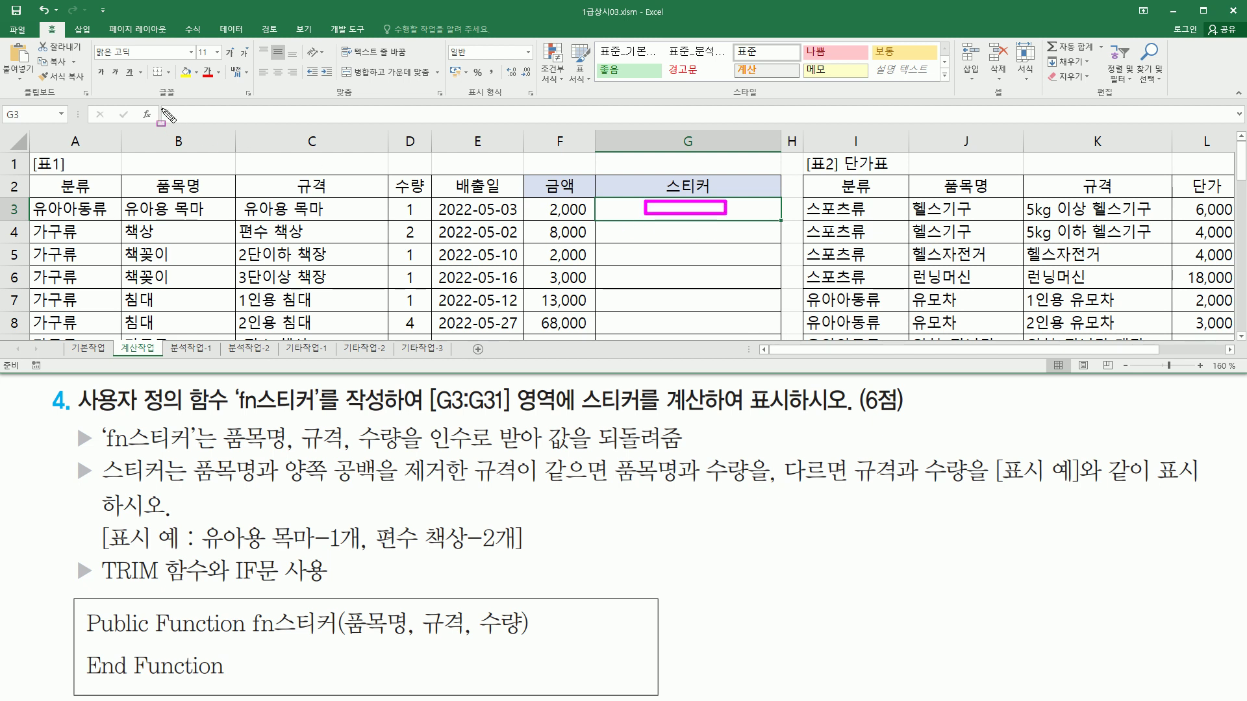
pyautogui.moveTo(139, 102); pyautogui.dragTo(160, 126)
pyautogui.press('Escape')
pyautogui.click(614, 211)
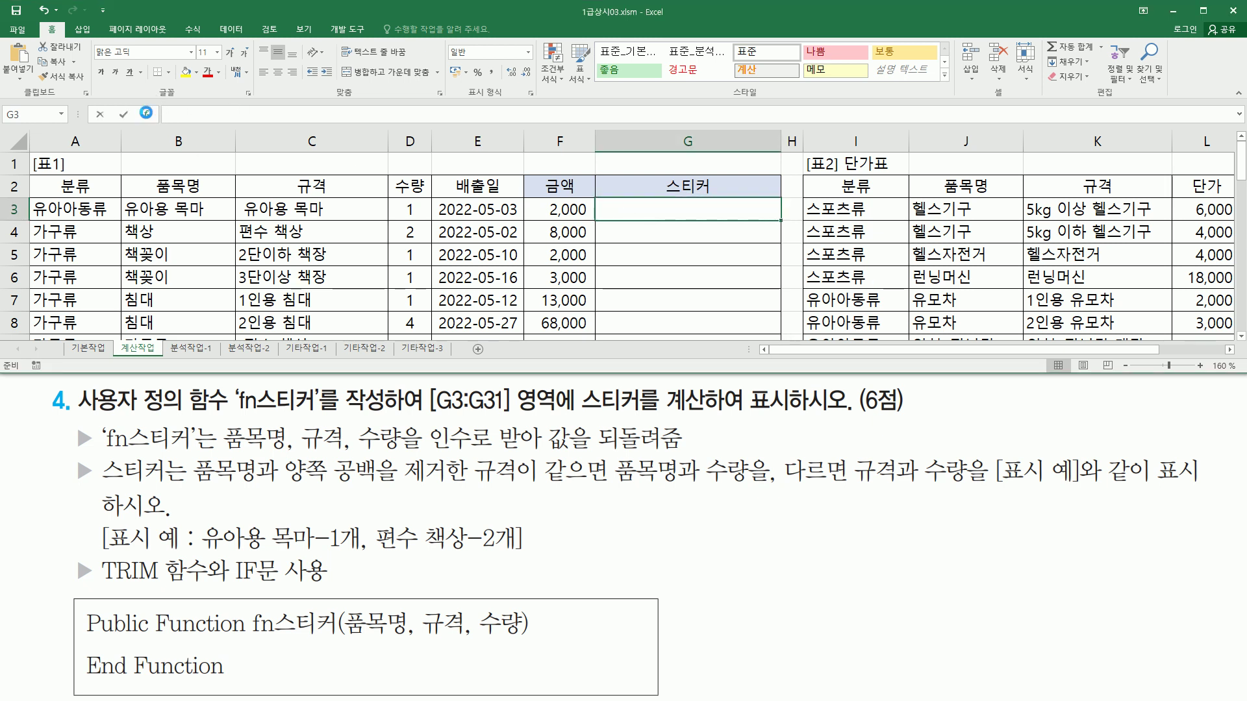
# - Insert the user-defined function fn스티커 from the 사용자 정의 category into G3
pyautogui.click(149, 116)
pyautogui.moveTo(932, 175); pyautogui.dragTo(310, 74)
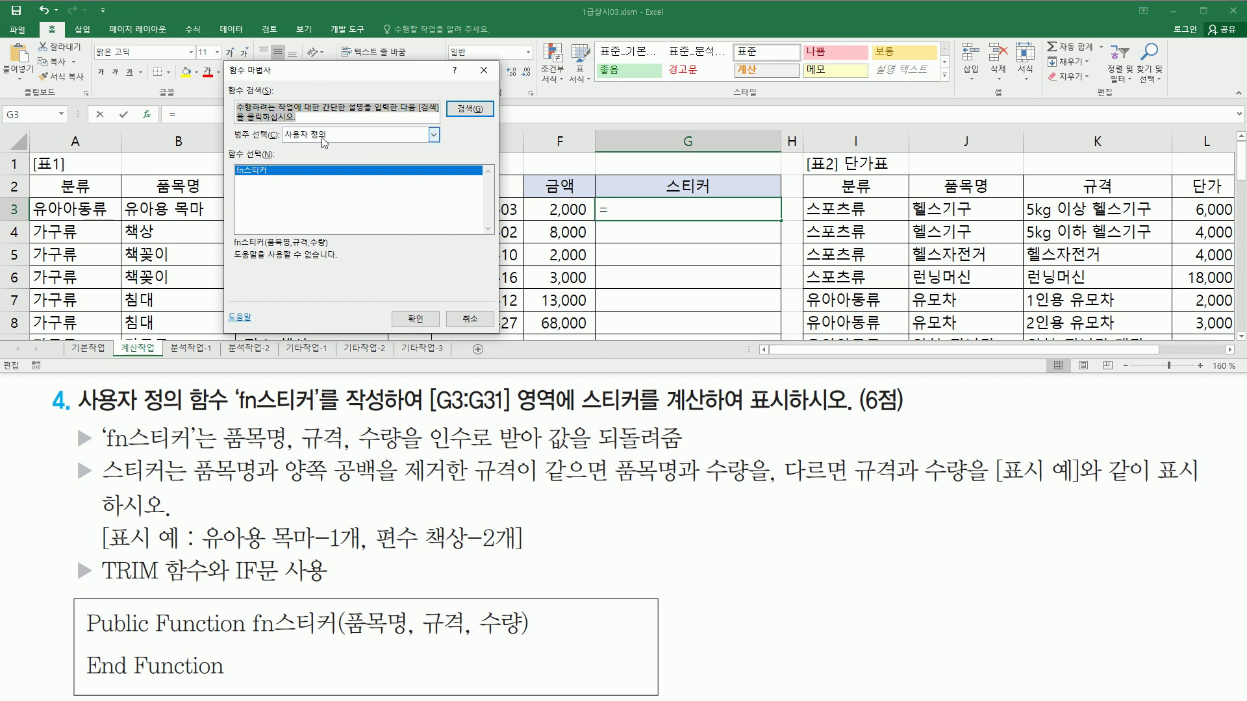
pyautogui.hotkey('ctrl', '2')
pyautogui.moveTo(230, 128); pyautogui.dragTo(349, 141)
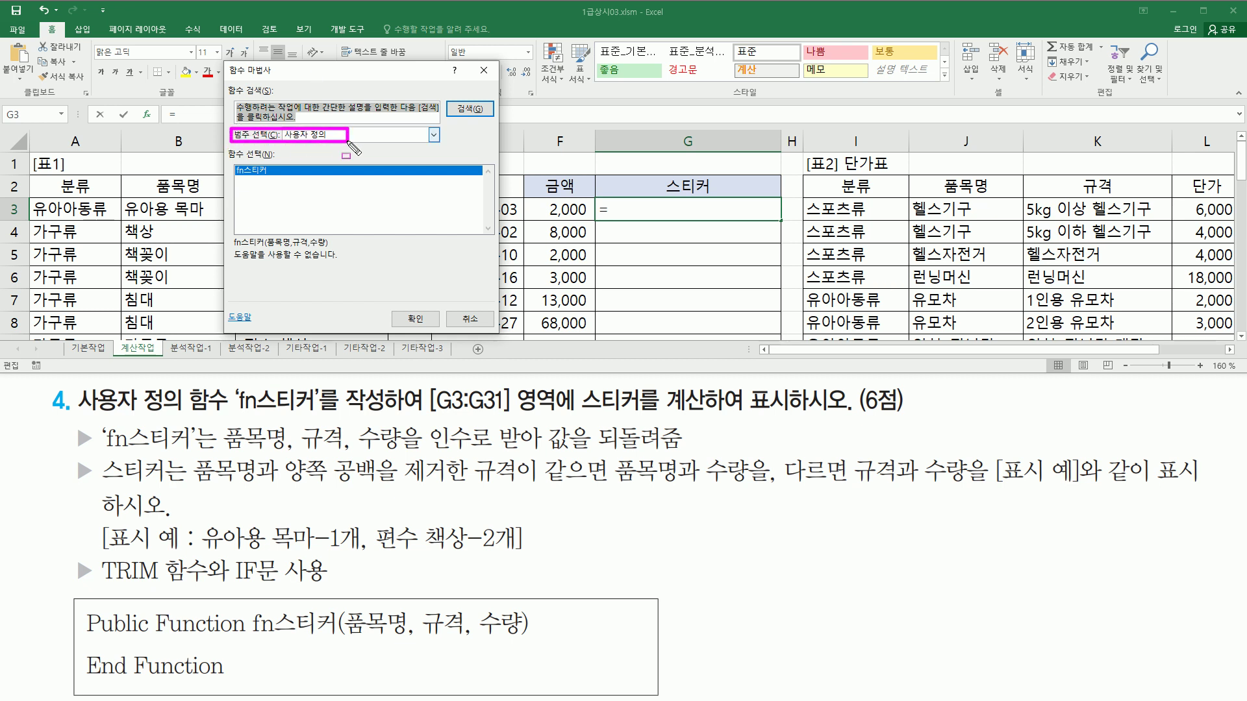
pyautogui.moveTo(229, 162); pyautogui.dragTo(282, 176)
pyautogui.press('Escape')
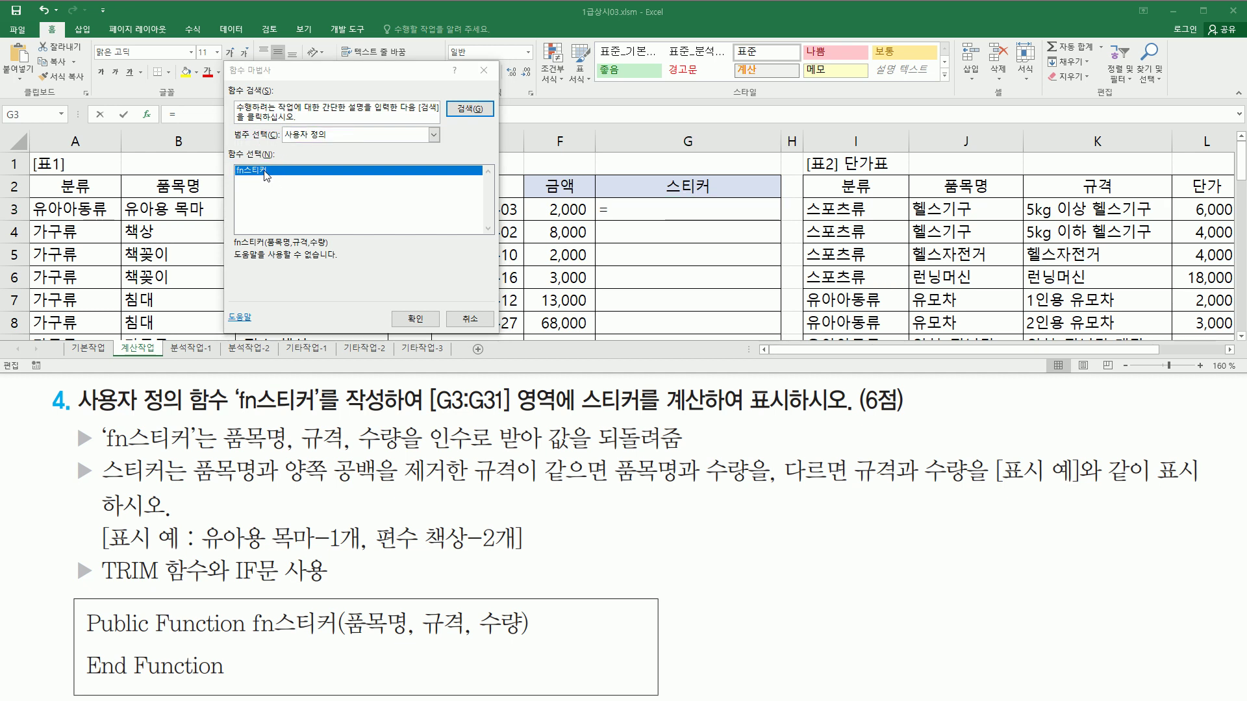
pyautogui.click(415, 319)
# - Set the function arguments to B3 for 품목명, C3 for 규격 and D3 for 수량, and enter the formula
pyautogui.moveTo(354, 99); pyautogui.dragTo(683, 132)
pyautogui.hotkey('ctrl', '2')
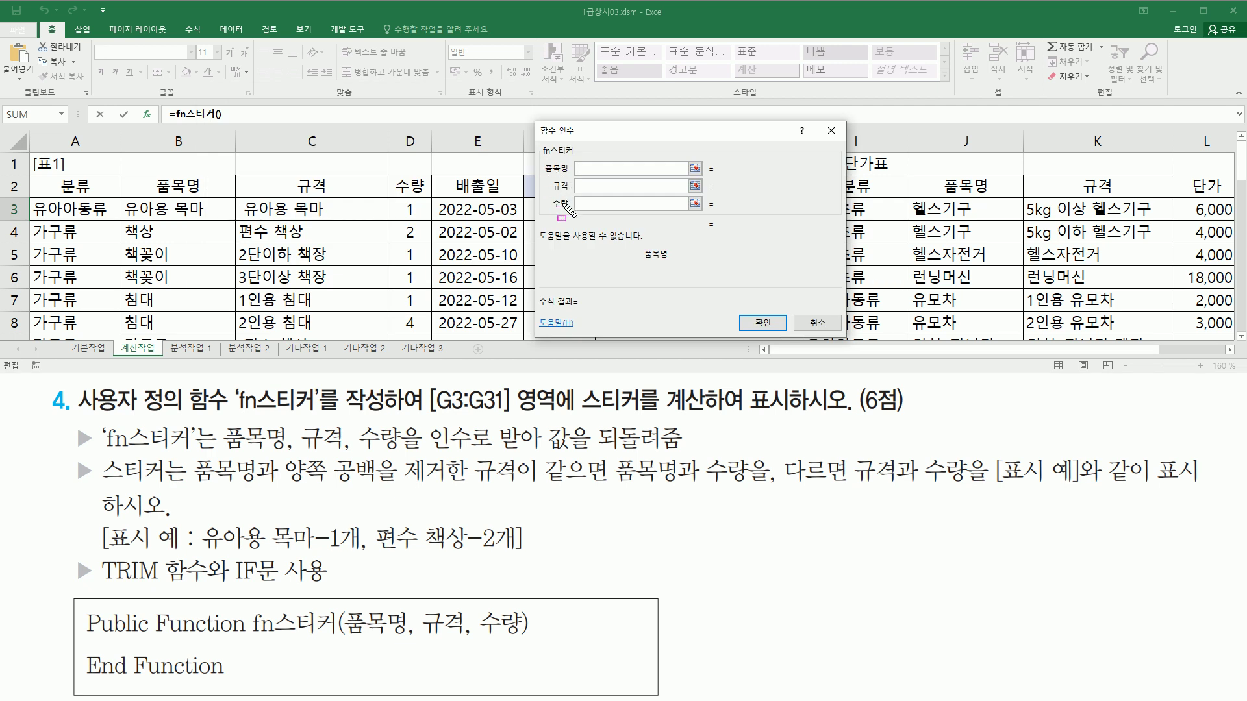
pyautogui.moveTo(537, 157); pyautogui.dragTo(717, 218)
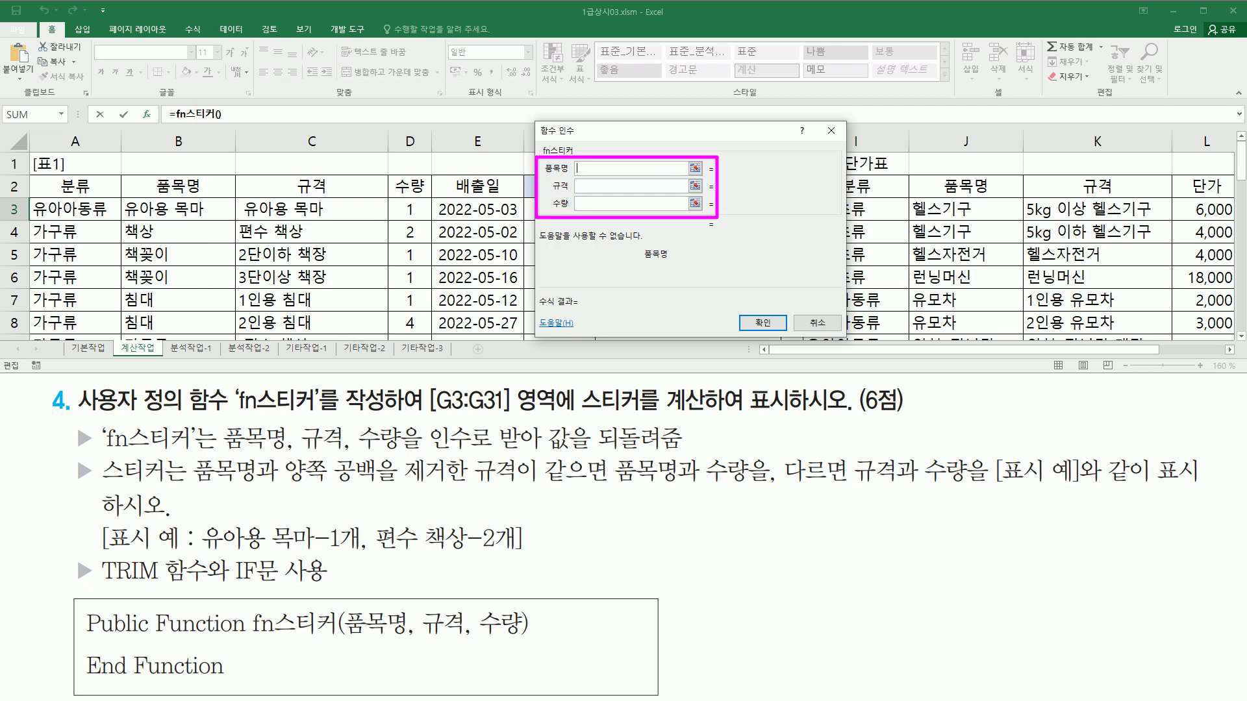
pyautogui.press('Escape')
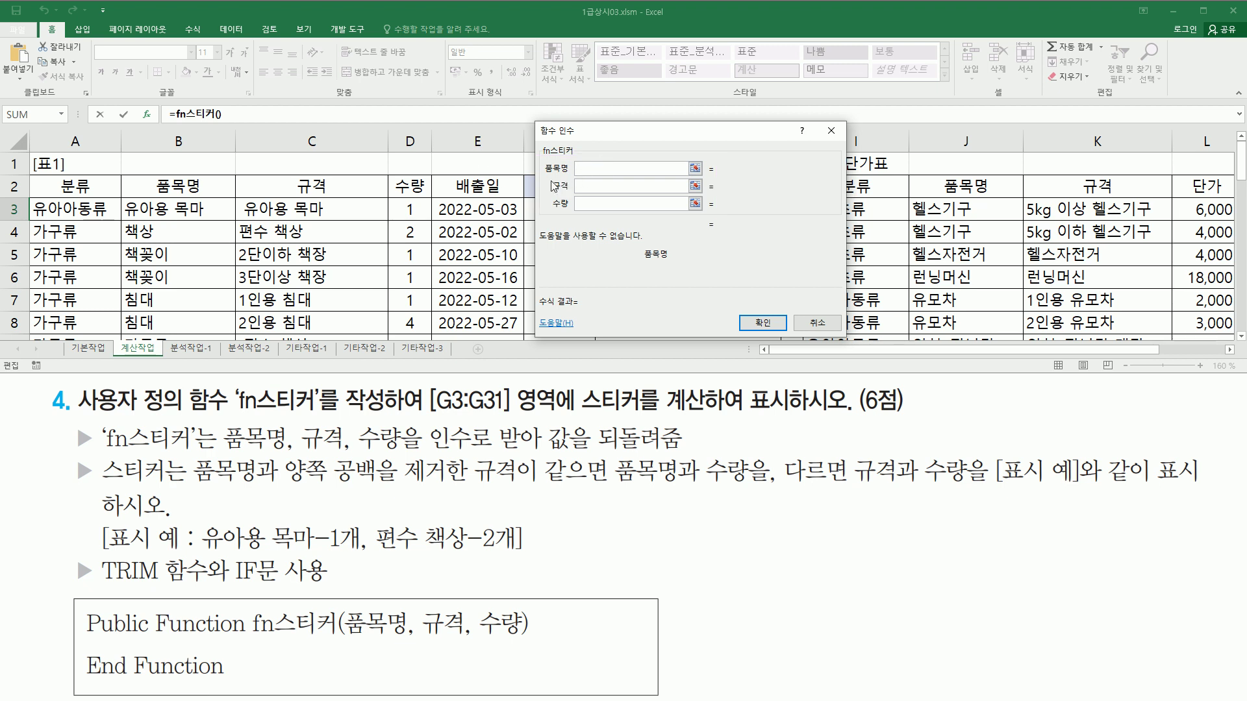
pyautogui.click(164, 207)
pyautogui.press('Tab')
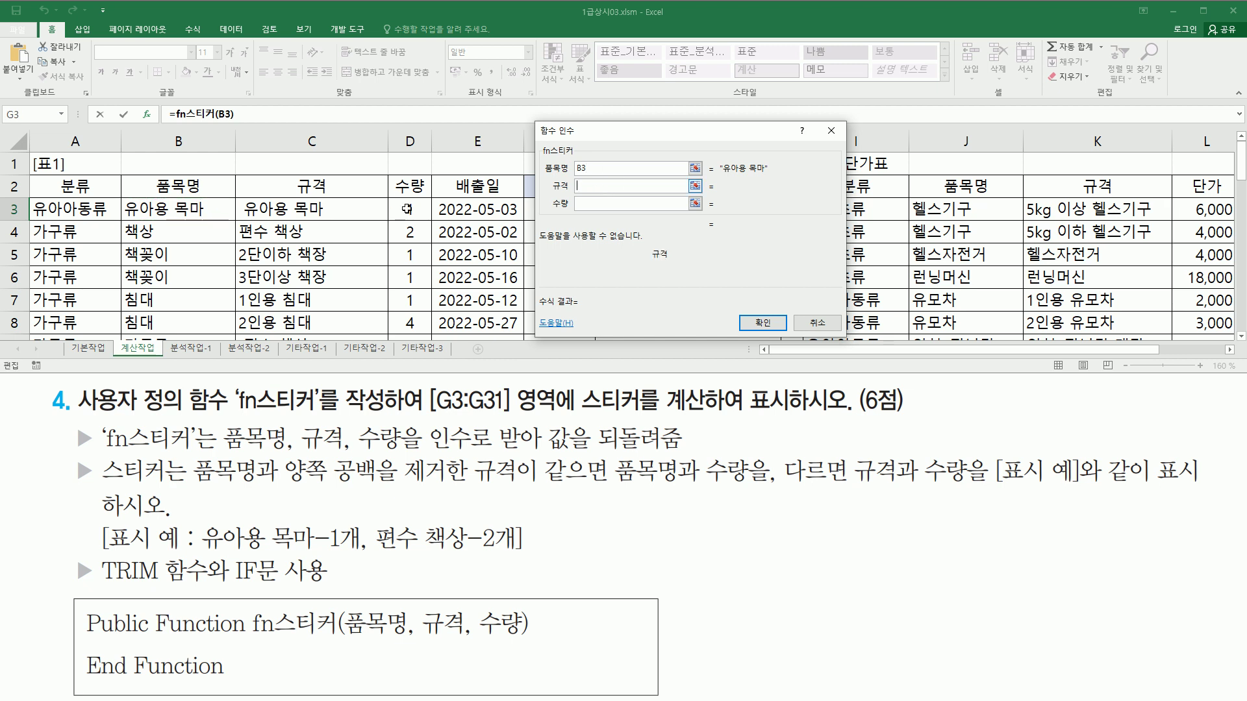
pyautogui.click(307, 209)
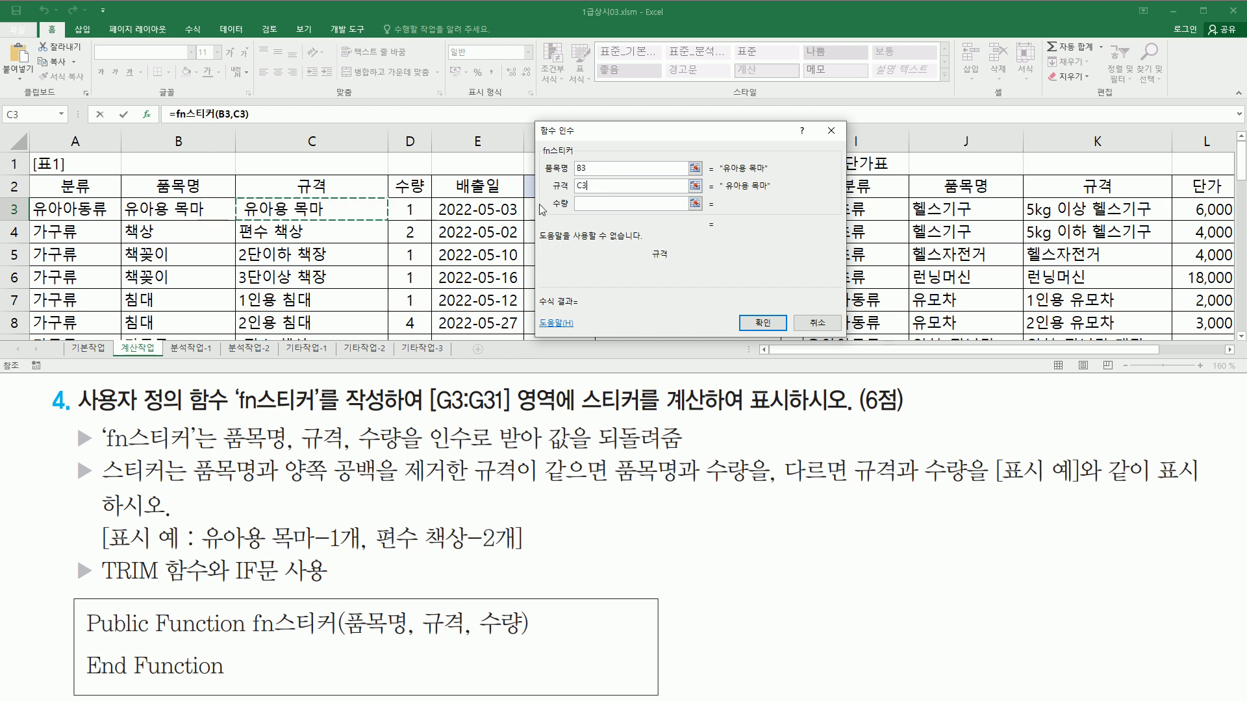
pyautogui.press('Tab')
pyautogui.click(418, 209)
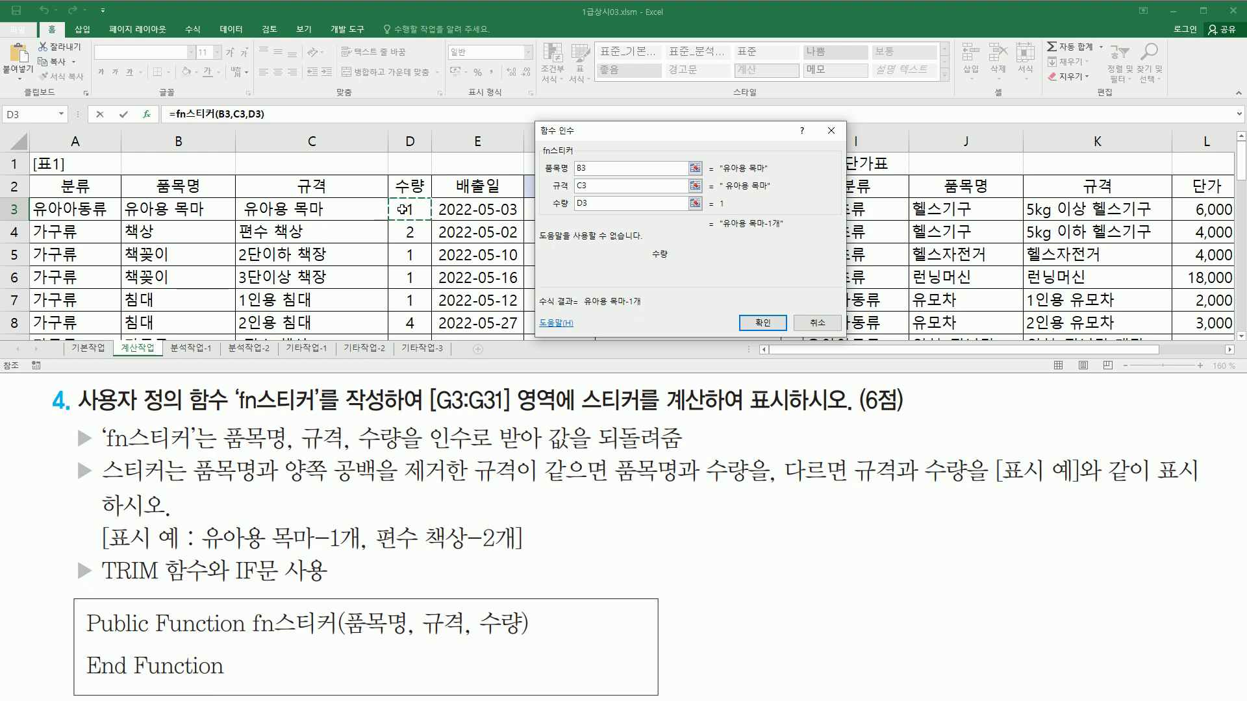
pyautogui.click(766, 324)
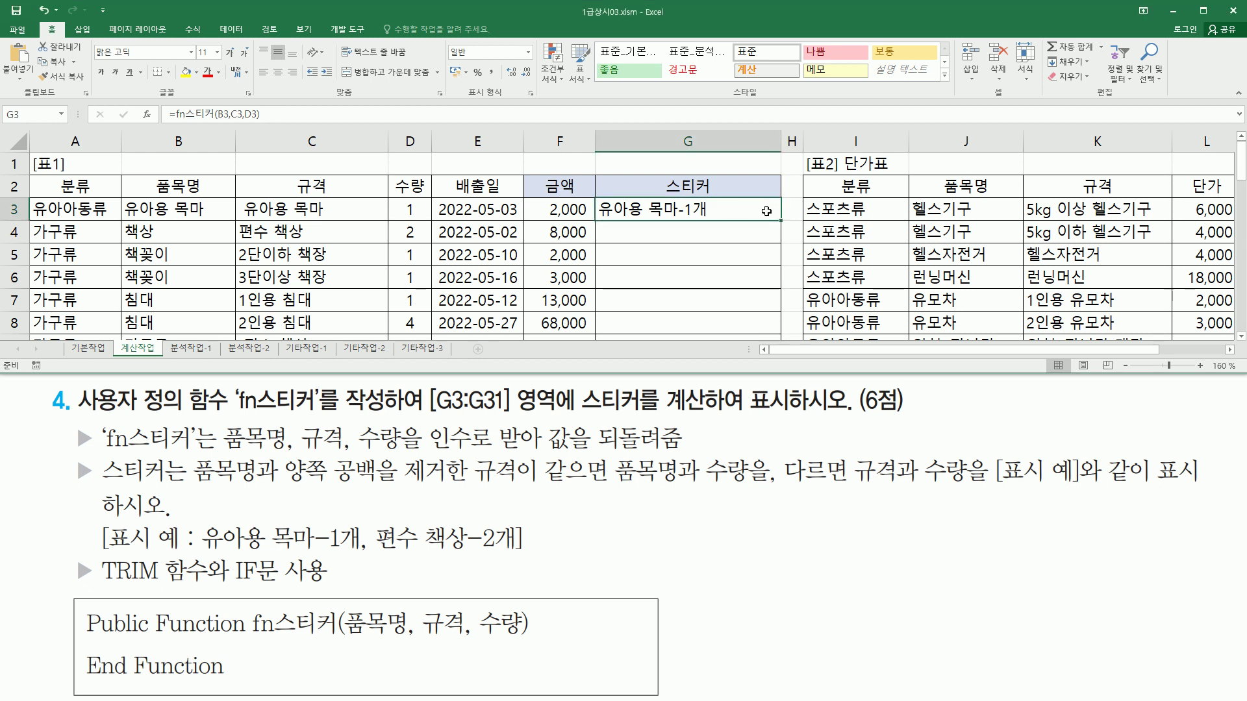
# - Fill the fn스티커 formula from G3 down through G31
pyautogui.moveTo(782, 222); pyautogui.dragTo(717, 228)
pyautogui.scroll(9, 717, 229)
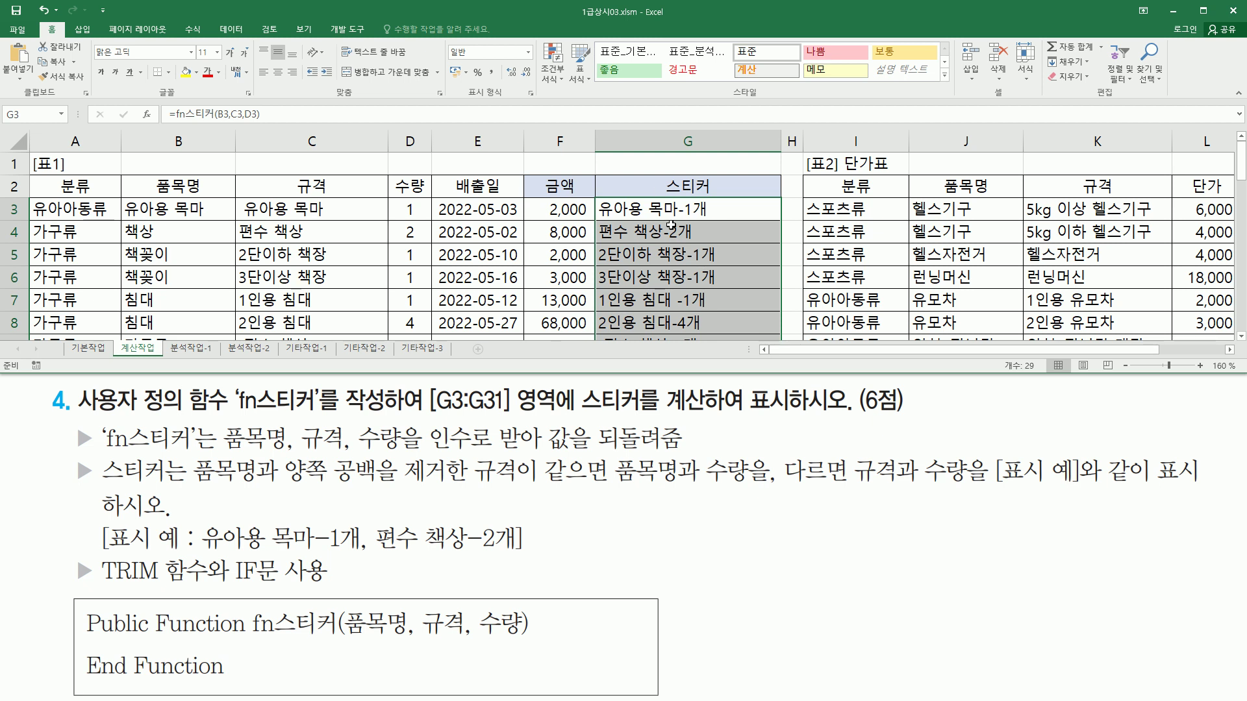
pyautogui.click(500, 231)
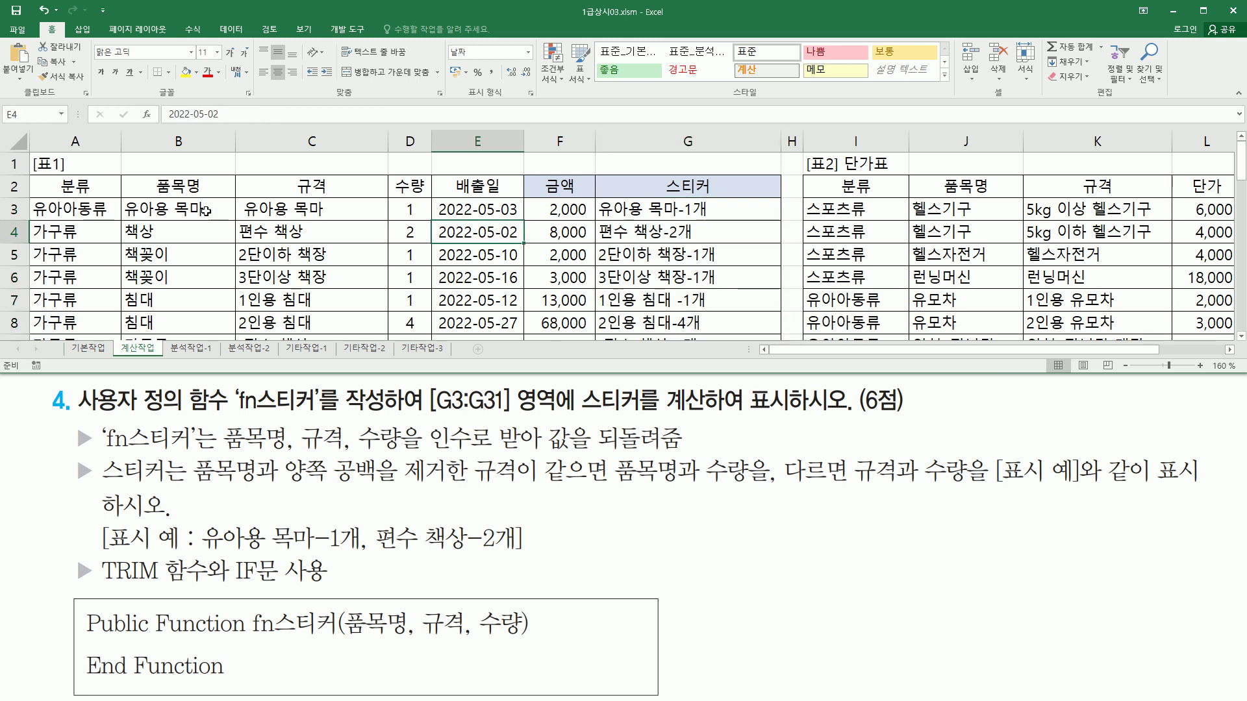
# - Compare 품목명 and 규격 with the generated sticker text in rows 3 and 4
pyautogui.moveTo(121, 197)
pyautogui.mouseDown()
pyautogui.moveTo(136, 211)
pyautogui.moveTo(362, 219)
pyautogui.mouseUp()
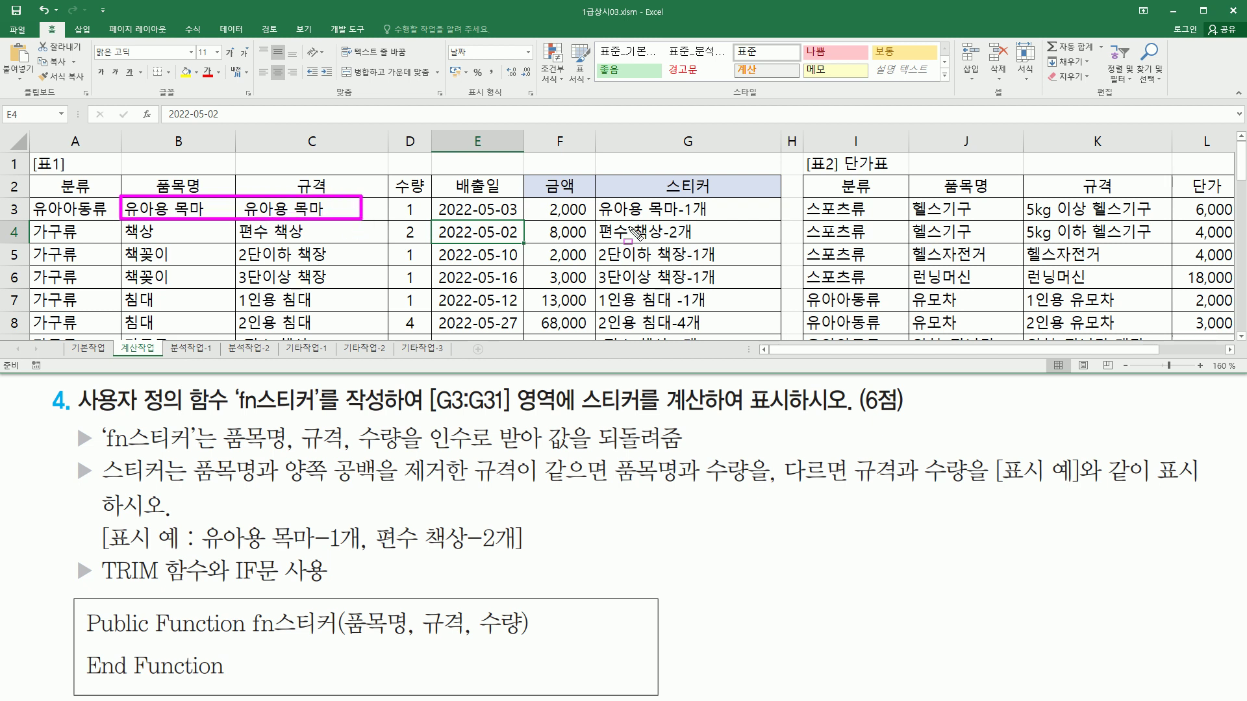
pyautogui.moveTo(601, 217); pyautogui.dragTo(716, 221)
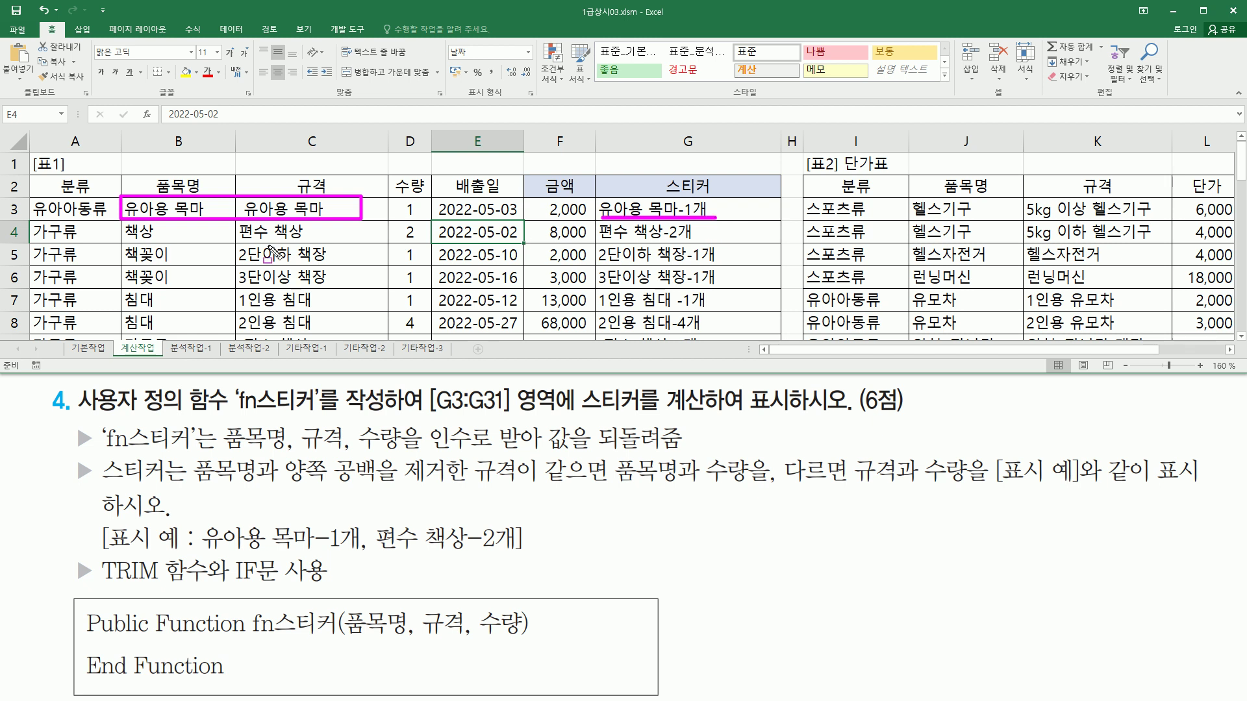
pyautogui.moveTo(123, 241); pyautogui.dragTo(155, 241)
pyautogui.moveTo(235, 244); pyautogui.dragTo(306, 243)
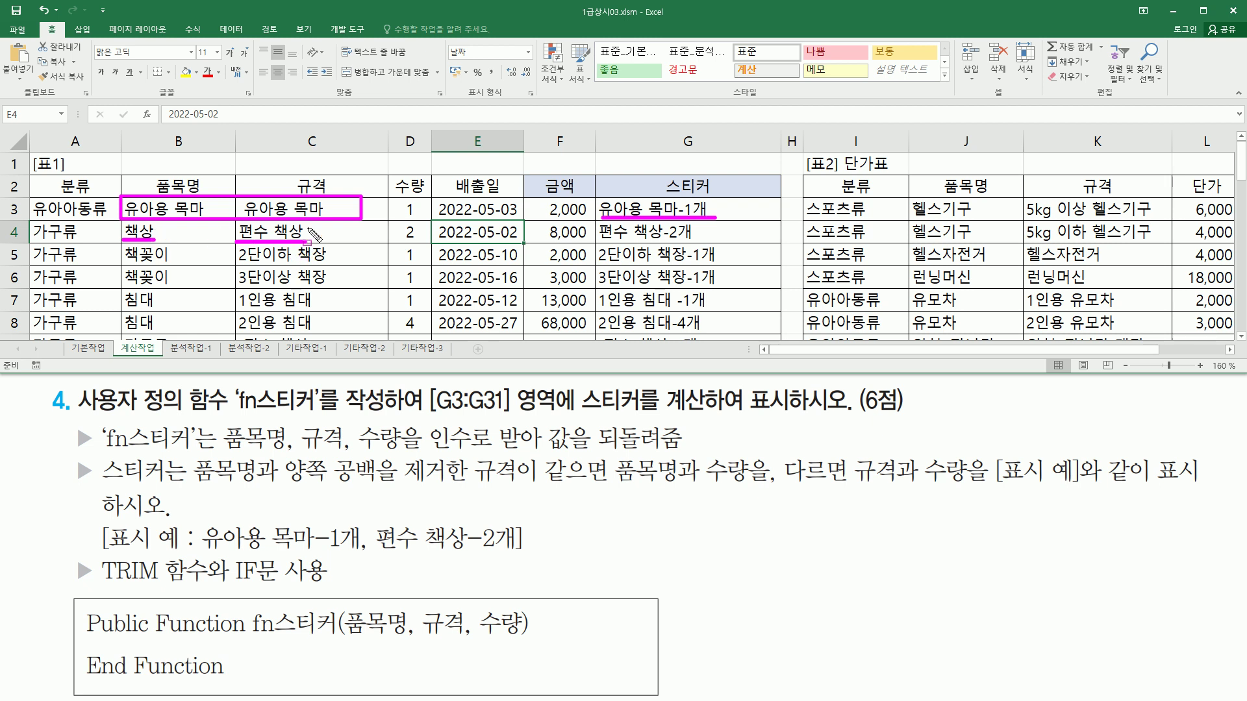
pyautogui.moveTo(594, 242); pyautogui.dragTo(696, 241)
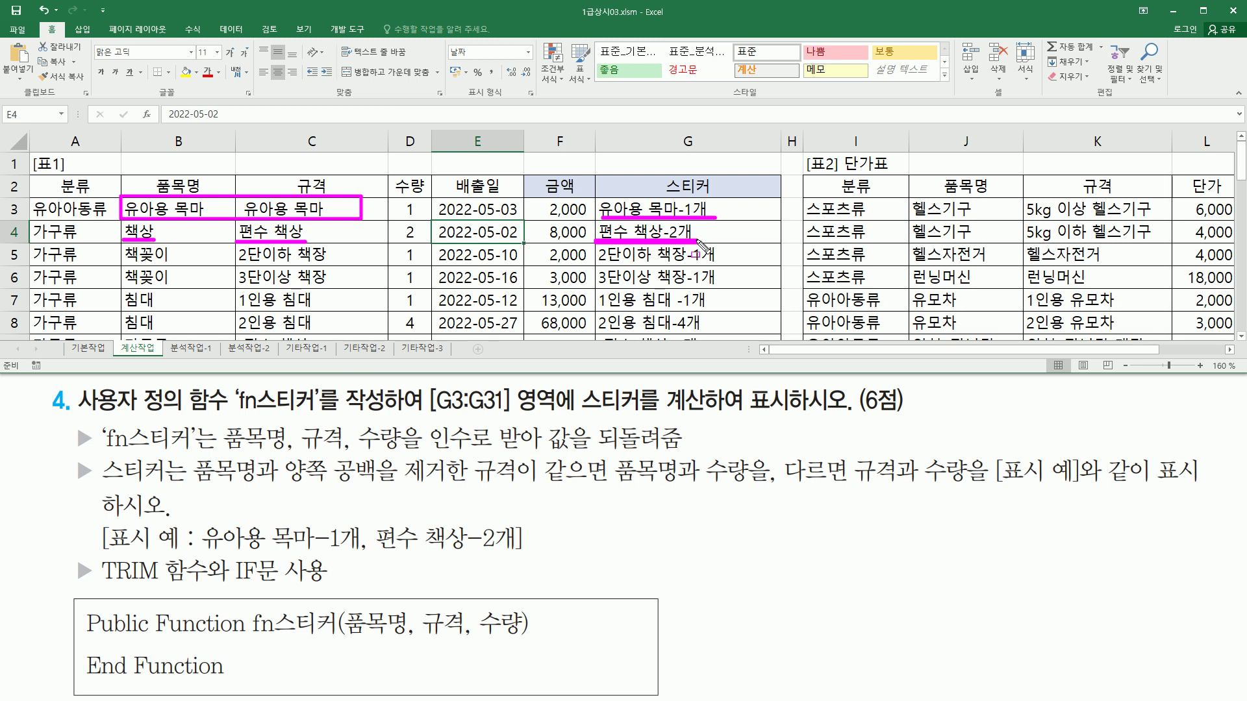
pyautogui.press('Escape')
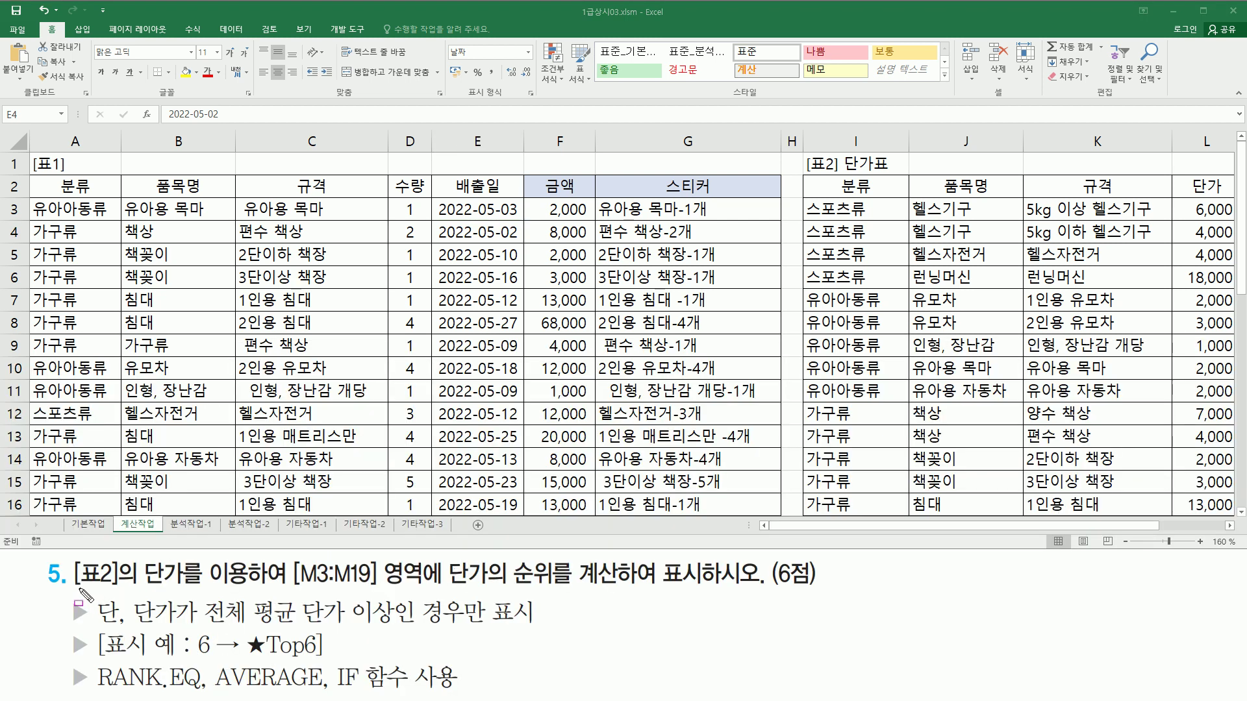
# - Read task 5's requirements for ranking 단가 in M3:M19 and examine the 단가 and 순위 columns of 표2
pyautogui.moveTo(74, 589)
pyautogui.mouseDown()
pyautogui.moveTo(189, 586)
pyautogui.moveTo(211, 563)
pyautogui.moveTo(263, 560)
pyautogui.moveTo(251, 557)
pyautogui.moveTo(360, 588)
pyautogui.moveTo(447, 575)
pyautogui.moveTo(770, 595)
pyautogui.mouseUp()
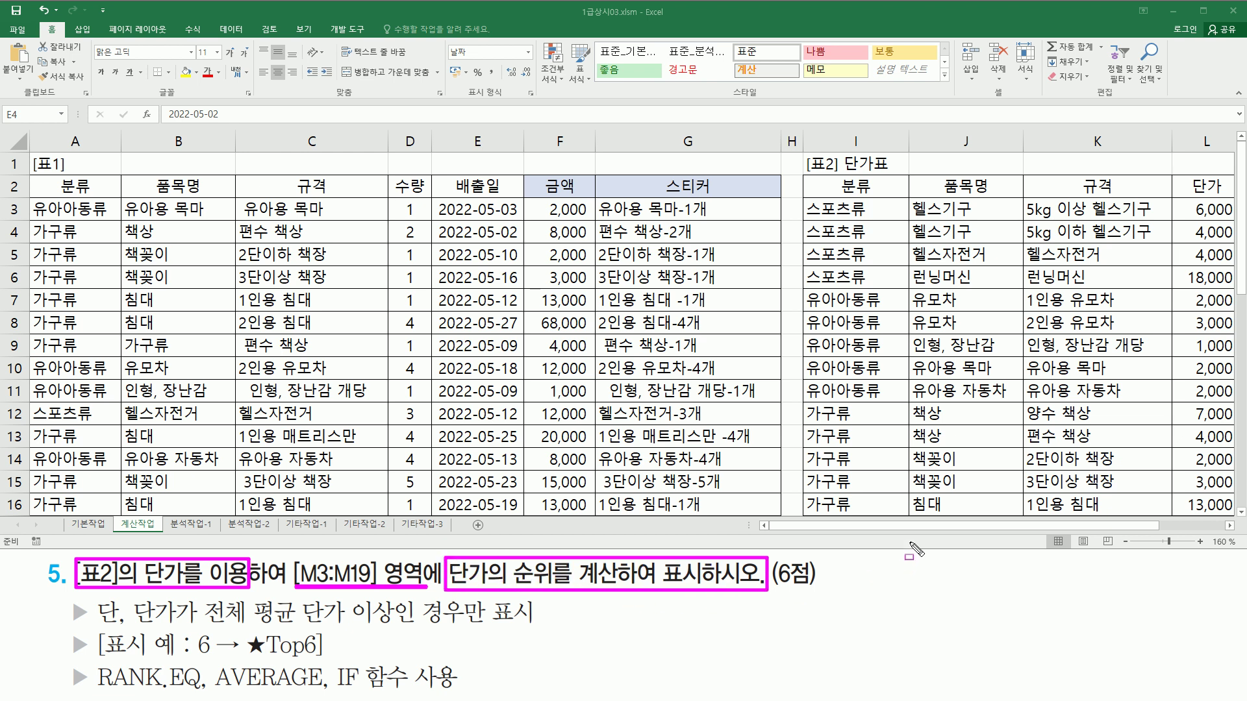
pyautogui.moveTo(802, 152); pyautogui.dragTo(872, 189)
pyautogui.press('Escape')
pyautogui.click(1174, 525)
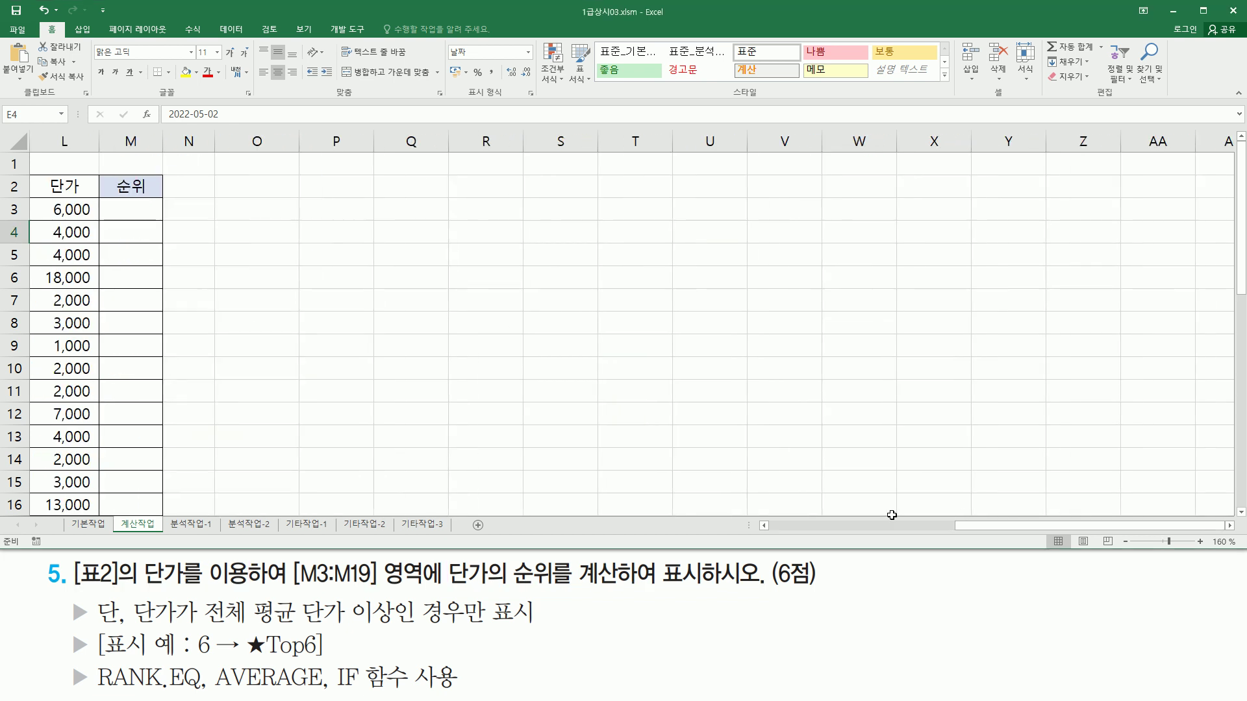
pyautogui.click(764, 526)
pyautogui.click(764, 526)
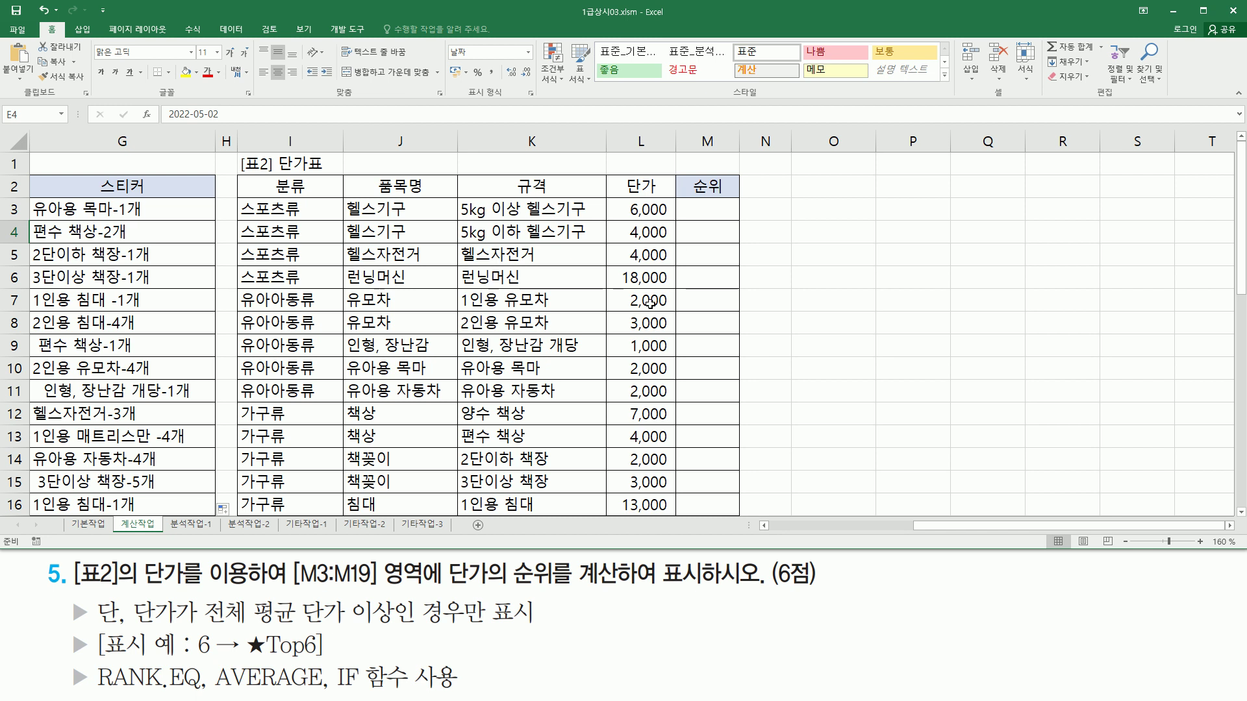
pyautogui.moveTo(690, 204)
pyautogui.mouseDown()
pyautogui.moveTo(707, 221)
pyautogui.moveTo(720, 515)
pyautogui.mouseUp()
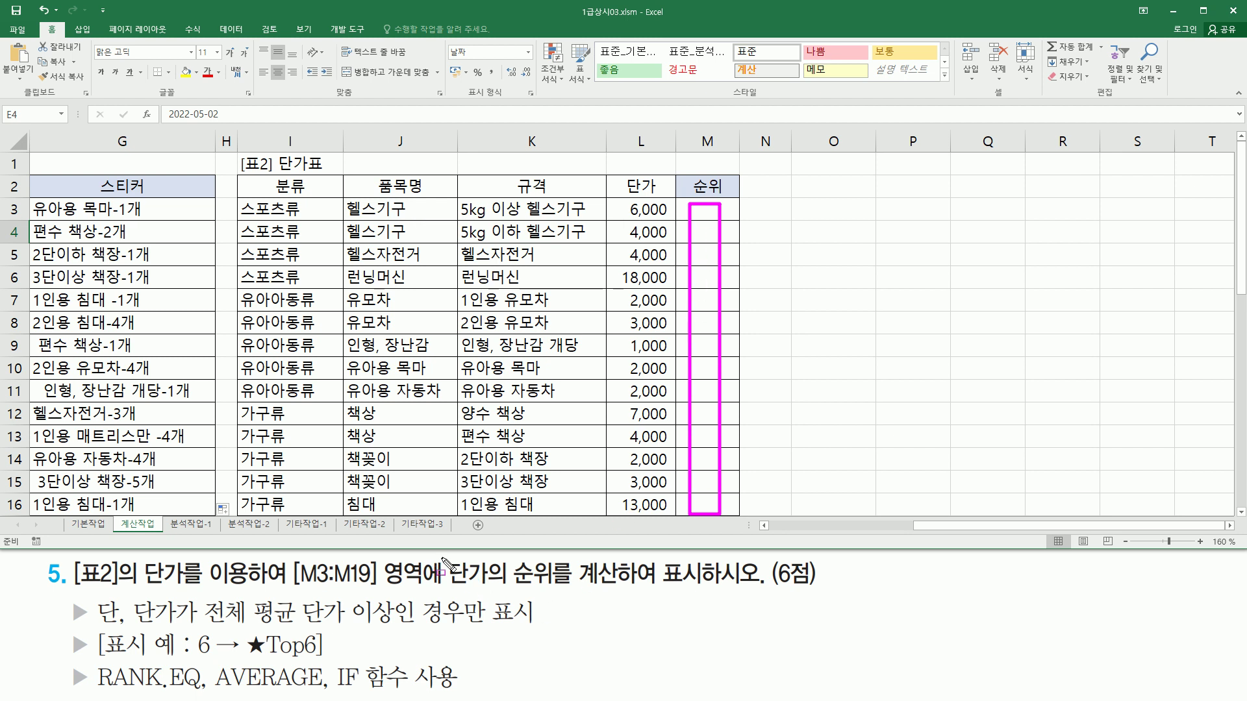
pyautogui.moveTo(441, 554)
pyautogui.mouseDown()
pyautogui.moveTo(500, 592)
pyautogui.moveTo(559, 591)
pyautogui.mouseUp()
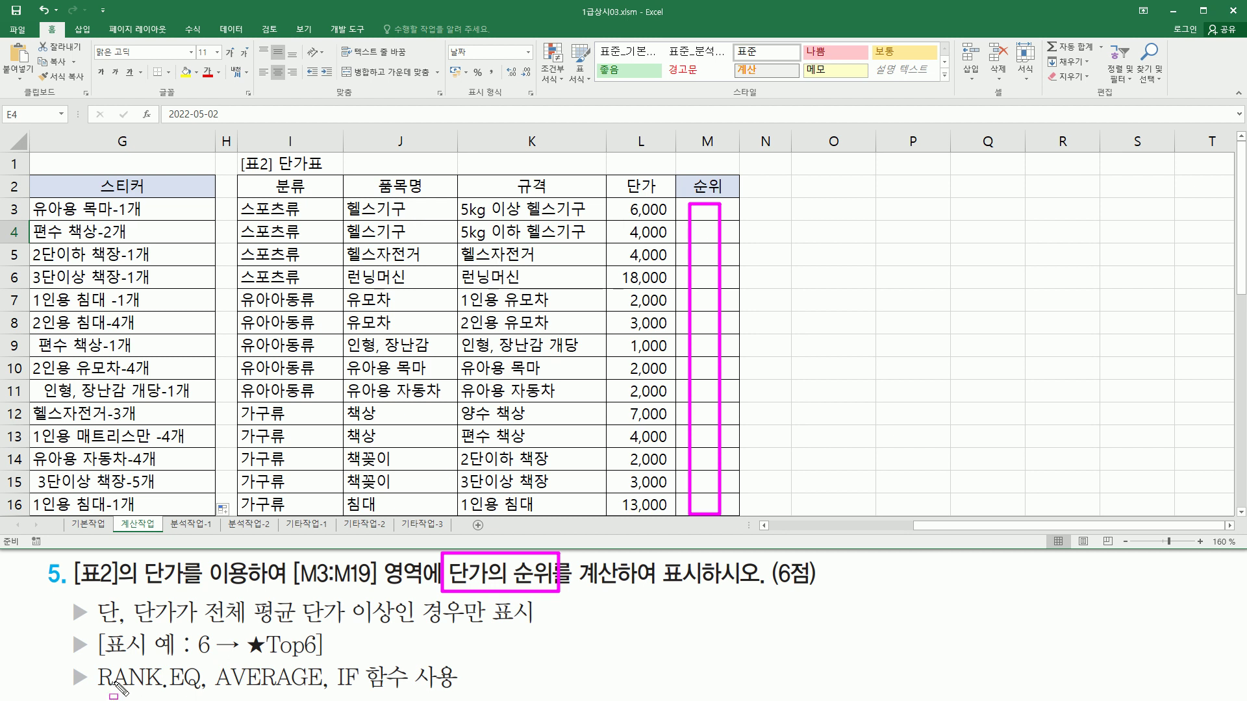
pyautogui.moveTo(94, 689); pyautogui.dragTo(198, 690)
pyautogui.press('Escape')
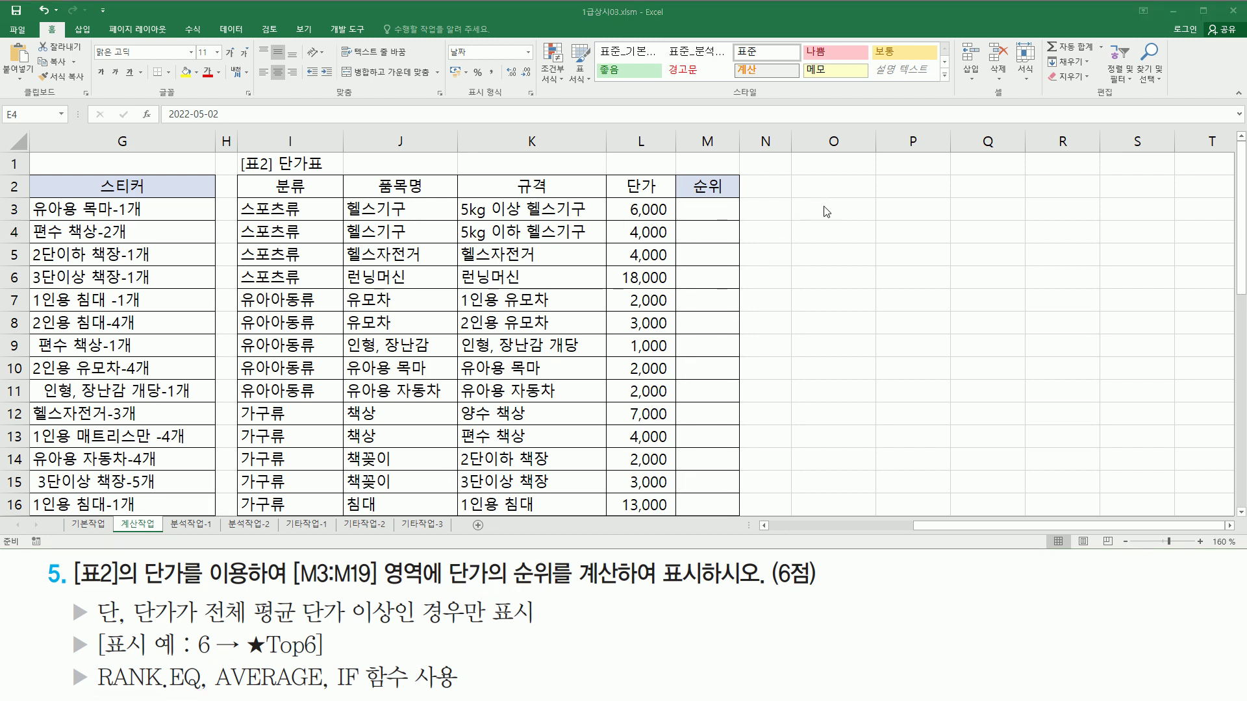
# - Write the syntax note "rank.eq( 인수 , 범위$ , 옵션)" in cell O6
pyautogui.click(841, 277)
pyautogui.write('r')
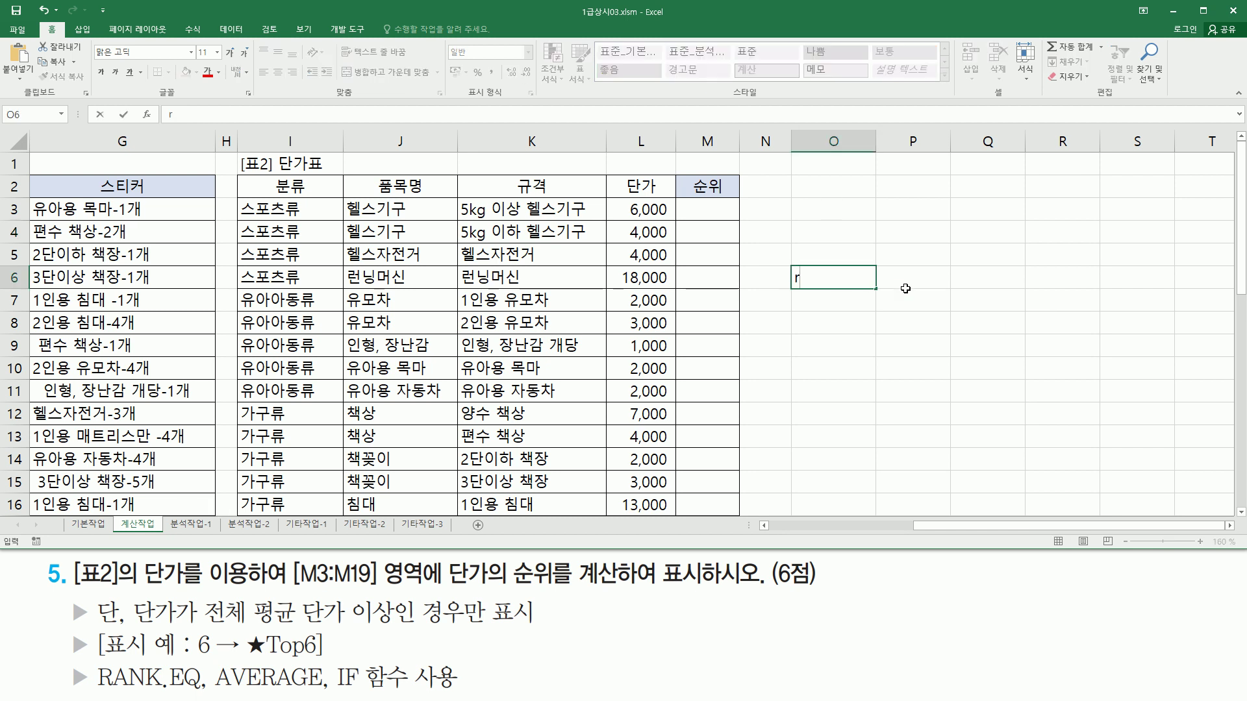
pyautogui.write('ank.eq( 인수 , 범위')
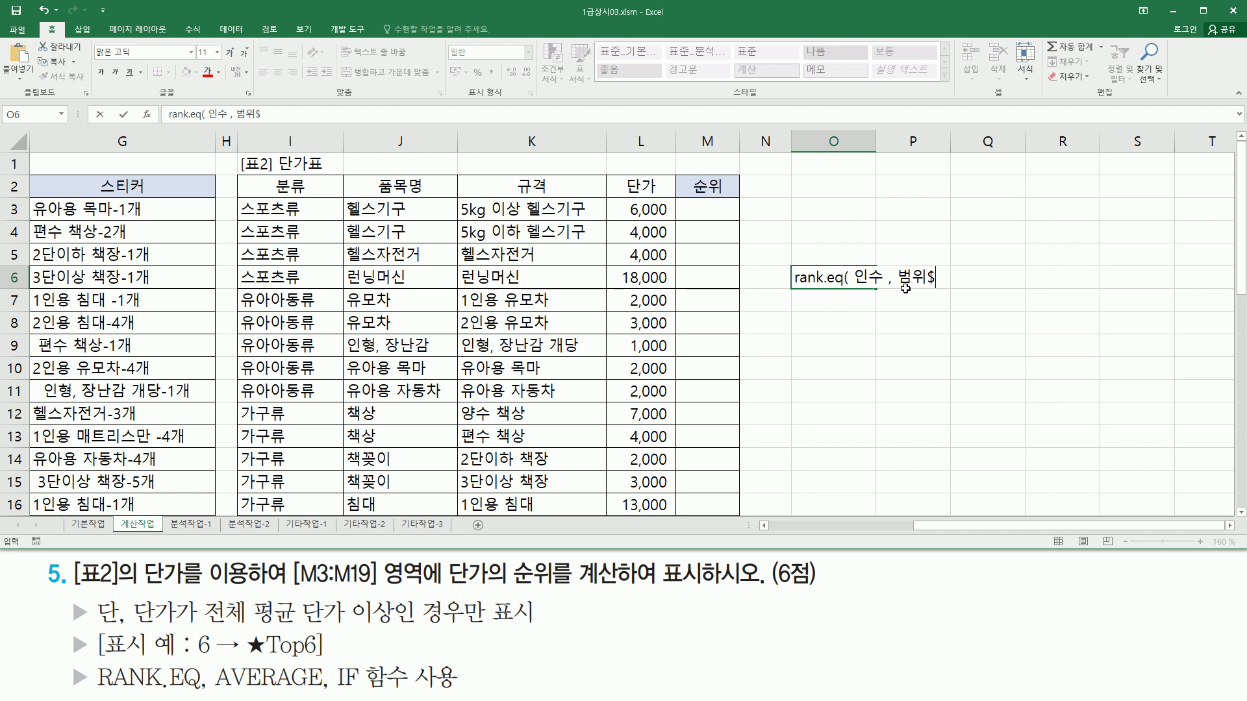
pyautogui.write('$ , 옵션)')
pyautogui.press('Return')
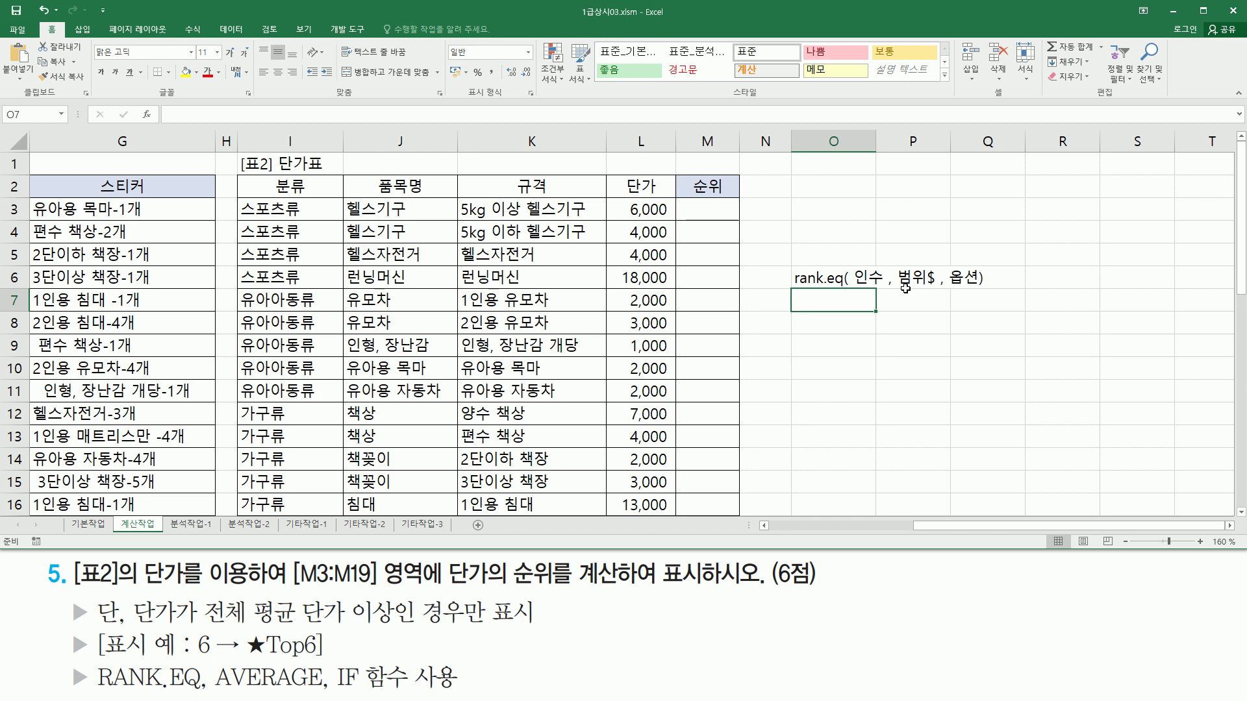
# - List the option values below the syntax note, with "0(생략)" in O7 and 1 in O8
pyautogui.write('0')
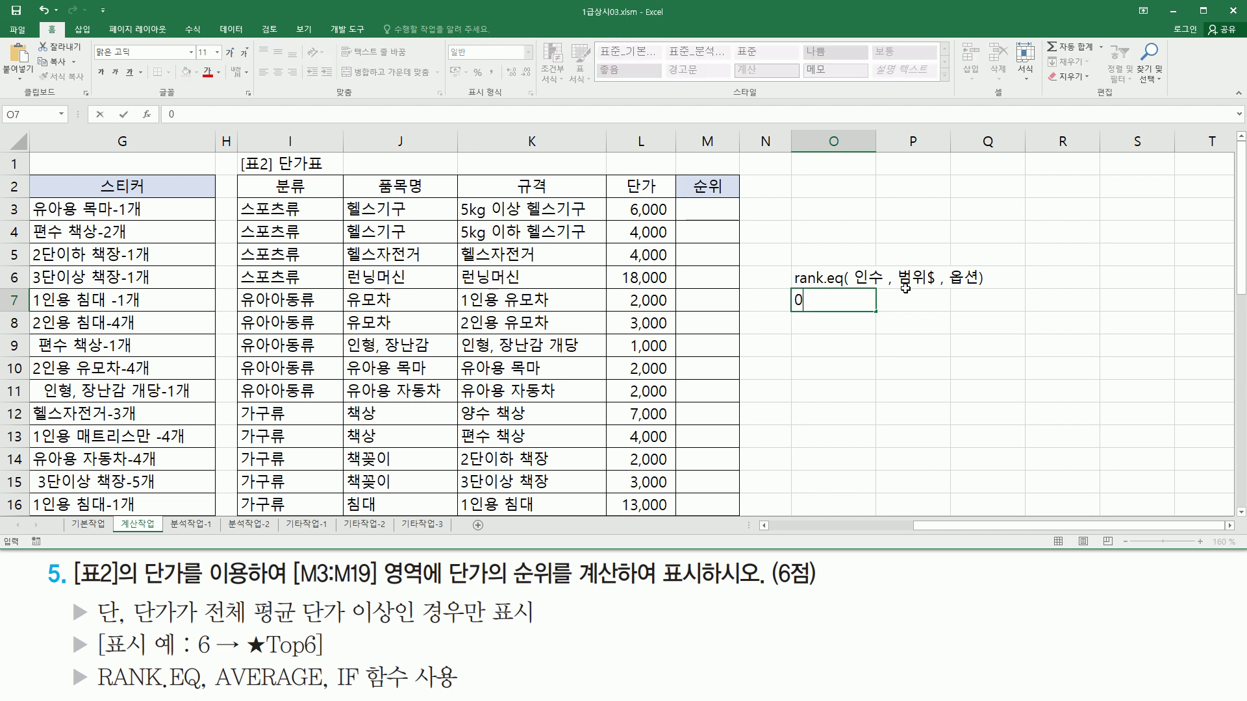
pyautogui.press('Return')
pyautogui.write('1')
pyautogui.press('Return')
pyautogui.press('Up')
pyautogui.press('Up')
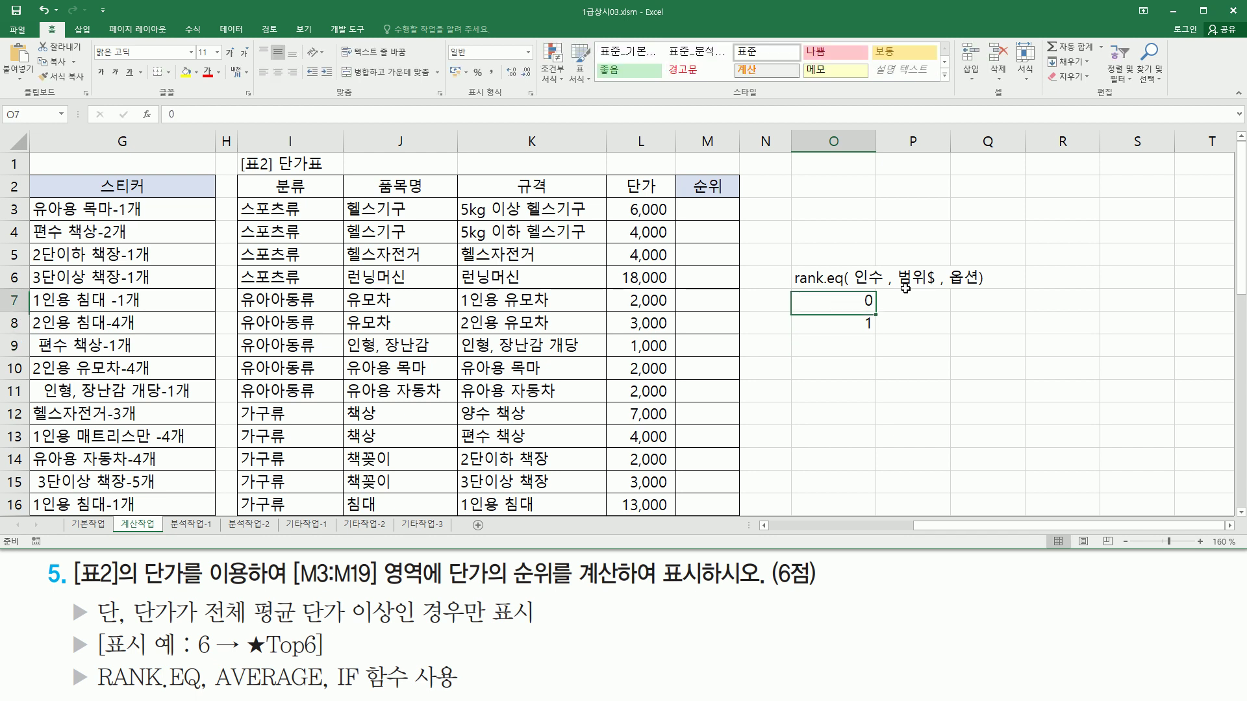
pyautogui.press('F2')
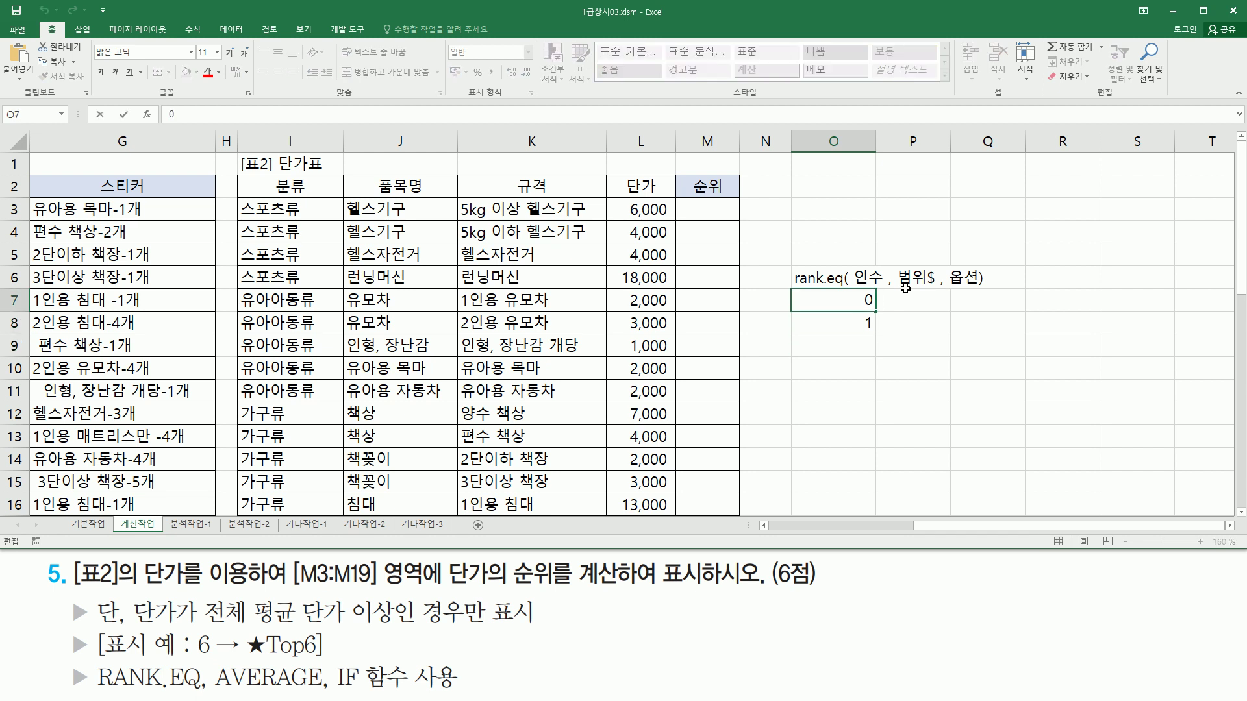
pyautogui.write('(생략)')
pyautogui.press('Return')
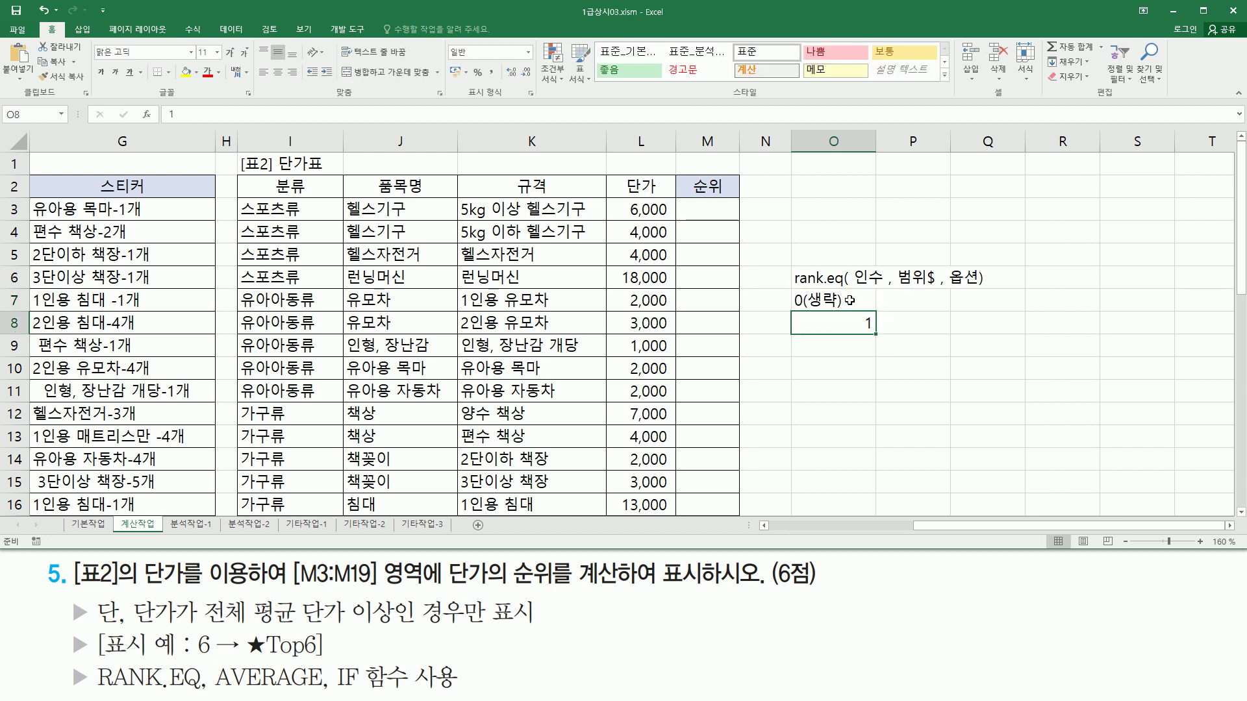
# - Center the option values in O7:O8 and extend the O8 entry to "1(0이외의값)"
pyautogui.moveTo(844, 300); pyautogui.dragTo(844, 325)
pyautogui.click(278, 75)
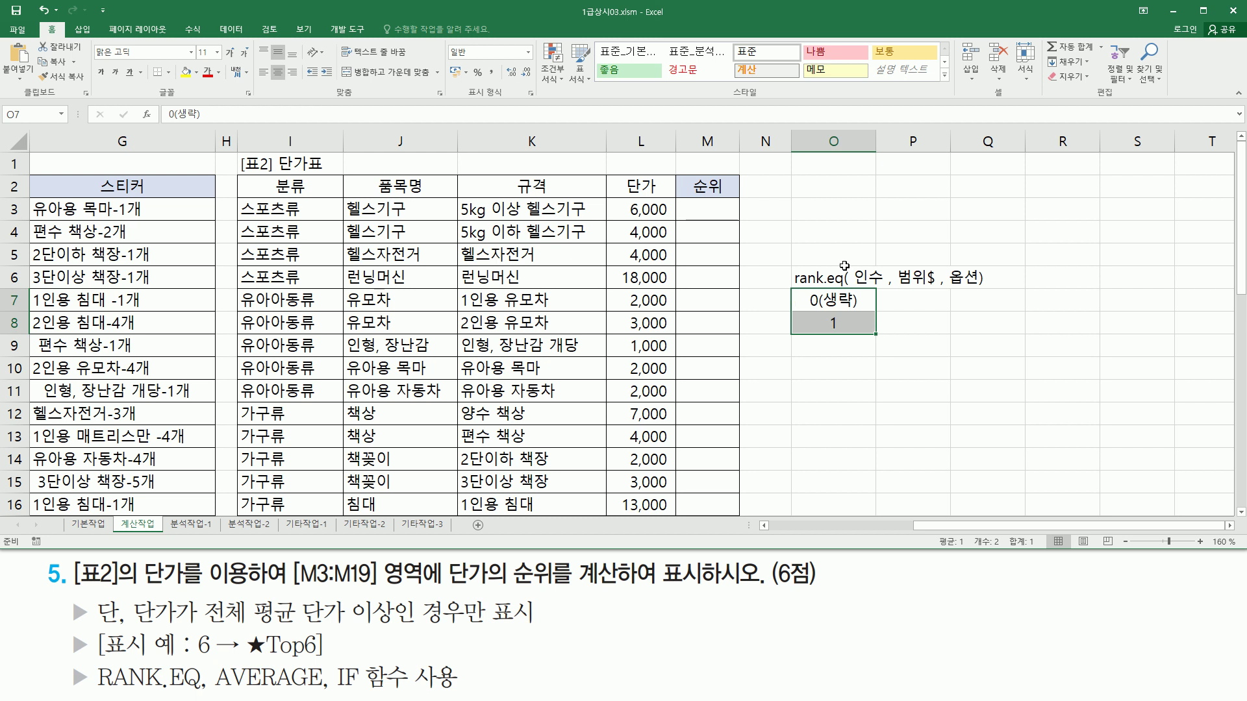
pyautogui.click(892, 304)
pyautogui.doubleClick(849, 326)
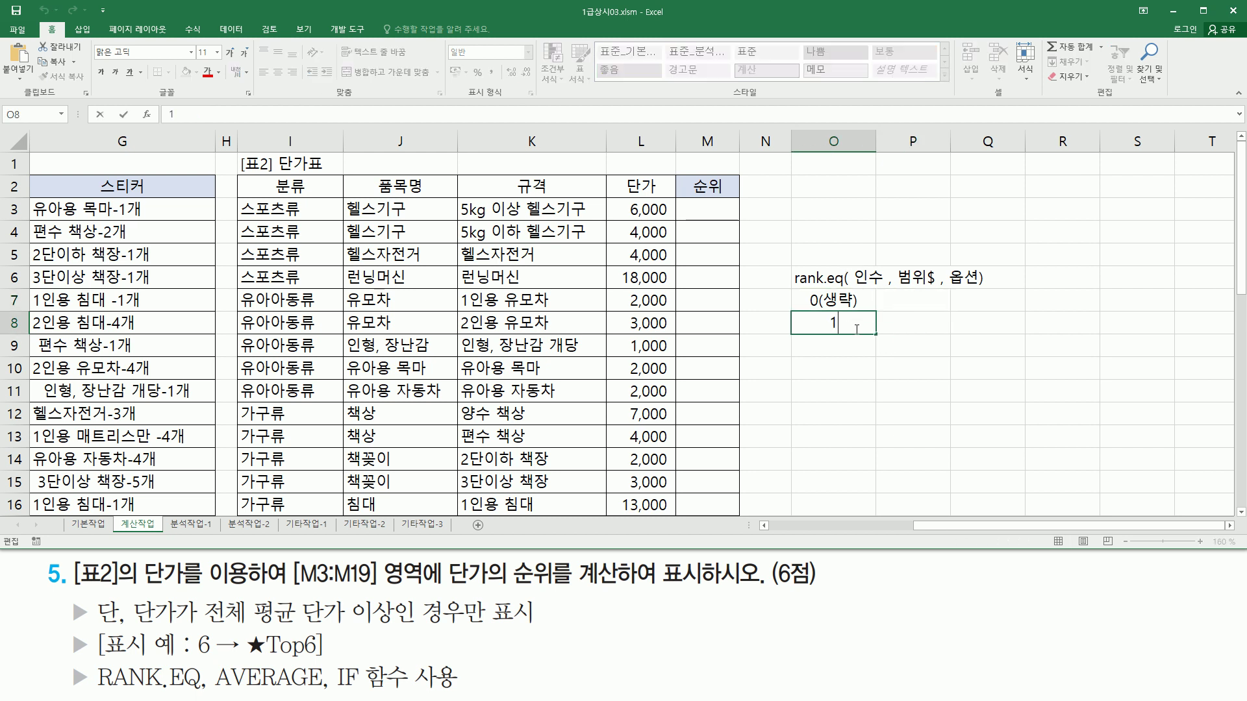
pyautogui.write('(0')
pyautogui.write('이외의가')
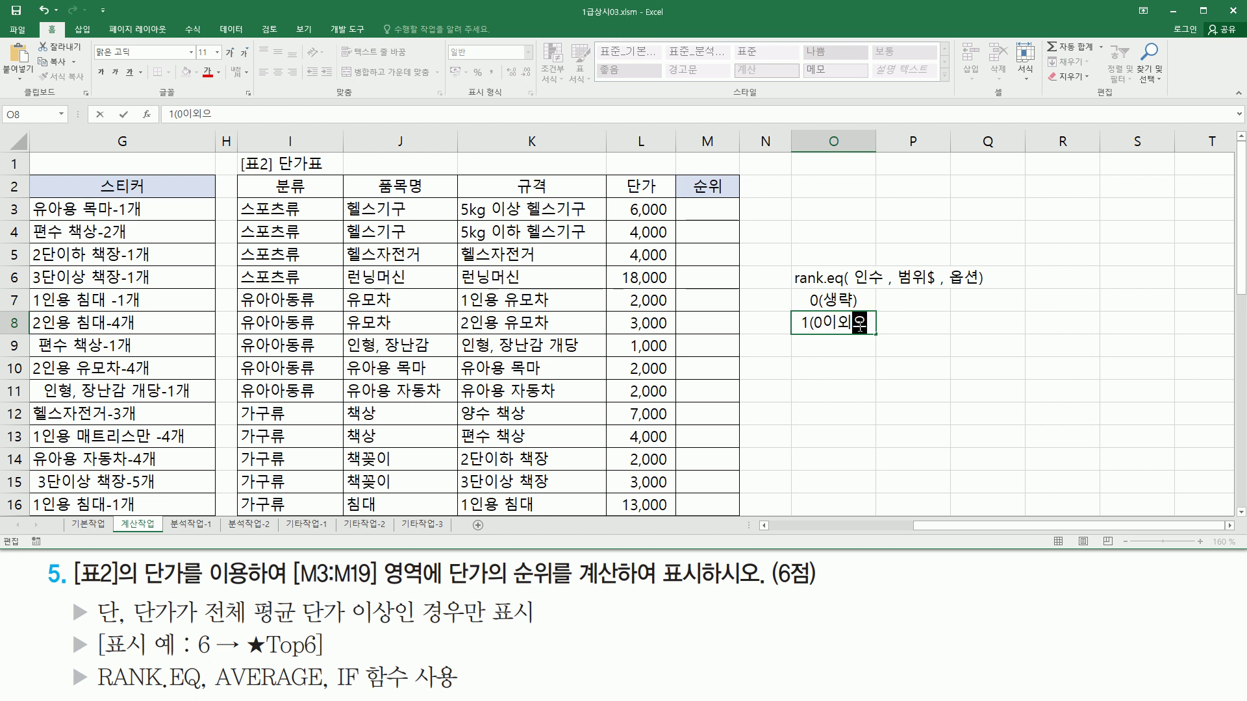
pyautogui.write('값)')
pyautogui.press('Return')
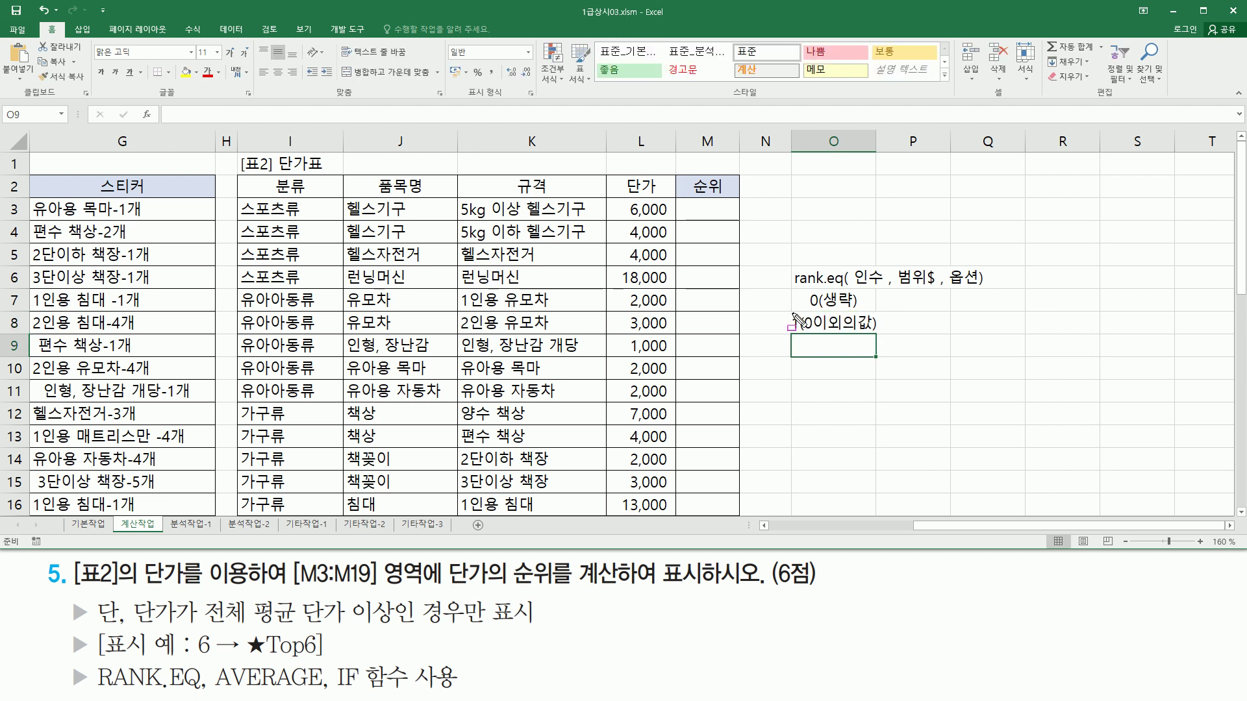
pyautogui.moveTo(791, 313); pyautogui.dragTo(800, 339)
pyautogui.moveTo(805, 331); pyautogui.dragTo(873, 331)
pyautogui.press('Escape')
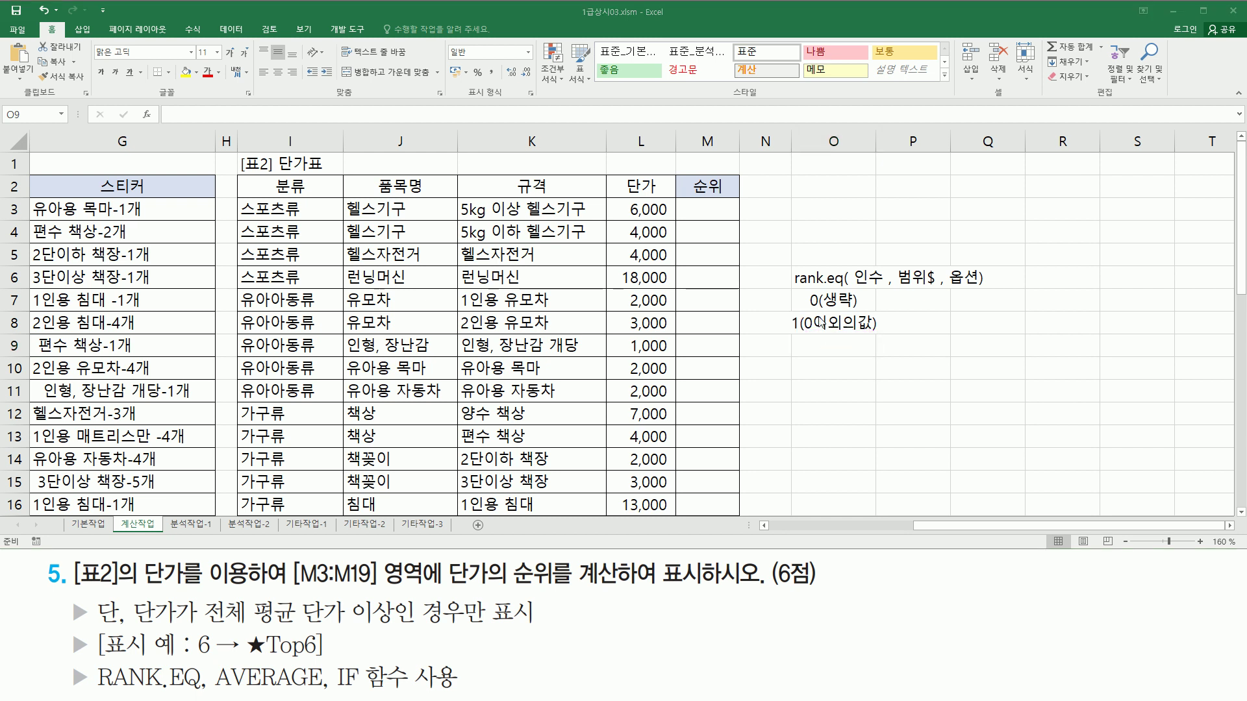
pyautogui.moveTo(805, 333); pyautogui.dragTo(873, 333)
pyautogui.press('Escape')
pyautogui.hotkey('ctrl', '2')
pyautogui.press('Escape')
# - Widen column O slightly and describe the options' sort orders as "내림차순" in P7 and "오름차순" in P8
pyautogui.moveTo(877, 150); pyautogui.dragTo(884, 150)
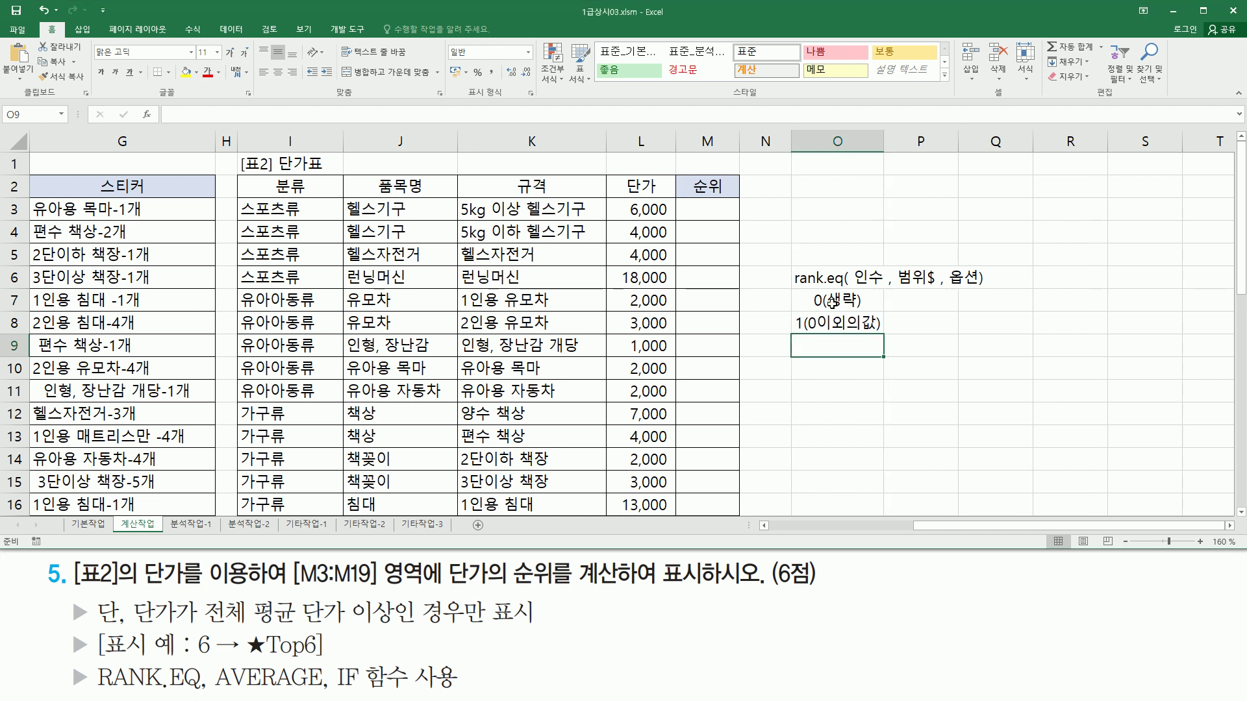
pyautogui.click(929, 301)
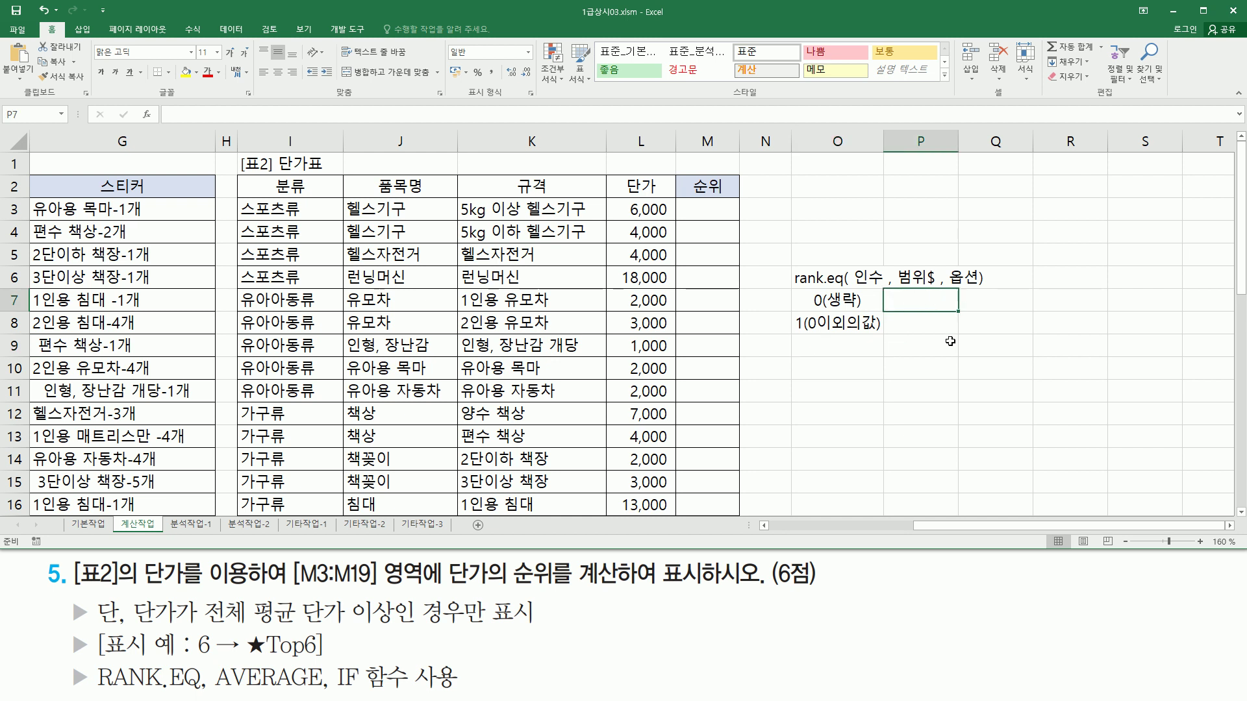
pyautogui.write('내림찻')
pyautogui.write('순')
pyautogui.press('Return')
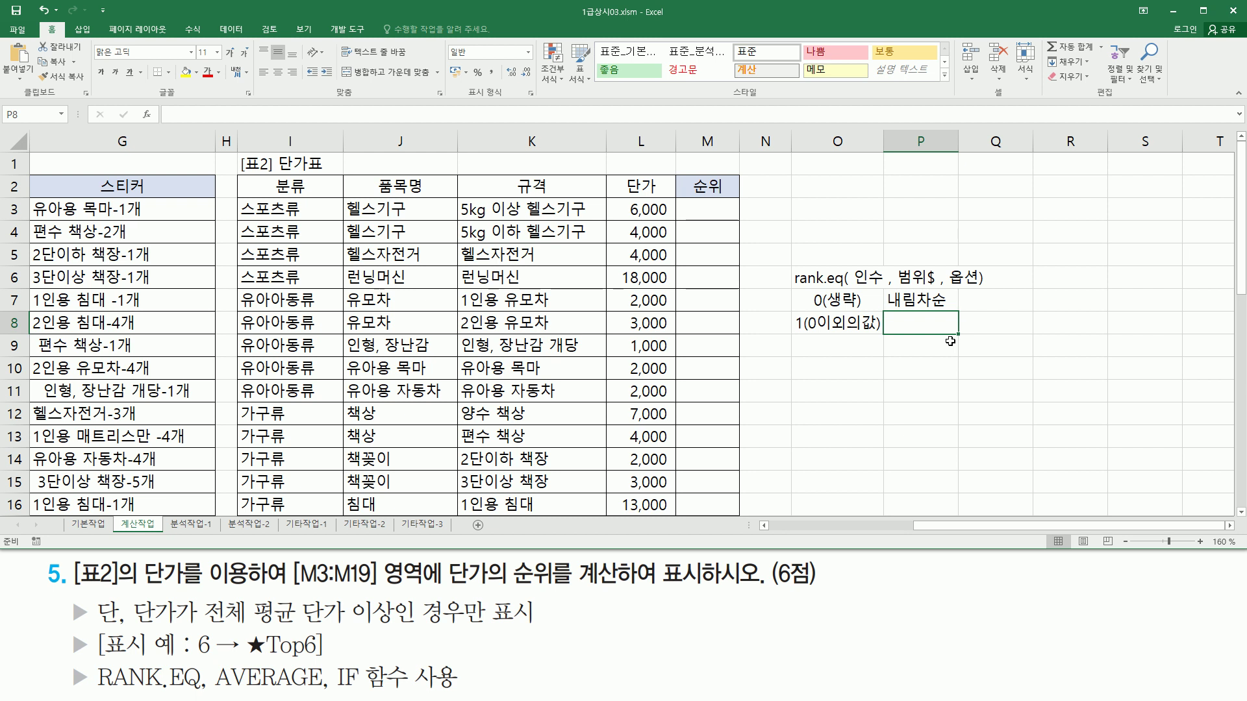
pyautogui.write('오름차수')
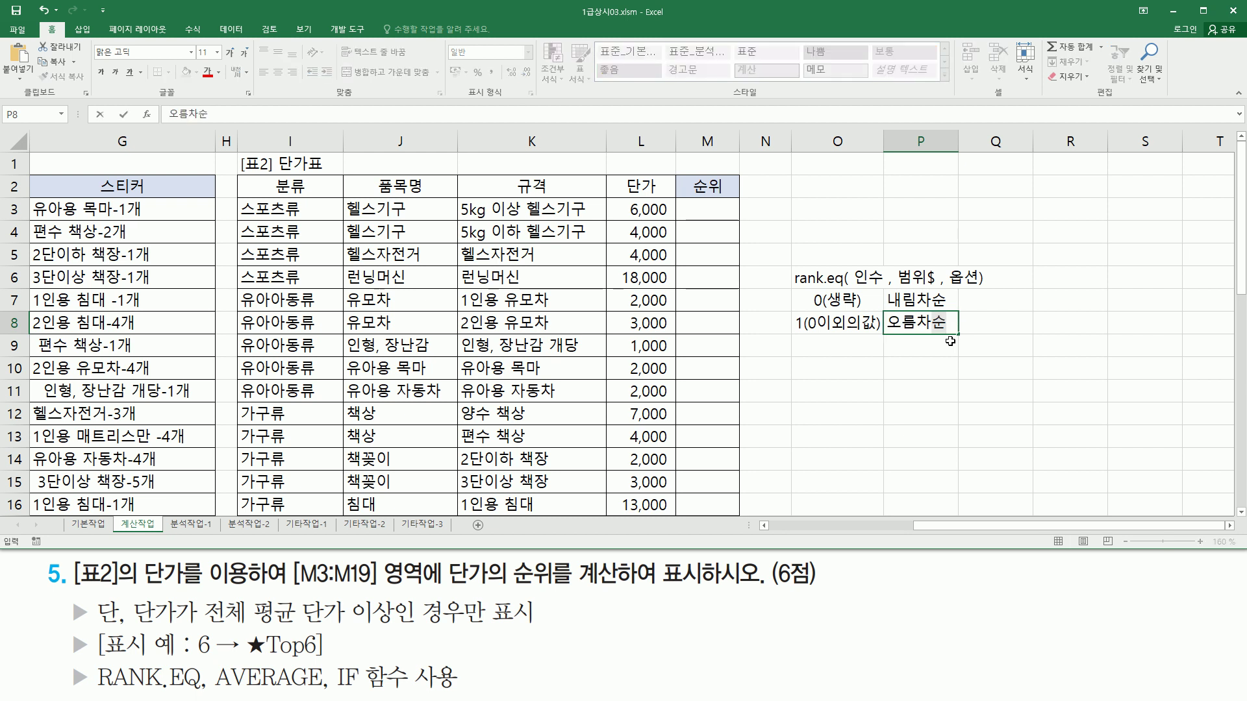
pyautogui.write('ㄴ')
pyautogui.press('Up')
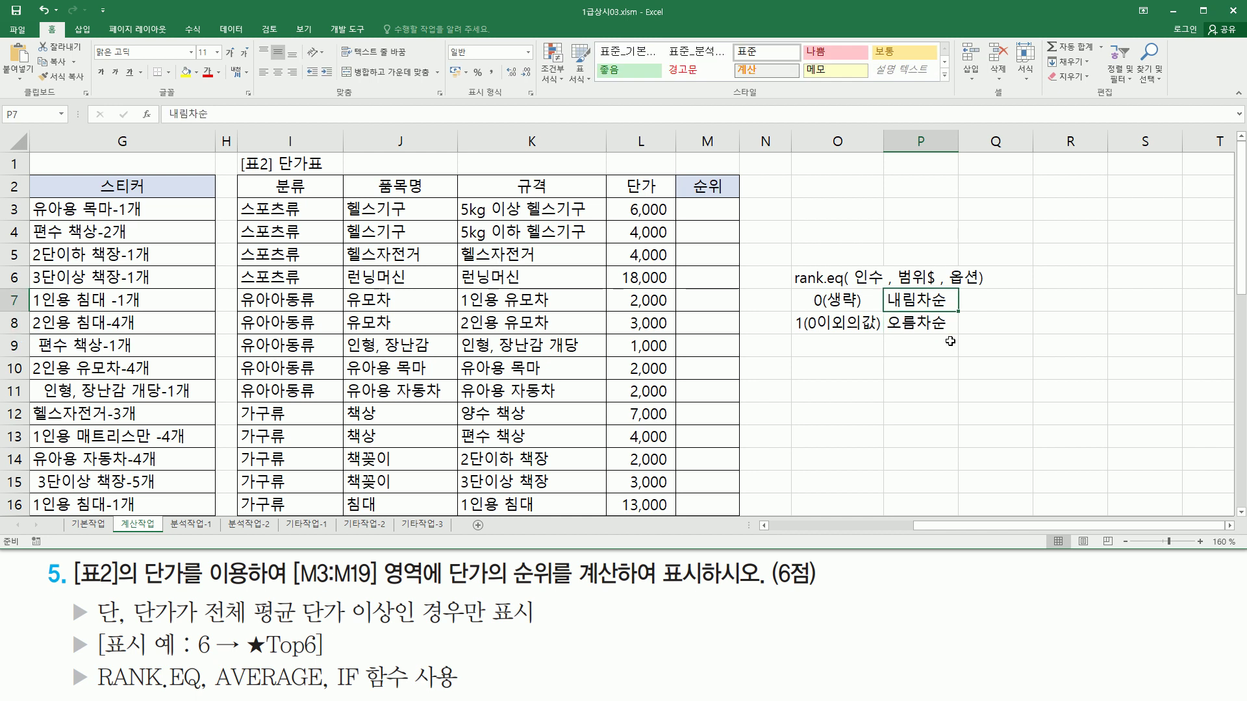
# - Add the ranking explanations "높은수 1등" in Q7 and "낮은수 1등" in Q8
pyautogui.press('Right')
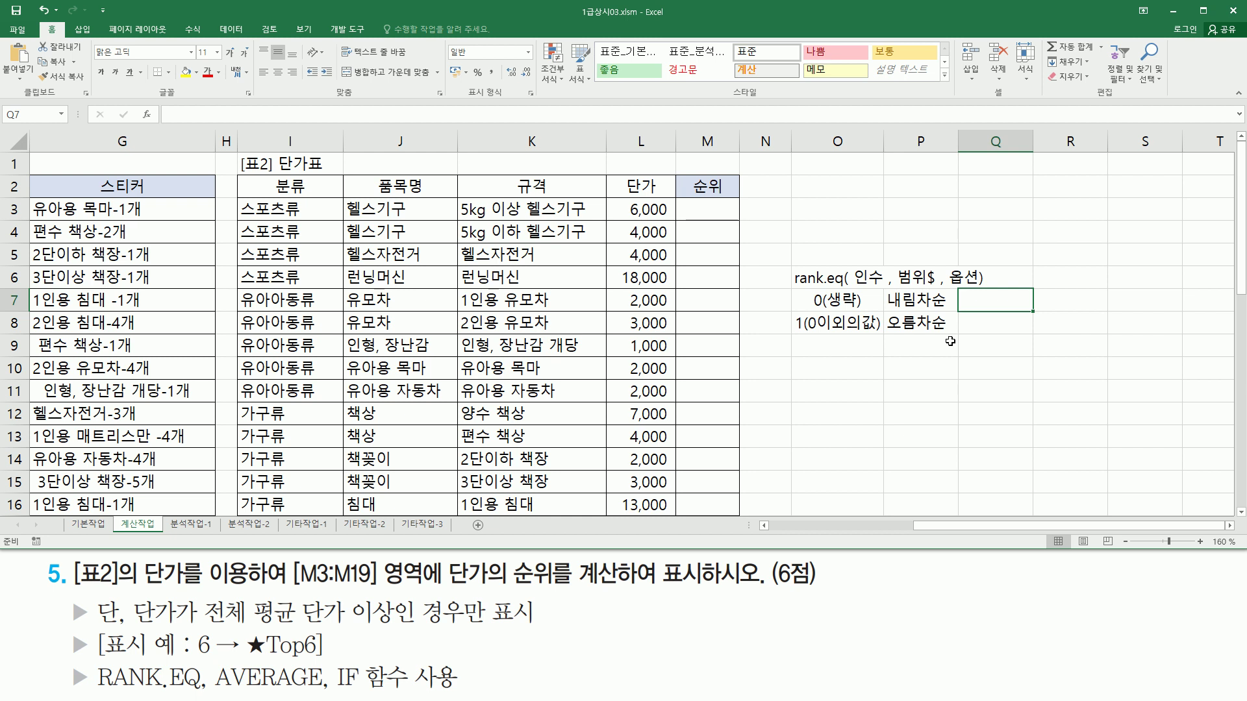
pyautogui.write('노')
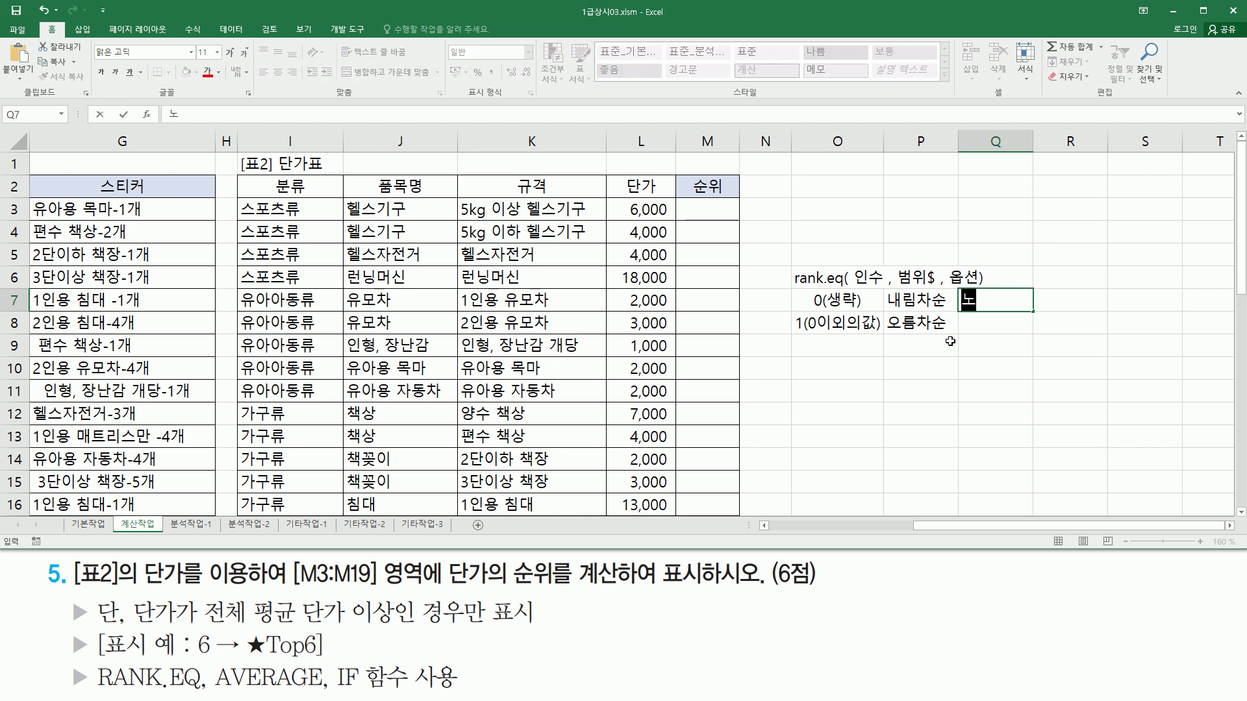
pyautogui.write('ㅍ은수')
pyautogui.write(' 1등')
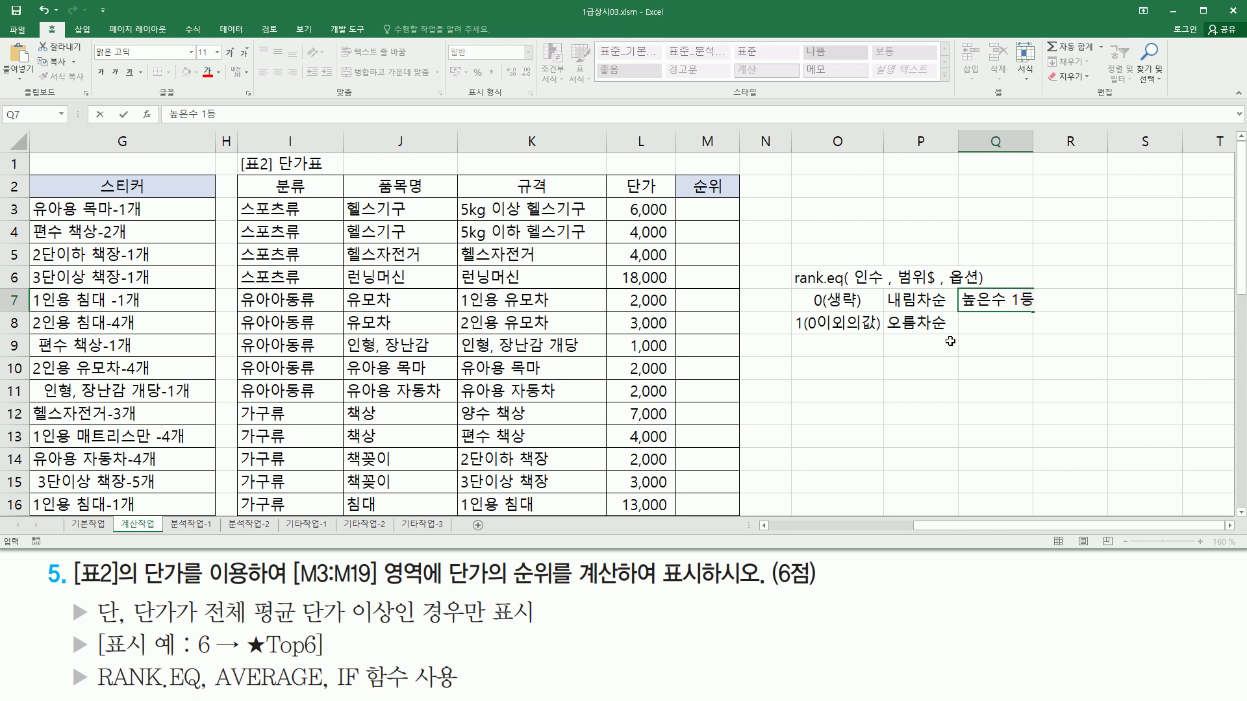
pyautogui.press('Return')
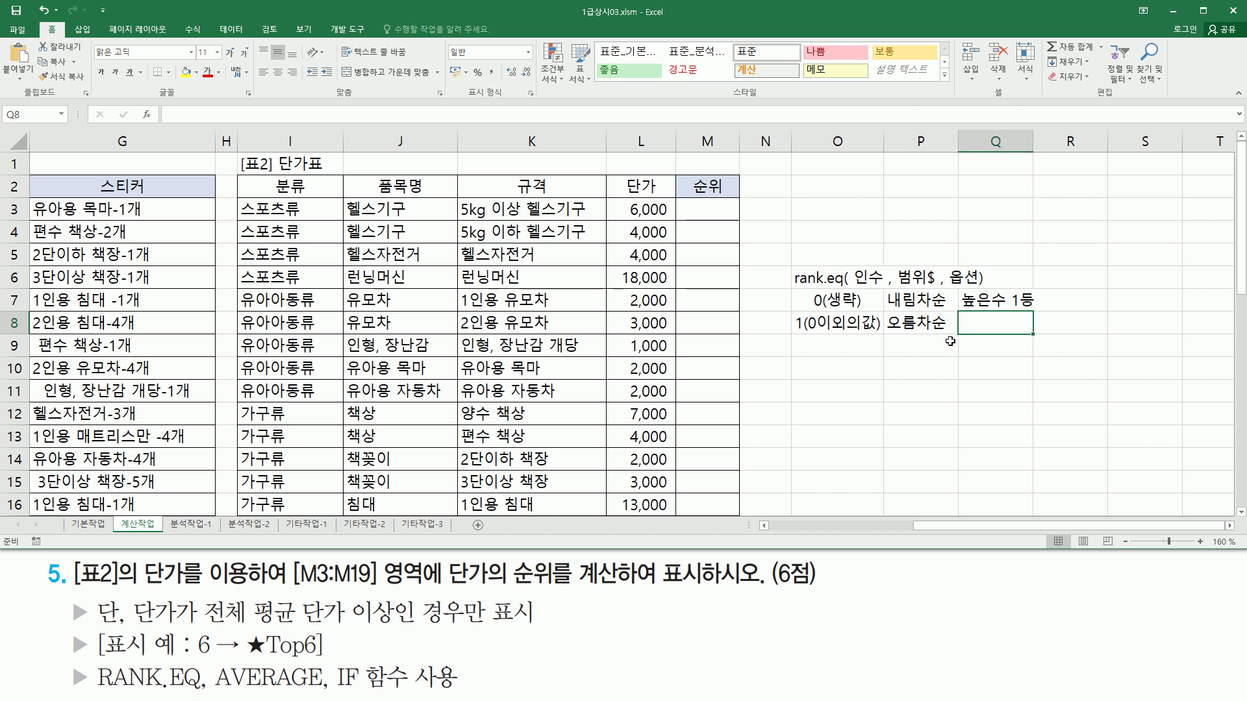
pyautogui.write('낮은수 ')
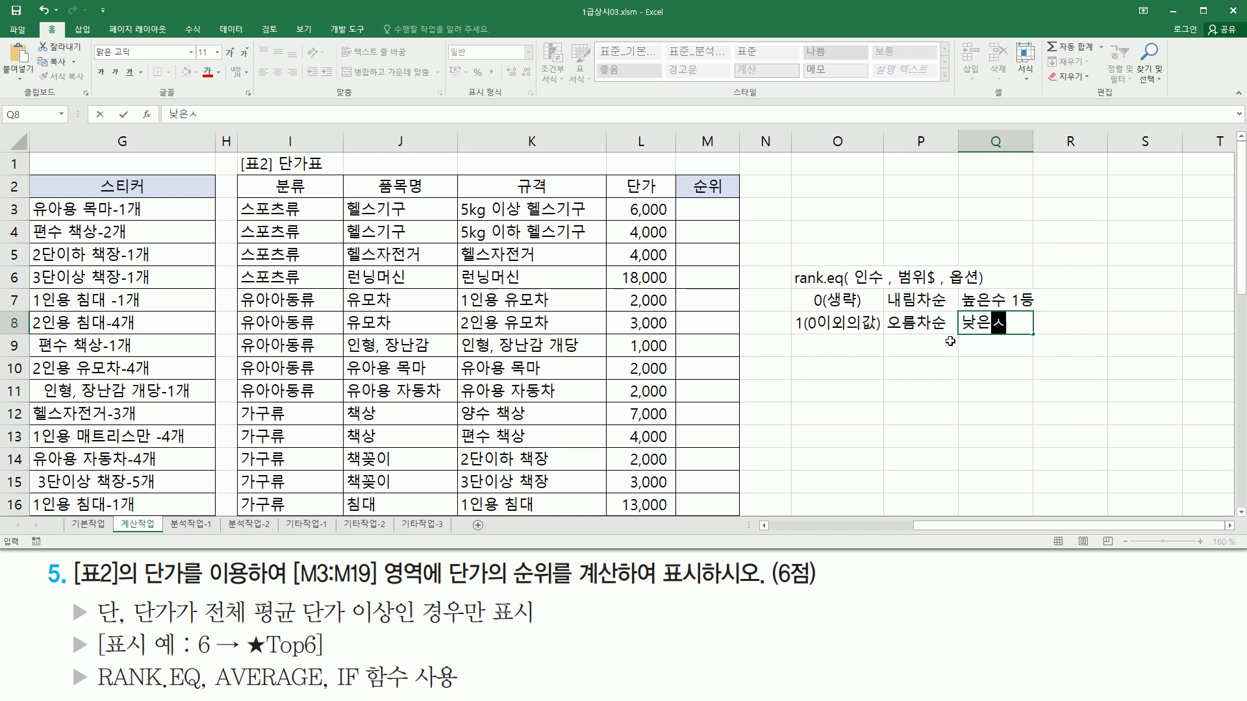
pyautogui.write('1등')
pyautogui.press('Return')
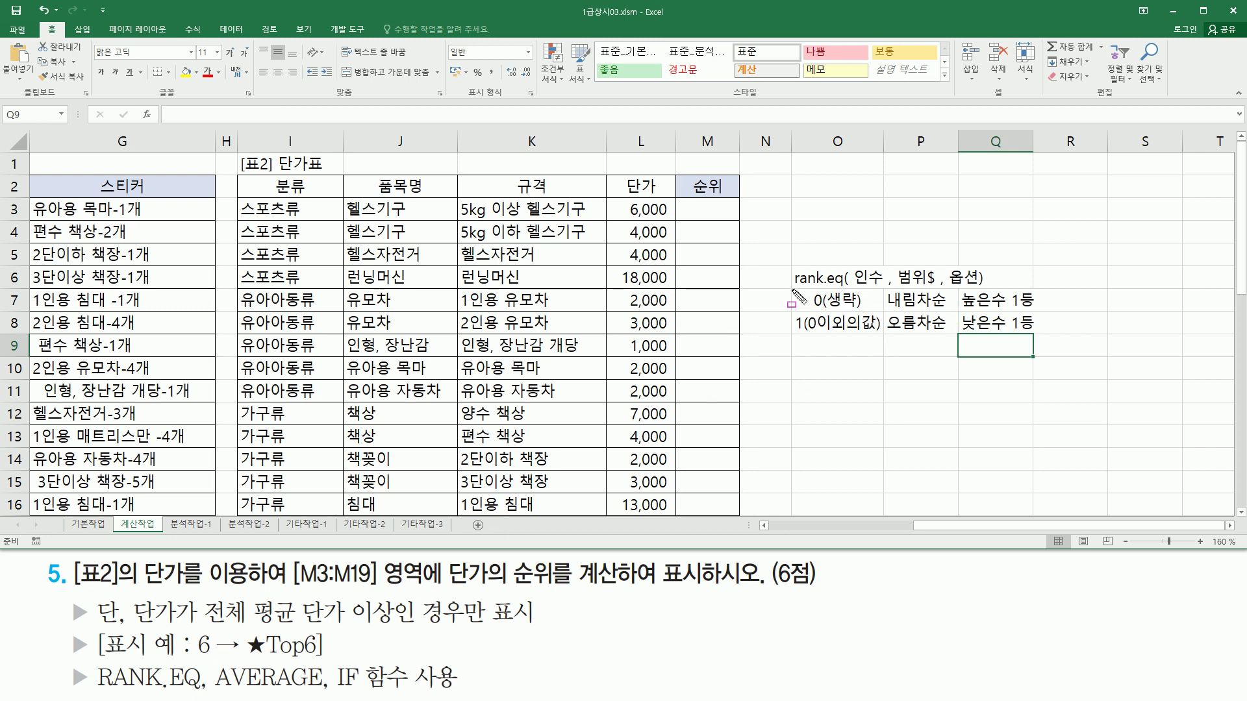
pyautogui.moveTo(792, 286); pyautogui.dragTo(984, 286)
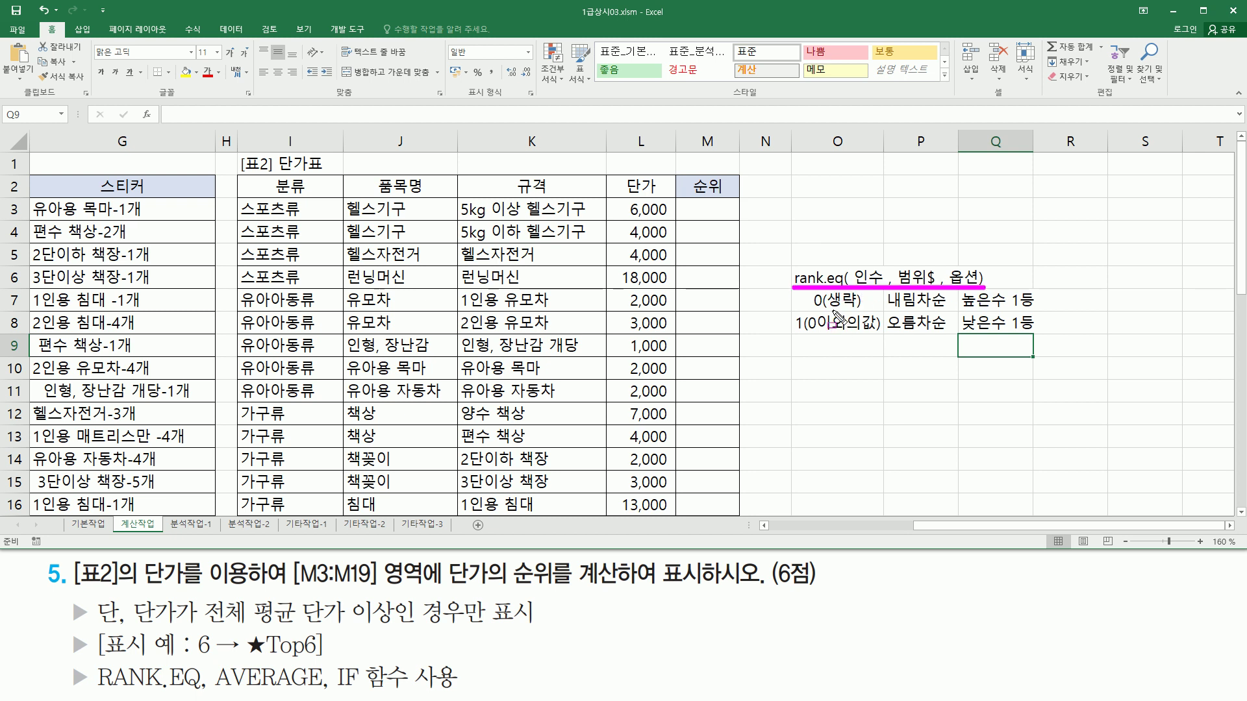
pyautogui.moveTo(829, 310); pyautogui.dragTo(851, 310)
pyautogui.press('Escape')
# - Begin a RANK.EQ formula in M3 with L3 as the number and L3:L19 as the reference range
pyautogui.click(707, 209)
pyautogui.write('=rank')
pyautogui.write('e')
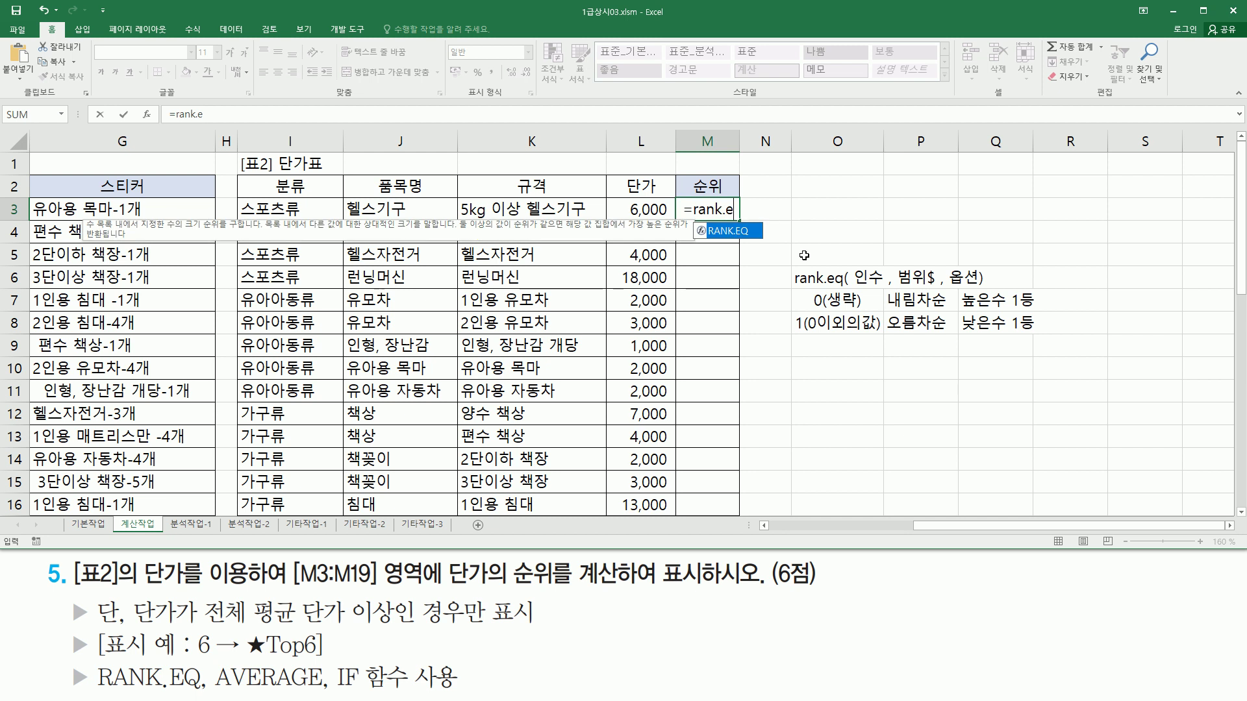
pyautogui.press('Tab')
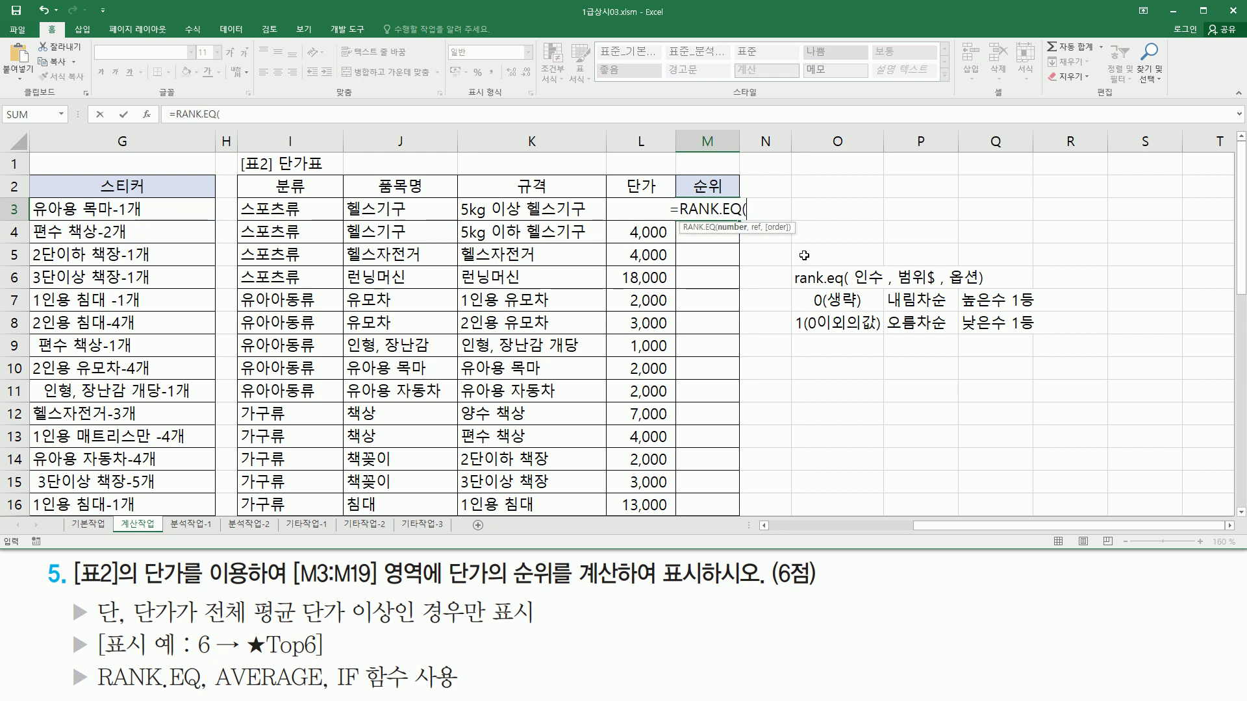
pyautogui.click(660, 238)
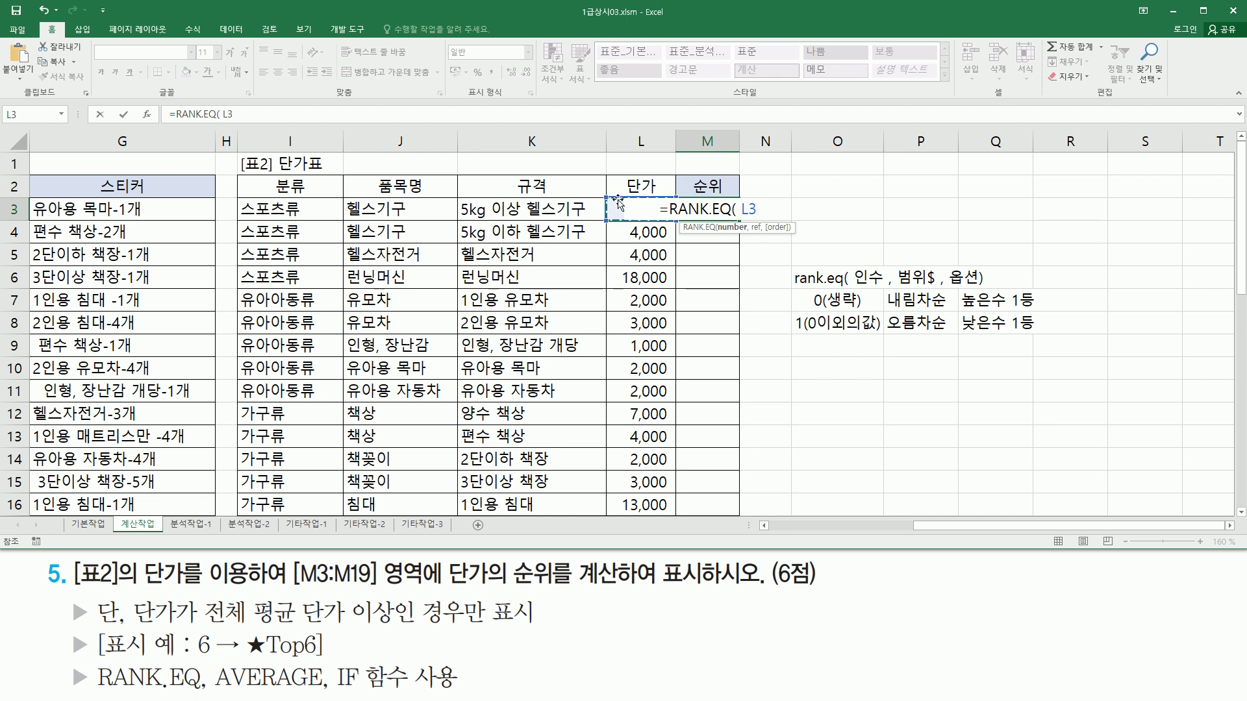
pyautogui.write(',')
pyautogui.moveTo(614, 214); pyautogui.dragTo(652, 484)
pyautogui.scroll(-3, 653, 480)
pyautogui.scroll(3, 656, 467)
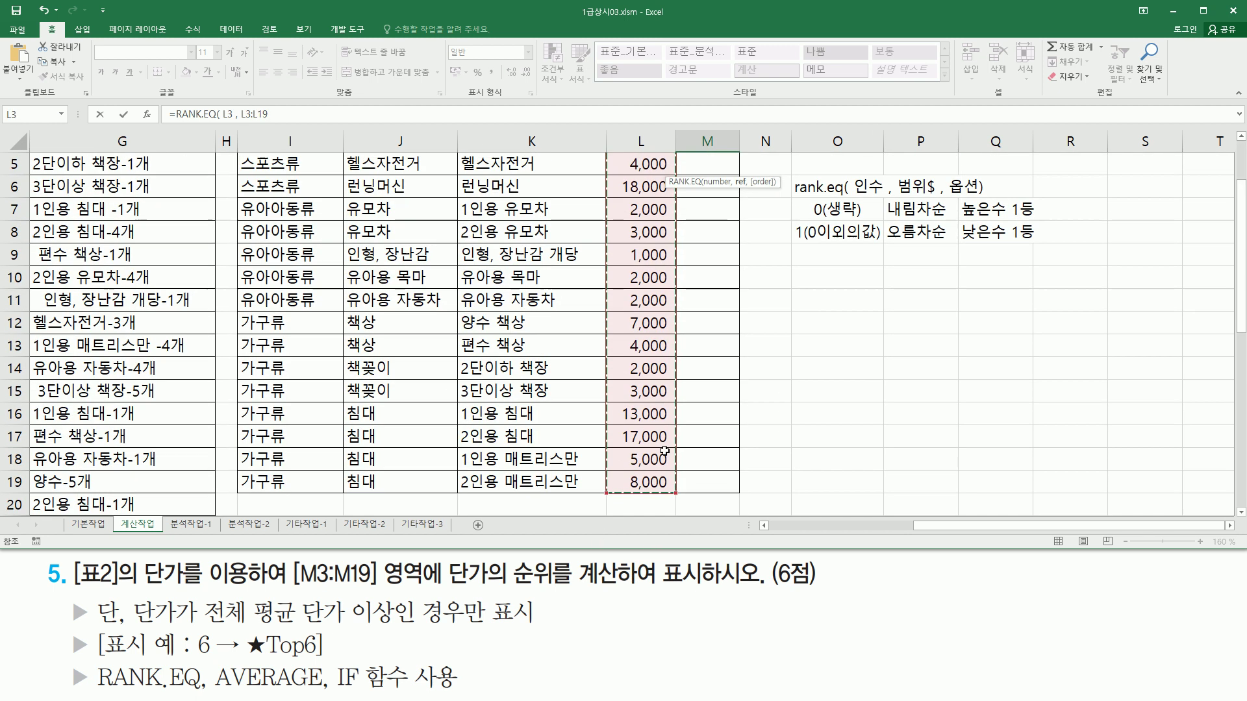
pyautogui.scroll(2, 659, 456)
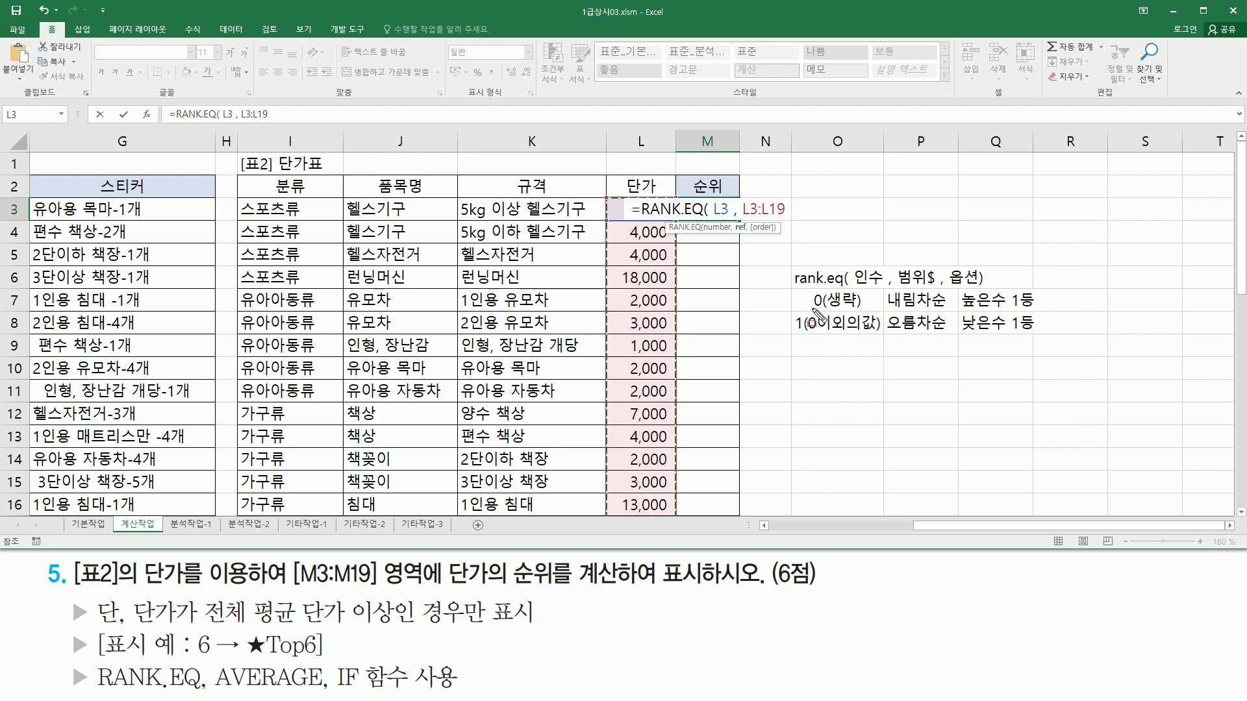
pyautogui.moveTo(695, 228)
pyautogui.mouseDown()
pyautogui.moveTo(717, 236)
pyautogui.moveTo(704, 252)
pyautogui.moveTo(723, 260)
pyautogui.moveTo(723, 281)
pyautogui.mouseUp()
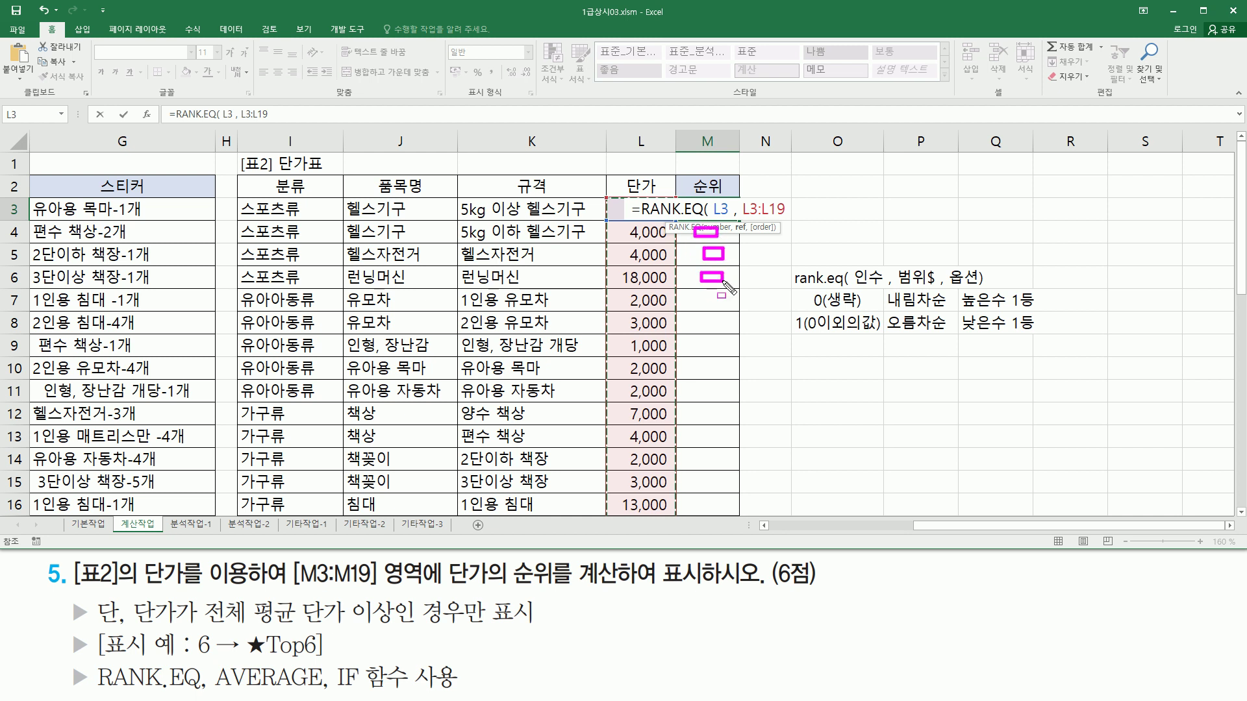
pyautogui.moveTo(701, 392); pyautogui.dragTo(733, 397)
pyautogui.moveTo(605, 195)
pyautogui.mouseDown()
pyautogui.moveTo(613, 281)
pyautogui.moveTo(684, 534)
pyautogui.mouseUp()
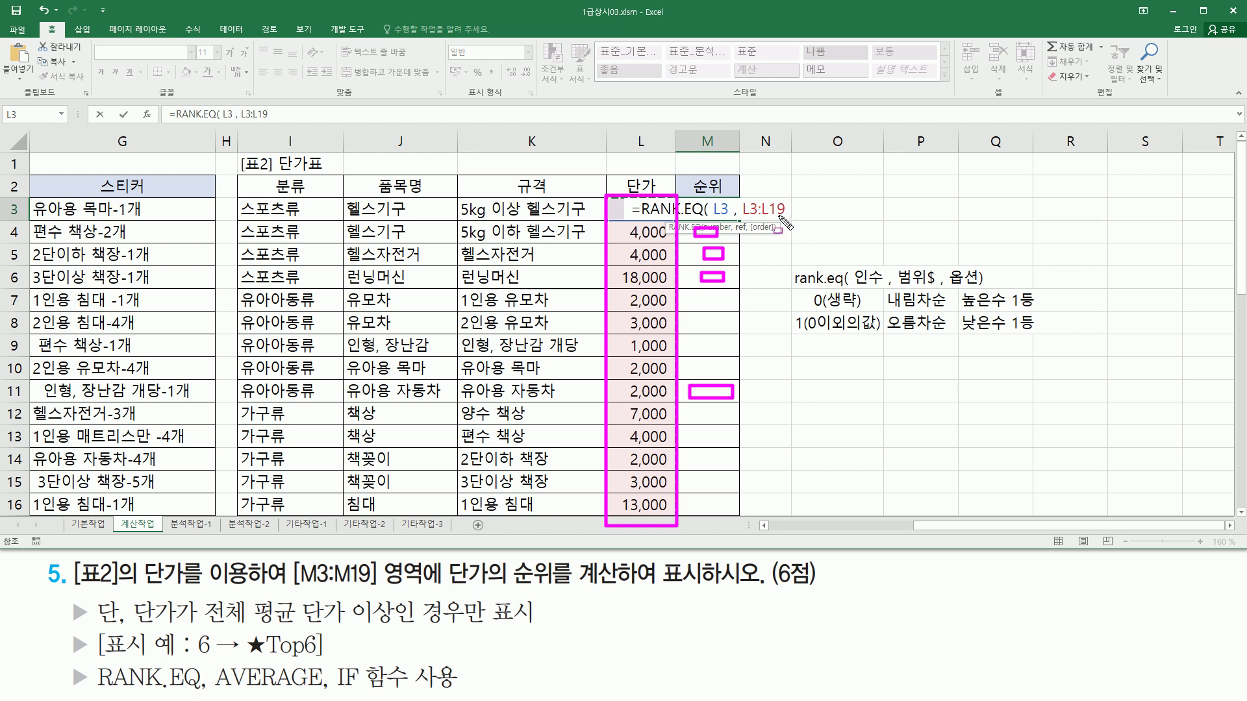
pyautogui.press('Escape')
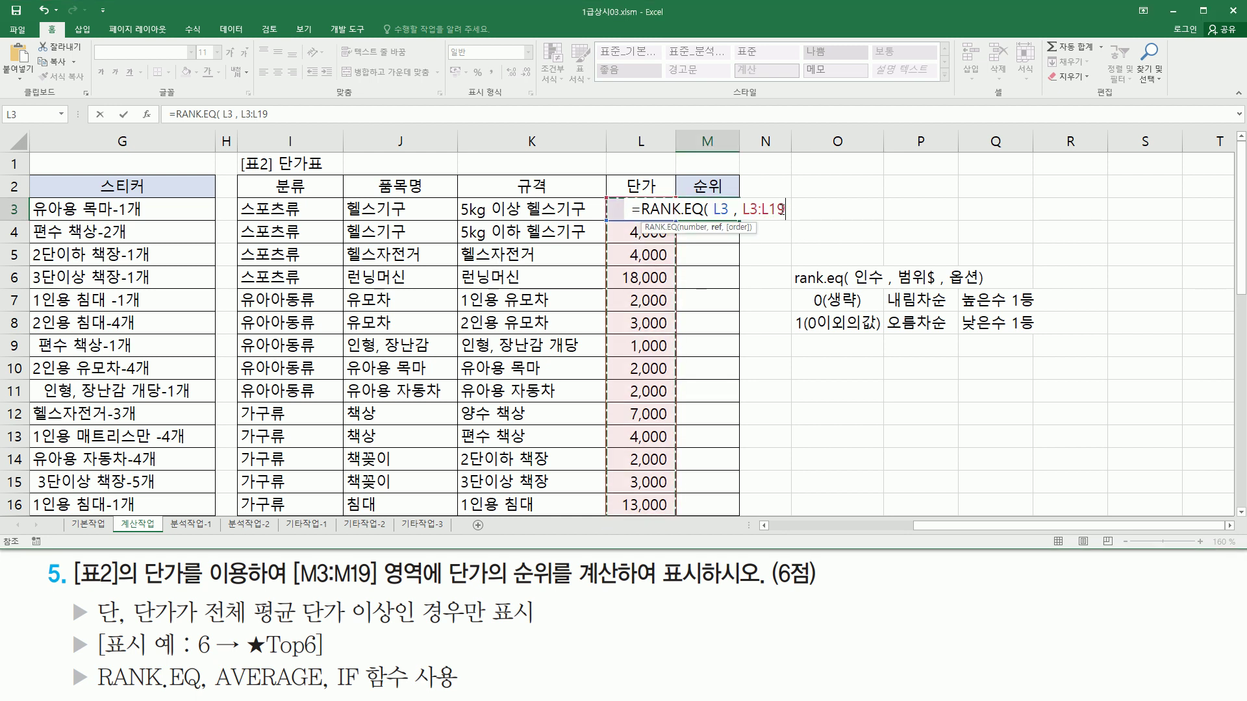
# - Make the reference range absolute as $L$3:$L$19 and enter the RANK.EQ formula in M3
pyautogui.press('F4')
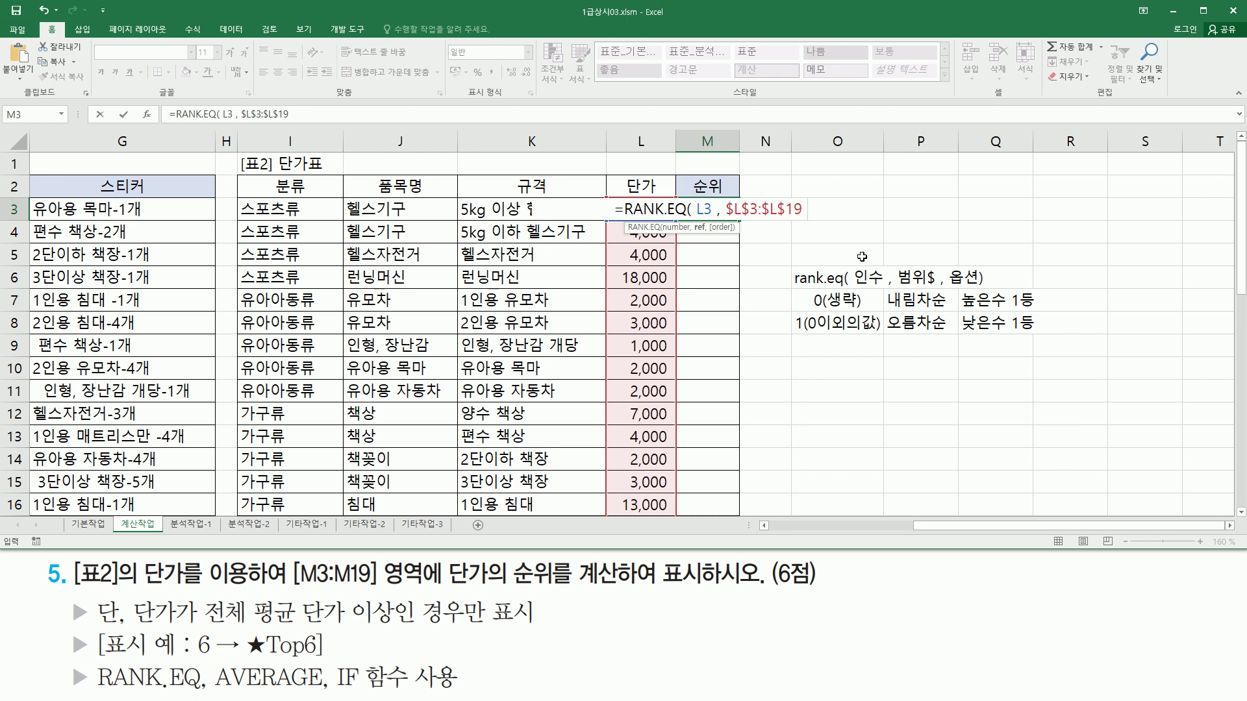
pyautogui.write(')')
pyautogui.press('Return')
# - Fill the rank formula from M3 down through M19
pyautogui.click(695, 209)
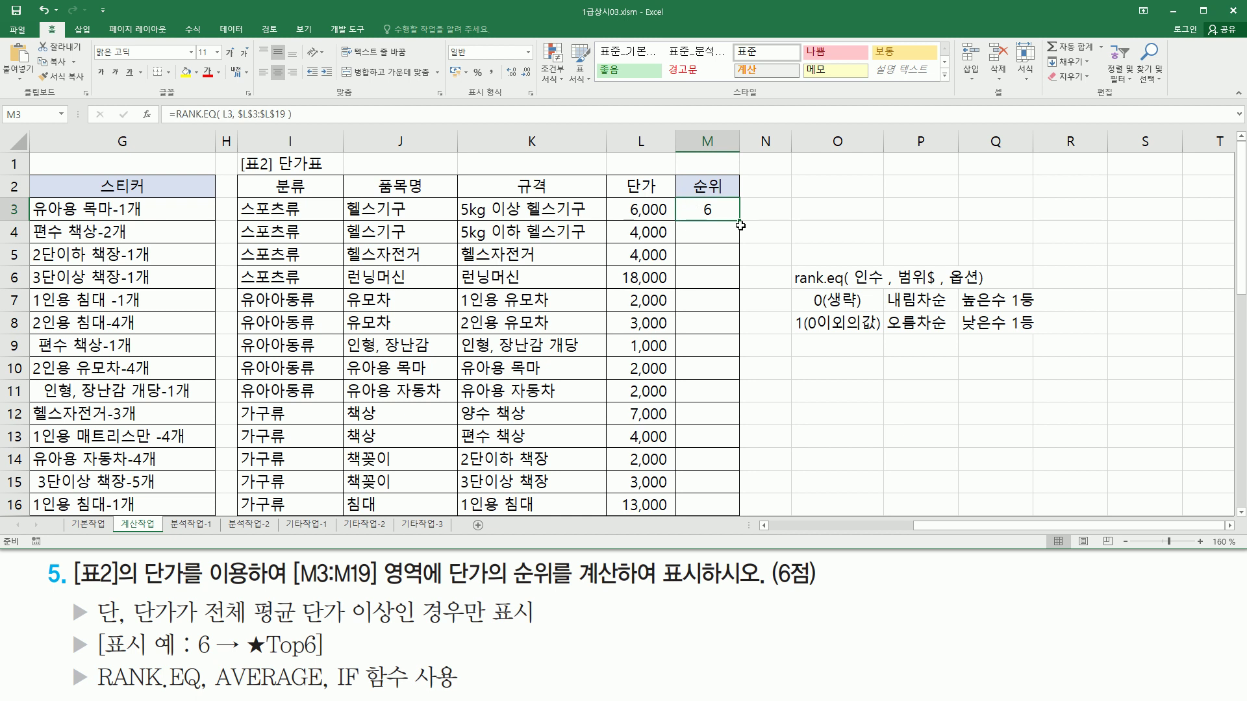
pyautogui.moveTo(739, 221); pyautogui.dragTo(726, 557)
pyautogui.moveTo(717, 504); pyautogui.dragTo(717, 505)
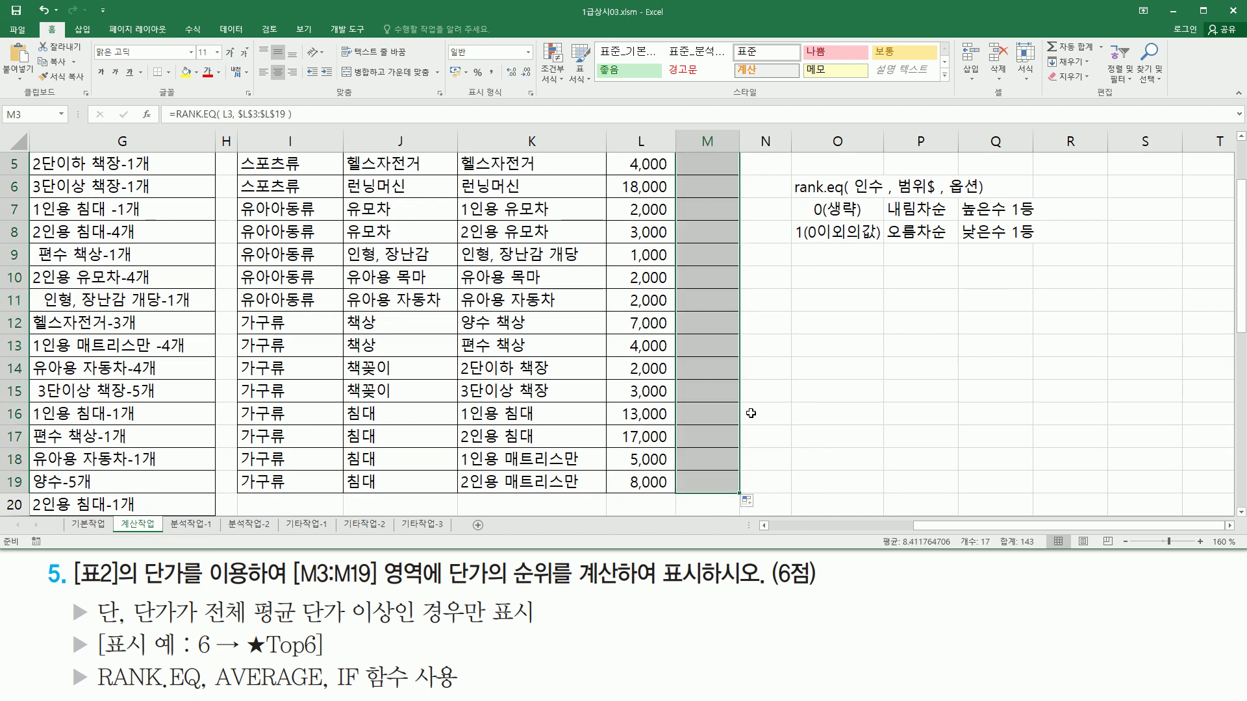
pyautogui.scroll(1, 750, 413)
pyautogui.scroll(1, 751, 413)
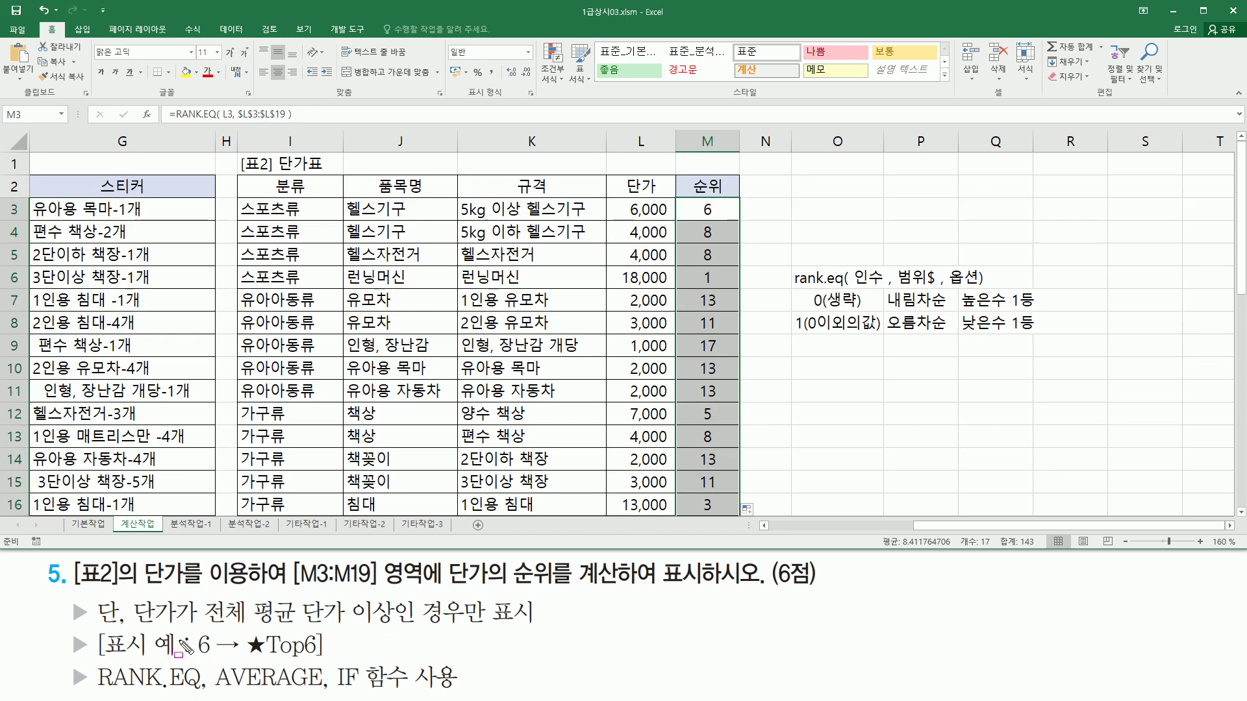
pyautogui.moveTo(135, 628)
pyautogui.mouseDown()
pyautogui.moveTo(189, 630)
pyautogui.moveTo(191, 599)
pyautogui.moveTo(221, 628)
pyautogui.moveTo(487, 630)
pyautogui.mouseUp()
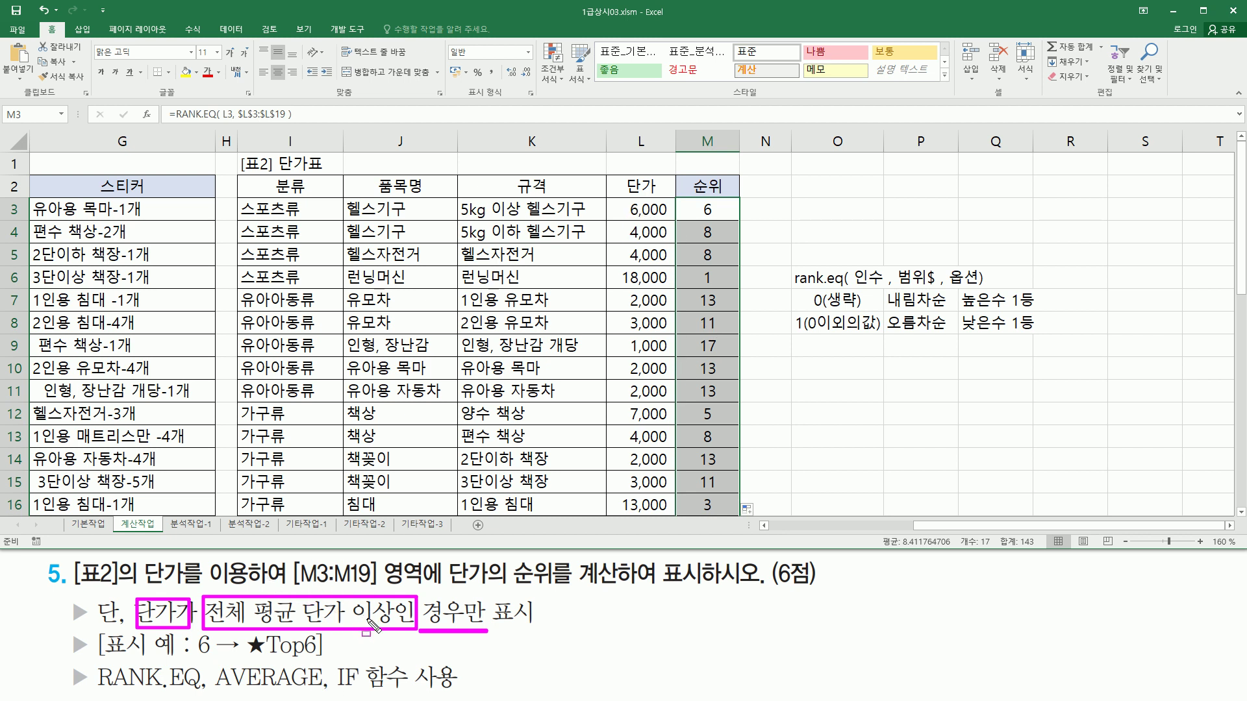
pyautogui.moveTo(331, 692); pyautogui.dragTo(415, 694)
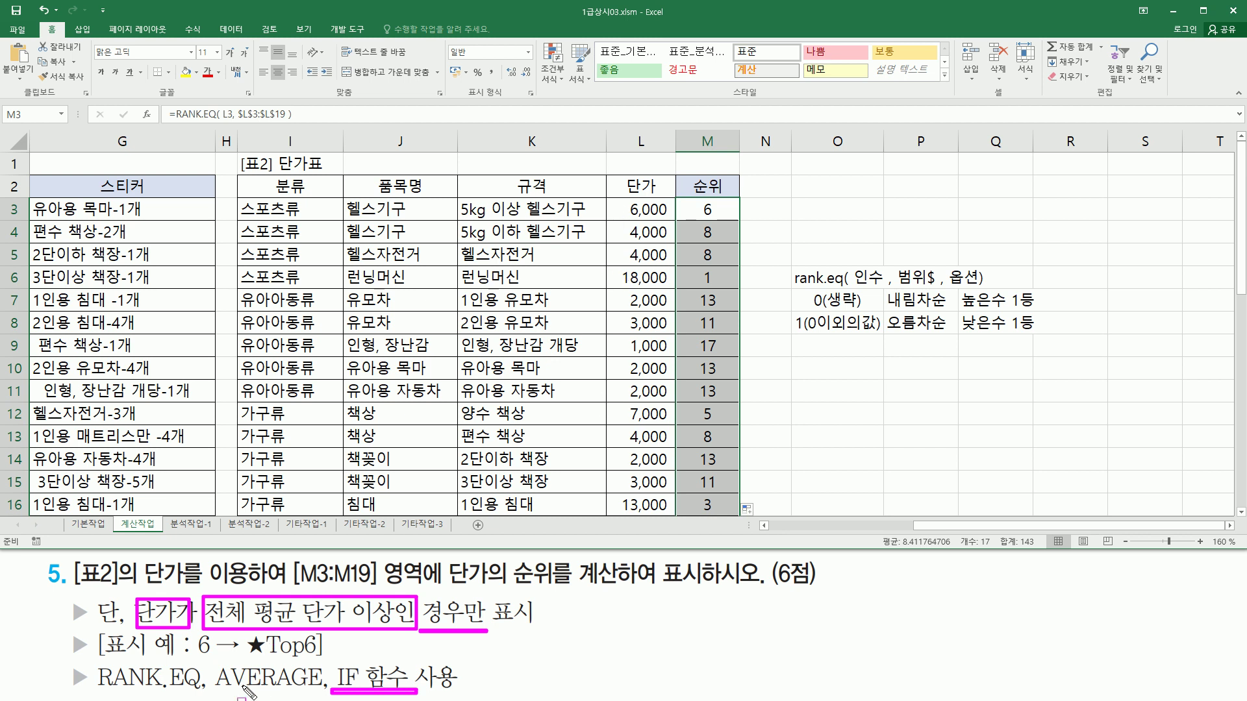
pyautogui.moveTo(216, 691); pyautogui.dragTo(318, 692)
pyautogui.press('Escape')
# - Remove the RANK.EQ expression from the formula in M3, keeping only the equals sign
pyautogui.click(706, 209)
pyautogui.doubleClick(706, 209)
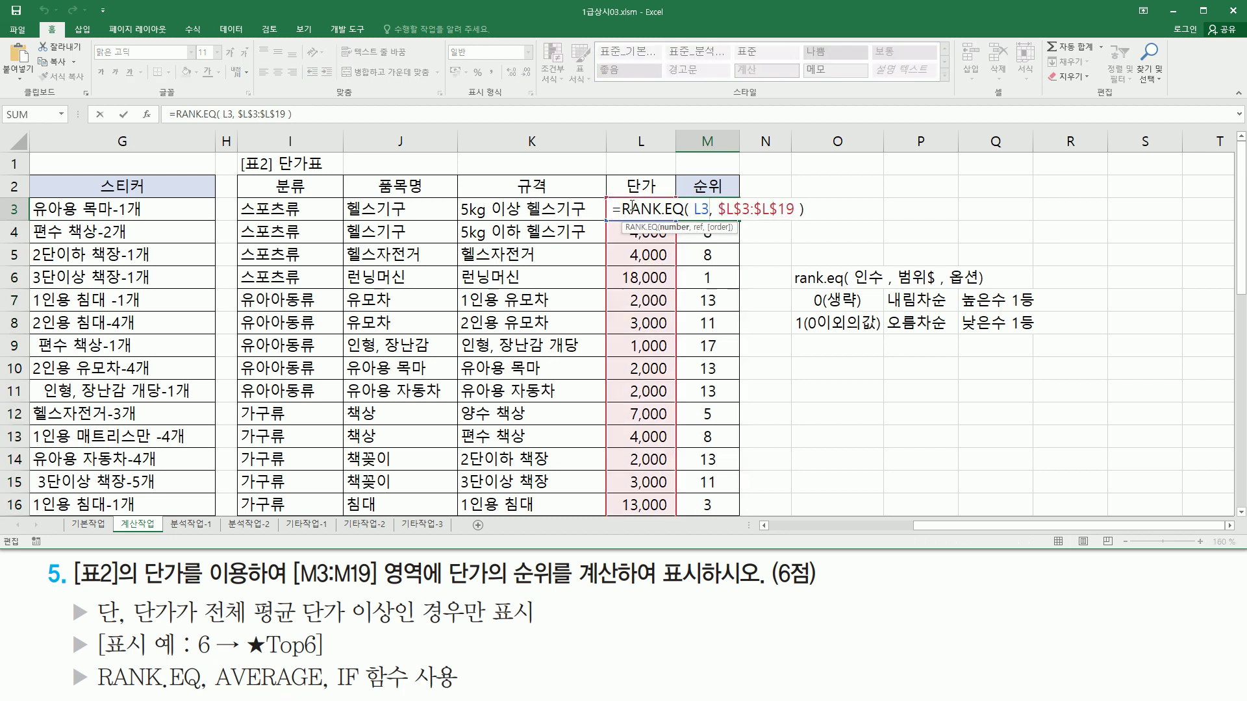
pyautogui.moveTo(624, 211); pyautogui.dragTo(808, 212)
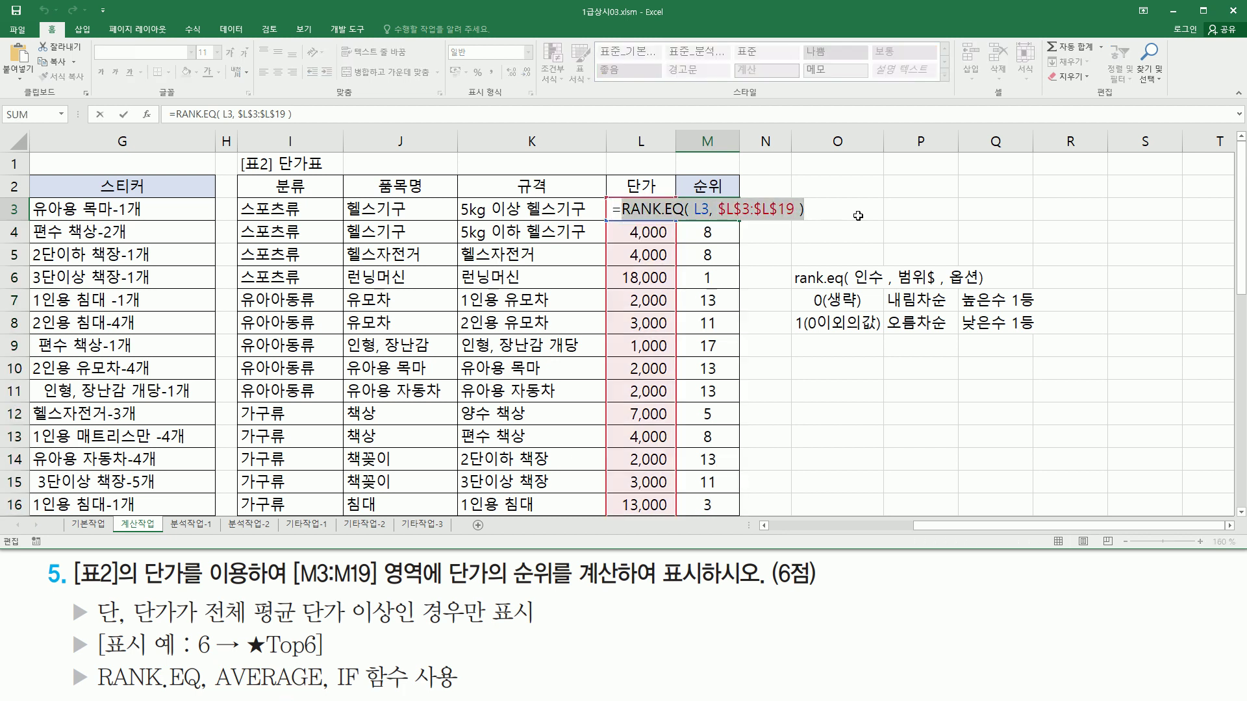
pyautogui.press('Delete')
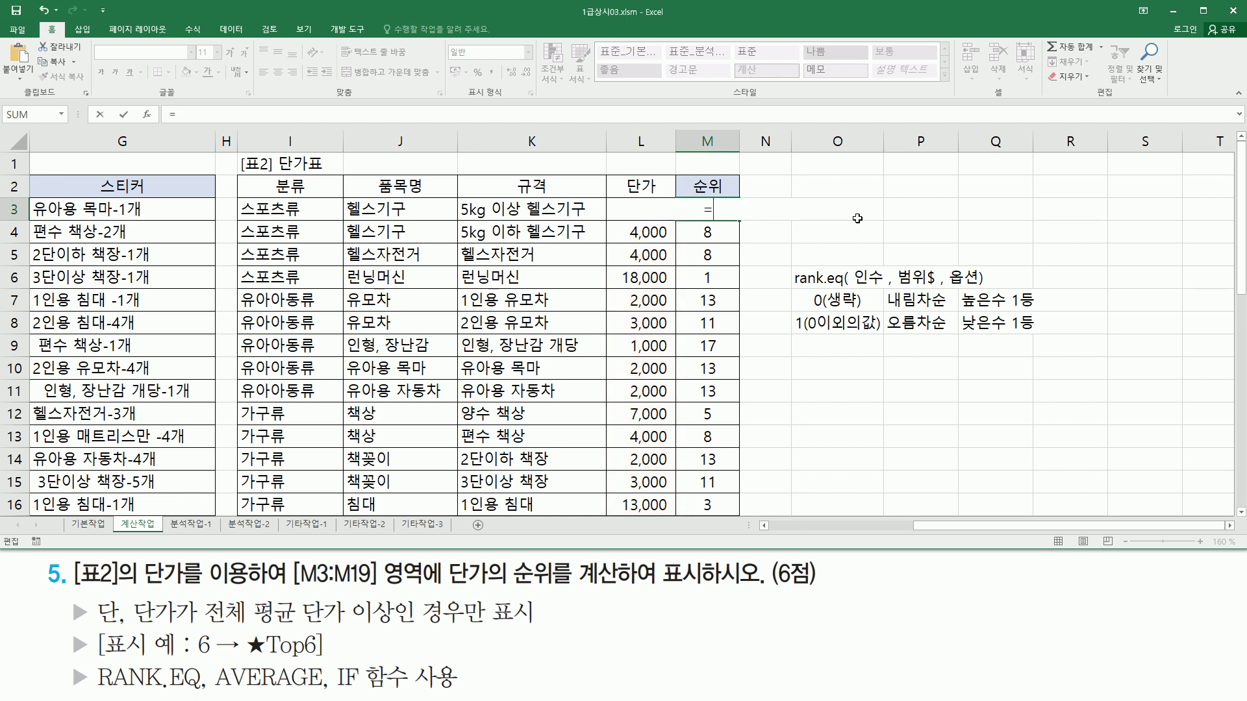
# - Begin an IF formula in M3 whose test compares L3 with >= against an AVERAGE function
pyautogui.write('if')
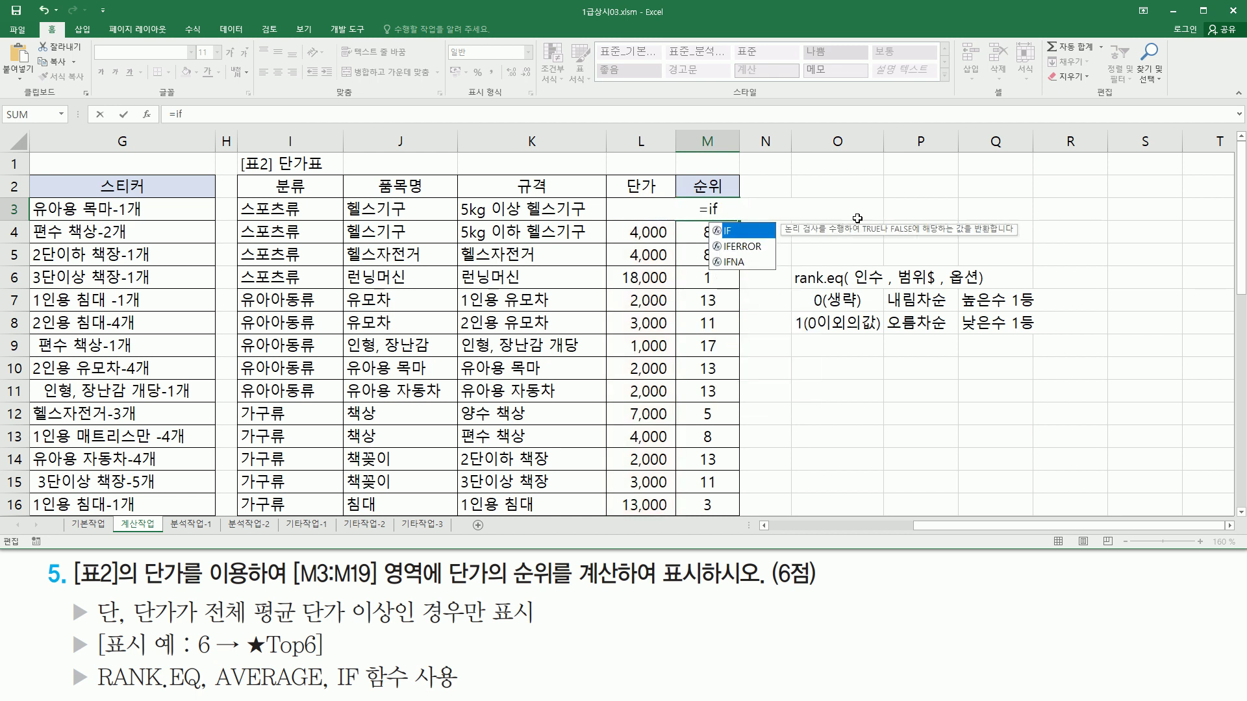
pyautogui.write('(')
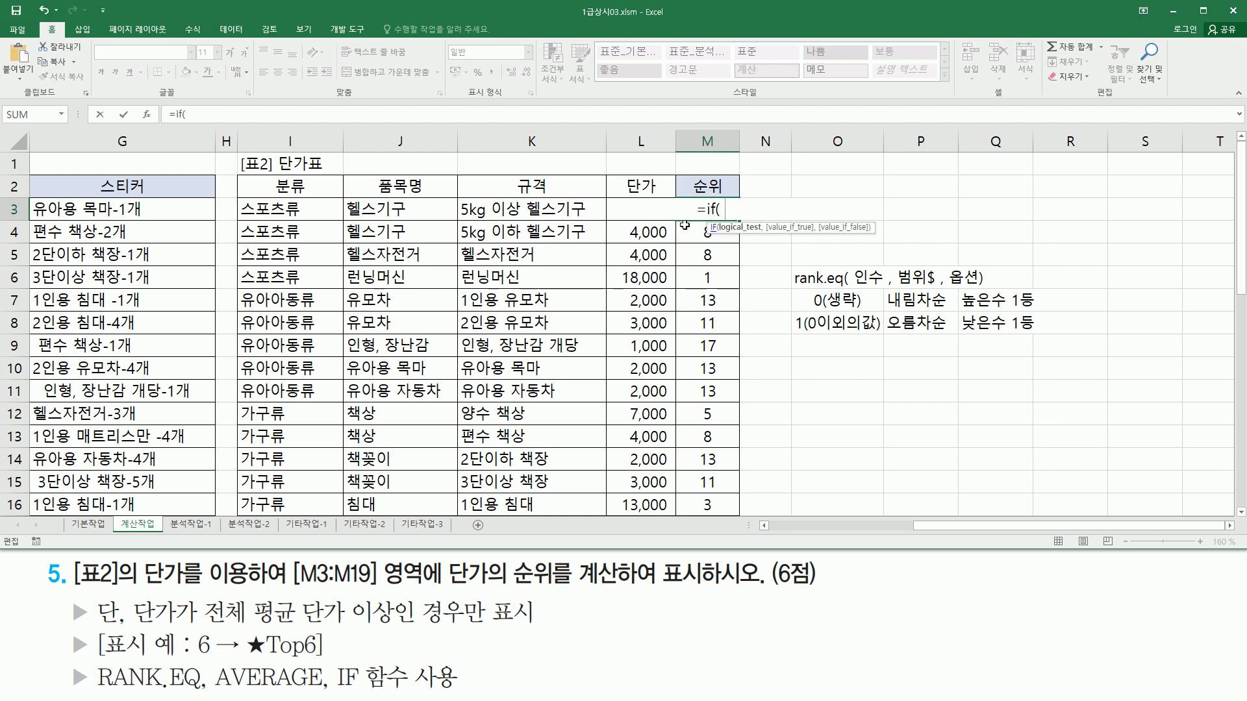
pyautogui.click(635, 238)
pyautogui.press('Up')
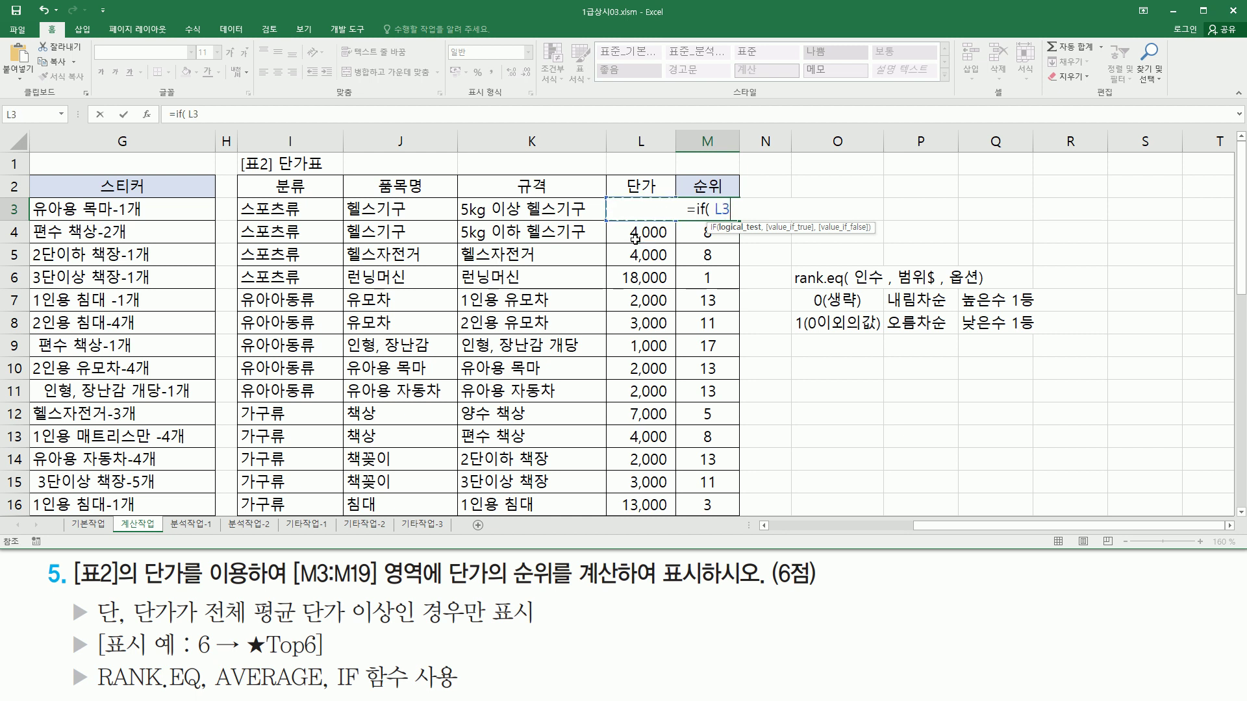
pyautogui.write('>=')
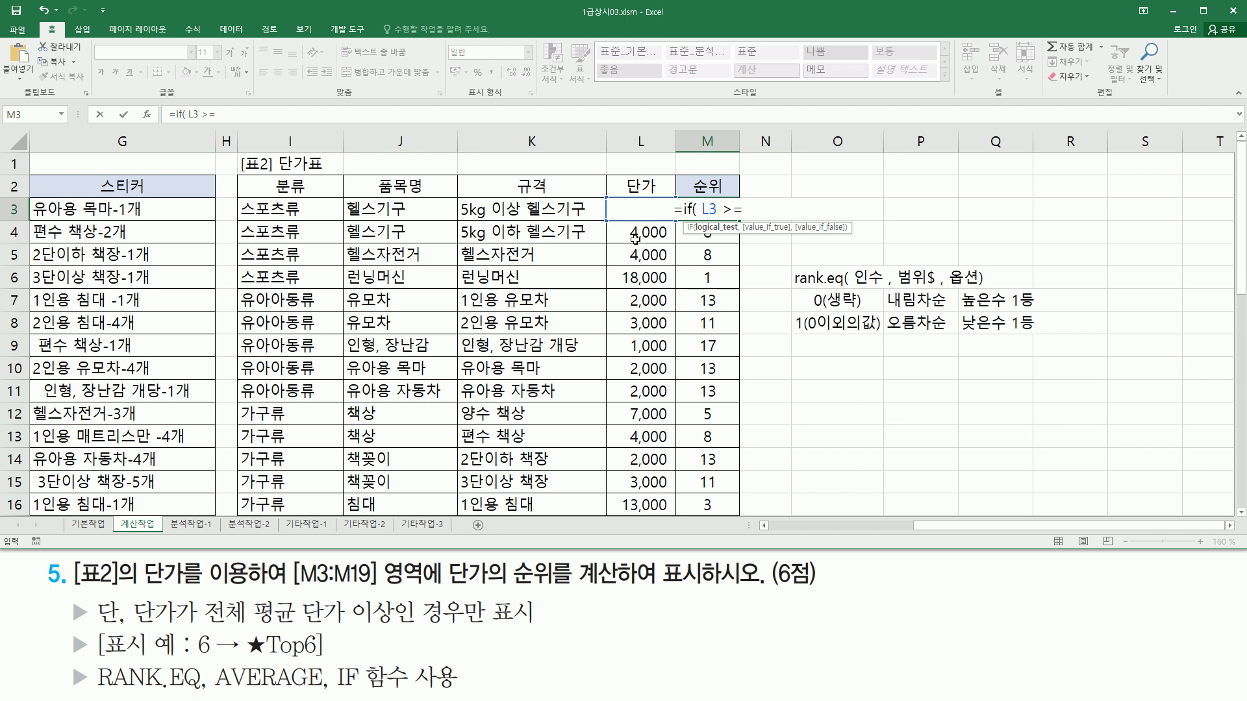
pyautogui.write('aver')
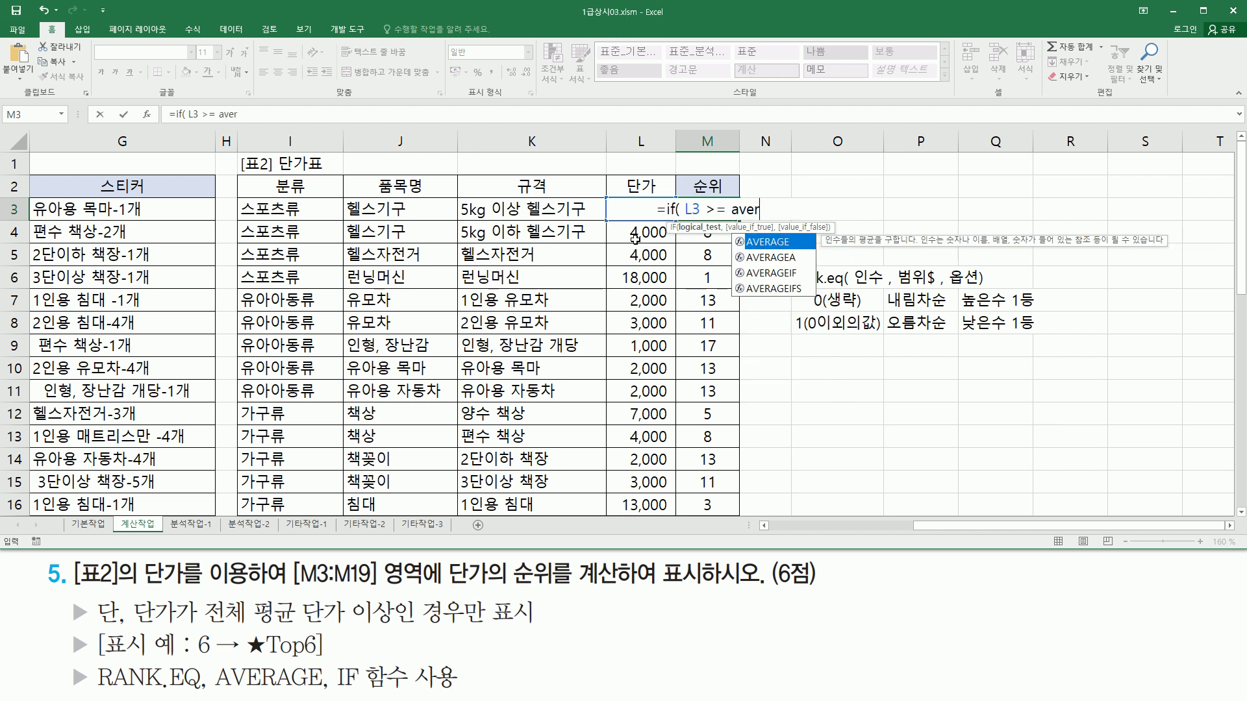
pyautogui.press('Tab')
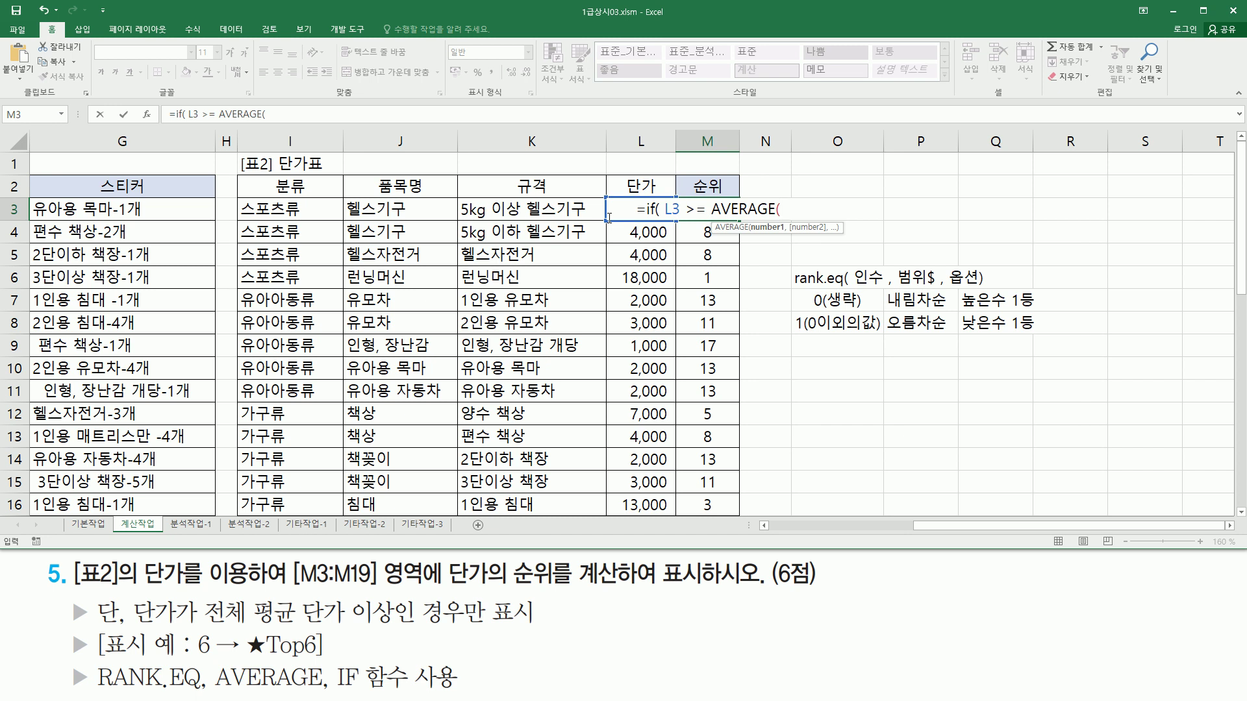
# - Set L3:L19 as the range of the AVERAGE function in M3's formula
pyautogui.click(600, 213)
pyautogui.press('Right')
pyautogui.hotkey('shift', 'Down')
pyautogui.hotkey('shift', 'Down')
pyautogui.hotkey('shift', 'Down')
pyautogui.hotkey('shift', 'Down')
pyautogui.hotkey('shift', 'Down')
pyautogui.hotkey('shift', 'Down')
pyautogui.hotkey('shift', 'Down')
pyautogui.hotkey('shift', 'Down')
pyautogui.hotkey('shift', 'Down')
pyautogui.hotkey('shift', 'Down')
pyautogui.hotkey('shift', 'Down')
pyautogui.hotkey('shift', 'Down')
pyautogui.hotkey('shift', 'Down')
pyautogui.hotkey('shift', 'Down')
pyautogui.hotkey('shift', 'Down')
pyautogui.hotkey('shift', 'Down')
pyautogui.hotkey('shift', 'Down')
pyautogui.hotkey('shift', 'Down')
pyautogui.hotkey('shift', 'Down')
pyautogui.hotkey('shift', 'Down')
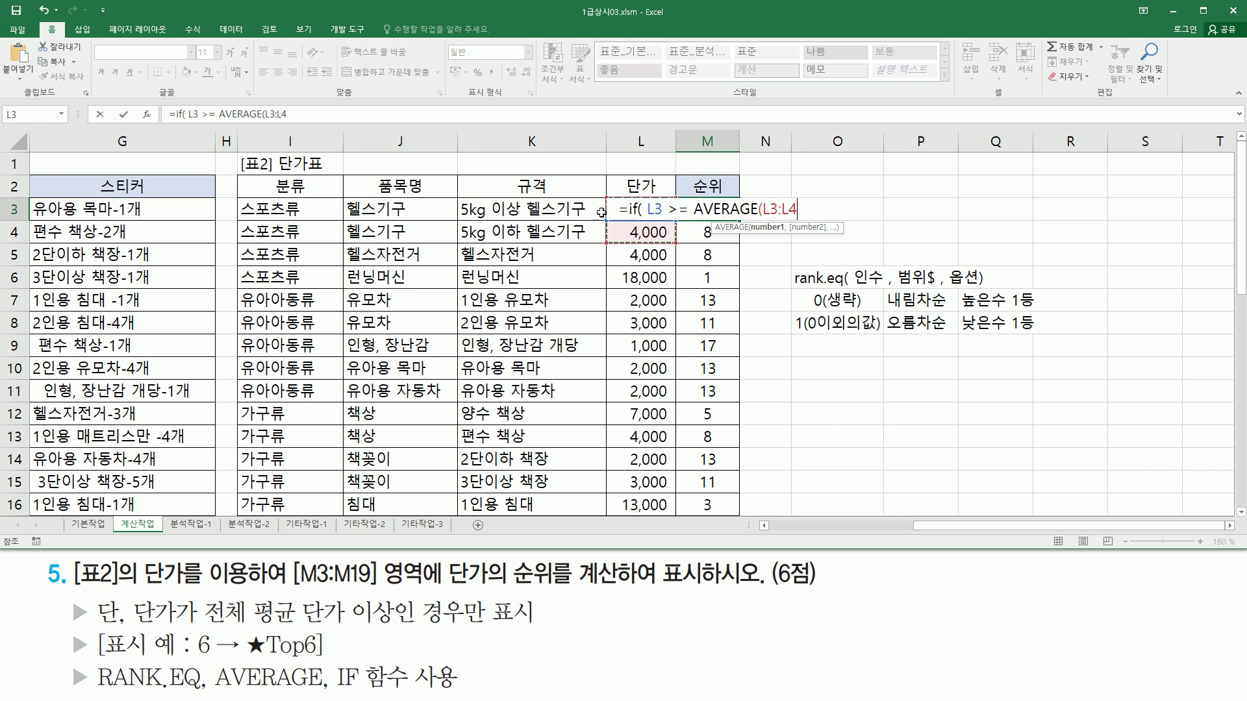
pyautogui.hotkey('shift', 'Up')
pyautogui.hotkey('shift', 'Up')
pyautogui.hotkey('shift', 'Up')
pyautogui.hotkey('shift', 'Up')
pyautogui.hotkey('shift', 'Up')
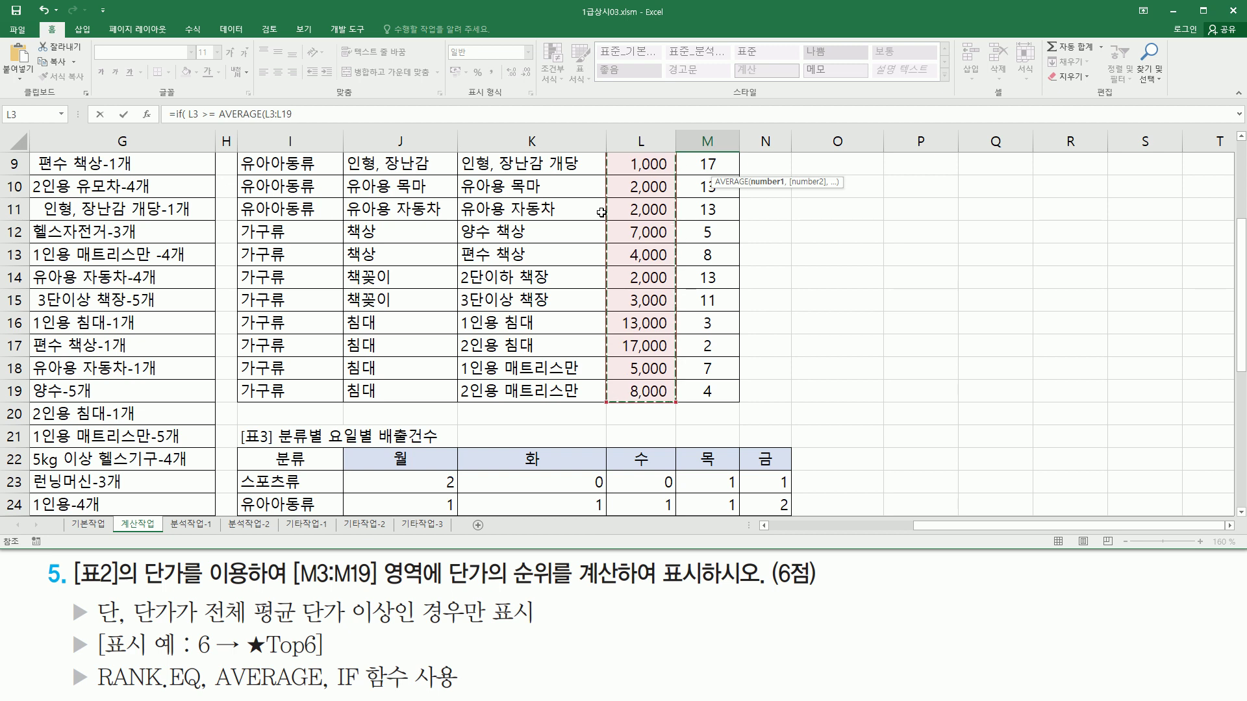
pyautogui.scroll(3, 739, 218)
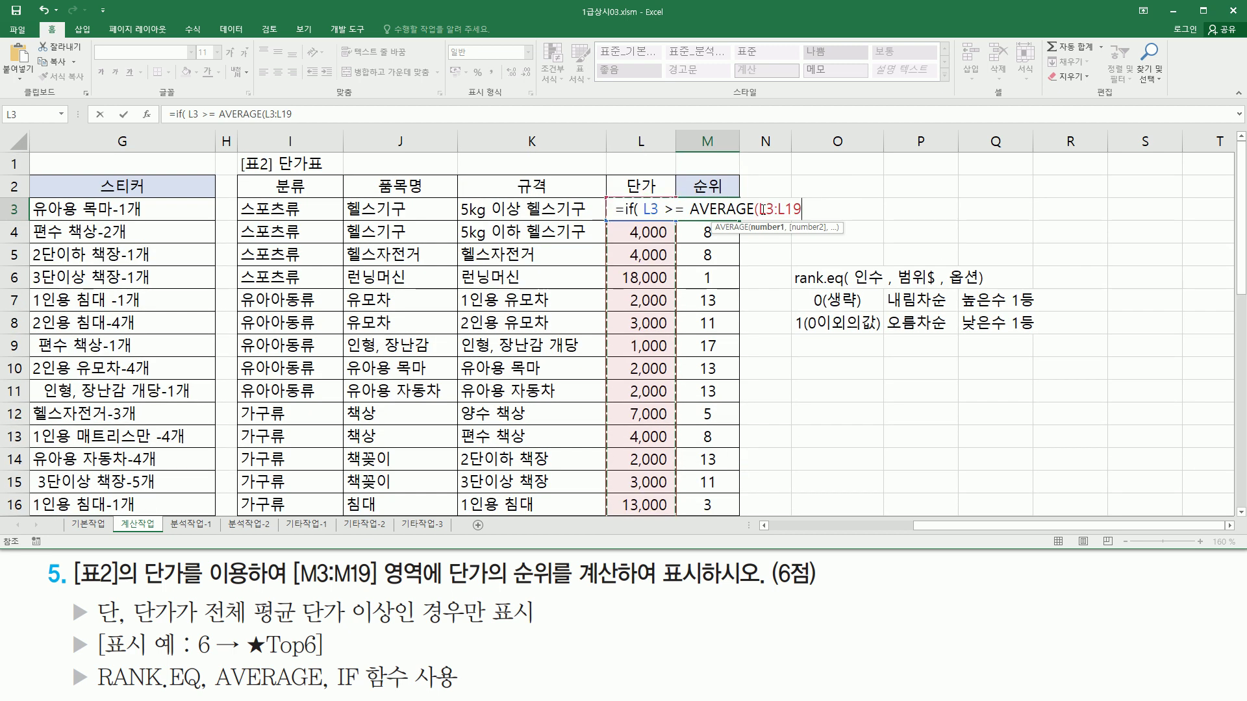
# - Make the AVERAGE range absolute as $L$3:$L$19 and complete the IF function's logical test
pyautogui.moveTo(760, 209); pyautogui.dragTo(803, 210)
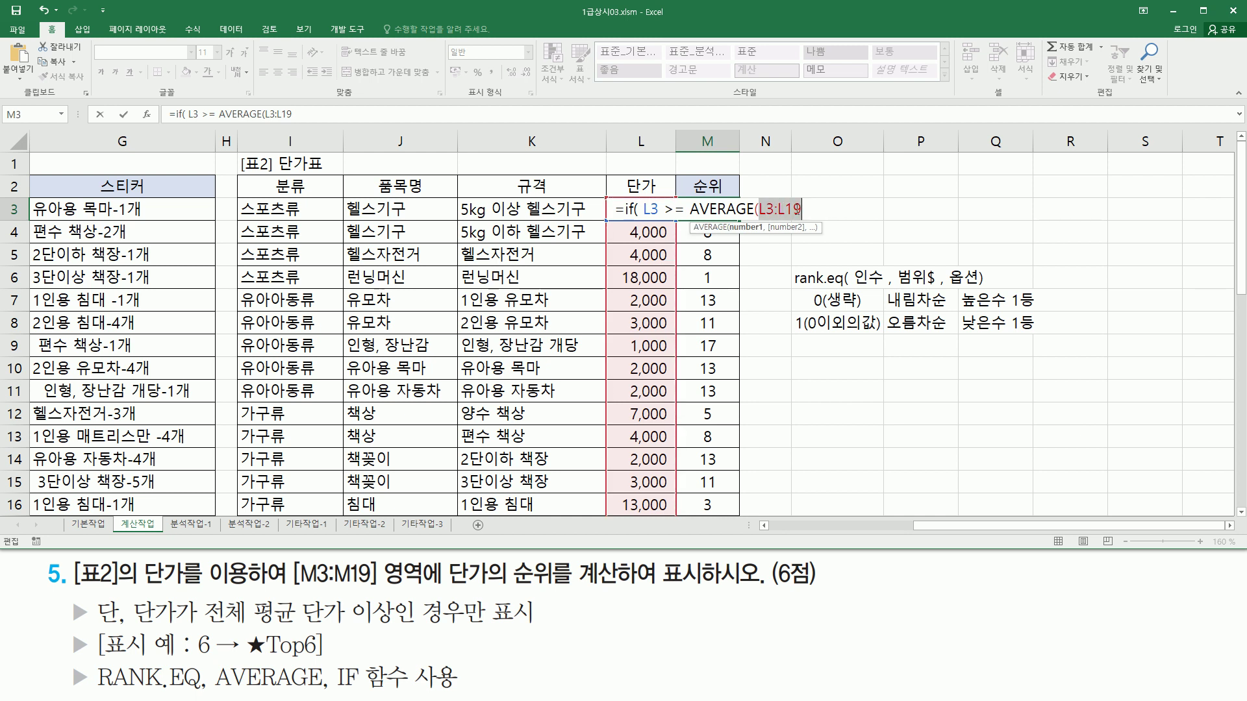
pyautogui.press('F4')
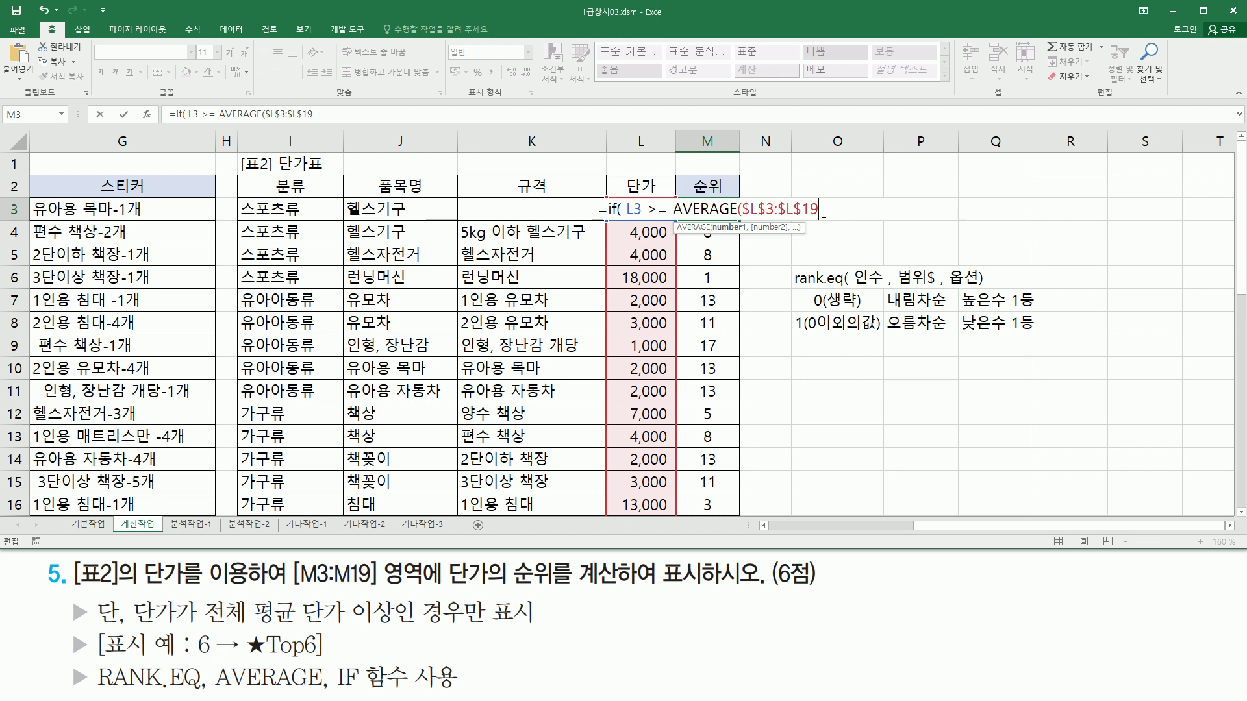
pyautogui.write(')')
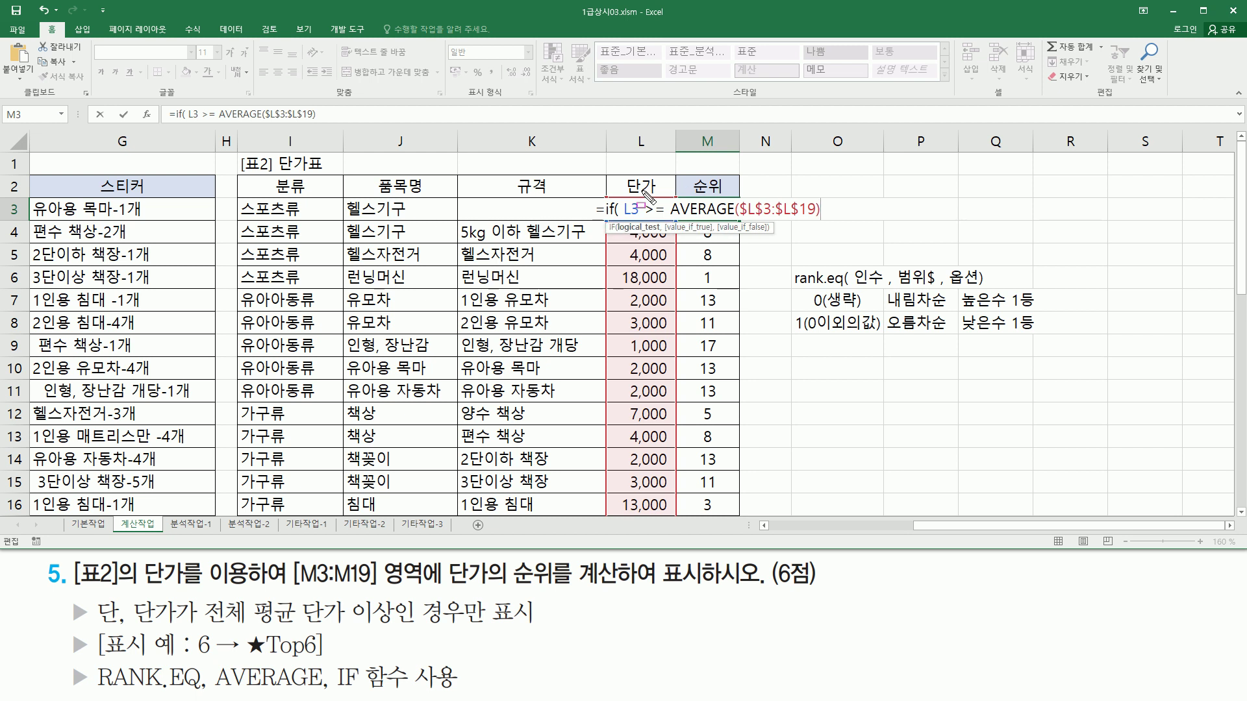
pyautogui.moveTo(624, 217); pyautogui.dragTo(820, 219)
pyautogui.press('Escape')
pyautogui.write(',')
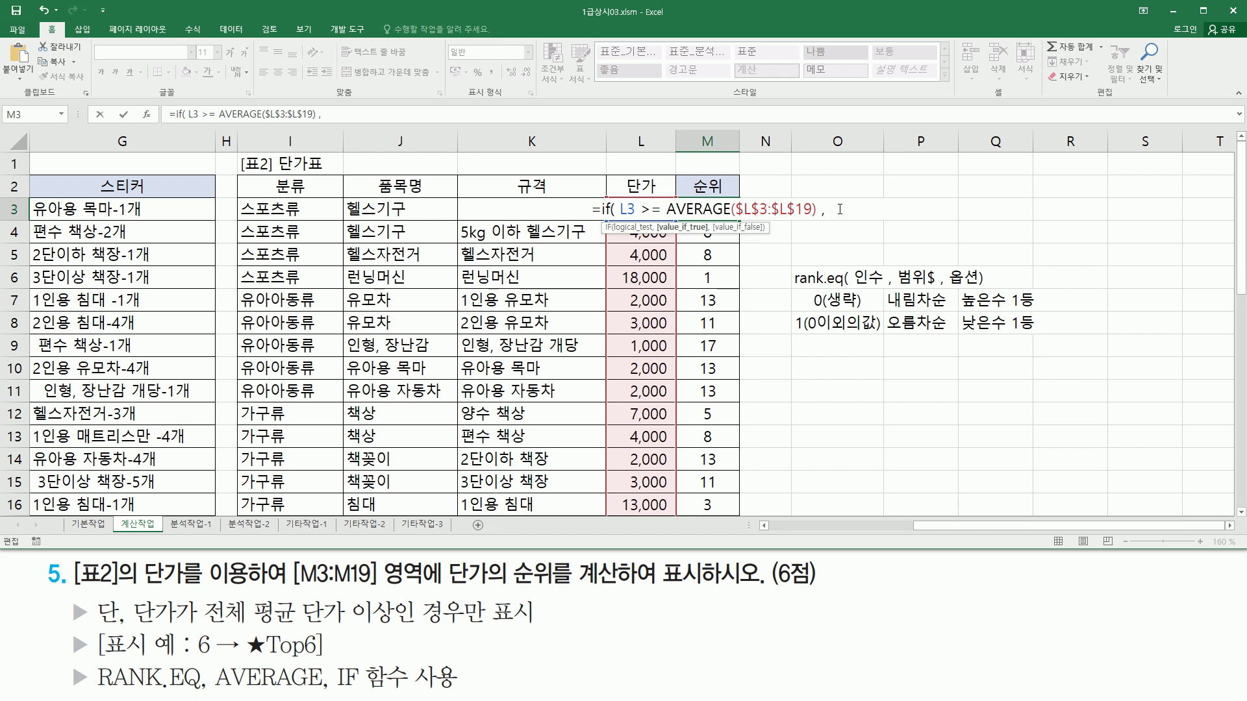
# - Use RANK.EQ( L3, $L$3:$L$19 ) as the true result and "" as the false result, and enter the IF formula in M3
pyautogui.write('RANK.EQ( L3, $L$3:$L$19 )')
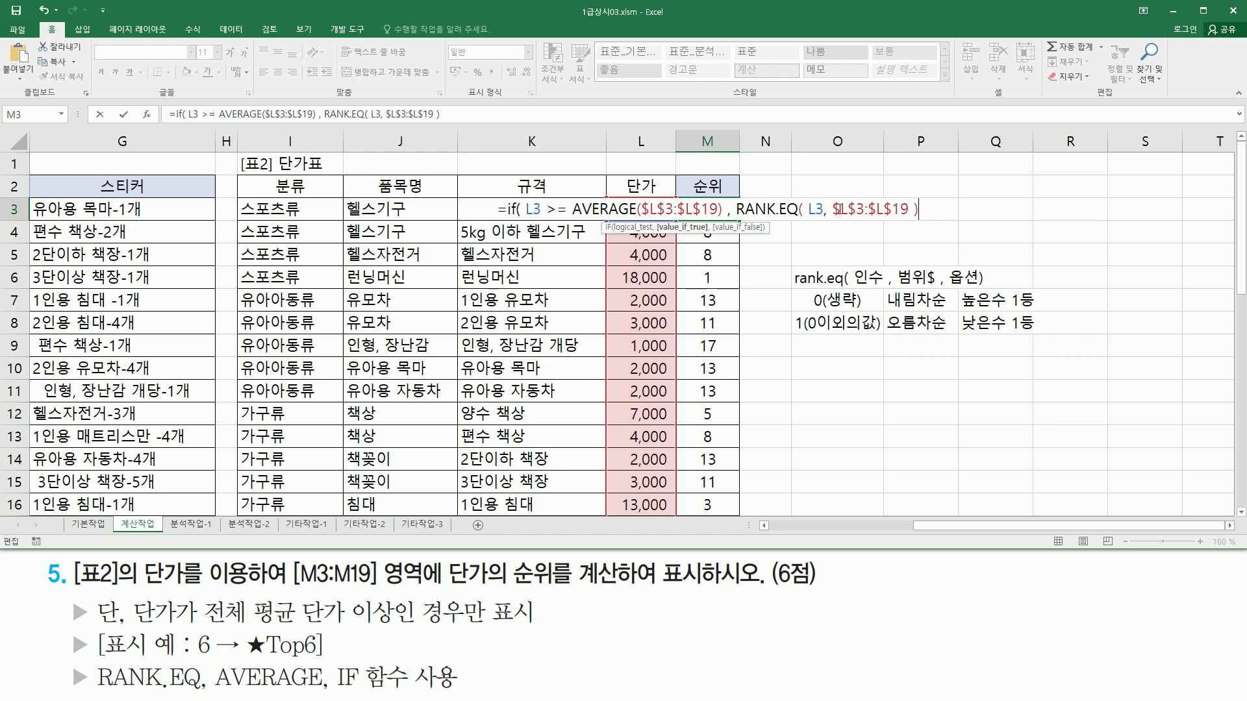
pyautogui.write(' ,""')
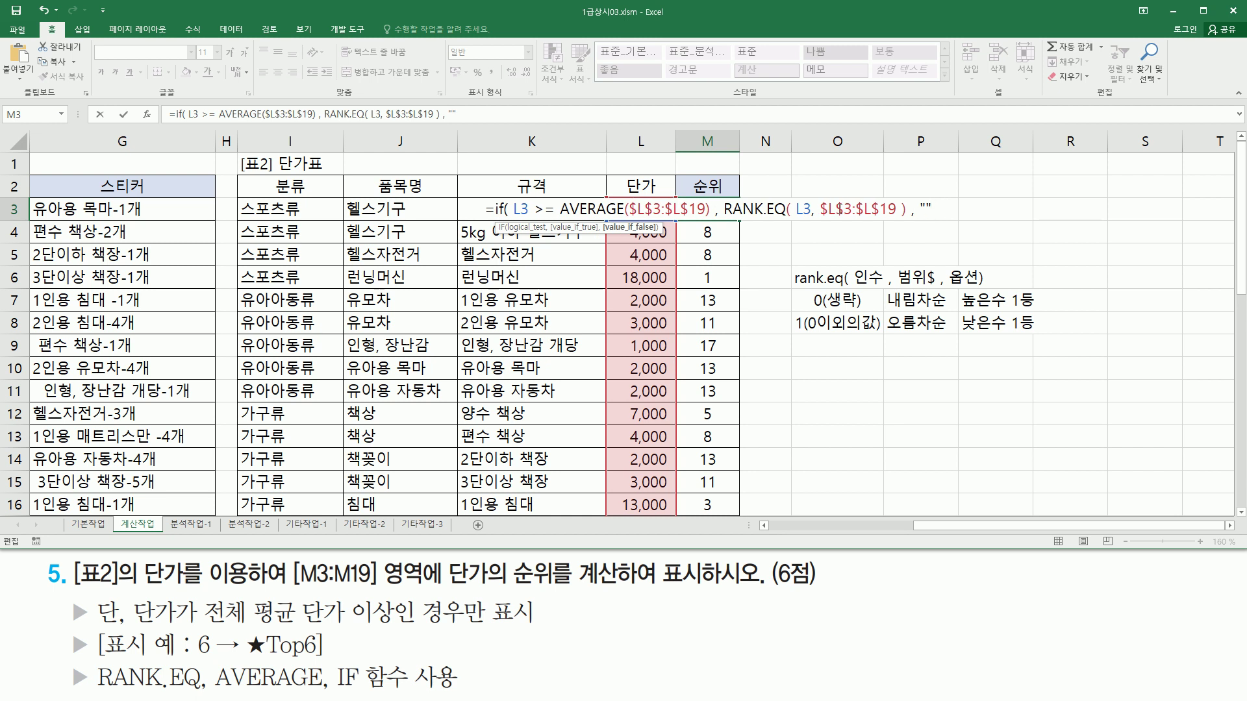
pyautogui.write(')')
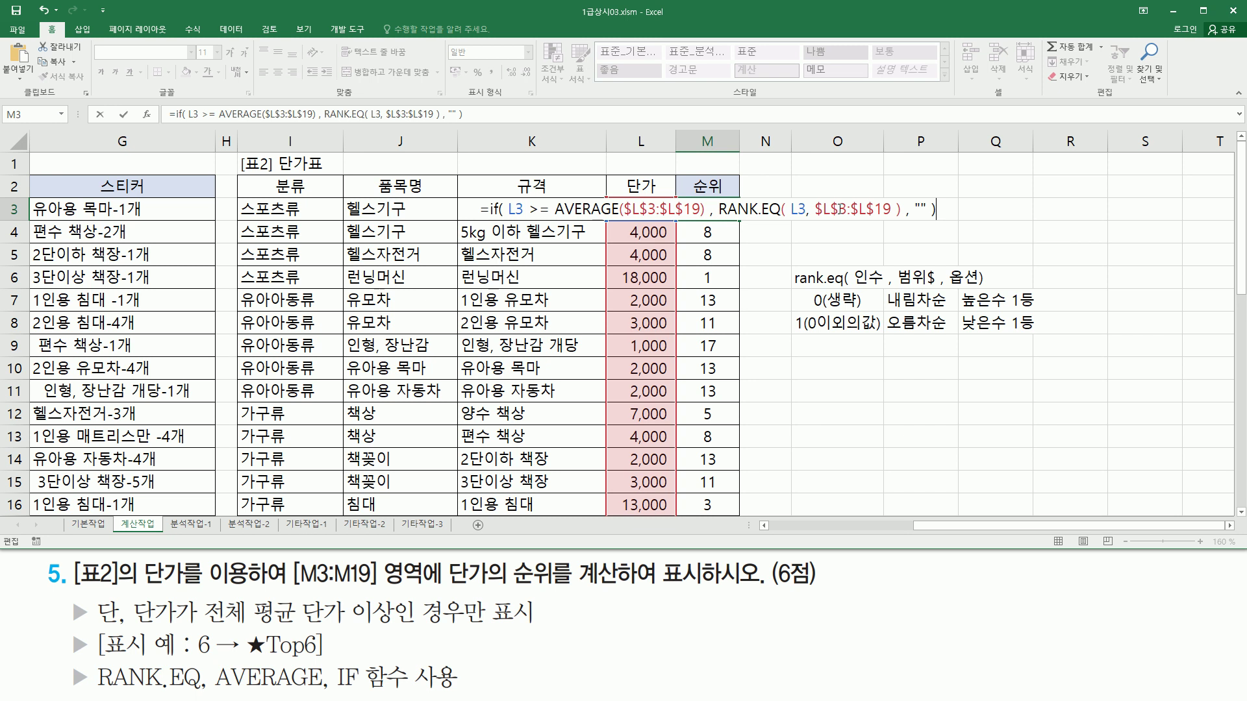
pyautogui.press('Return')
pyautogui.click(726, 213)
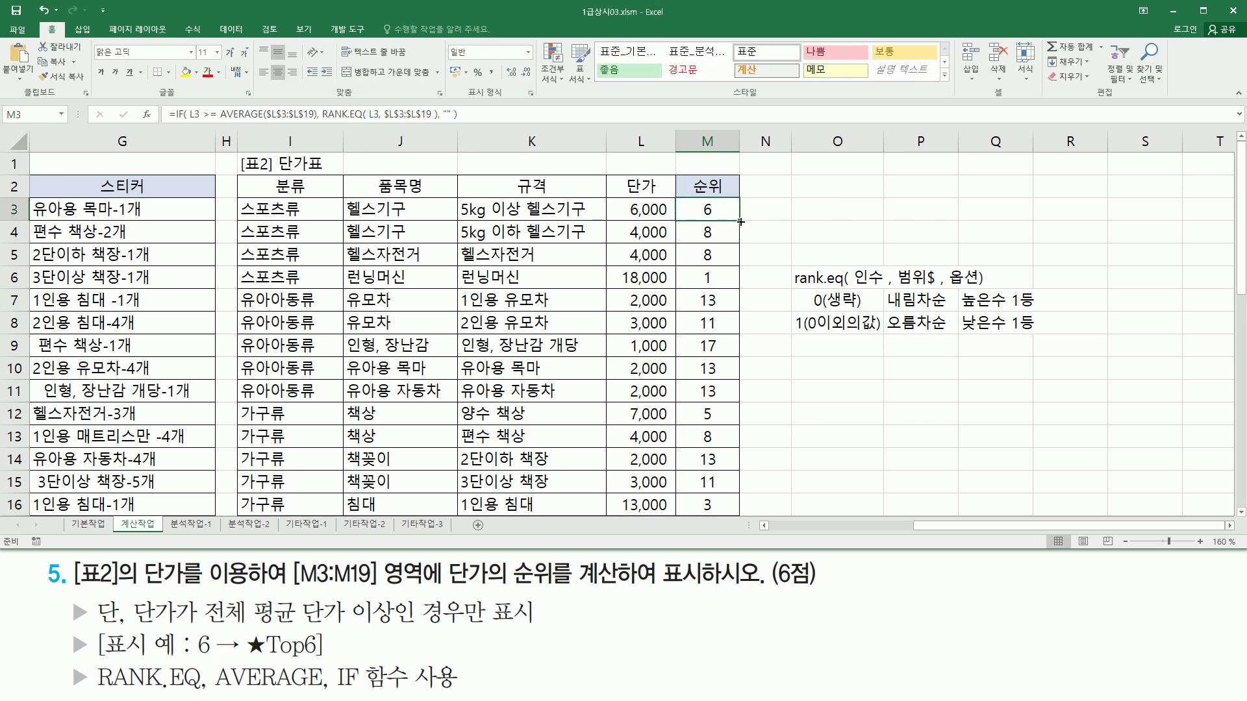
# - Fill the IF formula from M3 down through M19 and check the ranks against the task's display example
pyautogui.moveTo(741, 221); pyautogui.dragTo(744, 493)
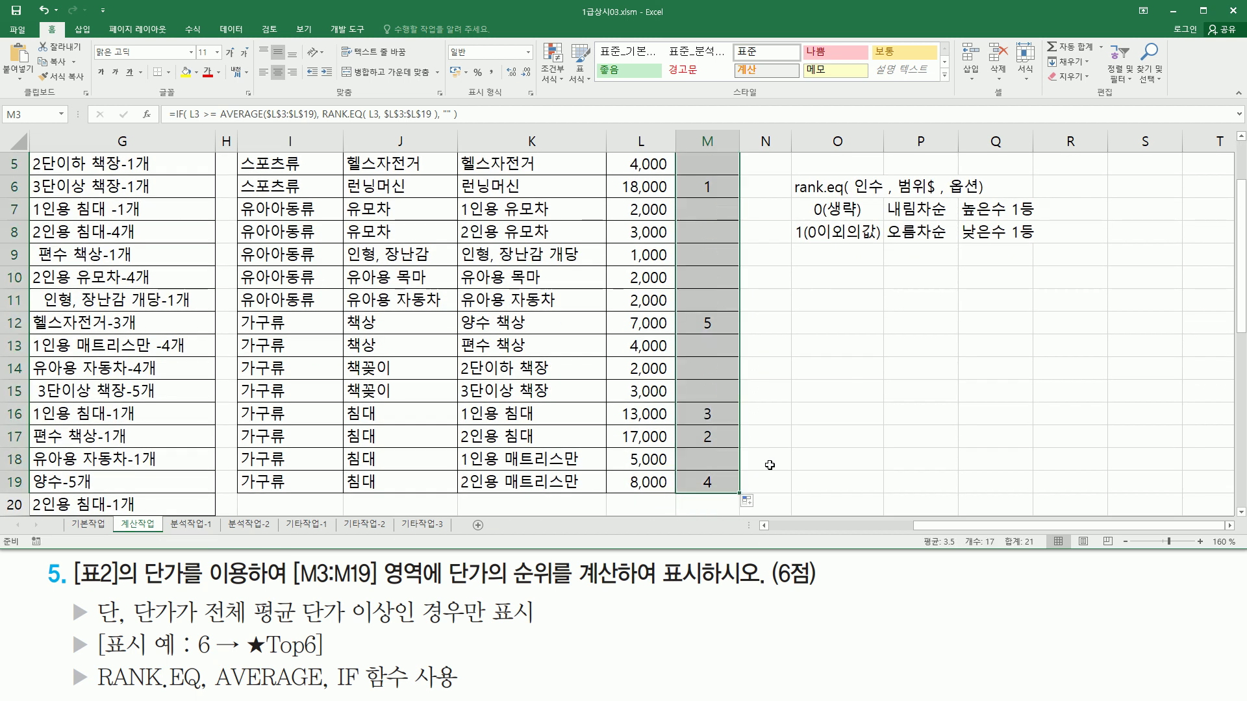
pyautogui.scroll(2, 769, 465)
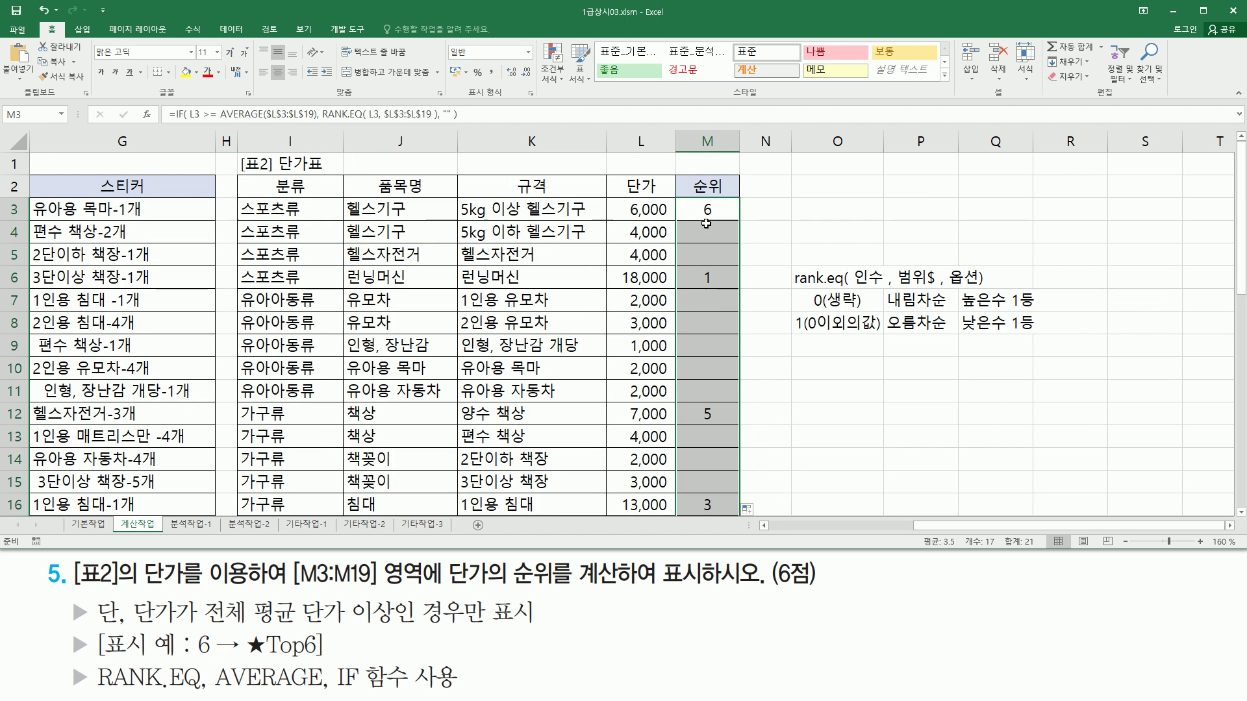
pyautogui.scroll(-3, 708, 363)
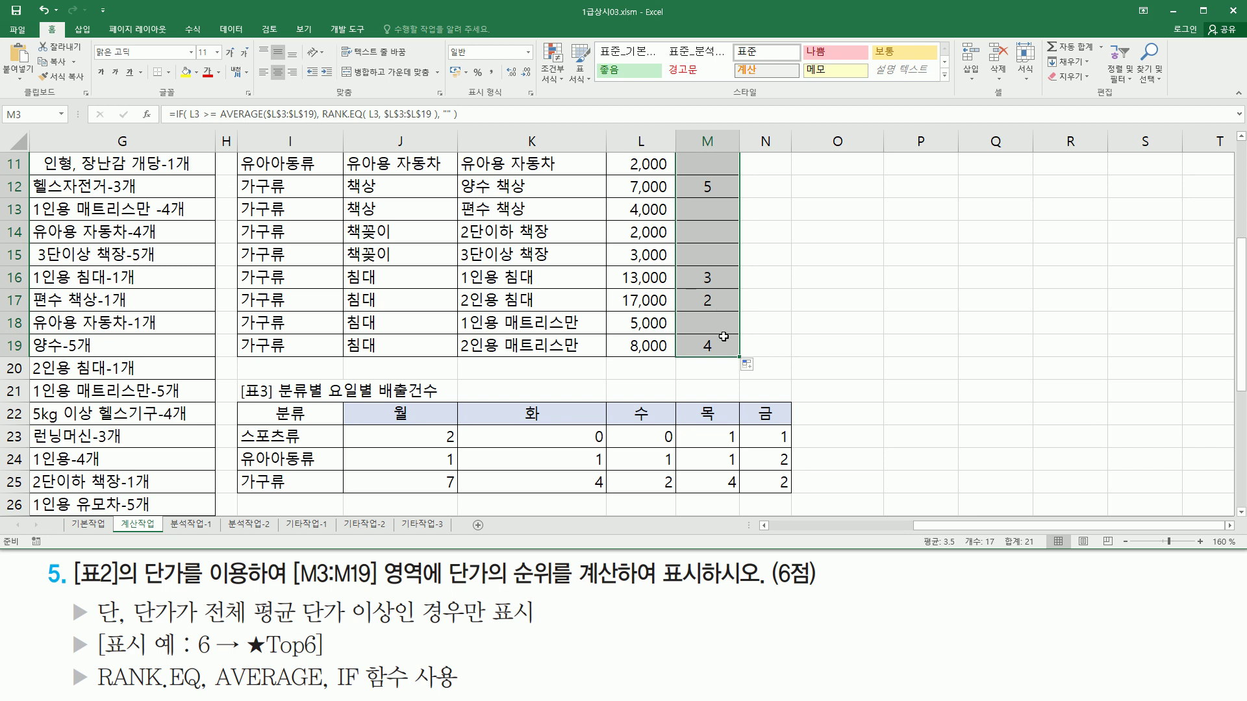
pyautogui.scroll(3, 720, 344)
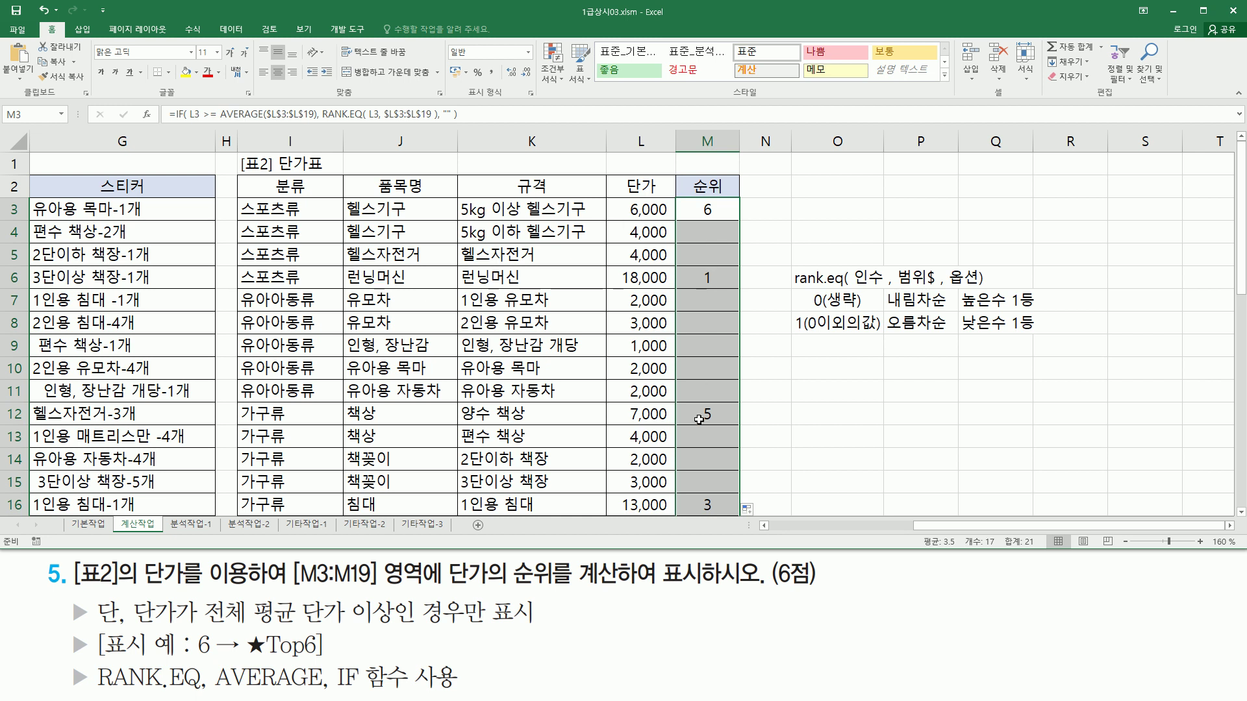
pyautogui.moveTo(101, 660); pyautogui.dragTo(300, 659)
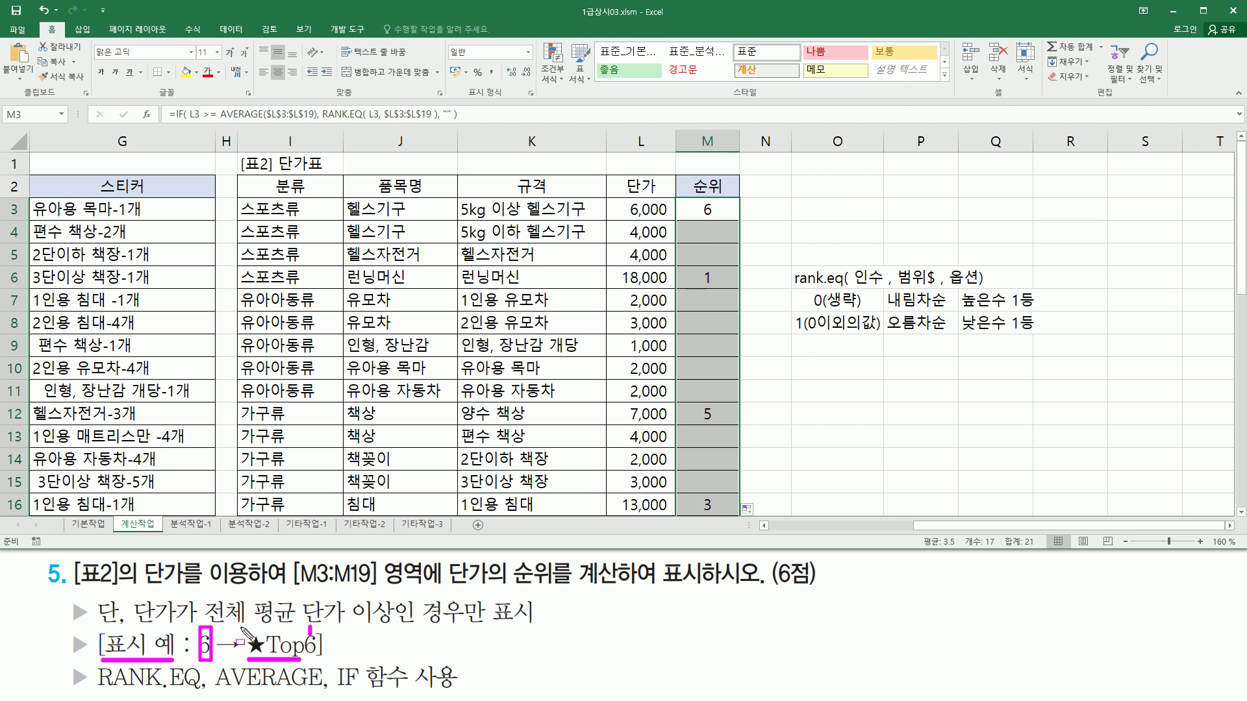
pyautogui.moveTo(248, 627)
pyautogui.mouseDown()
pyautogui.moveTo(248, 661)
pyautogui.moveTo(308, 665)
pyautogui.mouseUp()
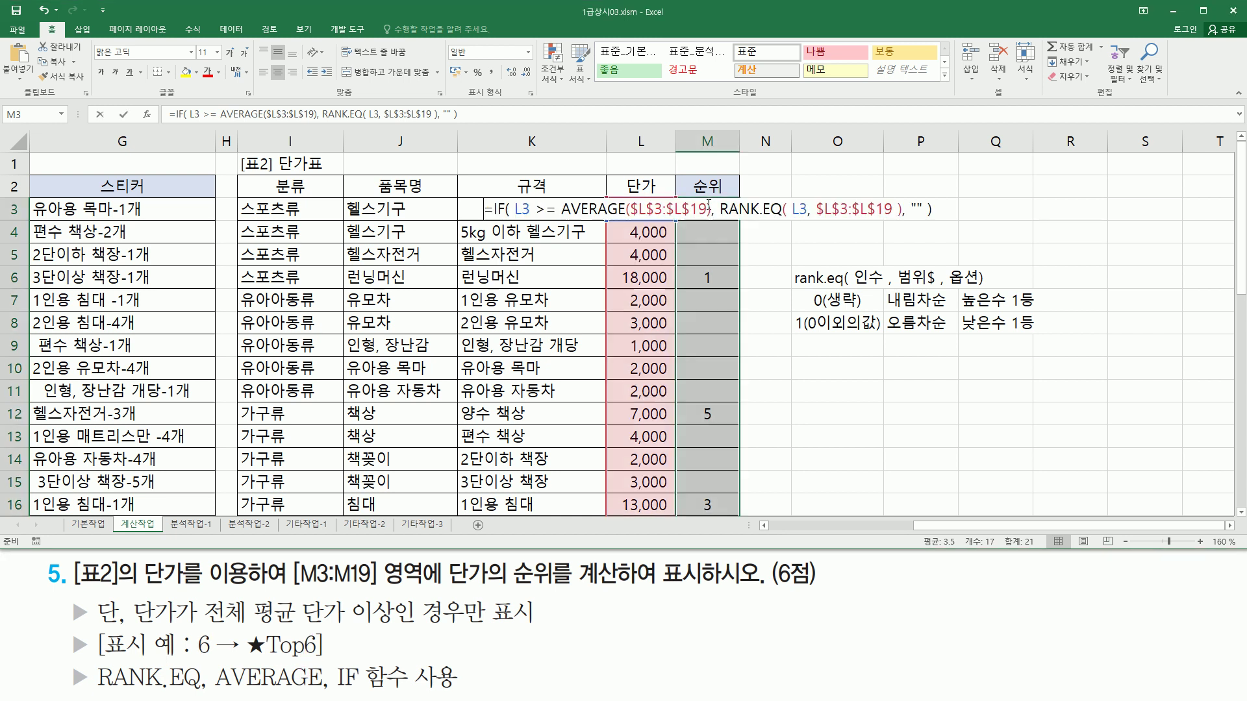
pyautogui.doubleClick(707, 208)
pyautogui.hotkey('ctrl', 'Return')
pyautogui.click(711, 212)
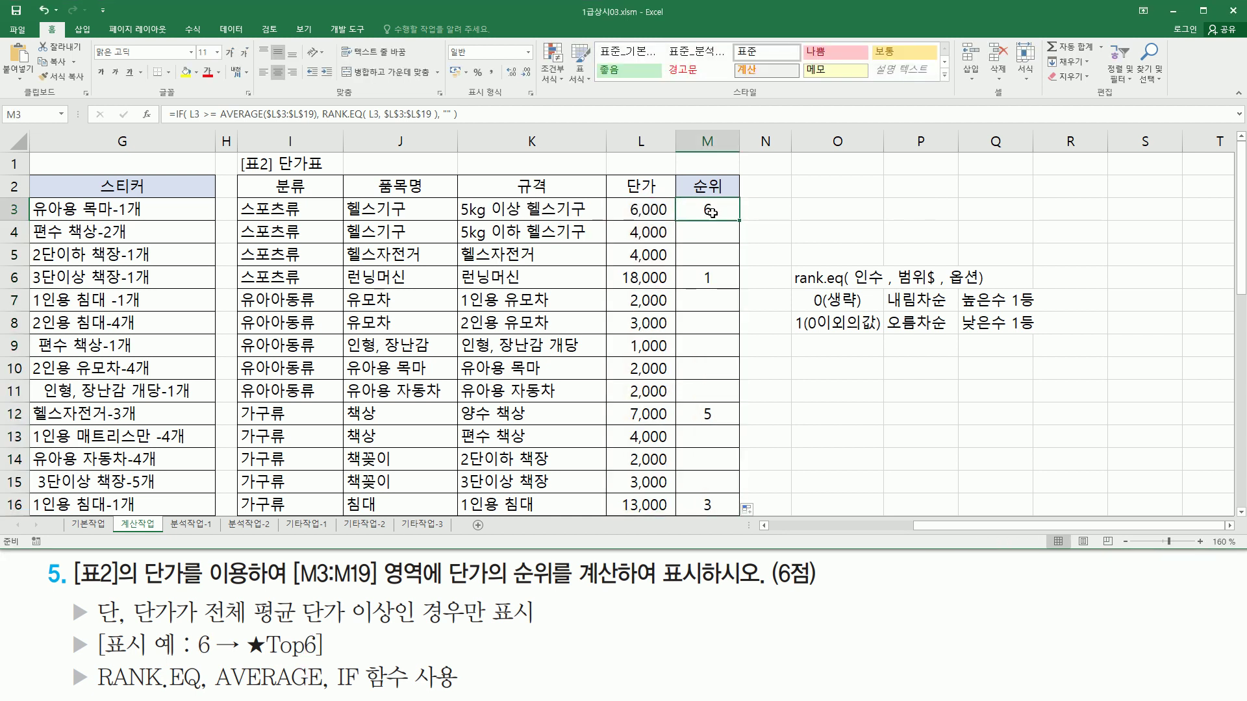
# - Insert an opening quotation mark and the ★ symbol before RANK.EQ in M3's IF formula
pyautogui.doubleClick(710, 211)
pyautogui.moveTo(713, 209); pyautogui.dragTo(903, 212)
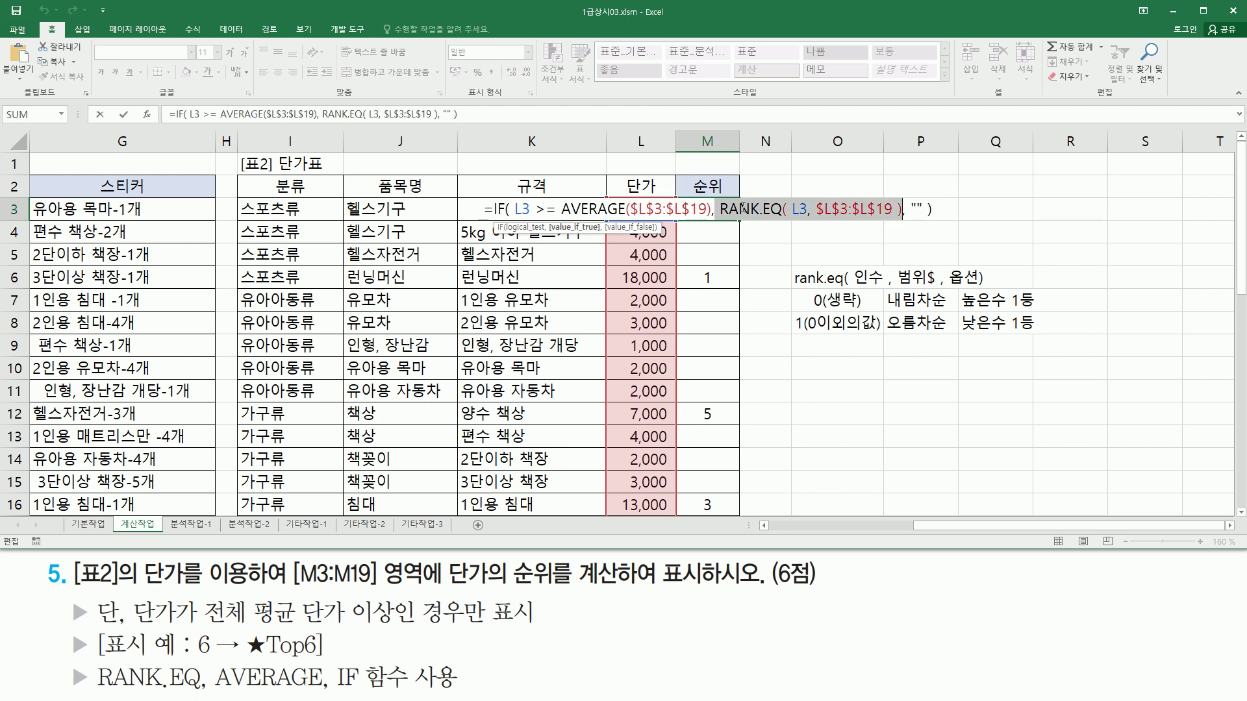
pyautogui.click(724, 211)
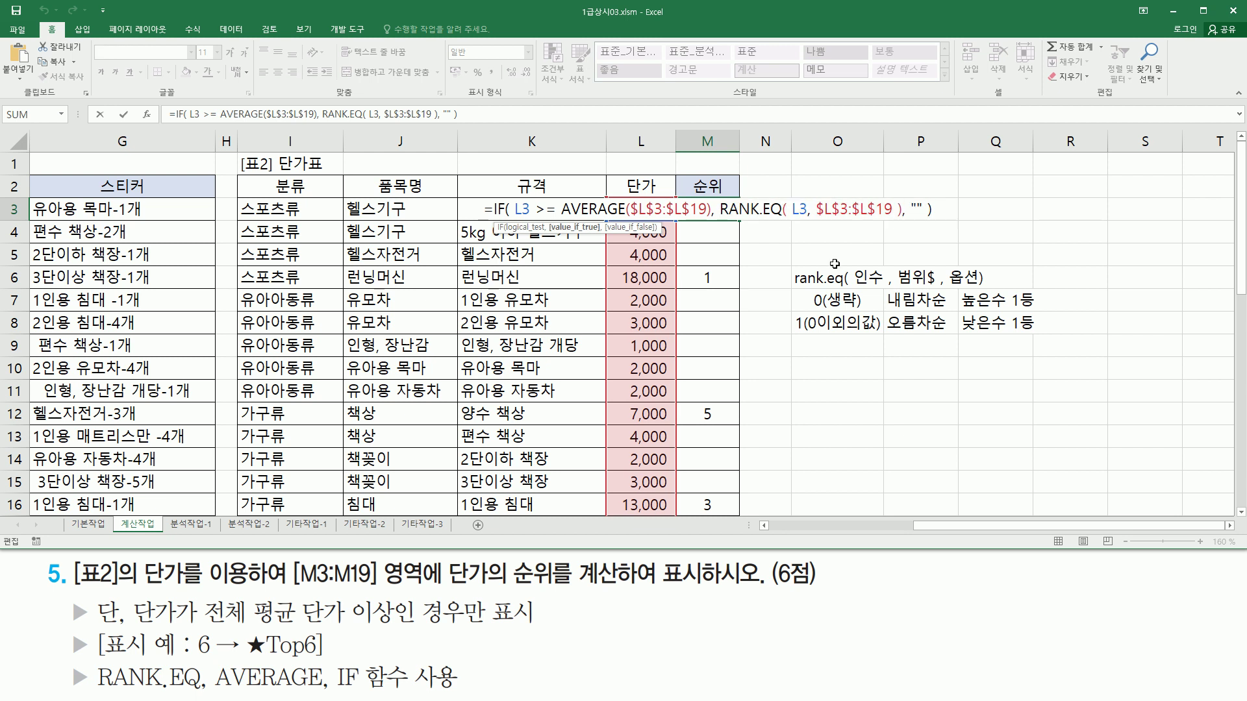
pyautogui.write('"')
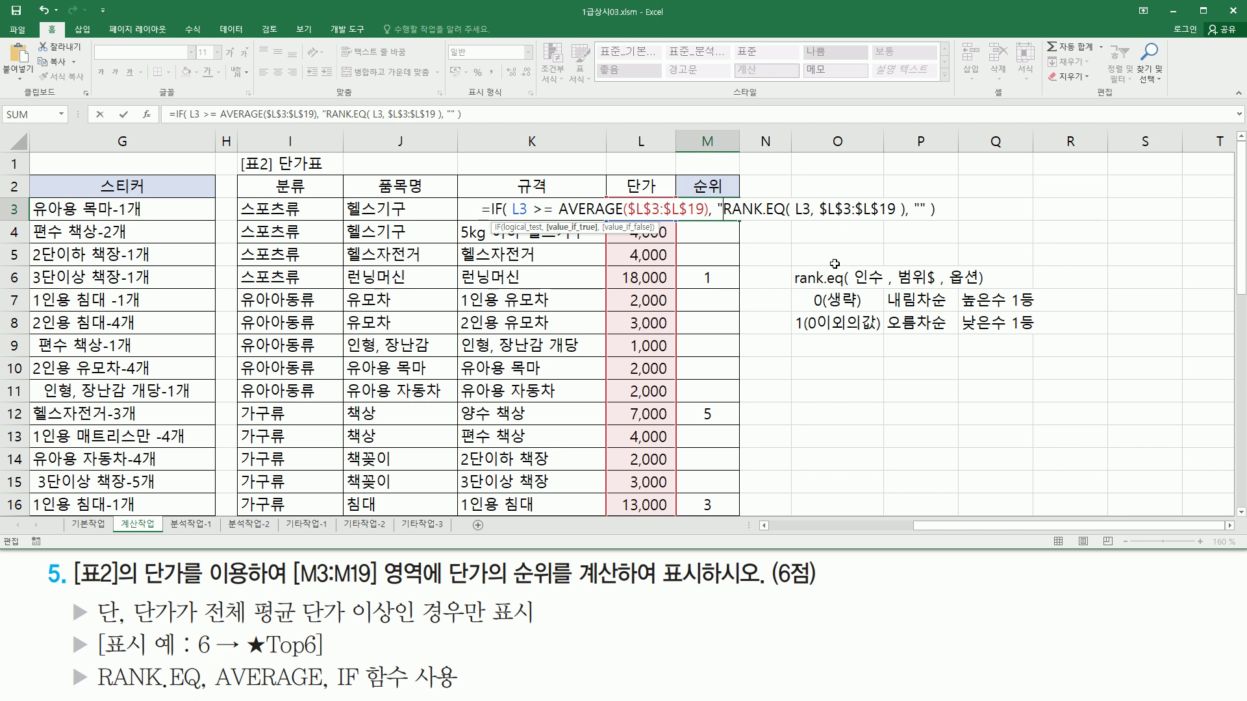
pyautogui.write('ㅁ')
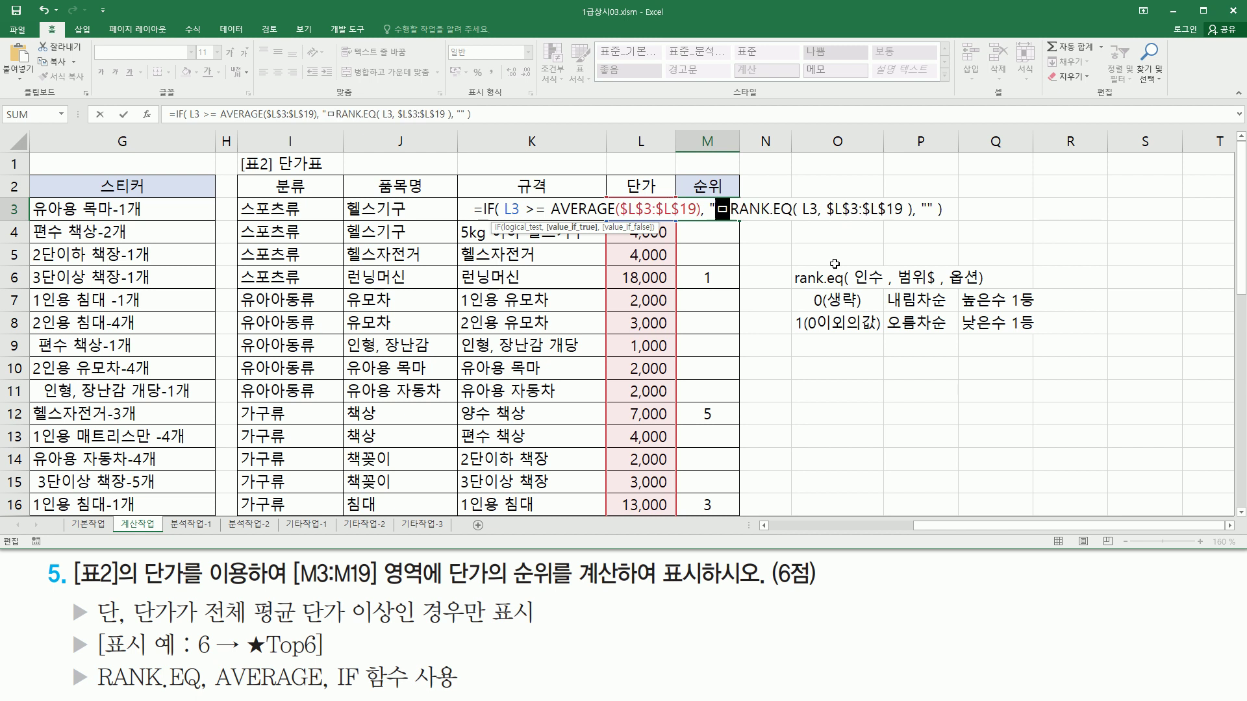
pyautogui.press('Hangul_Hanja')
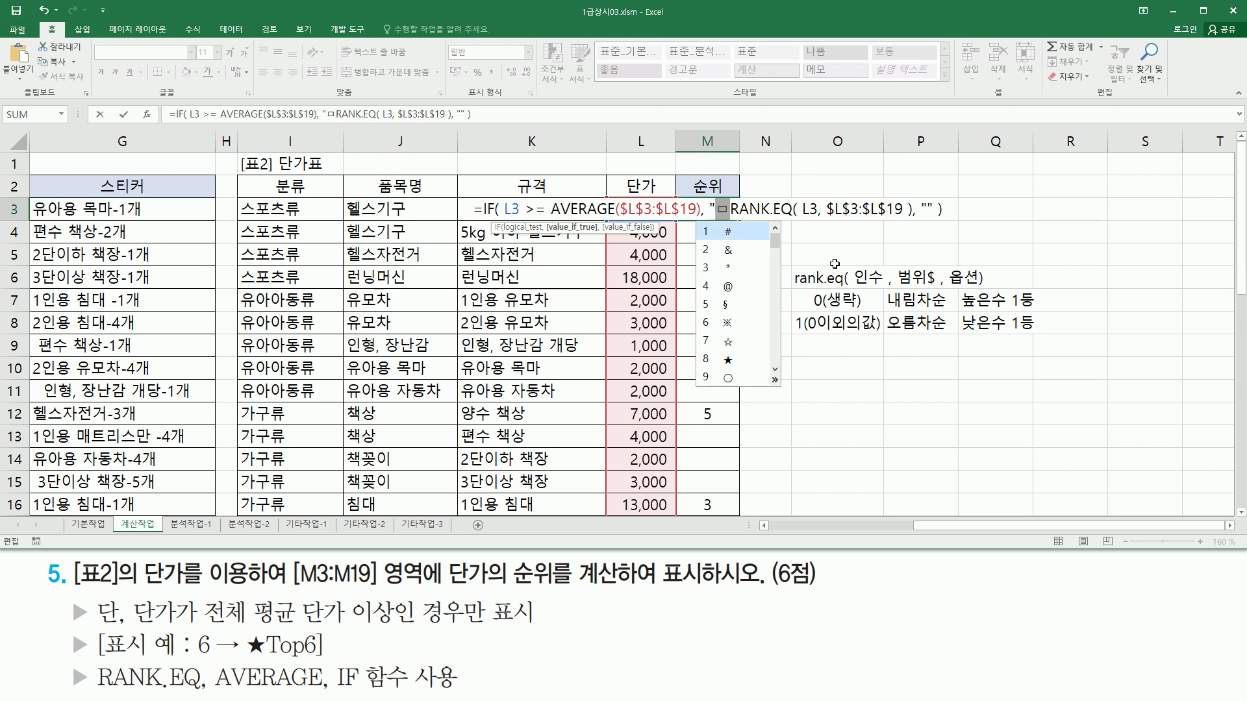
pyautogui.press('8')
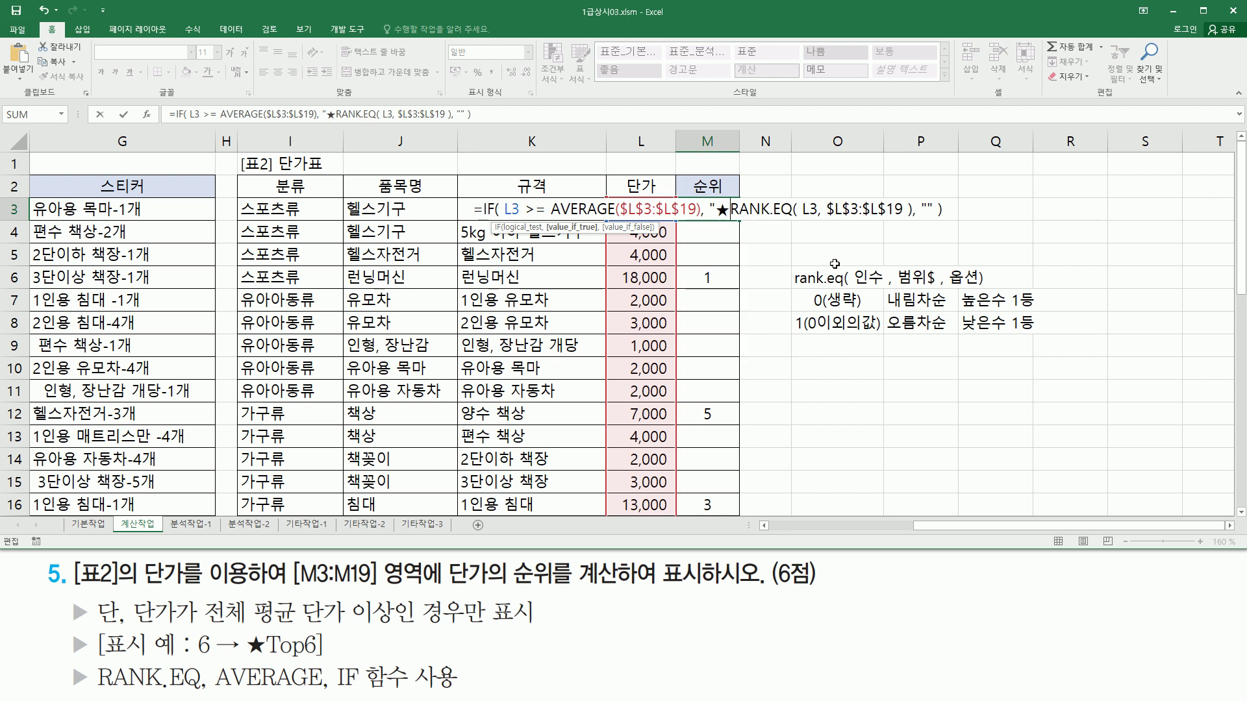
# - Complete the prefix as "★Top", join it to RANK.EQ with &, and enter the formula in M3
pyautogui.write('Top')
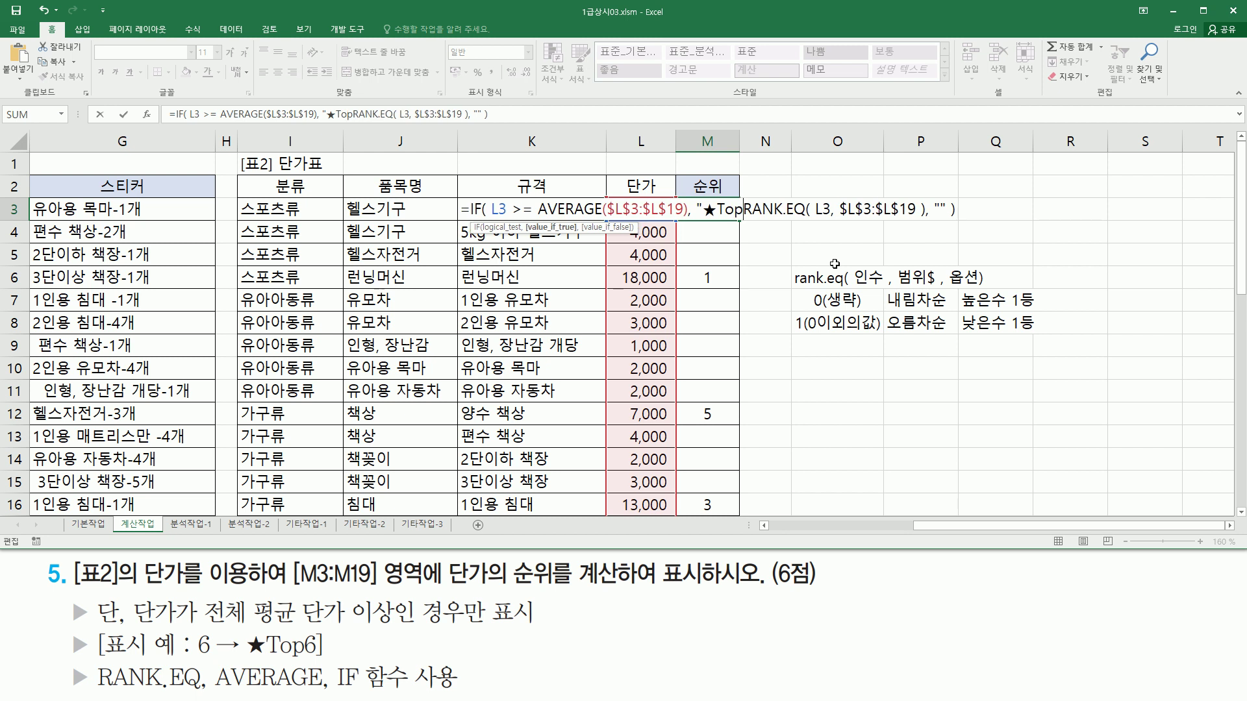
pyautogui.write('"')
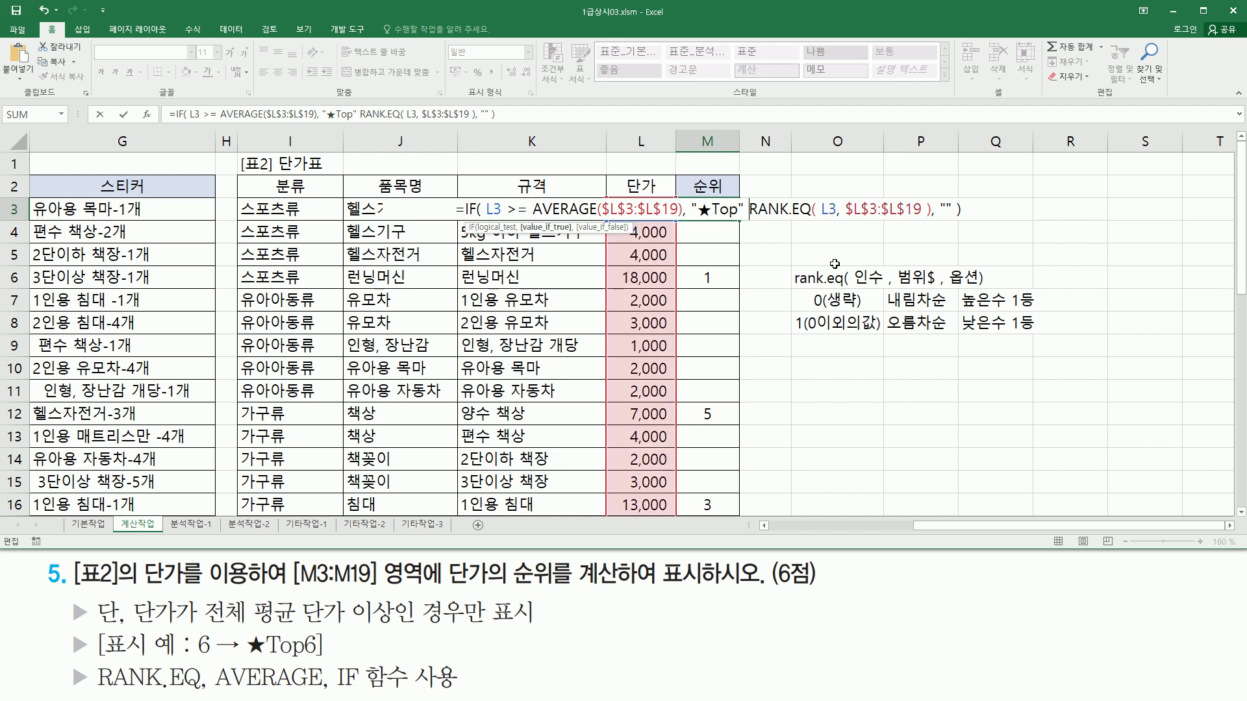
pyautogui.write(' &')
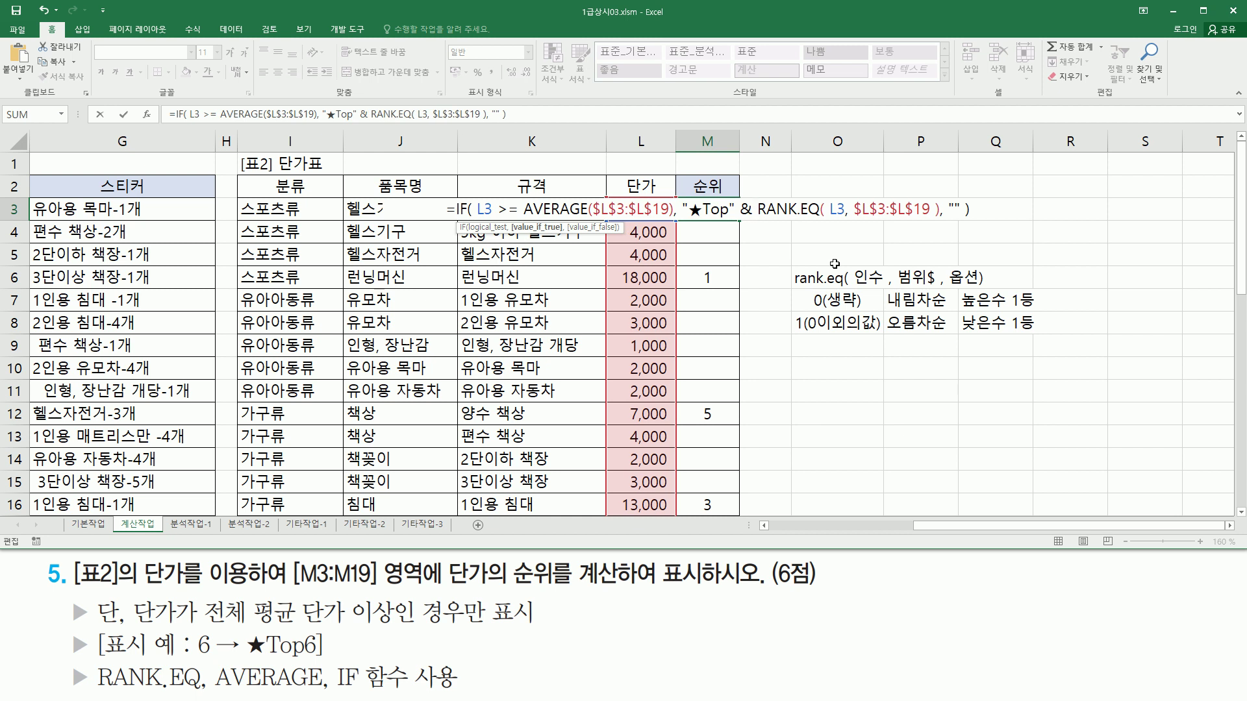
pyautogui.moveTo(688, 218)
pyautogui.mouseDown()
pyautogui.moveTo(726, 219)
pyautogui.moveTo(744, 196)
pyautogui.moveTo(941, 218)
pyautogui.mouseUp()
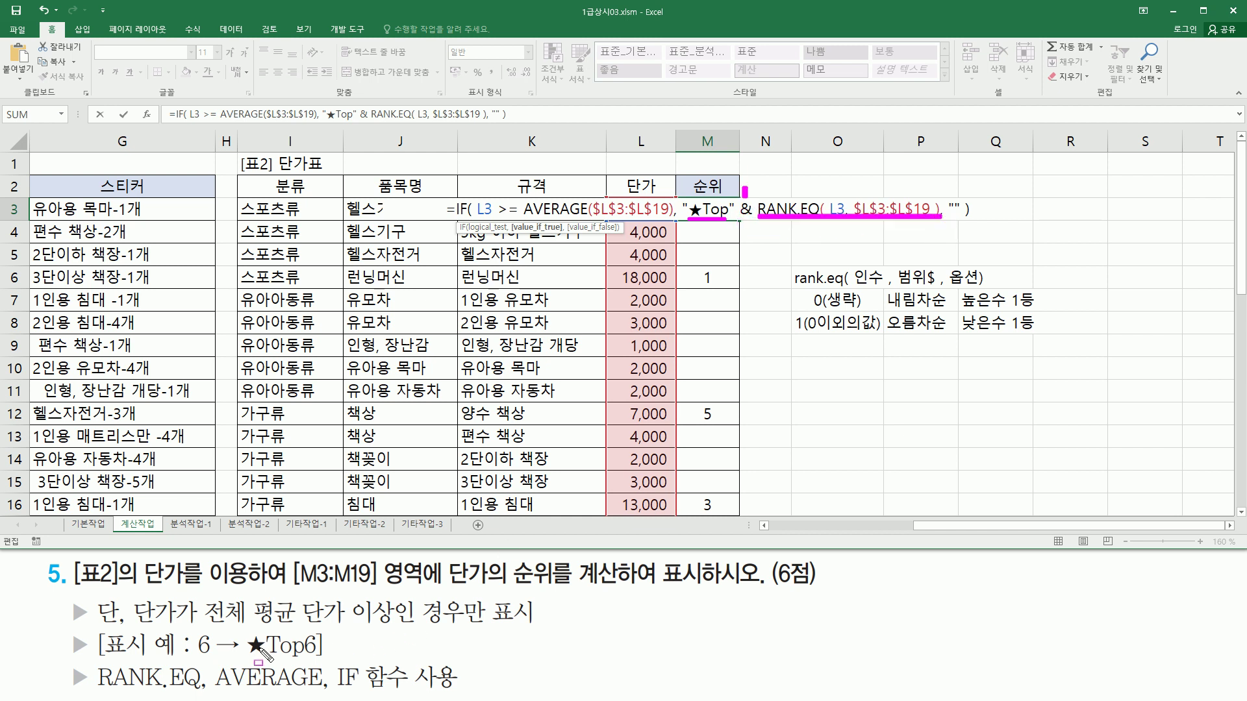
pyautogui.moveTo(249, 657); pyautogui.dragTo(318, 657)
pyautogui.press('Return')
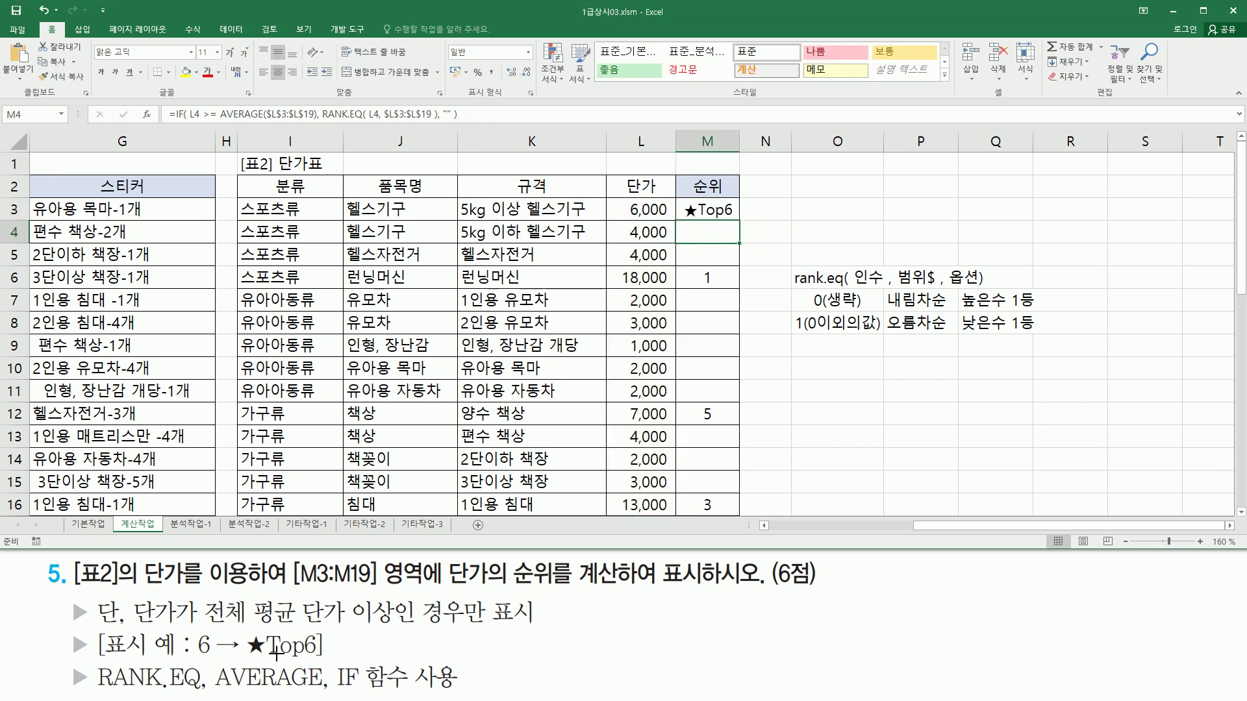
# - Fill the updated formula from M3 down through M19 and check the prefixed ranks to the table's last row
pyautogui.click(725, 214)
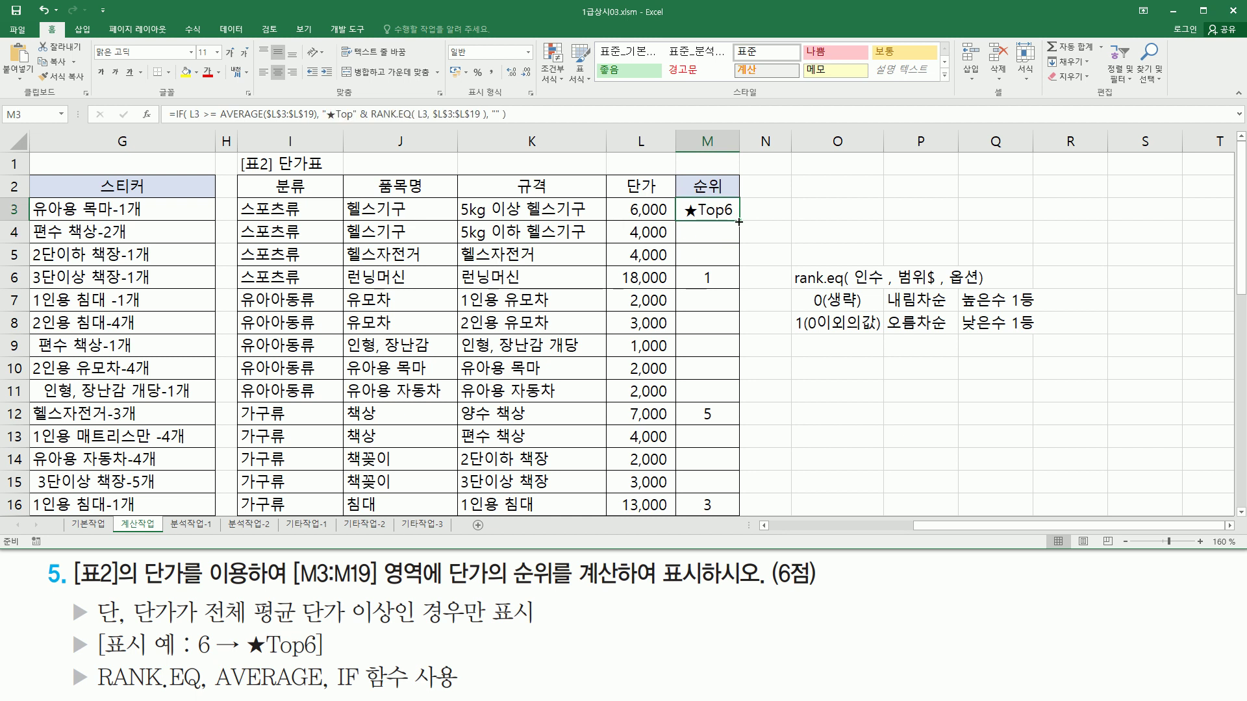
pyautogui.doubleClick(739, 222)
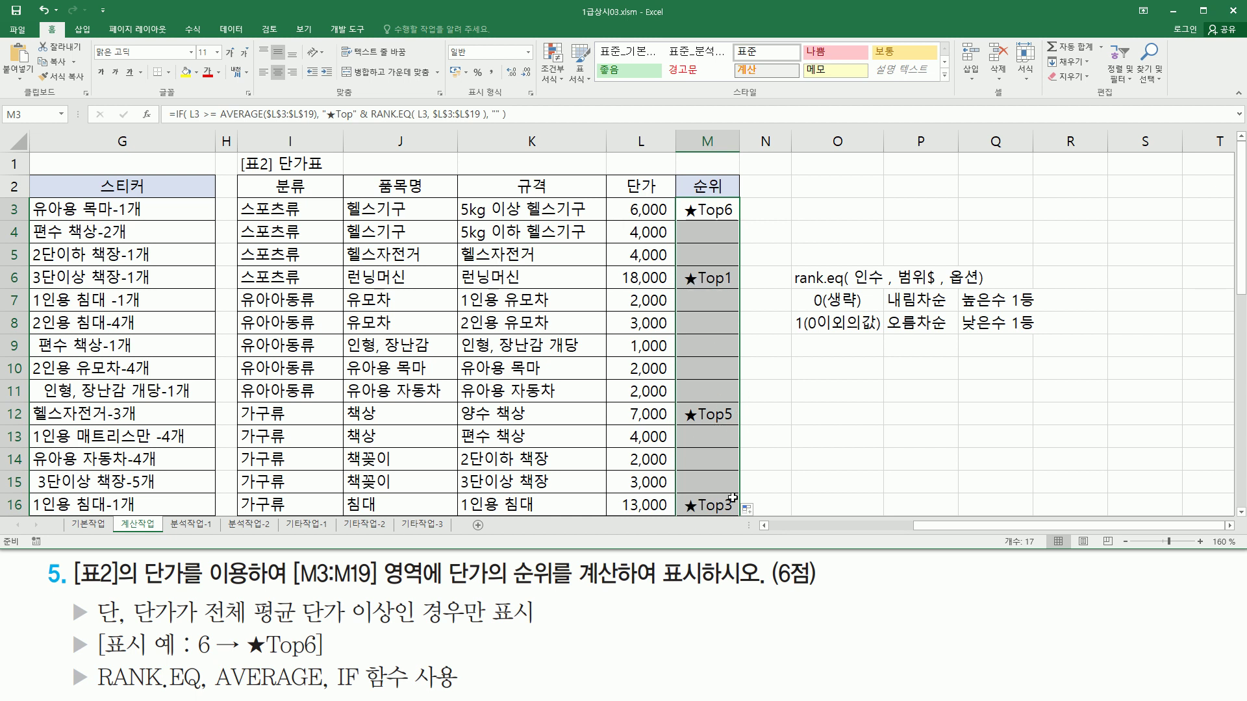
pyautogui.click(775, 472)
pyautogui.scroll(-2, 774, 455)
pyautogui.scroll(-1, 775, 455)
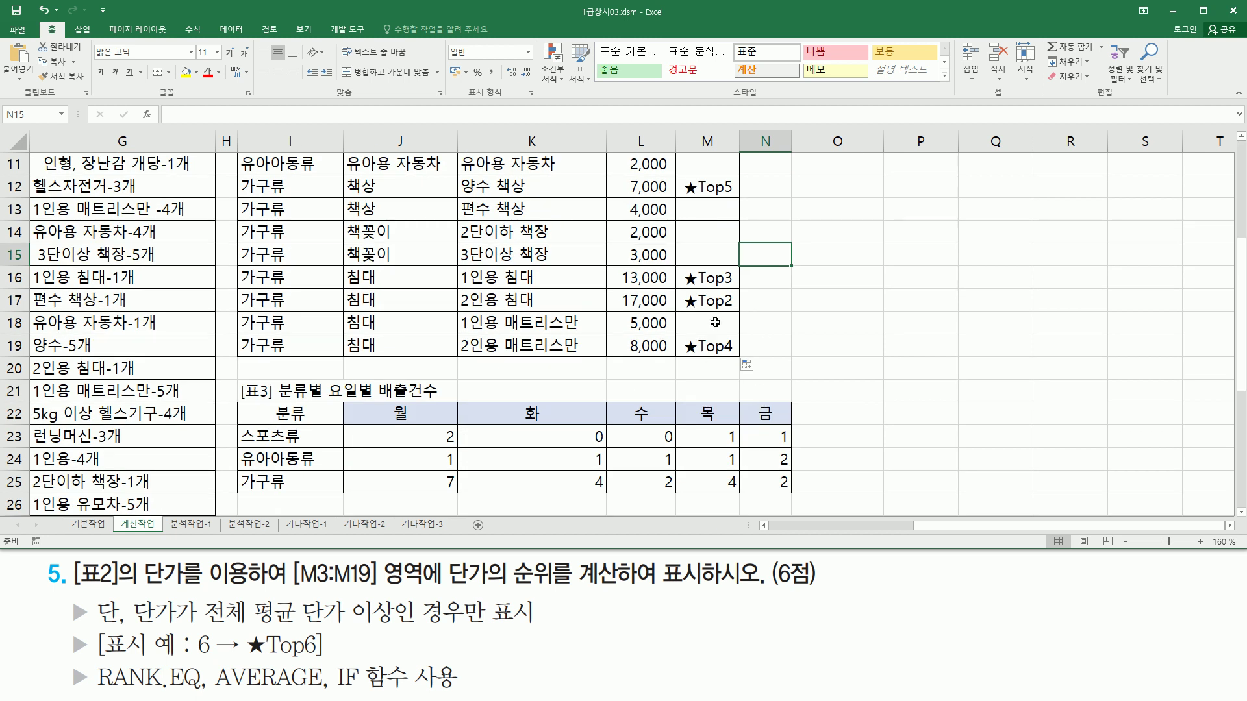
pyautogui.scroll(3, 715, 322)
pyautogui.scroll(1, 715, 322)
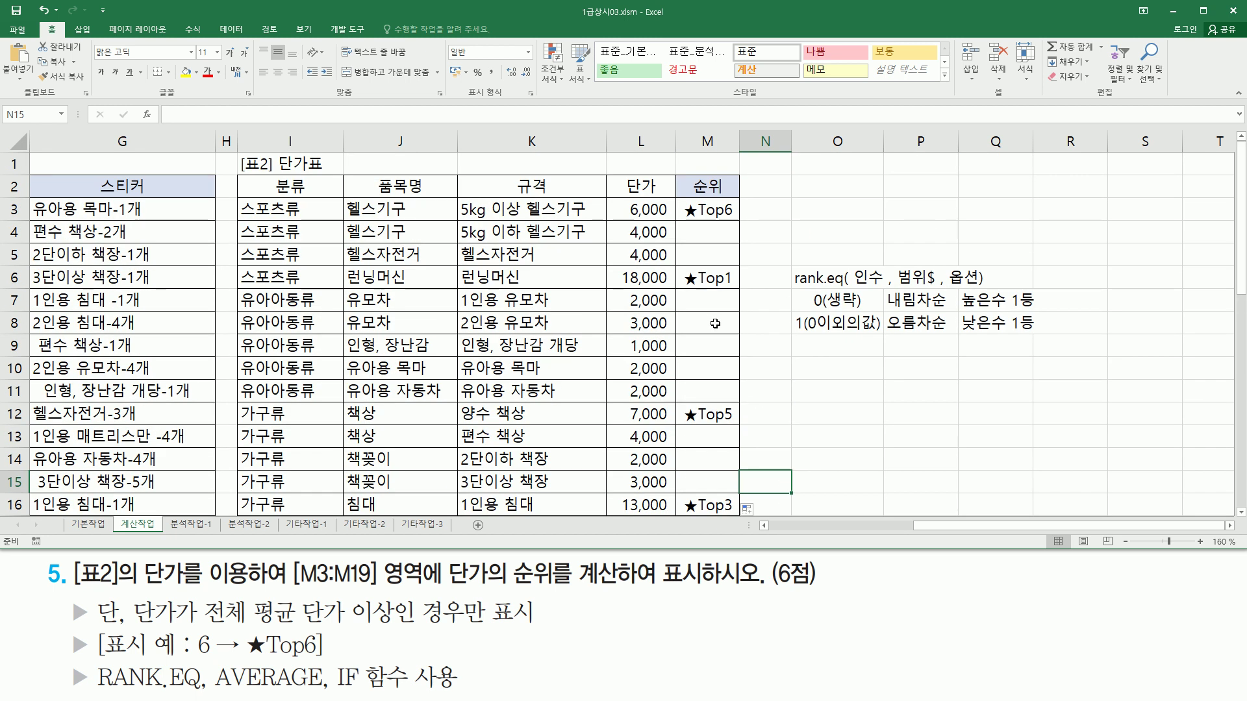
# - Copy the text of M3's complete IF formula into J1 as a visible note beside the [표2] 단가표 title
pyautogui.click(709, 209)
pyautogui.doubleClick(709, 209)
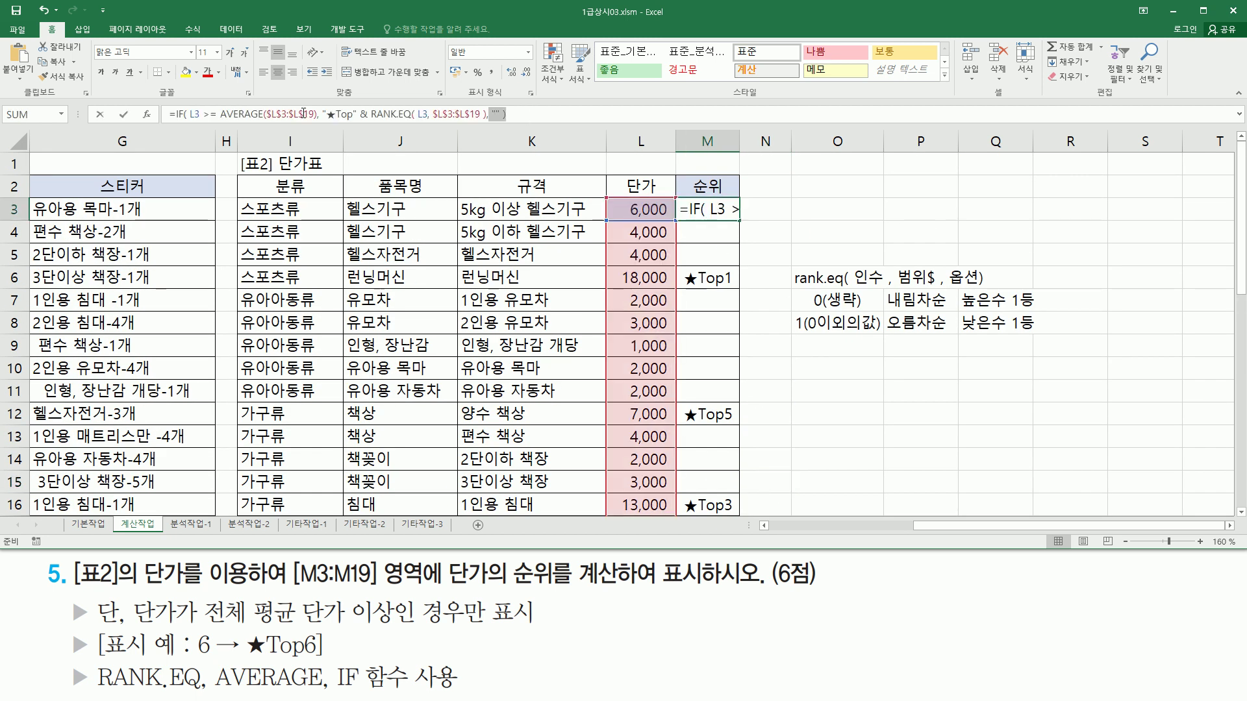
pyautogui.click(414, 163)
pyautogui.write('=IF( L3 >= AVERAGE($L$3:$L$19), "★Top" & RANK.EQ( L3, $L$3:$L$19 ), "" )')
pyautogui.press('Return')
pyautogui.click(419, 273)
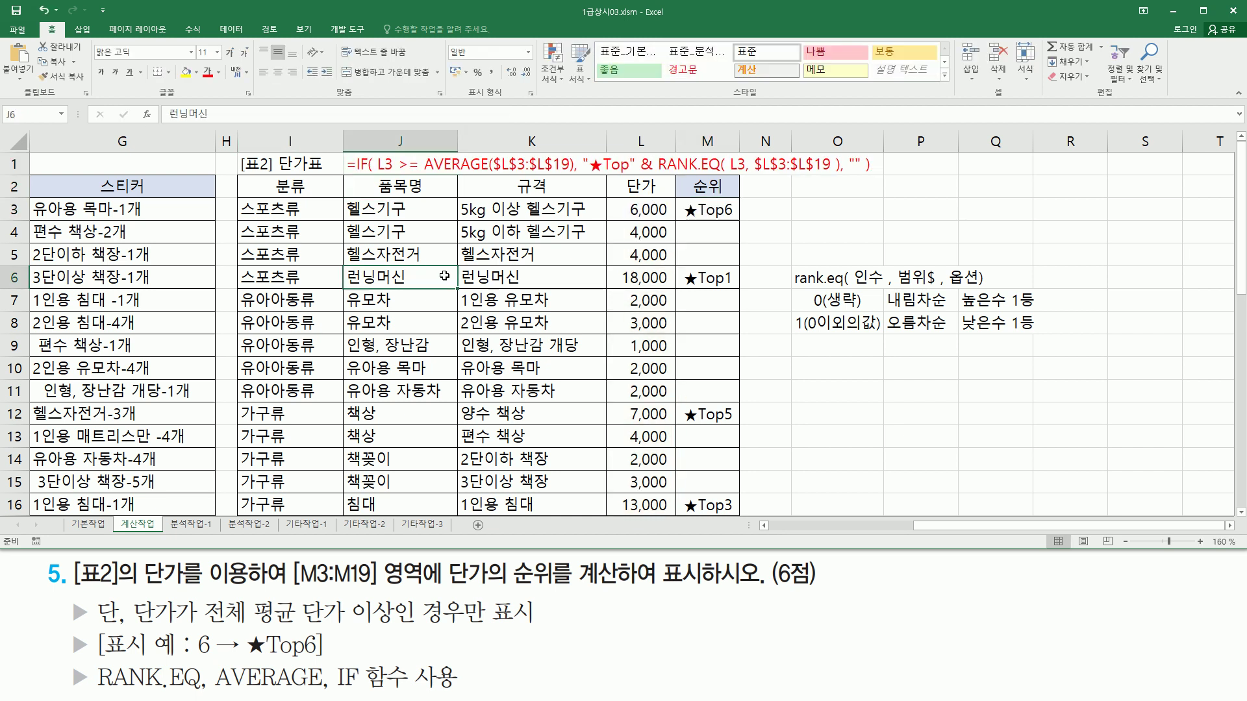
# - Review the formula note in J1 against task 5, examining the logical test, true result and false result
pyautogui.moveTo(659, 173); pyautogui.dragTo(831, 174)
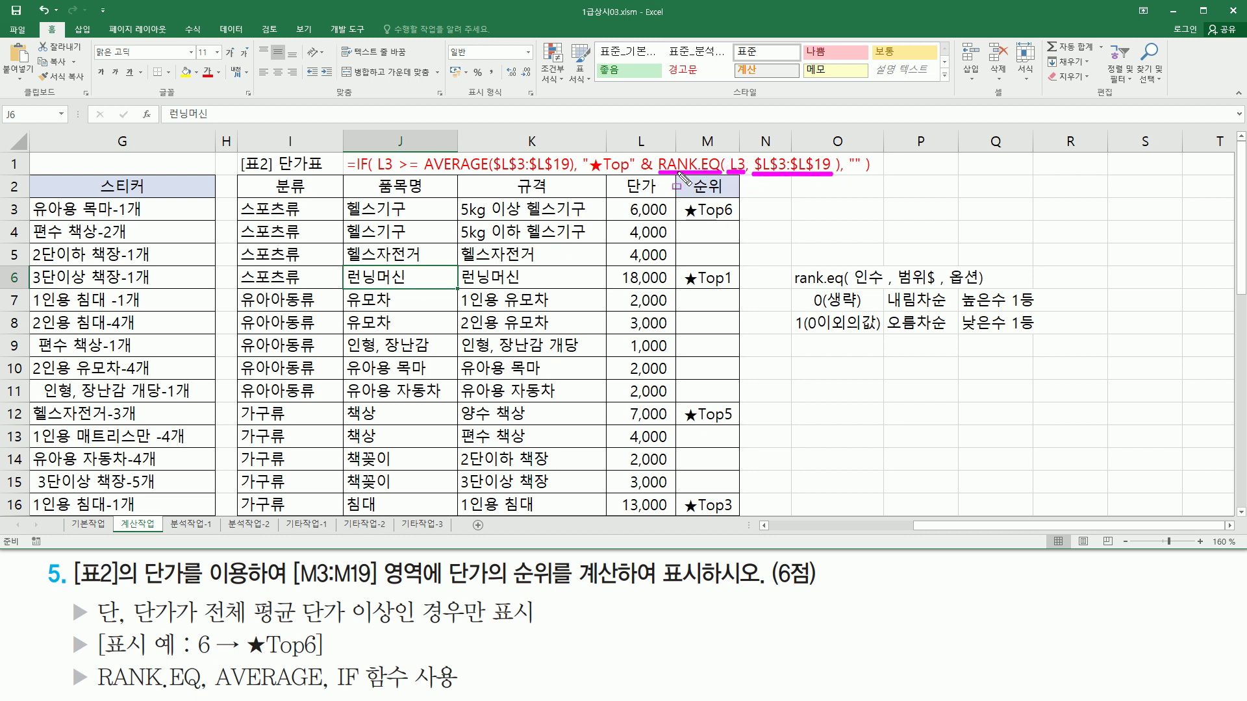
pyautogui.press('Escape')
pyautogui.moveTo(658, 144)
pyautogui.mouseDown()
pyautogui.moveTo(794, 187)
pyautogui.moveTo(833, 189)
pyautogui.moveTo(835, 176)
pyautogui.mouseUp()
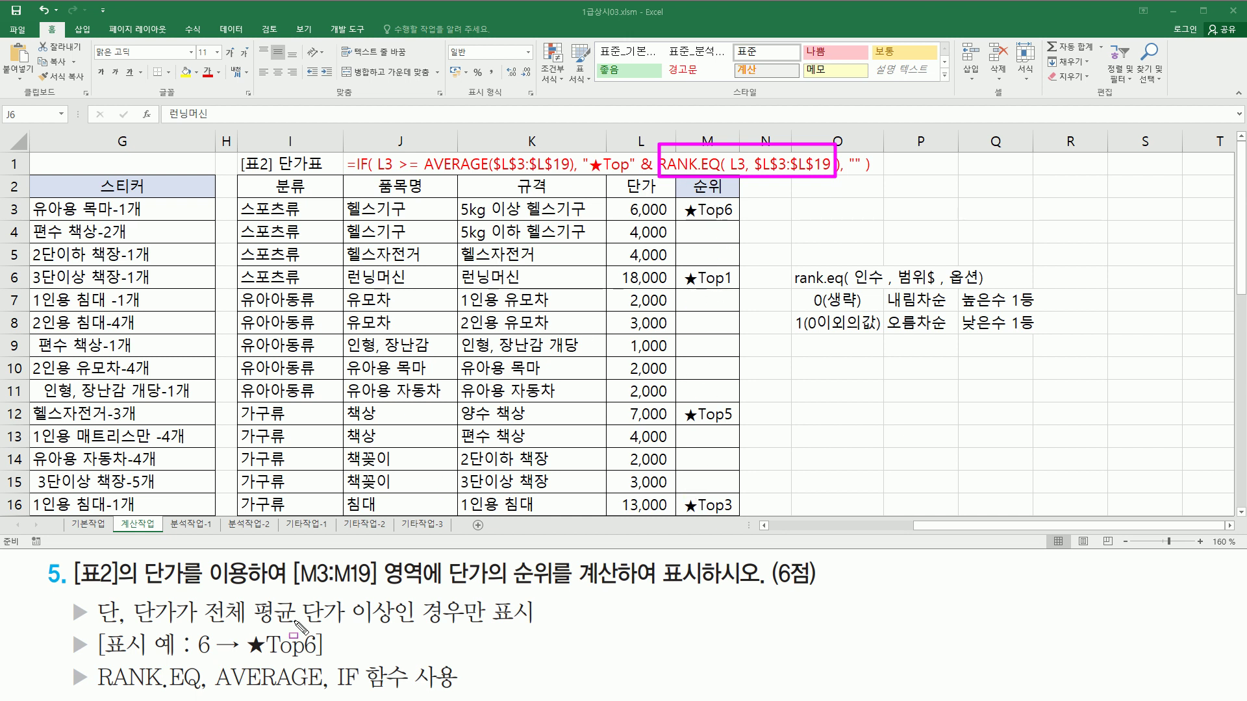
pyautogui.moveTo(139, 621)
pyautogui.mouseDown()
pyautogui.moveTo(538, 629)
pyautogui.moveTo(206, 628)
pyautogui.mouseUp()
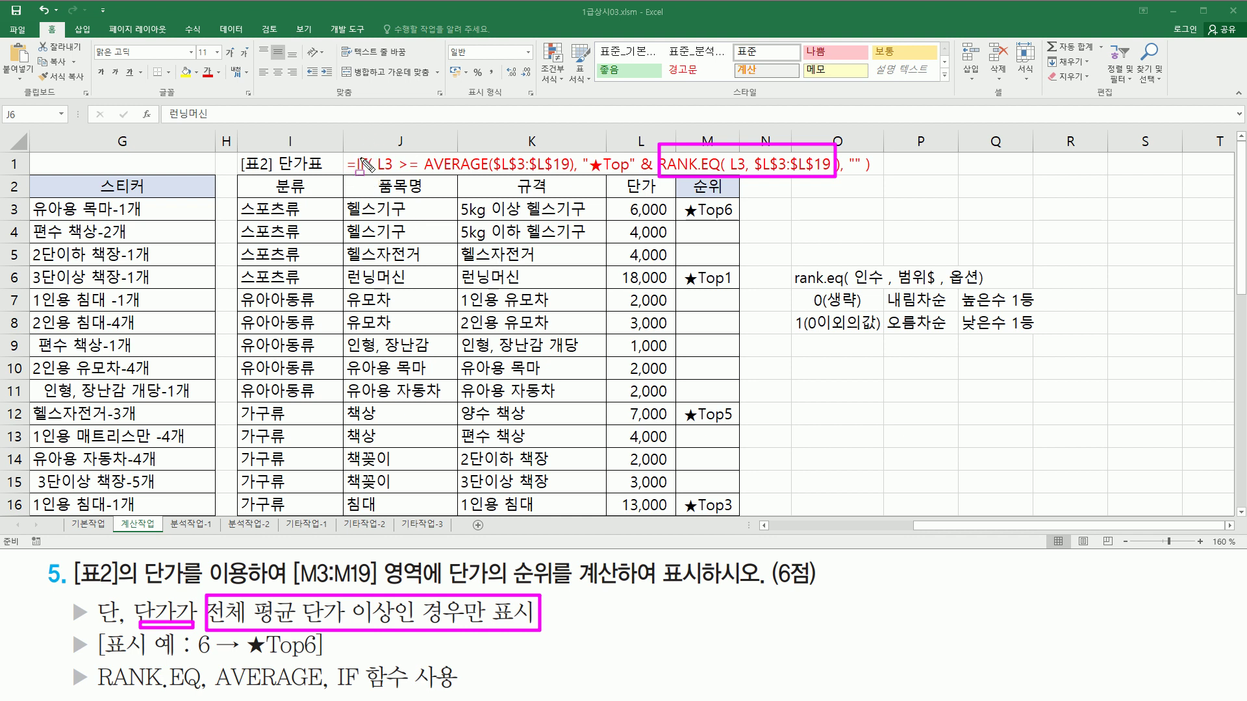
pyautogui.moveTo(378, 173)
pyautogui.mouseDown()
pyautogui.moveTo(526, 189)
pyautogui.moveTo(575, 166)
pyautogui.moveTo(571, 149)
pyautogui.moveTo(583, 177)
pyautogui.moveTo(634, 177)
pyautogui.moveTo(635, 139)
pyautogui.mouseUp()
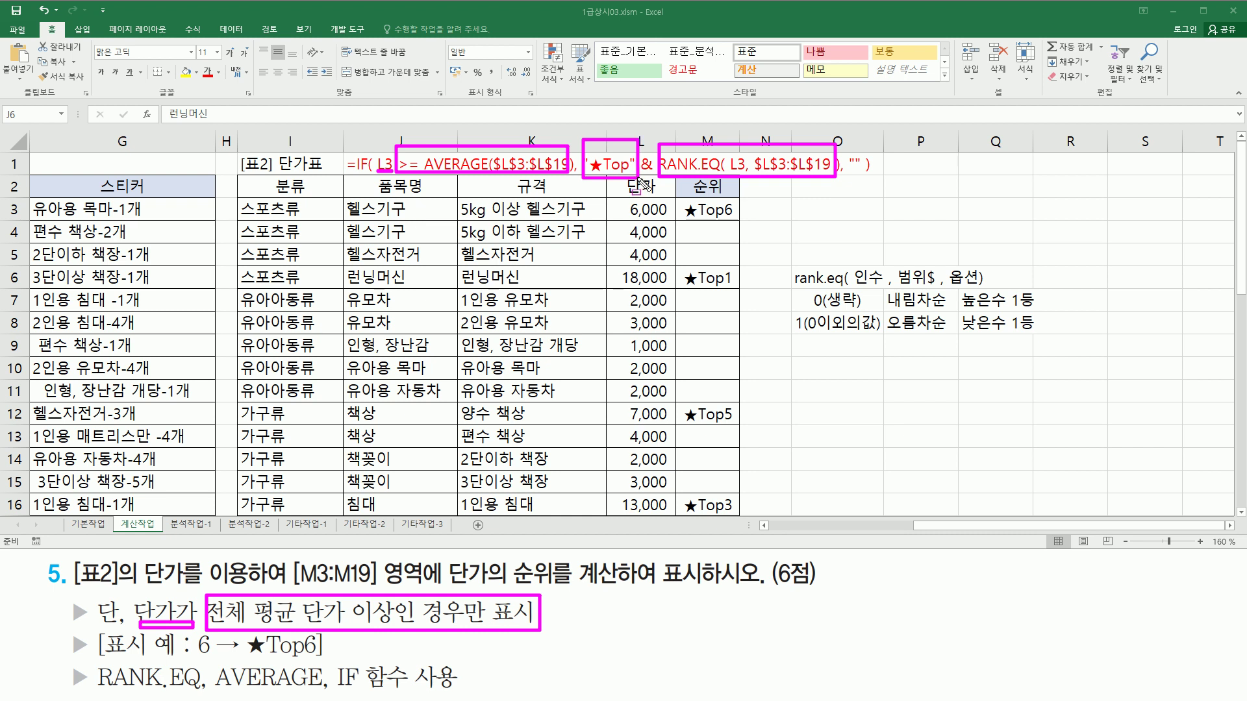
pyautogui.moveTo(850, 173); pyautogui.dragTo(864, 172)
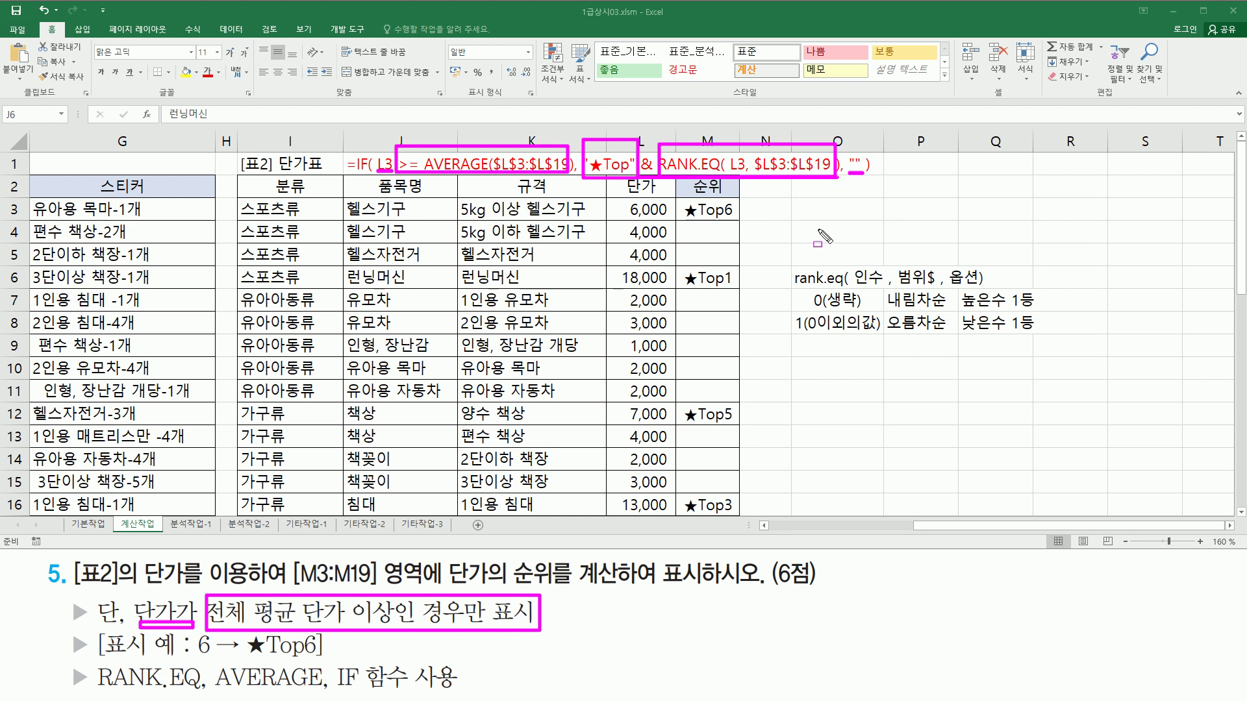
pyautogui.press('Escape')
pyautogui.hotkey('ctrl', 'shift', 'd')
pyautogui.moveTo(372, 173)
pyautogui.mouseDown()
pyautogui.moveTo(584, 192)
pyautogui.moveTo(571, 148)
pyautogui.moveTo(845, 174)
pyautogui.mouseUp()
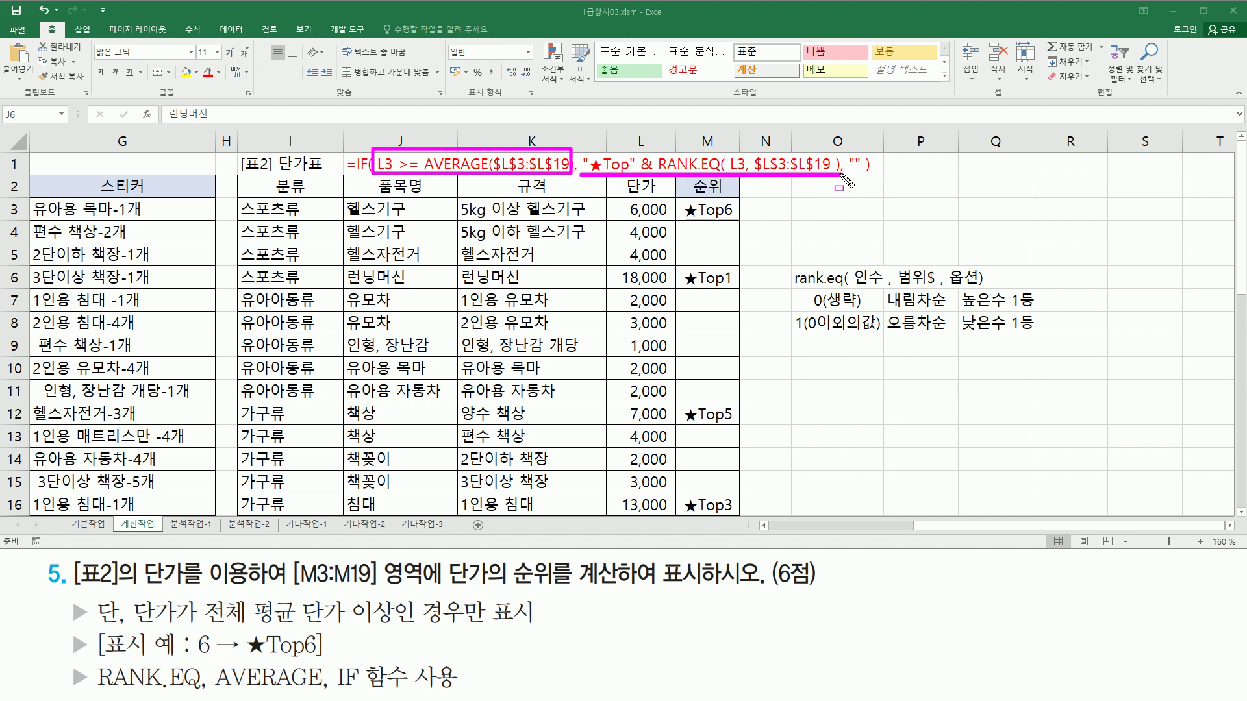
pyautogui.moveTo(848, 174); pyautogui.dragTo(863, 174)
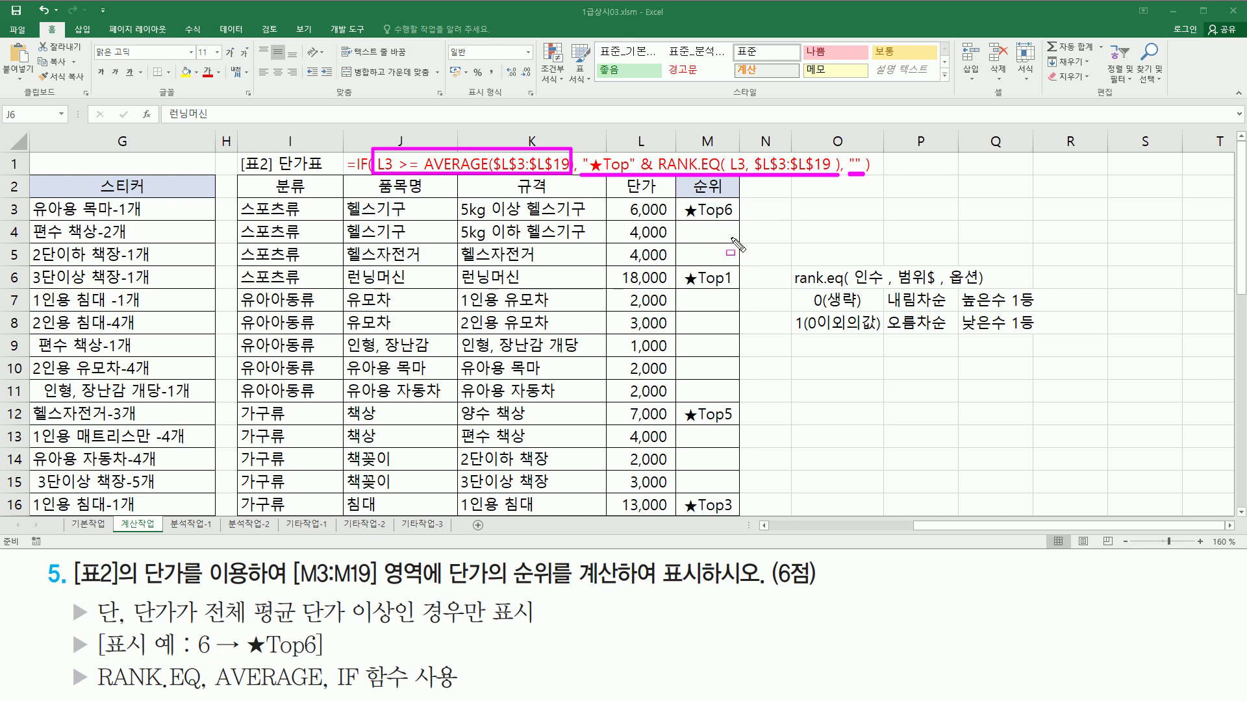
pyautogui.press('Escape')
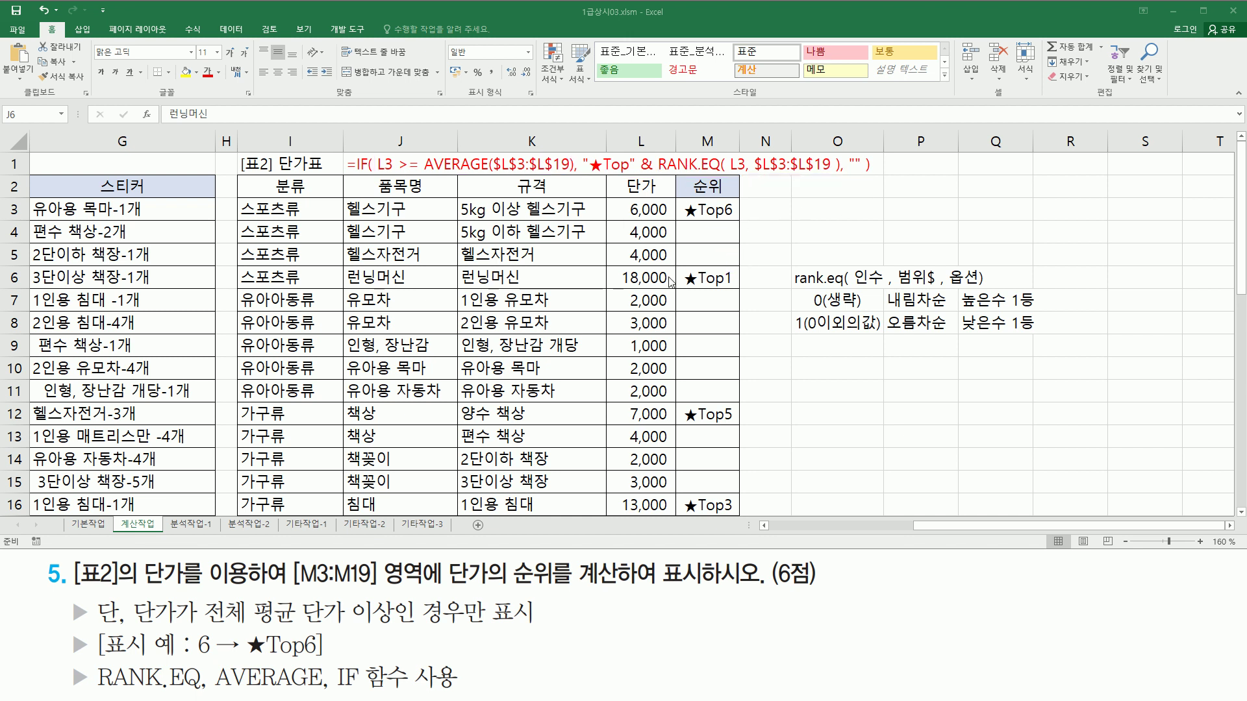